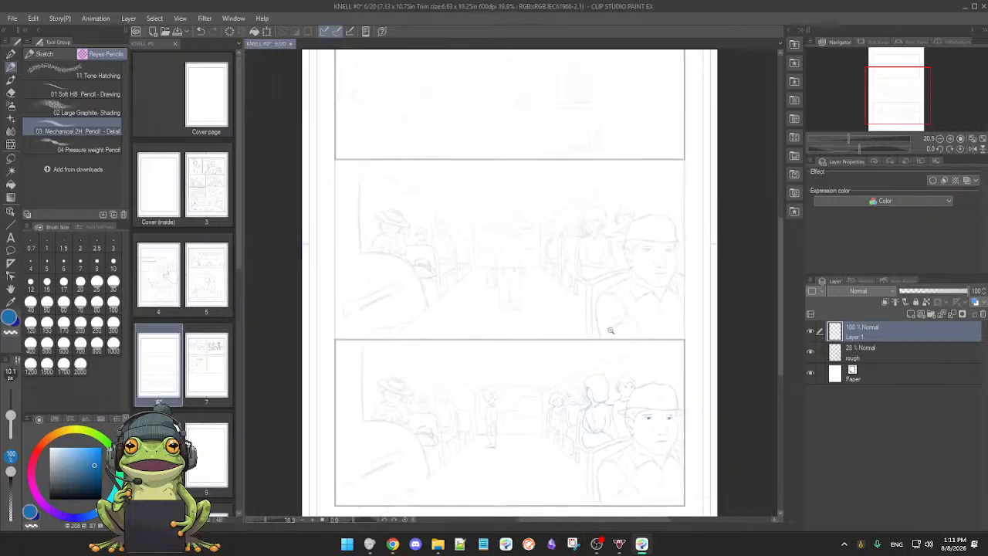
Step: Select the rough layer and raise its opacity to 94% to darken the page's sketch
scroll(593, 343, up, 5)
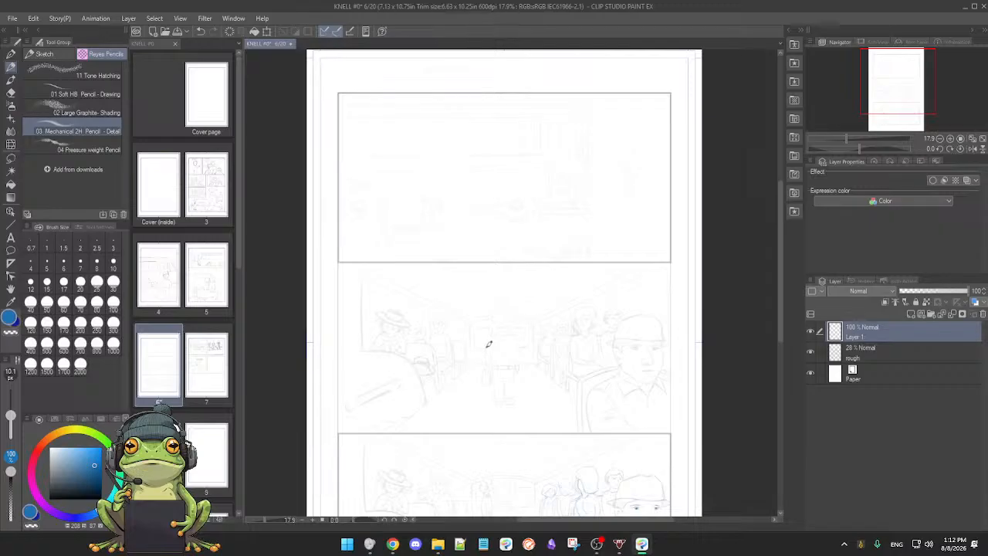
mouse_move(240, 266)
mouse_down()
mouse_move(240, 292)
mouse_move(245, 258)
mouse_up()
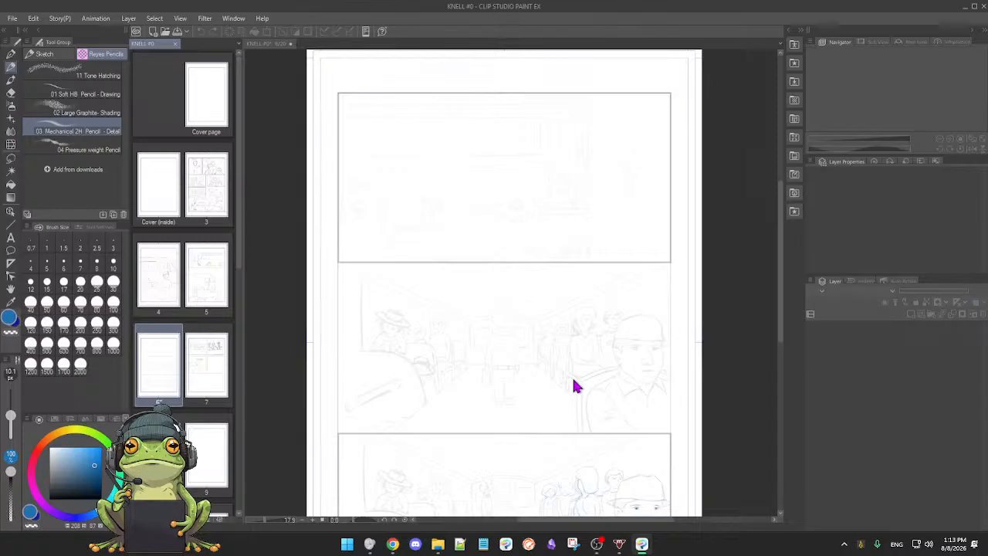
drag(648, 399, 579, 411)
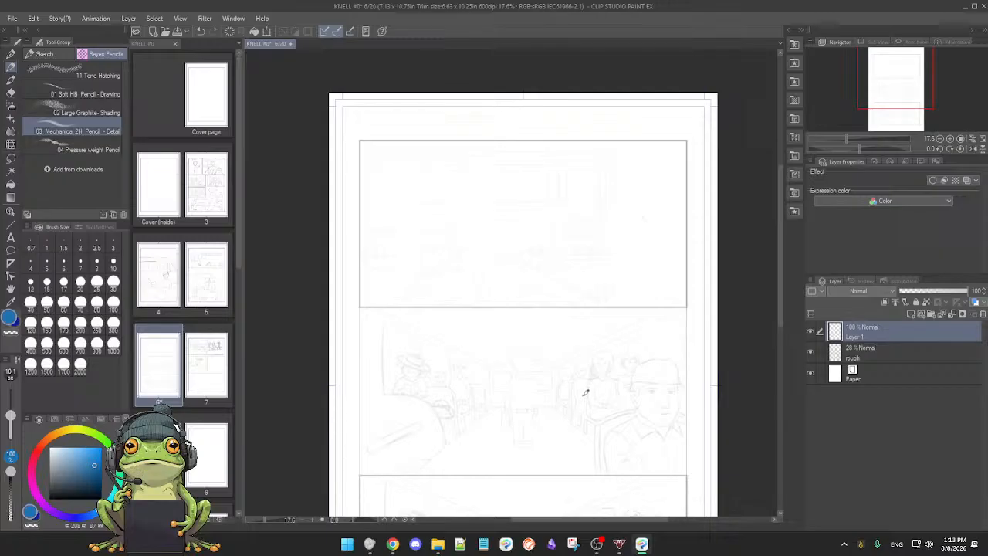
mouse_move(585, 403)
mouse_down()
mouse_move(582, 386)
mouse_move(582, 421)
mouse_move(558, 406)
mouse_move(567, 377)
mouse_up()
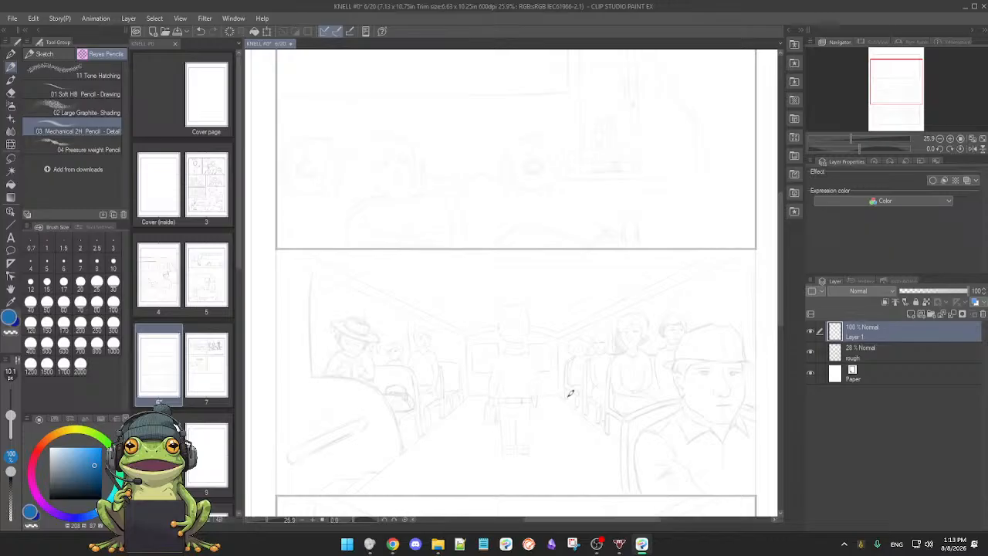
drag(572, 397, 569, 396)
scroll(570, 396, up, 1)
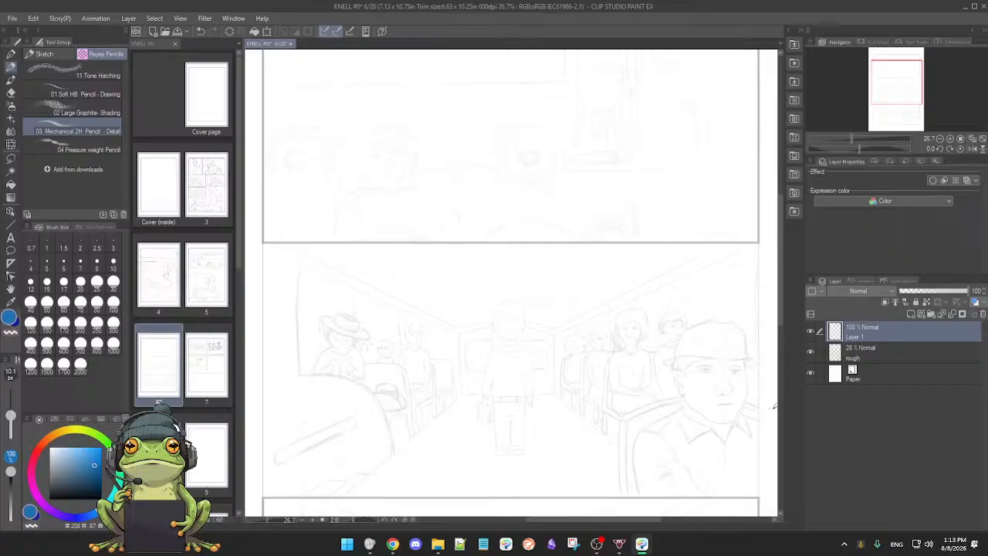
drag(640, 324, 638, 338)
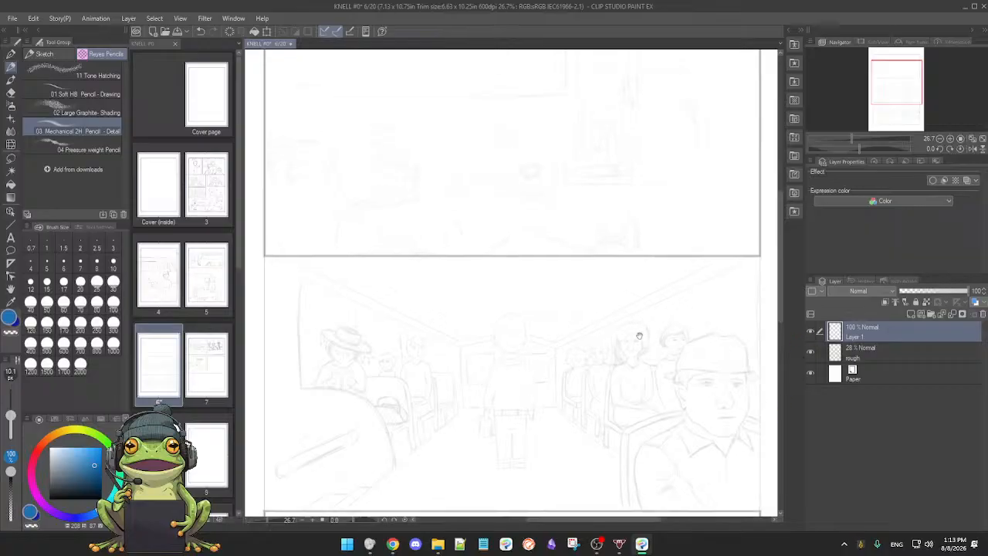
scroll(639, 338, down, 2)
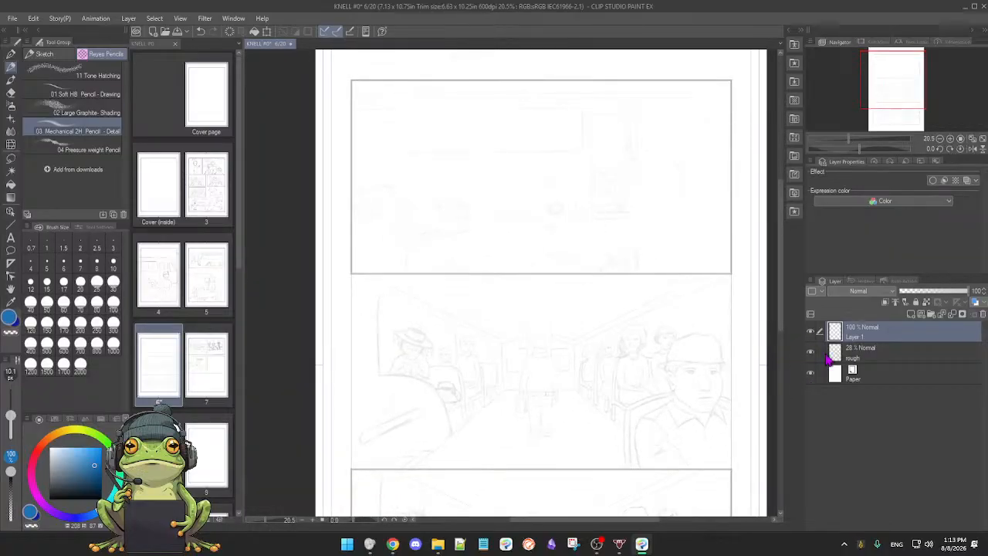
click(887, 355)
drag(924, 295, 963, 294)
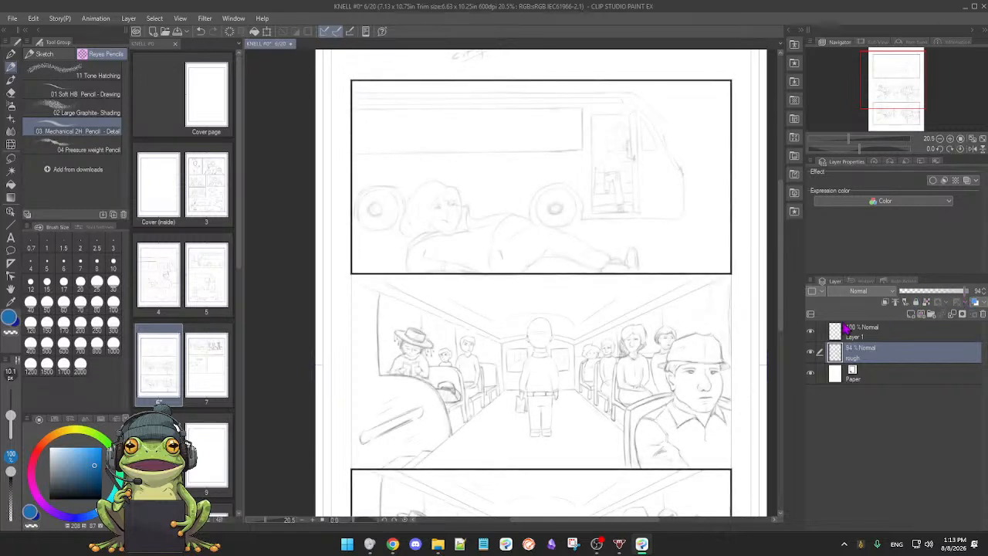
Step: Compare the two bus interior panels, examine the standing figure in the lower one, and check the rough layer by toggling its visibility
mouse_move(677, 328)
mouse_down()
mouse_move(693, 327)
mouse_move(671, 327)
mouse_up()
drag(605, 289, 596, 236)
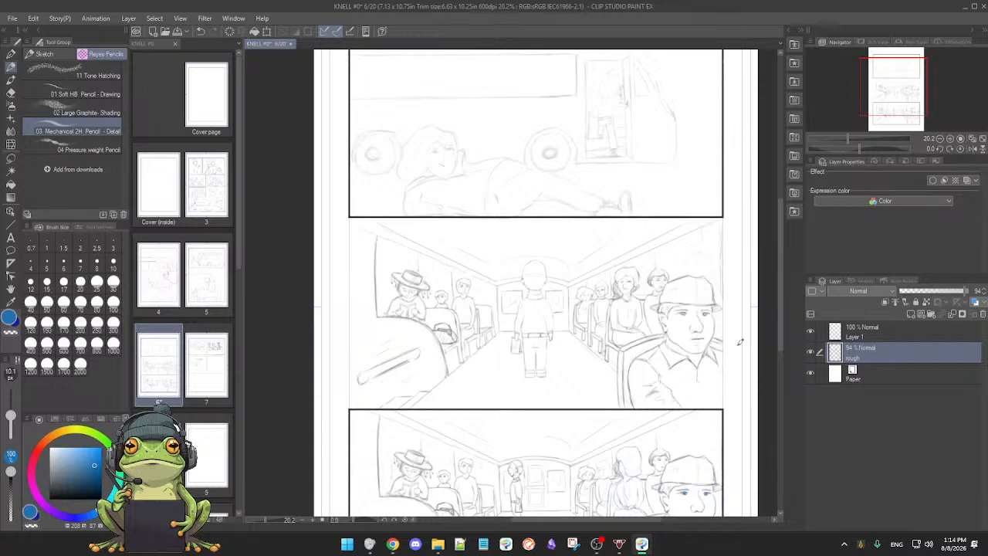
mouse_move(630, 340)
mouse_down()
mouse_move(624, 322)
mouse_move(639, 329)
mouse_move(623, 334)
mouse_up()
scroll(623, 333, down, 3)
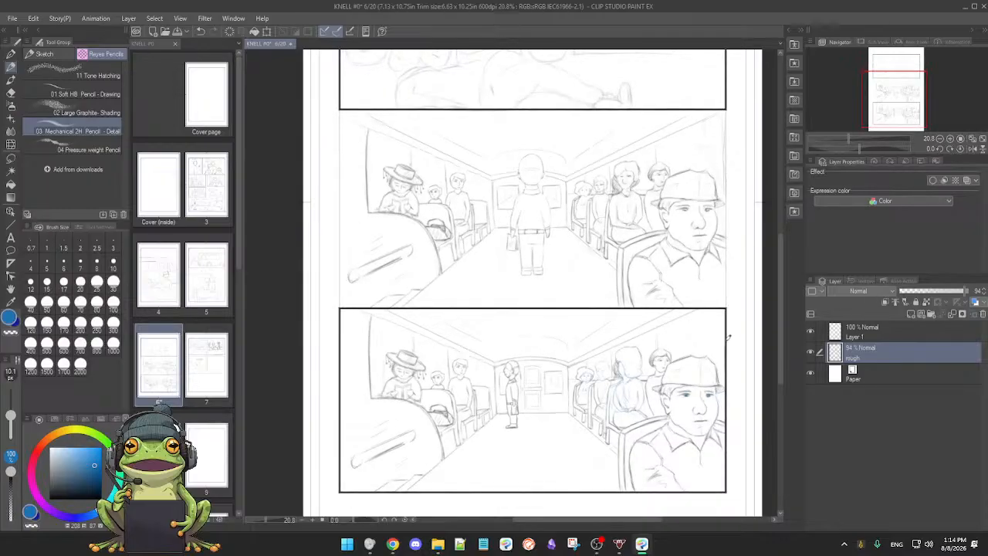
scroll(656, 343, up, 3)
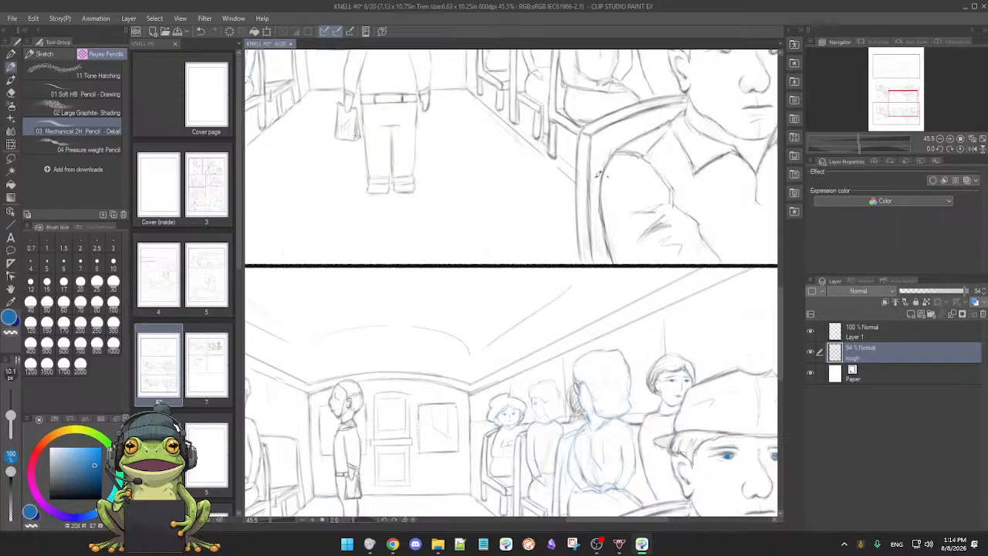
scroll(592, 327, down, 4)
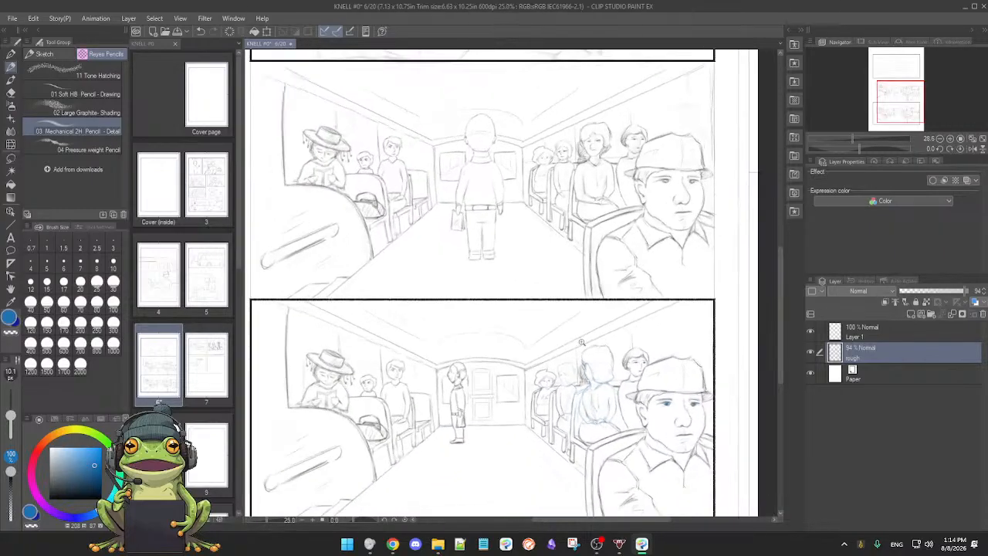
drag(545, 341, 575, 333)
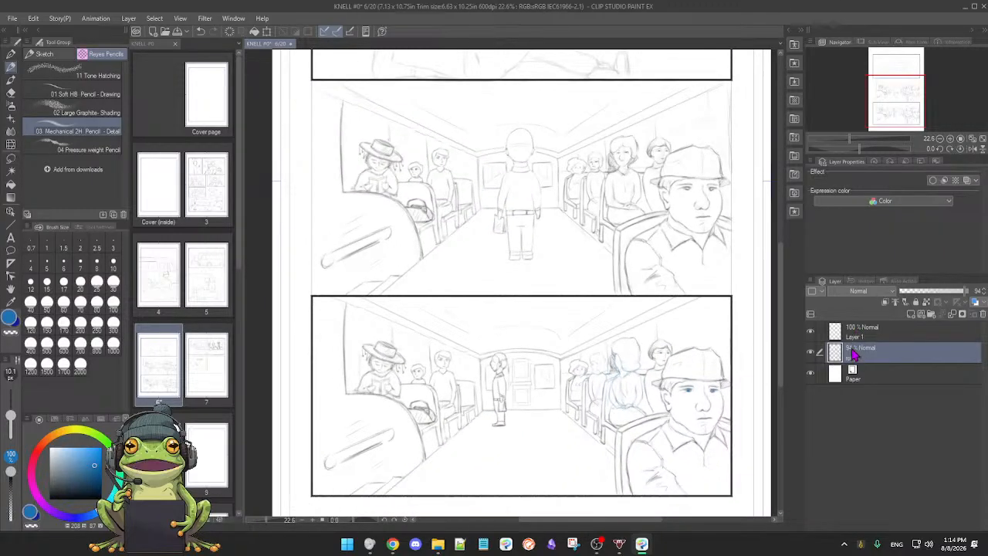
drag(568, 296, 563, 336)
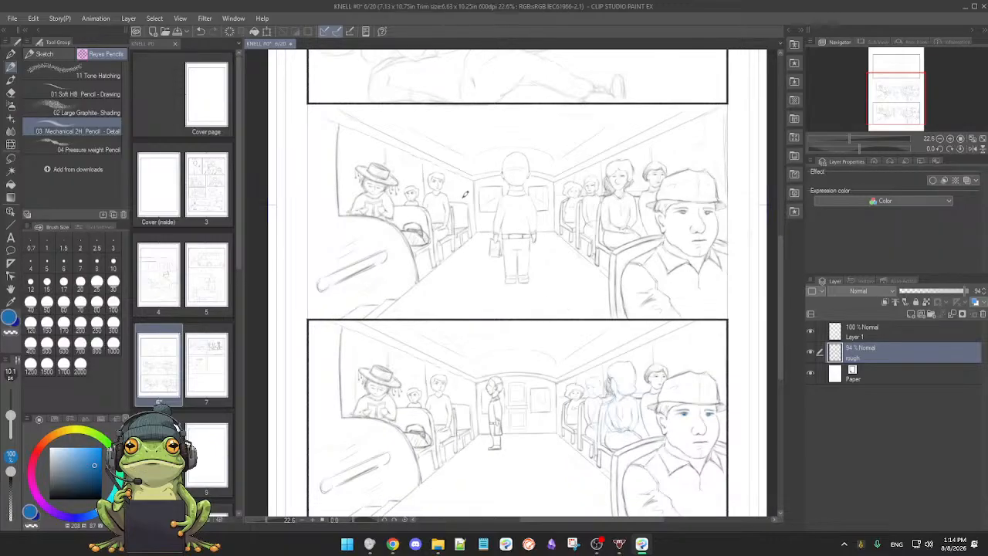
drag(510, 408, 553, 372)
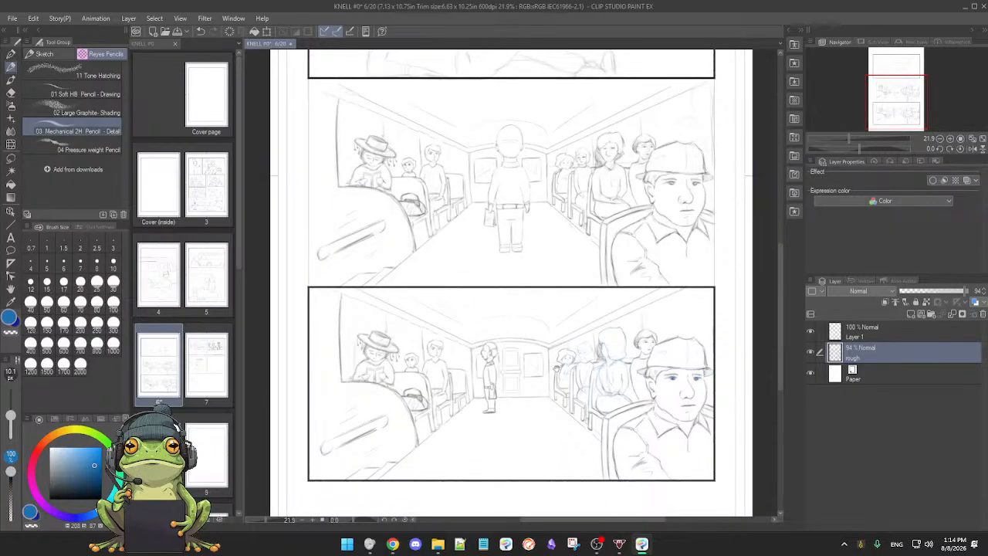
drag(503, 366, 539, 365)
drag(458, 397, 471, 388)
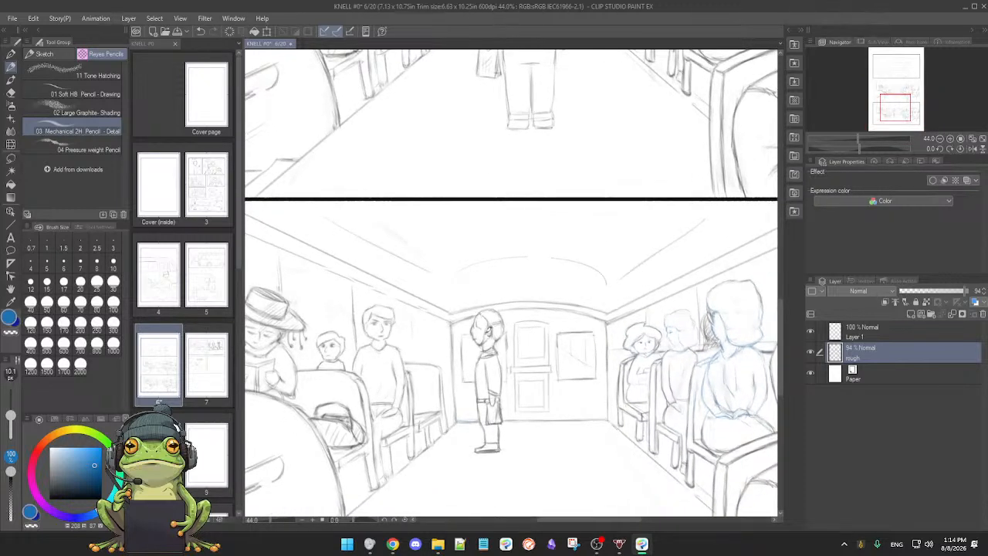
drag(500, 320, 513, 321)
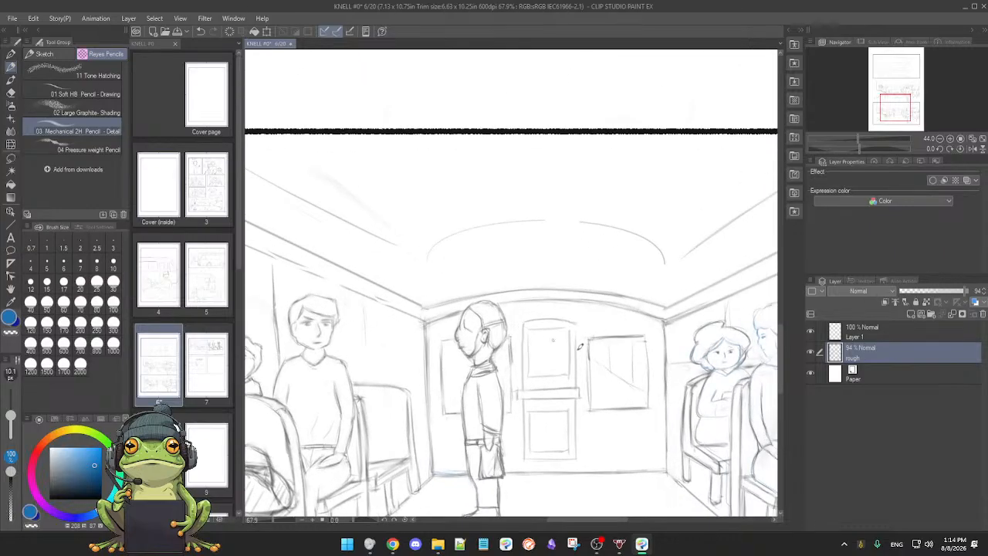
click(812, 352)
click(812, 352)
click(812, 353)
click(812, 353)
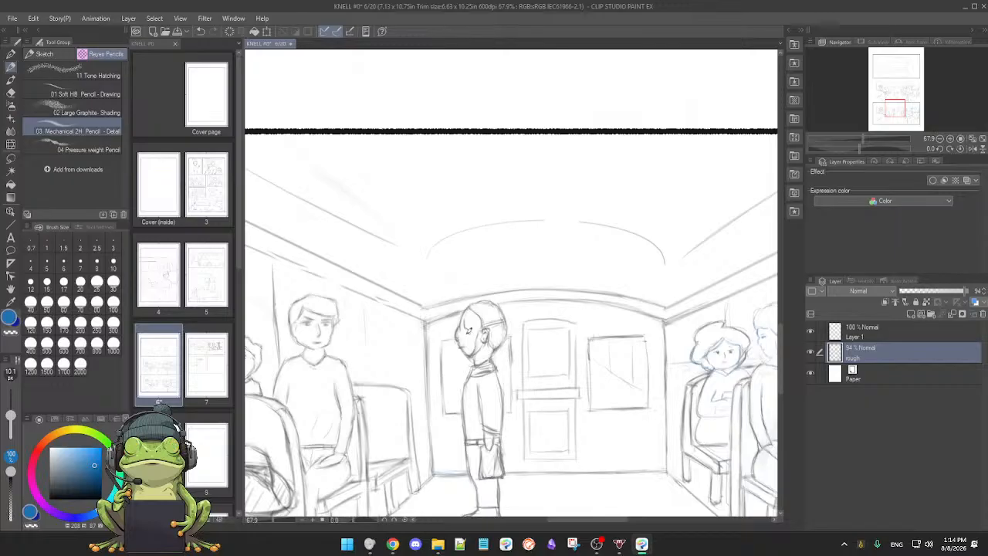
Step: Sample the grey sketch line colour and rework the eye and upper head outline of the lower panel's standing figure
alt+click(290, 438)
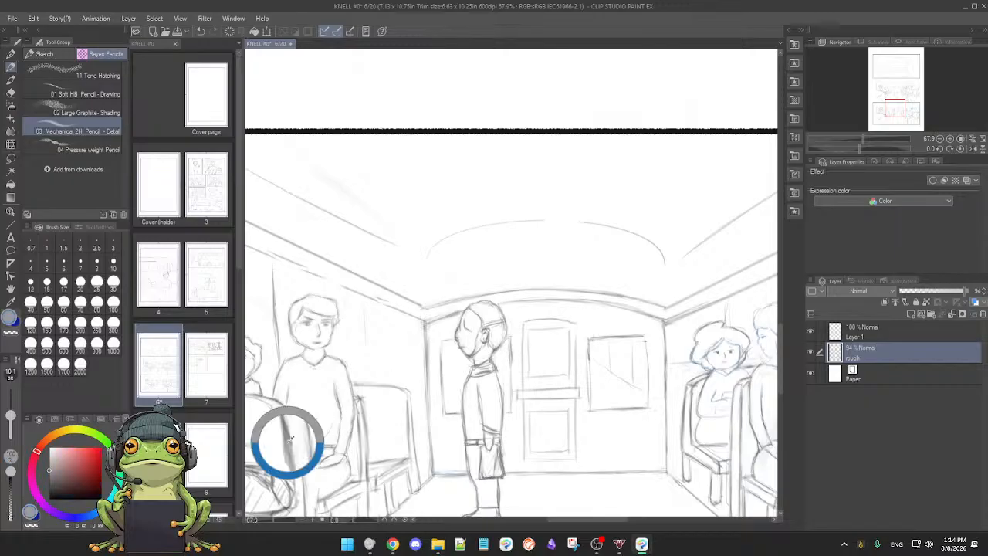
alt+click(289, 432)
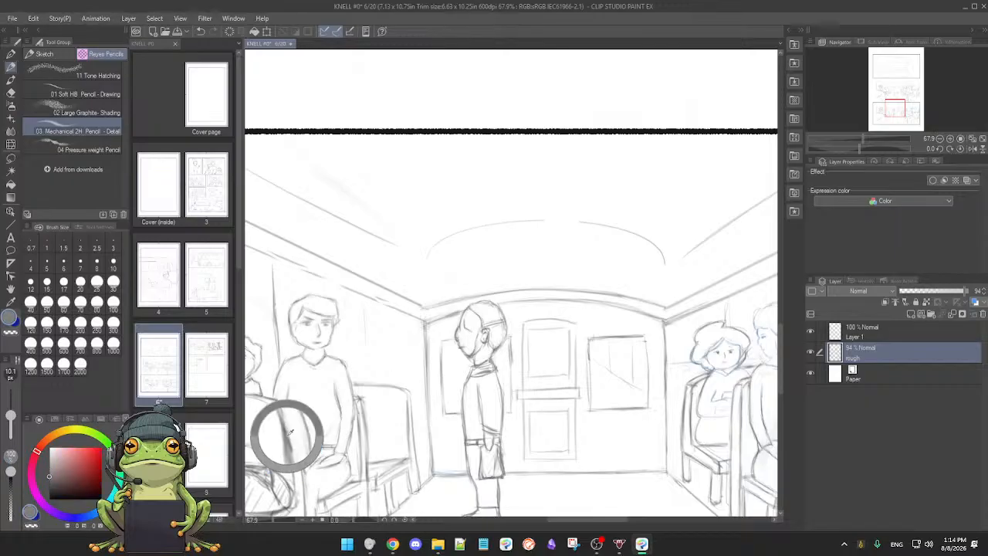
scroll(496, 324, up, 3)
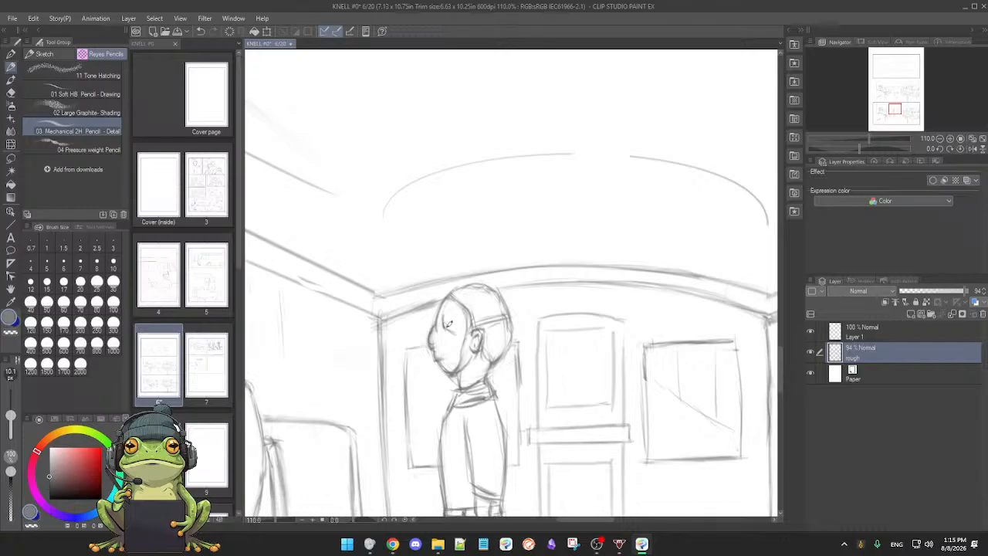
key(e)
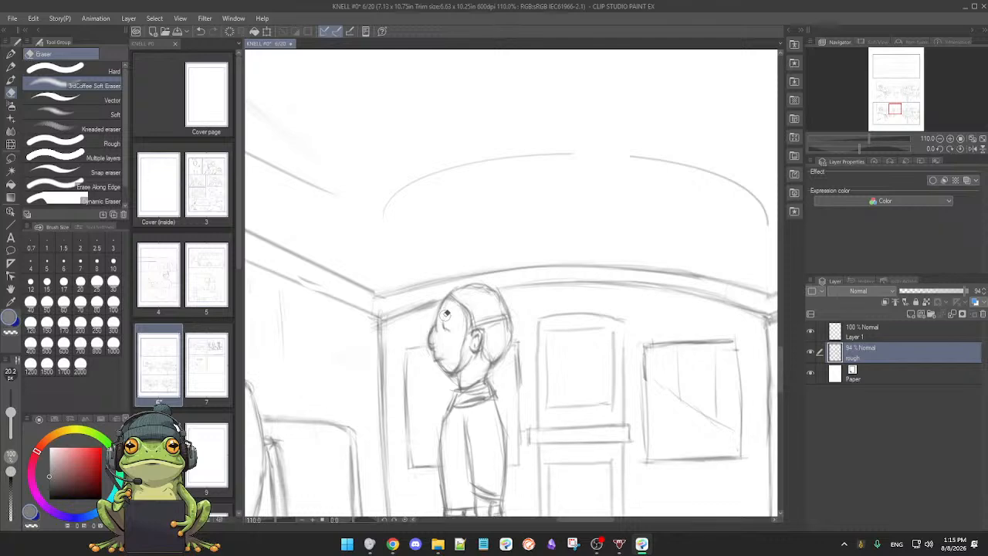
key(p)
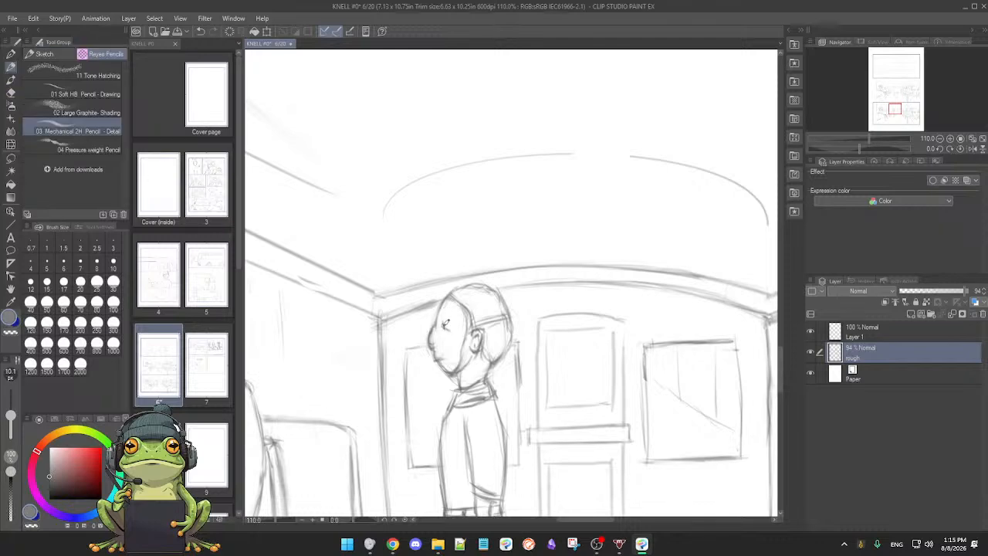
key(e)
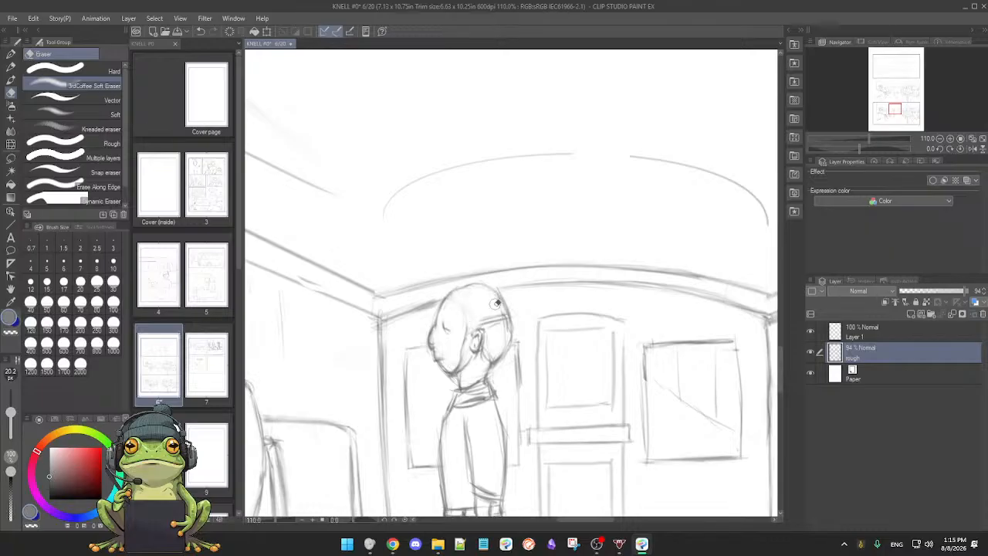
key(p)
Step: Clean up the standing figure's jawline and redraw its ear with the Mechanical 2H Pencil
key(e)
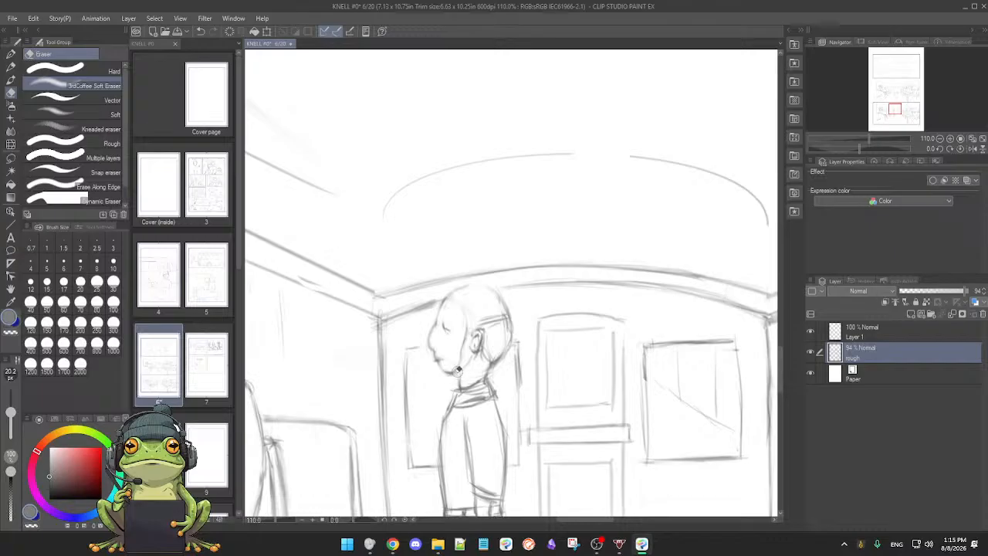
key(p)
key(e)
key(p)
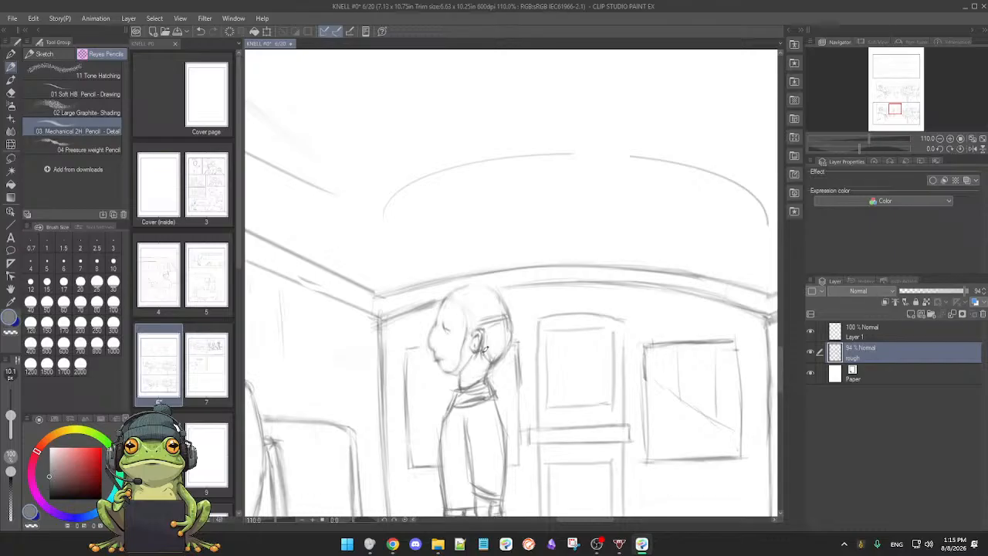
key(e)
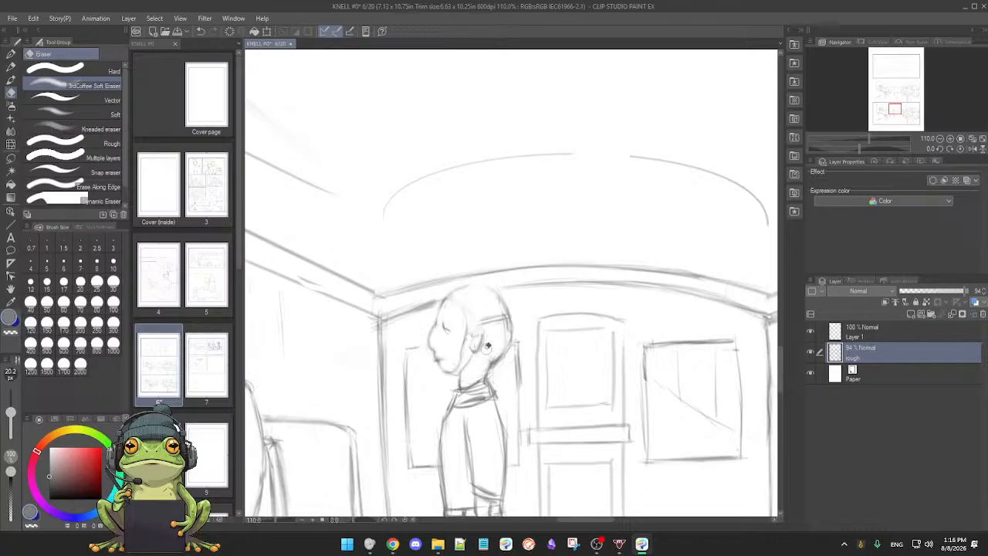
key(p)
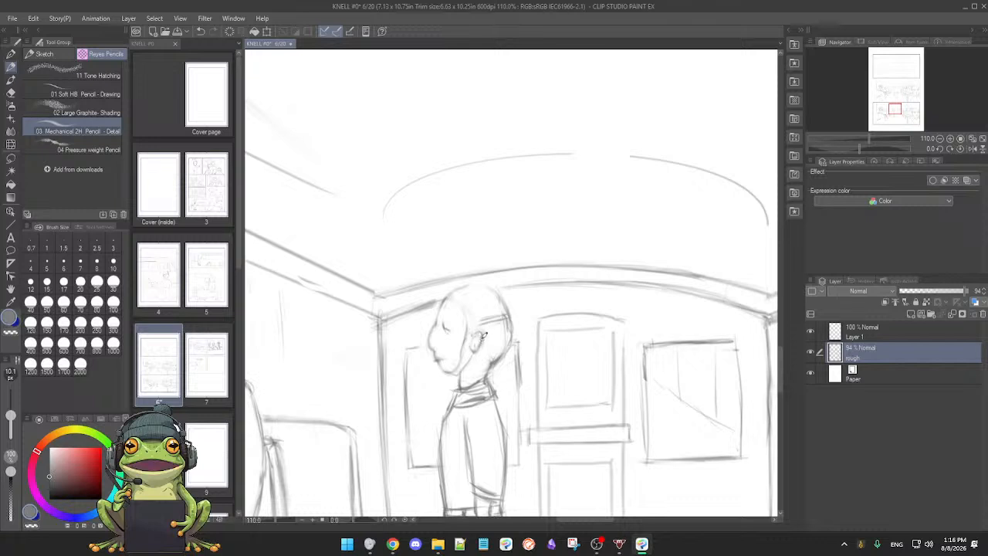
Step: Erase stray lines around the ear and crown, and redraw the front hairline and the band across the head
key(e)
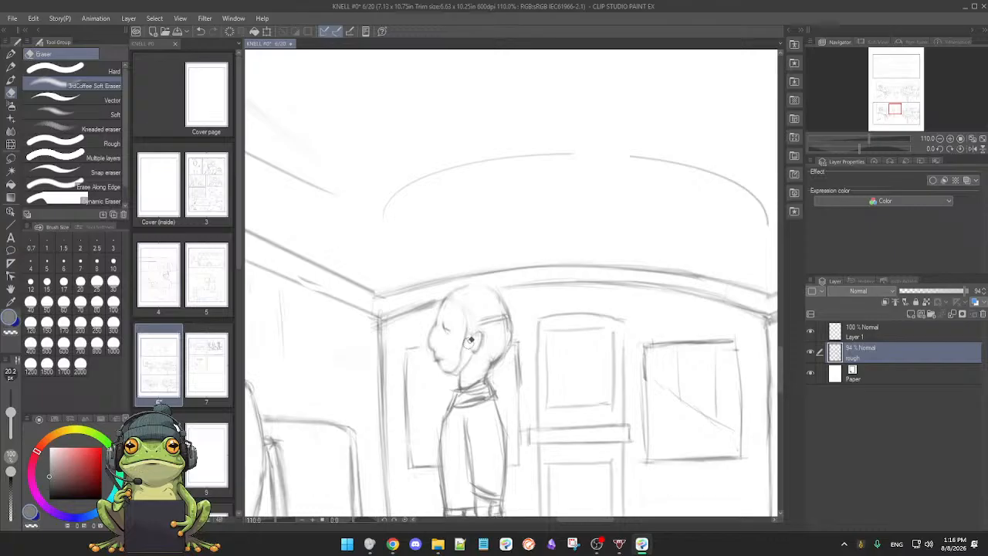
key(p)
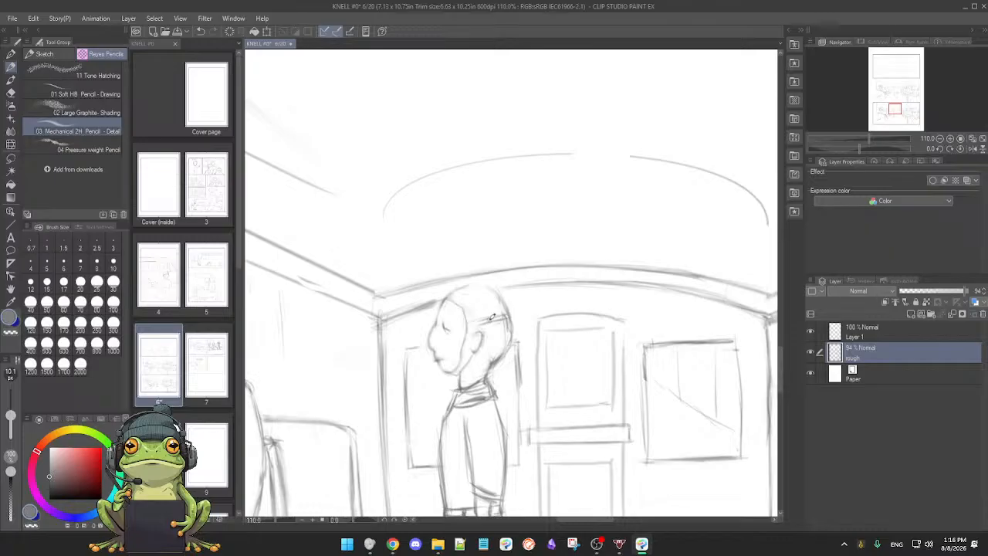
key(e)
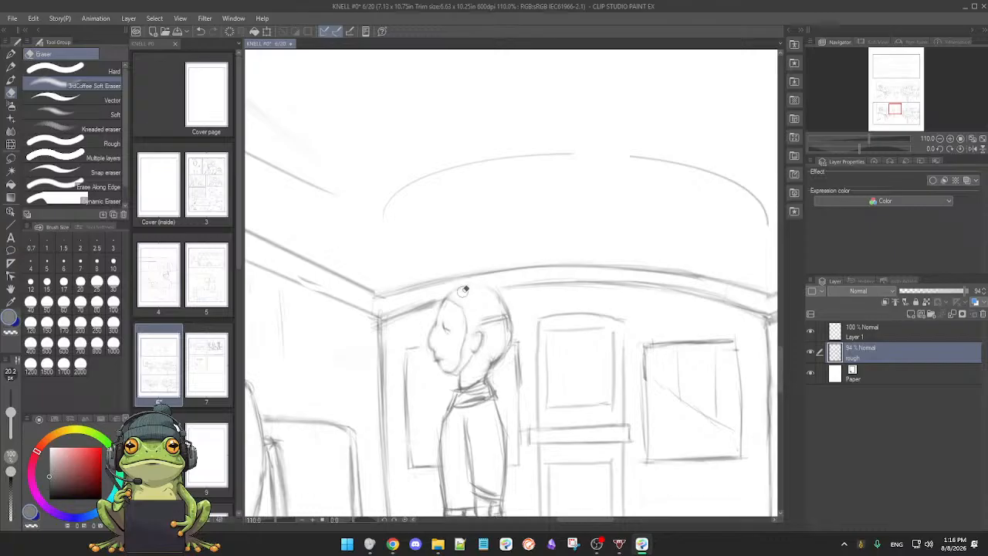
key(p)
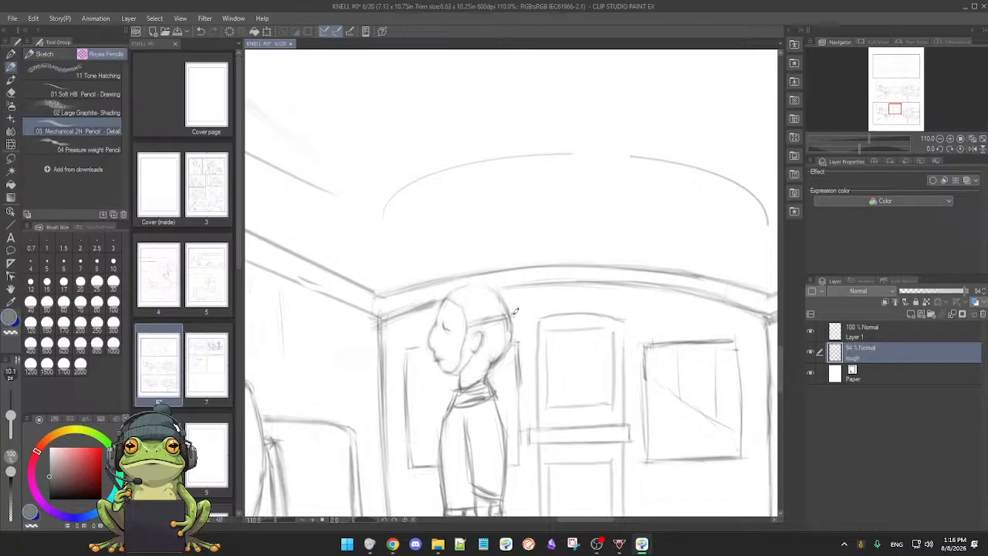
drag(482, 321, 504, 291)
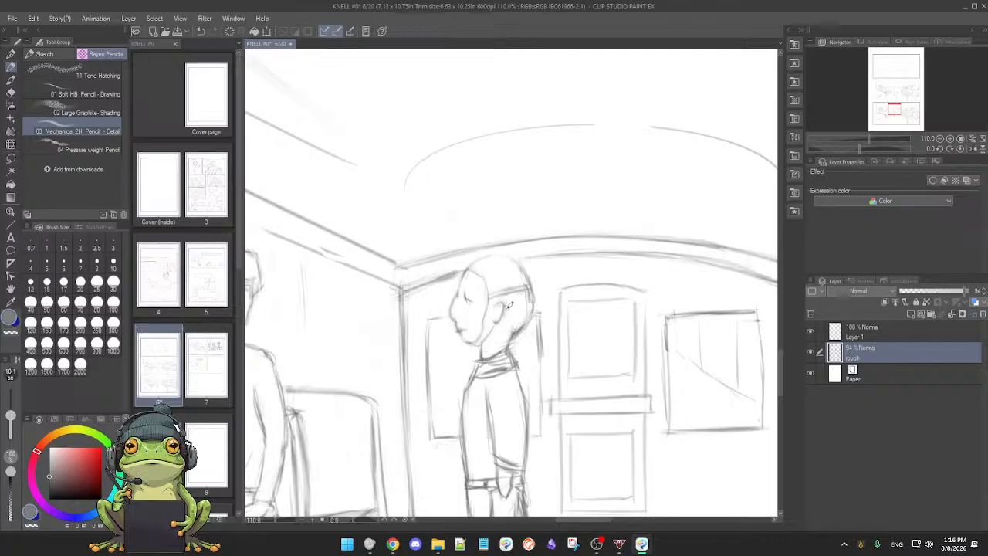
scroll(508, 301, up, 5)
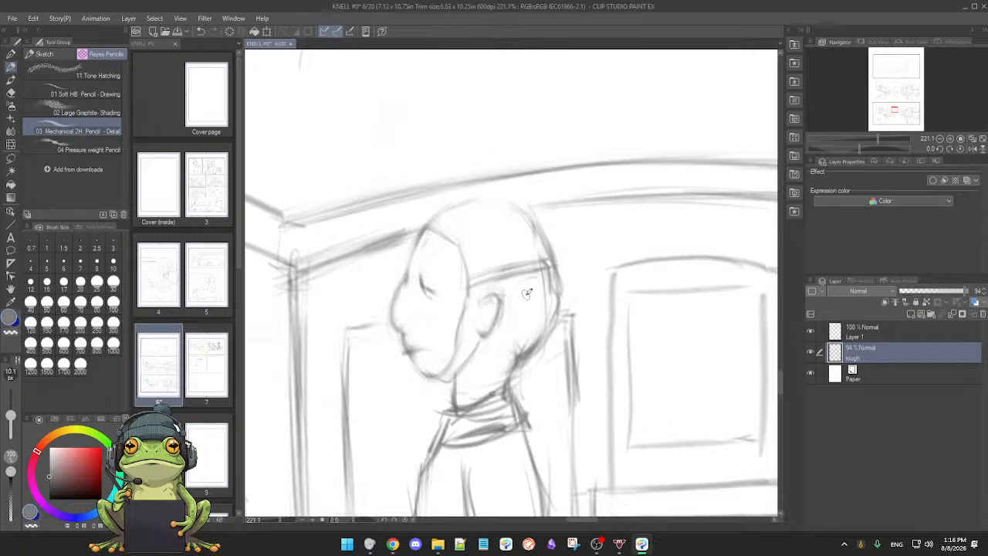
key(ctrl+z)
key(b)
key(e)
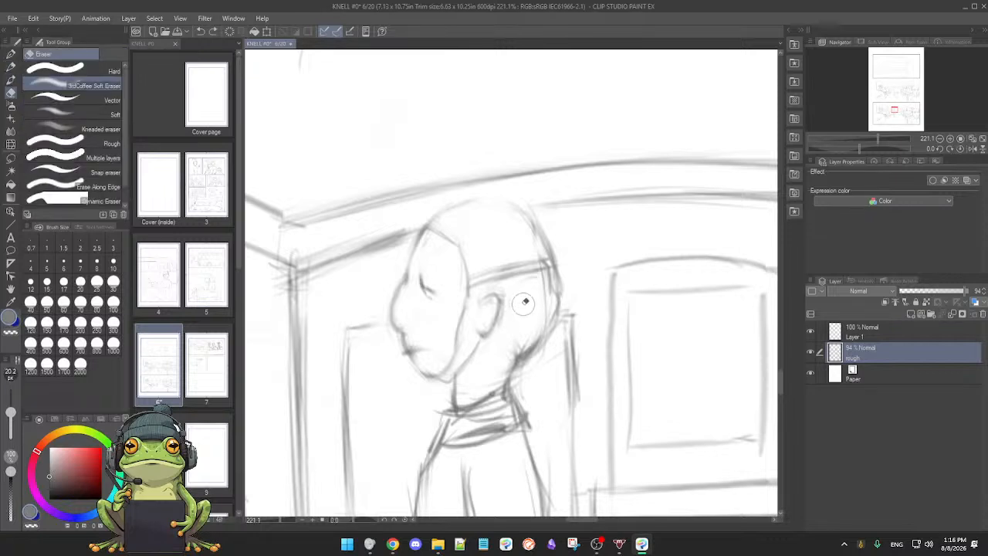
key(b)
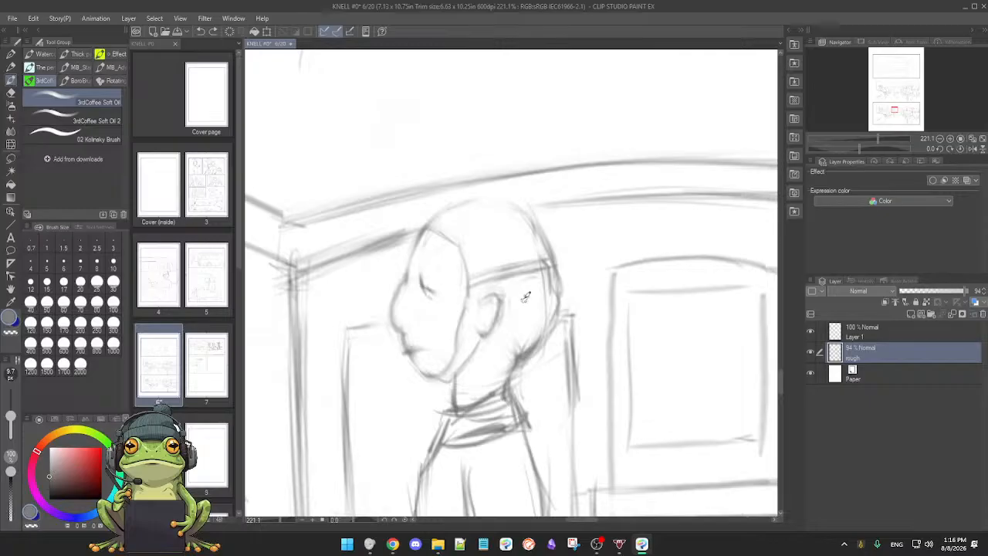
mouse_move(523, 300)
mouse_down()
mouse_move(530, 291)
mouse_move(497, 317)
mouse_up()
key(e)
key(b)
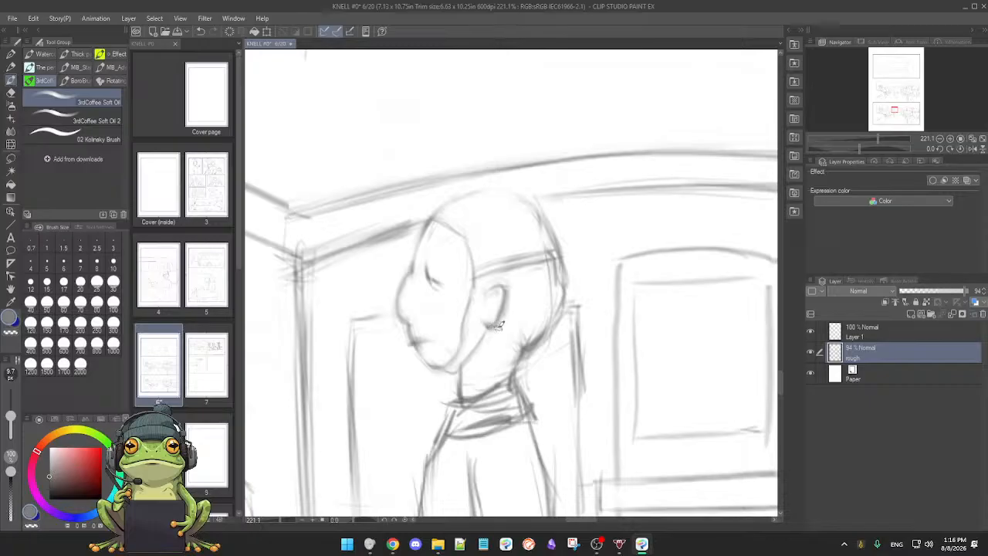
key([)
key(e)
key(p)
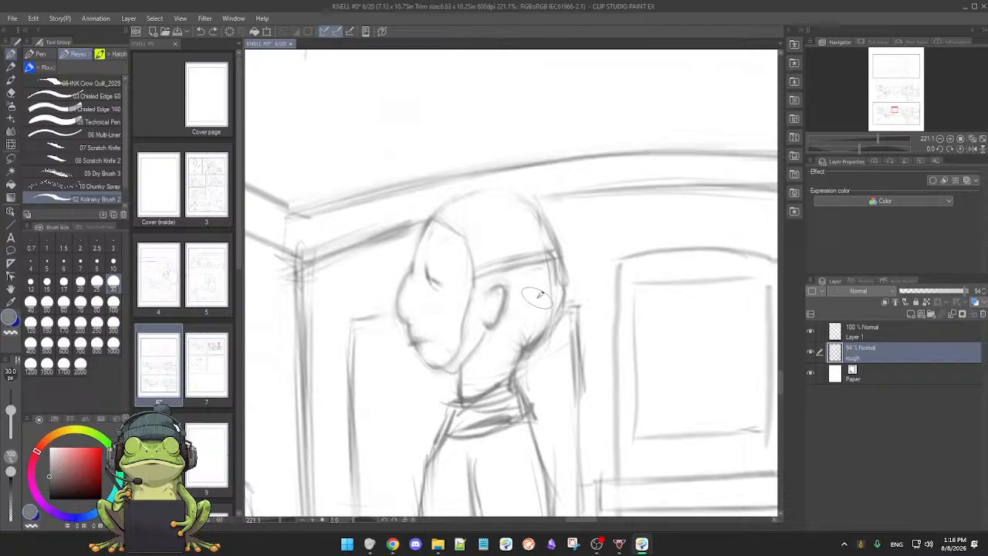
key(p)
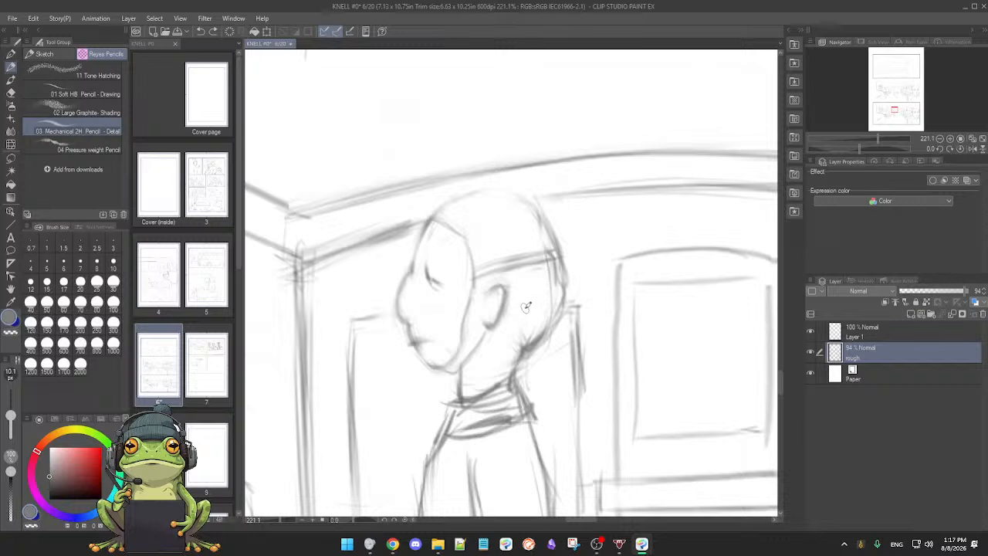
Step: Erase the old outline and stray lines along the back of the standing figure's head with the soft eraser
key(e)
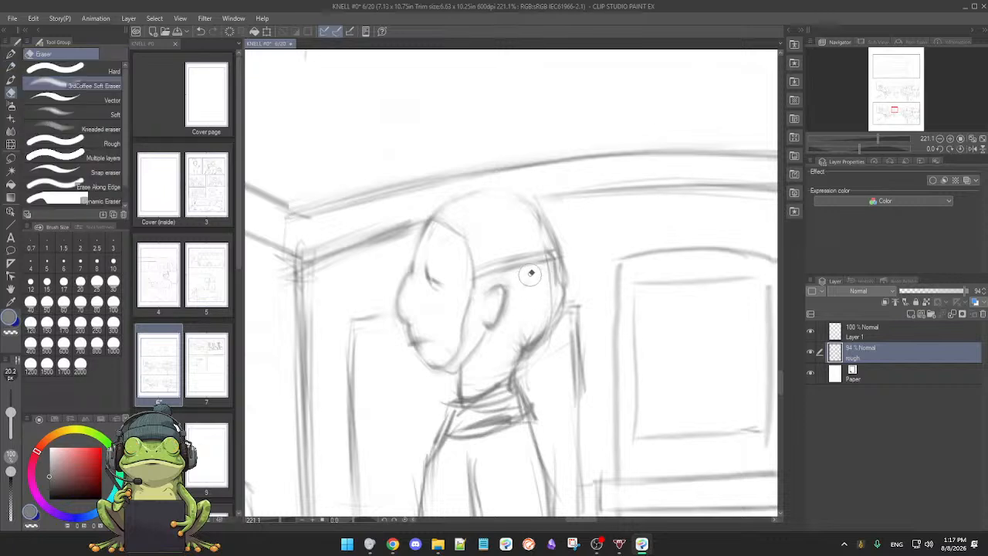
mouse_move(551, 275)
mouse_down()
mouse_move(548, 314)
mouse_move(550, 305)
mouse_move(531, 327)
mouse_up()
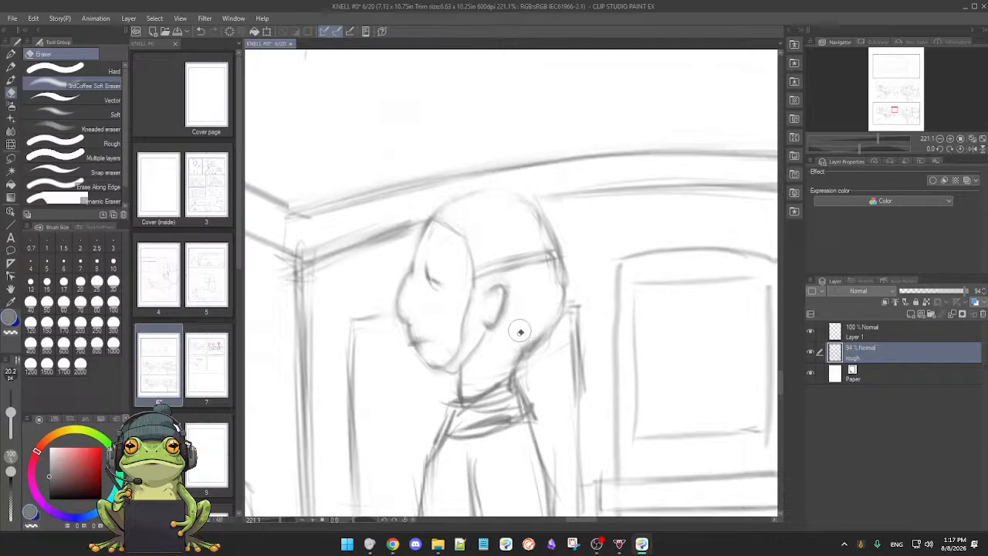
key(p)
key(e)
mouse_move(539, 327)
mouse_down()
mouse_move(526, 376)
mouse_move(525, 362)
mouse_move(540, 364)
mouse_move(555, 342)
mouse_move(542, 348)
mouse_move(555, 340)
mouse_move(570, 280)
mouse_move(562, 337)
mouse_move(551, 284)
mouse_up()
drag(534, 215, 544, 240)
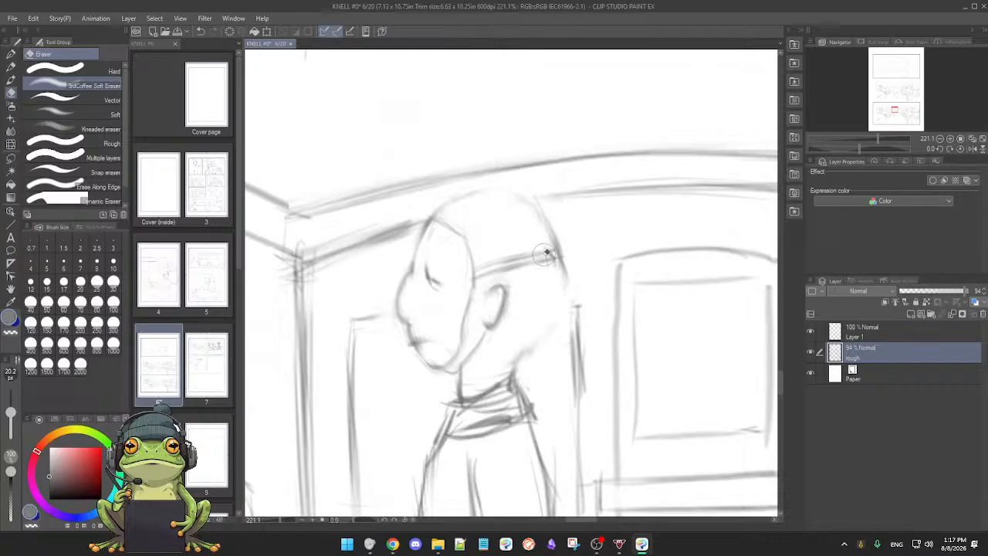
Step: Redraw the back of the standing figure's skull from the band down to the nape with the Mechanical 2H Pencil
key(p)
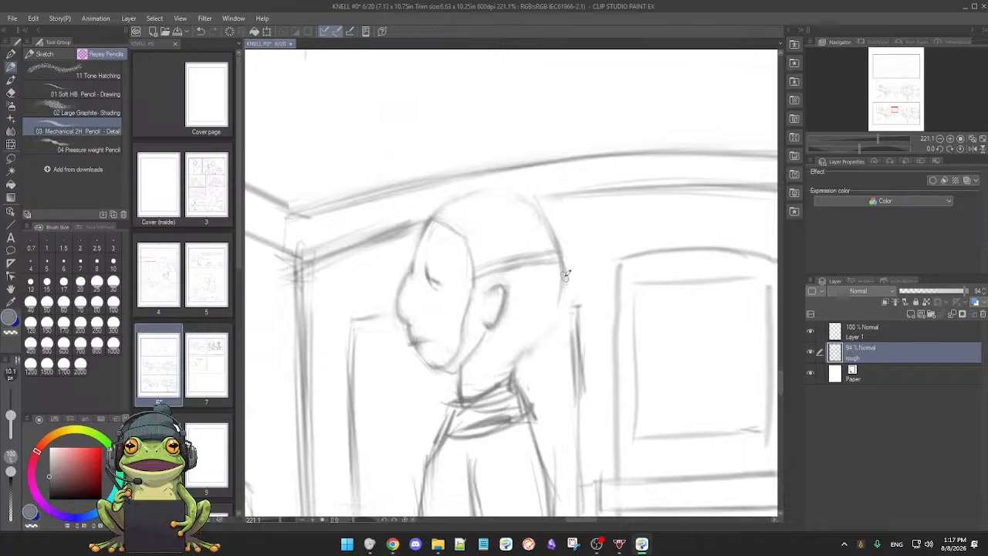
key(e)
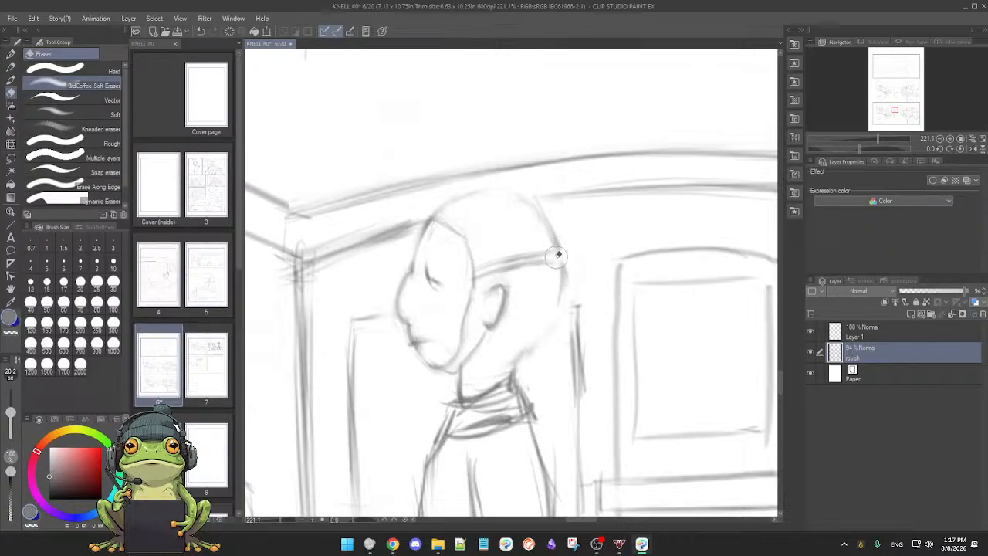
key(p)
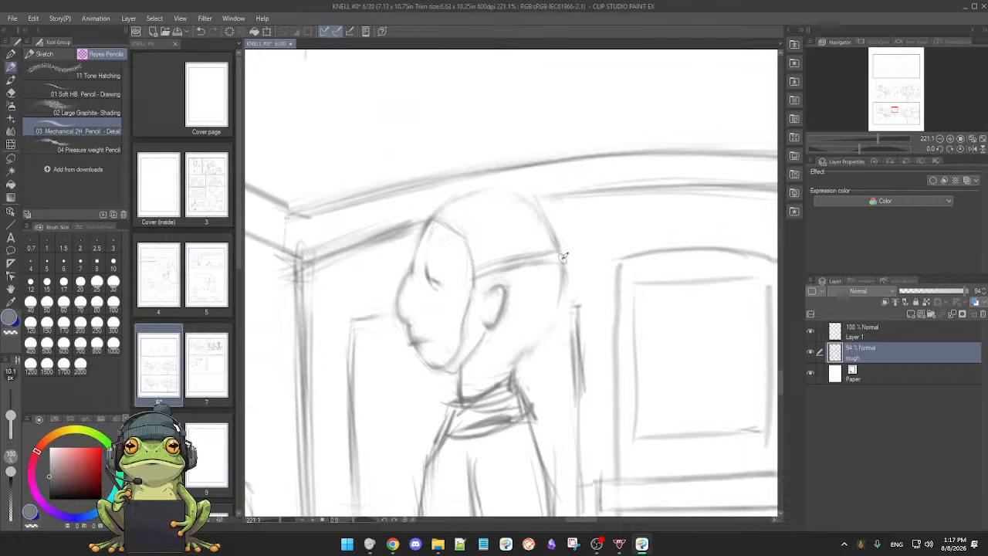
drag(559, 299, 533, 348)
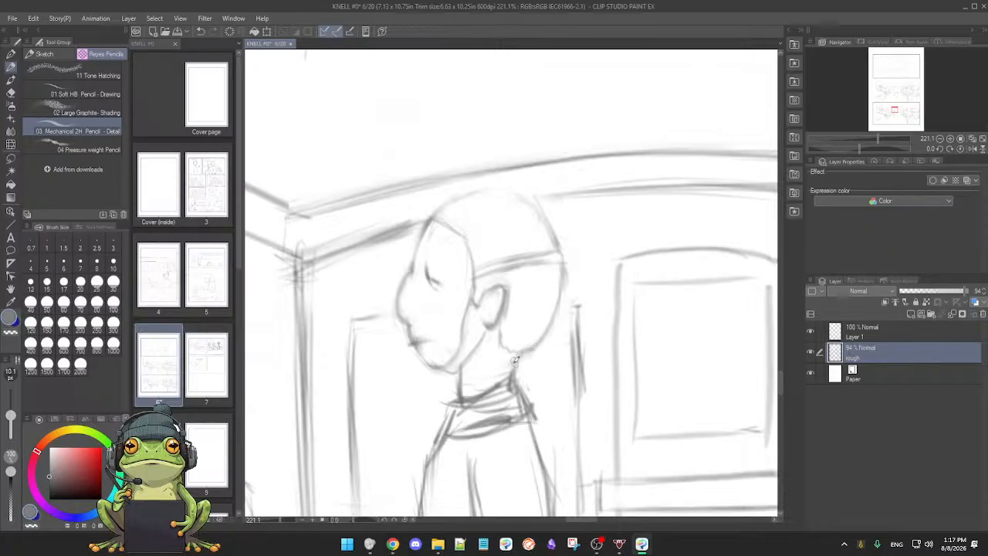
Step: Lighten the dark strokes on the standing figure's neck and clean up its contour between jaw and collar
key(e)
key(p)
key(e)
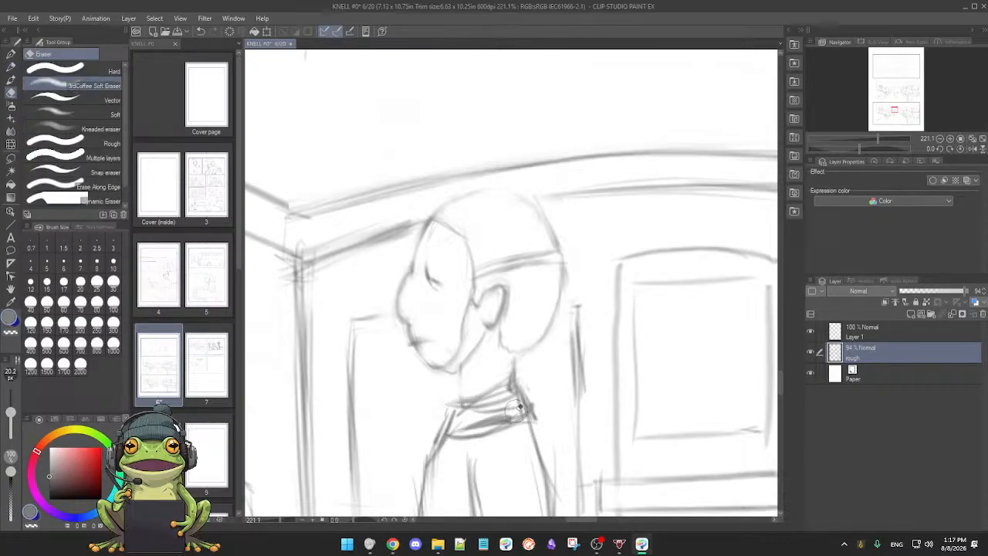
key(p)
drag(455, 402, 502, 336)
key(e)
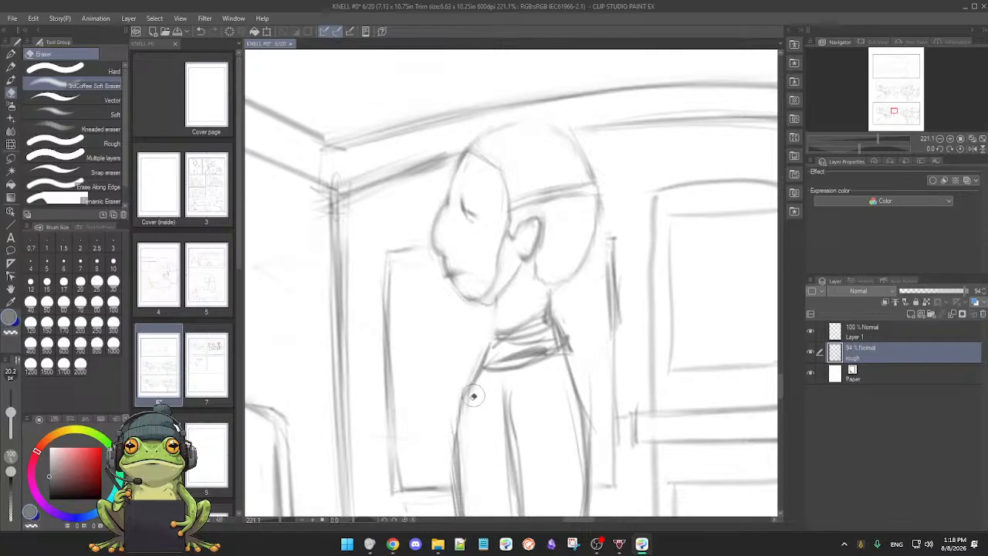
Step: Erase the heavy collar and chest lines of the standing figure and redraw a simpler collar around the neck
drag(454, 395, 446, 481)
key(p)
mouse_move(482, 426)
mouse_down()
mouse_move(476, 417)
mouse_move(458, 446)
mouse_up()
key(e)
mouse_move(484, 365)
mouse_down()
mouse_move(514, 346)
mouse_move(493, 365)
mouse_move(525, 346)
mouse_move(476, 365)
mouse_move(502, 365)
mouse_move(495, 384)
mouse_move(464, 398)
mouse_move(534, 381)
mouse_move(524, 379)
mouse_move(534, 321)
mouse_move(540, 336)
mouse_move(524, 398)
mouse_move(528, 281)
mouse_move(460, 286)
mouse_move(509, 260)
mouse_move(544, 259)
mouse_up()
key(p)
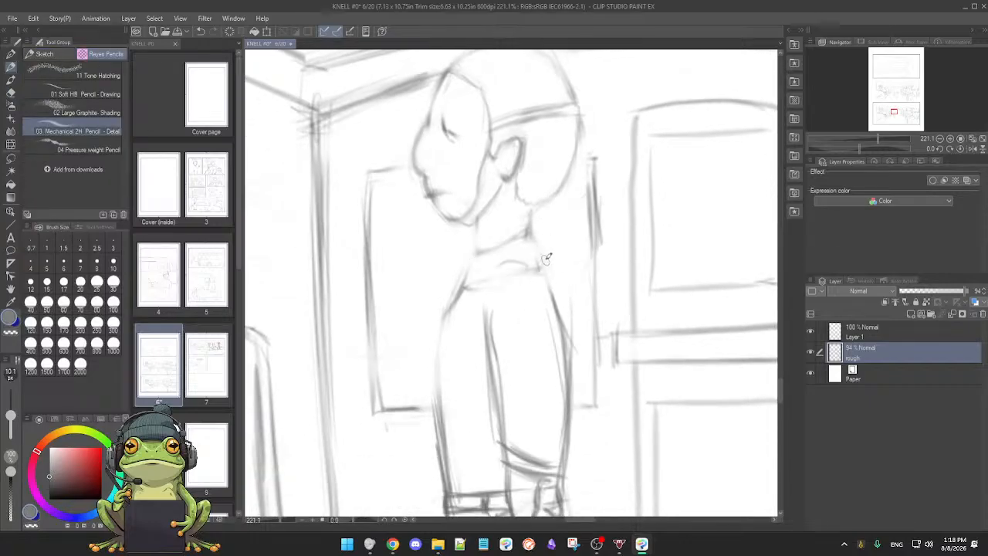
mouse_move(486, 249)
mouse_down()
mouse_move(528, 230)
mouse_move(557, 279)
mouse_move(549, 243)
mouse_move(567, 286)
mouse_up()
Step: Clean up the standing figure's shoulder and upper back and redraw them as a smoother curve
key(e)
drag(570, 338, 580, 375)
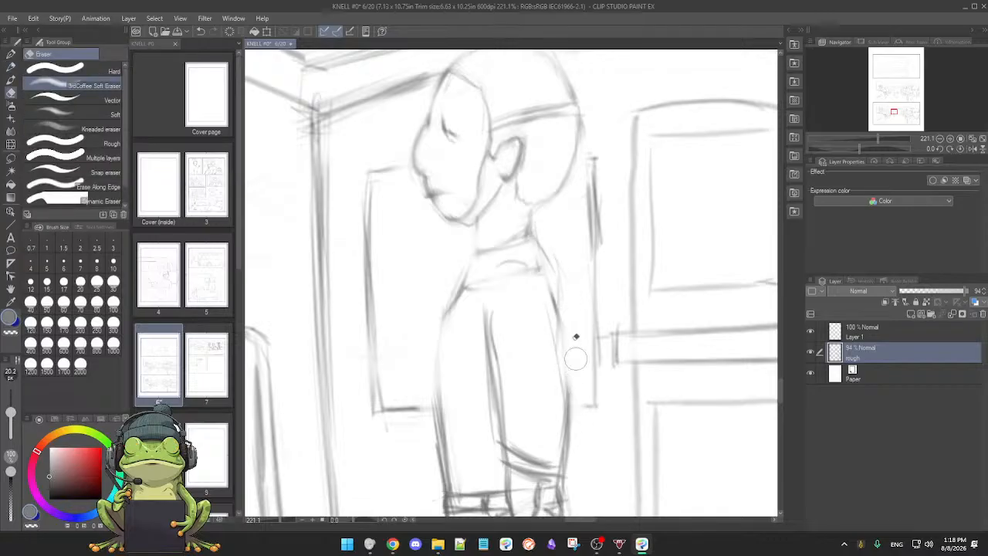
key(p)
mouse_move(563, 282)
mouse_down()
mouse_move(564, 317)
mouse_move(548, 320)
mouse_move(561, 348)
mouse_move(547, 325)
mouse_move(571, 407)
mouse_move(561, 376)
mouse_move(565, 302)
mouse_move(568, 343)
mouse_move(560, 309)
mouse_up()
key(e)
drag(561, 282, 565, 377)
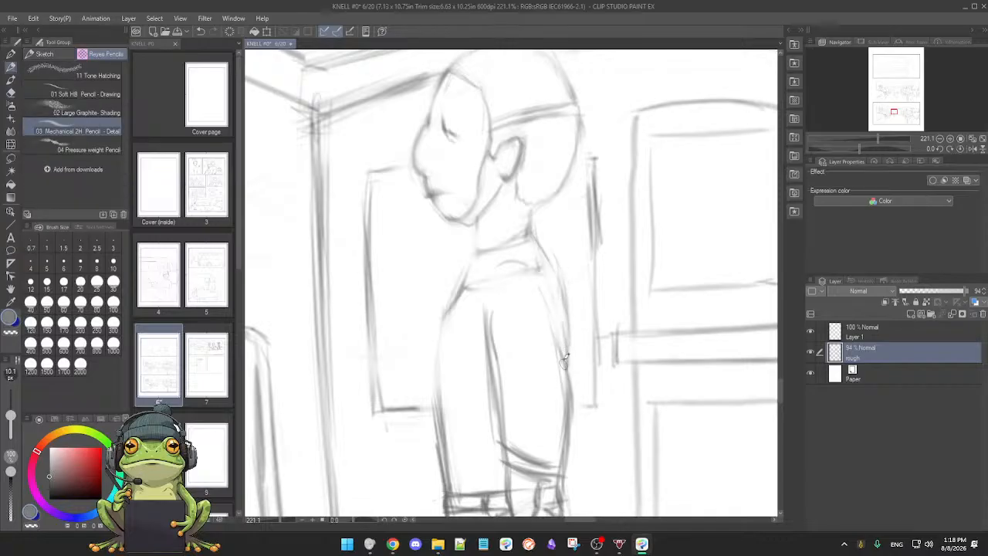
Step: Erase the excess line weight along the standing figure's lower back and refine the contour down to the belt
key(e)
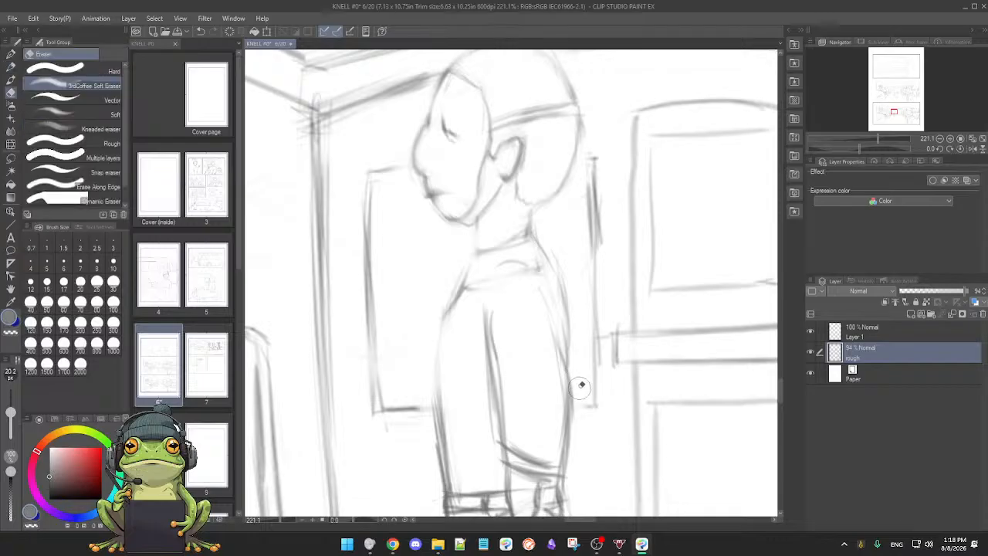
drag(580, 384, 575, 473)
drag(571, 438, 571, 473)
drag(574, 368, 570, 490)
key(p)
drag(572, 409, 611, 386)
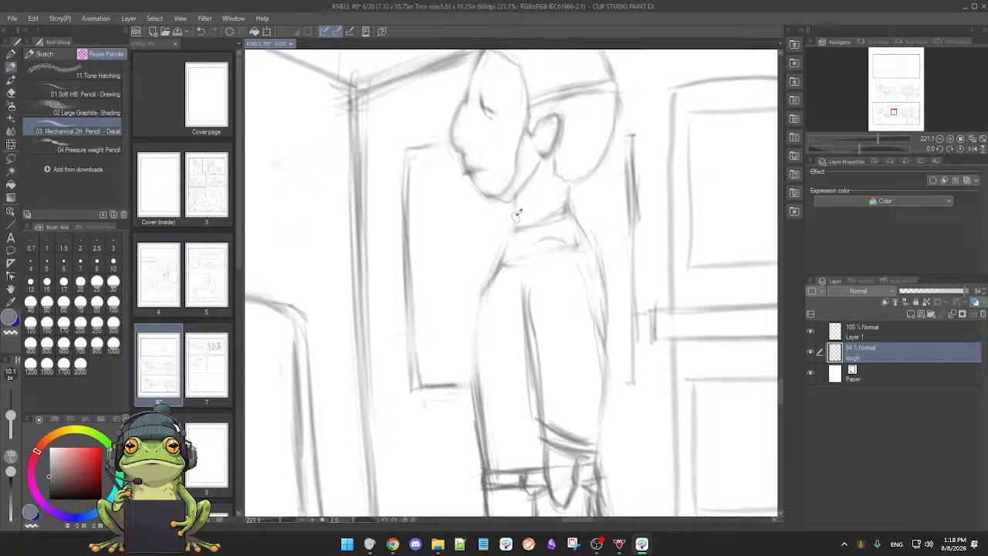
Step: Lasso the standing figure's head, shift it slightly down toward the collar, and clear the selection
drag(557, 266, 531, 326)
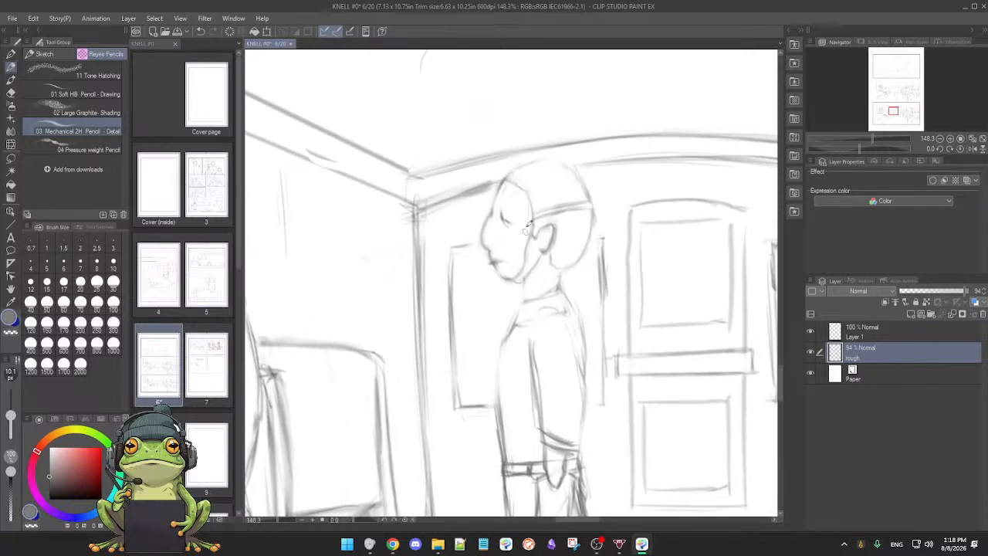
key(m)
mouse_move(483, 210)
mouse_down()
mouse_move(478, 235)
mouse_move(492, 271)
mouse_move(518, 289)
mouse_move(592, 247)
mouse_move(606, 209)
mouse_up()
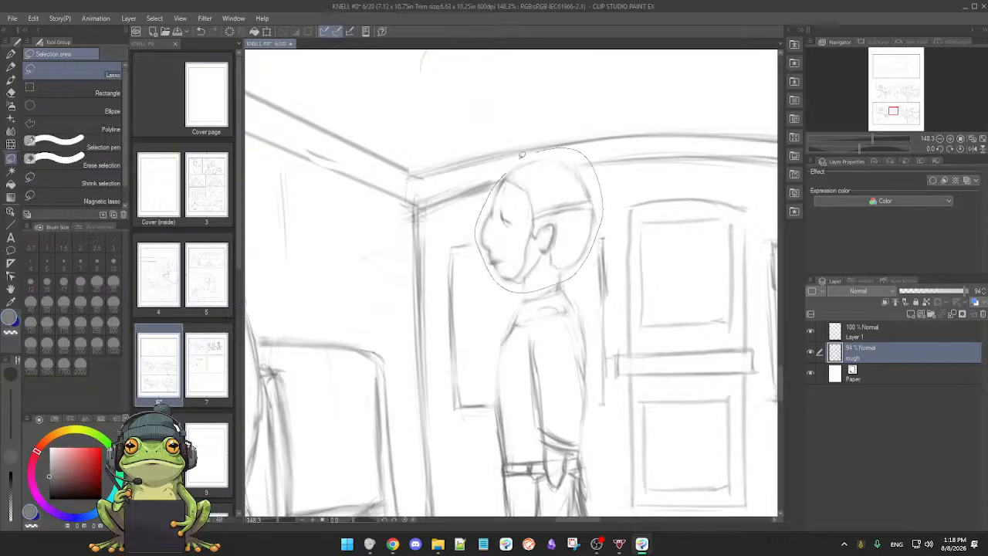
drag(525, 153, 503, 166)
key(p)
key(ctrl+t)
drag(550, 273, 546, 286)
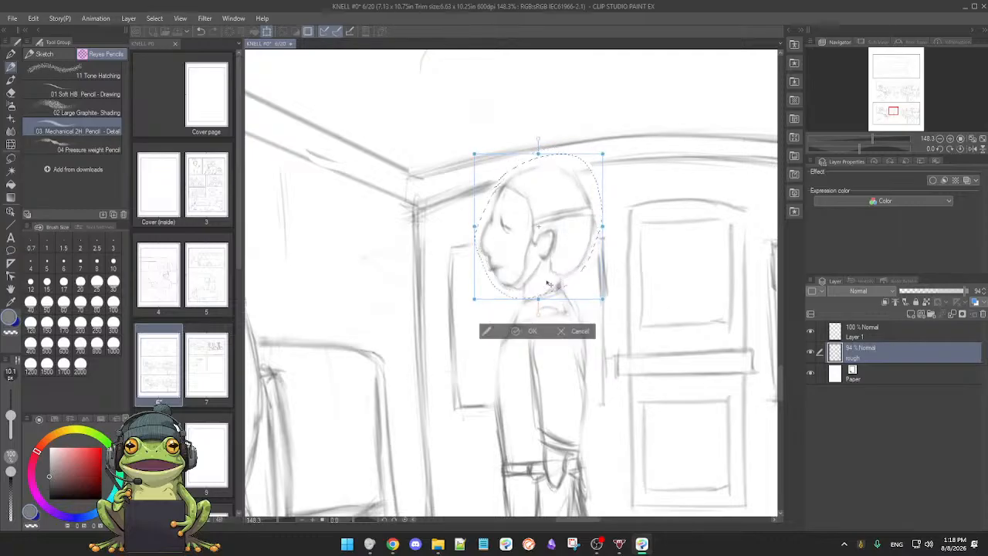
click(514, 330)
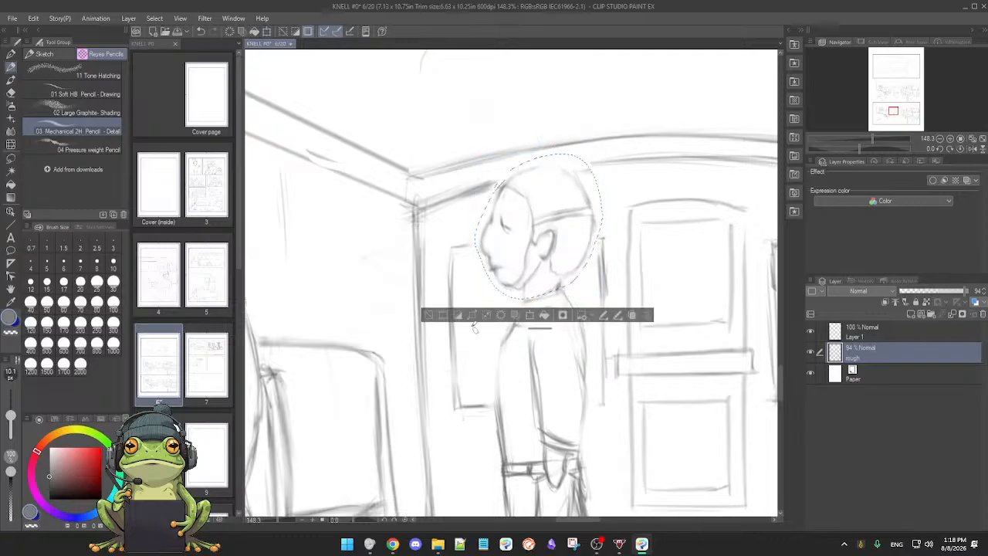
click(429, 315)
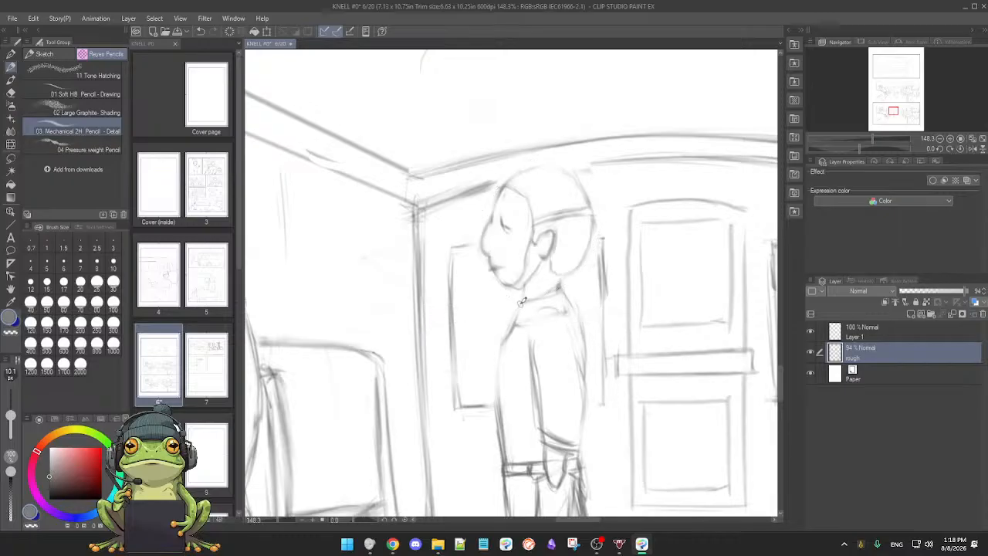
Step: Redraw the front of the standing figure's torso slightly farther in and erase the old chest line
mouse_move(517, 312)
mouse_down()
mouse_move(503, 345)
mouse_move(510, 416)
mouse_up()
drag(507, 367, 509, 461)
key(e)
drag(497, 355, 499, 426)
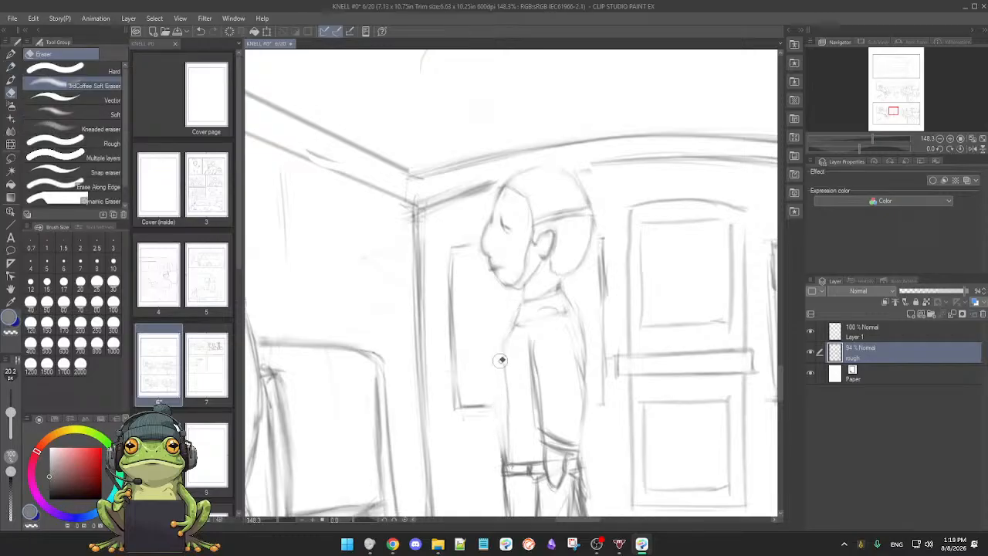
Step: Refine the standing figure's collar and shoulder lines, alternating pencil strokes with soft erasing of leftover marks
key(p)
mouse_move(513, 329)
mouse_down()
mouse_move(572, 310)
mouse_move(569, 294)
mouse_move(547, 309)
mouse_move(560, 309)
mouse_move(565, 294)
mouse_move(586, 359)
mouse_up()
key(e)
key(p)
key(e)
key(p)
mouse_move(571, 315)
mouse_down()
mouse_move(582, 353)
mouse_move(584, 341)
mouse_move(612, 334)
mouse_move(599, 371)
mouse_move(615, 373)
mouse_move(600, 336)
mouse_up()
key(e)
key(p)
key(e)
mouse_move(506, 333)
mouse_down()
mouse_move(505, 409)
mouse_move(503, 363)
mouse_move(504, 380)
mouse_up()
key(p)
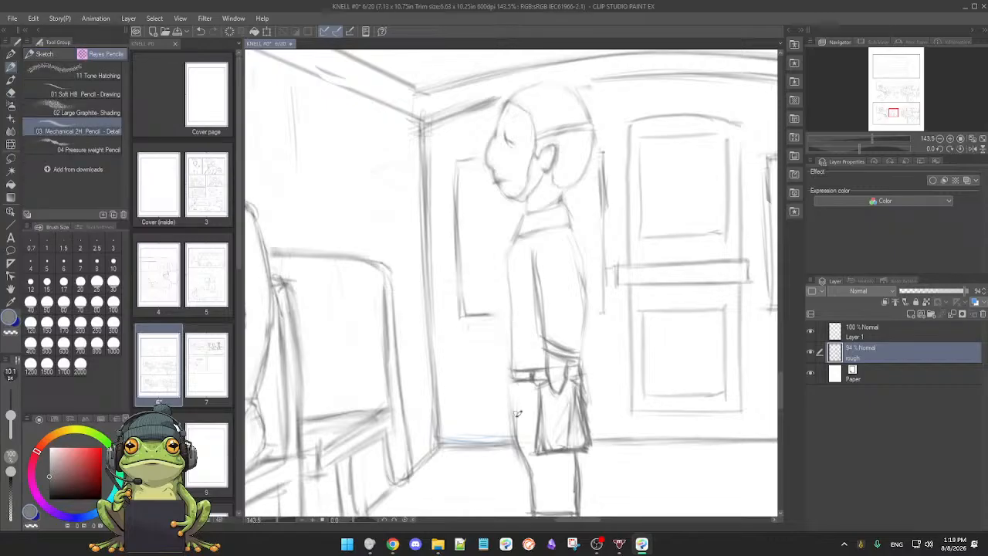
Step: Redraw the front contour of the standing figure's leg below the belt and erase the old outer line
drag(511, 383, 518, 429)
drag(519, 379, 522, 428)
key(e)
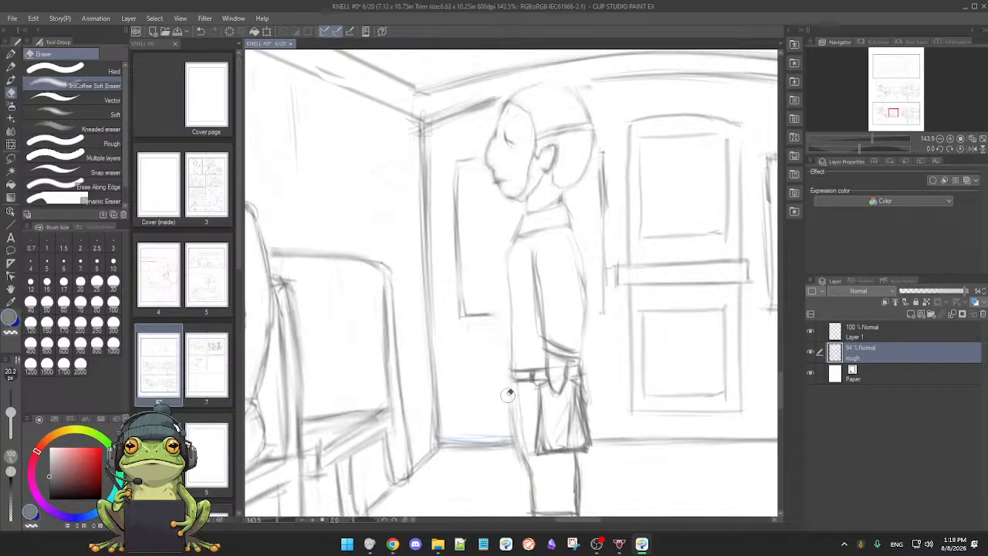
key(p)
drag(516, 436, 523, 469)
key(e)
mouse_move(515, 392)
mouse_down()
mouse_move(515, 439)
mouse_move(524, 434)
mouse_move(533, 485)
mouse_up()
key(p)
Step: Extend the floor line to the standing figure's leg and erase the overlapping strokes beside it
mouse_move(507, 470)
mouse_down()
mouse_move(543, 413)
mouse_move(510, 380)
mouse_up()
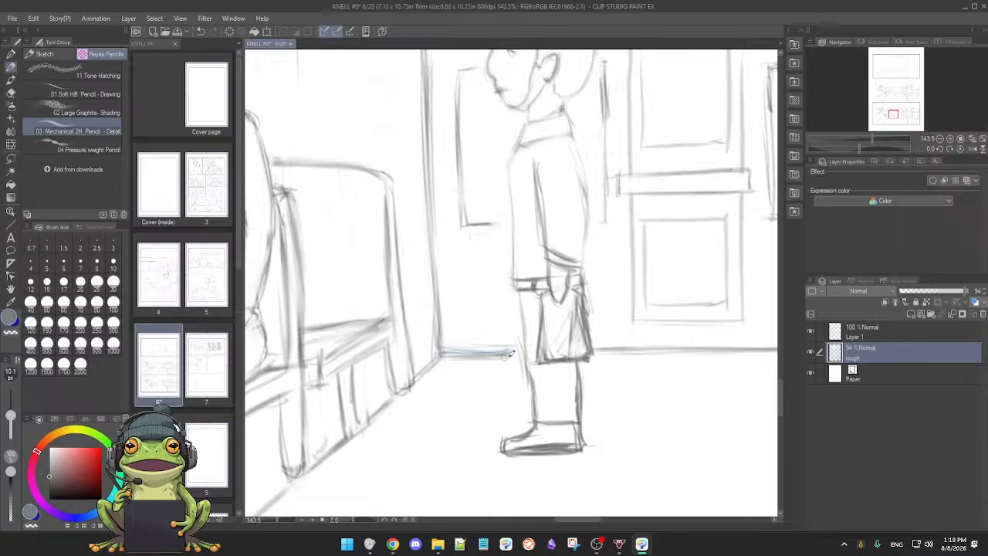
key(e)
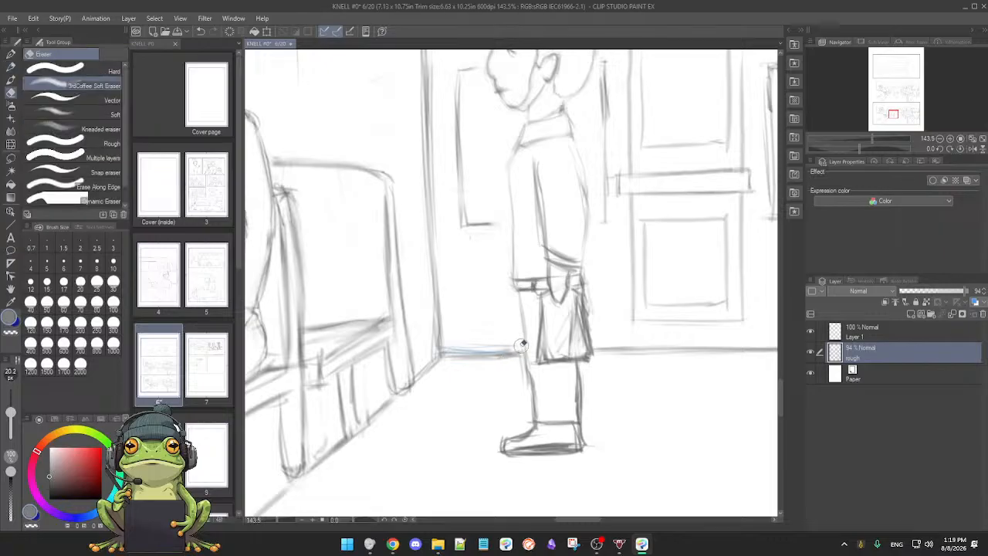
mouse_move(477, 344)
mouse_down()
mouse_move(504, 344)
mouse_move(504, 361)
mouse_up()
key(p)
Step: Check Layer 1 by toggling its visibility, select it, and erase its blue strokes along the back floor line
click(810, 332)
click(811, 332)
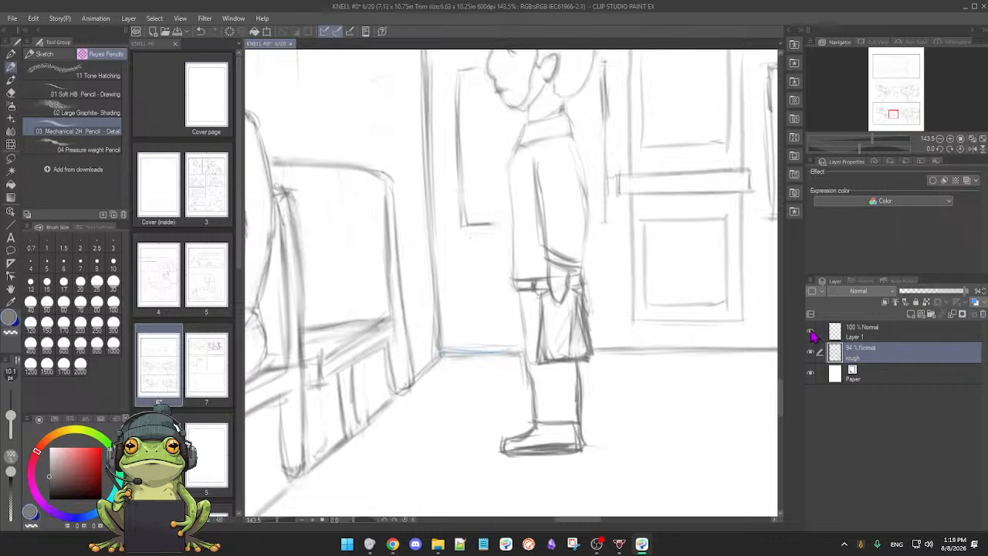
click(876, 337)
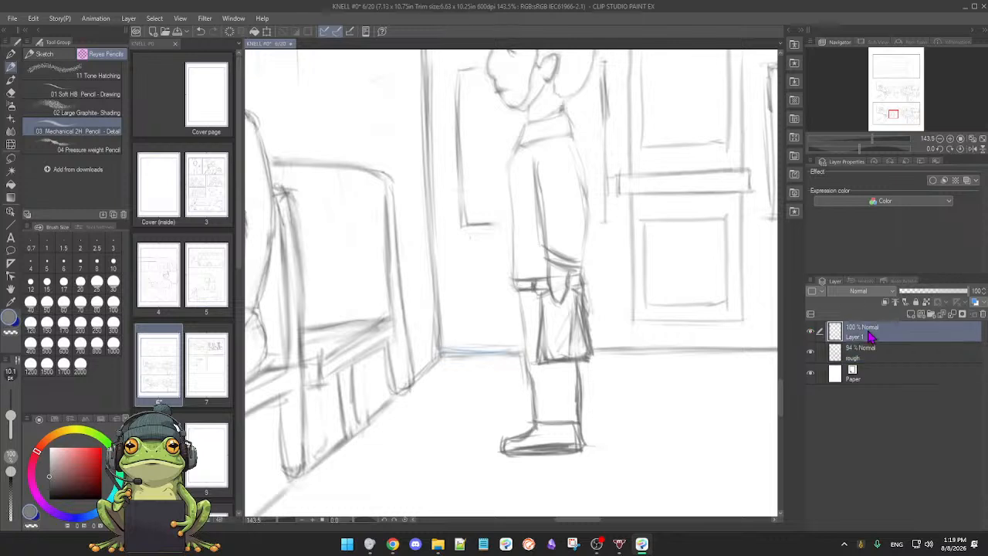
key(e)
mouse_move(461, 340)
mouse_down()
mouse_move(448, 346)
mouse_move(509, 348)
mouse_up()
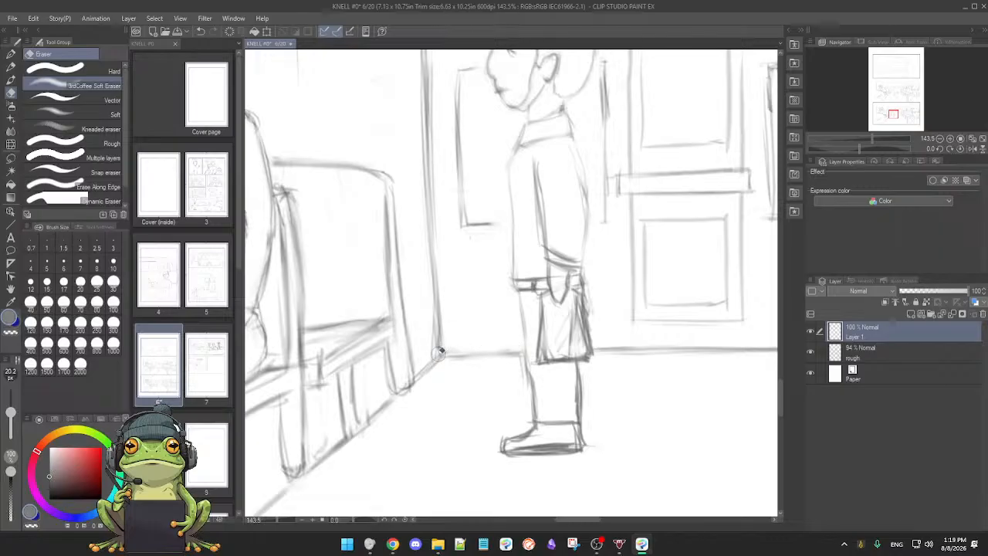
key(p)
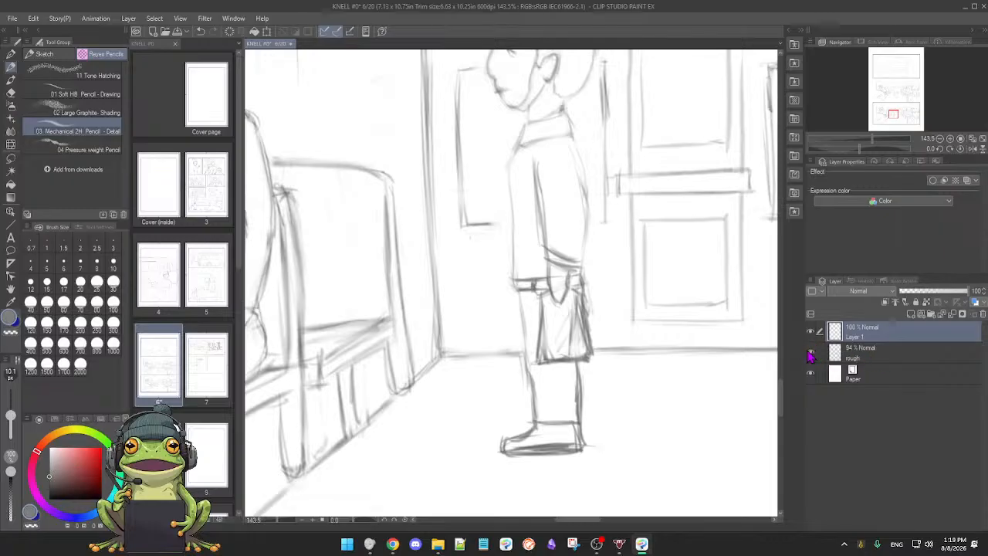
Step: Select the rough layer and erase the back floor line where it crosses the standing figure's bag
click(876, 356)
scroll(622, 371, down, 4)
mouse_move(622, 373)
mouse_down()
mouse_move(518, 382)
mouse_move(531, 351)
mouse_up()
scroll(551, 382, up, 2)
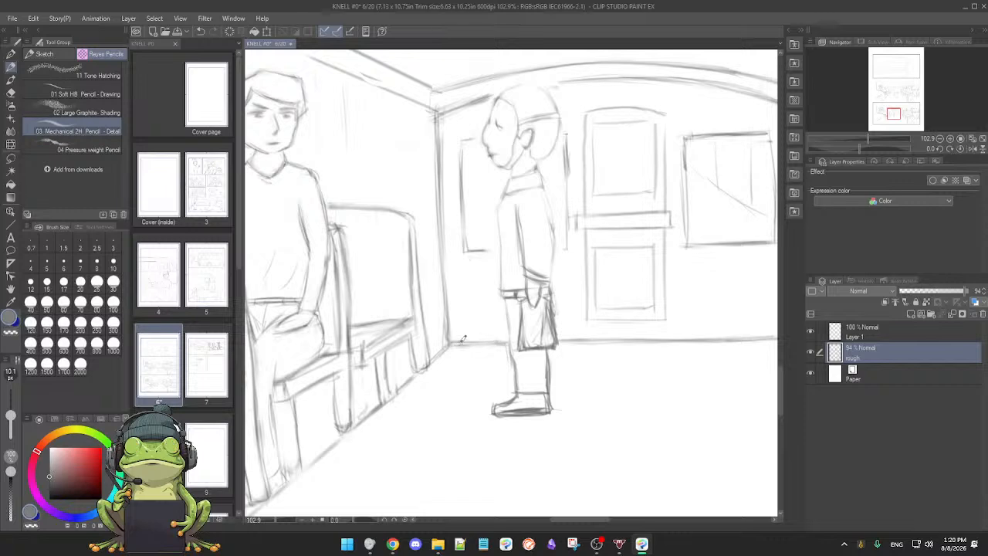
key(e)
mouse_move(517, 339)
mouse_down()
mouse_move(504, 360)
mouse_move(512, 342)
mouse_move(555, 337)
mouse_up()
key(p)
drag(662, 366, 559, 372)
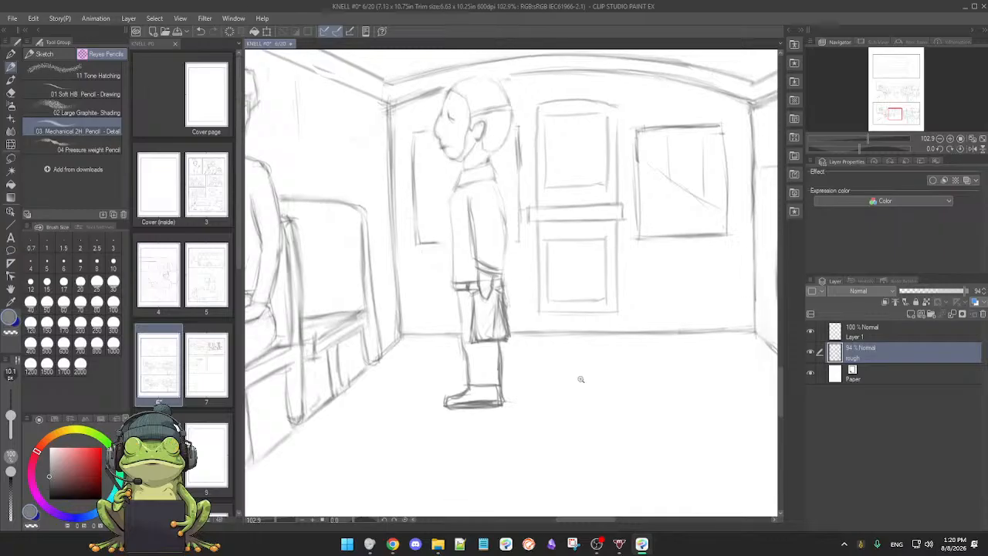
Step: Rework the top edge and upper corner of the back door, alternating pencil strokes with soft erasing
scroll(591, 378, down, 2)
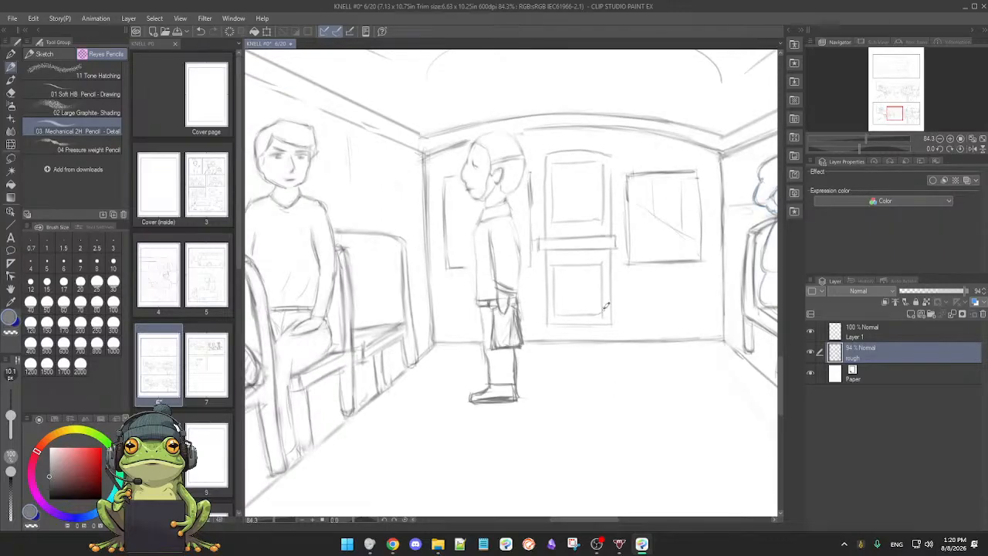
drag(602, 311, 580, 388)
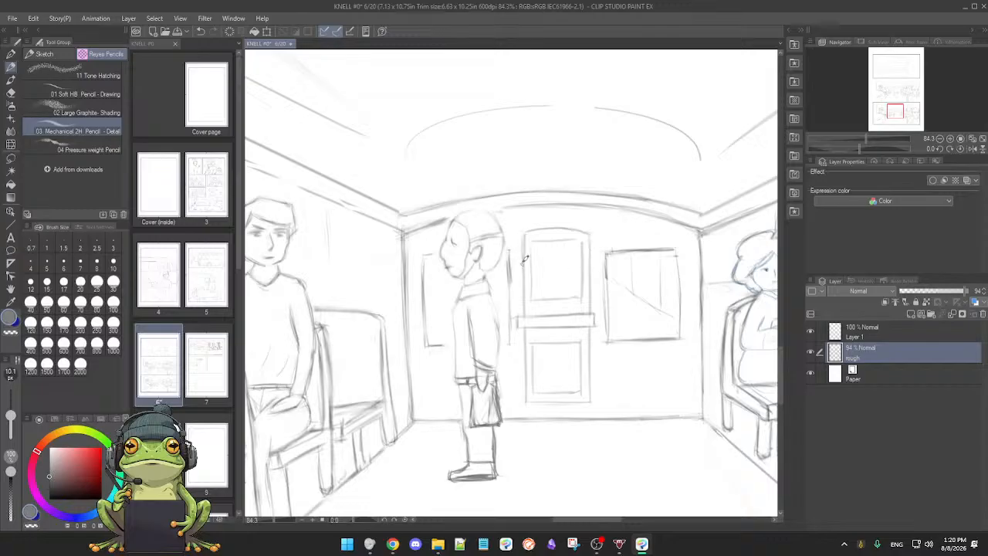
key(e)
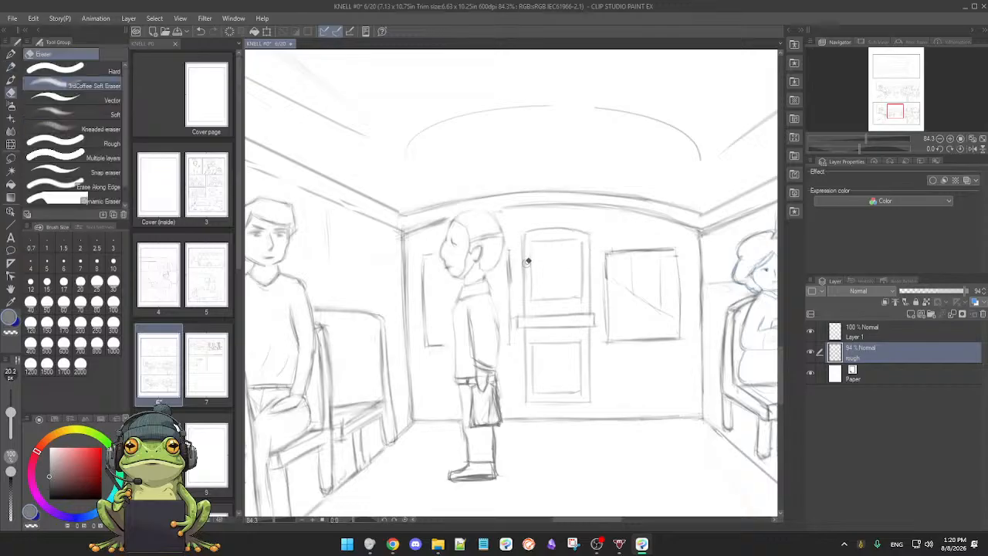
key(p)
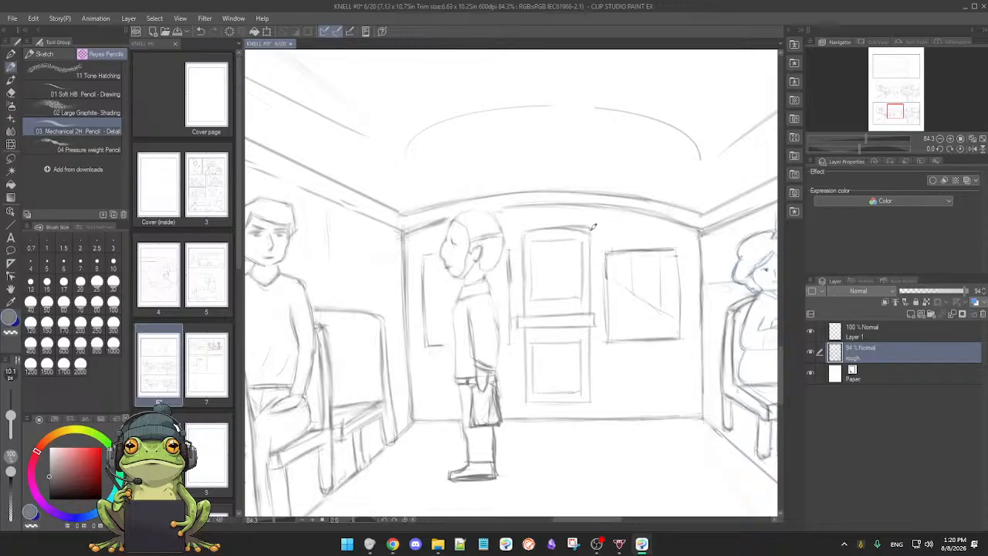
key(e)
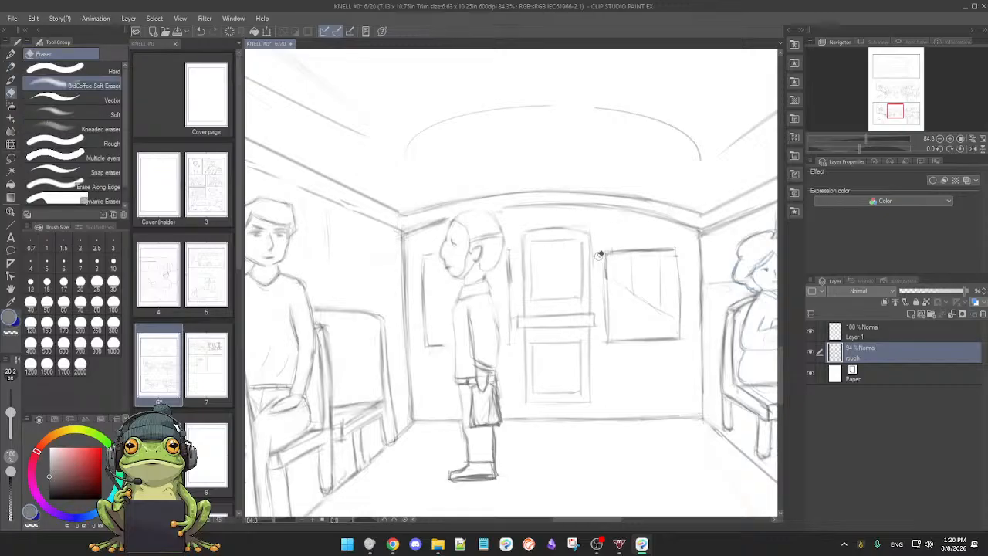
key(p)
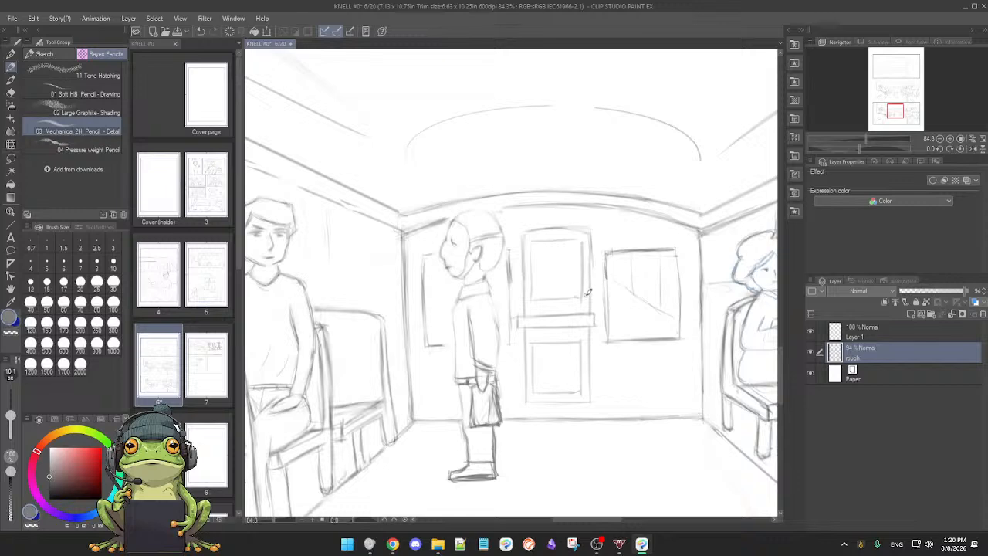
drag(597, 382, 625, 378)
mouse_move(593, 308)
mouse_down()
mouse_move(588, 389)
mouse_move(599, 385)
mouse_up()
drag(598, 341, 605, 420)
Step: Redraw the door's arched top line and erase the doubled strokes just beneath it
key(e)
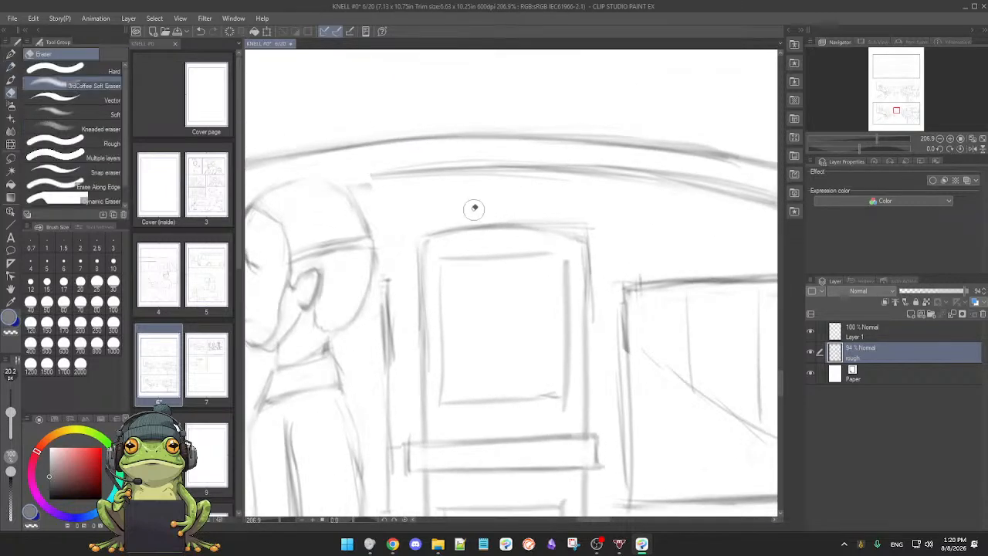
key(p)
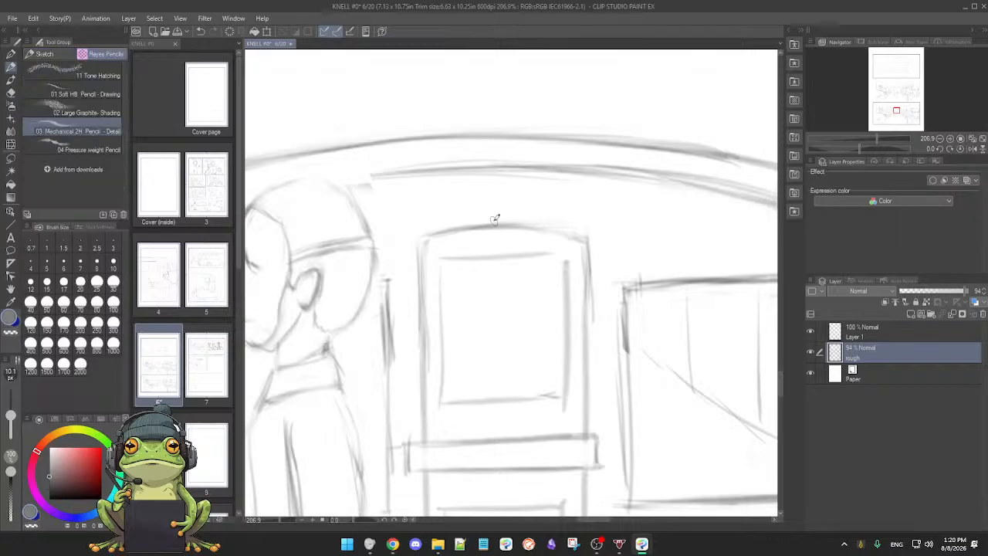
drag(463, 228, 585, 228)
key(e)
drag(519, 235, 565, 236)
drag(485, 236, 532, 233)
Step: Sharpen the sides, corners and lower edge of the door's upper window pane with pencil, erasing stray marks around them
drag(434, 253, 434, 348)
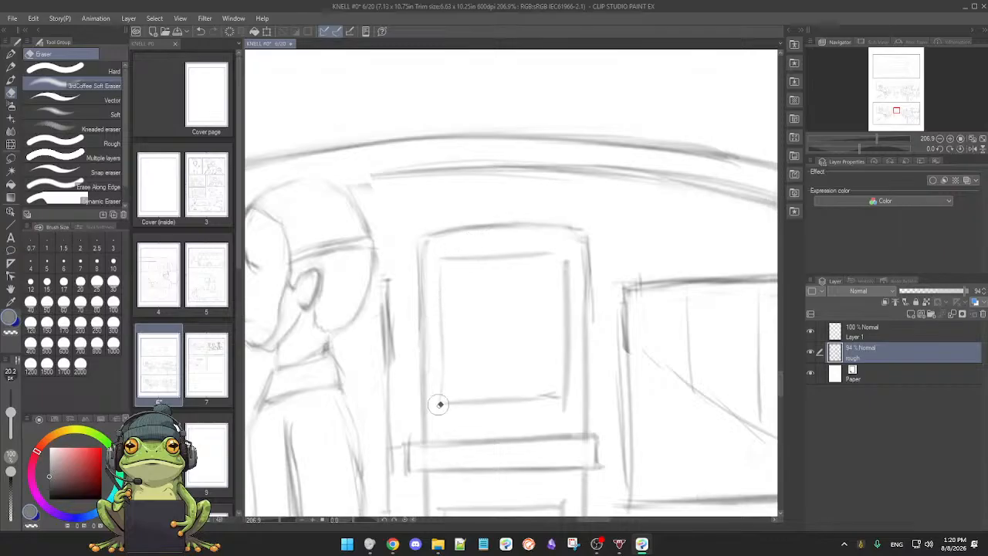
key(p)
drag(444, 398, 444, 405)
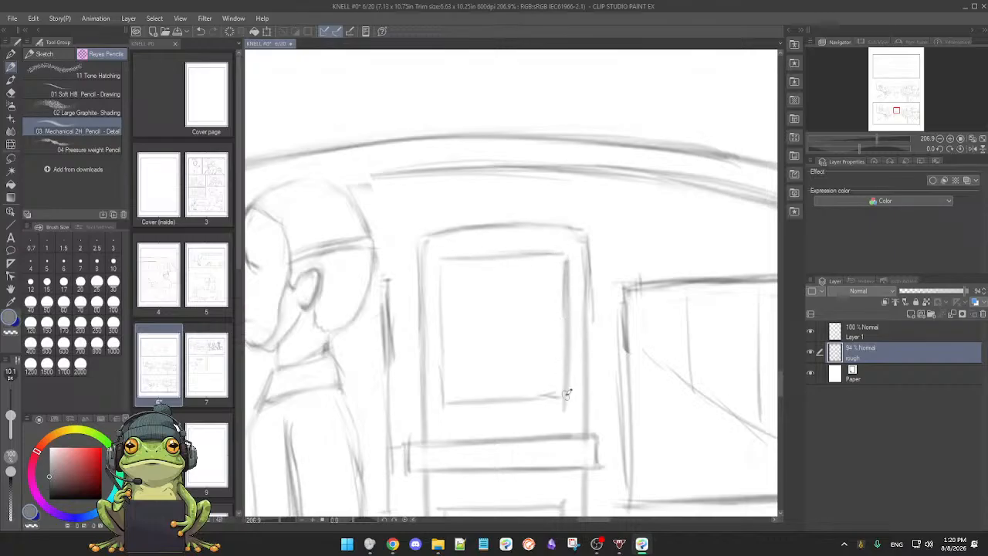
key(e)
key(p)
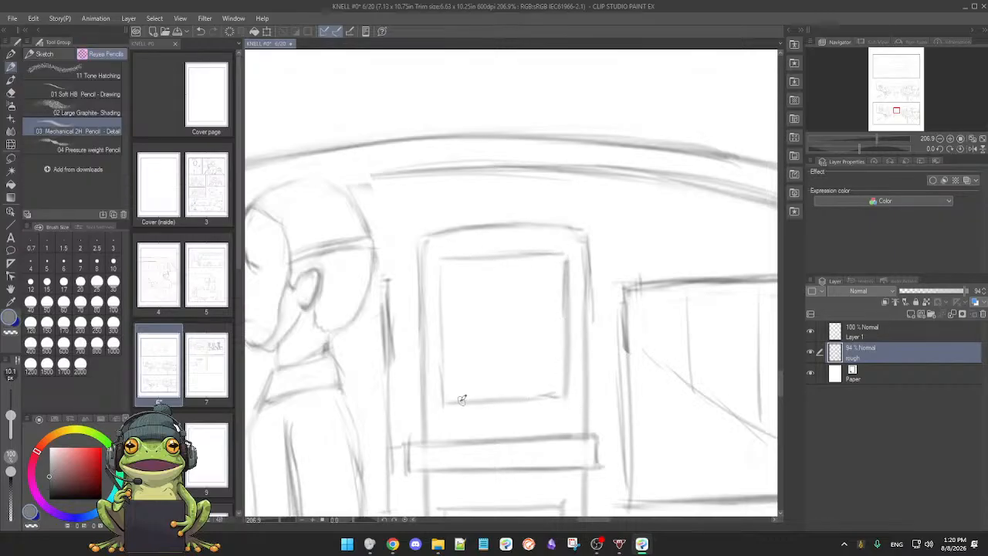
mouse_move(432, 400)
mouse_down()
mouse_move(575, 395)
mouse_move(559, 408)
mouse_move(519, 400)
mouse_move(555, 398)
mouse_up()
key(e)
key(p)
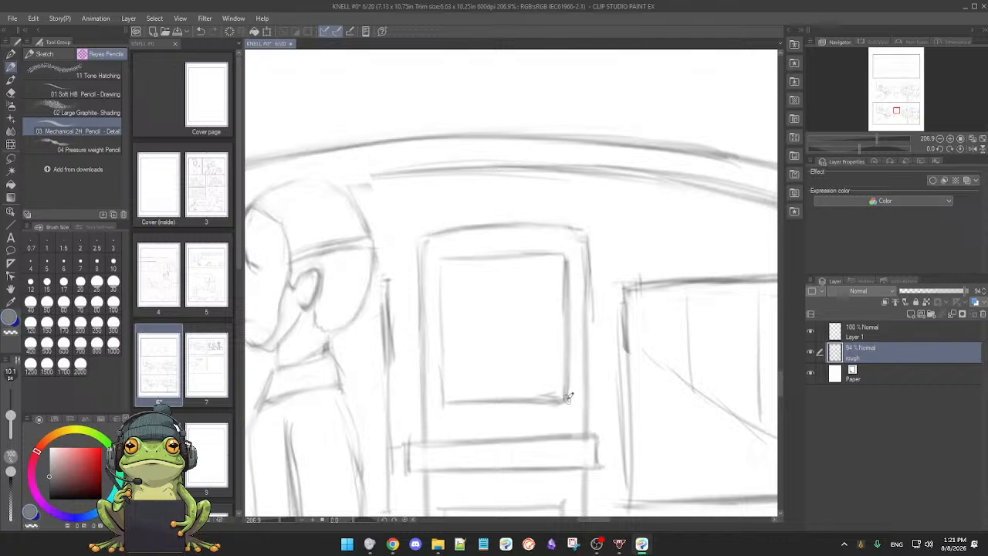
key(e)
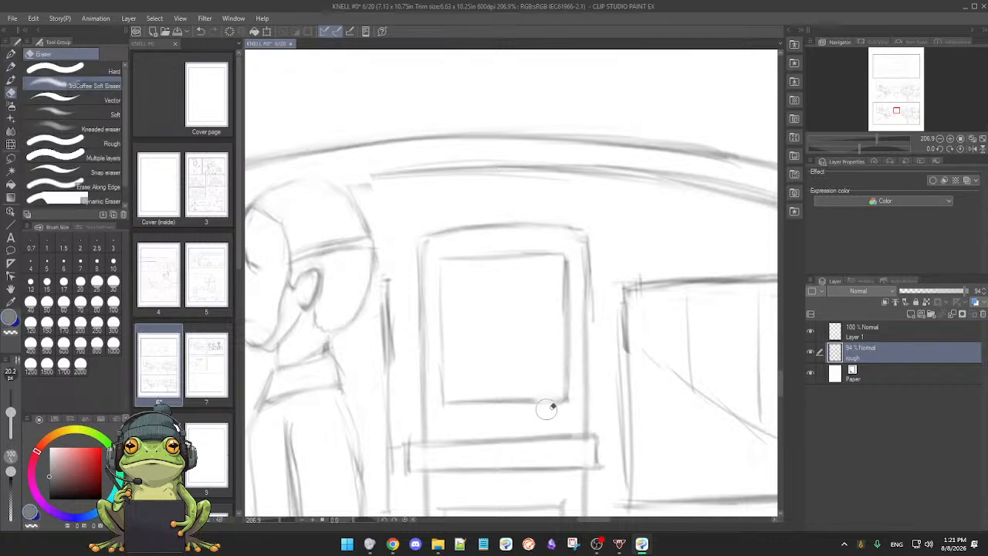
key(p)
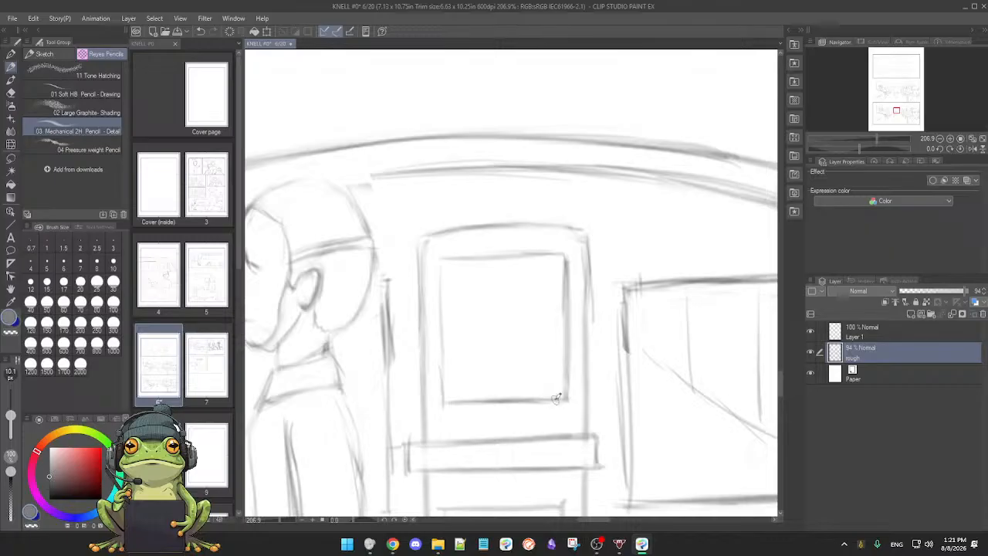
Step: Soft-erase the doubled line on the door's outer right edge and thin the top edge of the wall window beside it
key(e)
mouse_move(602, 255)
mouse_down()
mouse_move(605, 321)
mouse_move(594, 217)
mouse_move(598, 332)
mouse_move(594, 234)
mouse_up()
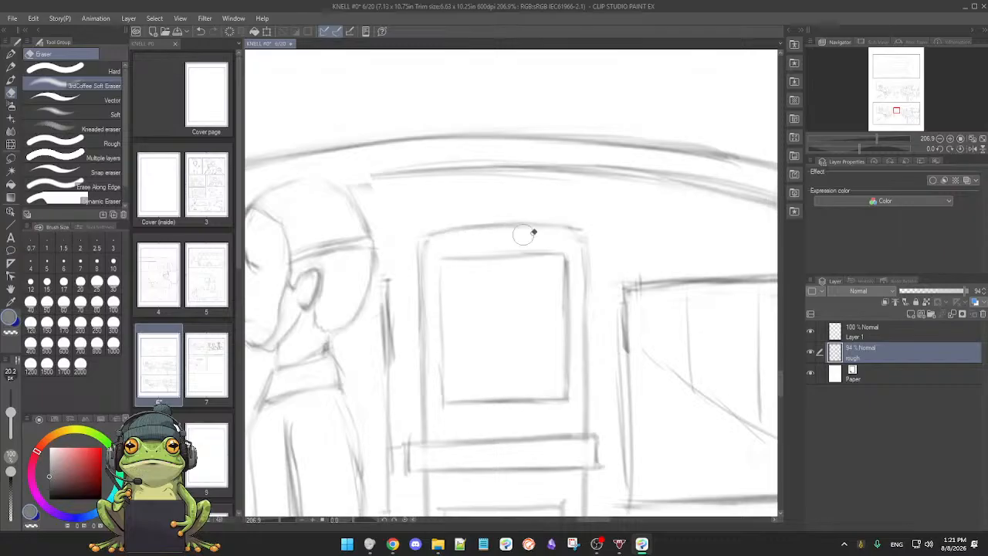
drag(625, 282, 545, 245)
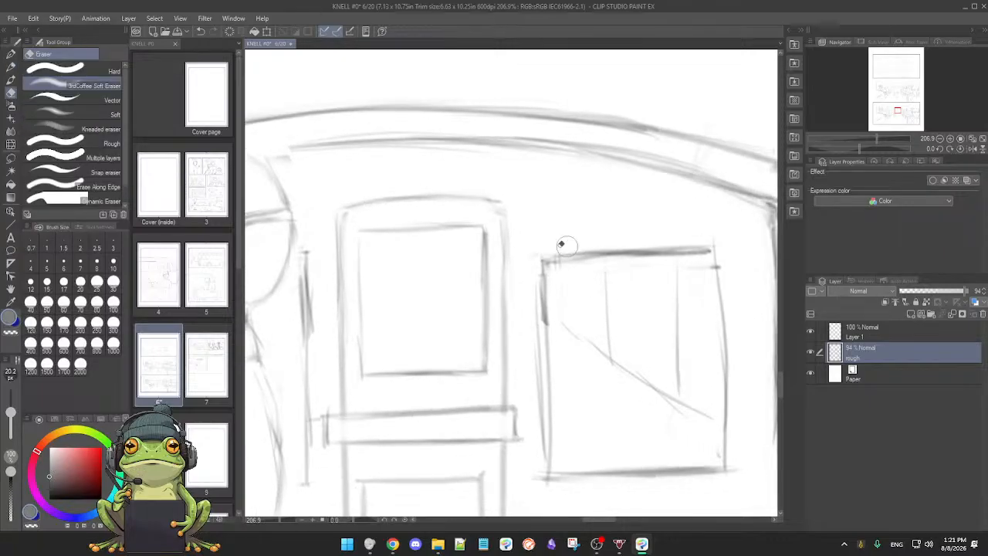
drag(575, 259, 694, 259)
drag(628, 257, 698, 256)
key(p)
mouse_move(635, 351)
mouse_down()
mouse_move(639, 338)
mouse_move(628, 345)
mouse_up()
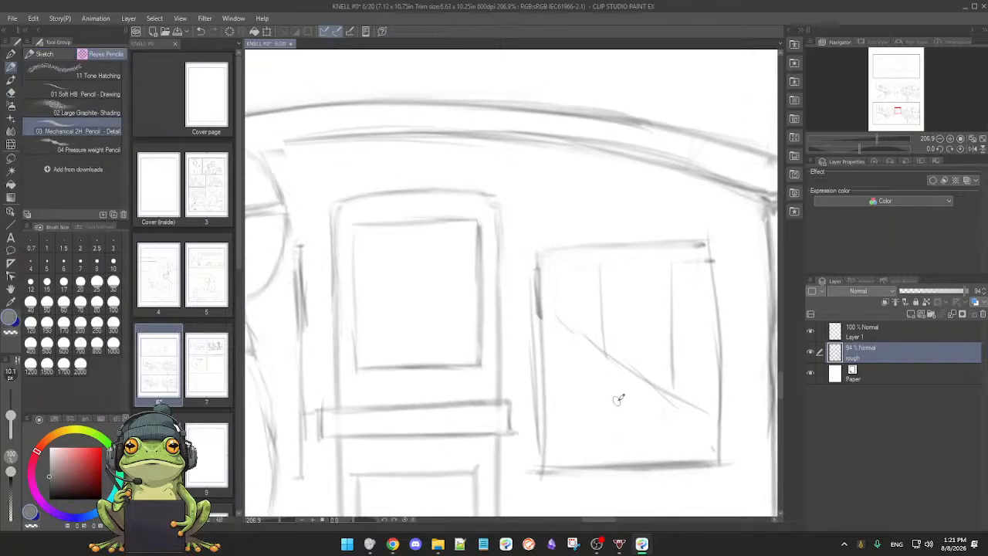
Step: Examine the whole lower bus interior panel together with the panel above it
scroll(616, 396, down, 3)
drag(576, 404, 568, 349)
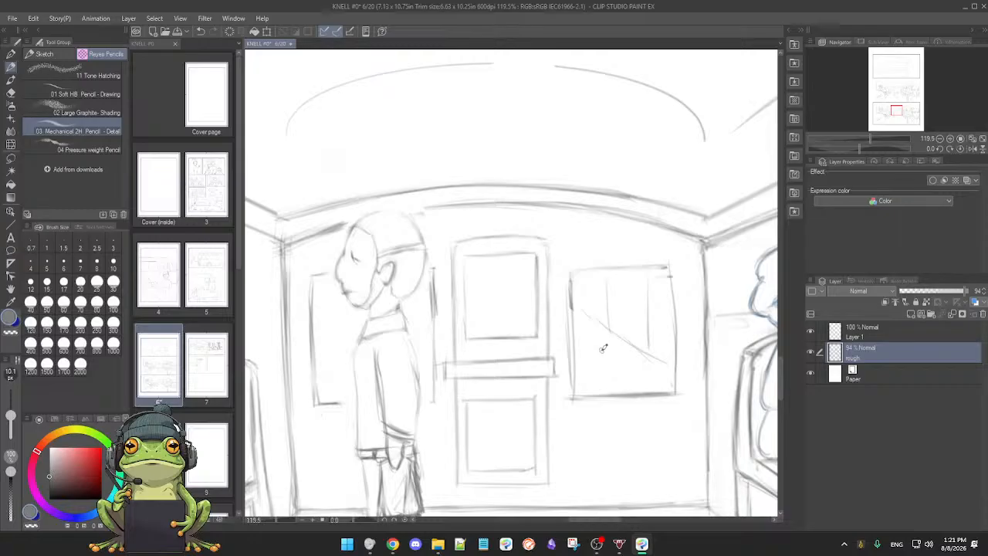
scroll(602, 346, down, 4)
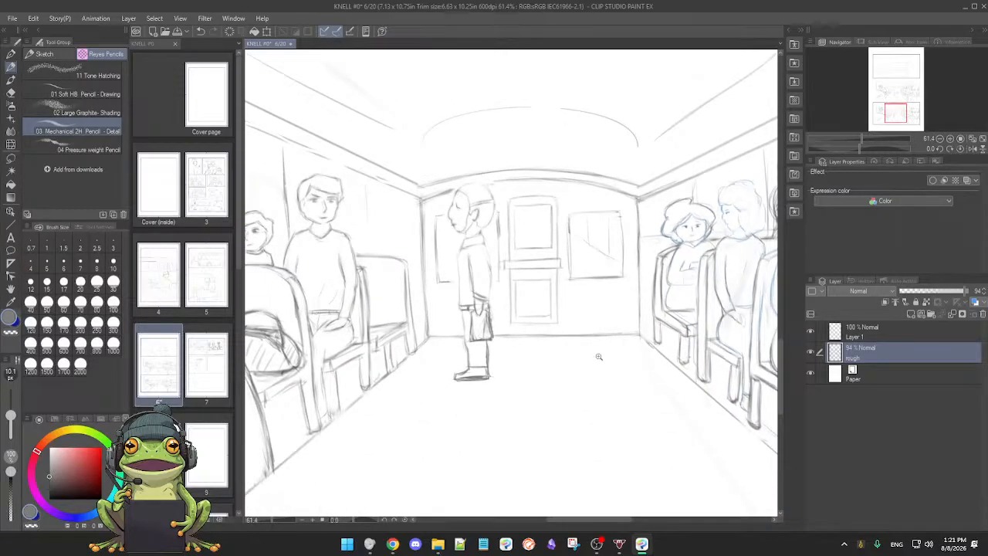
scroll(590, 353, down, 4)
drag(603, 377, 561, 380)
scroll(561, 358, down, 3)
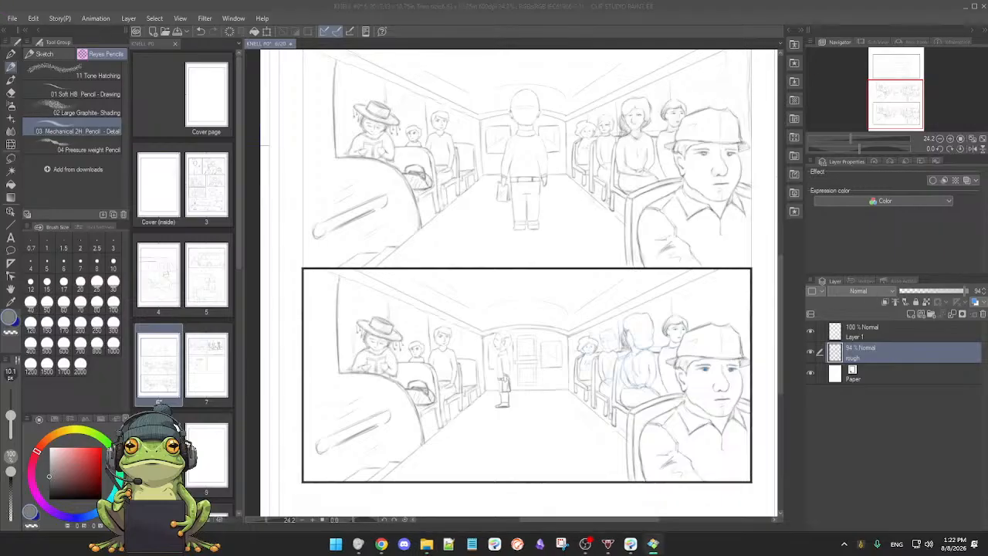
Step: Switch to the photo viewer and browse back and forth through the city street and skyscraper photos
drag(758, 552, 676, 6)
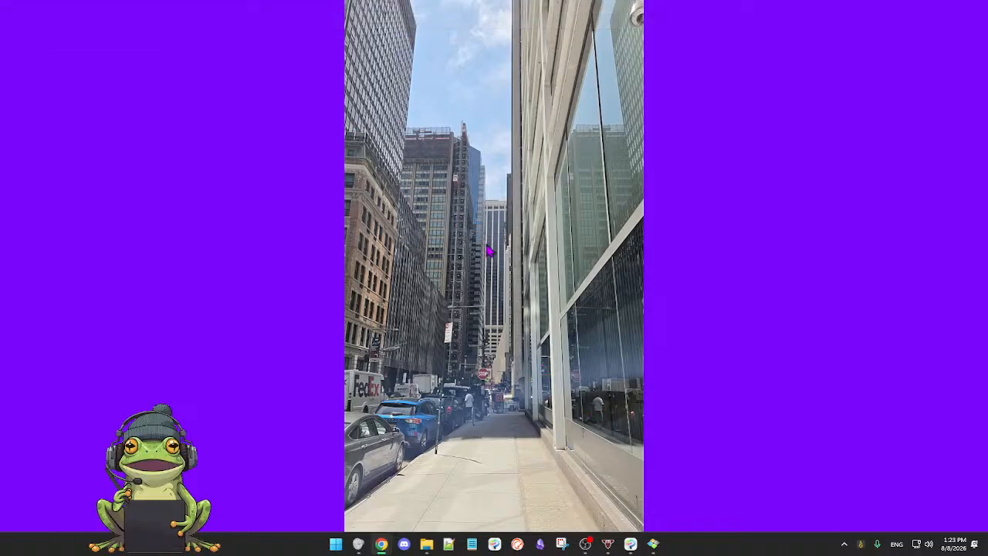
key(Right)
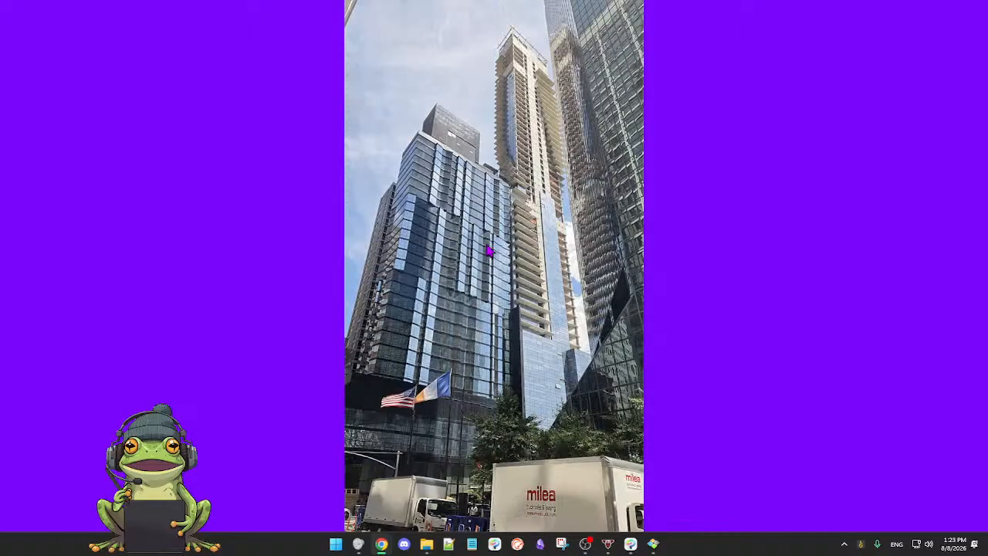
key(Left)
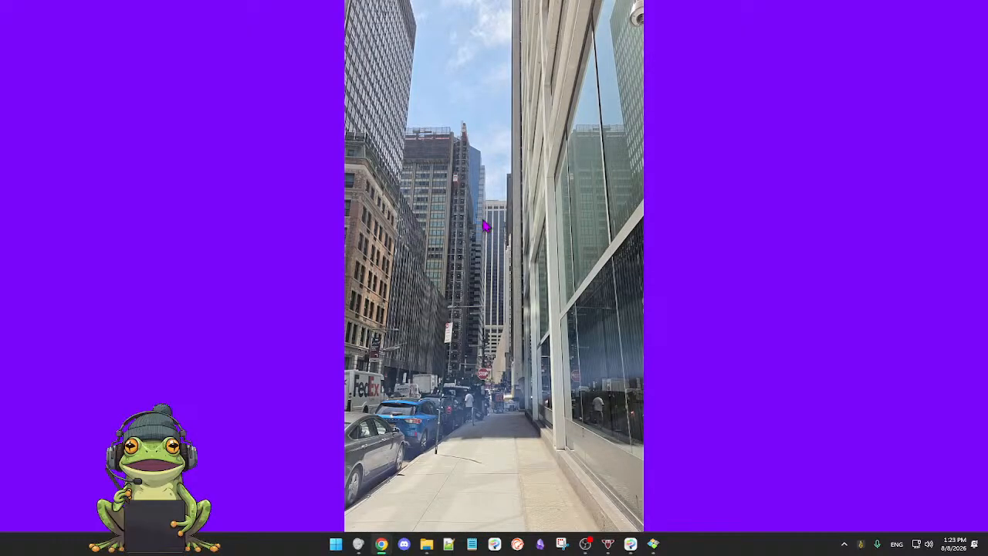
key(Right)
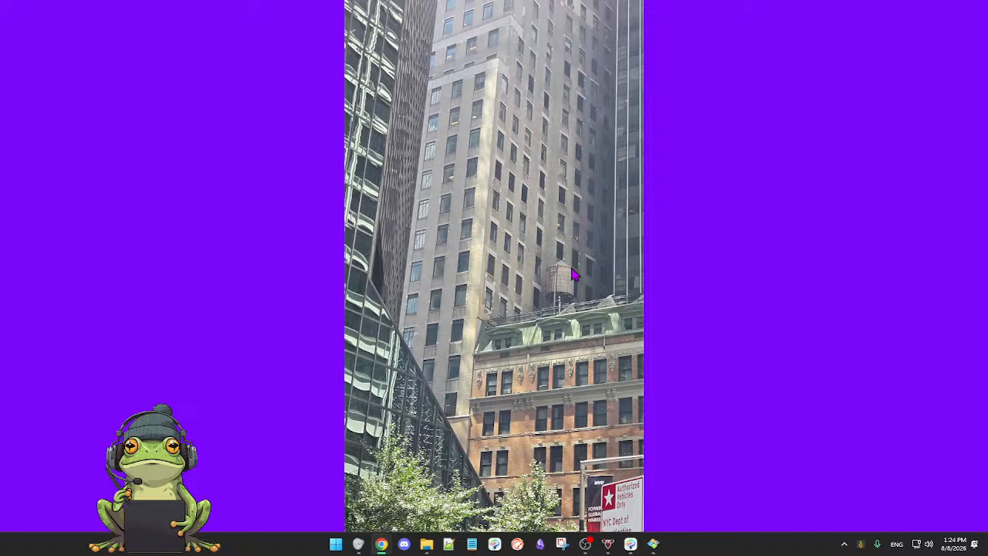
key(Right)
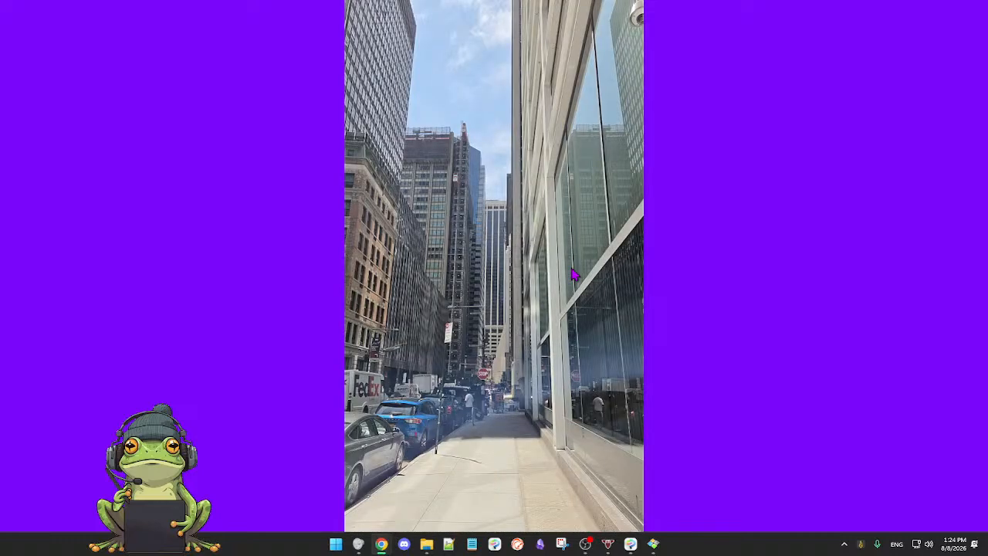
key(Right)
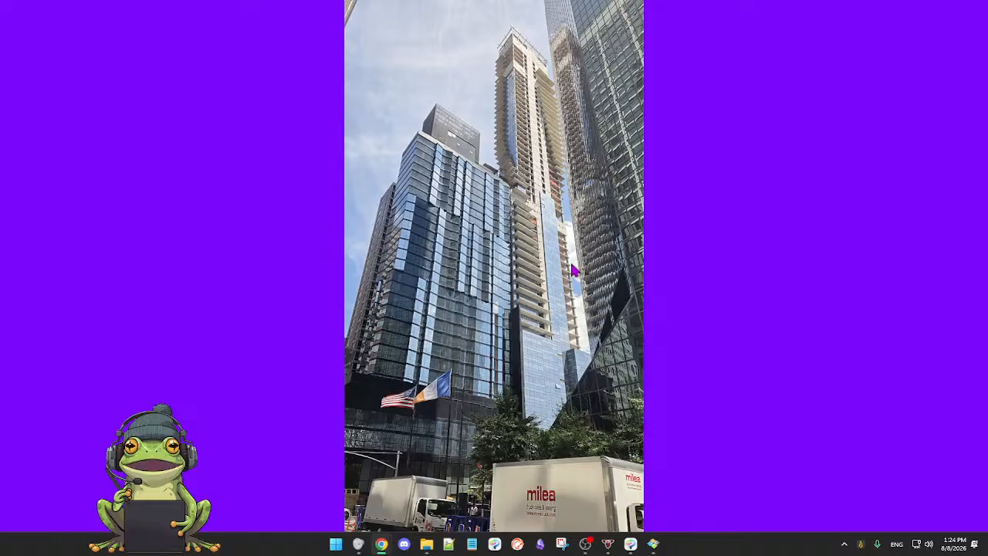
key(Left)
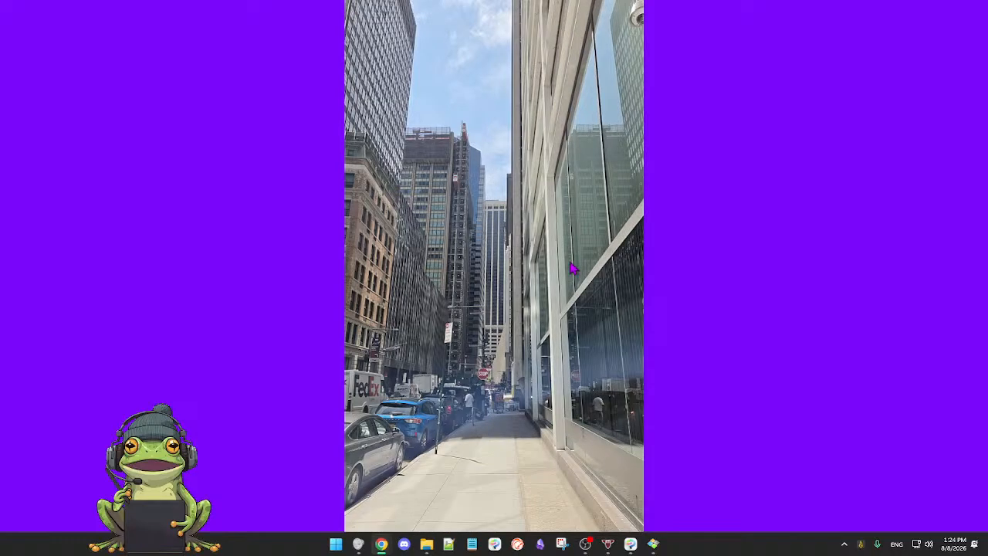
key(Right)
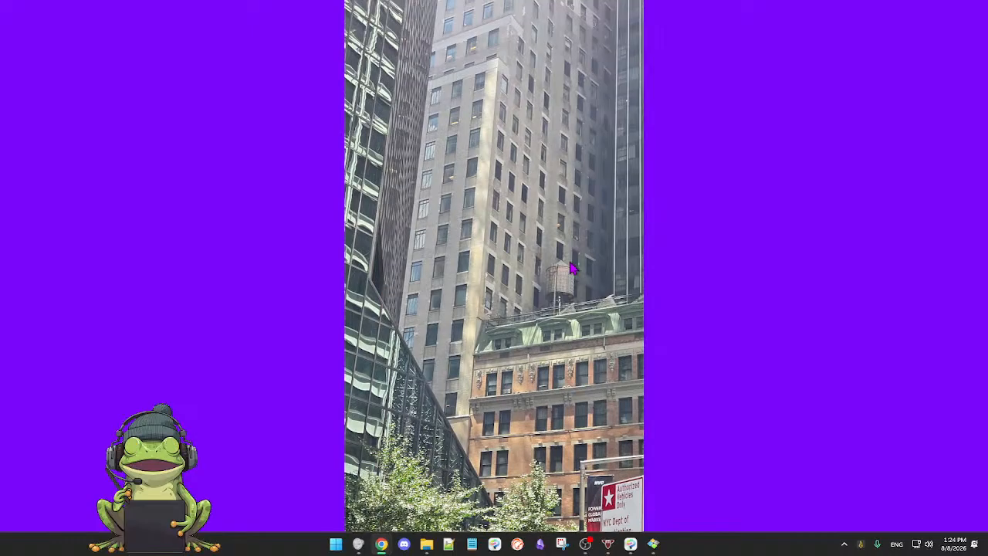
key(Right)
key(Right)
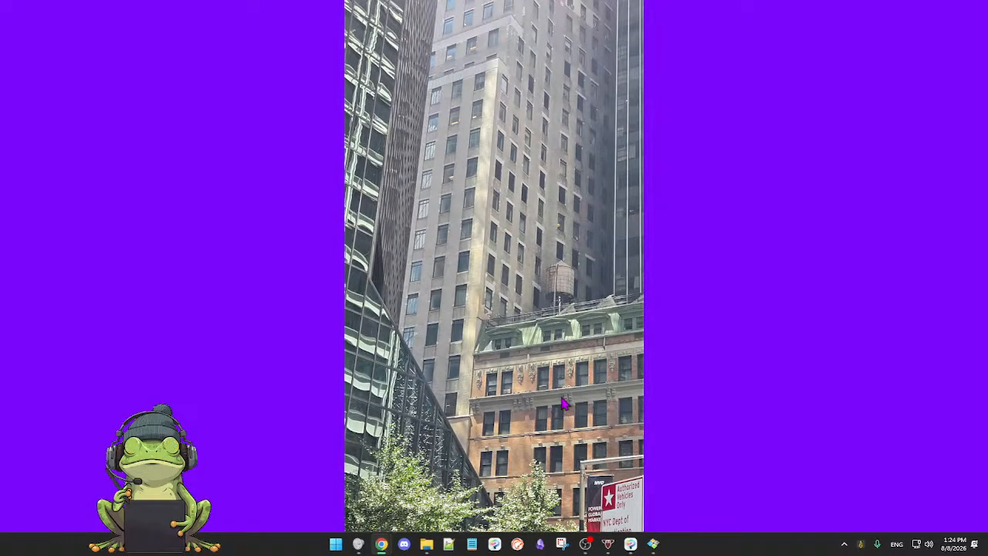
key(Right)
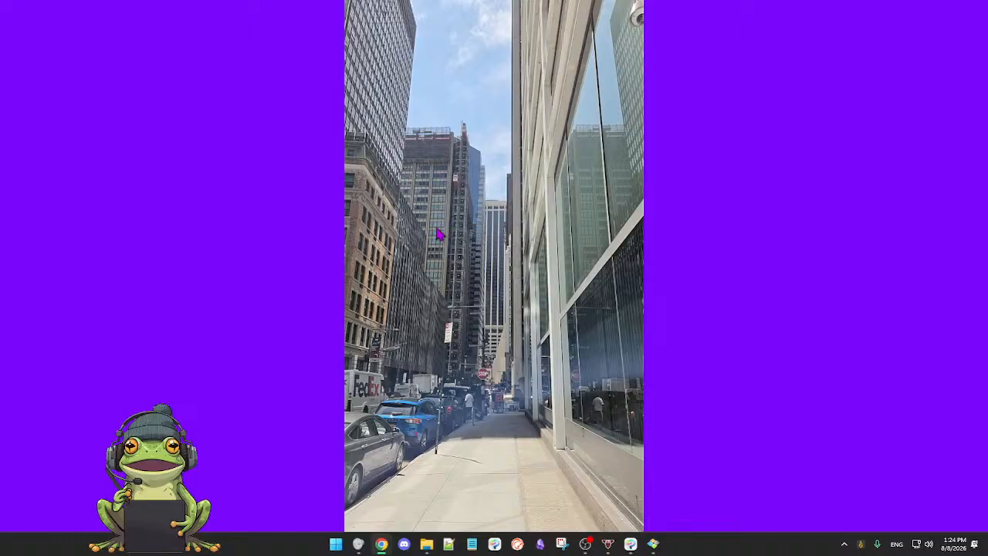
key(Right)
key(Right)
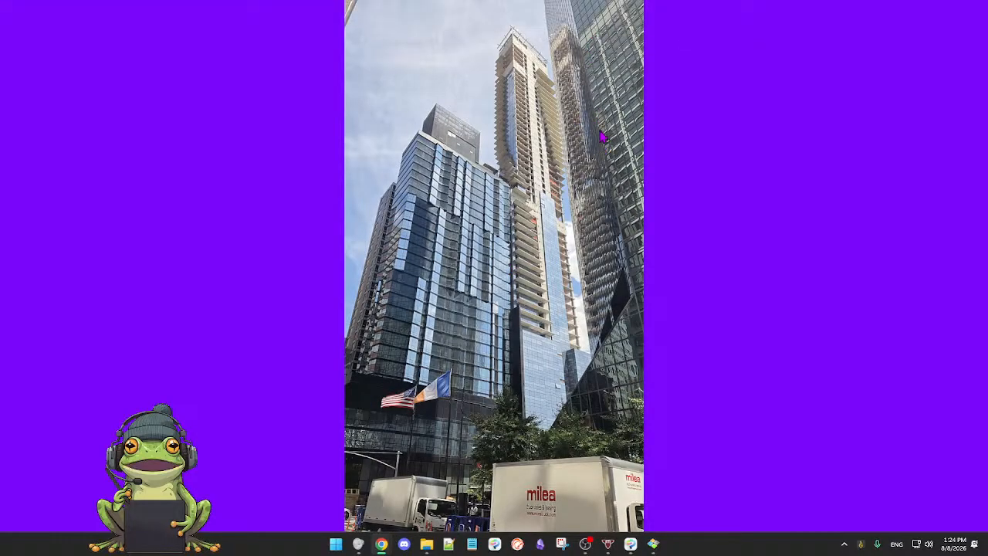
key(Right)
key(Right)
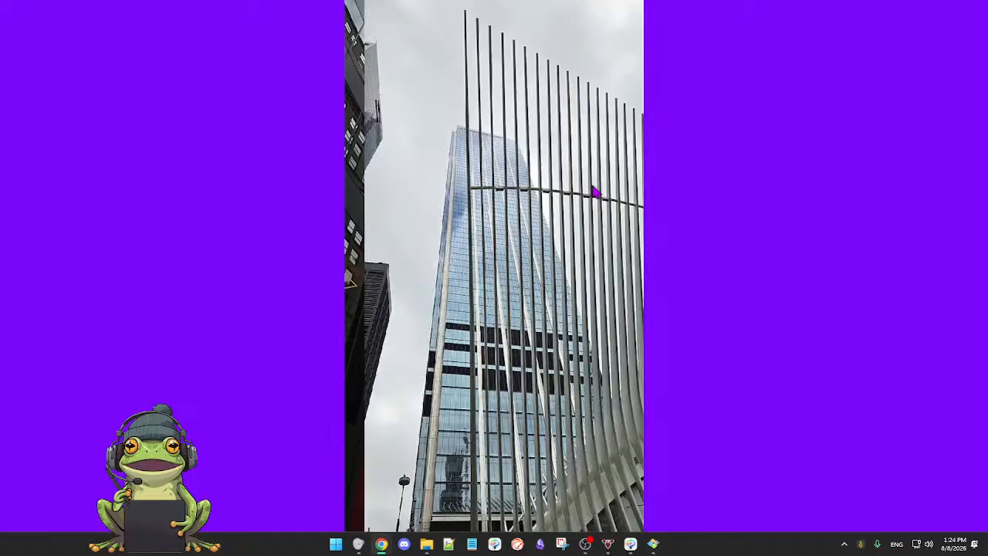
key(Right)
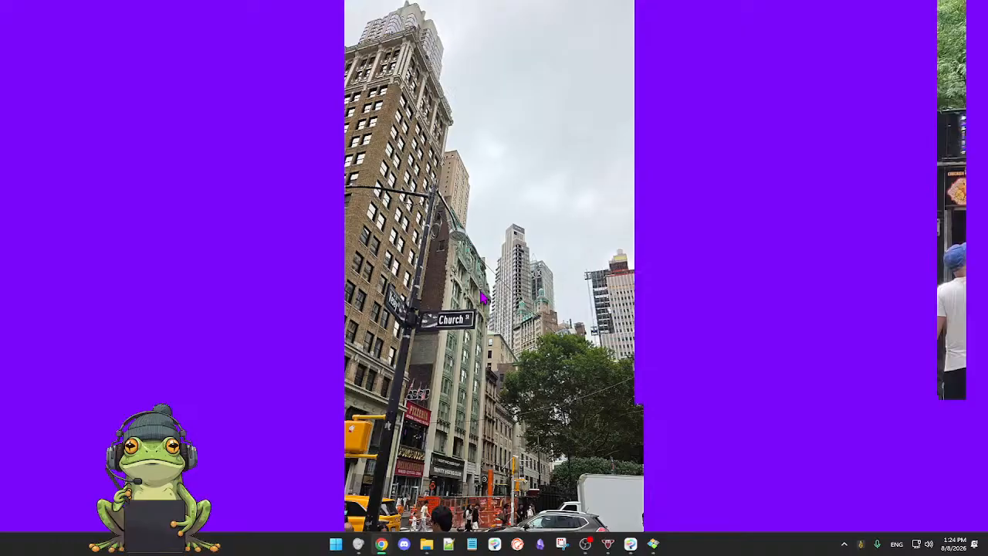
Step: Browse back and forth between the Church Street, food cart and glass skyscraper photos
key(Right)
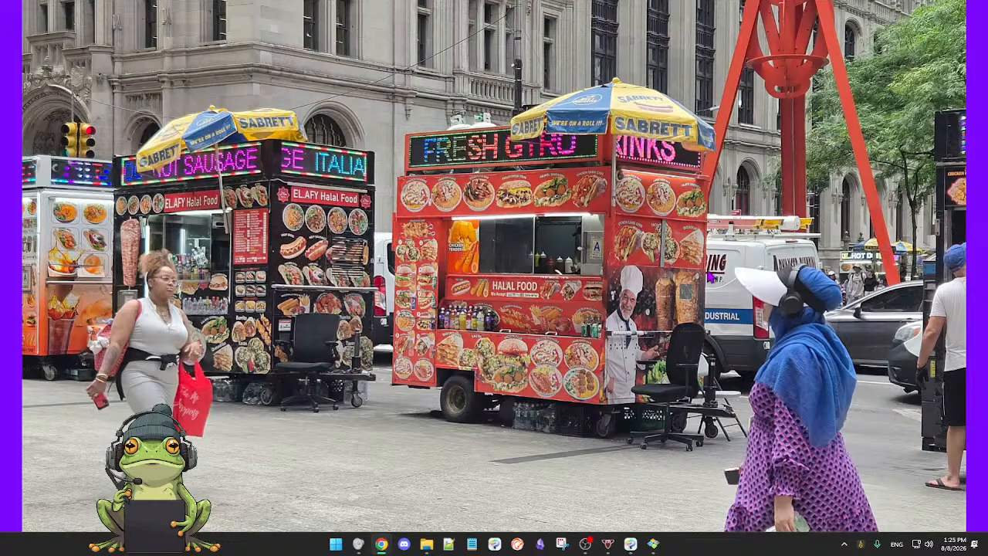
key(Right)
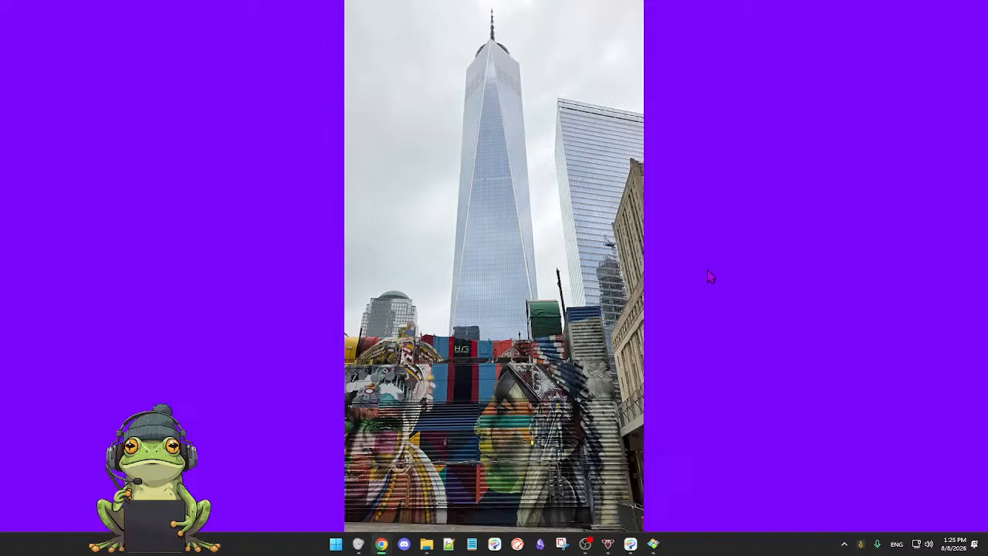
key(Right)
key(Right)
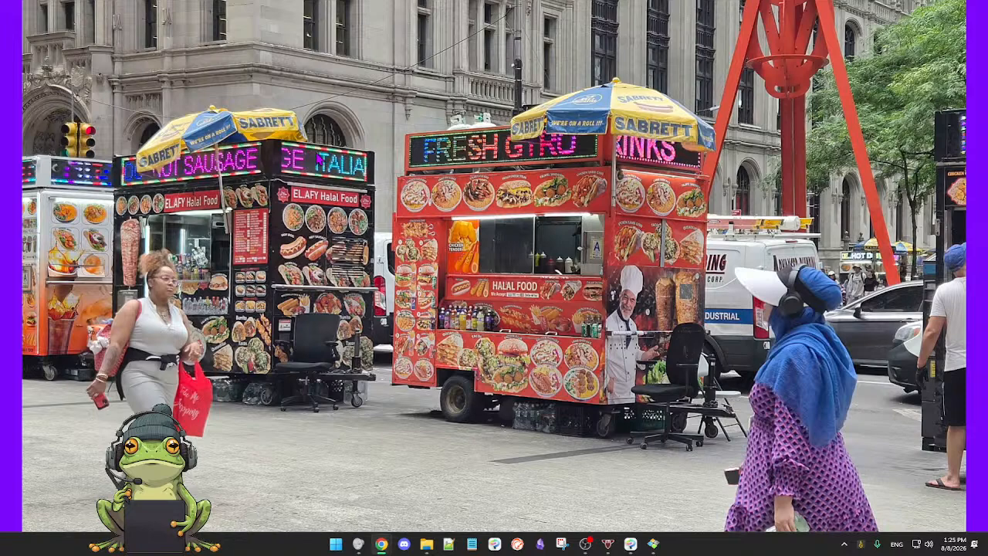
key(Right)
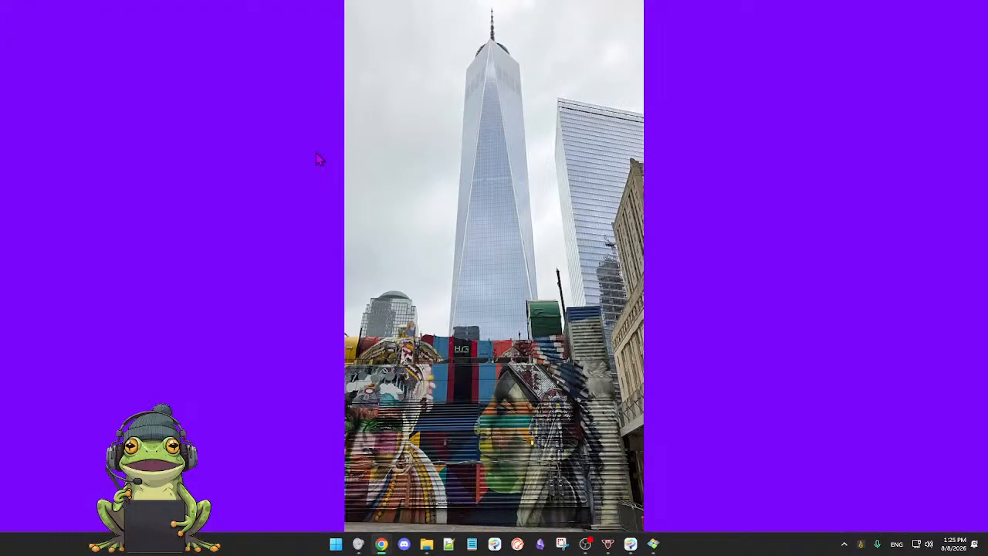
key(Left)
key(Right)
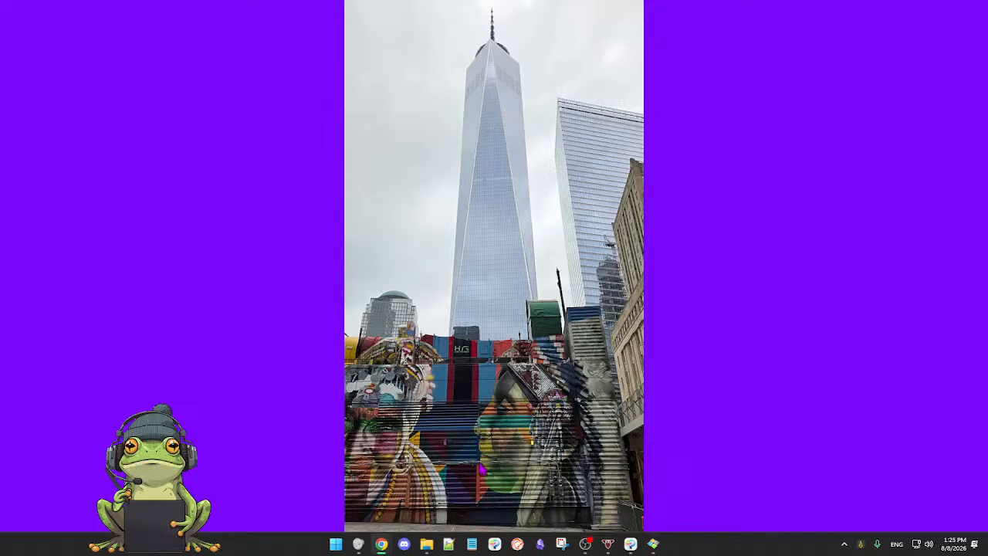
Step: Look through the photos of the turquoise gummy bear sculpture, the Reclaimed Organics cargo bike and the white-ribbed building's walkway
key(Right)
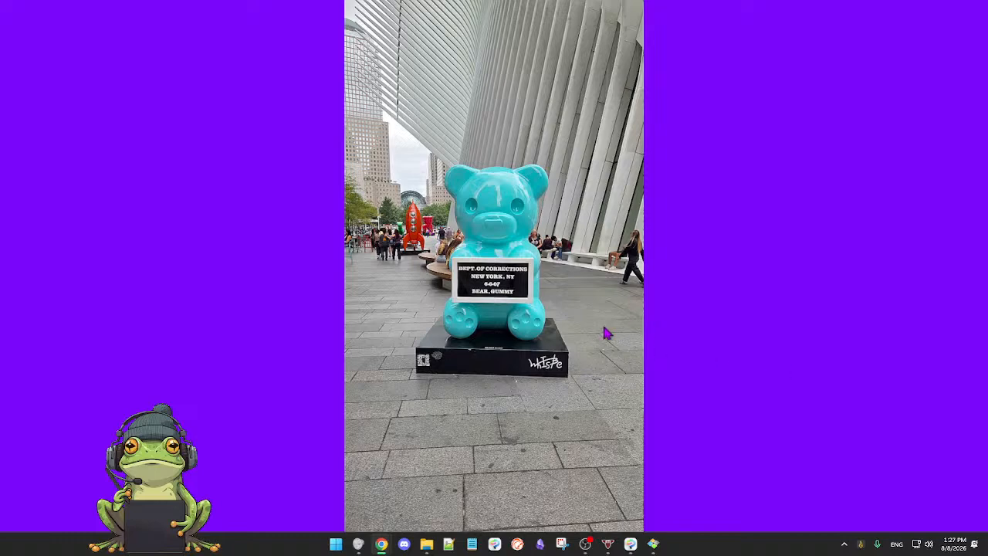
key(Right)
key(Left)
key(Right)
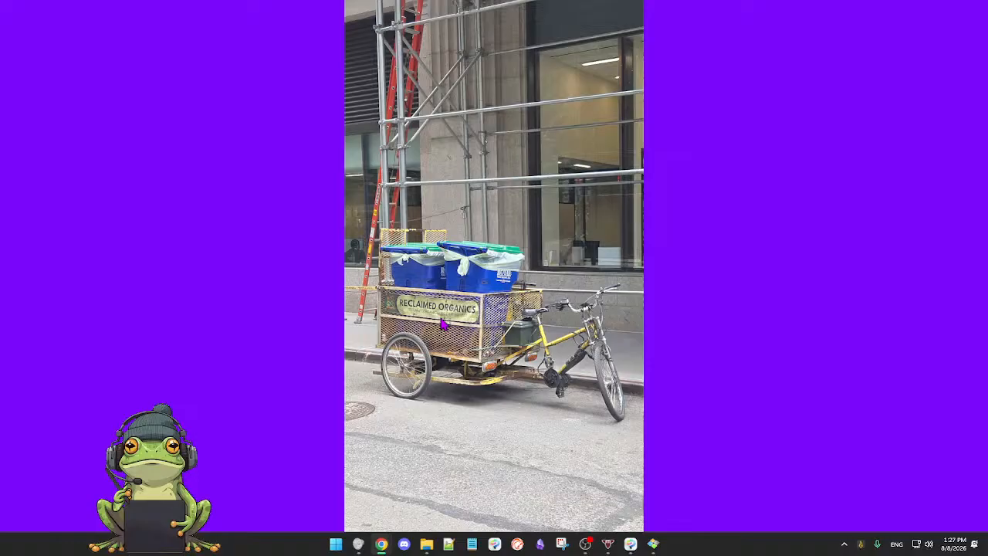
key(Right)
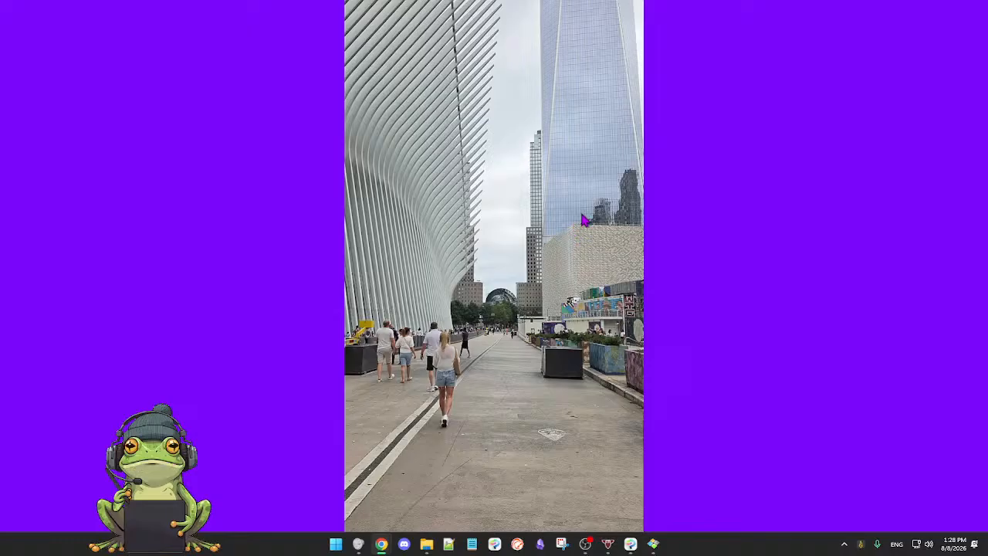
click(540, 257)
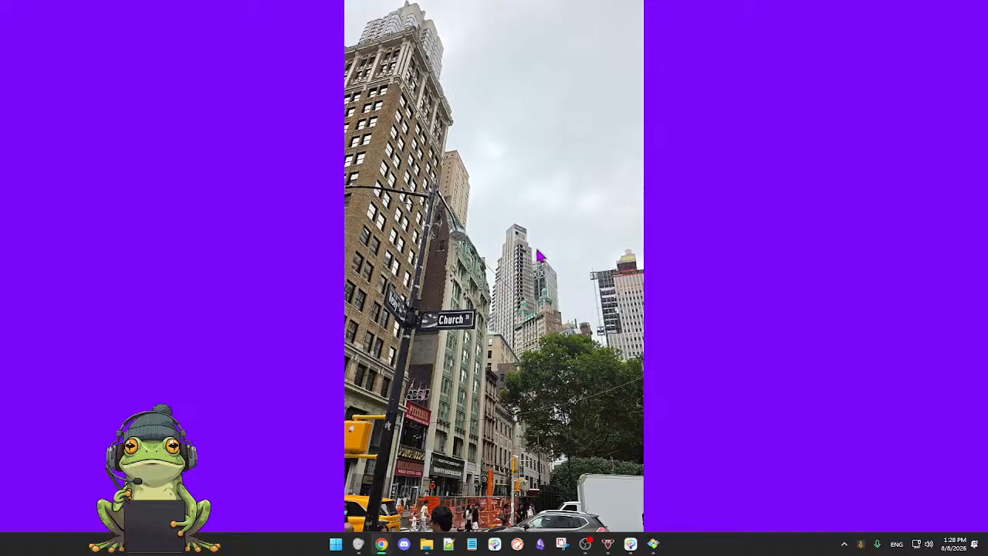
click(541, 257)
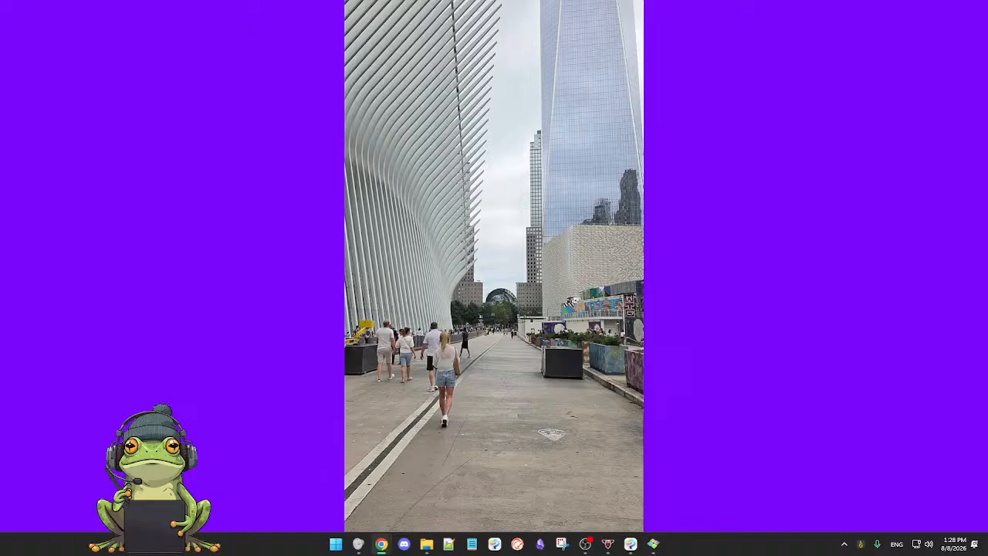
Step: Bring over the browser window with the Plymouth Peace Dove post, view its sculpture photos and comments, close the page and return to the photos
drag(0, 287, 421, 1)
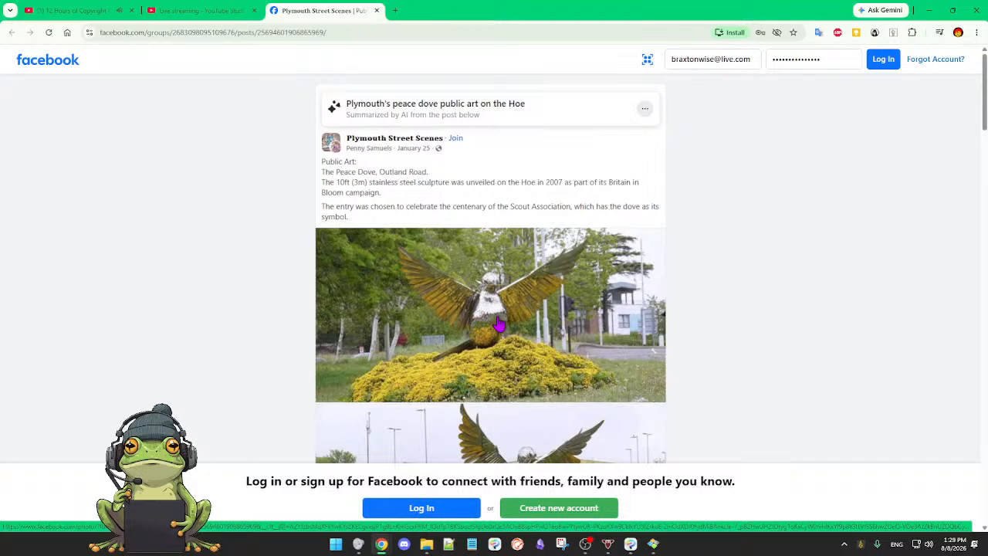
scroll(500, 324, down, 1)
scroll(499, 324, down, 1)
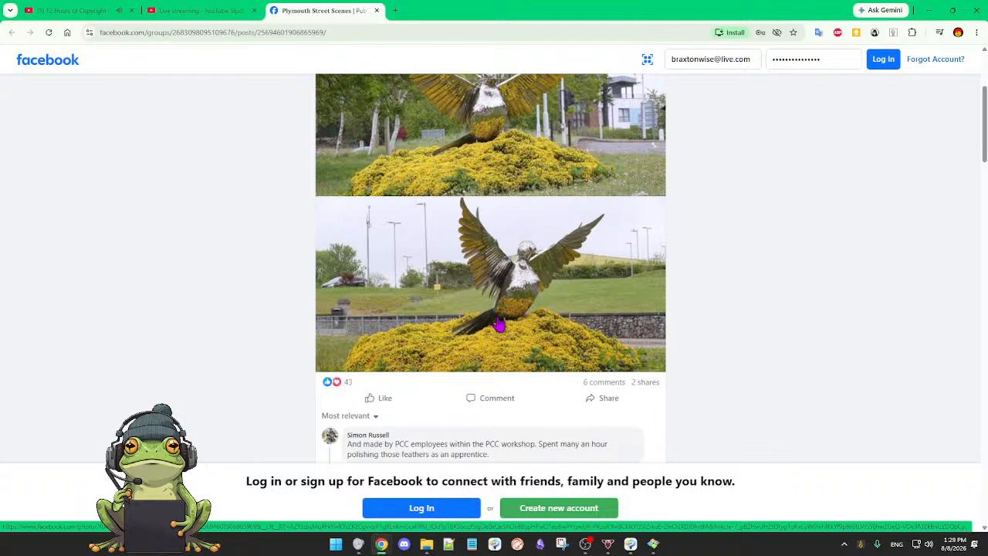
scroll(479, 345, down, 2)
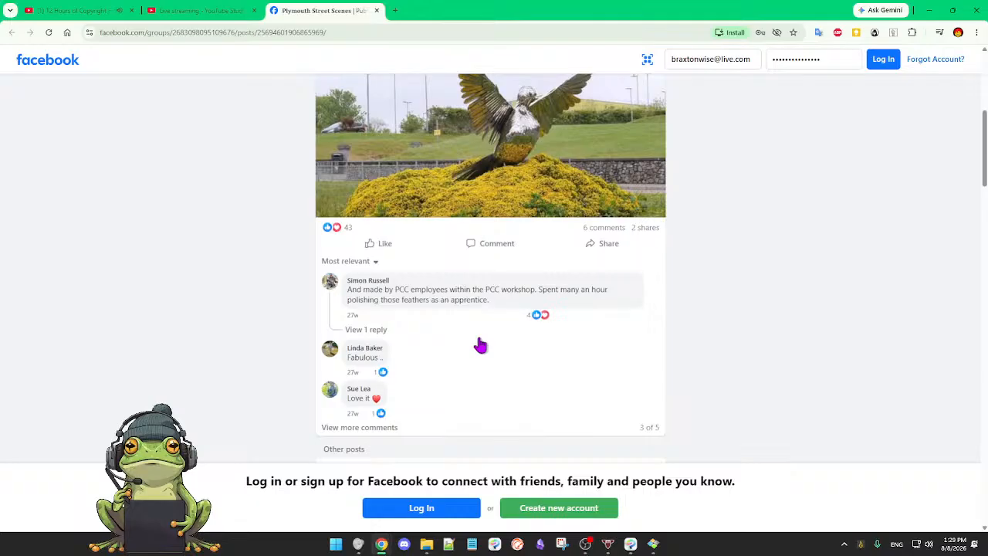
scroll(480, 345, up, 3)
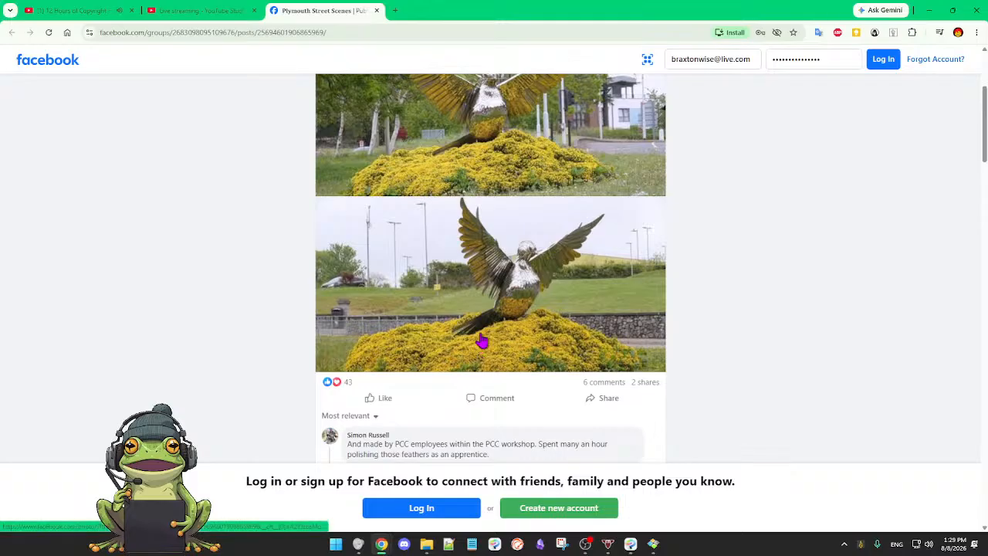
scroll(480, 346, up, 3)
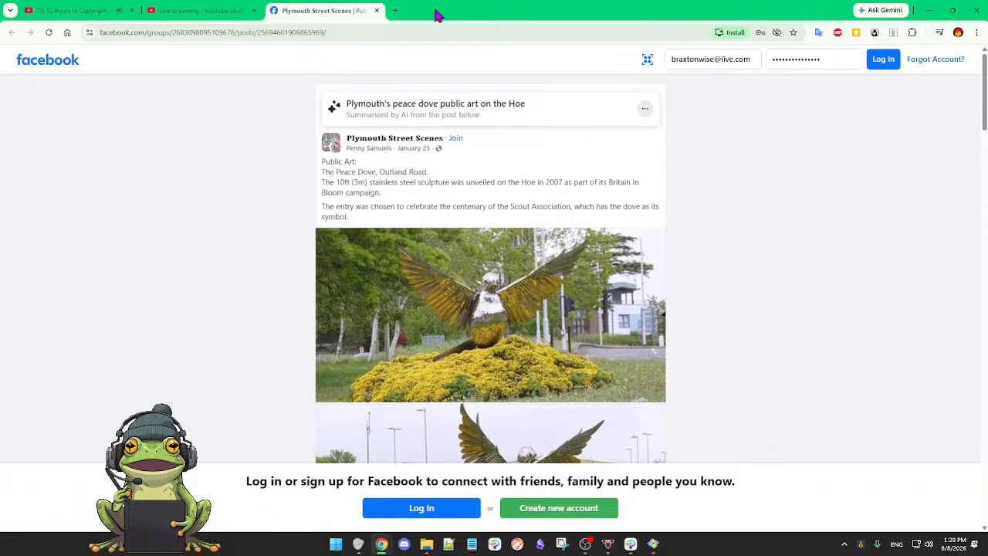
click(377, 11)
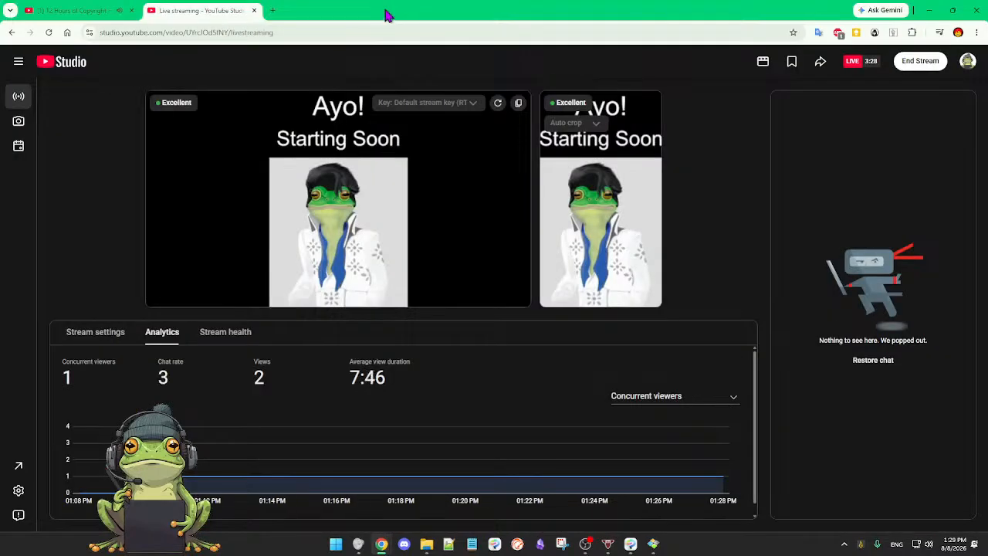
key(super+d)
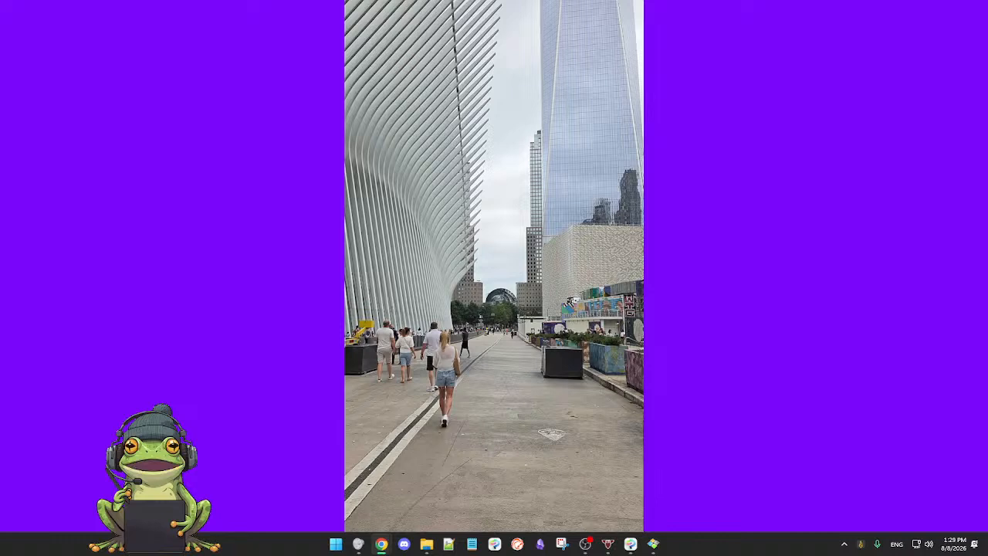
Step: Browse from the walkway photo through the street construction and Church Street photos to the columned building with American flags
mouse_move(615, 14)
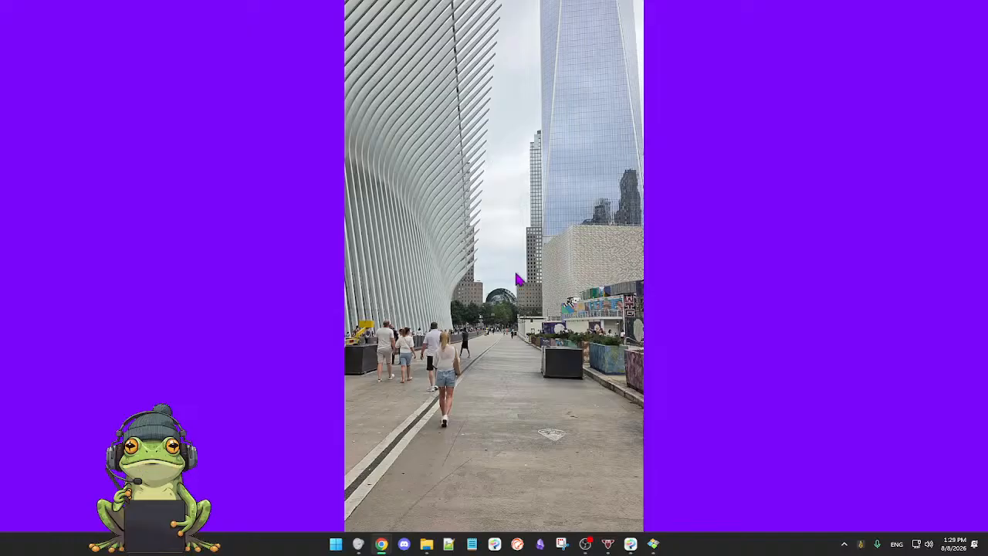
key(Right)
key(Left)
key(Right)
key(Right)
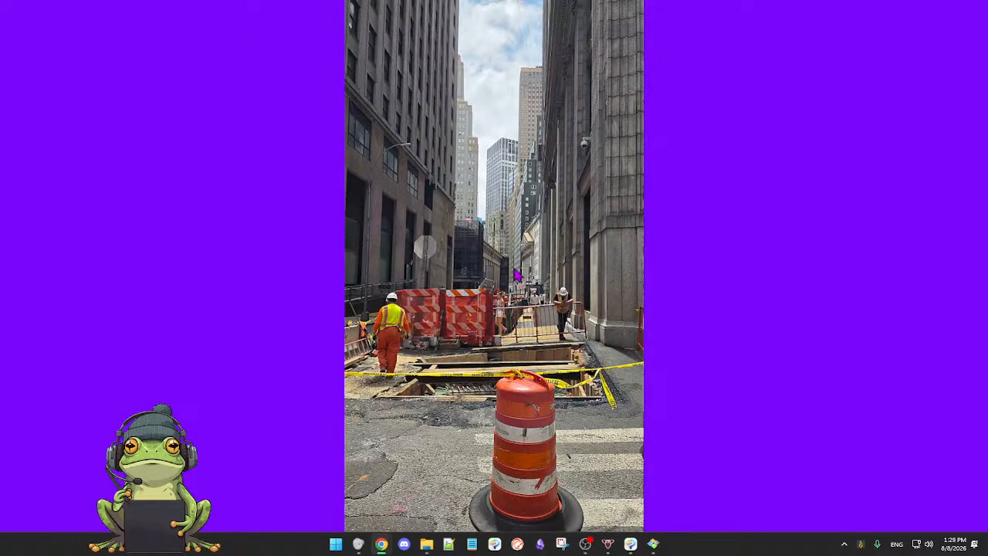
key(Right)
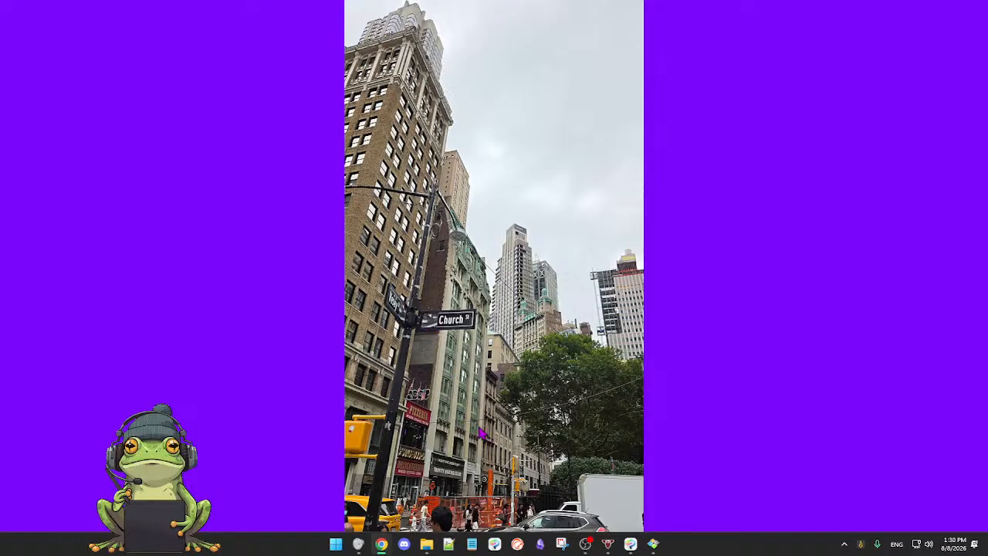
key(Right)
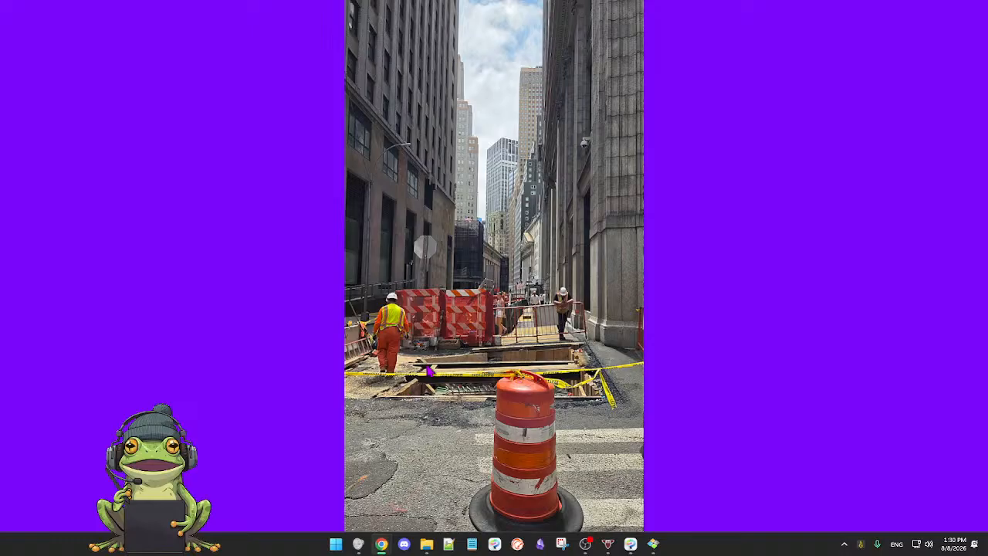
key(Right)
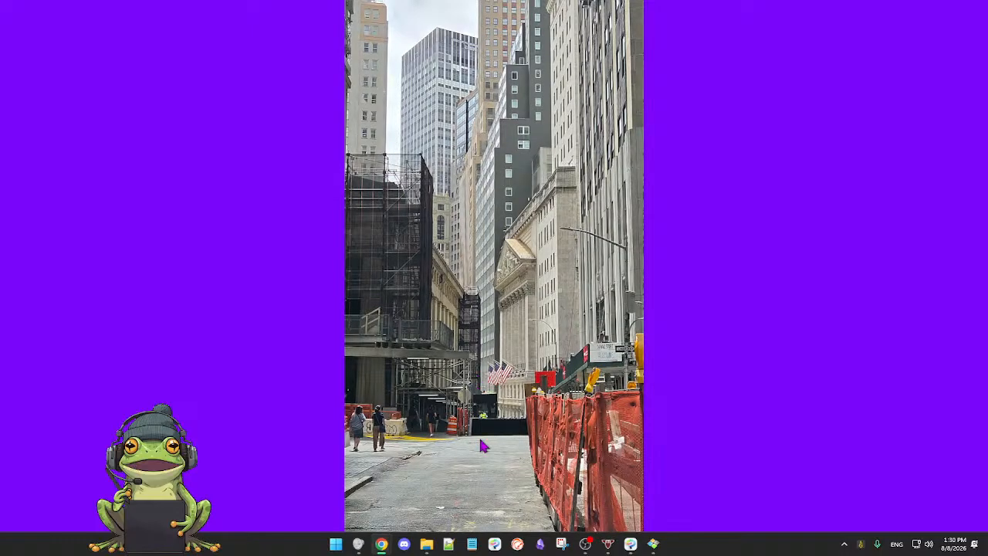
Step: Flip through the photos of the Hornblower Infinity ship and the food carts to reach the skyscraper under construction
key(Right)
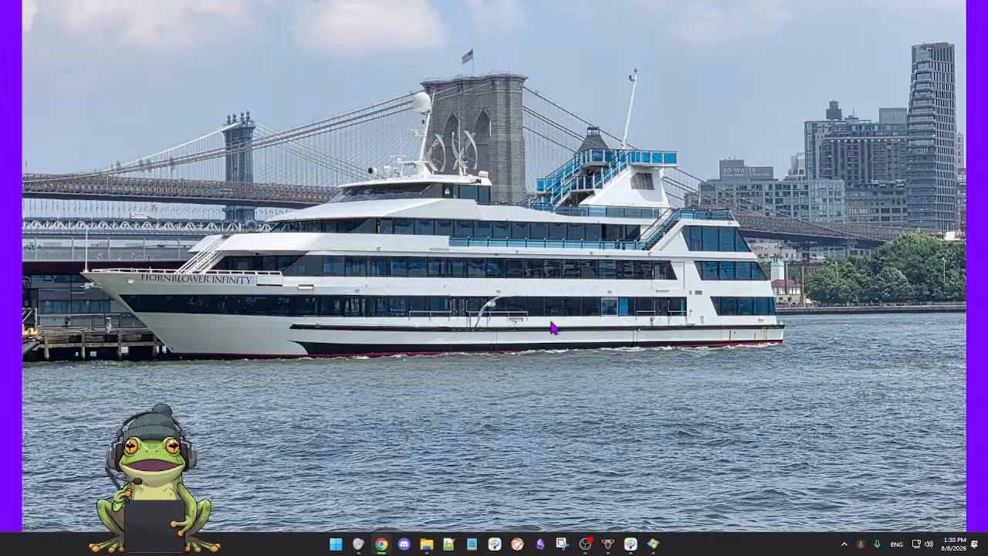
key(Right)
key(Right)
key(Right)
key(Right)
key(Right)
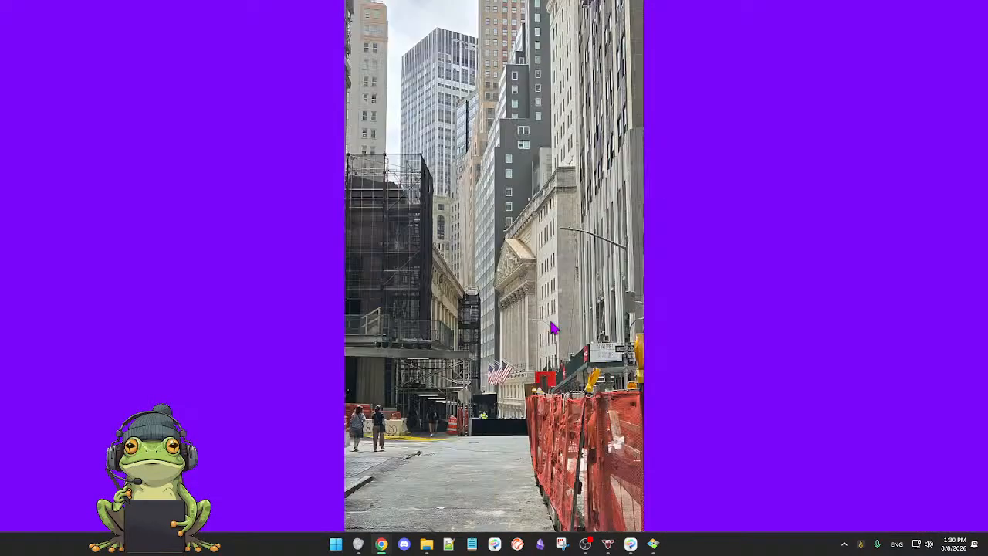
key(Right)
key(Right)
key(Right)
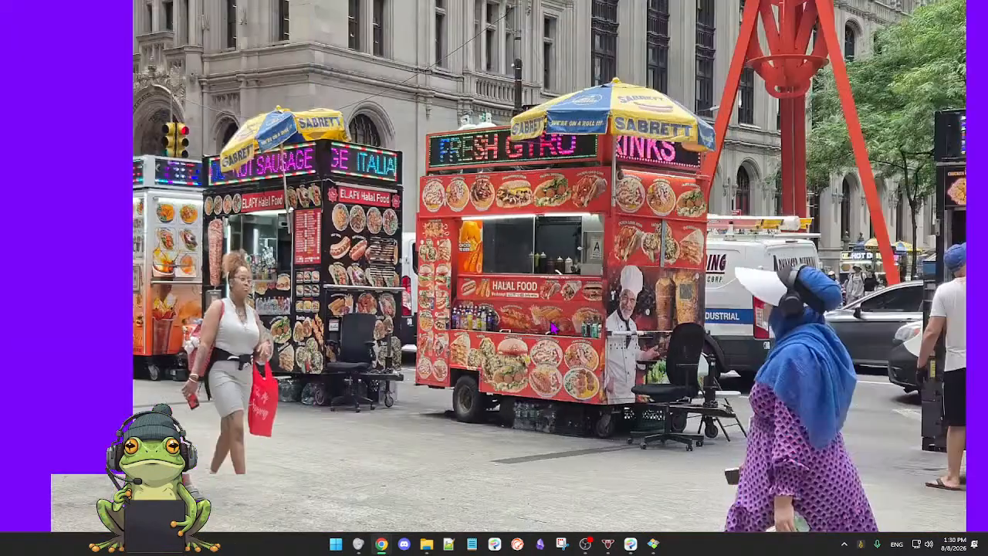
key(Right)
key(Right)
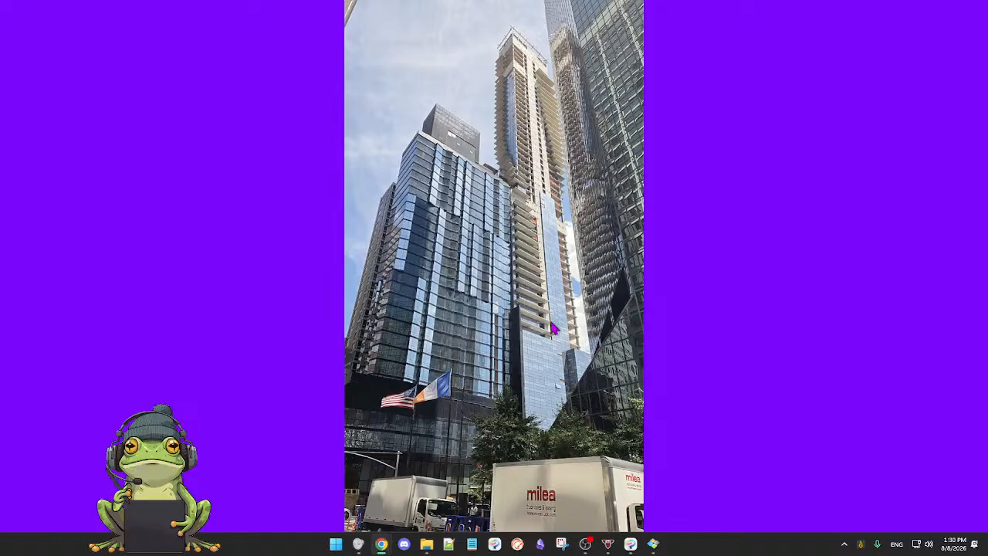
Step: Bring over the browser window with the British Ironwork Centre's Knife Angel page, view the sculpture, close the page and return to the photos
click(99, 294)
key(alt+Tab)
drag(987, 291, 580, 2)
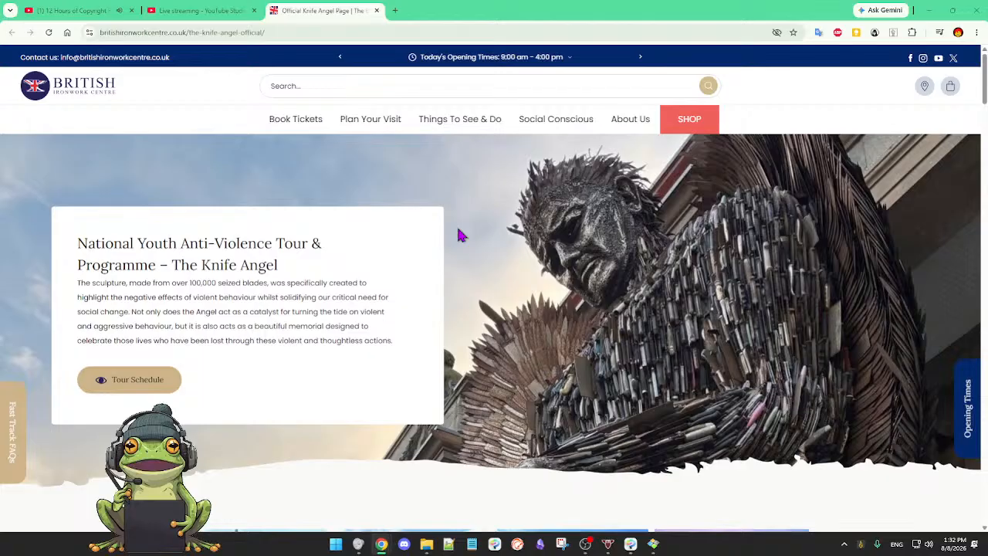
scroll(459, 235, down, 1)
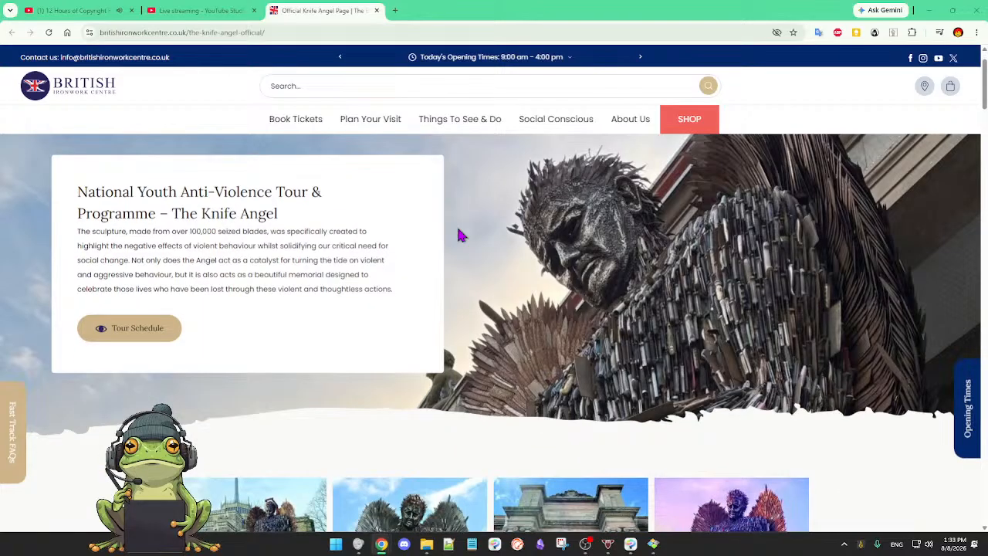
scroll(459, 236, down, 3)
scroll(459, 235, up, 4)
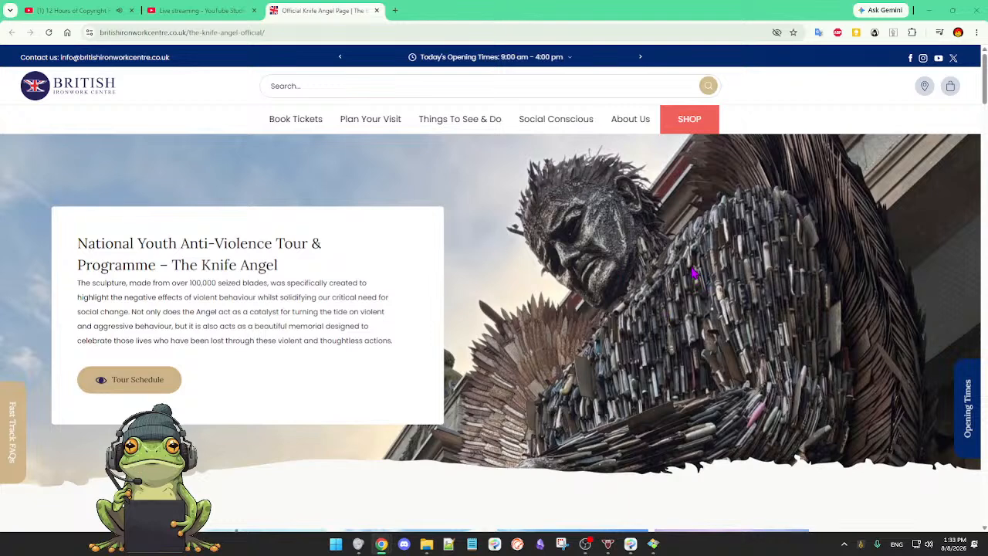
click(337, 7)
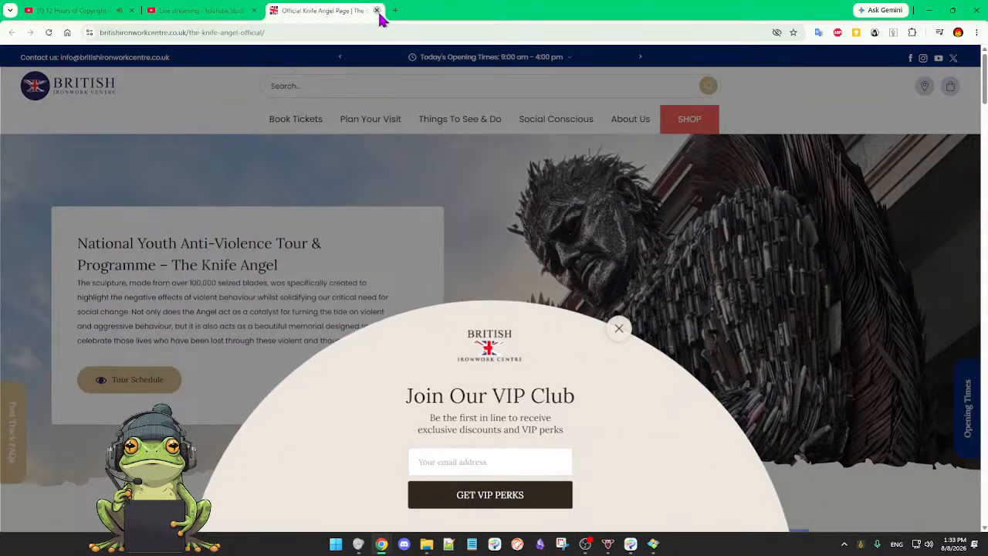
click(377, 10)
drag(379, 16, 987, 332)
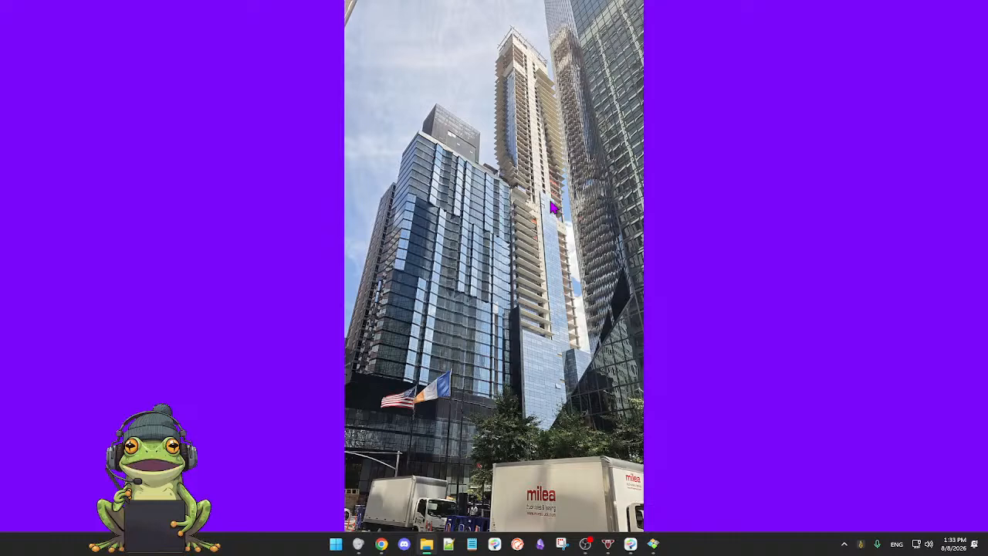
Step: Enlarge the skyscraper photo to 60% and examine the upper floors of the tower under construction
key(Right)
scroll(544, 204, up, 1)
scroll(545, 204, down, 2)
scroll(544, 204, up, 3)
key(Right)
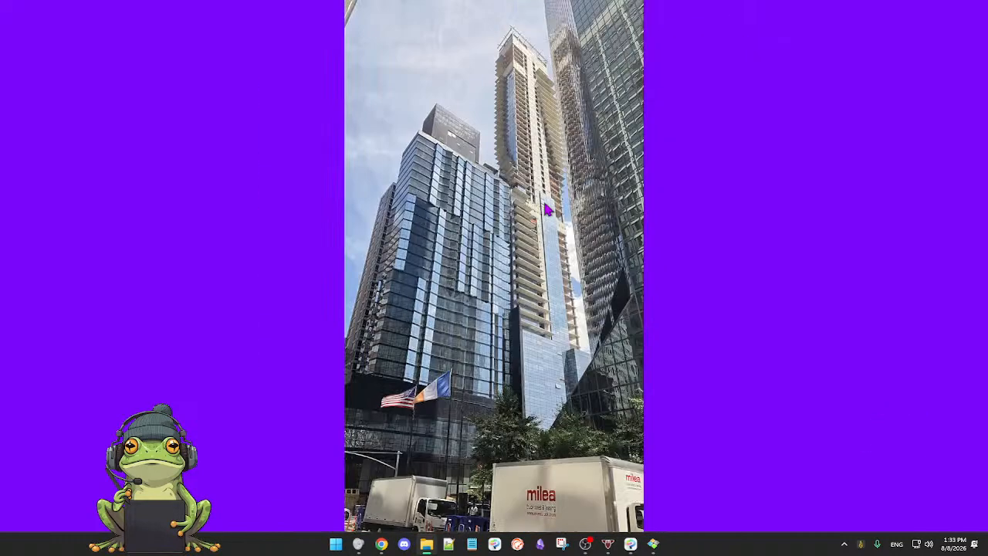
scroll(550, 222, up, 2)
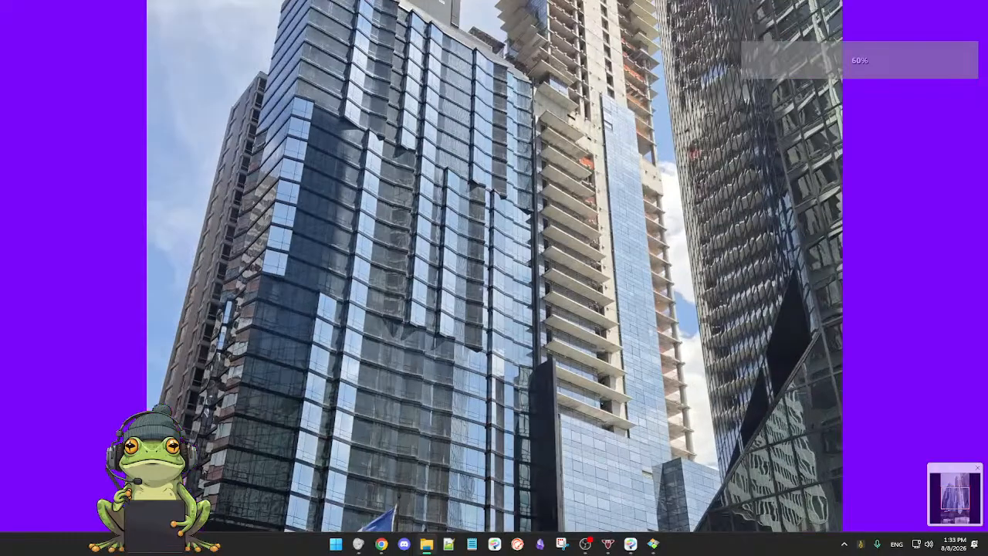
drag(945, 504, 946, 490)
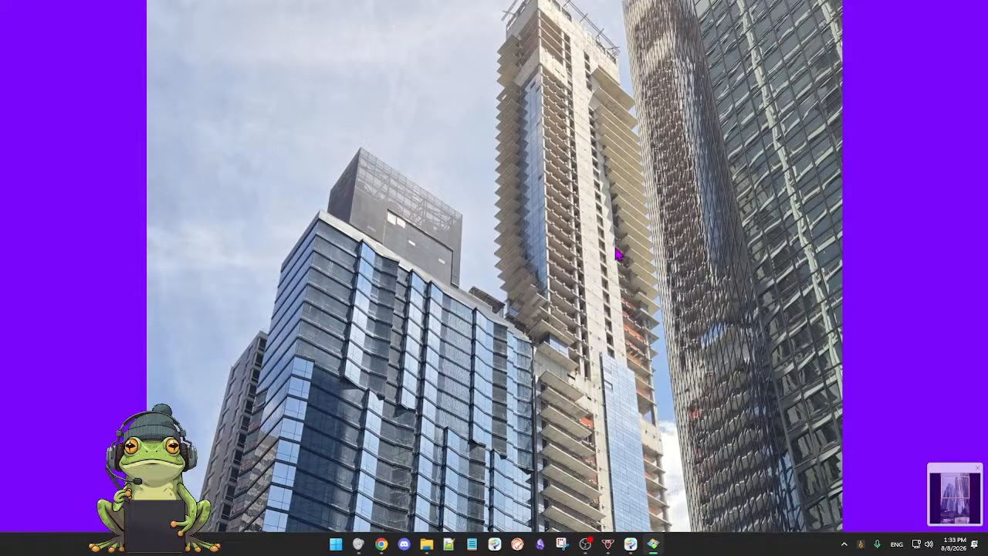
scroll(626, 393, down, 5)
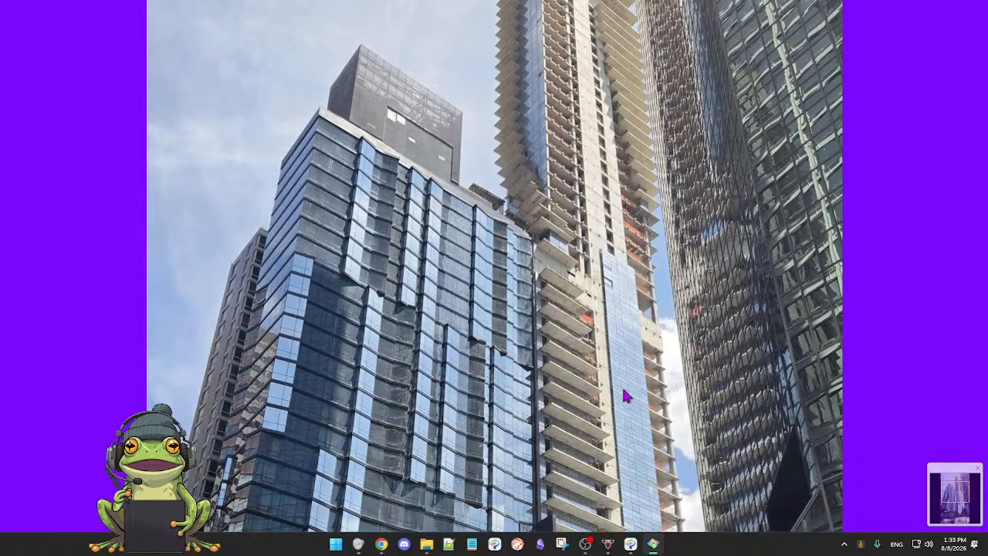
scroll(626, 393, up, 10)
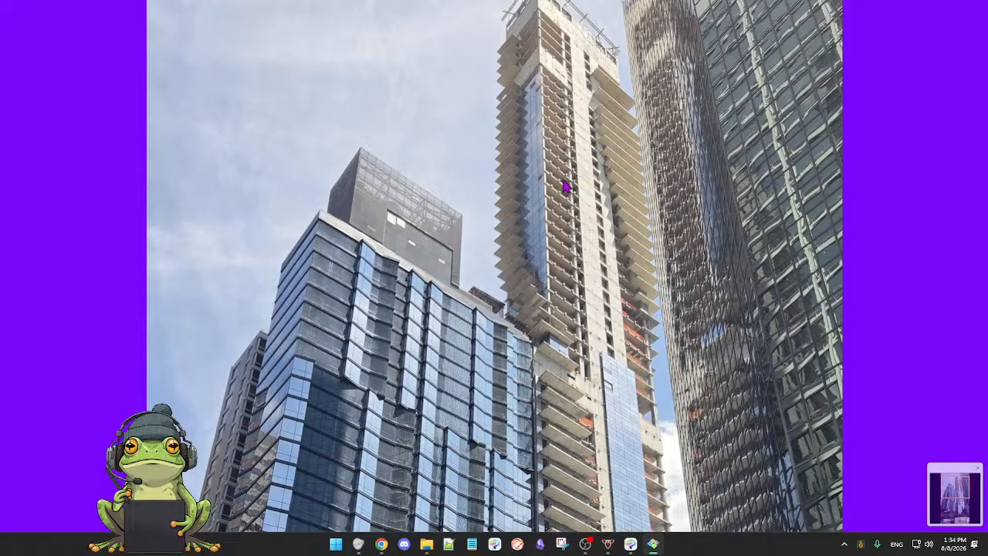
key(alt+Tab)
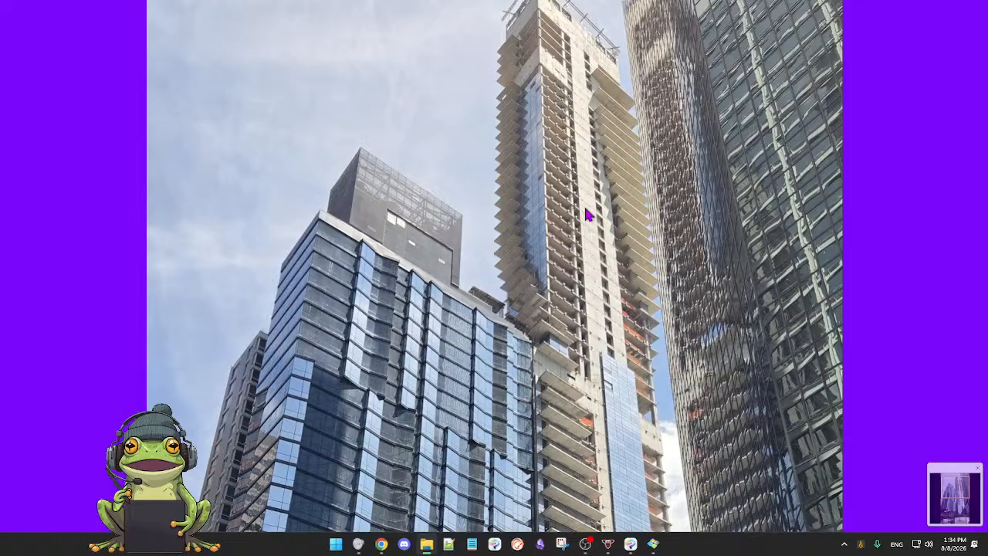
mouse_move(585, 46)
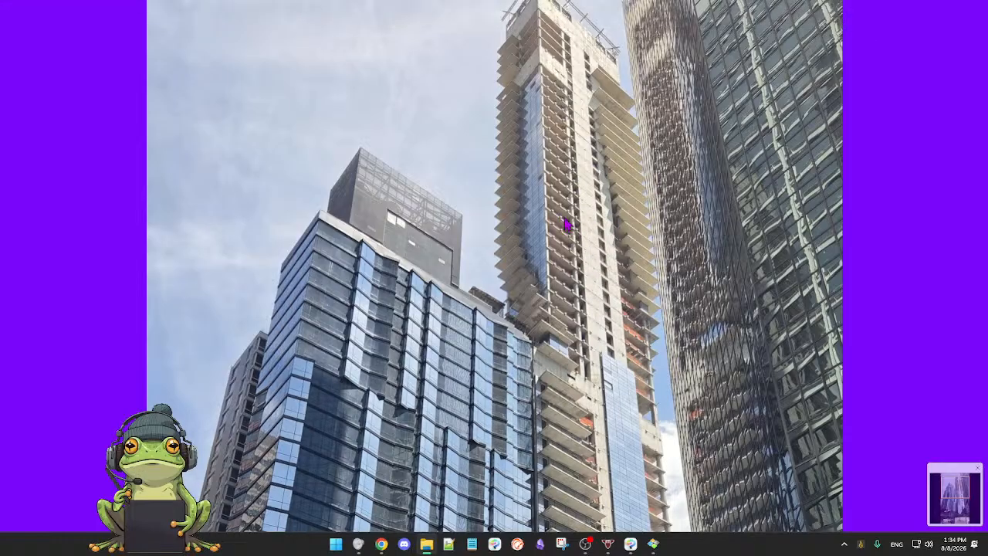
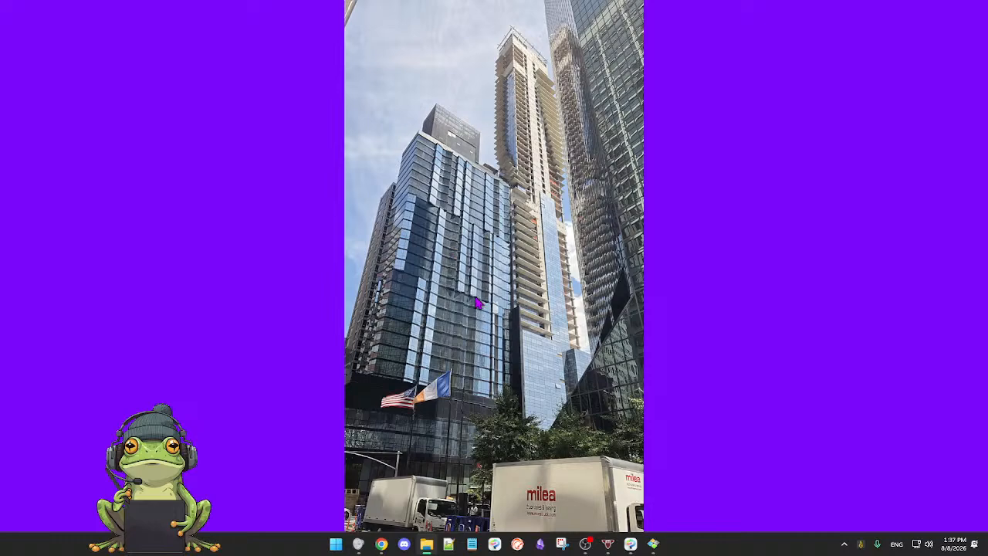
Step: Flip through the photos from the skyscraper via Church Street and the food carts to the glass tower above the painted mural
key(Right)
key(Right)
key(Left)
key(Left)
mouse_move(533, 7)
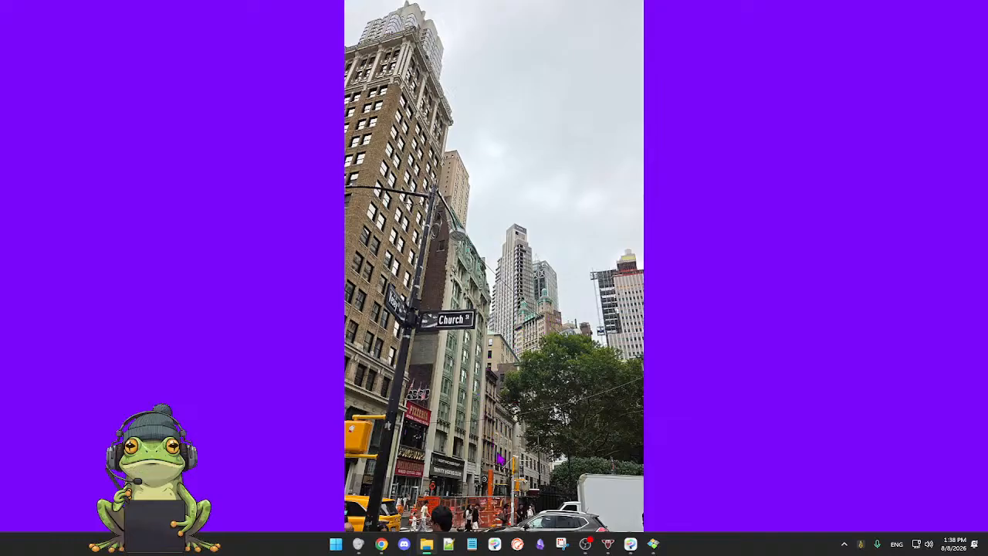
key(Right)
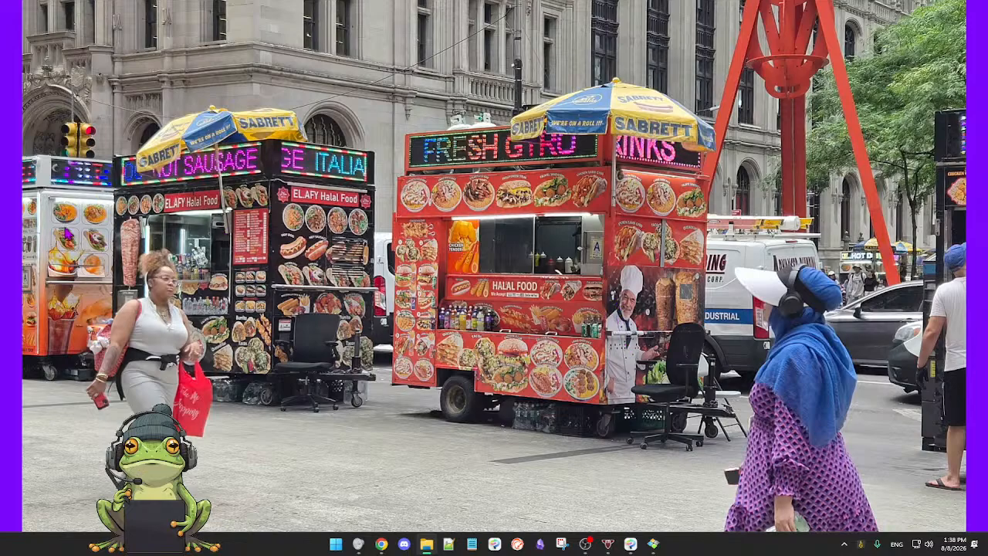
mouse_move(460, 460)
key(Right)
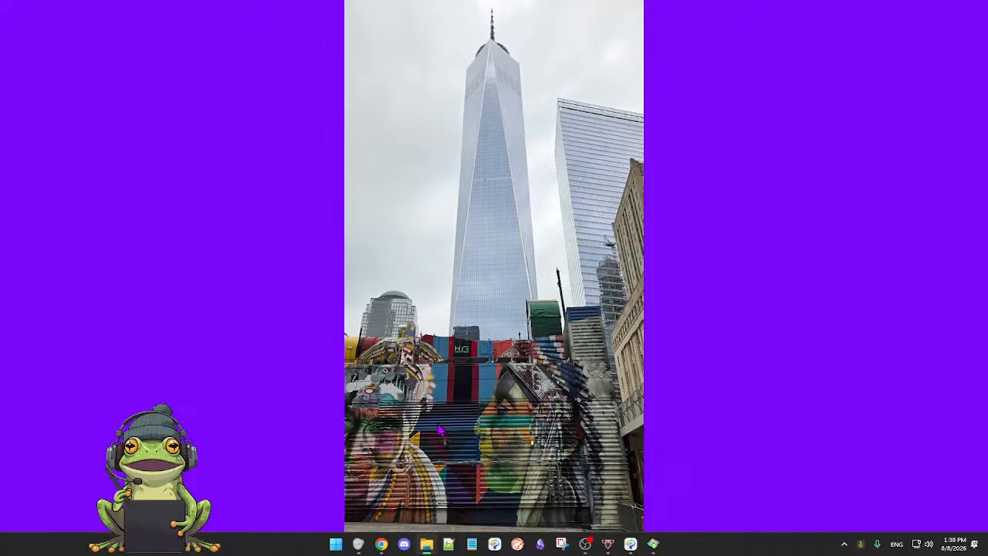
Step: Browse from the turquoise gummy bear sculpture through the walkway beside the white ribbed building to the street construction photo
key(Right)
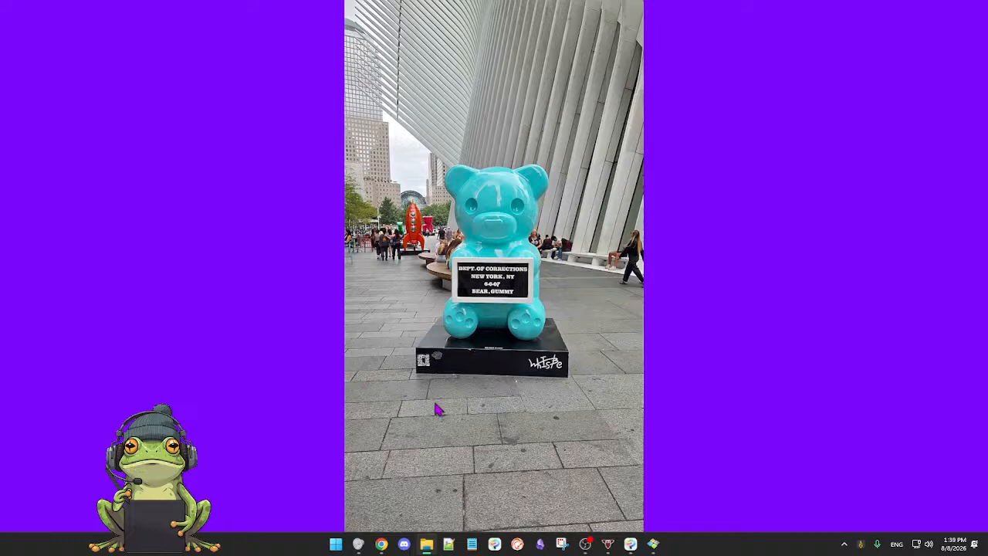
key(Right)
key(Right)
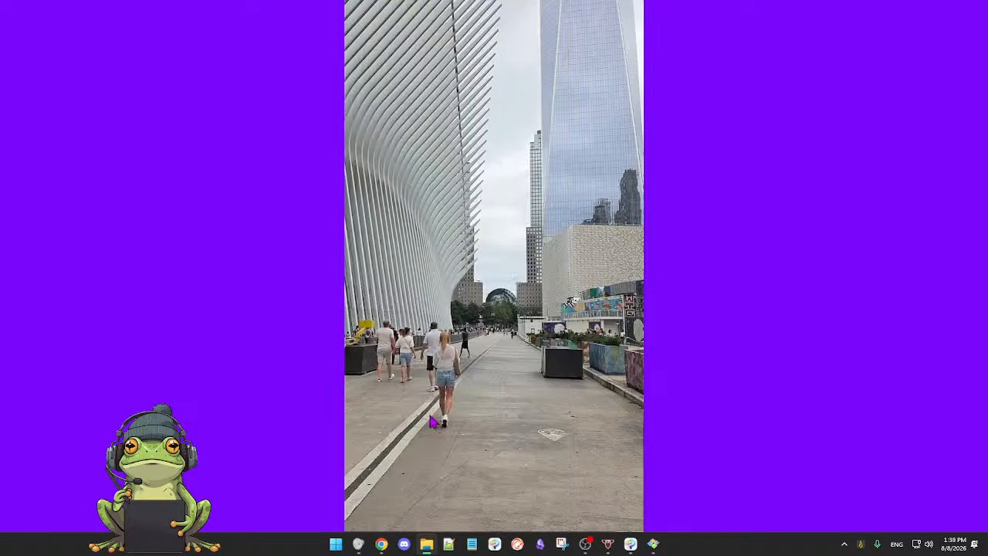
key(Right)
Step: Flip onward from the street construction photo to the tall sailing ship with the parked bicycle
key(Right)
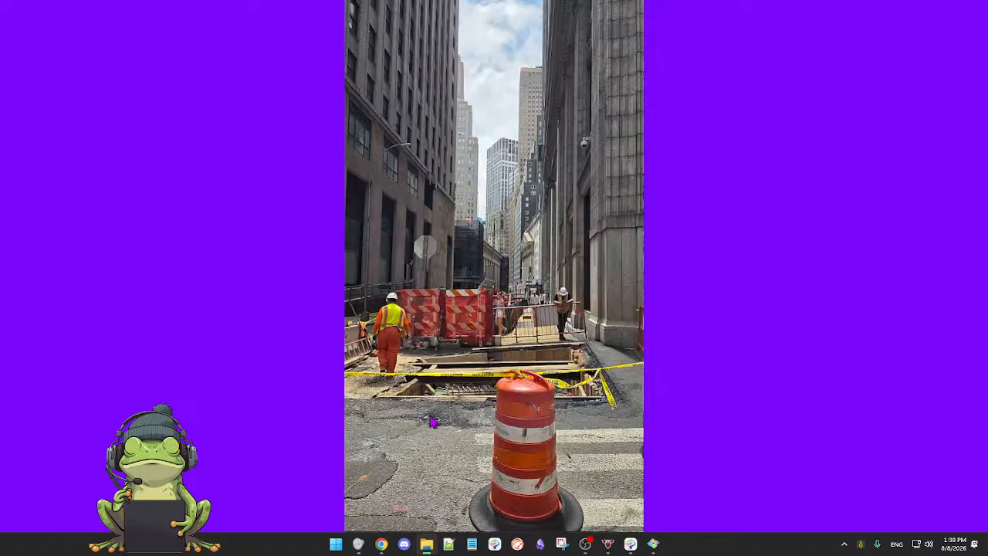
key(Right)
key(Left)
key(Right)
key(Right)
key(Right)
key(Right)
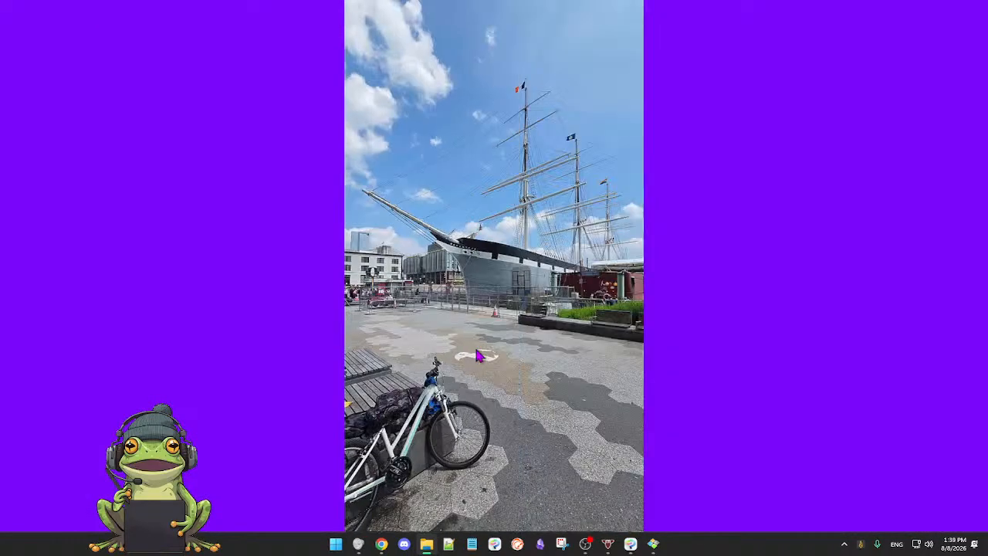
Step: Go back to the two Hornblower Infinity photos, view them, and return to the sailing ship photo
key(Left)
key(Left)
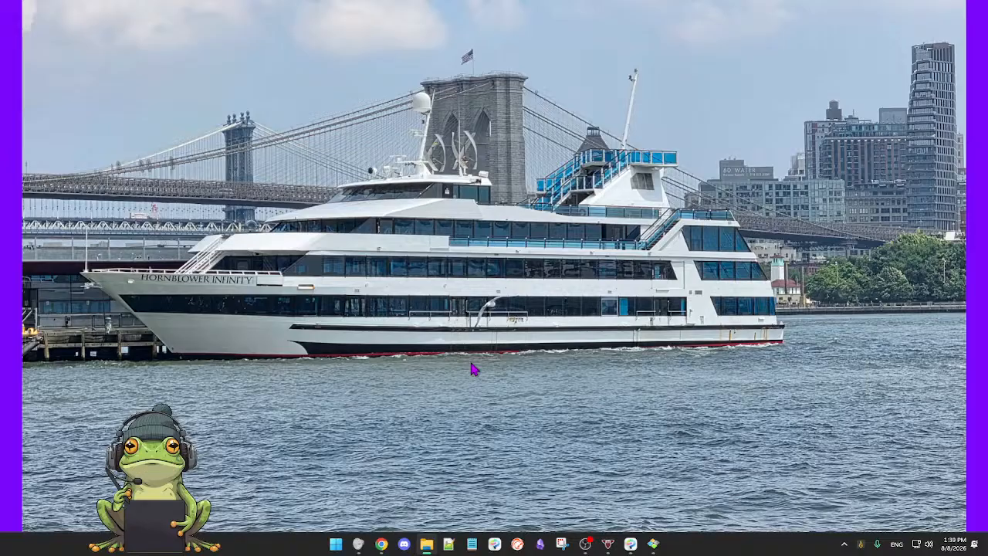
key(Right)
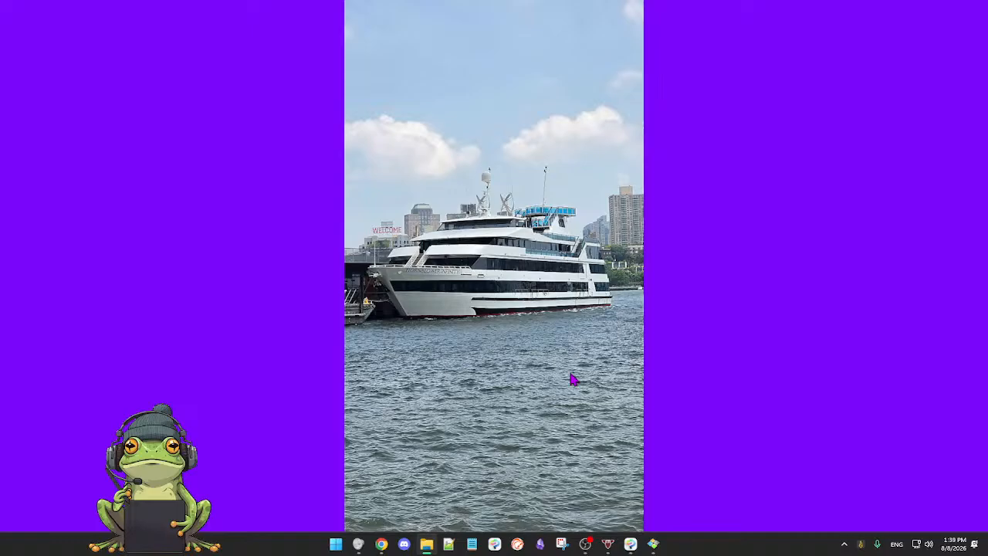
key(Right)
key(Right)
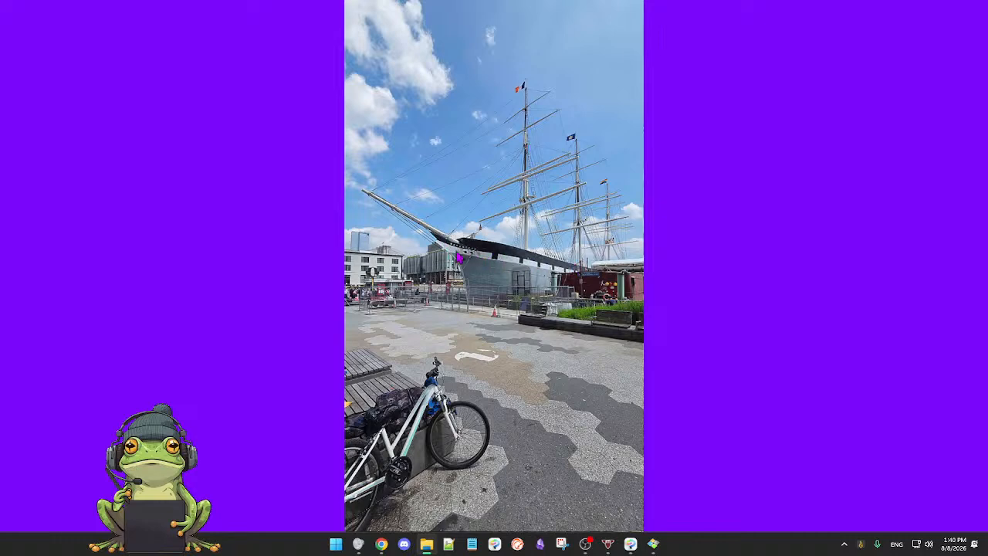
Step: Flip back and forth between the ship photos, the Starbucks street corner and the high-rise with the rooftop water tank
key(Right)
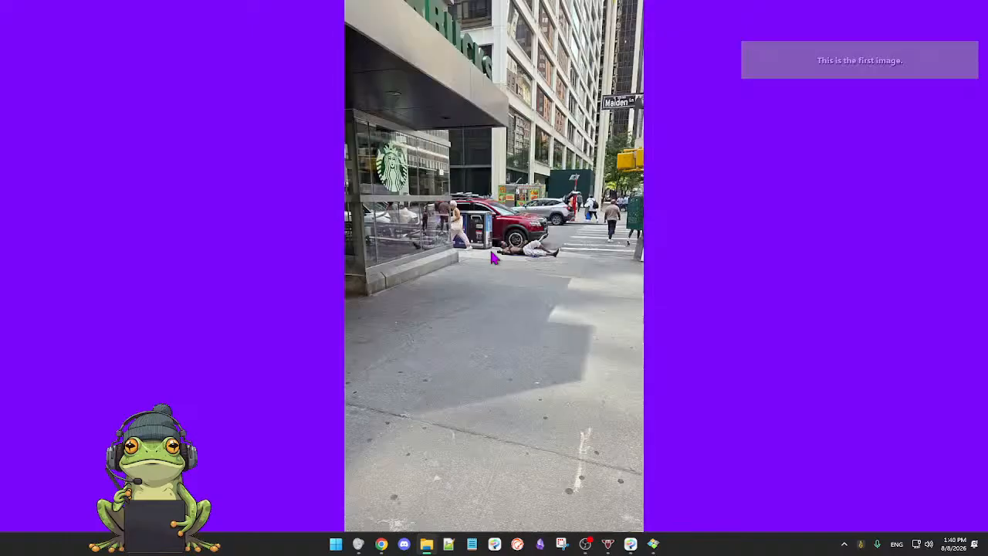
key(Left)
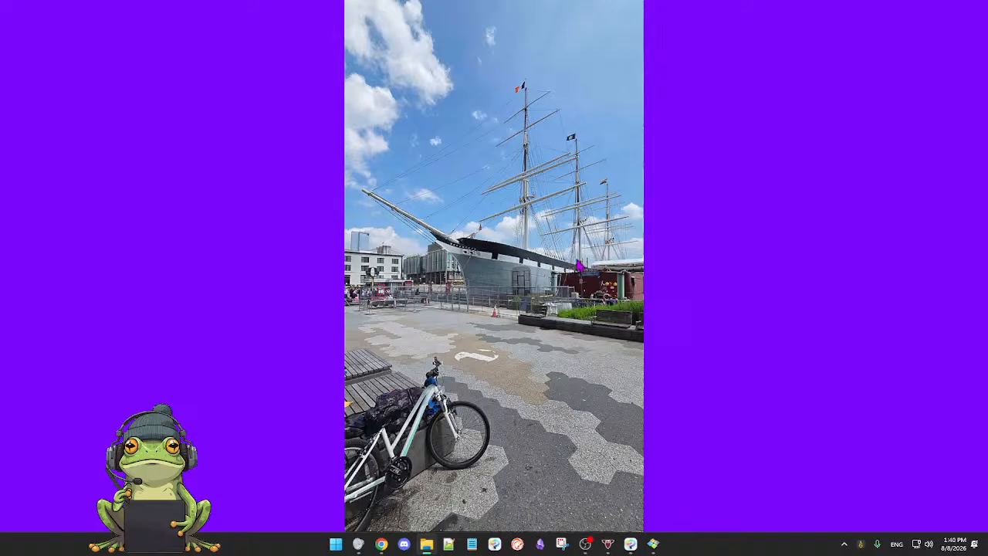
key(Right)
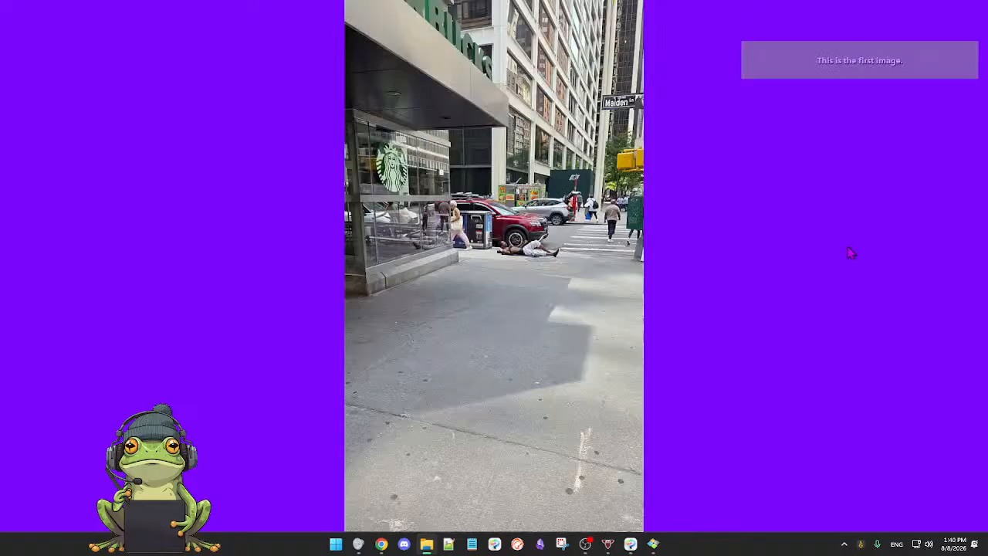
key(Right)
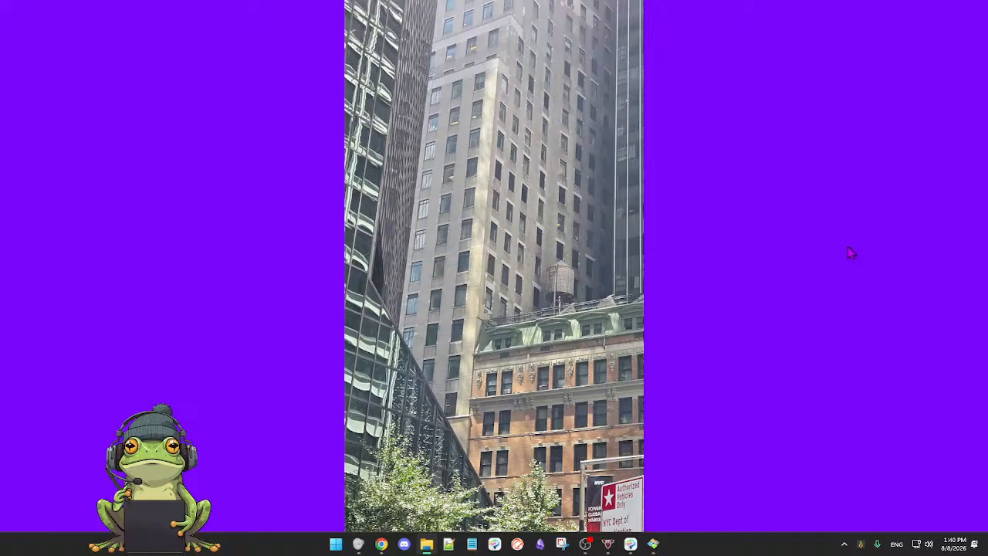
key(Left)
key(Left)
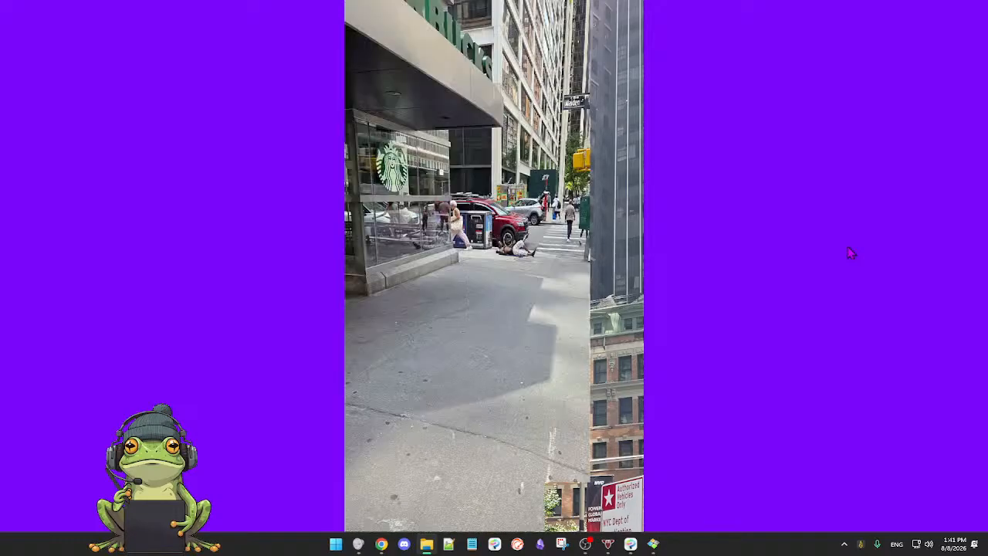
key(Left)
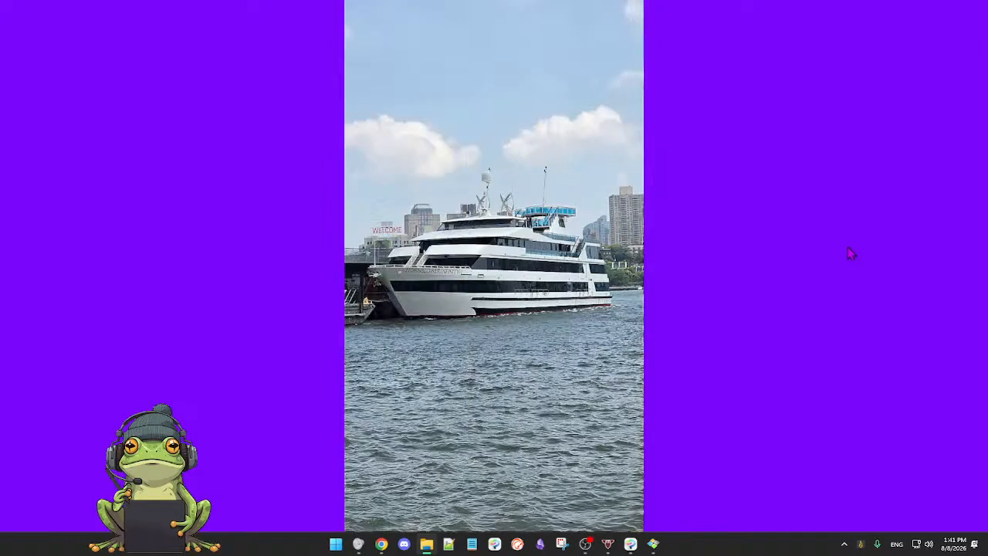
key(Right)
key(Left)
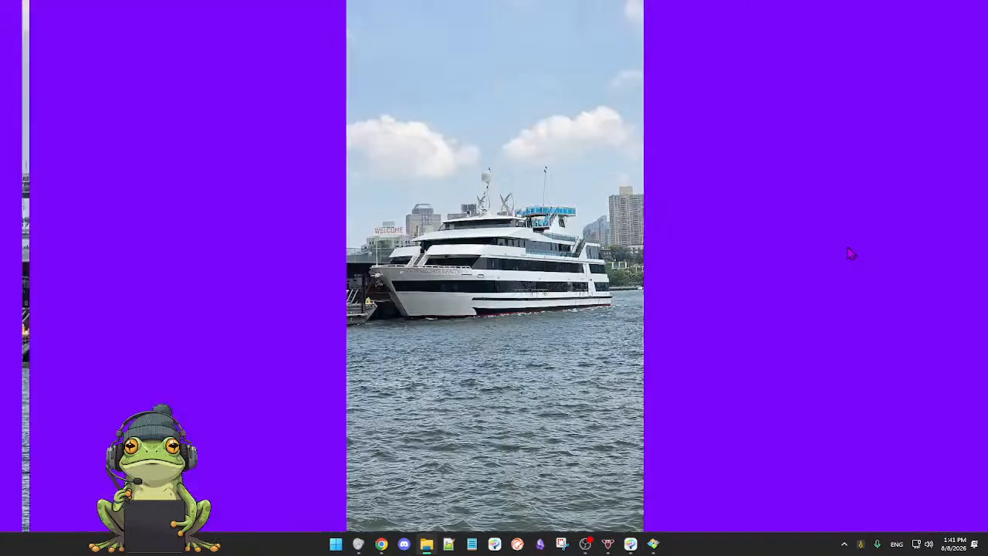
Step: Shrink the photo viewer to a smaller window and flip through the ship and street photos to the skyscraper with the flags
mouse_move(954, 6)
mouse_move(867, 8)
mouse_down()
mouse_move(796, 93)
mouse_move(732, 136)
mouse_up()
key(Left)
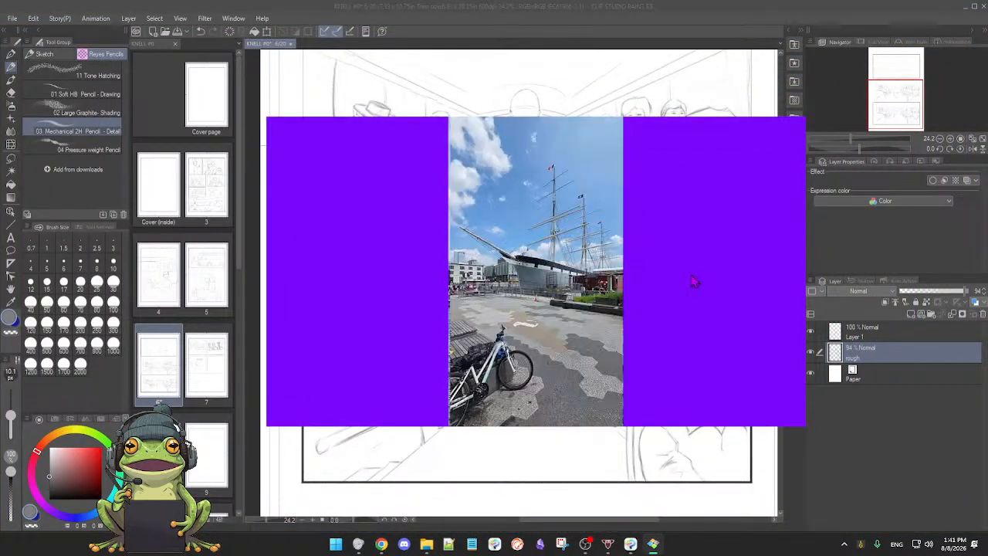
key(Left)
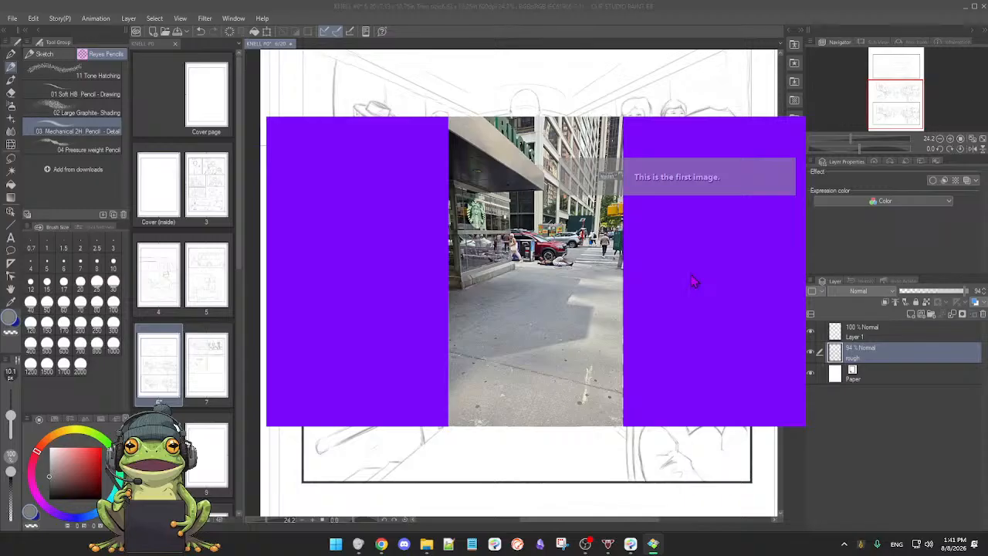
key(Left)
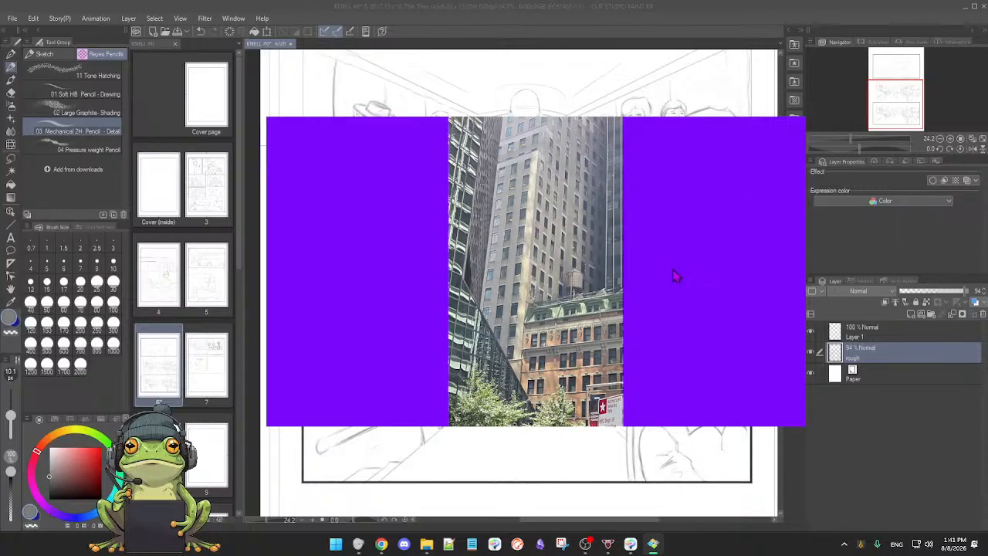
key(Left)
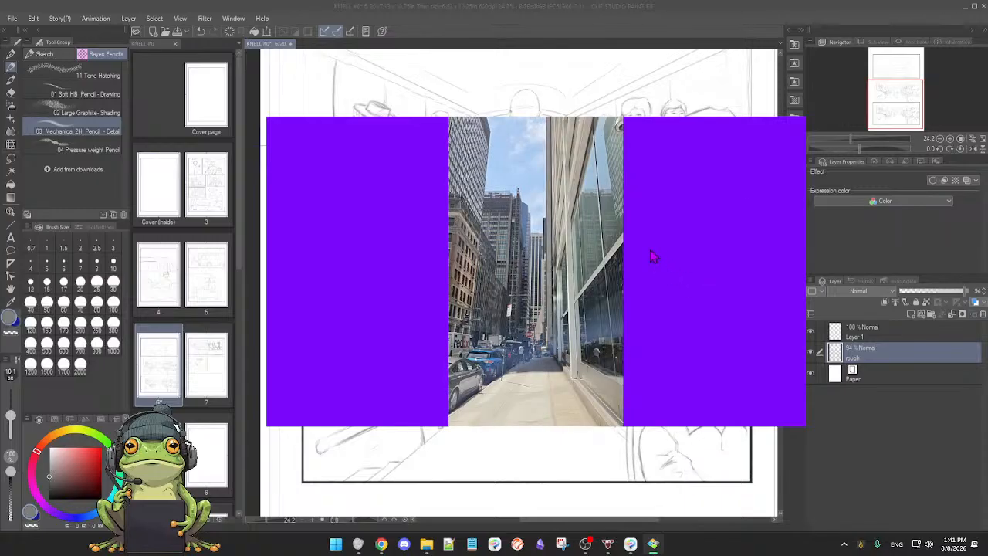
key(Right)
key(Right)
key(Left)
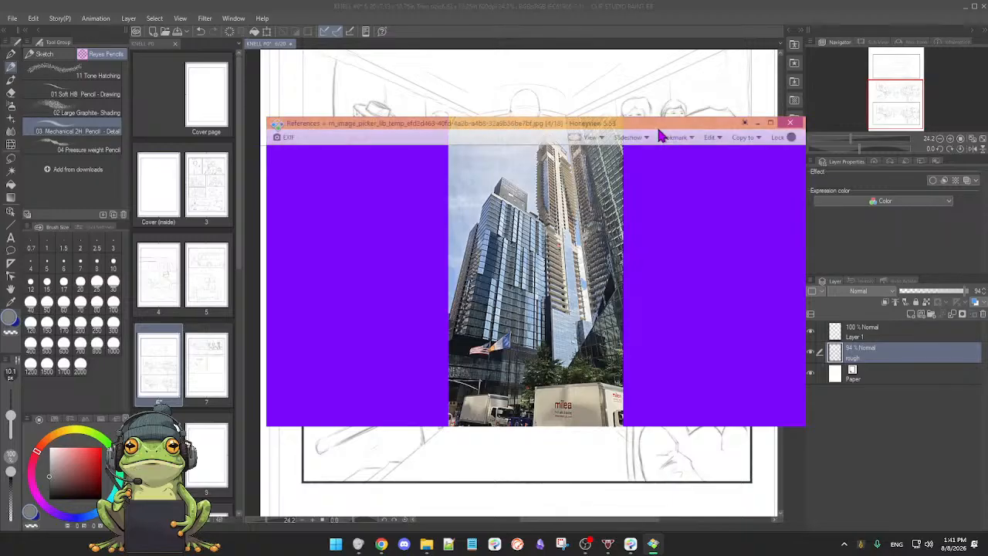
Step: Move the photo viewer off the canvas, switch back to Clip Studio Paint and zoom in on page 6's lowest bus interior panel
mouse_move(654, 120)
mouse_down()
mouse_move(379, 143)
mouse_move(0, 143)
mouse_up()
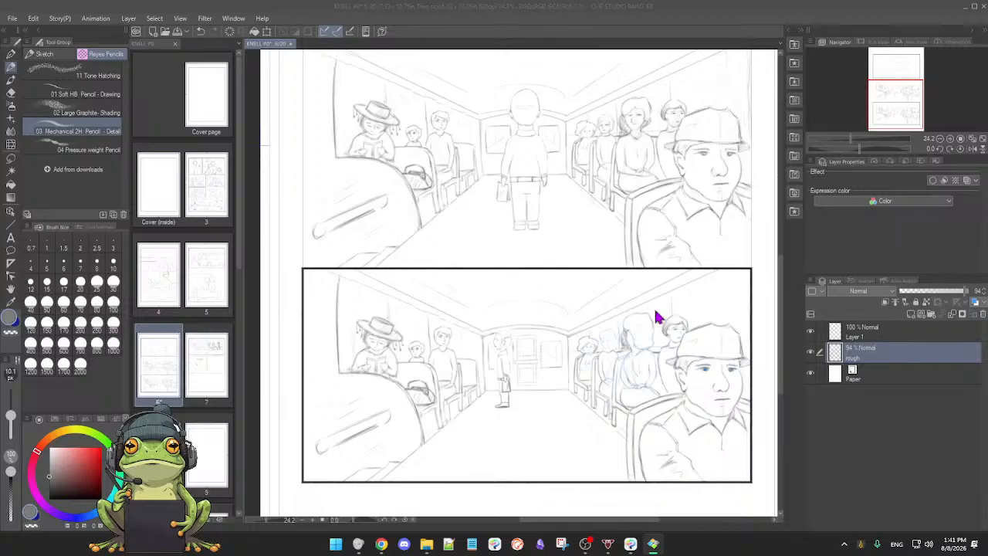
click(789, 284)
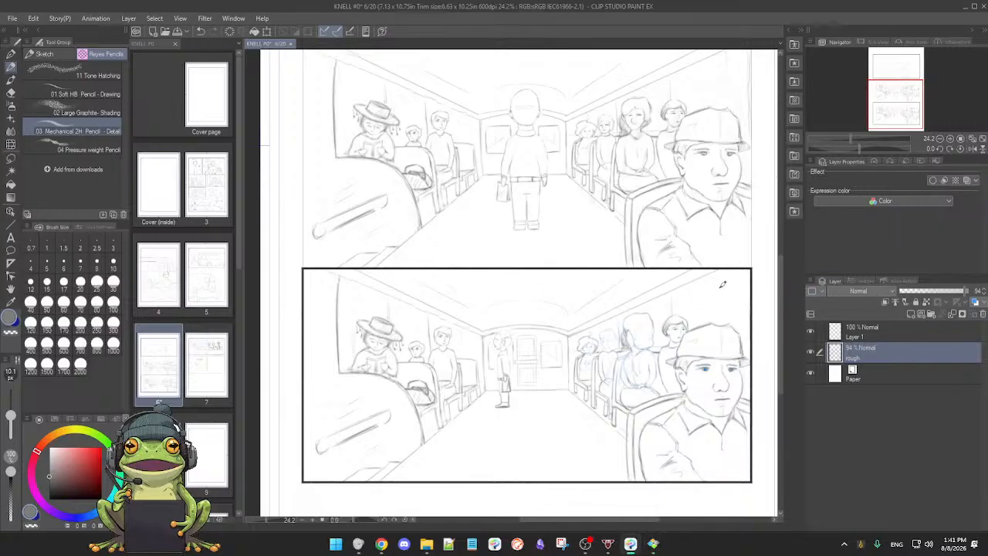
scroll(697, 302, down, 2)
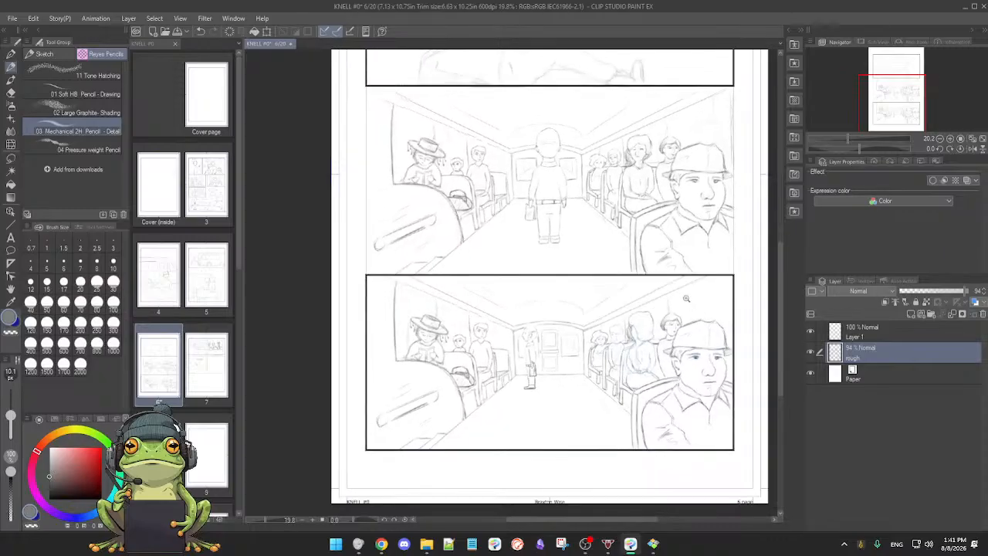
scroll(686, 303, up, 2)
scroll(588, 322, down, 2)
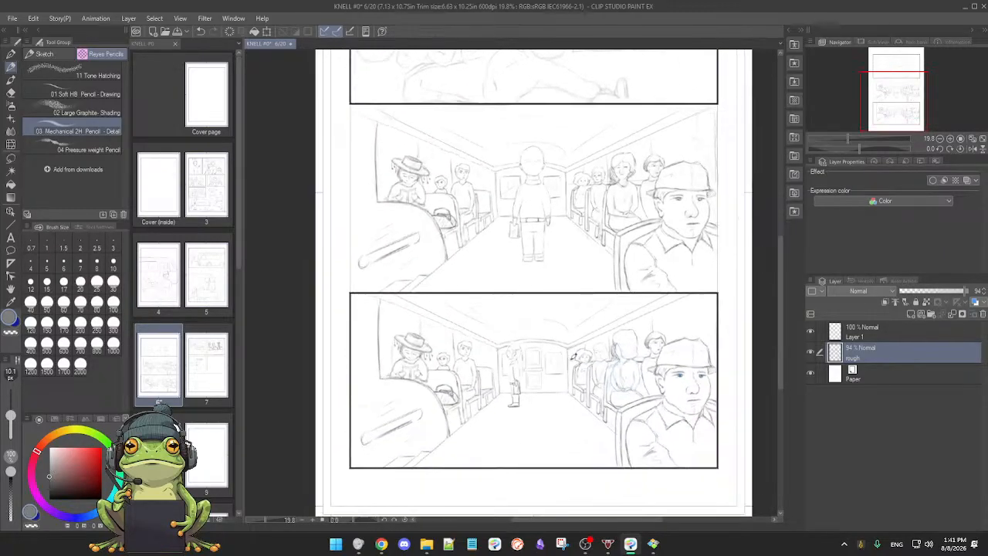
scroll(579, 353, down, 1)
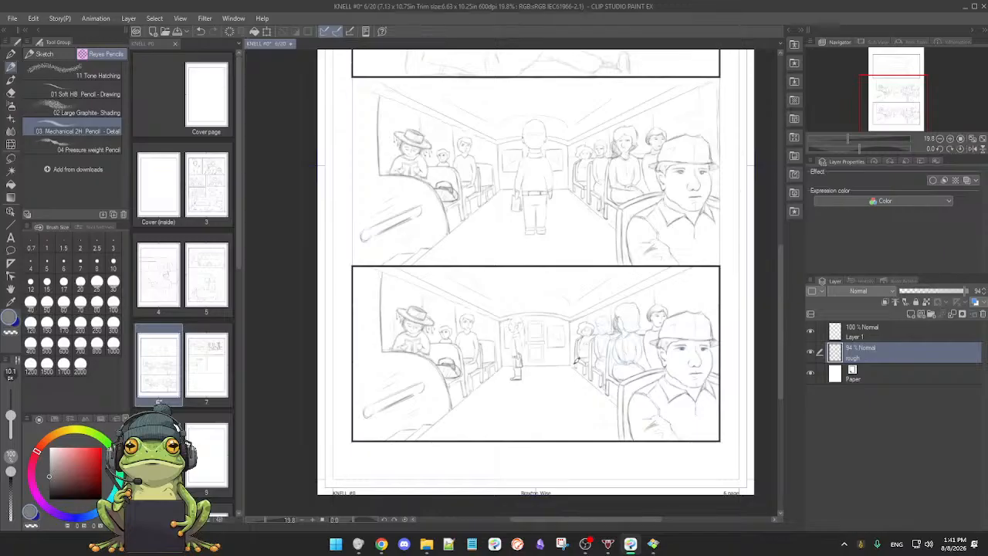
drag(571, 369, 576, 349)
drag(575, 349, 563, 375)
mouse_move(565, 374)
mouse_down()
mouse_move(571, 360)
mouse_move(562, 367)
mouse_move(654, 354)
mouse_move(619, 358)
mouse_up()
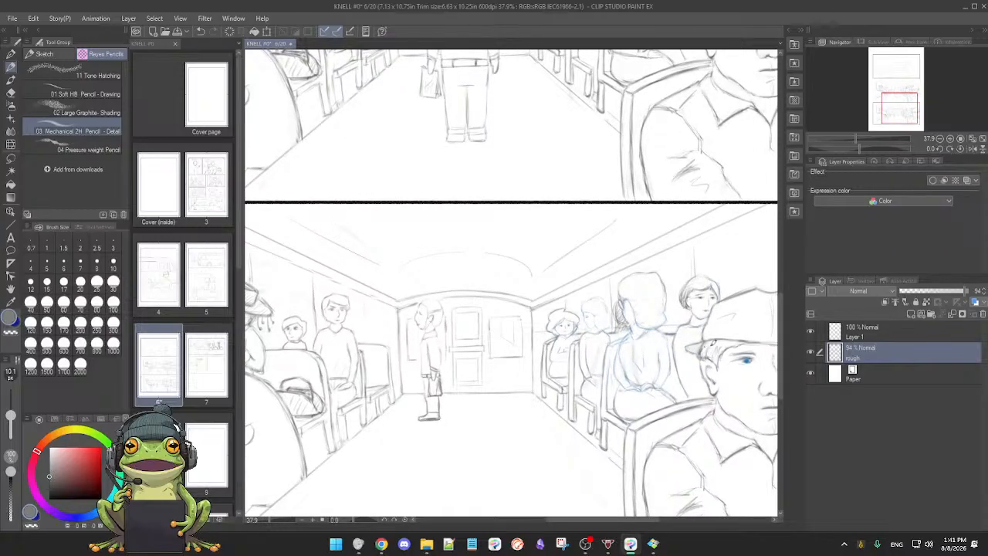
Step: Toggle Layer 1's visibility repeatedly to check which parts of the bus sketch it holds
click(810, 331)
click(810, 332)
click(810, 331)
click(810, 332)
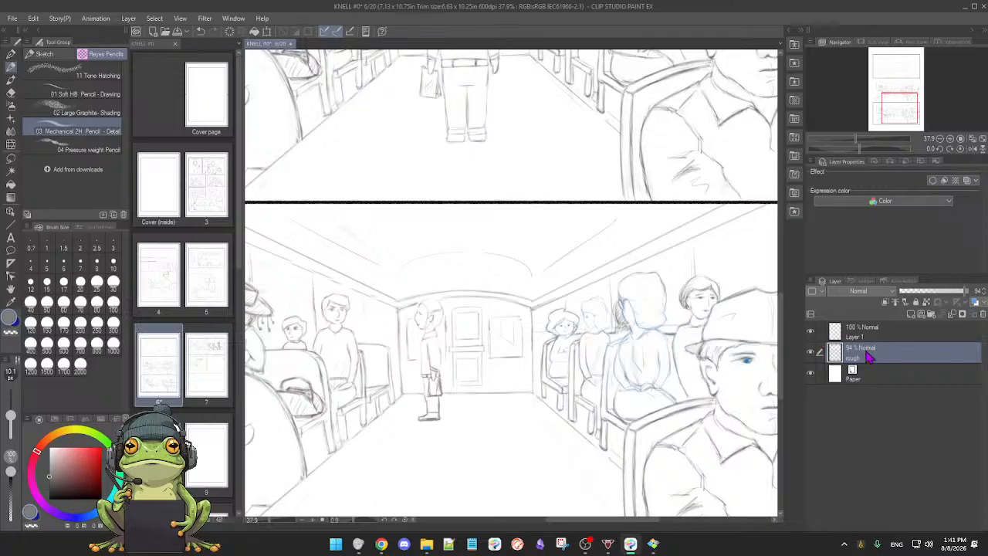
Step: Refine the pencil shading around the blue-sketched woman passenger's head on the rough layer, alternating between soft eraser and mechanical pencil
key(e)
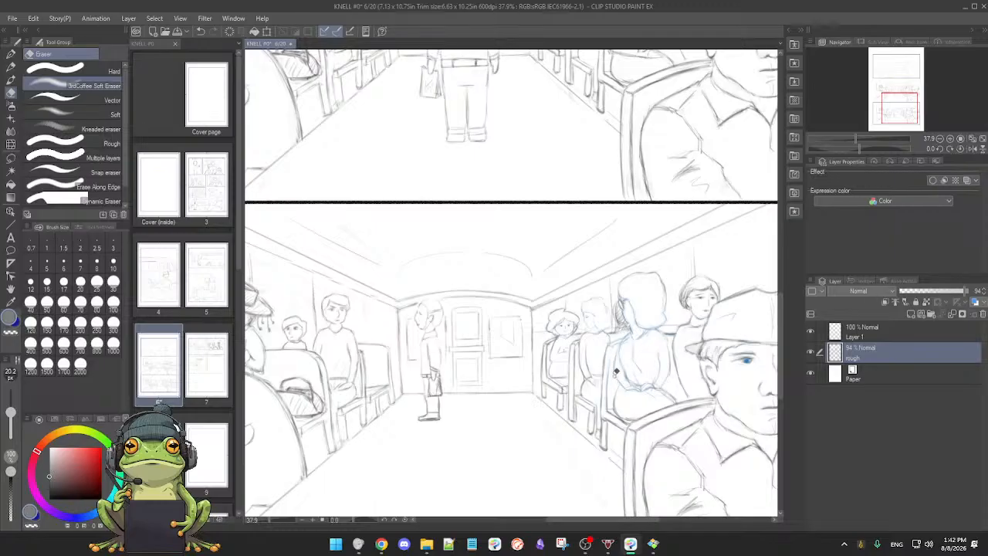
key(p)
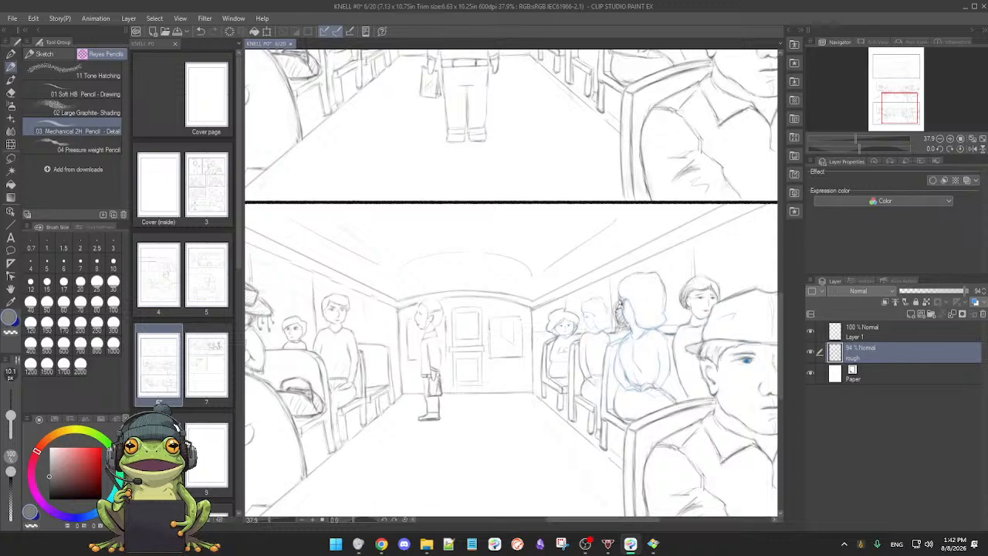
key(e)
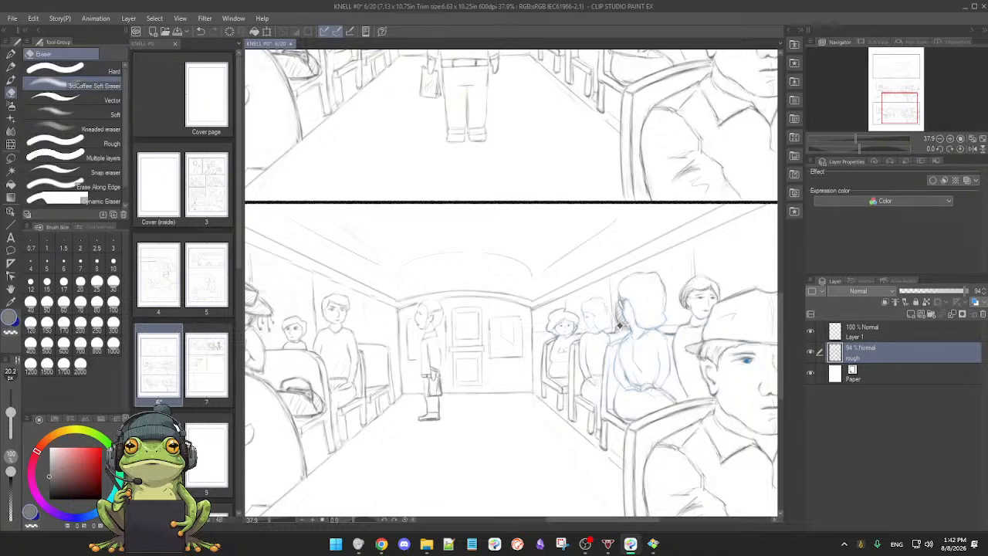
key(p)
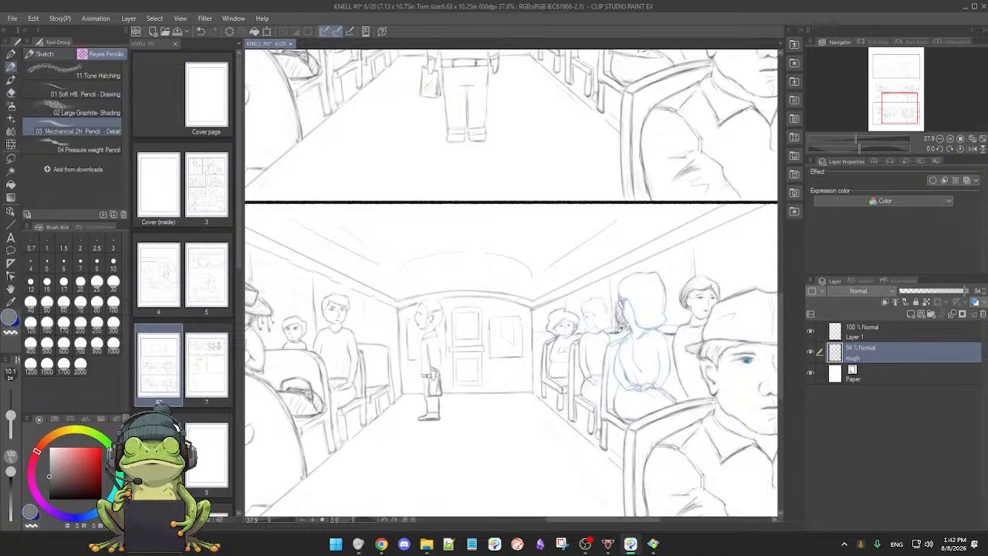
drag(755, 368, 715, 359)
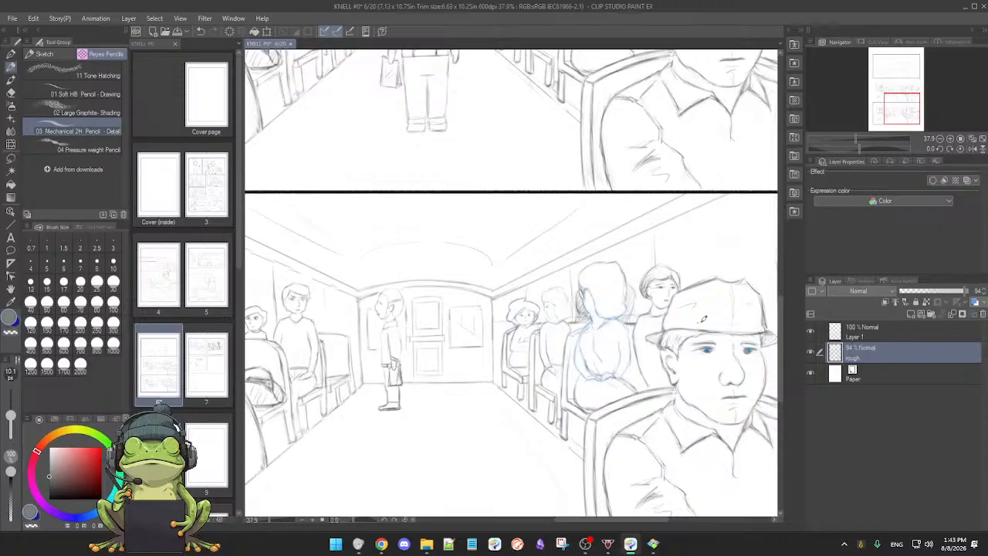
Step: Transfer Layer 1's drawing down to the rough layer, check it by toggling the rough layer's visibility, and make the rough layer active
click(888, 332)
click(814, 332)
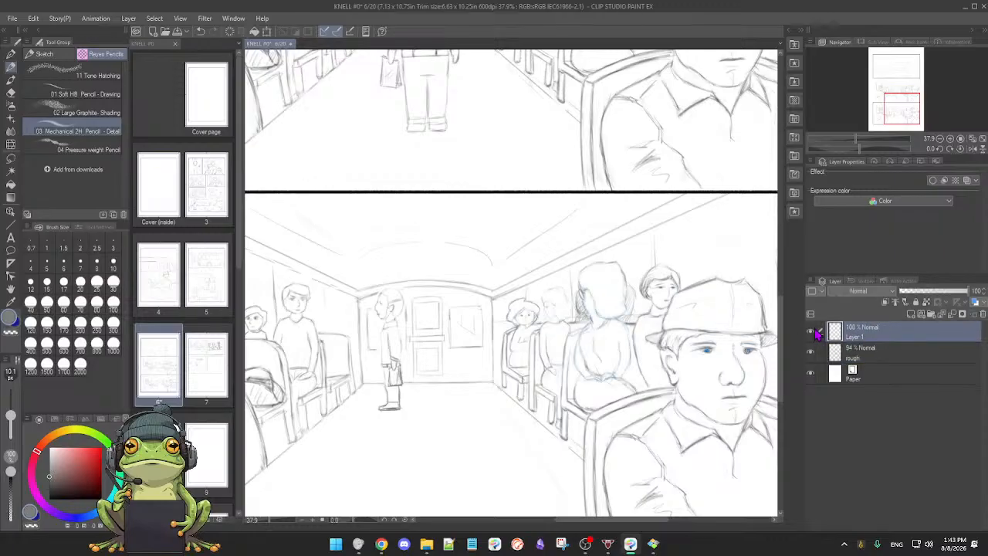
click(940, 315)
click(810, 352)
click(811, 352)
click(883, 351)
Step: Examine page 6's three panels at different magnifications, comparing the two bus interior sketches with each other
drag(646, 349, 617, 352)
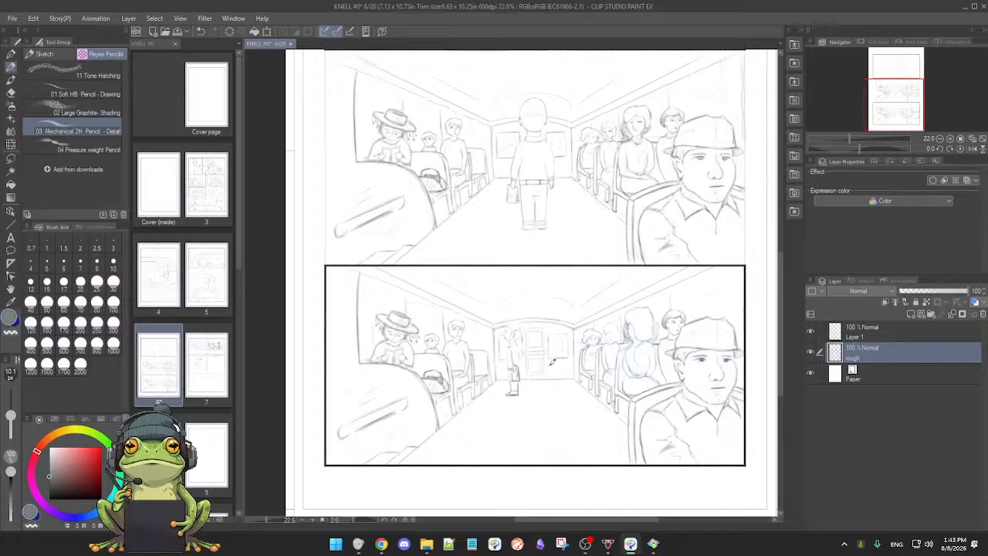
scroll(549, 369, down, 2)
drag(542, 375, 538, 375)
drag(546, 361, 537, 419)
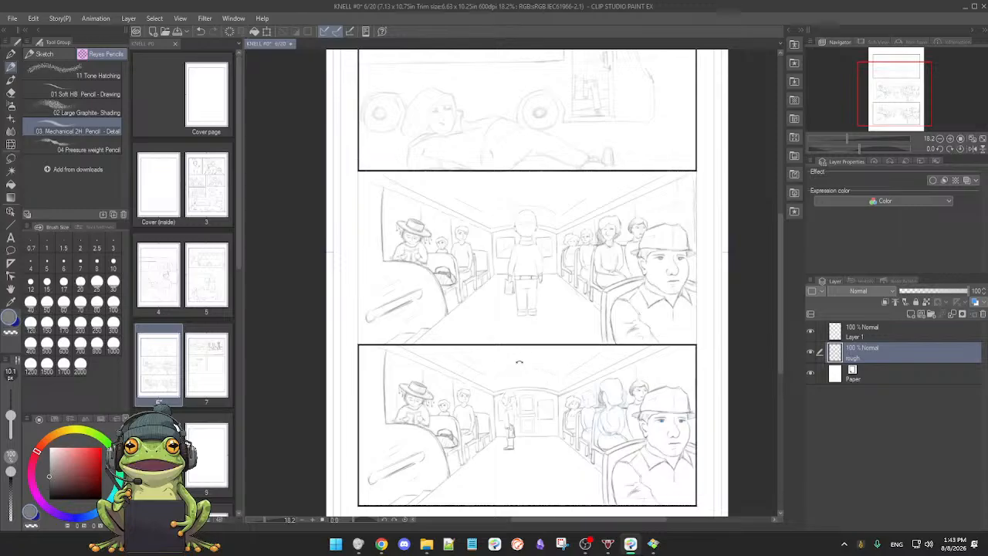
scroll(523, 359, up, 2)
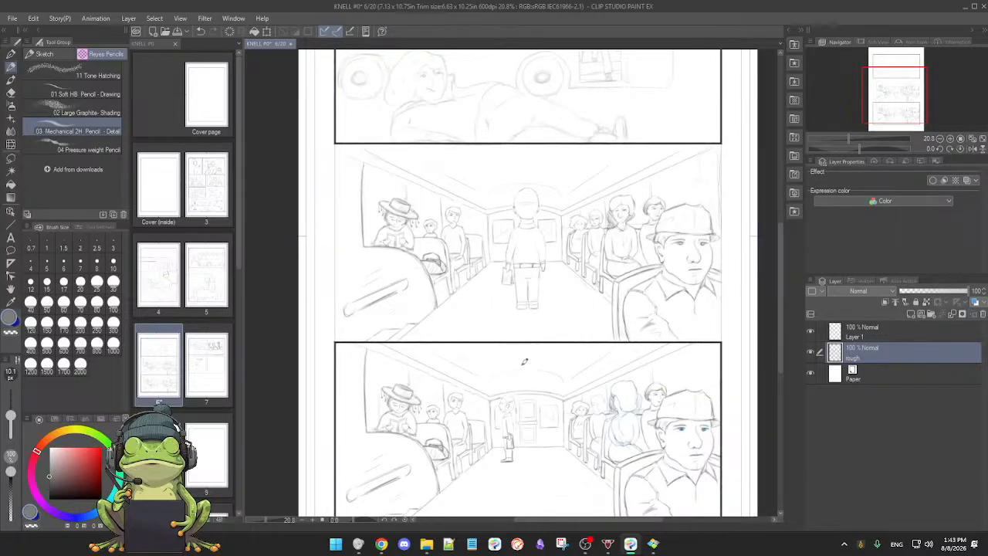
mouse_move(526, 359)
mouse_down()
mouse_move(523, 375)
mouse_move(529, 356)
mouse_up()
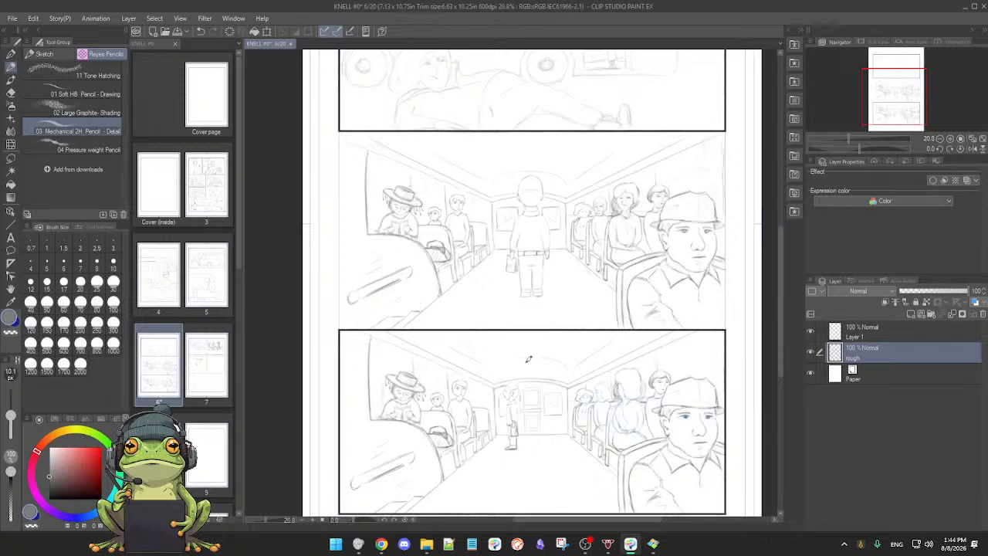
drag(523, 368, 525, 382)
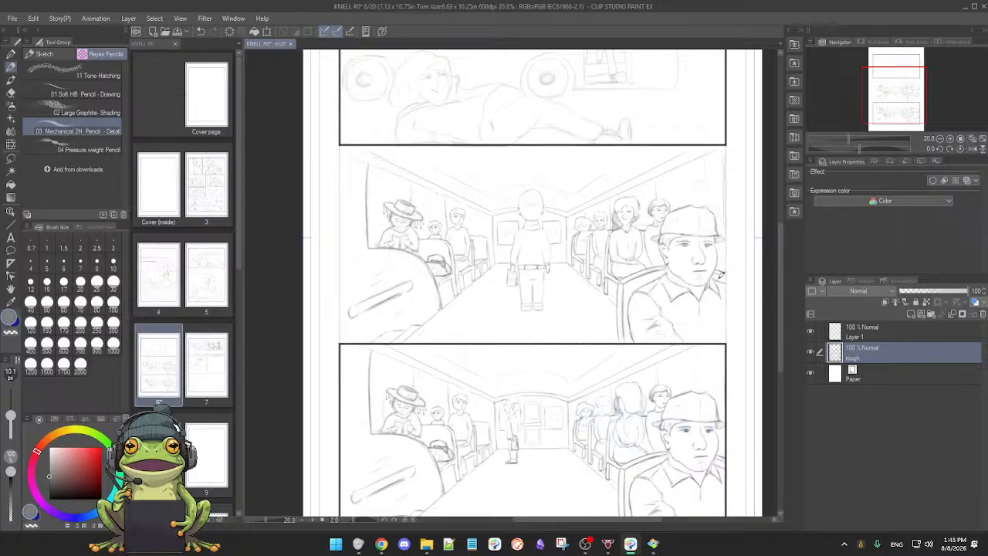
scroll(575, 304, up, 1)
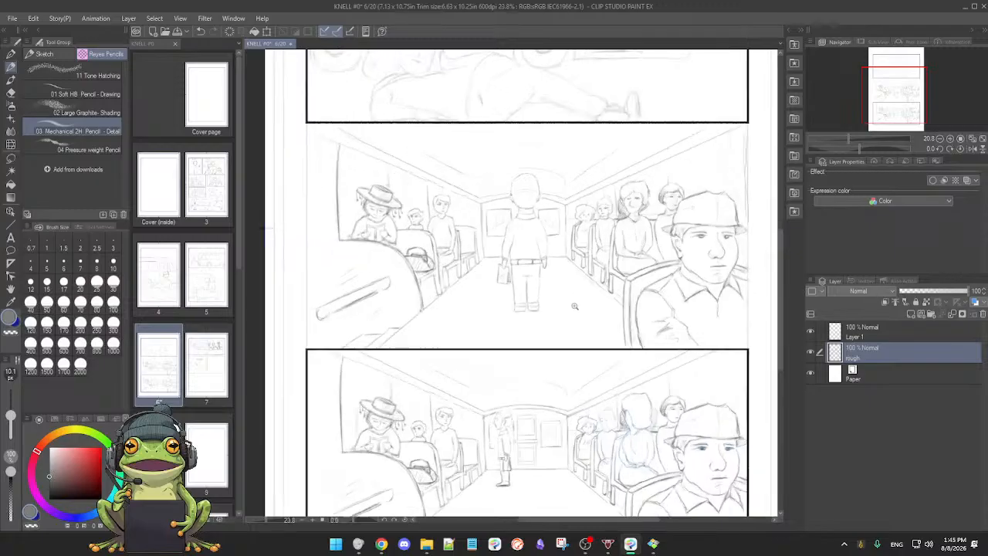
drag(573, 298, 558, 378)
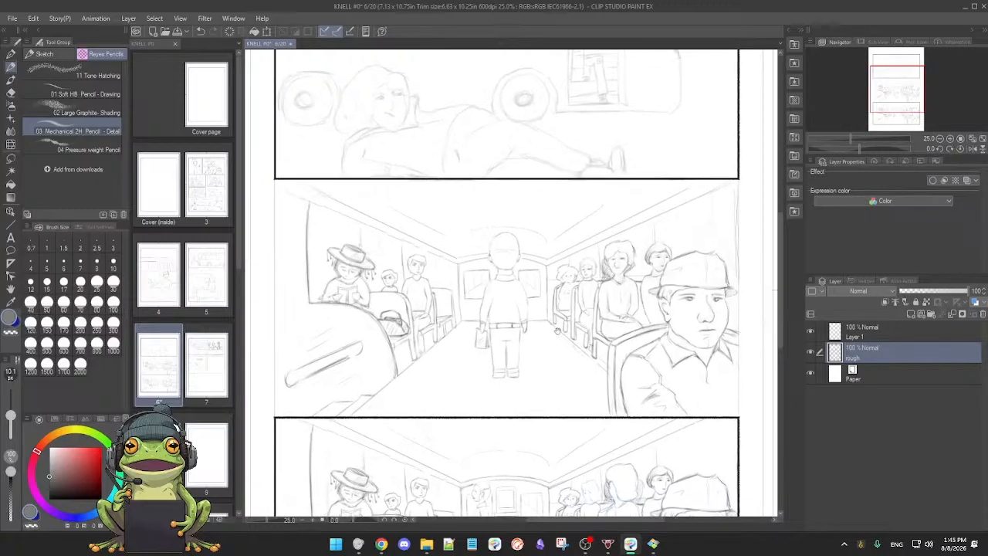
drag(559, 326, 559, 337)
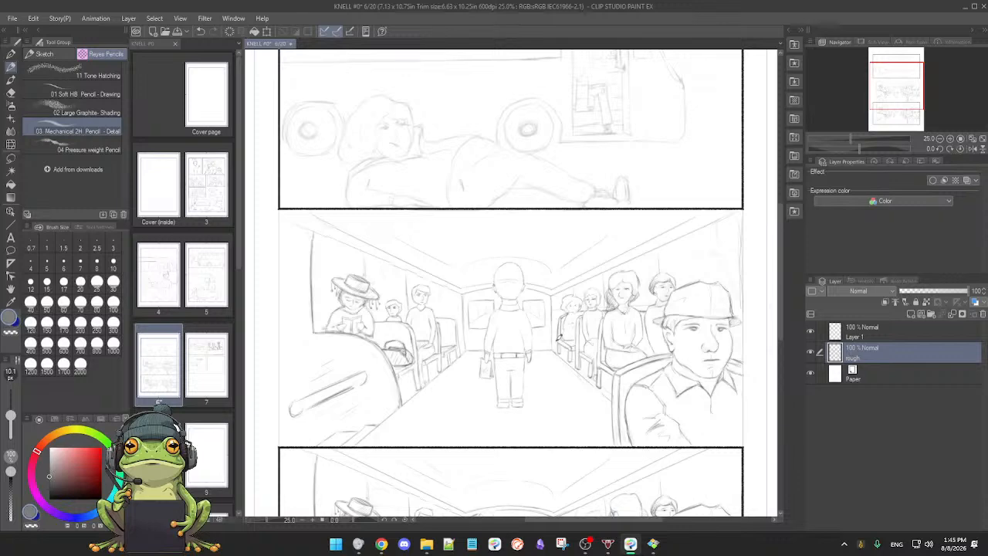
scroll(556, 345, down, 2)
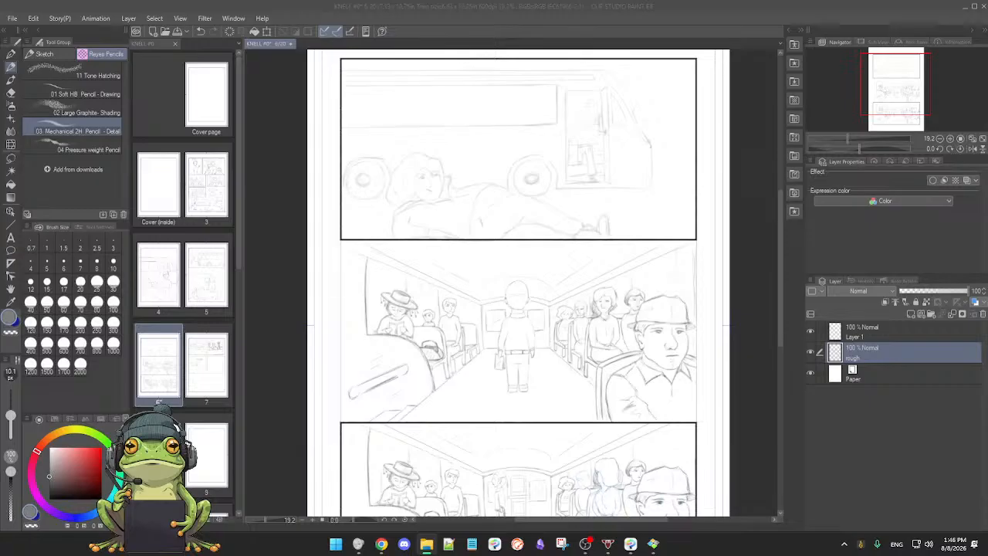
click(765, 357)
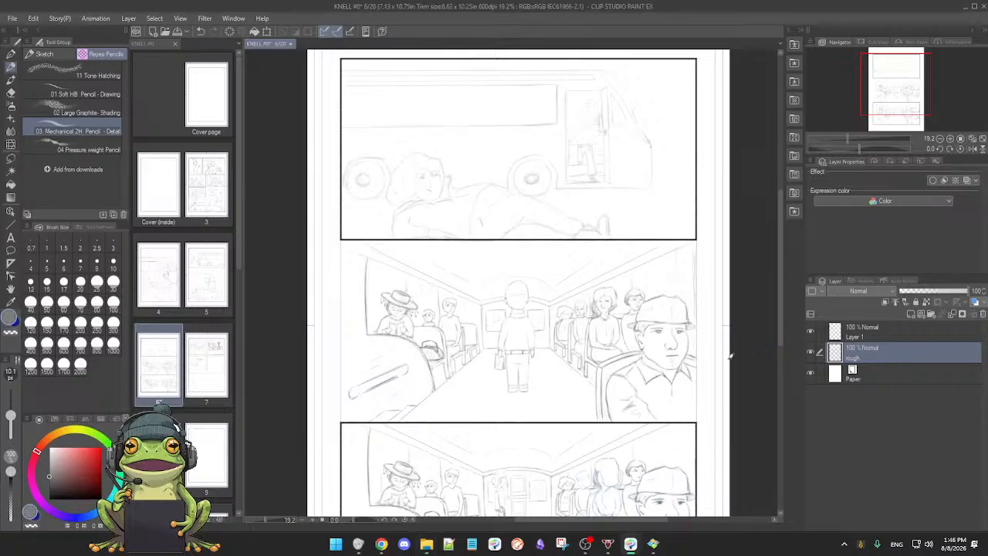
drag(743, 364, 737, 365)
click(737, 365)
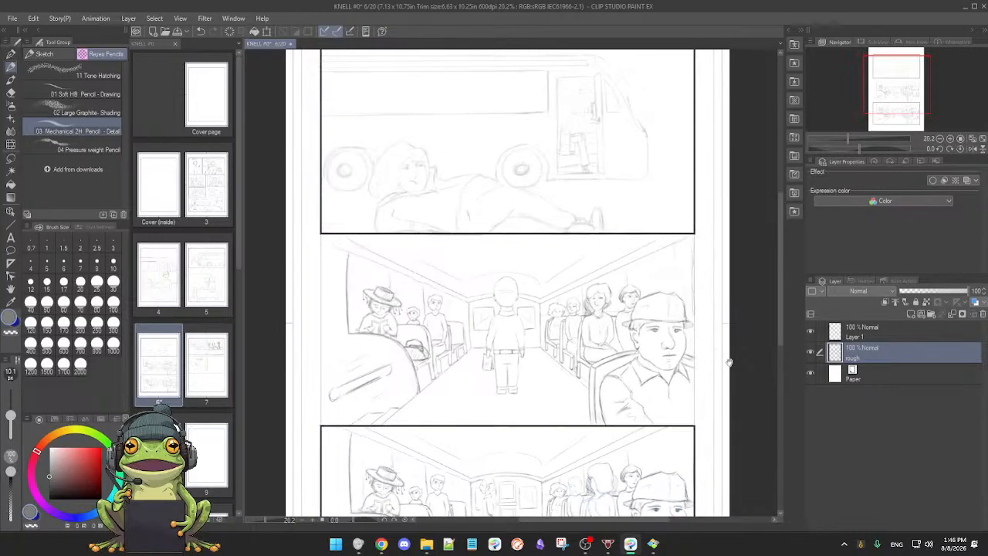
drag(649, 369, 659, 368)
drag(588, 343, 611, 364)
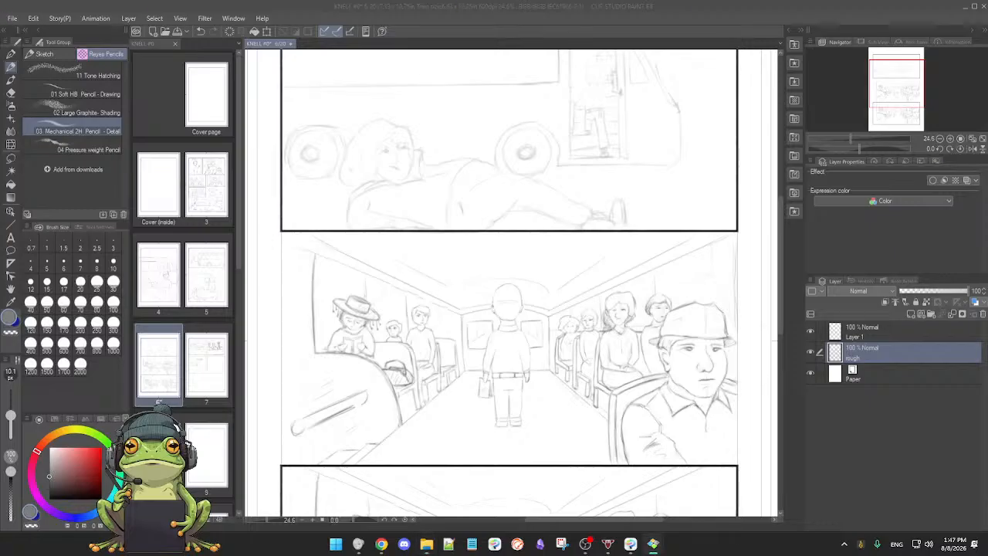
Step: Bring the Honeyview window with the bus interior reference photo on screen, study the seats and passengers, and move it off the canvas again
drag(0, 43, 587, 6)
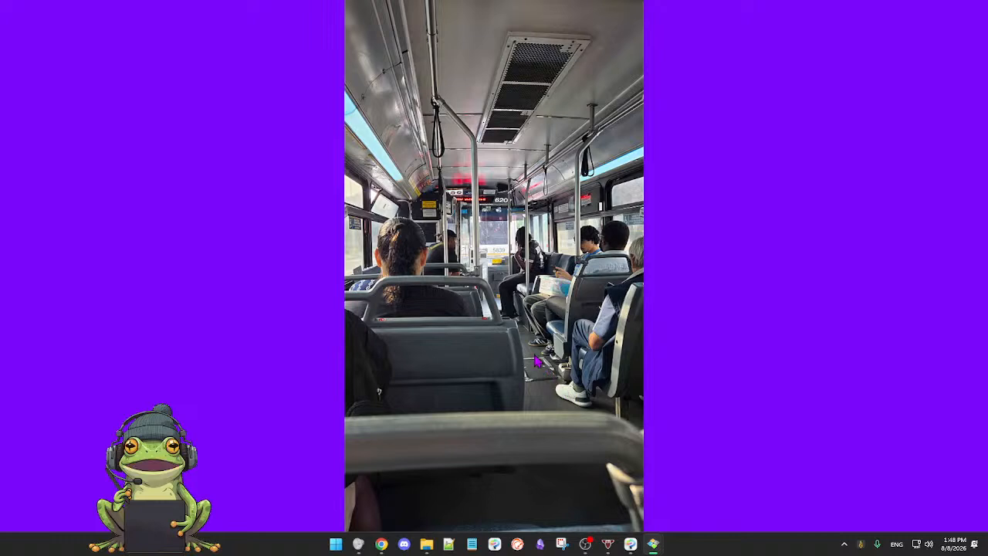
mouse_move(569, 15)
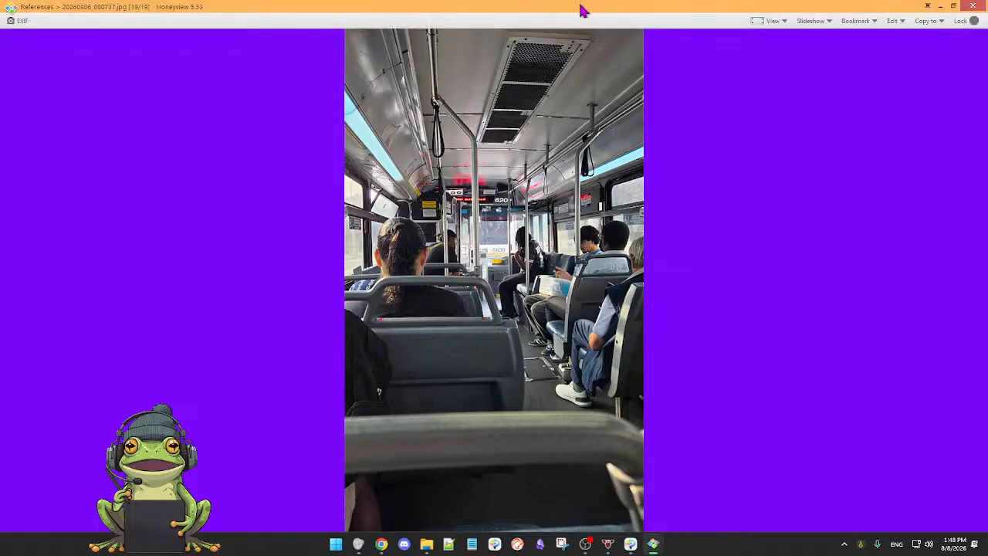
mouse_move(582, 4)
mouse_down()
mouse_move(568, 55)
mouse_move(0, 116)
mouse_up()
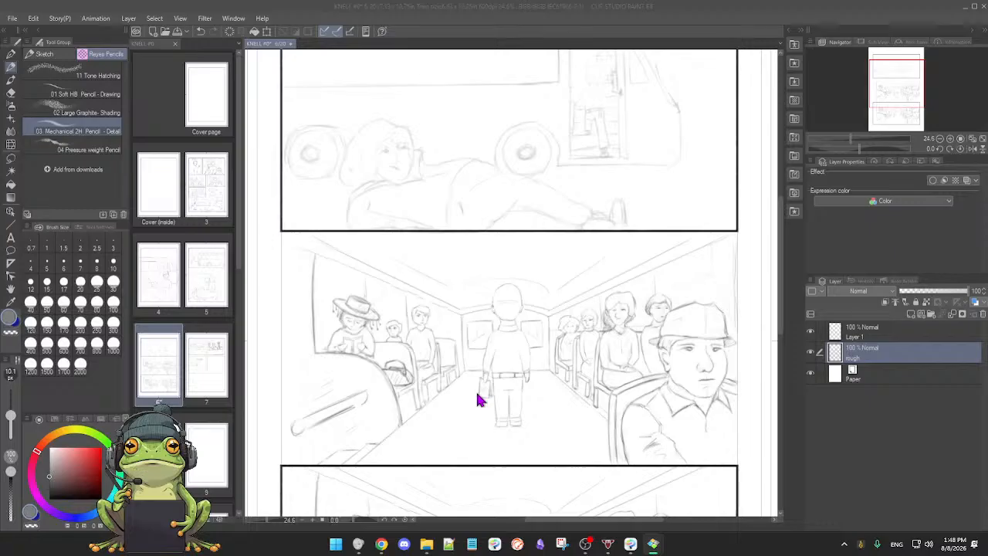
Step: Switch back to Clip Studio Paint and compare the middle and lowest bus interior panels, closing in on the passengers and rear wall
scroll(478, 399, down, 2)
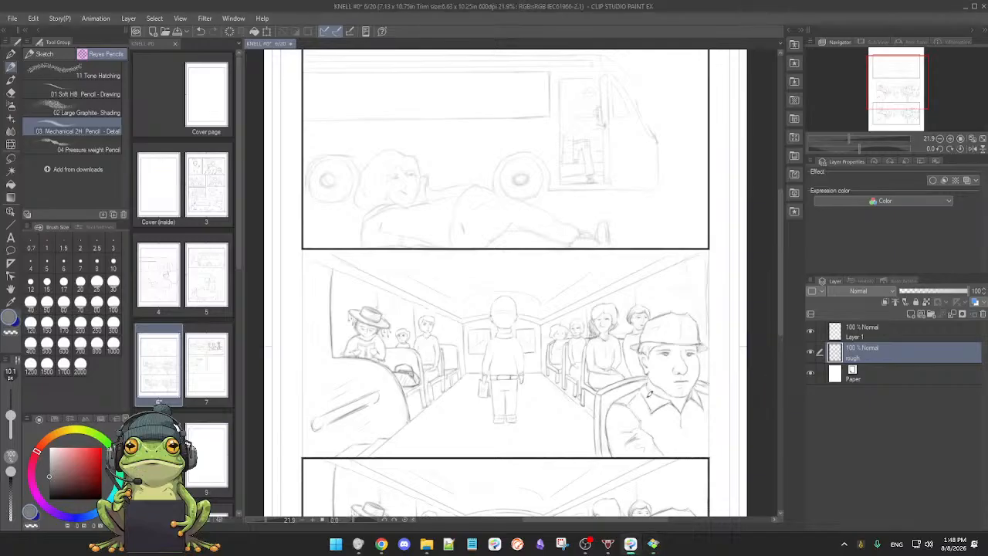
scroll(633, 398, up, 2)
drag(626, 400, 633, 328)
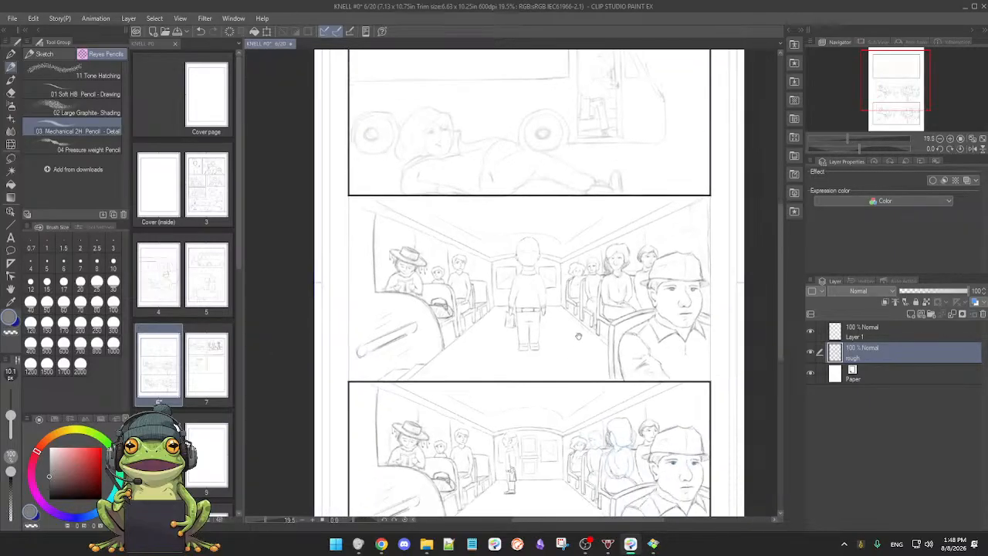
drag(569, 384, 559, 353)
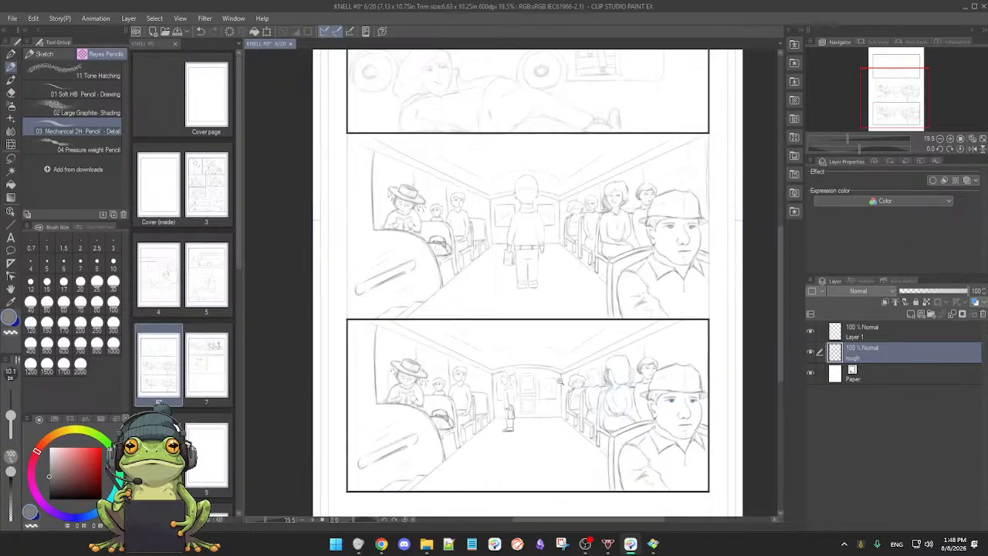
scroll(560, 352, up, 2)
drag(544, 392, 545, 381)
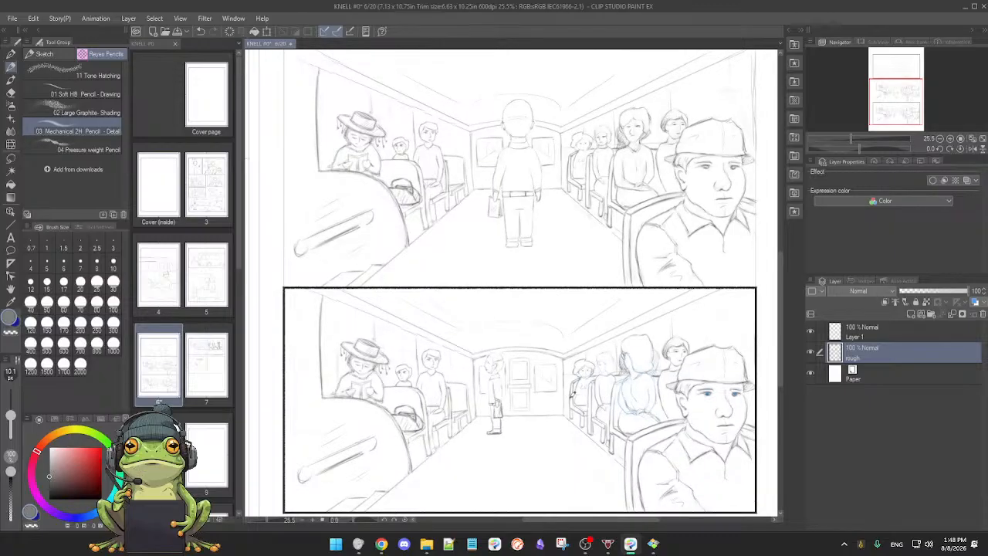
scroll(568, 401, up, 3)
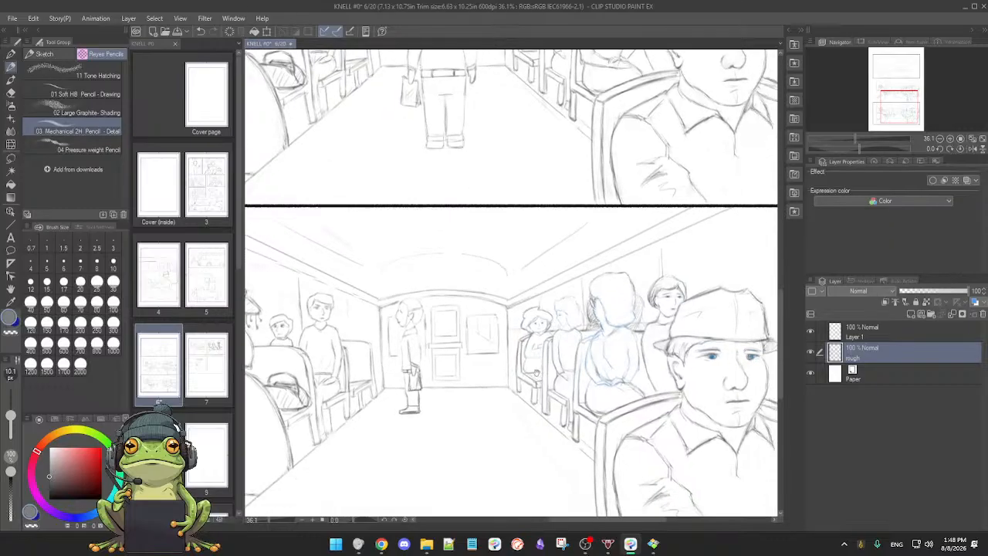
scroll(545, 381, up, 3)
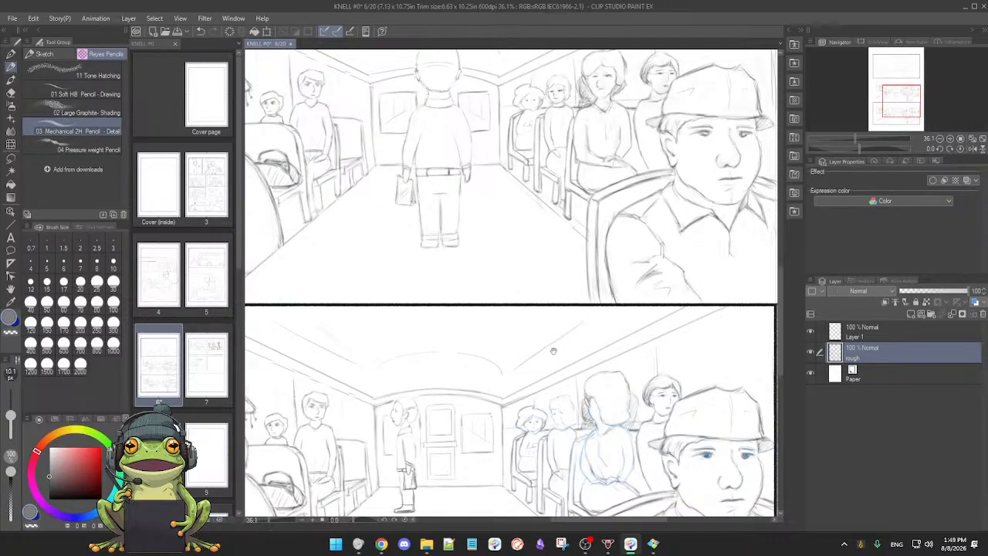
scroll(552, 351, down, 3)
mouse_move(564, 343)
mouse_down()
mouse_move(571, 338)
mouse_move(562, 342)
mouse_up()
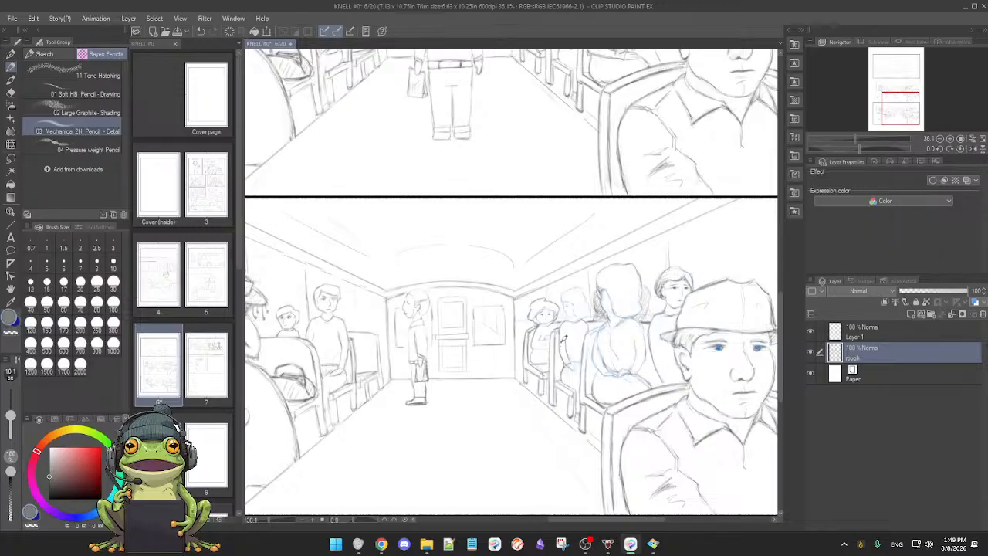
scroll(536, 338, up, 4)
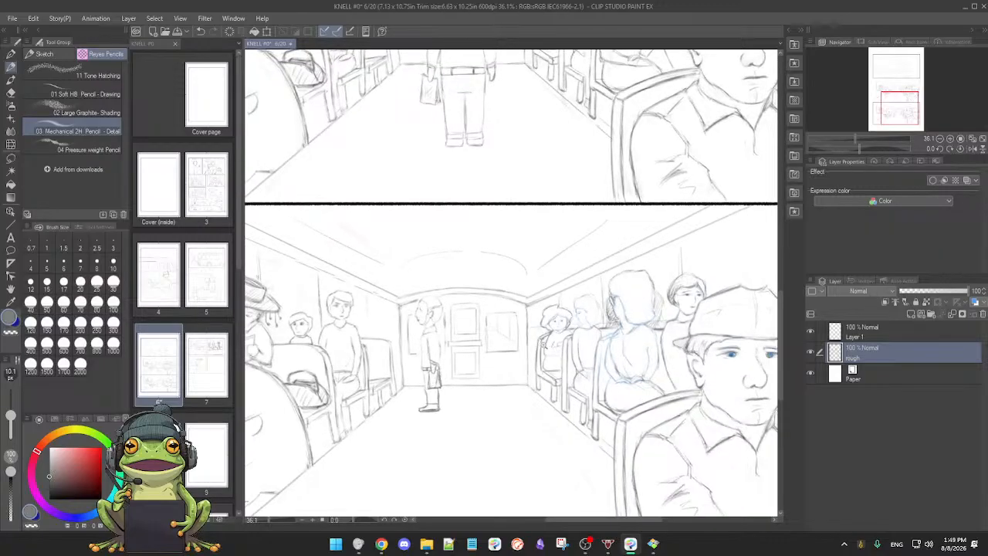
Step: Clean up the window beside the door on the lowest bus panel's rear wall, alternating between soft eraser and mechanical pencil
drag(539, 345, 588, 346)
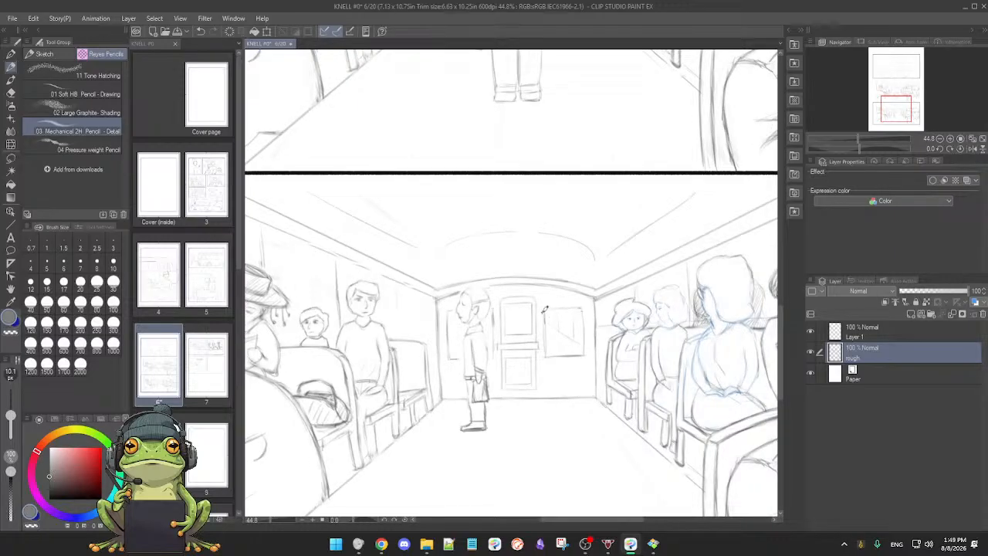
key(e)
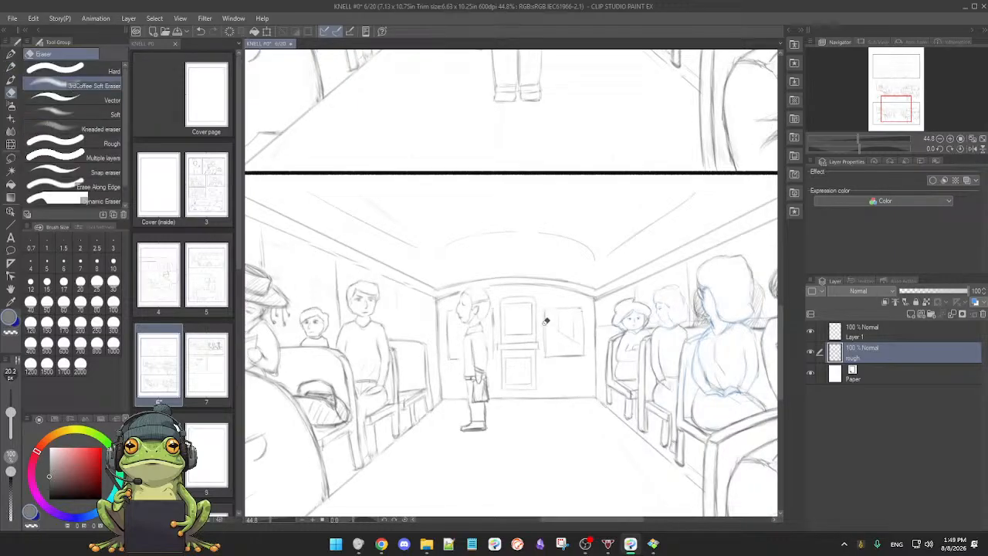
key(p)
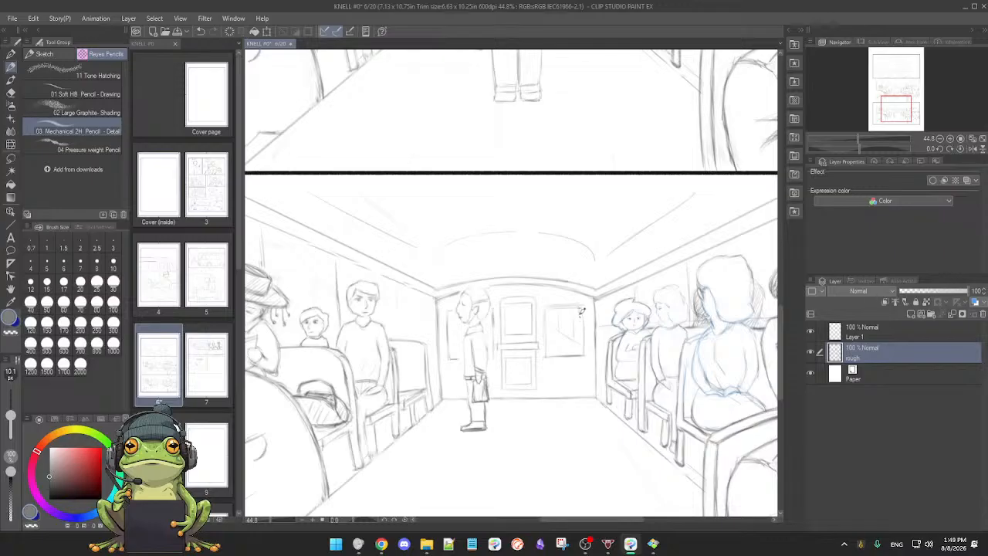
key(e)
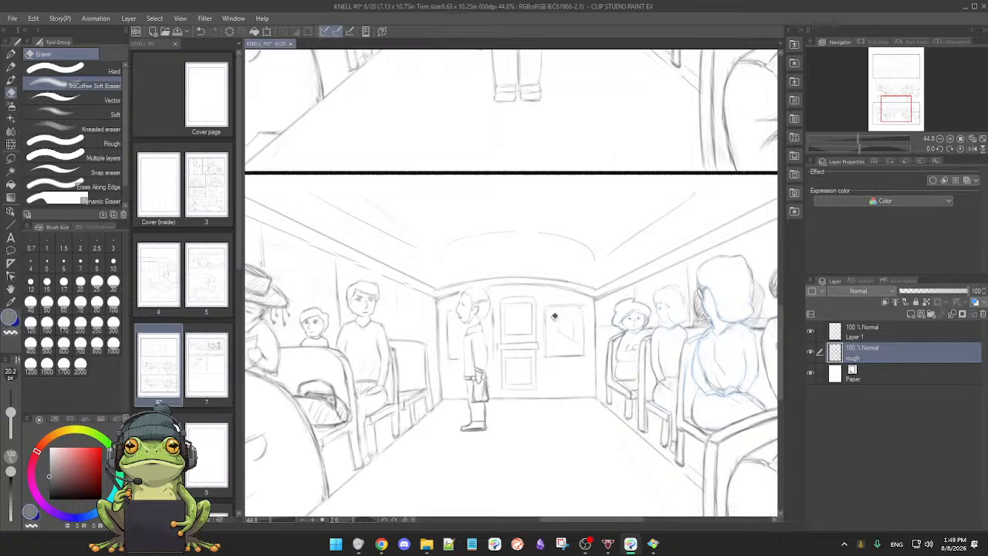
key(p)
Step: Refine the standing man's head in profile in the lowest bus panel with the soft eraser and the mechanical pencil
drag(477, 311, 495, 308)
key(e)
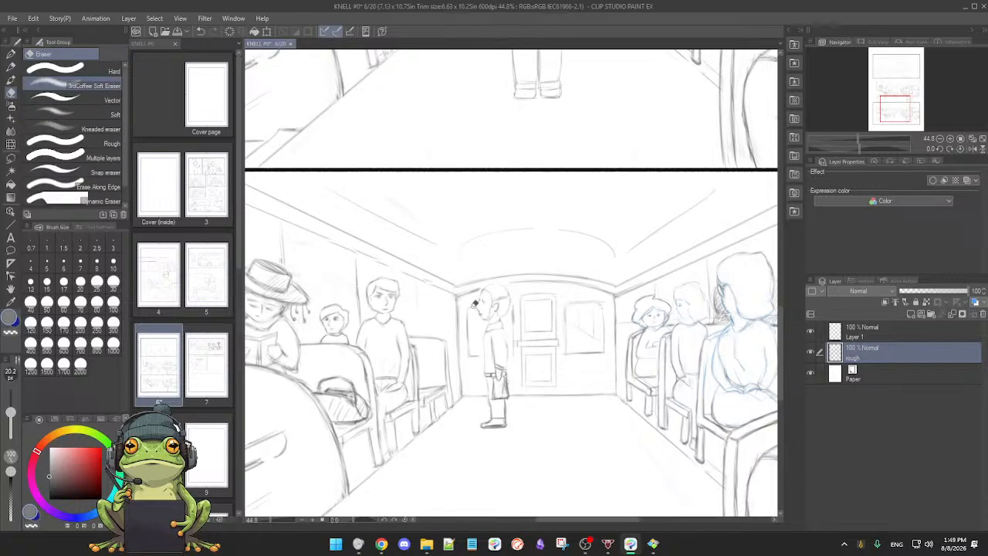
key(p)
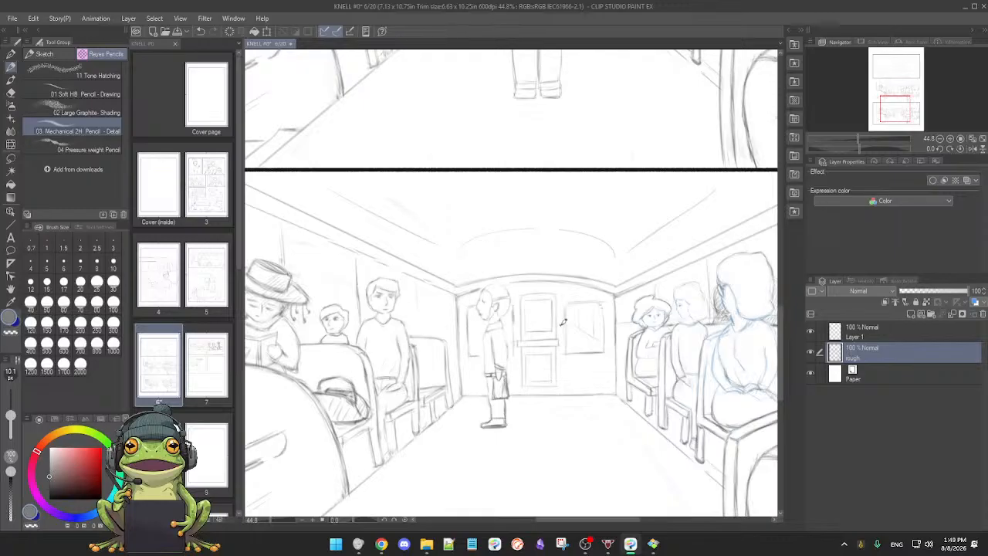
scroll(559, 330, down, 1)
mouse_move(575, 346)
mouse_down()
mouse_move(562, 322)
mouse_move(557, 338)
mouse_move(570, 327)
mouse_up()
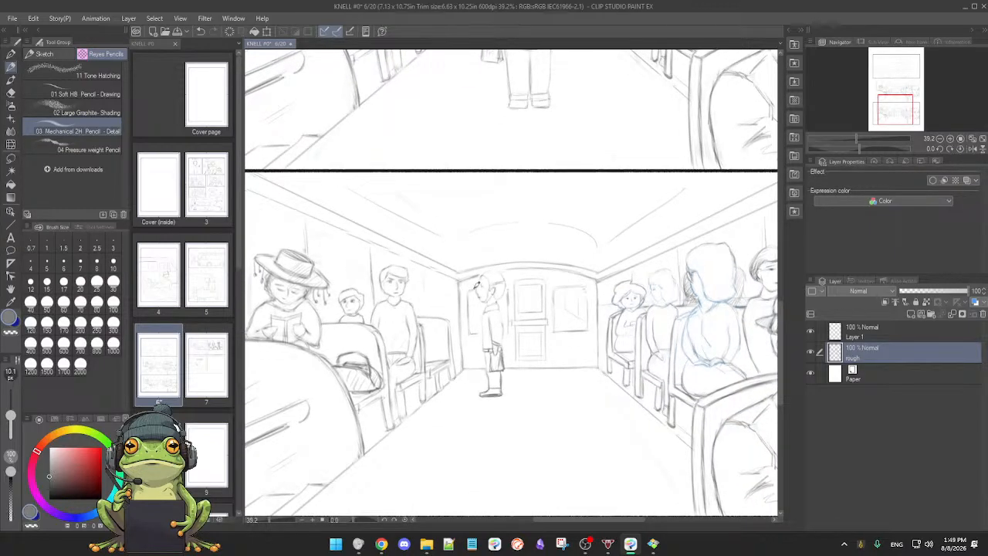
key(e)
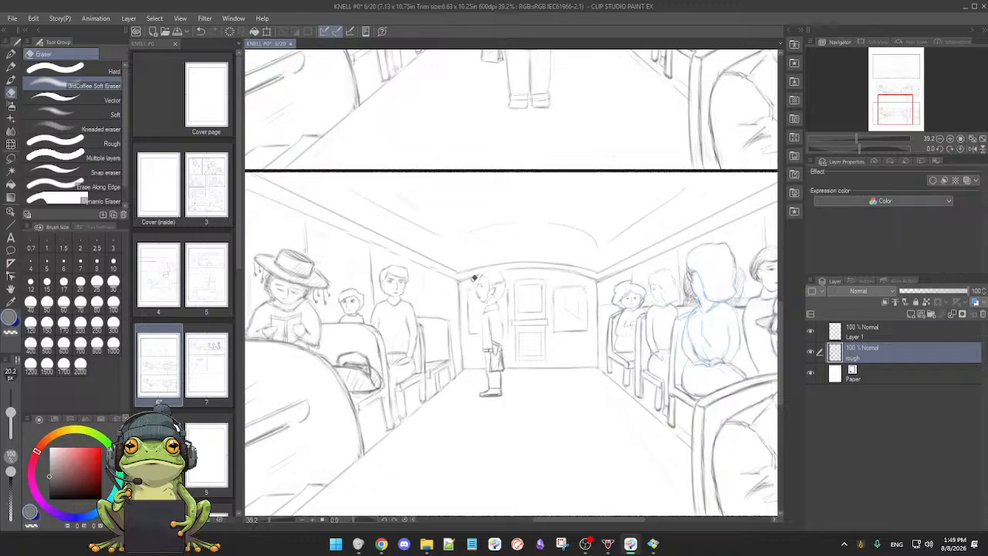
key(p)
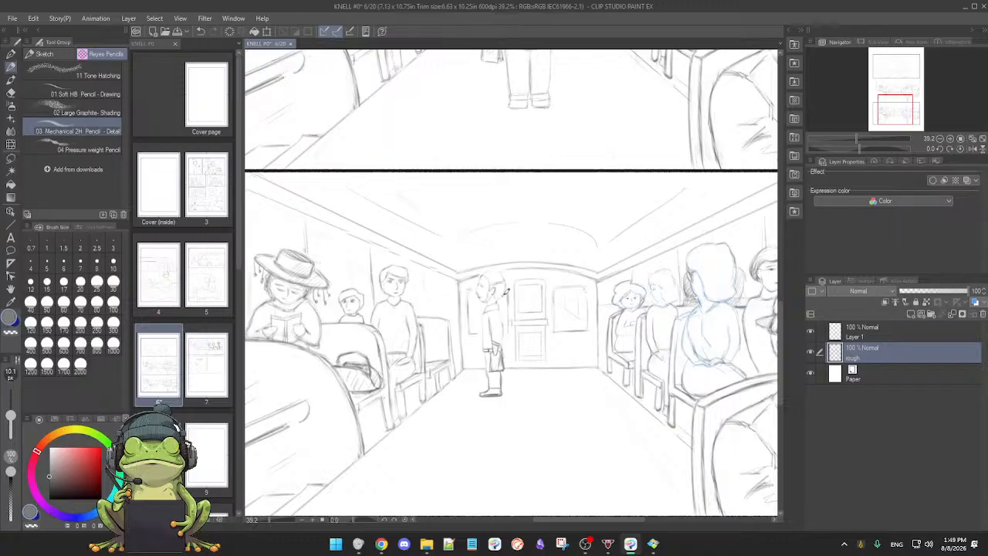
drag(605, 349, 596, 351)
drag(484, 308, 557, 307)
drag(467, 289, 535, 297)
drag(615, 298, 568, 300)
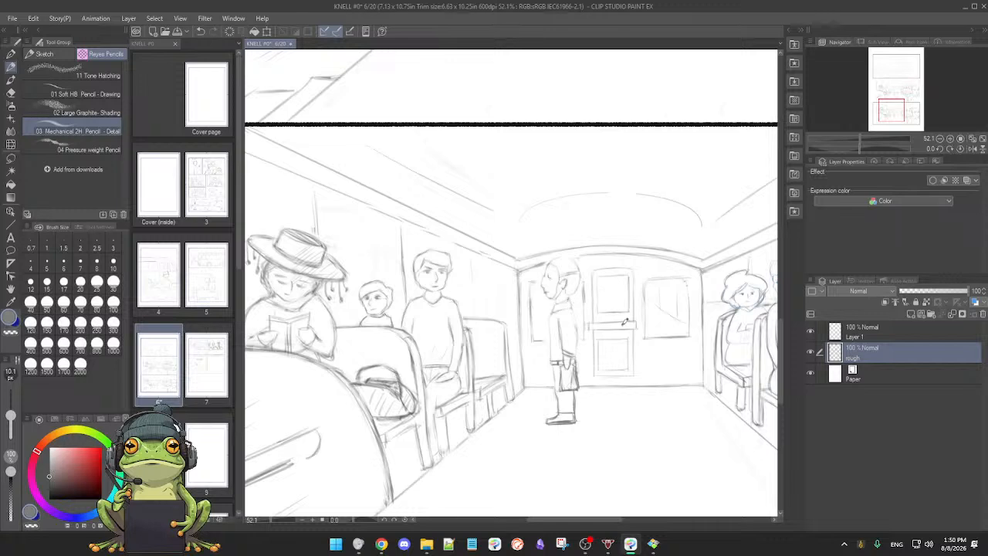
drag(633, 347, 589, 336)
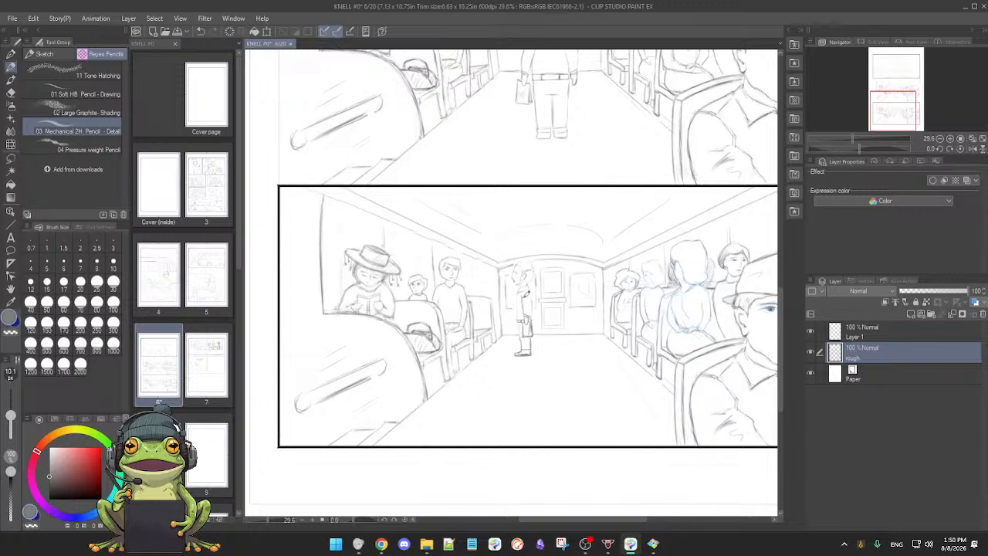
Step: Refine the standing man's trouser legs and shoe in the lowest bus panel, using the mechanical pencil and the soft eraser
scroll(526, 271, down, 3)
mouse_move(509, 307)
mouse_down()
mouse_move(533, 314)
mouse_move(527, 376)
mouse_up()
scroll(531, 349, down, 3)
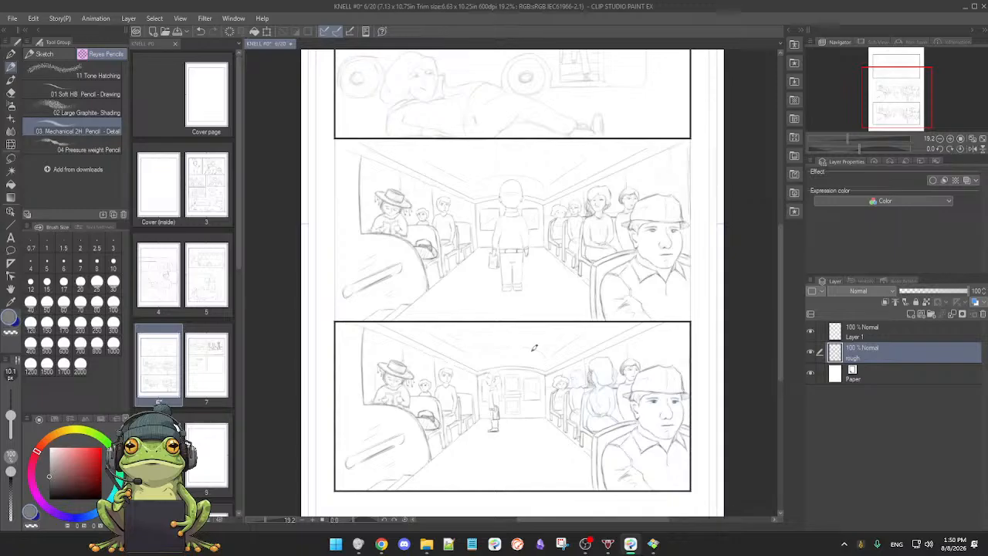
scroll(534, 348, up, 3)
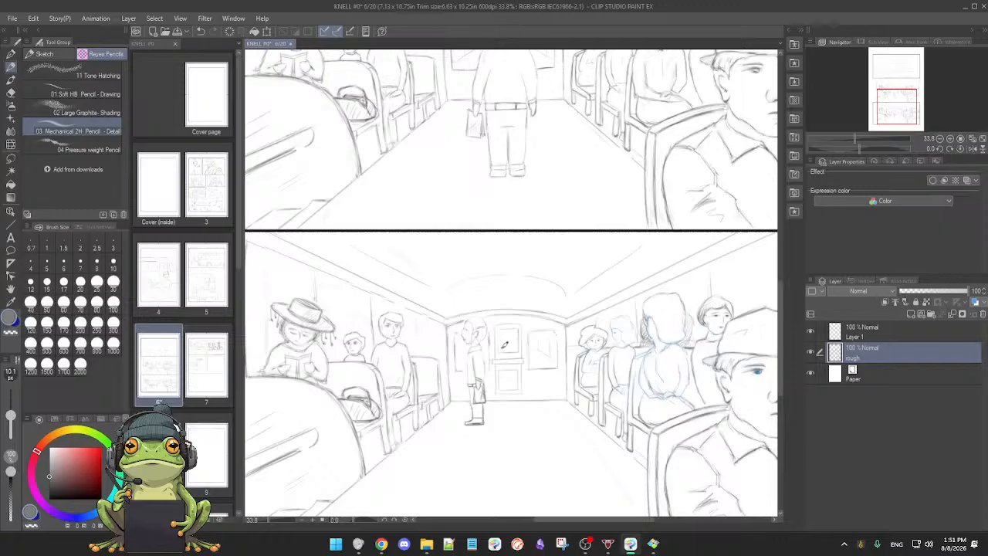
scroll(504, 349, down, 3)
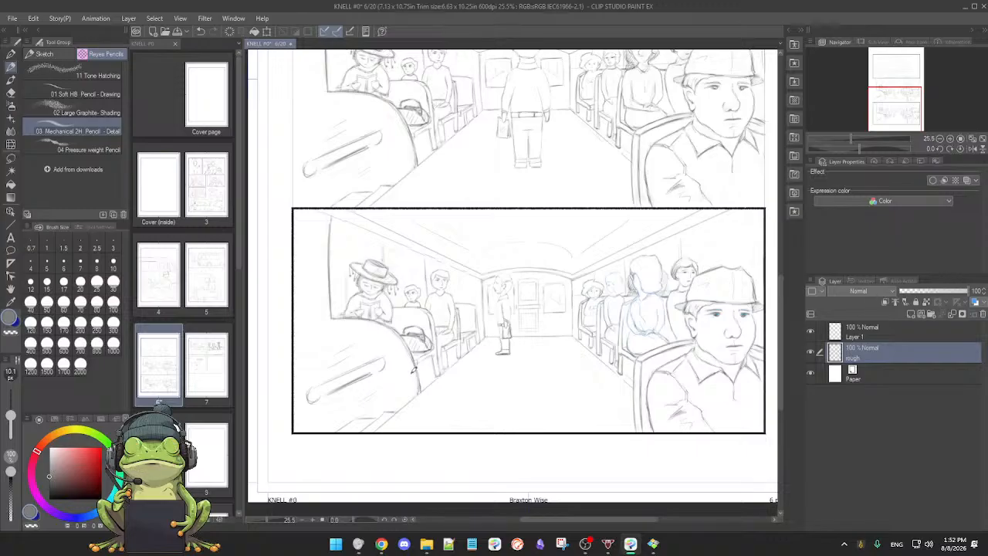
scroll(504, 357, up, 5)
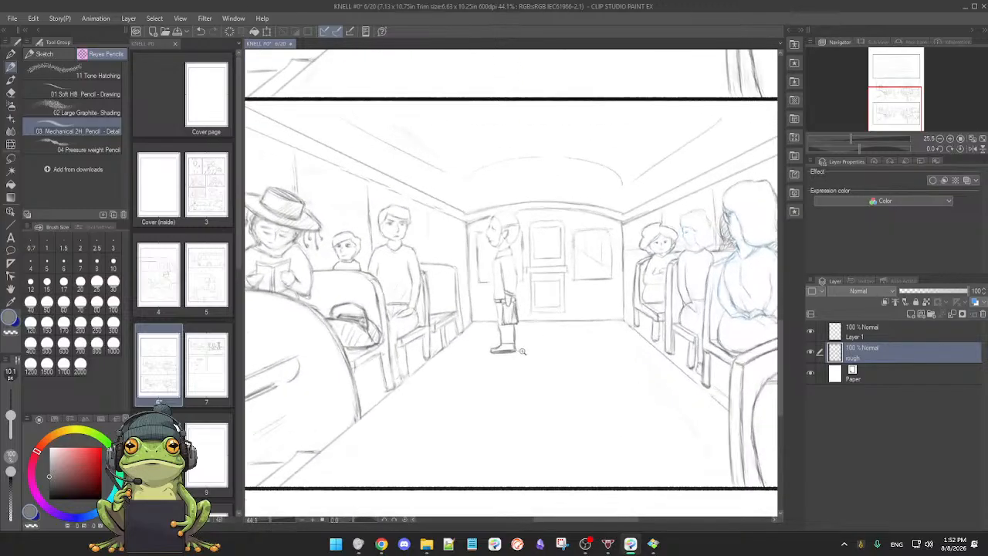
scroll(525, 373, up, 2)
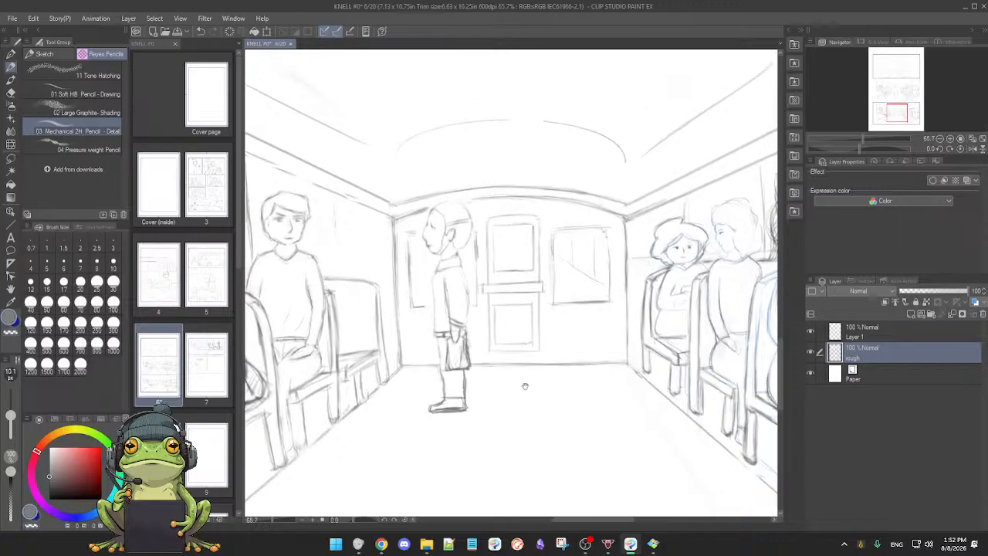
scroll(523, 374, up, 2)
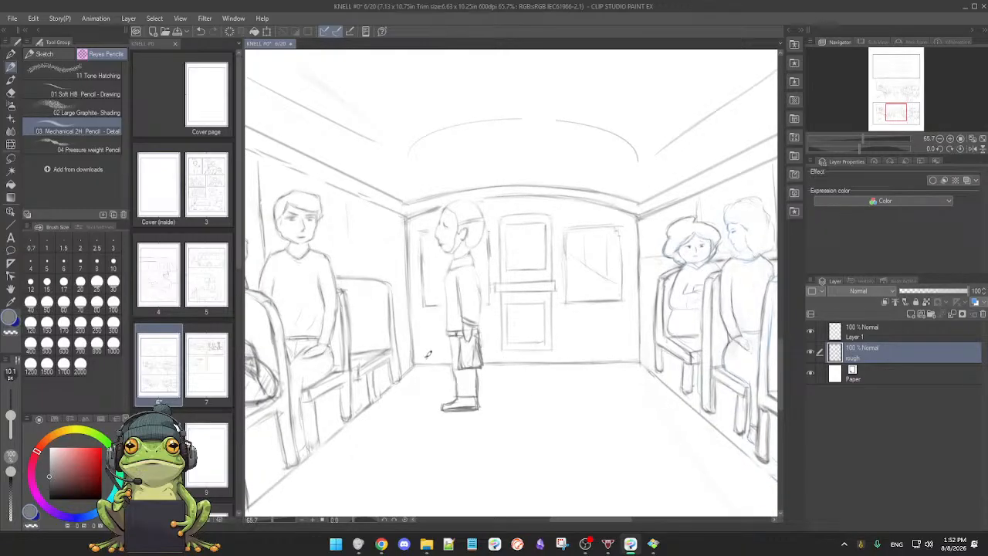
scroll(431, 353, up, 2)
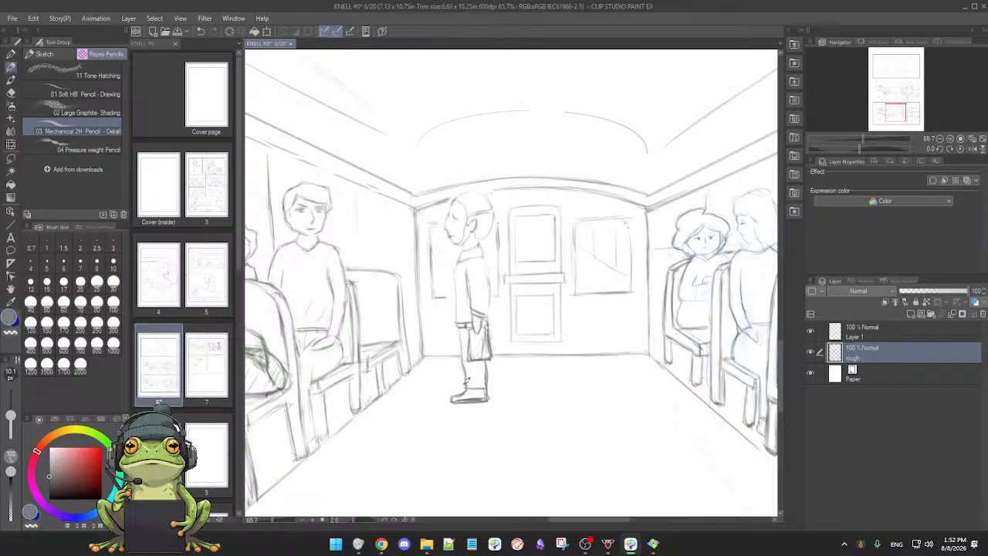
key(e)
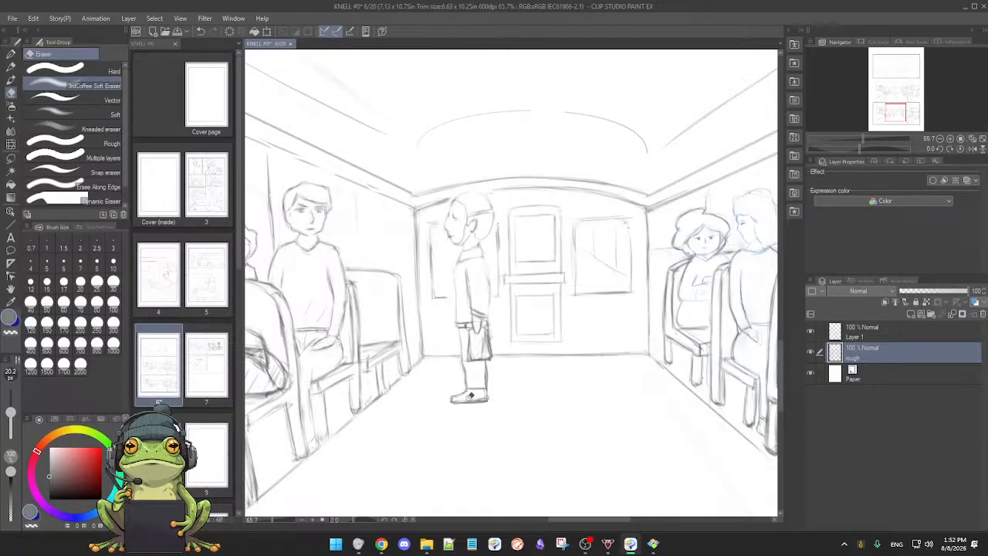
key(p)
key(e)
key(p)
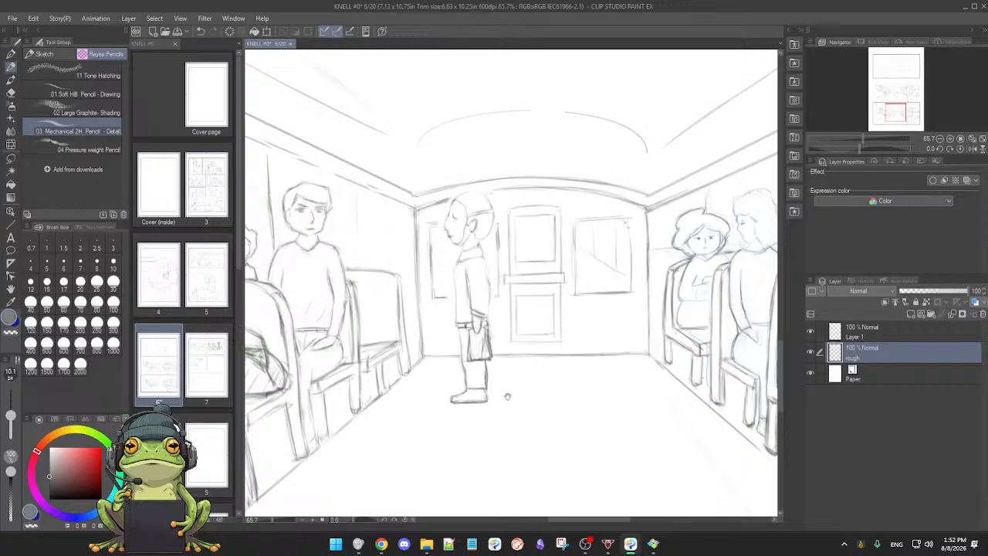
Step: Clean up the standing man's jacket, sleeve cuff and hand above the bag, alternating between soft eraser and mechanical pencil
scroll(506, 394, down, 3)
scroll(508, 391, up, 2)
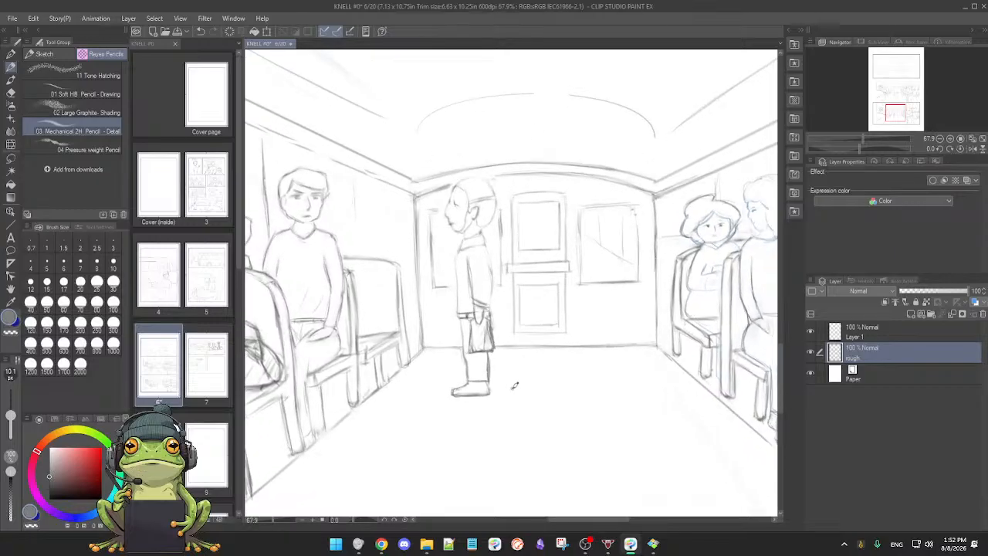
drag(512, 369, 510, 378)
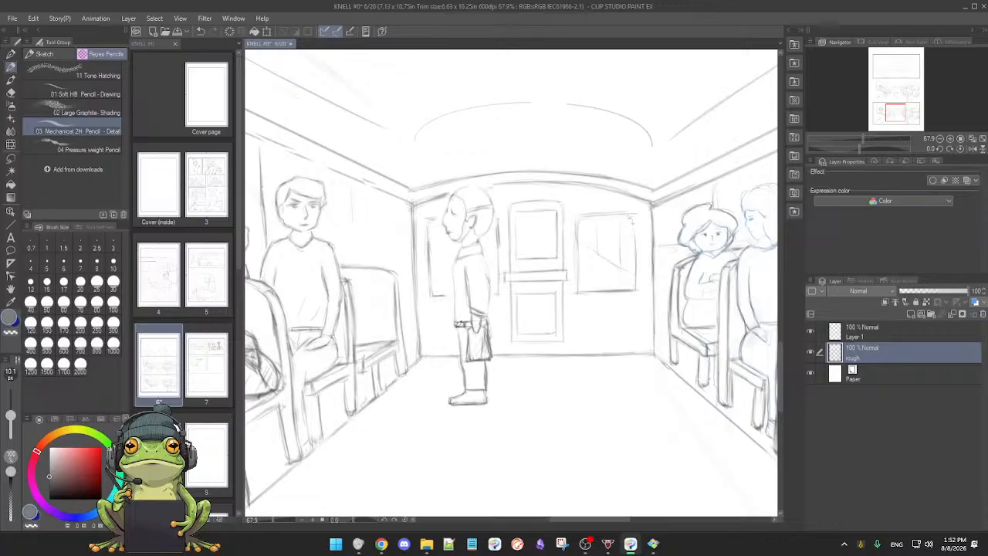
key(e)
drag(476, 316, 477, 318)
key(p)
scroll(534, 350, up, 1)
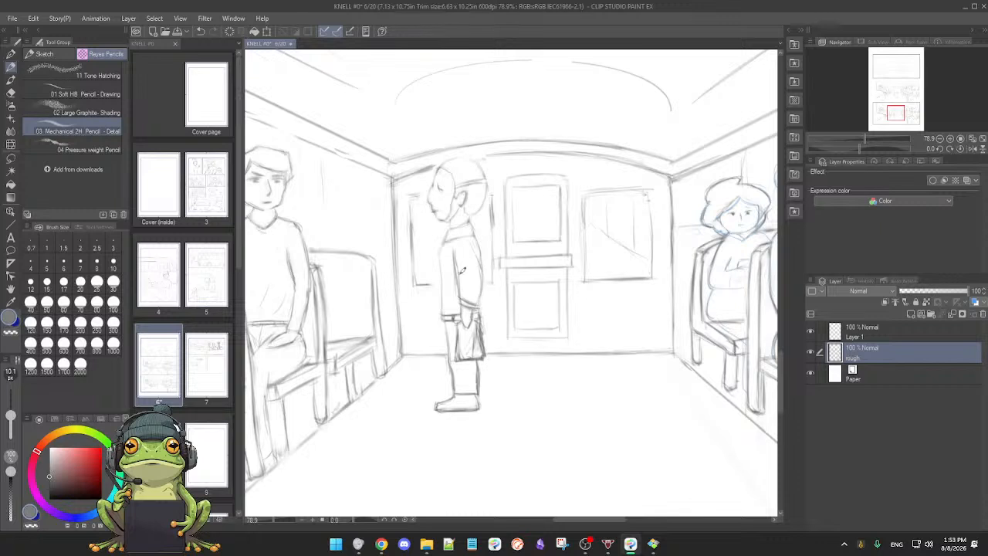
key(e)
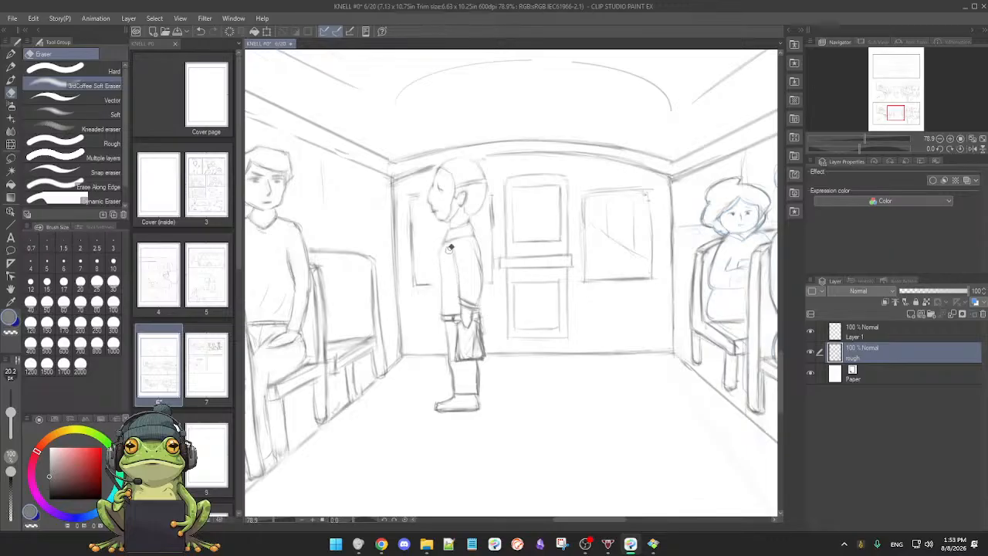
key(p)
scroll(520, 287, down, 1)
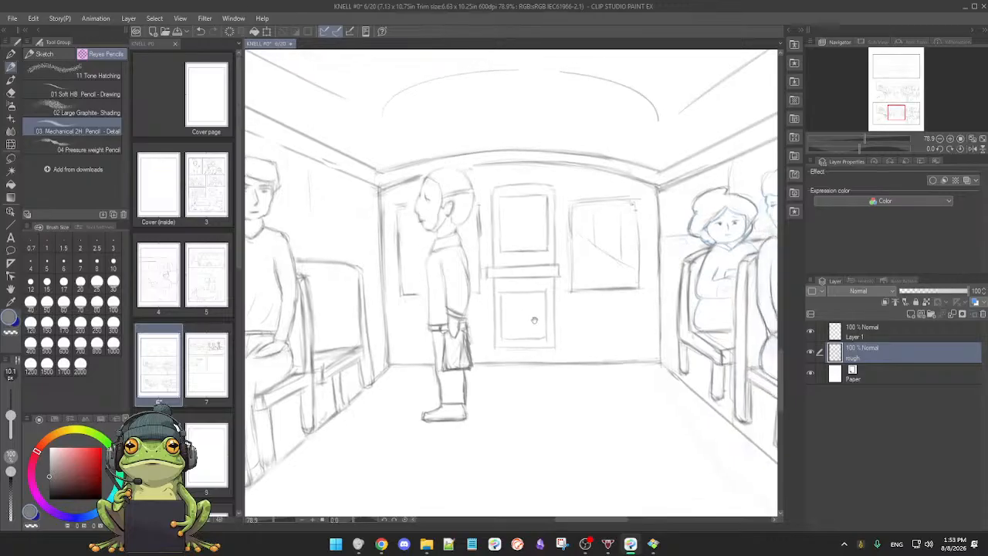
Step: Lasso the left-hand seats and passengers in the lowest bus panel, stretch them slightly wider towards the rear wall, and deselect
scroll(529, 338, down, 1)
scroll(530, 338, down, 1)
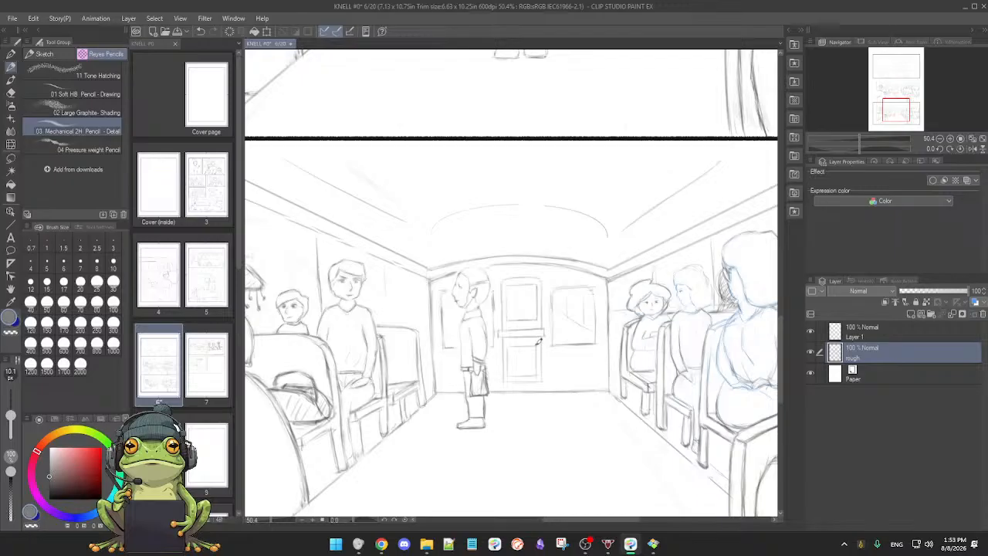
scroll(517, 376, down, 5)
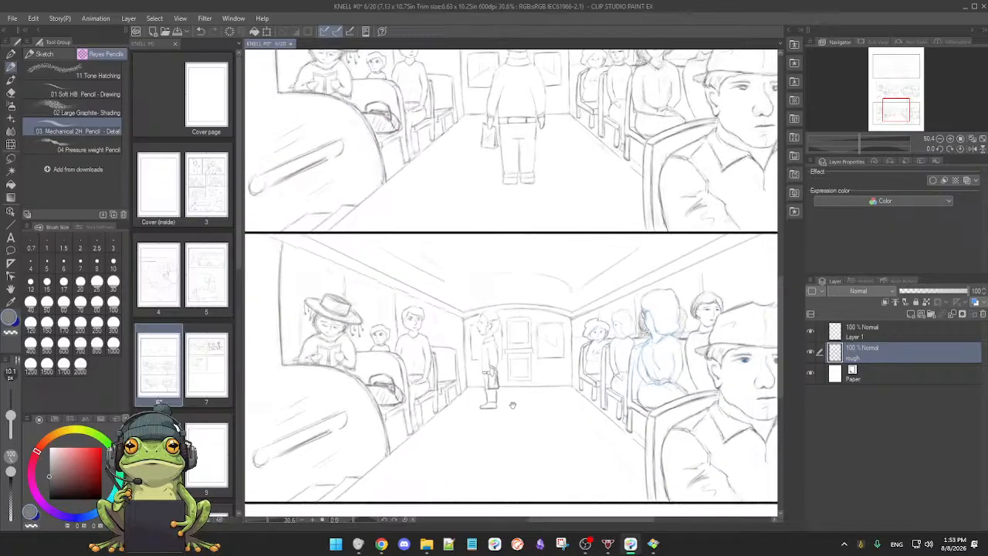
drag(514, 423, 520, 383)
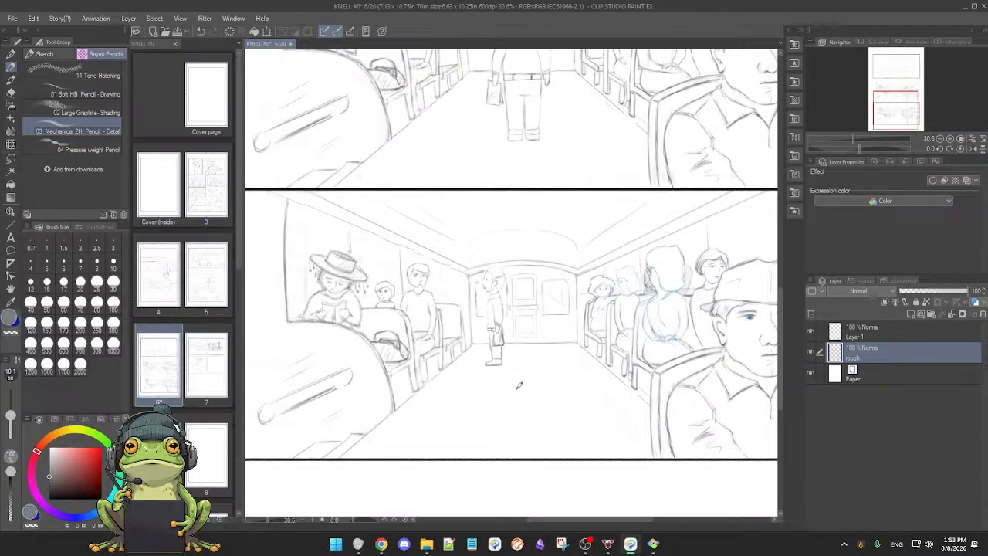
scroll(513, 389, down, 2)
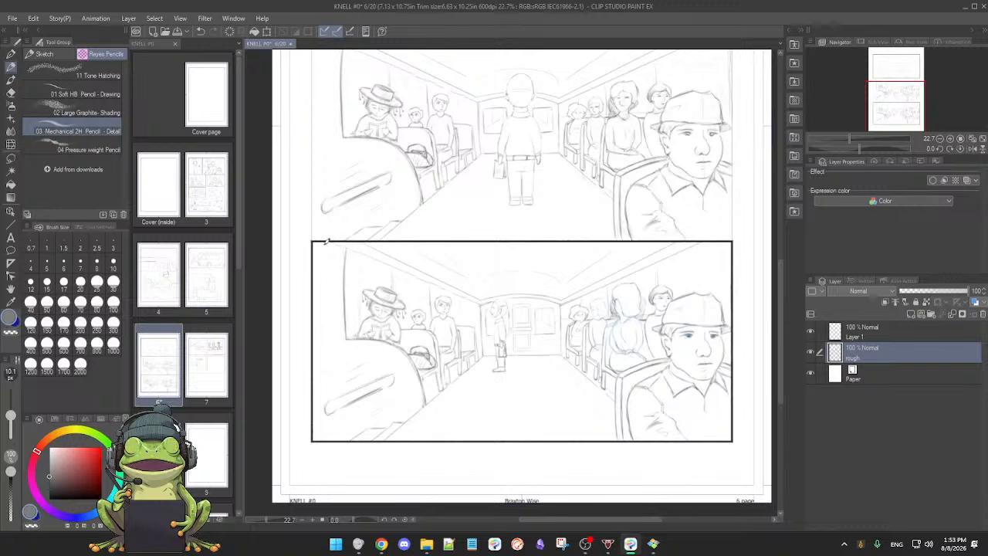
key(m)
mouse_move(351, 454)
mouse_down()
mouse_move(408, 432)
mouse_move(484, 357)
mouse_move(476, 282)
mouse_move(387, 240)
mouse_move(329, 236)
mouse_move(320, 245)
mouse_move(326, 443)
mouse_up()
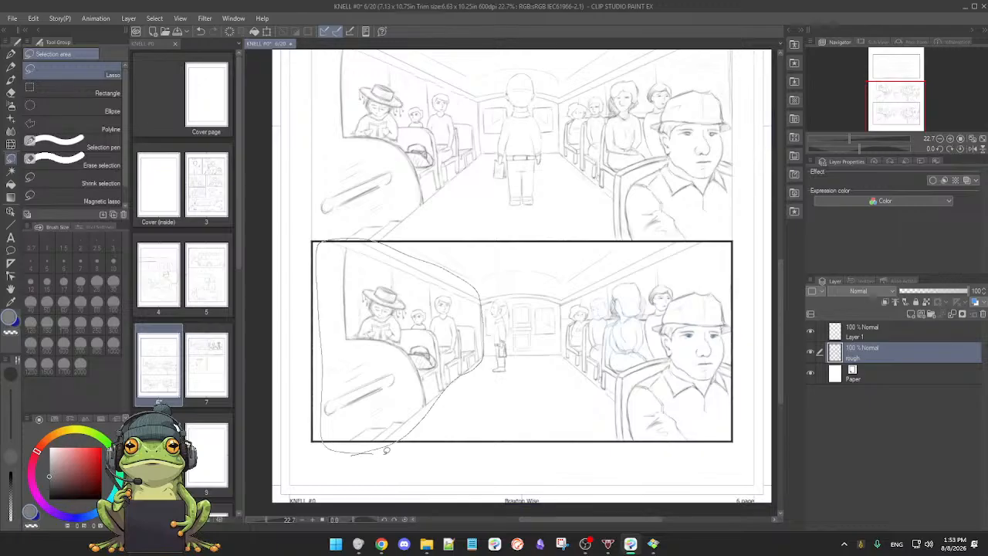
drag(385, 450, 386, 450)
key(p)
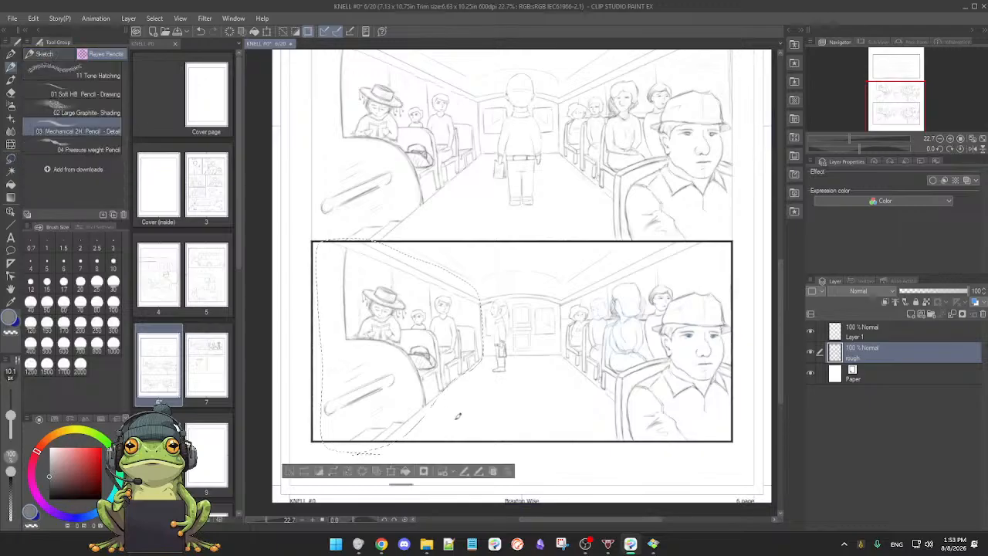
click(391, 473)
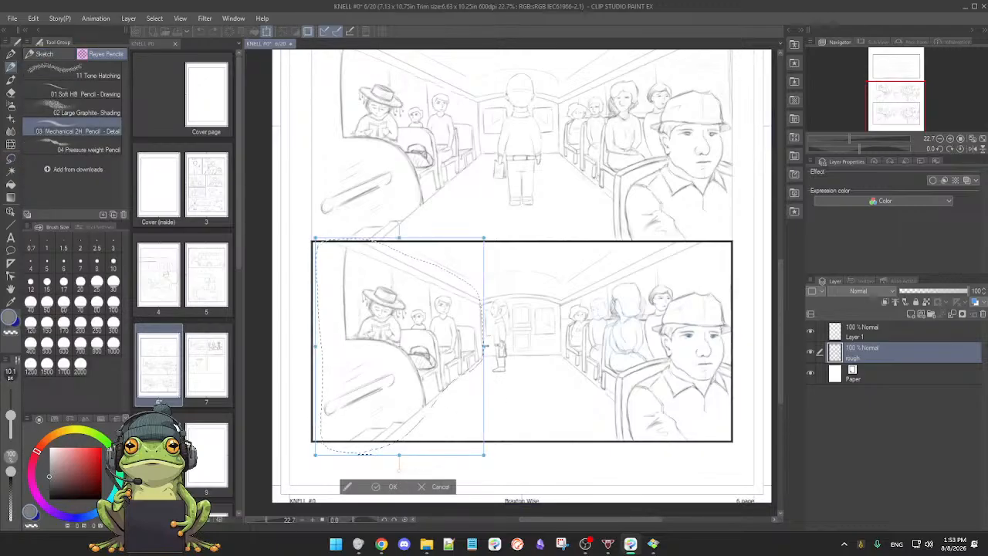
mouse_move(484, 346)
mouse_down()
mouse_move(501, 348)
mouse_move(483, 348)
mouse_move(493, 346)
mouse_up()
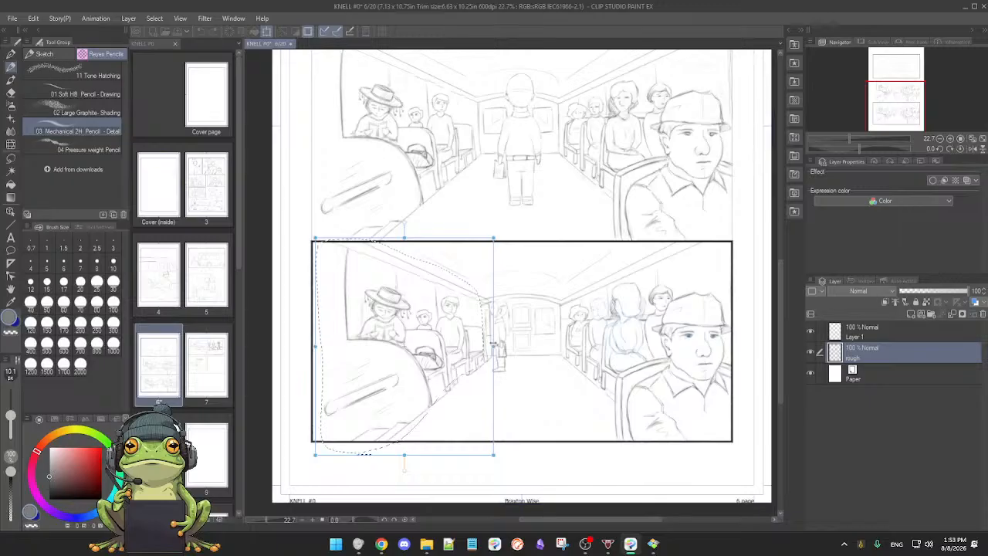
mouse_move(493, 346)
mouse_down()
mouse_move(474, 346)
mouse_move(494, 345)
mouse_up()
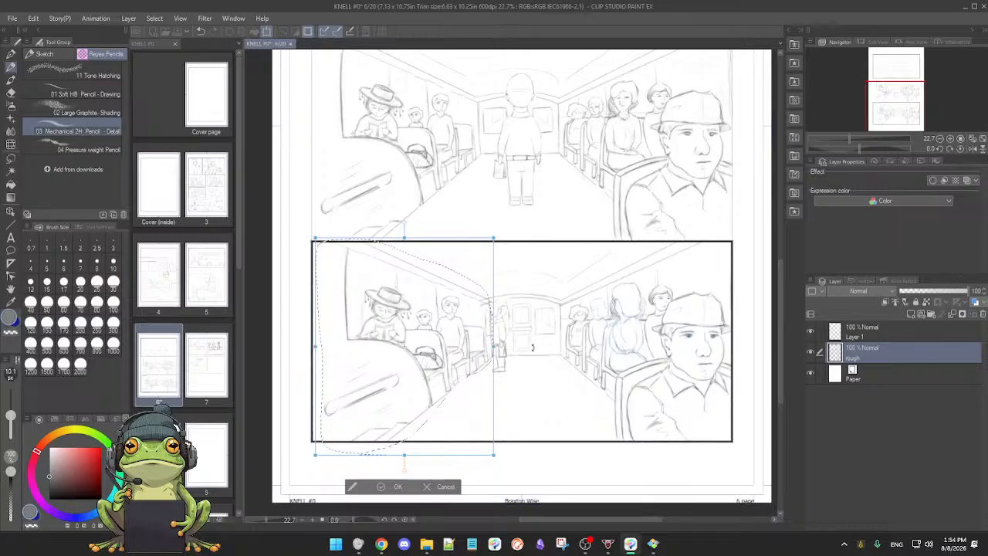
click(385, 488)
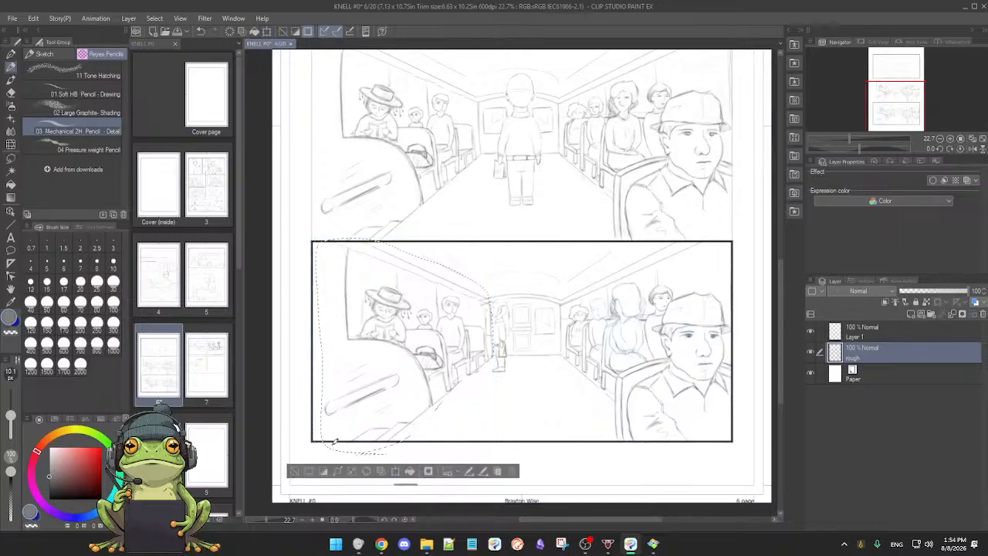
click(295, 470)
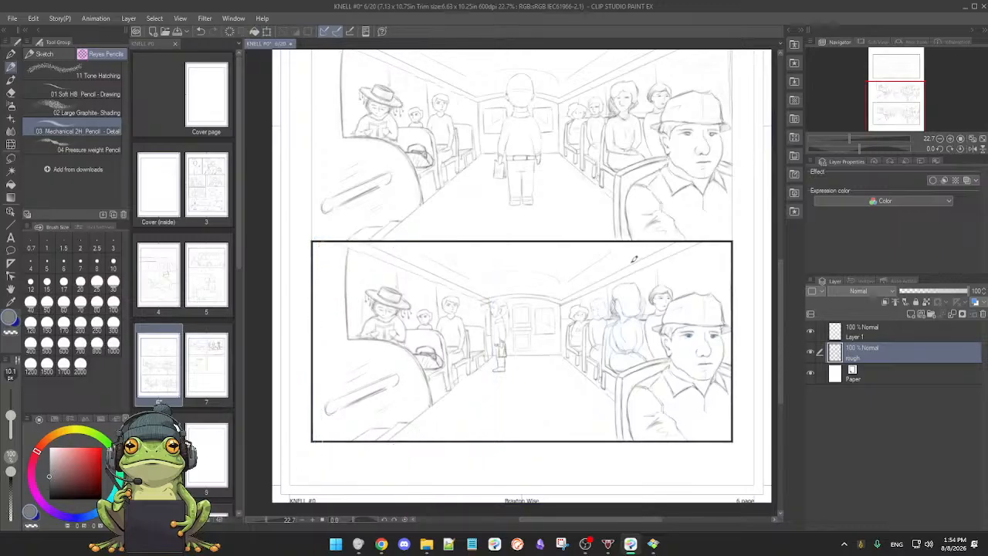
key(m)
mouse_move(667, 240)
mouse_down()
mouse_move(598, 258)
mouse_move(563, 291)
mouse_move(555, 368)
mouse_move(582, 420)
mouse_move(641, 450)
mouse_move(712, 444)
mouse_move(751, 422)
mouse_move(764, 354)
mouse_move(754, 291)
mouse_move(735, 242)
mouse_move(673, 230)
mouse_move(639, 247)
mouse_up()
key(p)
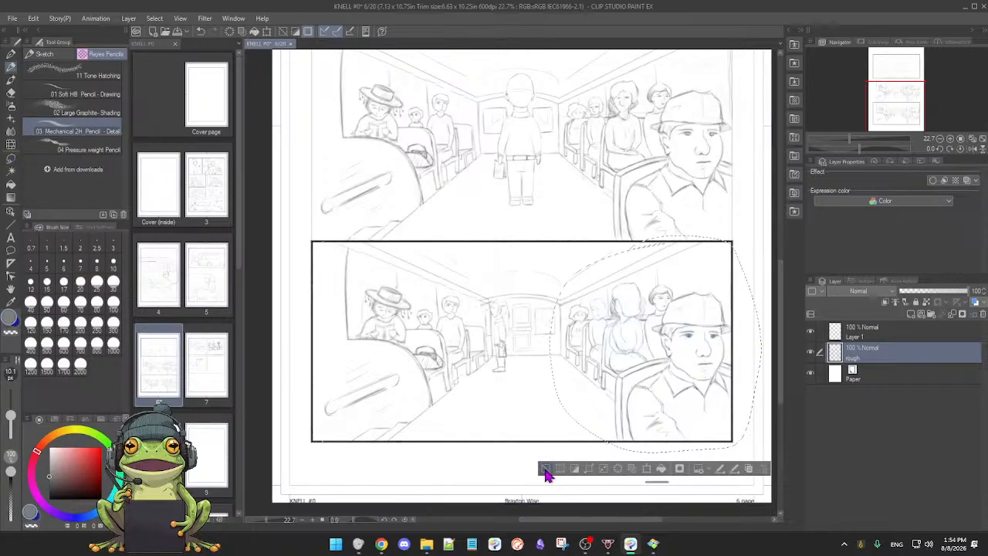
click(545, 469)
Step: Lasso the right-hand seats, passengers and capped man in the lowest bus panel, stretch them wider towards the rear door, and deselect
key(m)
mouse_move(566, 290)
mouse_down()
mouse_move(556, 359)
mouse_move(608, 434)
mouse_move(664, 457)
mouse_move(744, 438)
mouse_up()
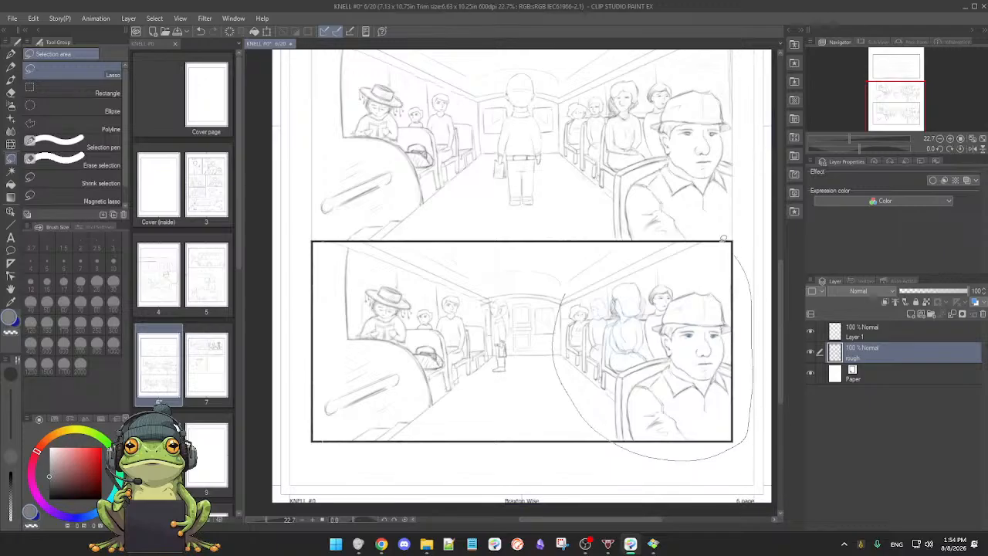
drag(640, 233, 639, 236)
key(p)
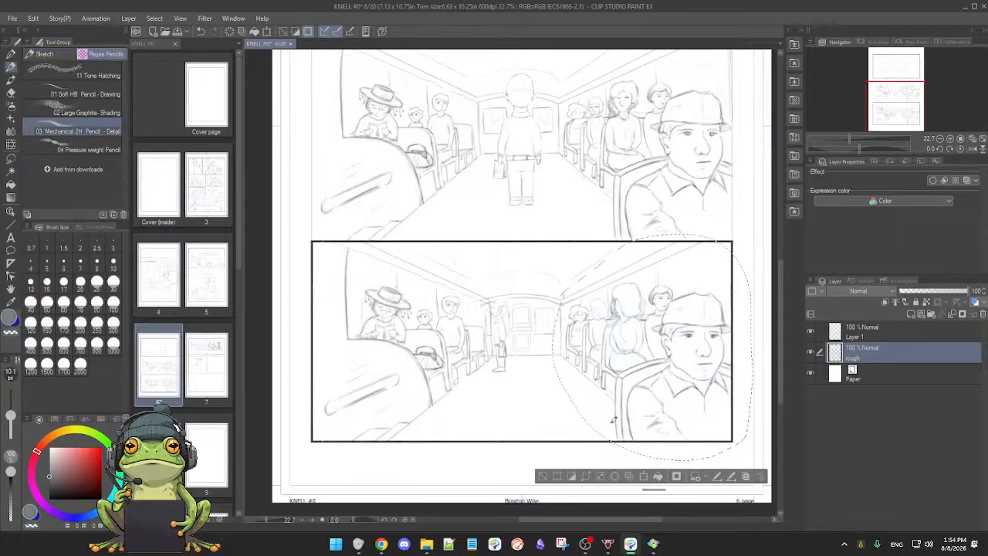
click(641, 478)
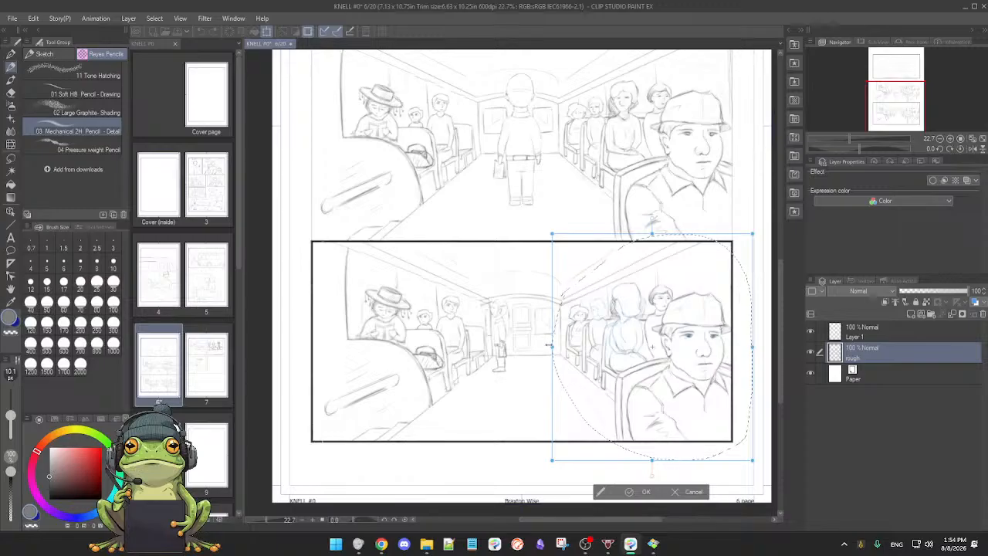
drag(550, 346, 535, 348)
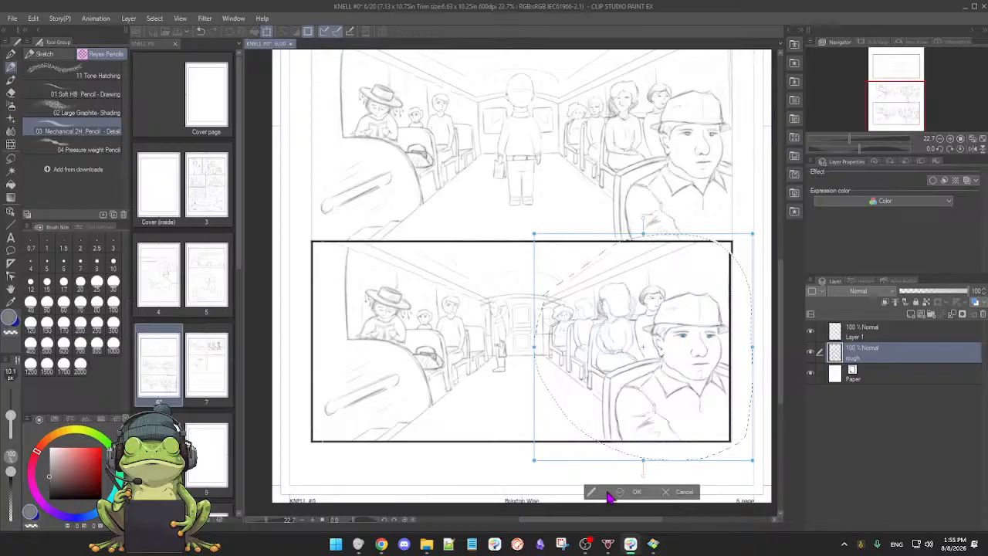
click(617, 493)
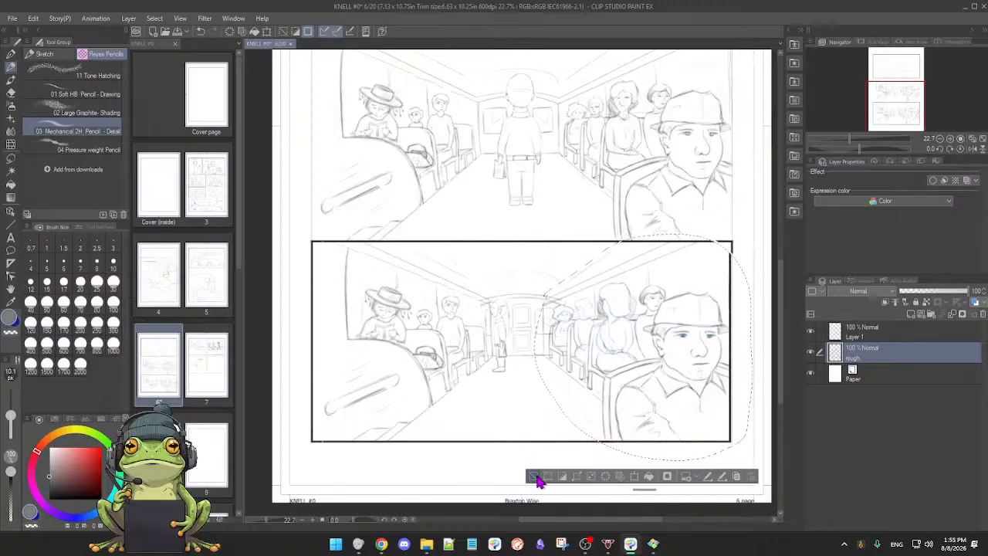
click(542, 477)
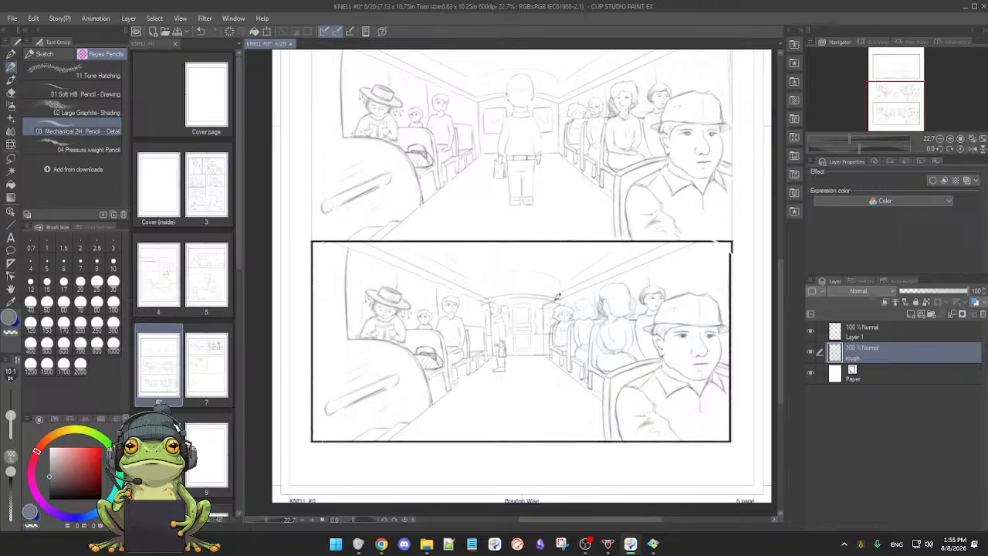
Step: Lasso the right-hand seated passengers behind the capped man in the lowest bus panel and try shifting them slightly towards the rear door
key(m)
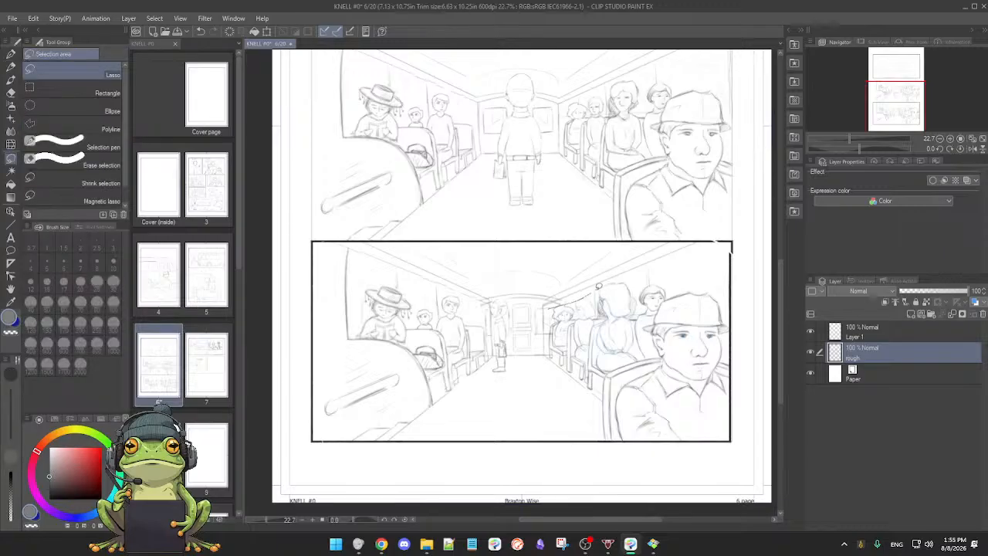
mouse_move(672, 278)
mouse_down()
mouse_move(649, 348)
mouse_move(605, 368)
mouse_move(591, 392)
mouse_move(570, 393)
mouse_move(557, 377)
mouse_move(554, 307)
mouse_up()
key(p)
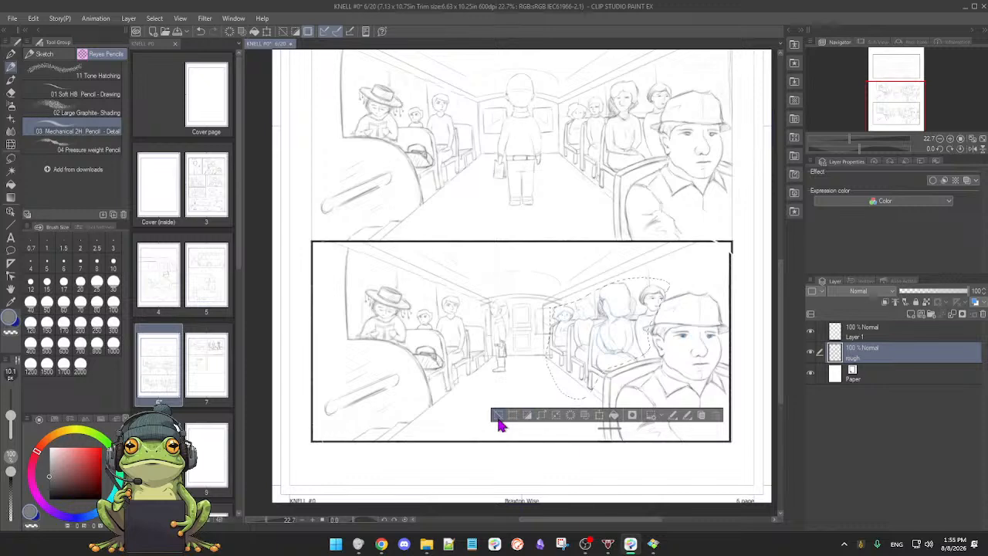
click(602, 418)
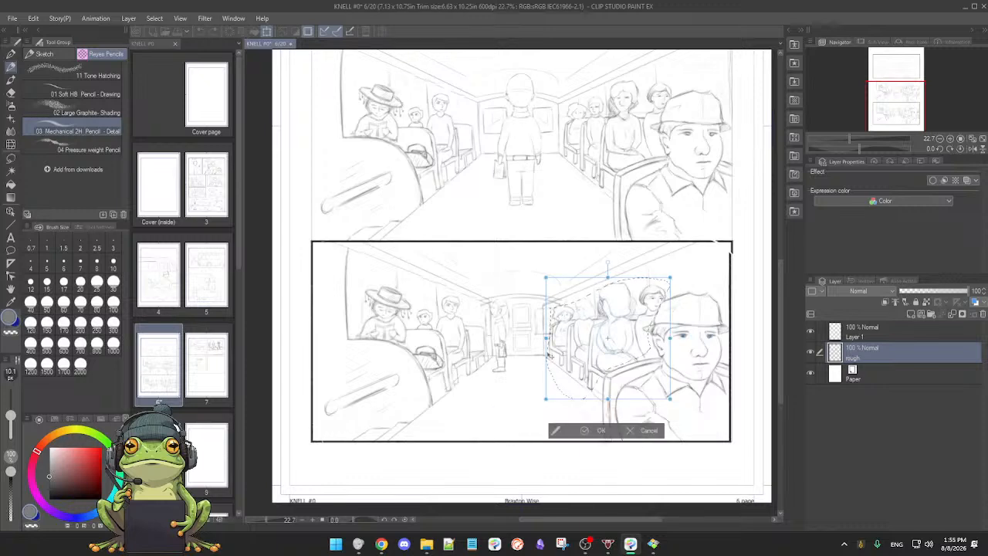
mouse_move(583, 348)
mouse_down()
mouse_move(567, 351)
mouse_move(580, 353)
mouse_up()
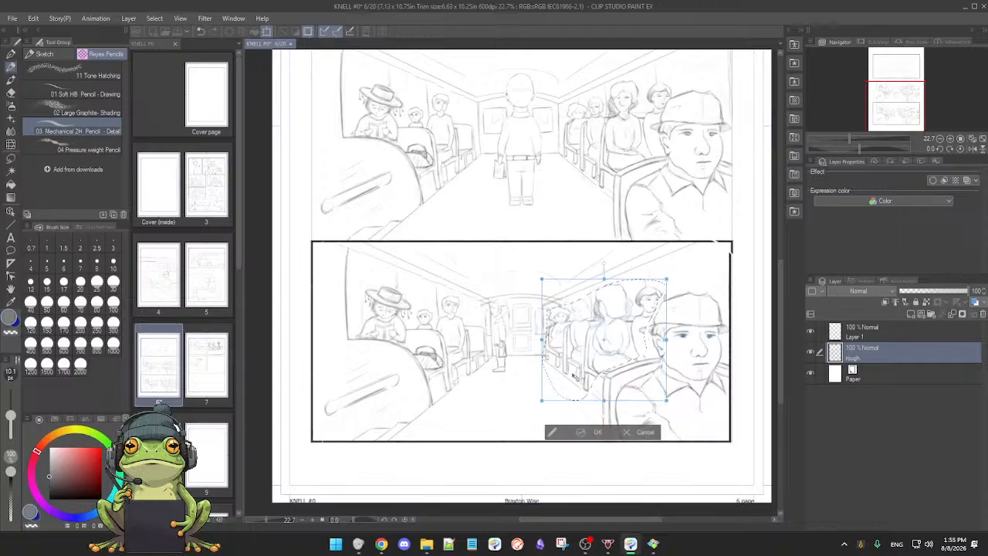
click(638, 434)
mouse_move(619, 437)
mouse_down()
mouse_move(609, 243)
mouse_move(619, 441)
mouse_up()
Step: Undo the recent stretches of the right-hand and left-hand seat rows in the lowest bus panel
key(ctrl+z)
key(ctrl+z)
key(ctrl+z)
key(ctrl+z)
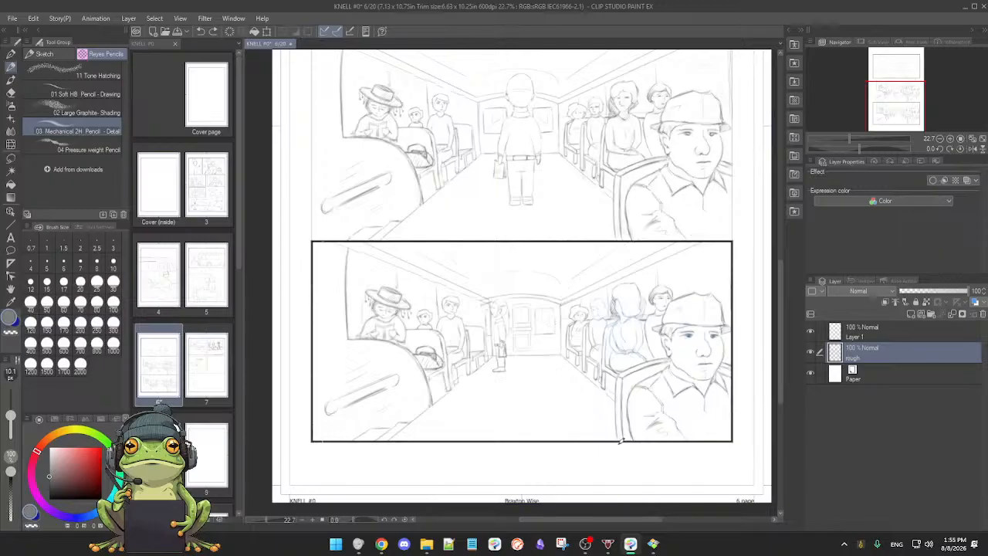
key(ctrl+z)
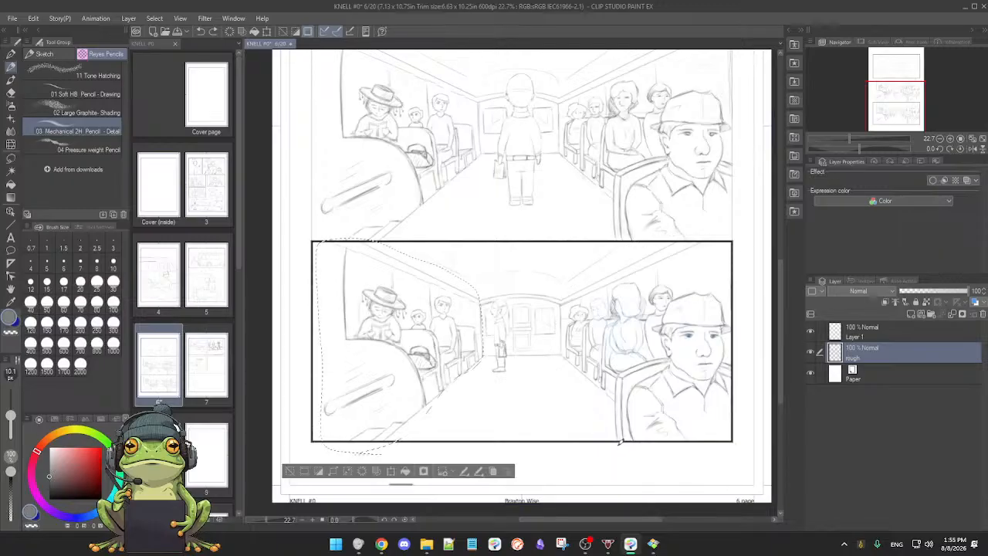
key(ctrl+z)
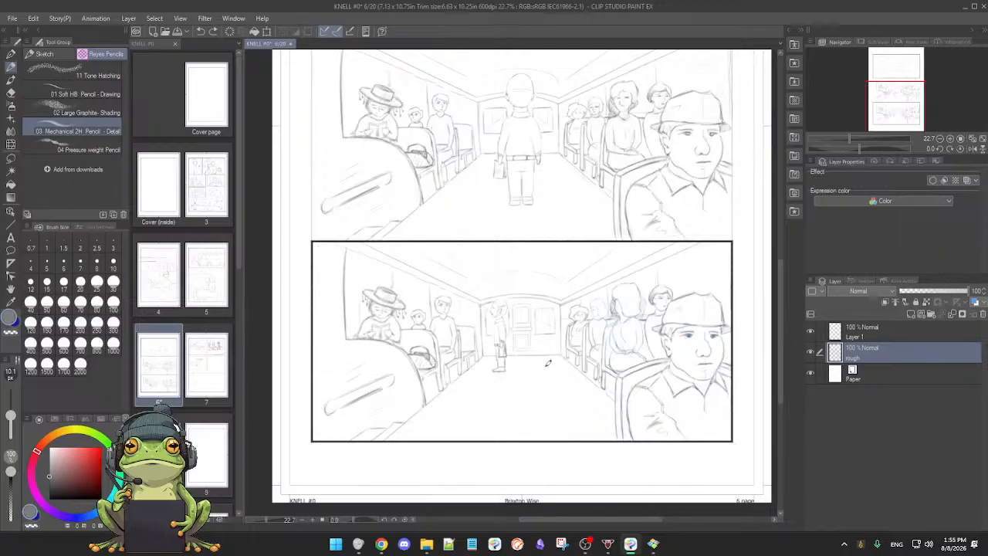
Step: Lasso the lowest panel's left border, seats and passengers, shift them inward towards the rear door, narrow them slightly, and deselect
scroll(553, 378, down, 3)
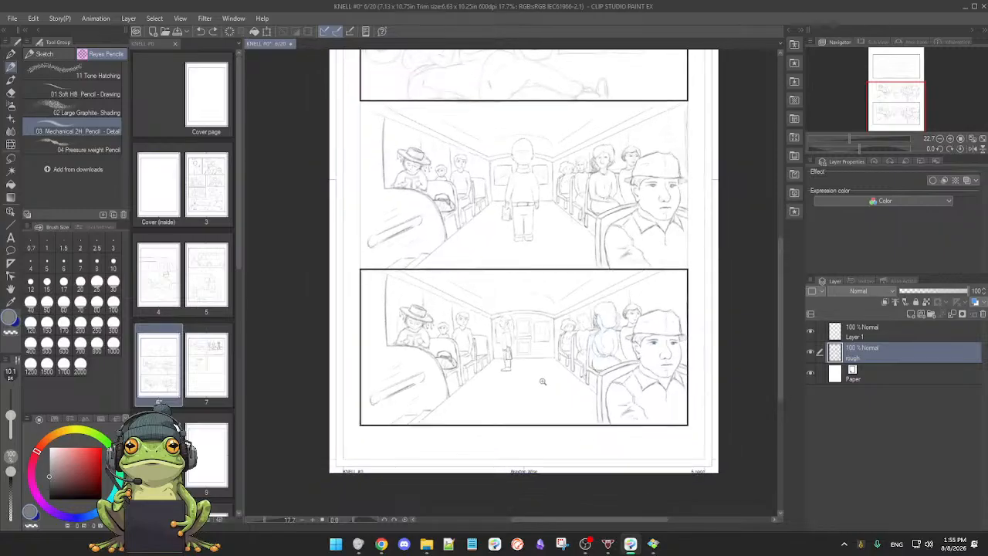
drag(544, 384, 548, 389)
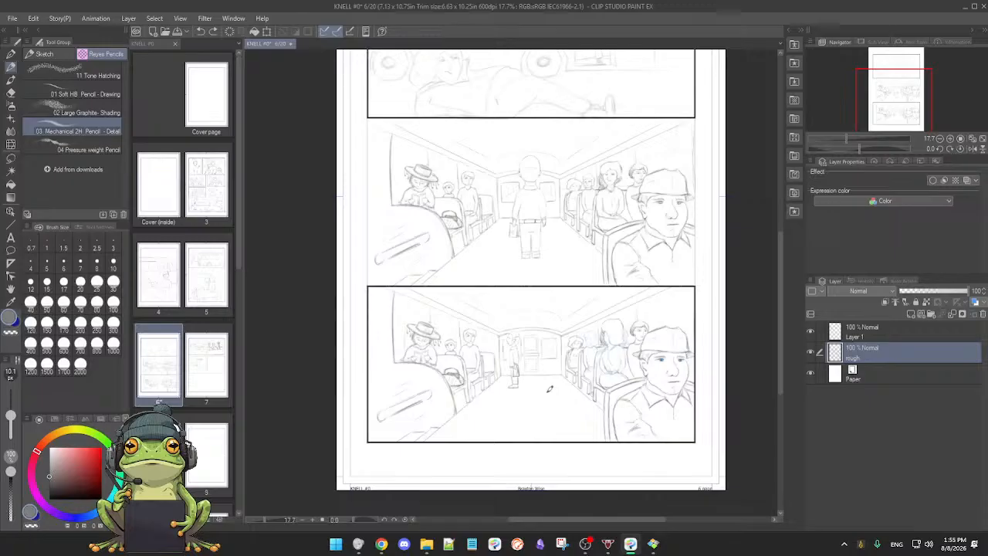
scroll(548, 392, down, 3)
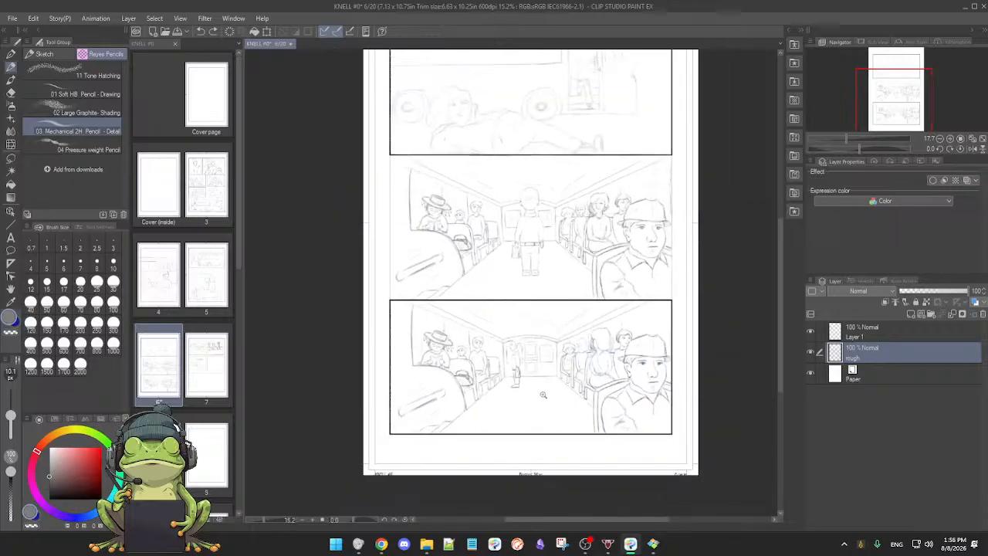
drag(541, 395, 544, 402)
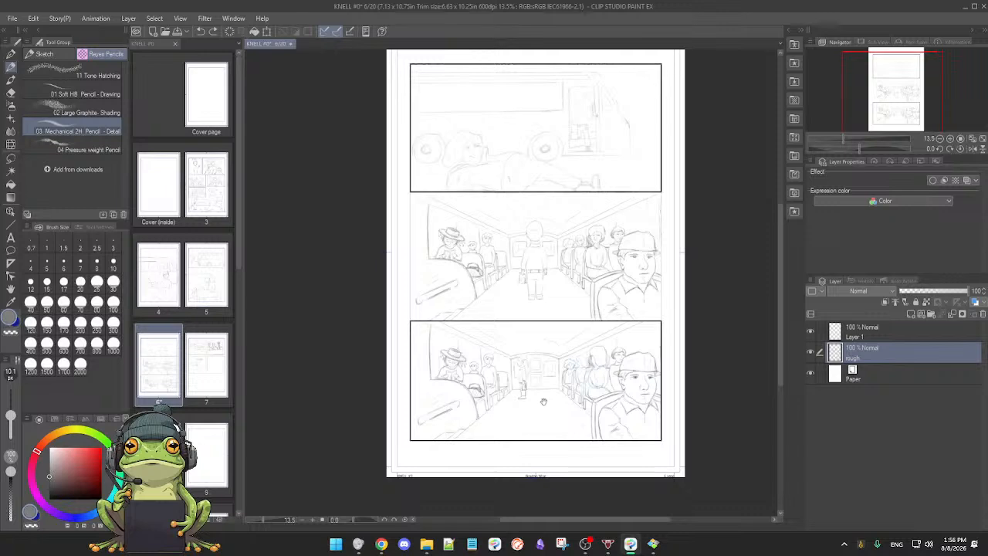
scroll(545, 403, up, 4)
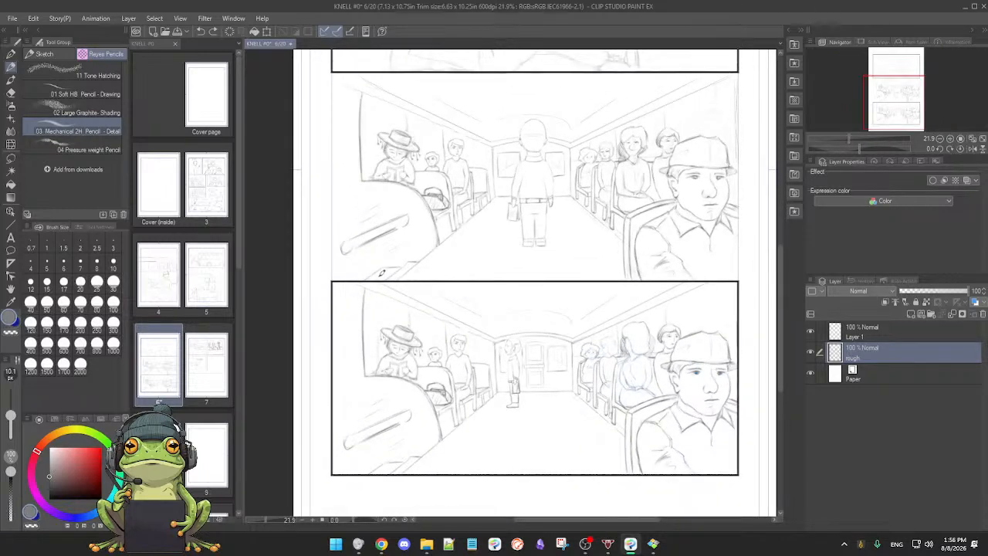
key(m)
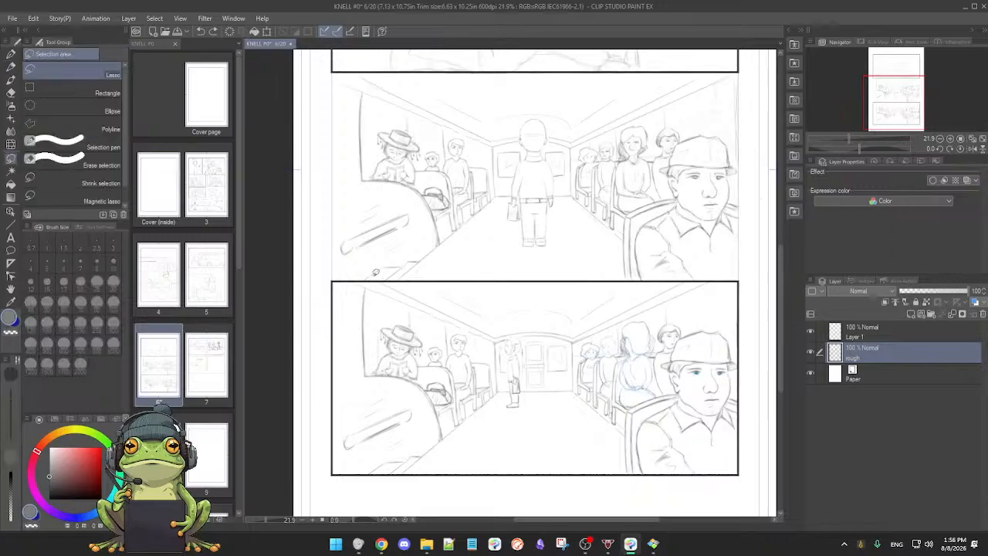
mouse_move(386, 282)
mouse_down()
mouse_move(488, 324)
mouse_move(504, 382)
mouse_move(483, 426)
mouse_move(402, 475)
mouse_move(366, 475)
mouse_move(337, 464)
mouse_move(325, 430)
mouse_move(324, 301)
mouse_move(342, 268)
mouse_move(407, 282)
mouse_up()
key(p)
click(400, 496)
drag(445, 435, 469, 433)
drag(524, 377, 501, 377)
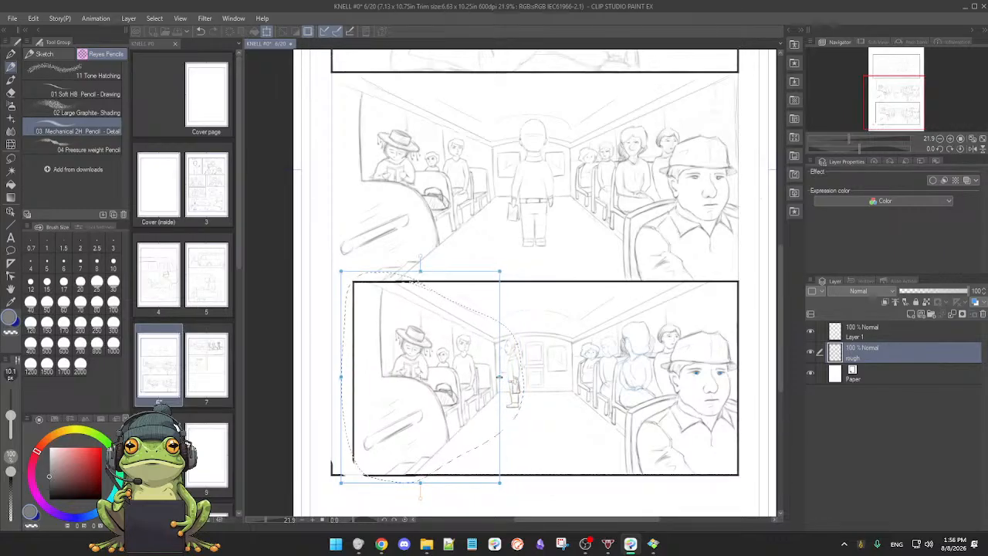
drag(457, 415, 472, 414)
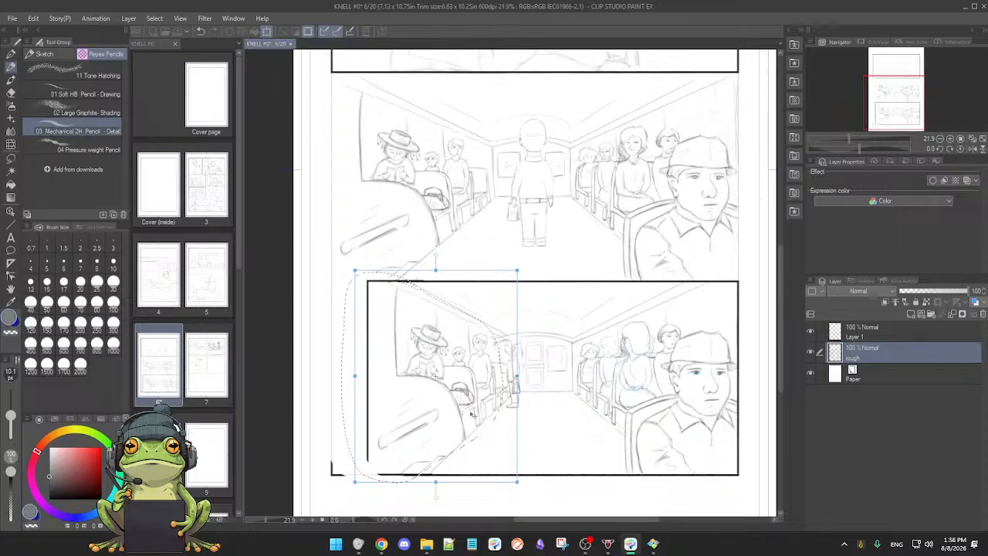
drag(471, 415, 474, 415)
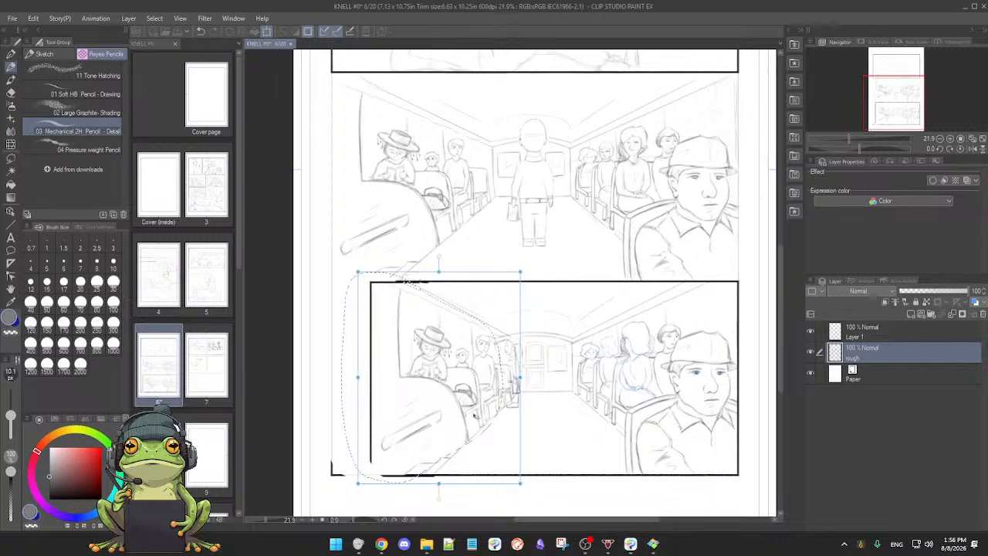
click(432, 508)
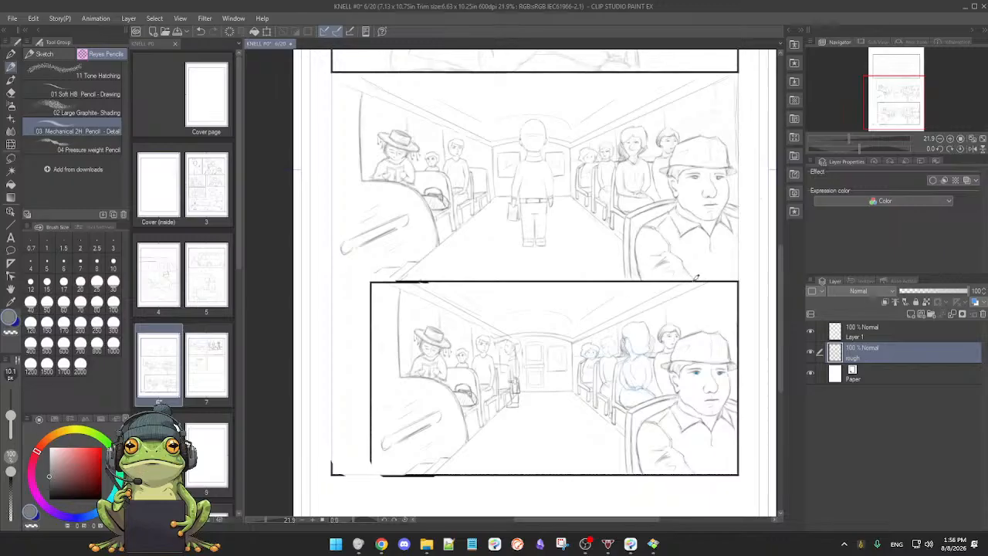
Step: Lasso the lowest panel's right border, seats and capped man, shift them inward towards the rear door, narrow them slightly, and deselect
key(m)
mouse_move(682, 282)
mouse_down()
mouse_move(579, 325)
mouse_move(570, 357)
mouse_move(579, 423)
mouse_move(602, 464)
mouse_move(633, 480)
mouse_move(740, 488)
mouse_move(752, 465)
mouse_move(760, 294)
mouse_move(735, 266)
mouse_move(703, 266)
mouse_move(671, 281)
mouse_up()
key(p)
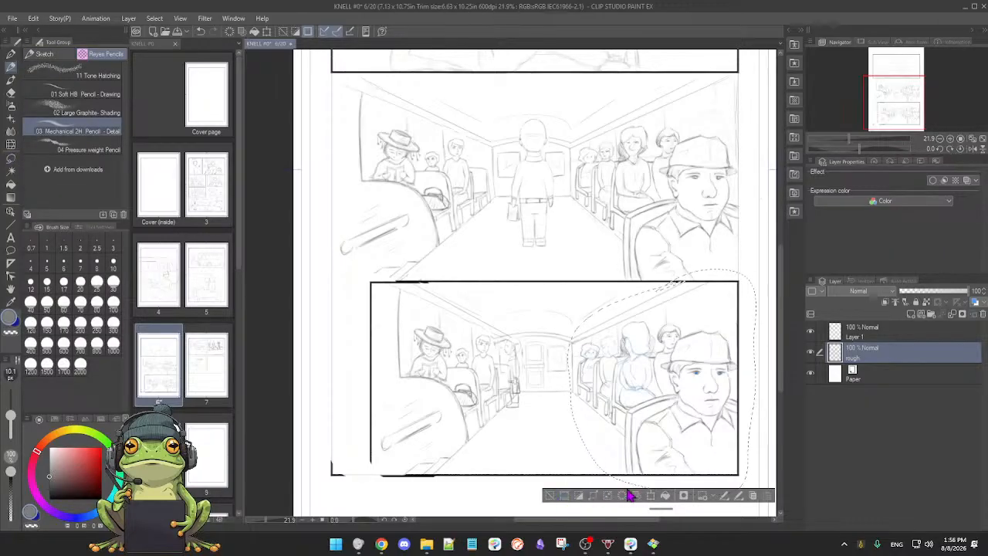
click(652, 496)
drag(652, 452, 621, 448)
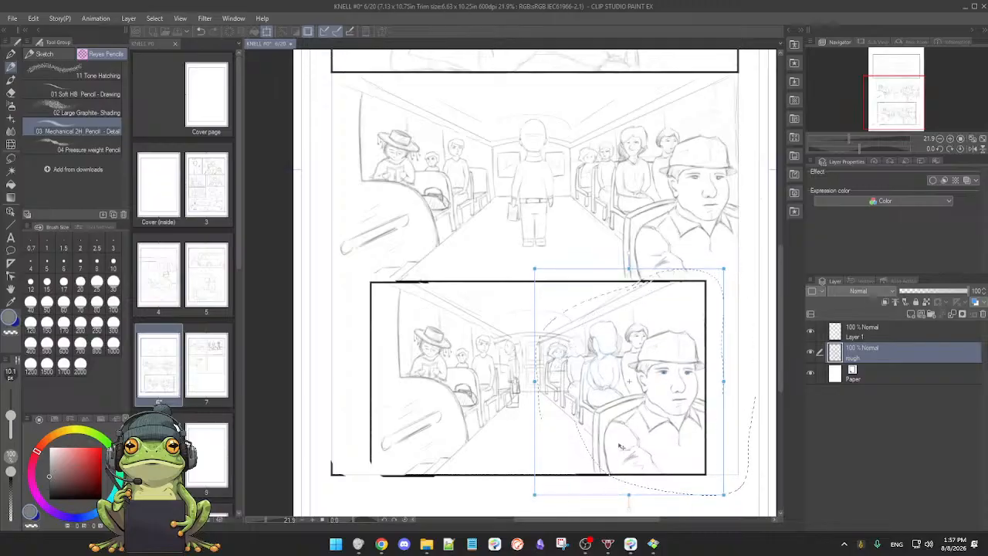
drag(534, 381, 544, 381)
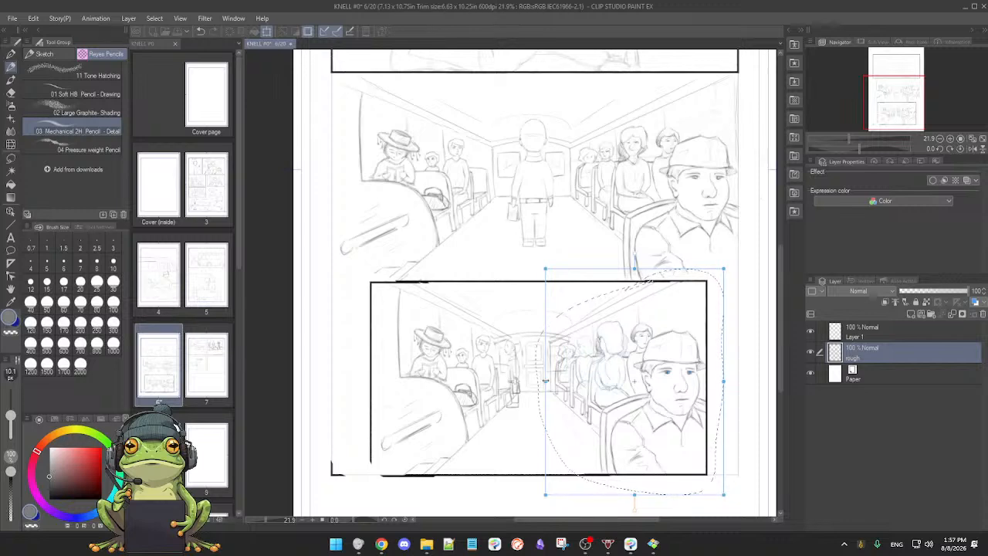
click(613, 512)
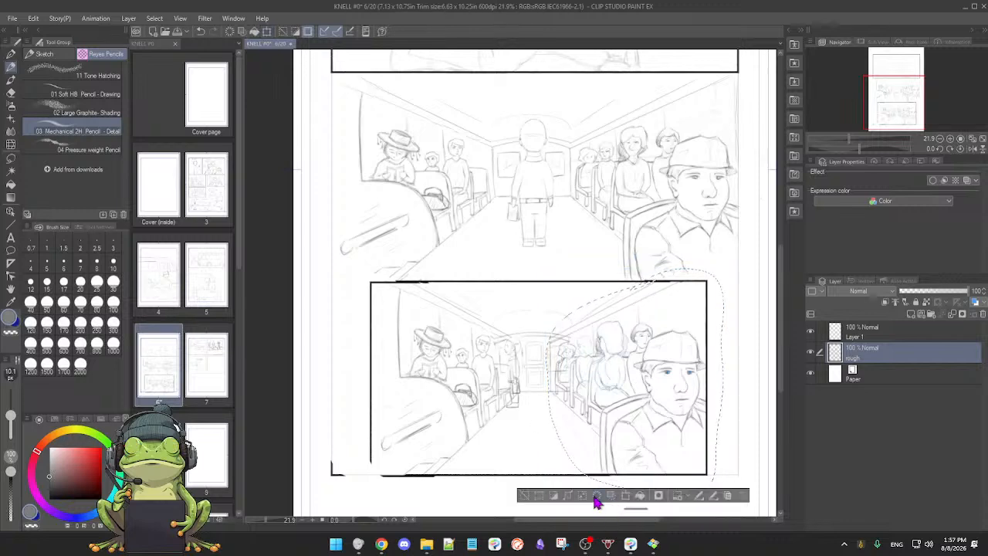
click(524, 495)
Step: Examine the lowest bus panel's composition and seat spacing against the panel above, both across the whole page and close up
scroll(542, 449, down, 2)
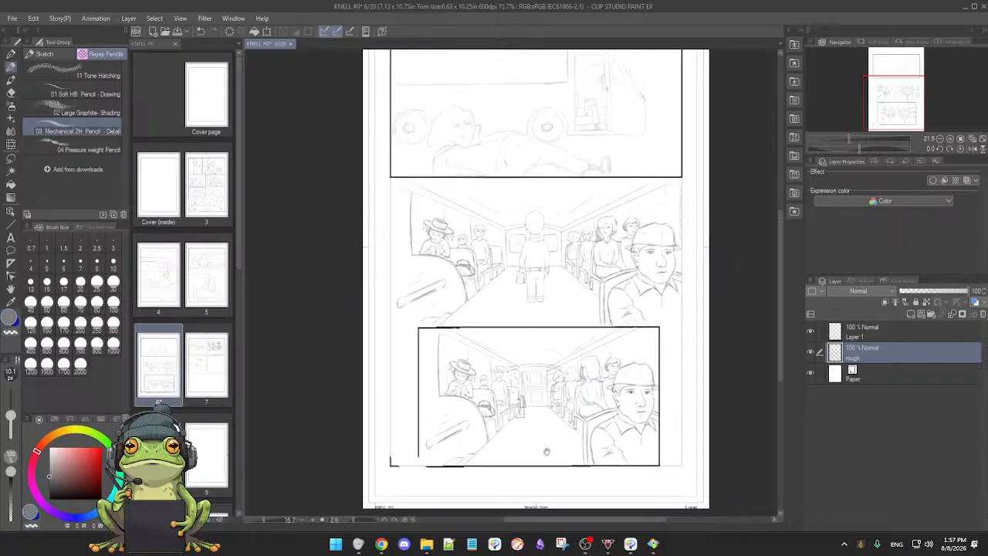
drag(543, 449, 538, 407)
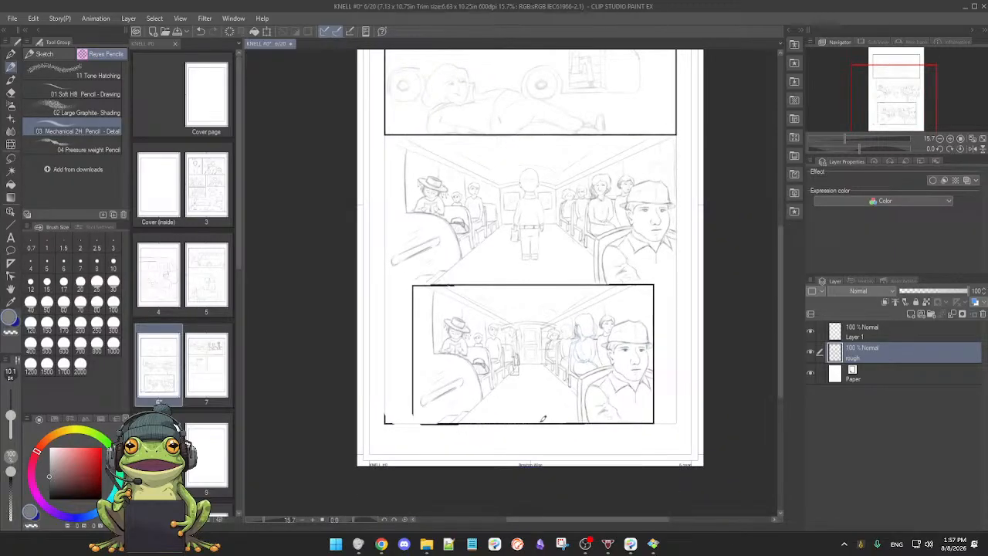
drag(557, 409, 551, 416)
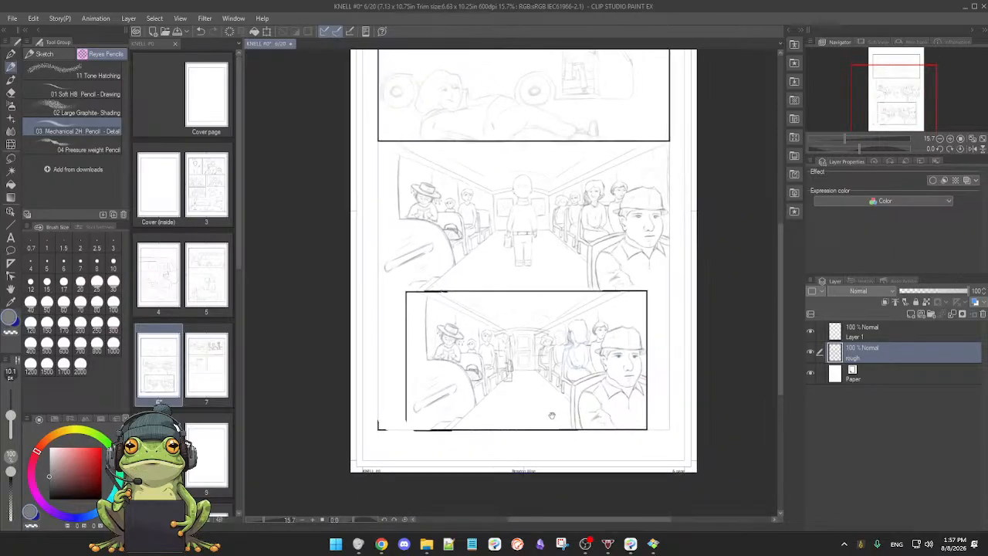
scroll(551, 416, up, 1)
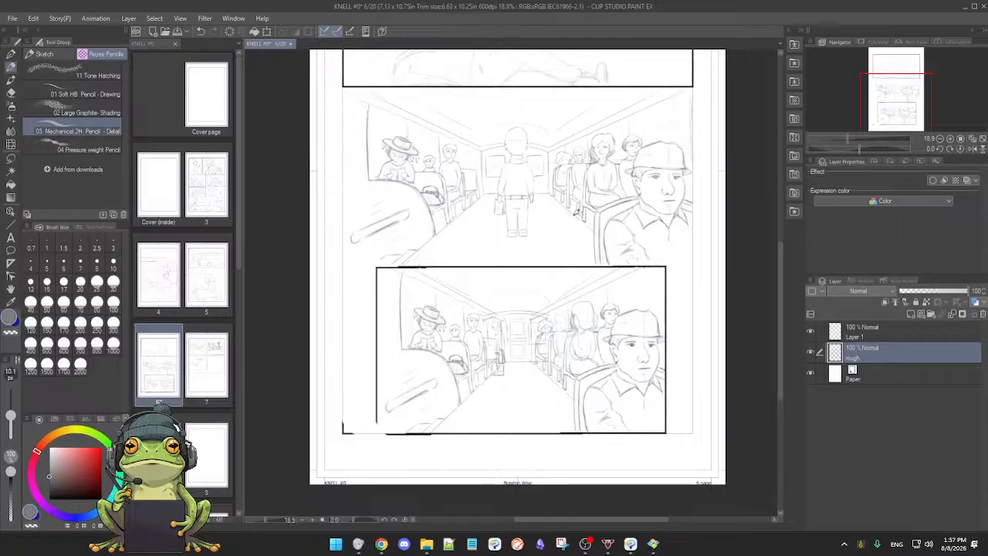
scroll(617, 247, down, 2)
drag(605, 194, 588, 300)
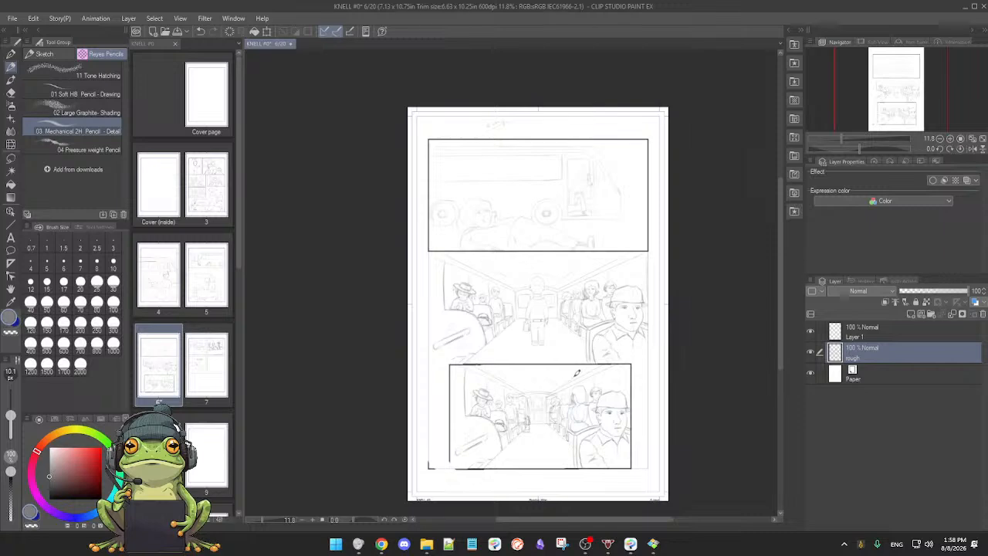
scroll(577, 374, up, 4)
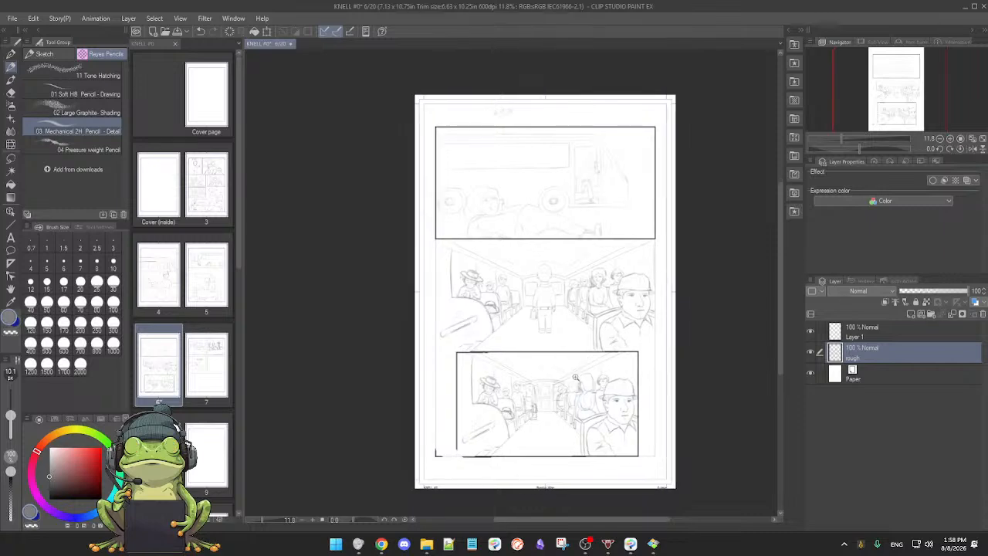
drag(572, 434, 574, 359)
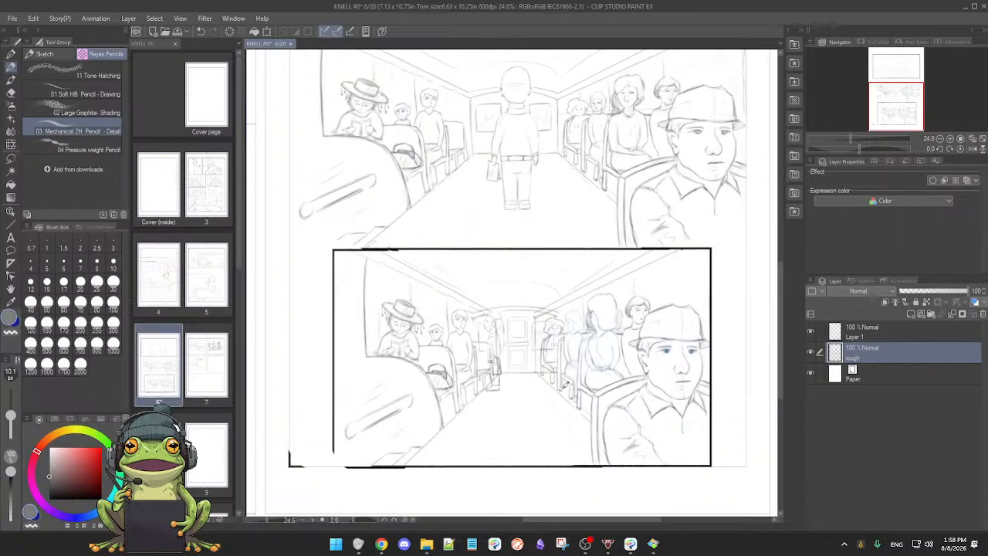
scroll(548, 393, up, 4)
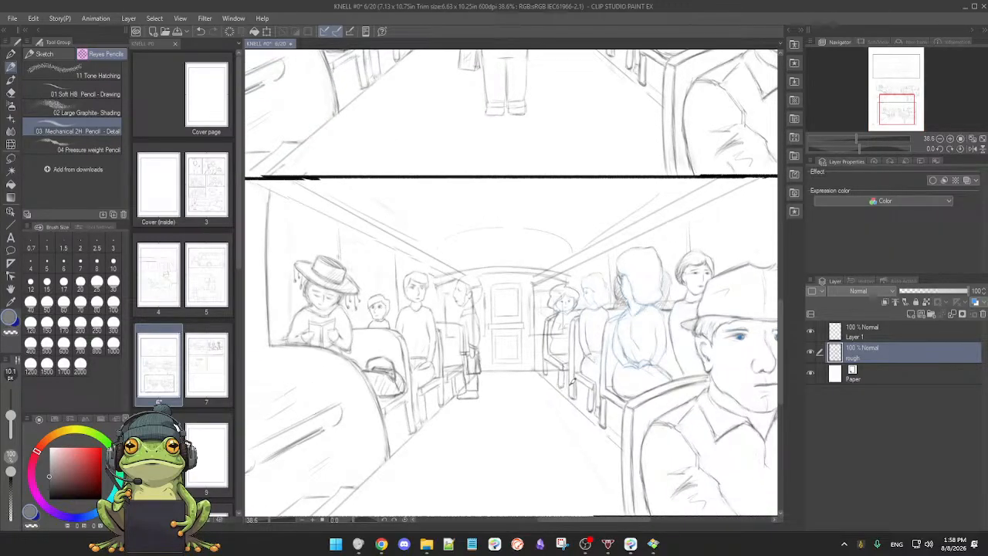
mouse_move(560, 394)
mouse_down()
mouse_move(574, 385)
mouse_move(564, 390)
mouse_up()
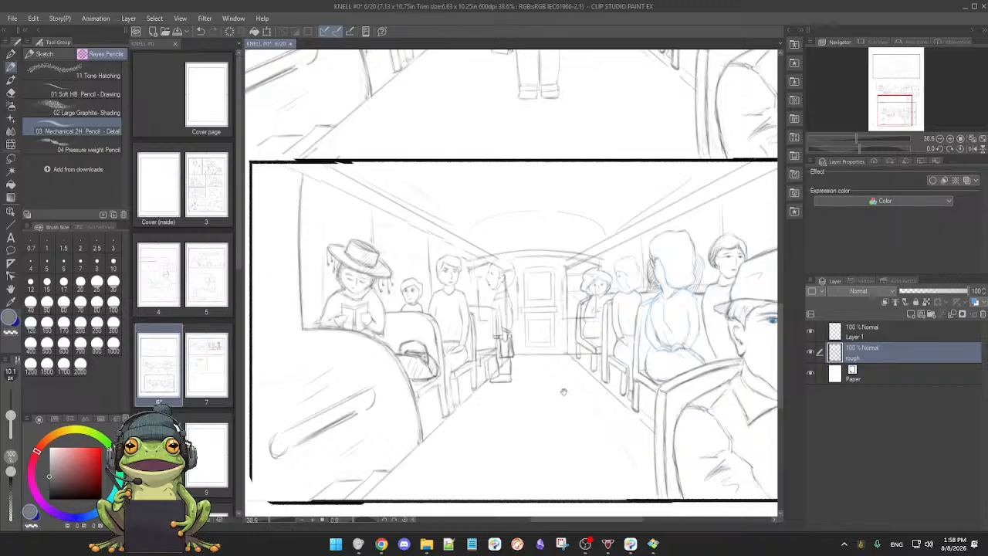
key(e)
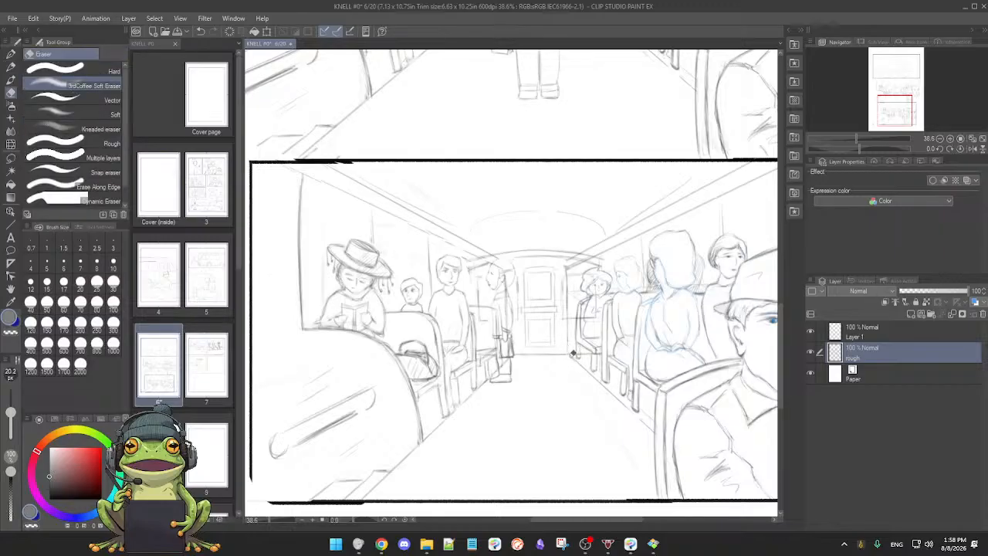
key(p)
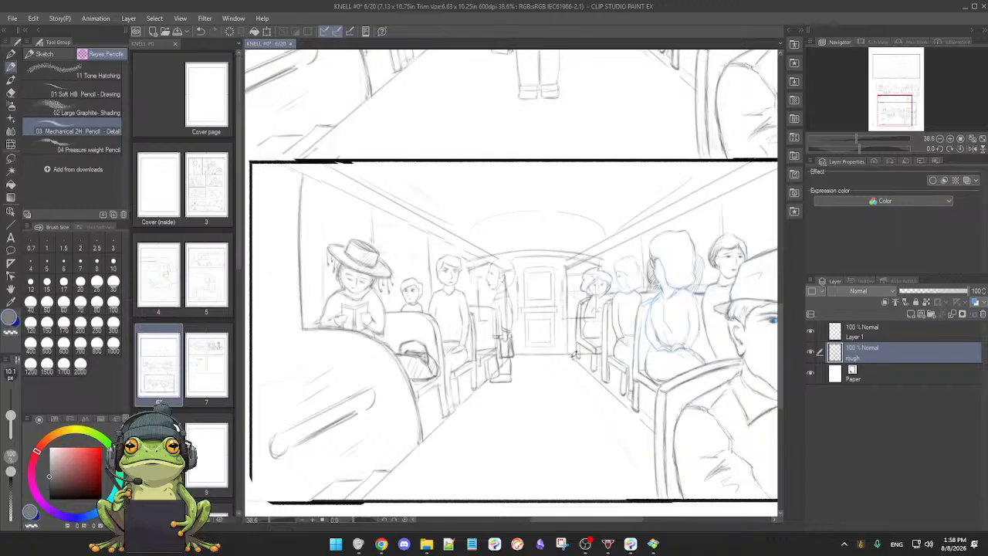
drag(553, 373, 566, 382)
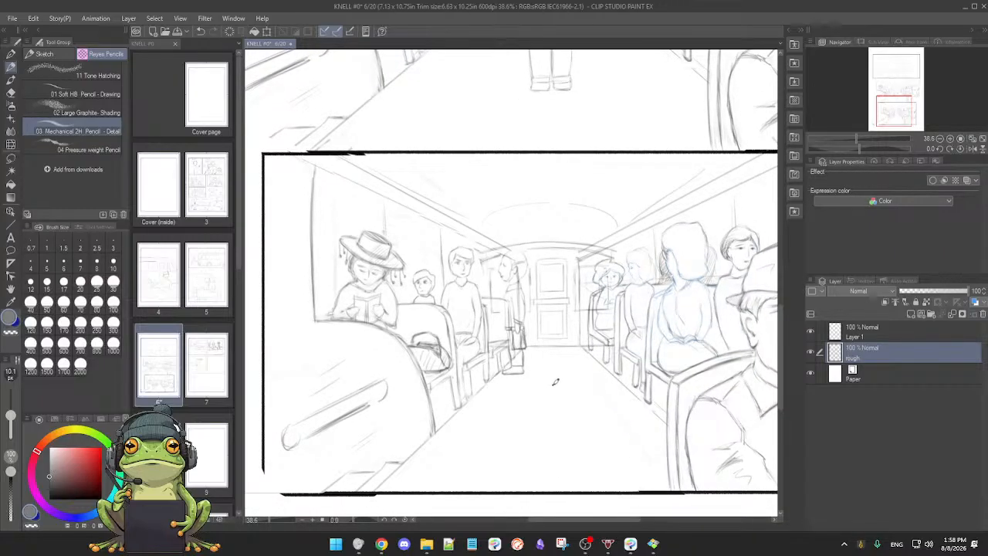
scroll(563, 378, down, 2)
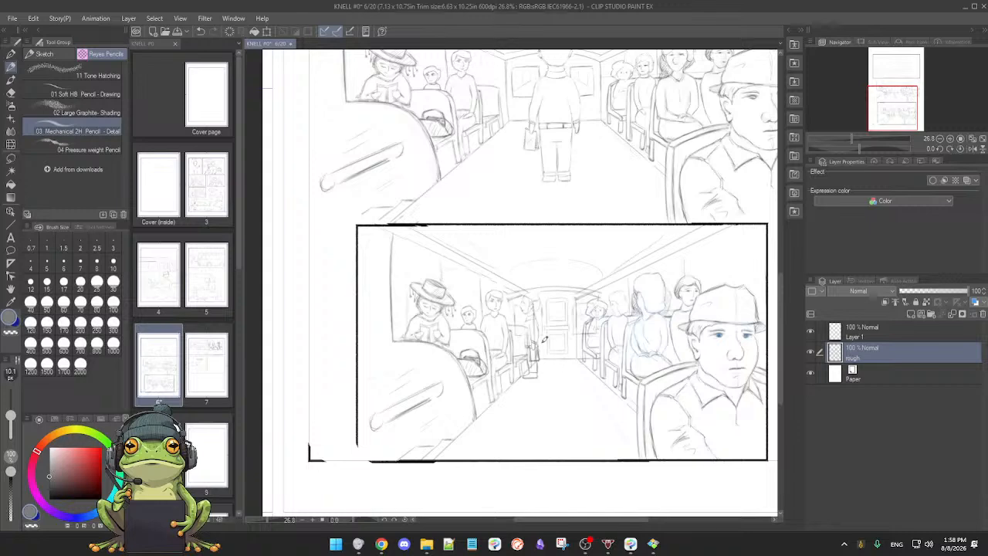
scroll(545, 337, up, 3)
scroll(555, 355, down, 1)
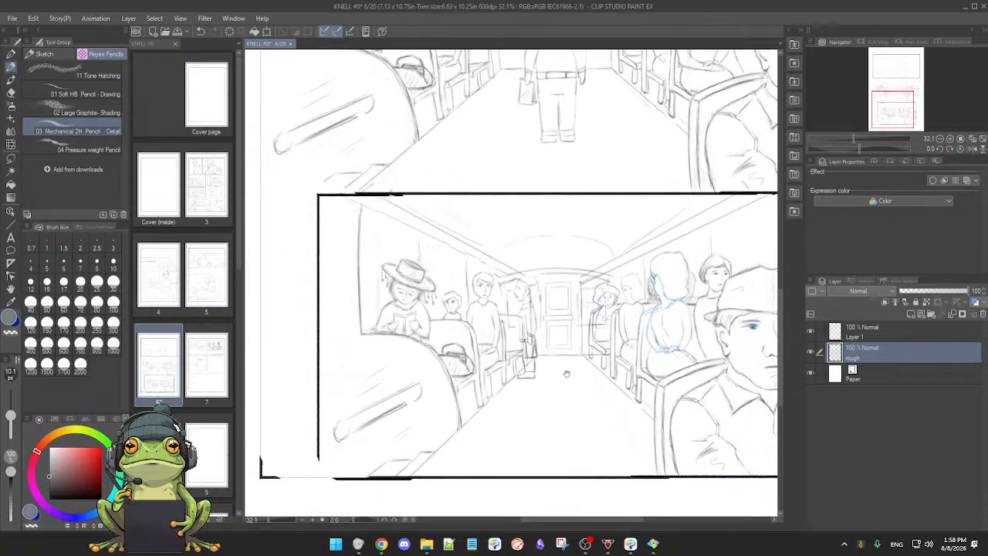
Step: Lasso the standing figure beside the rear door in the lowest bus panel
drag(579, 337, 550, 332)
drag(526, 389, 565, 367)
key(m)
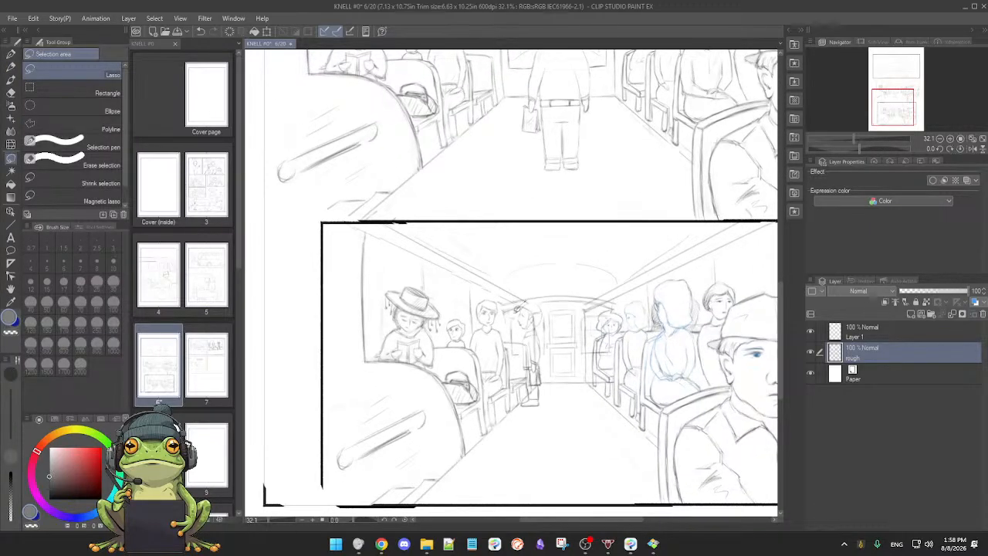
drag(523, 332, 522, 381)
drag(548, 327, 541, 311)
key(p)
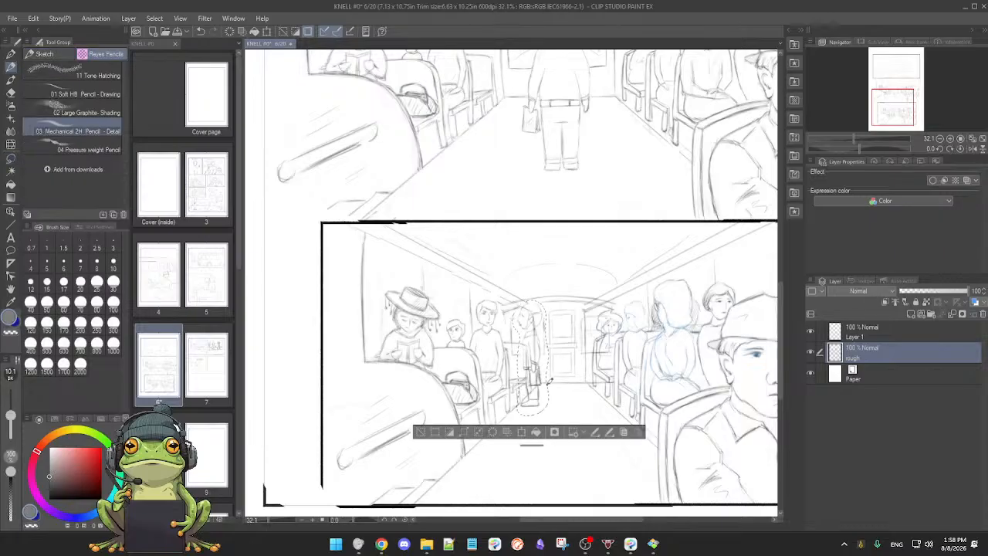
click(523, 433)
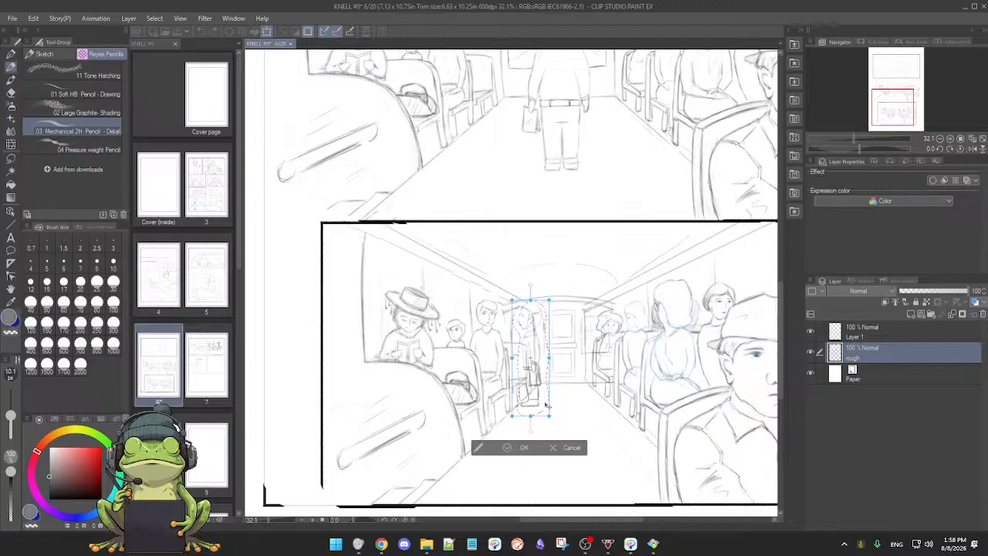
drag(555, 403, 559, 404)
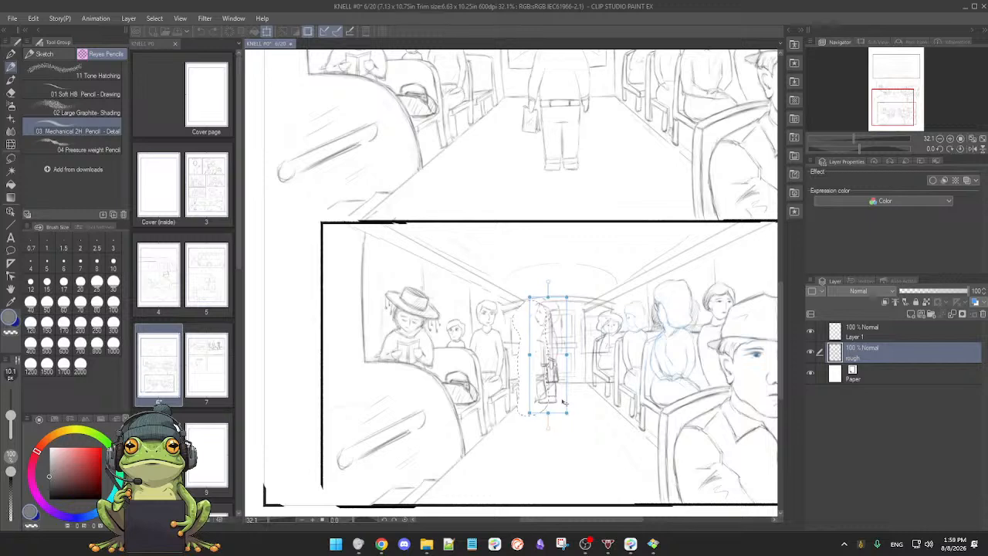
mouse_move(563, 402)
mouse_down()
mouse_move(548, 402)
mouse_move(548, 412)
mouse_up()
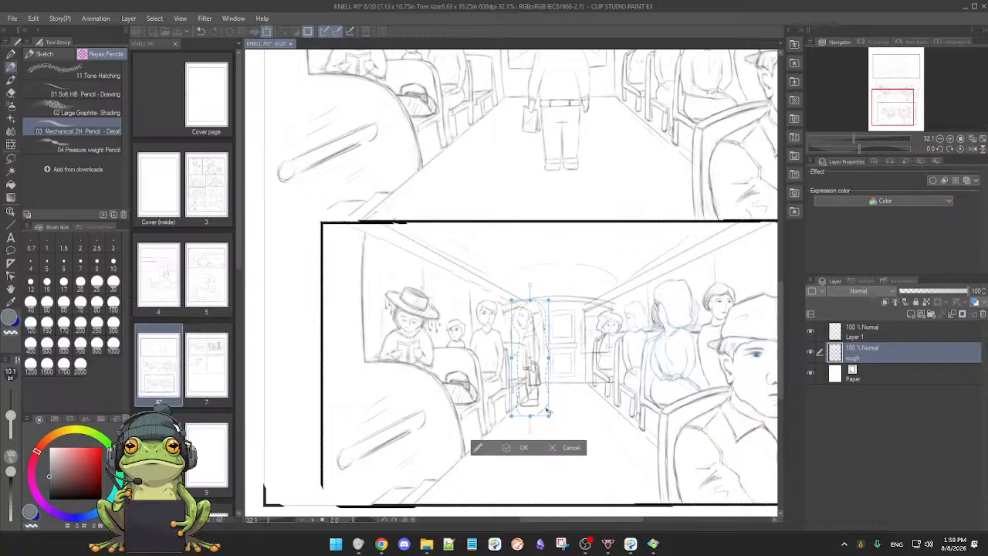
click(554, 449)
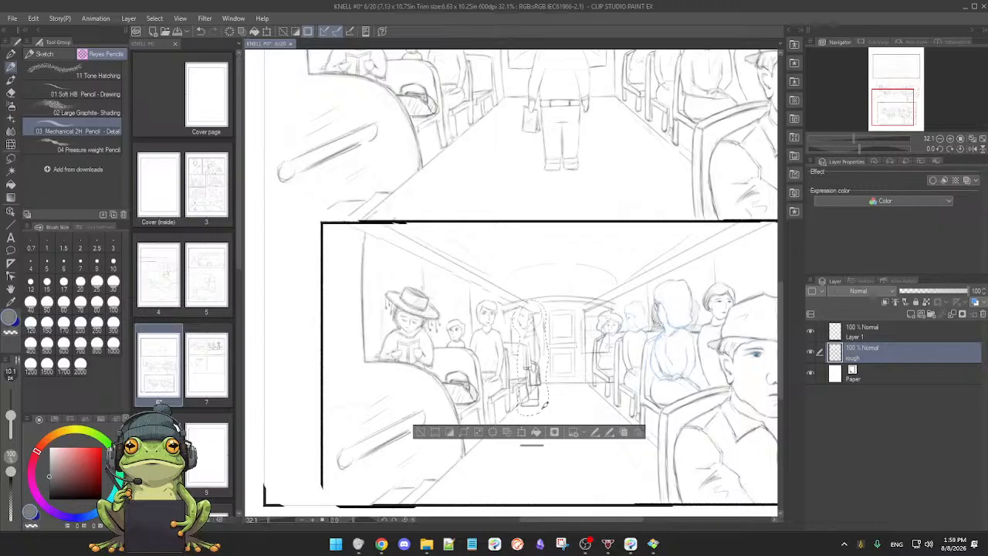
Step: Paste a copy of the lassoed standing figure onto a new layer above Layer 1
click(866, 338)
key(ctrl+v)
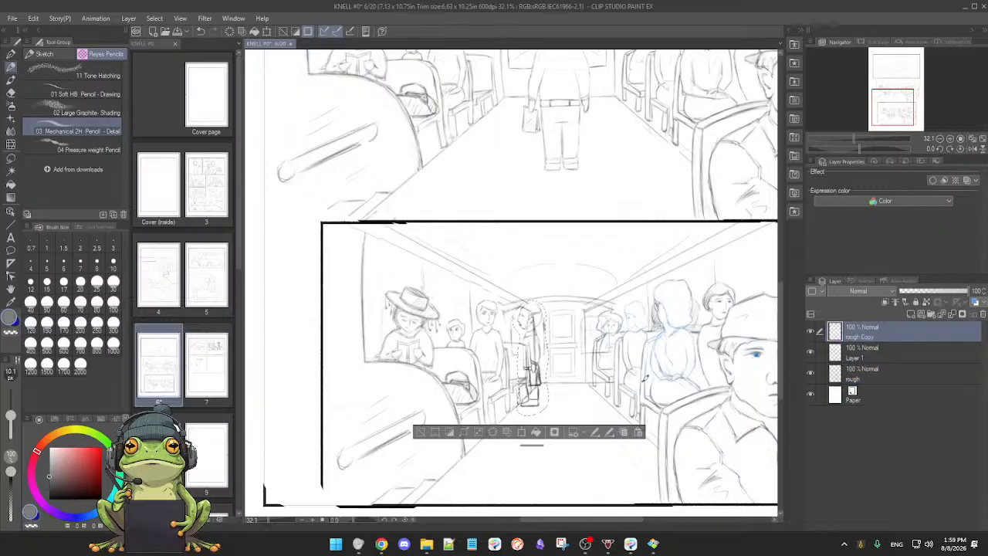
click(522, 433)
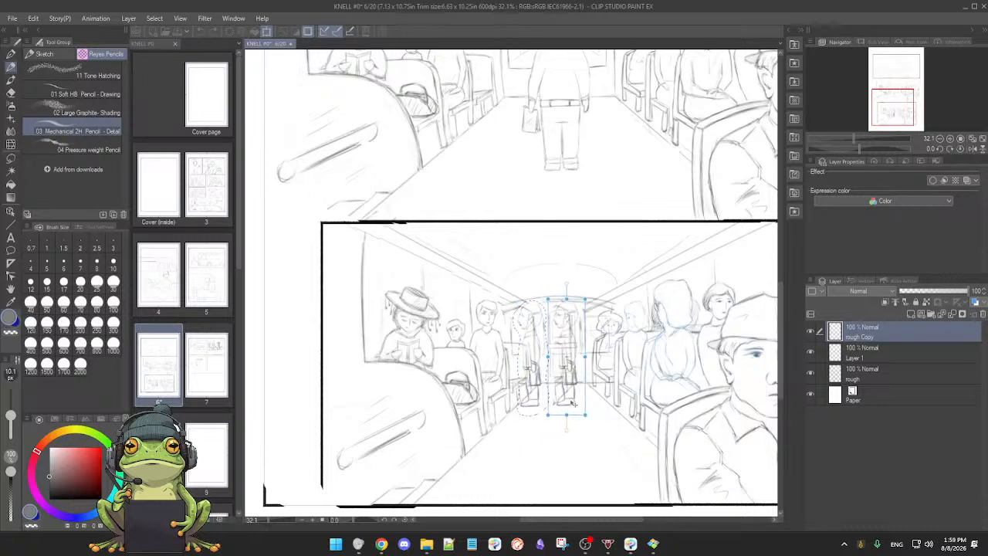
drag(573, 404, 572, 403)
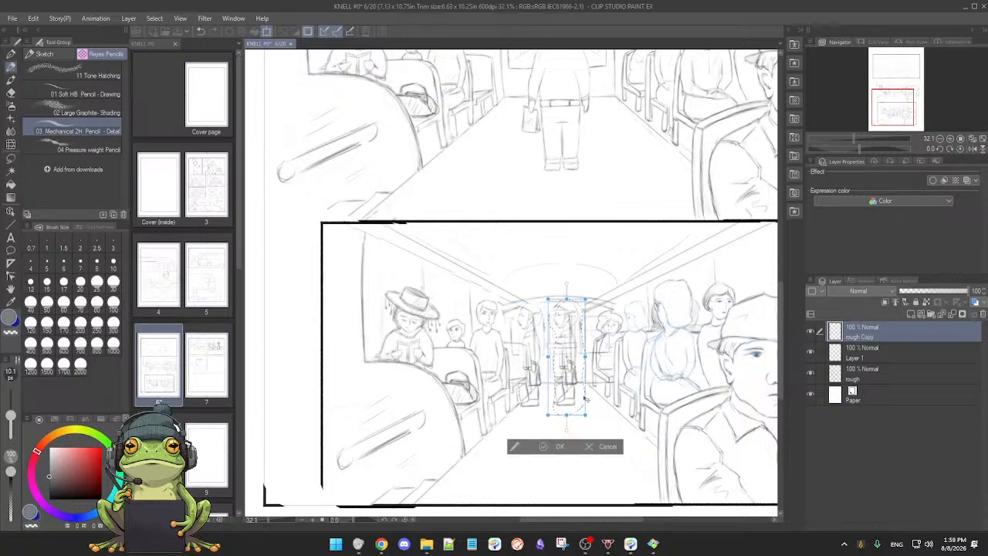
click(811, 333)
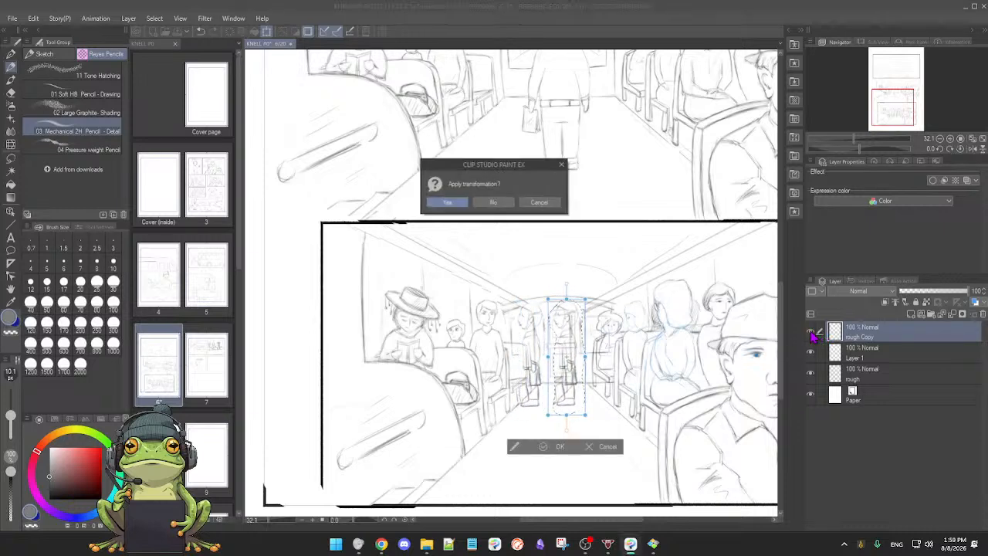
click(539, 203)
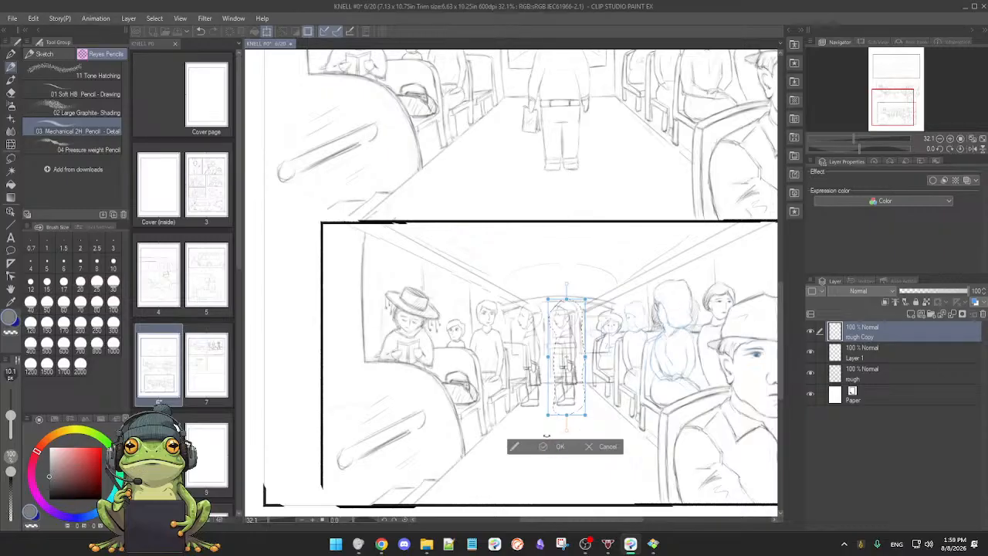
click(592, 447)
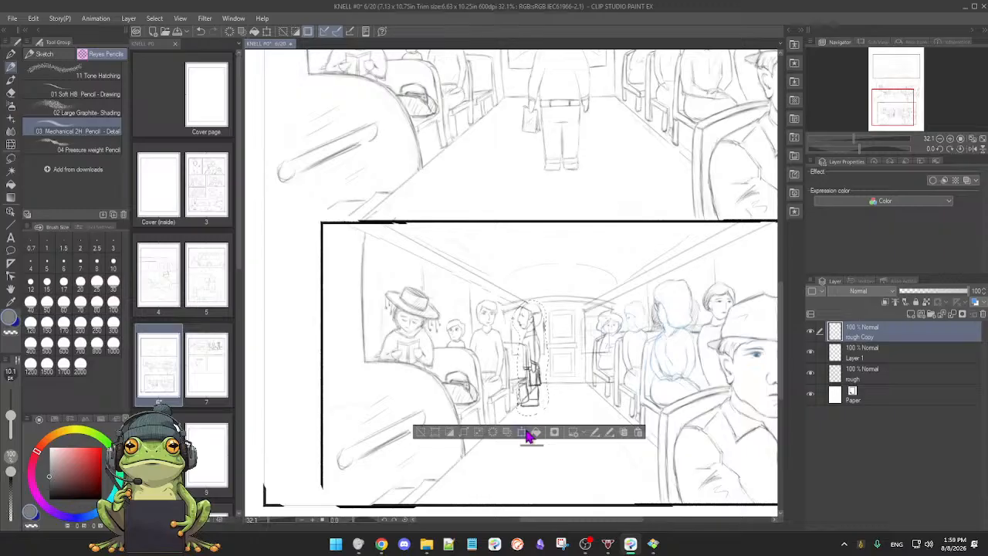
Step: Move the copied figure in front of the rear door, compare the panel with and without it, and deselect
click(529, 436)
drag(546, 385, 581, 399)
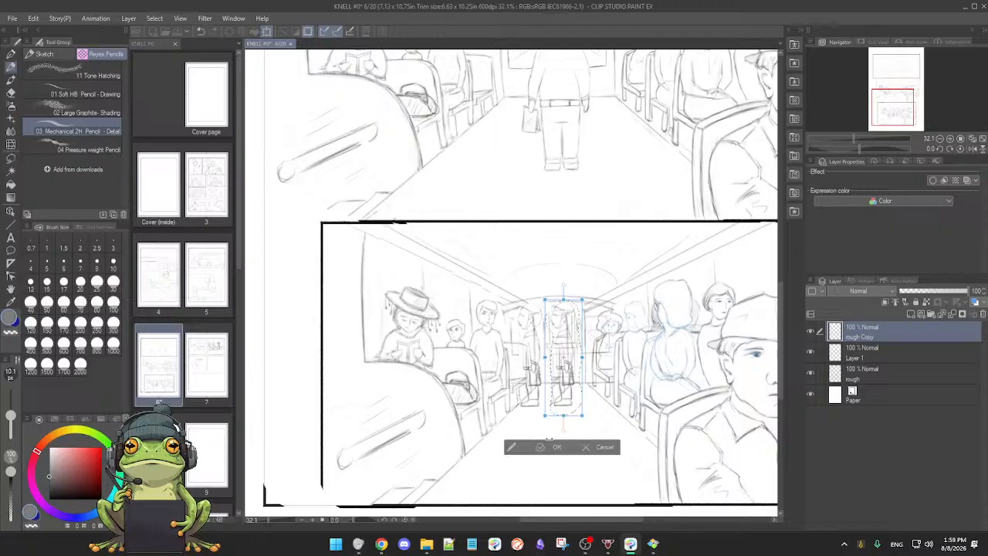
click(535, 452)
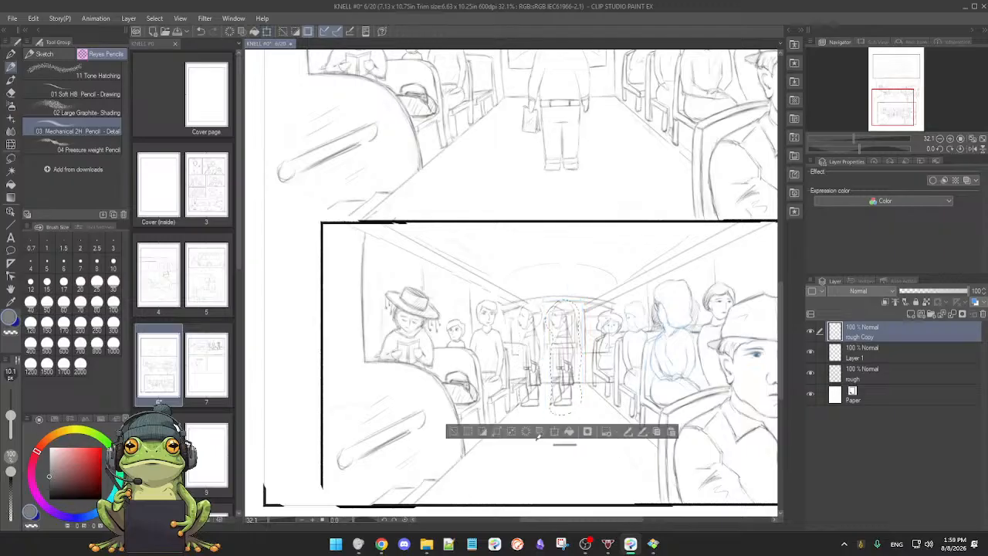
click(811, 333)
click(810, 332)
click(810, 333)
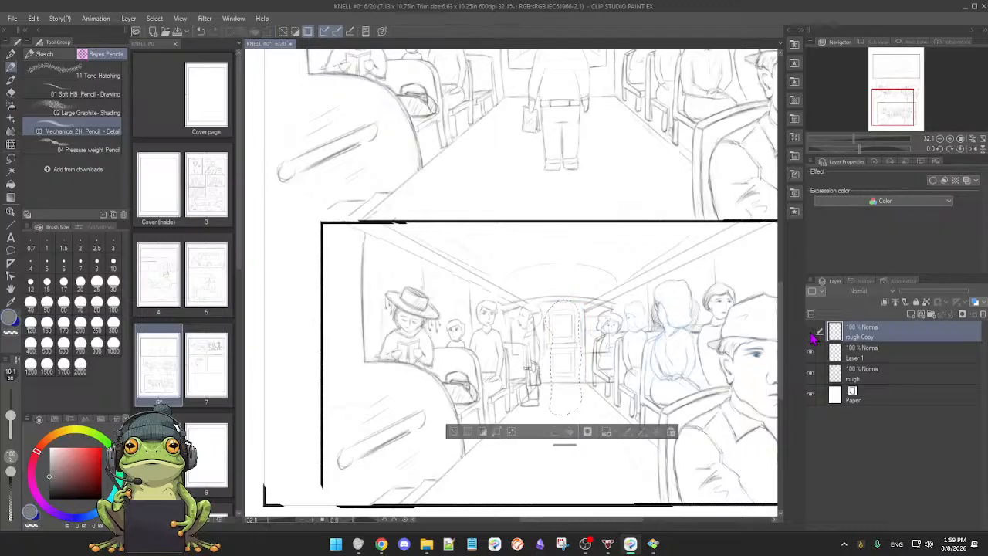
click(811, 332)
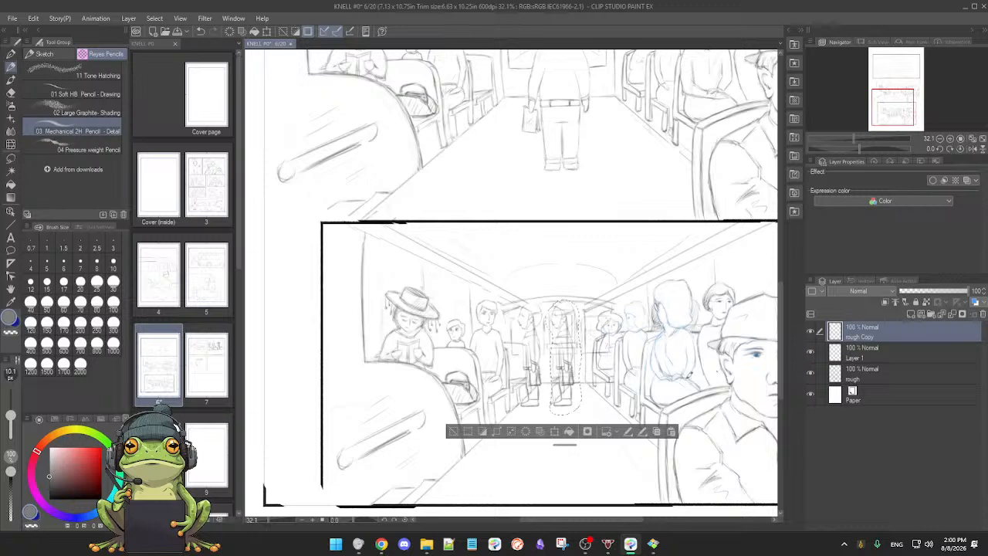
click(910, 358)
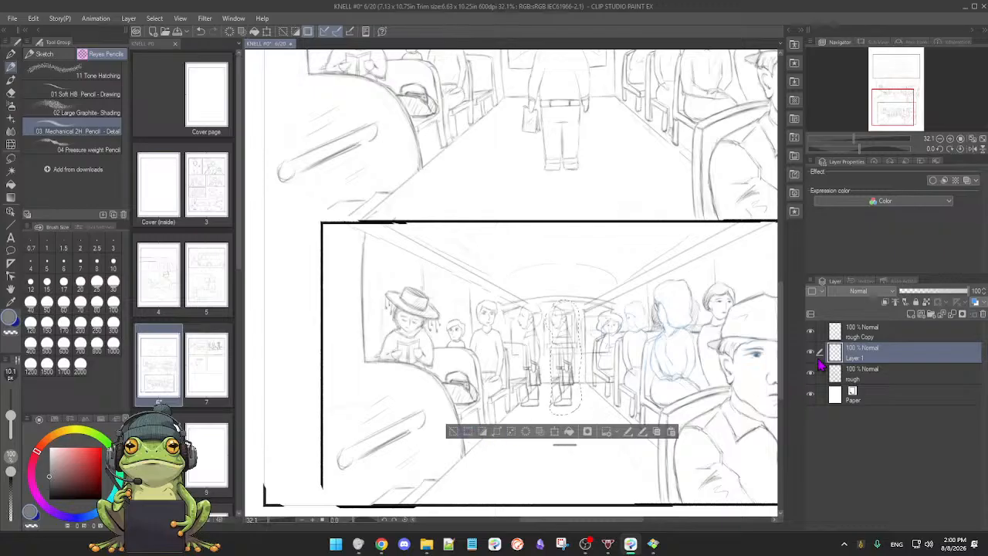
click(452, 433)
Step: On the rough layer, erase the original standing figure and the door lines behind its copy with the soft eraser at about 84 px
scroll(600, 412, up, 2)
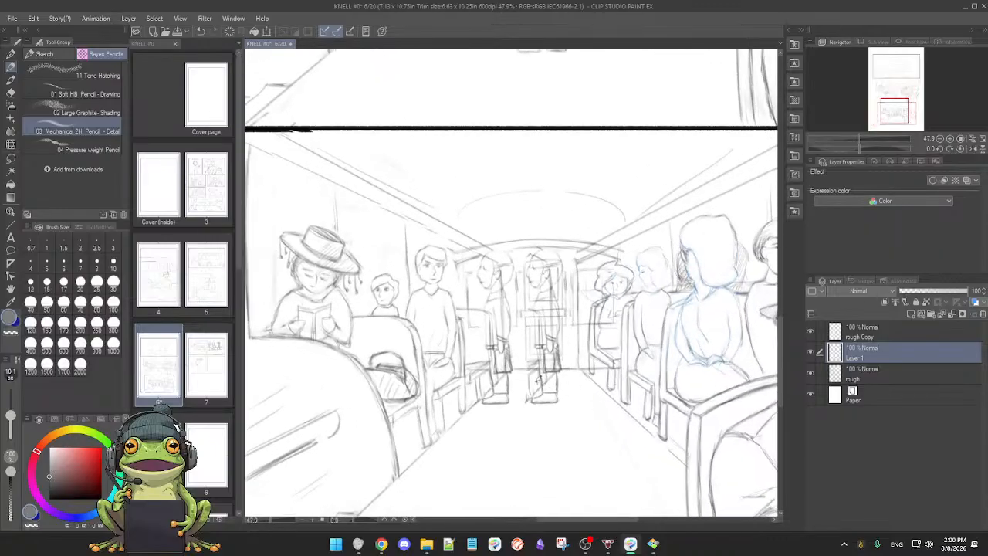
click(889, 377)
click(809, 373)
click(810, 373)
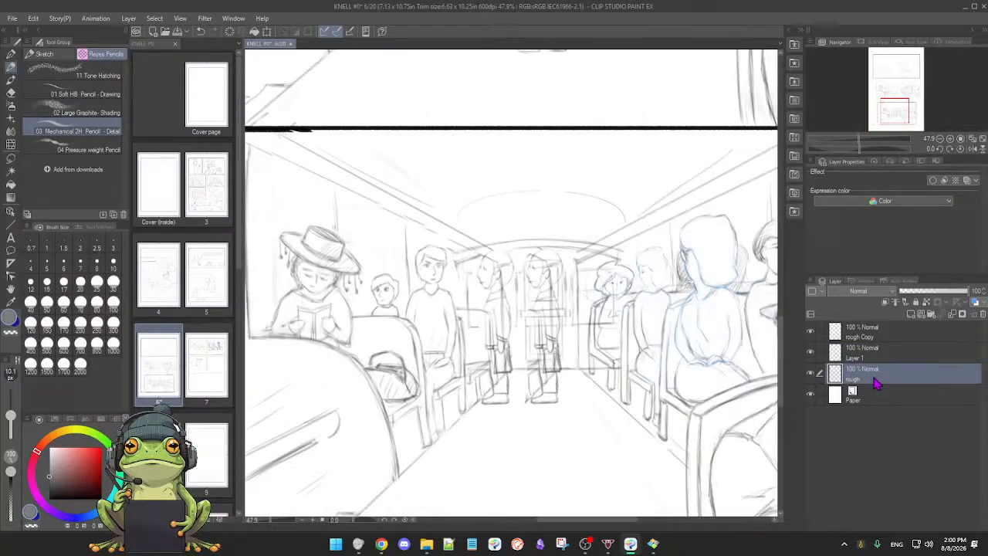
key(e)
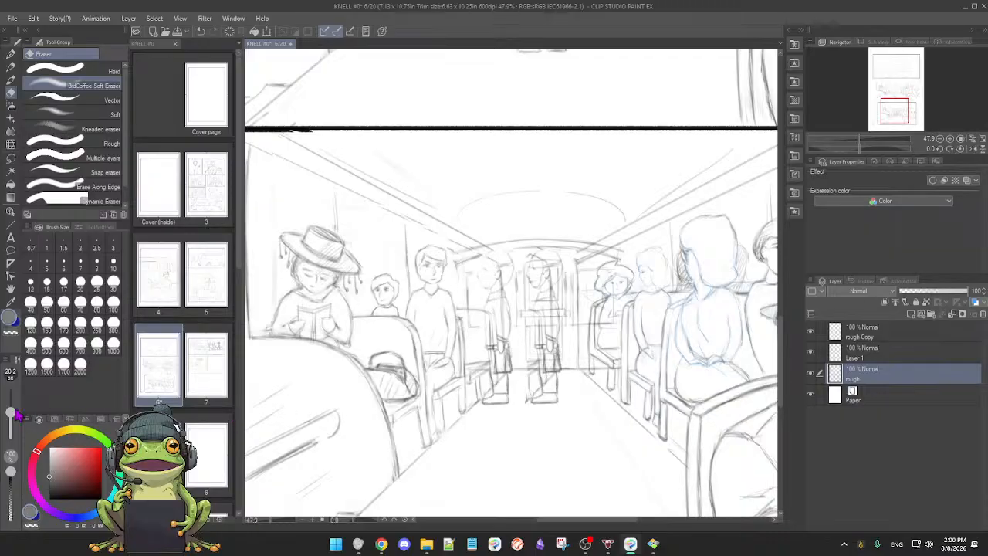
drag(13, 413, 11, 405)
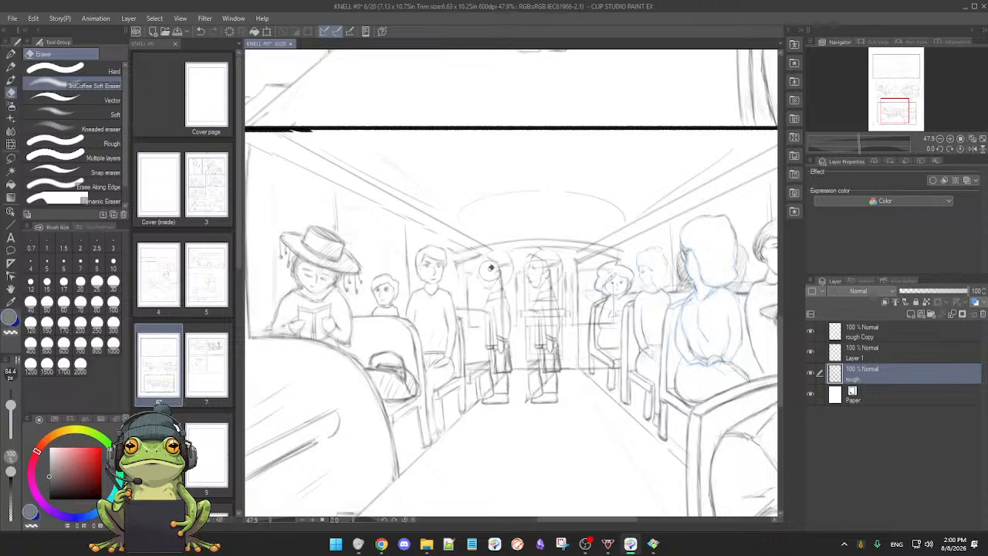
mouse_move(498, 268)
mouse_down()
mouse_move(494, 296)
mouse_move(495, 286)
mouse_move(505, 328)
mouse_move(496, 335)
mouse_move(506, 351)
mouse_move(509, 334)
mouse_move(492, 403)
mouse_move(508, 396)
mouse_move(509, 380)
mouse_move(485, 402)
mouse_move(493, 406)
mouse_move(500, 379)
mouse_up()
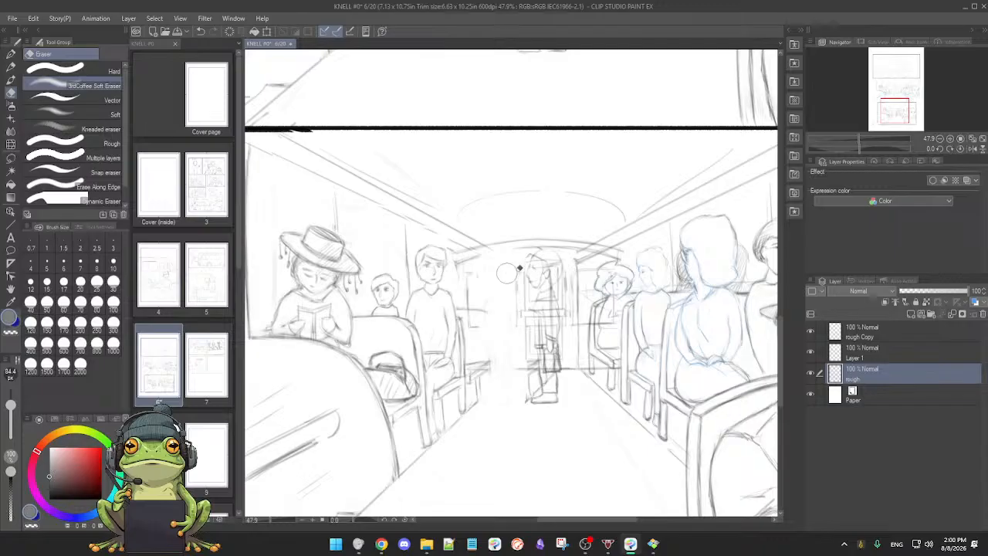
mouse_move(513, 291)
mouse_down()
mouse_move(524, 332)
mouse_move(556, 332)
mouse_up()
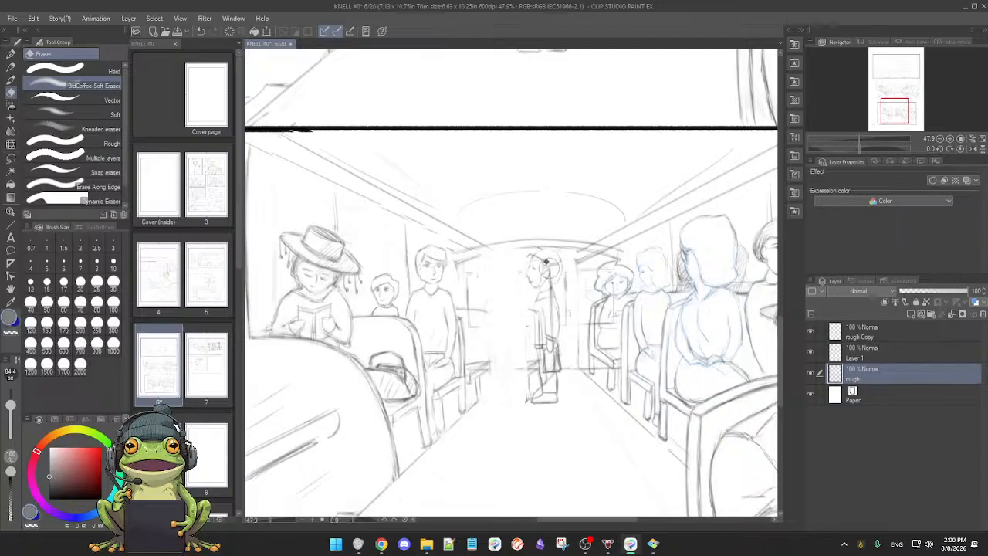
Step: Lasso the lowest panel's left-hand passengers and seats behind the foreground seat and stretch them inward towards the rear door
key(p)
mouse_move(521, 387)
mouse_down()
mouse_move(510, 393)
mouse_move(530, 377)
mouse_move(473, 403)
mouse_move(508, 394)
mouse_up()
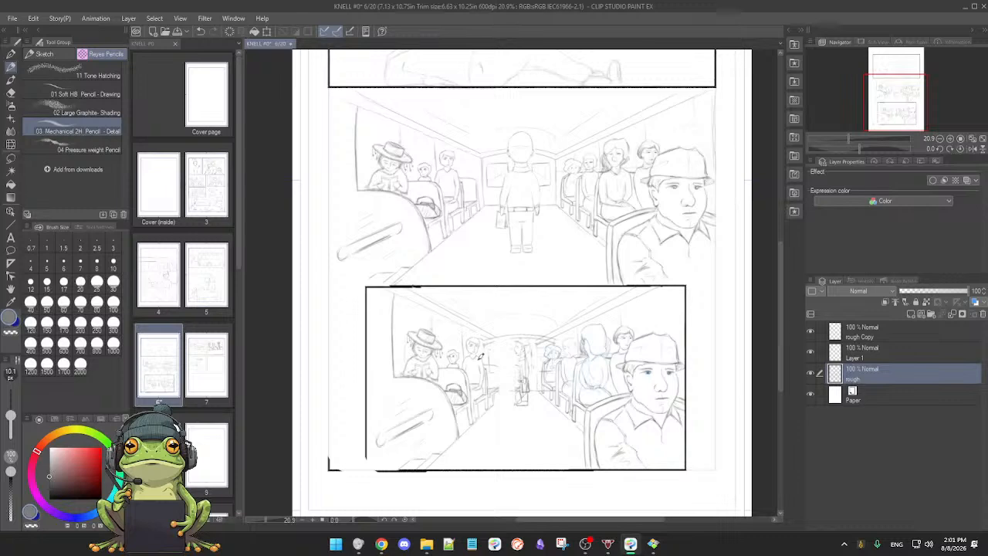
key(m)
mouse_move(405, 381)
mouse_down()
mouse_move(450, 386)
mouse_move(458, 428)
mouse_move(487, 426)
mouse_move(505, 399)
mouse_move(485, 327)
mouse_move(407, 315)
mouse_up()
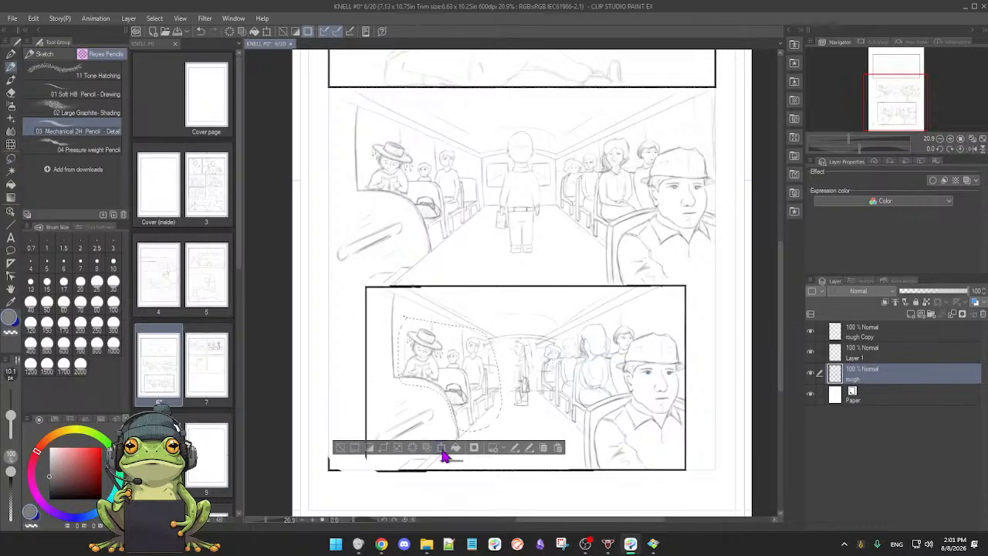
click(448, 453)
drag(504, 372, 519, 373)
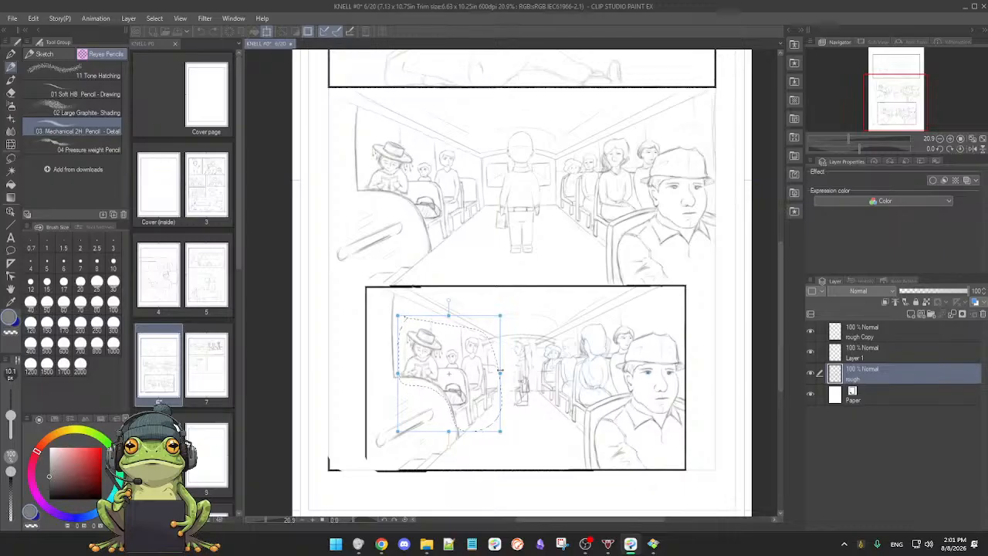
drag(500, 372, 501, 372)
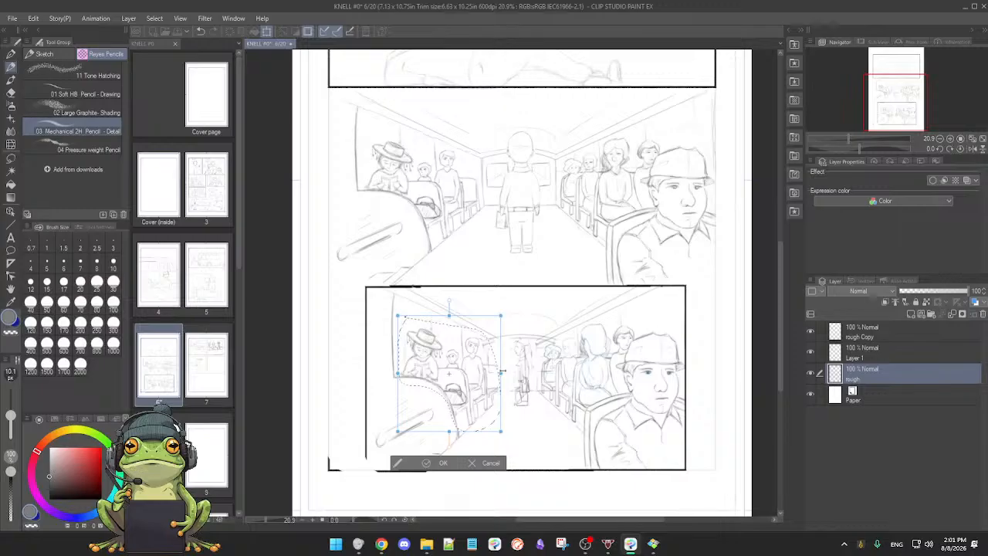
drag(502, 373, 507, 369)
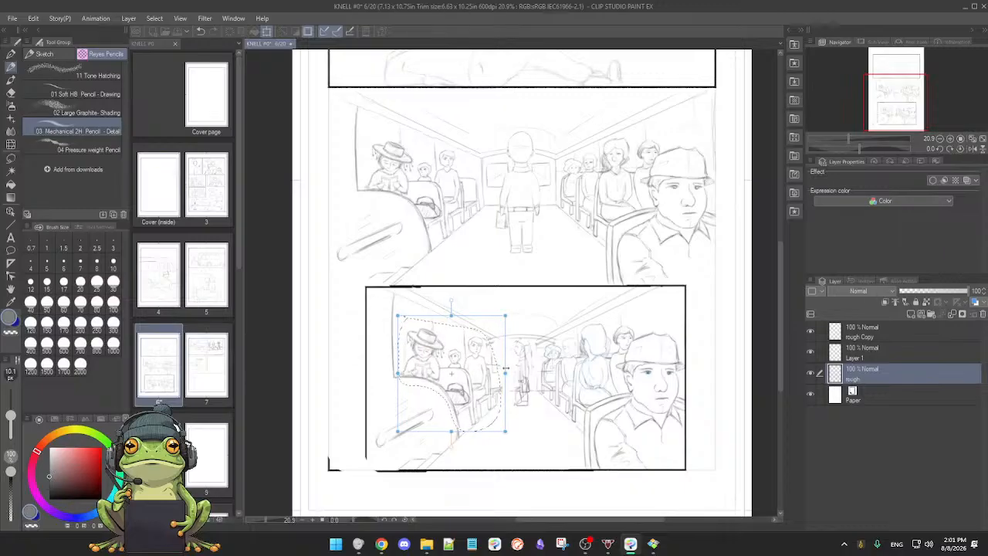
drag(514, 369, 526, 371)
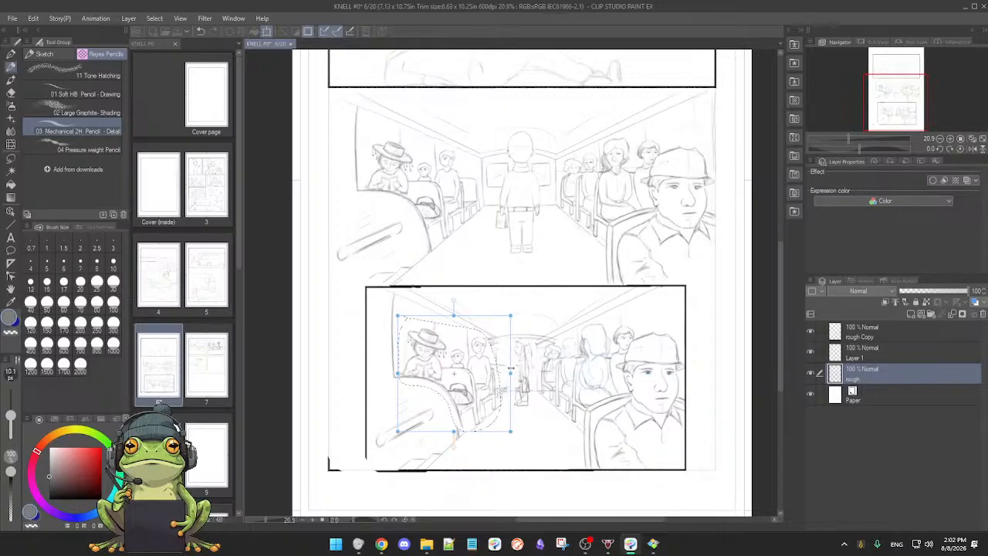
drag(510, 369, 512, 369)
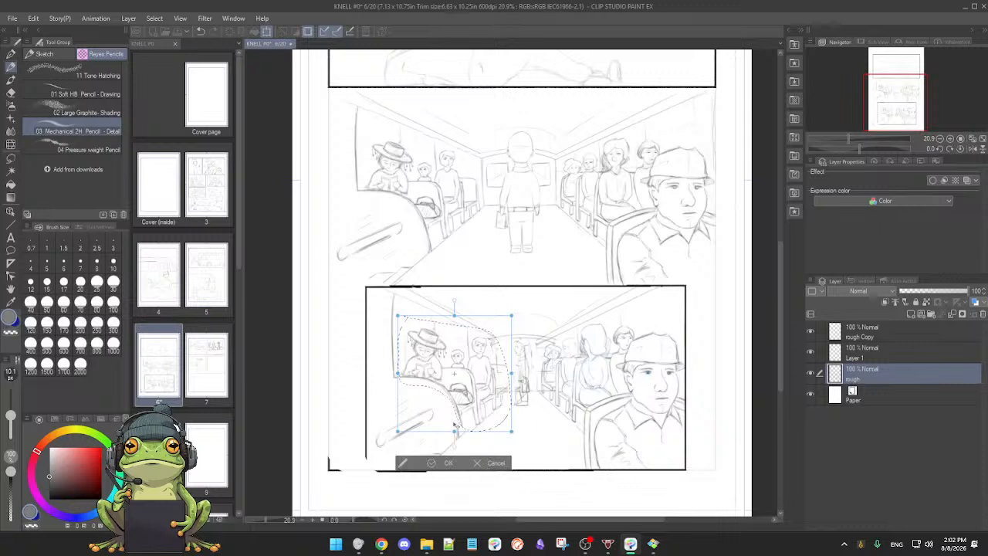
click(435, 463)
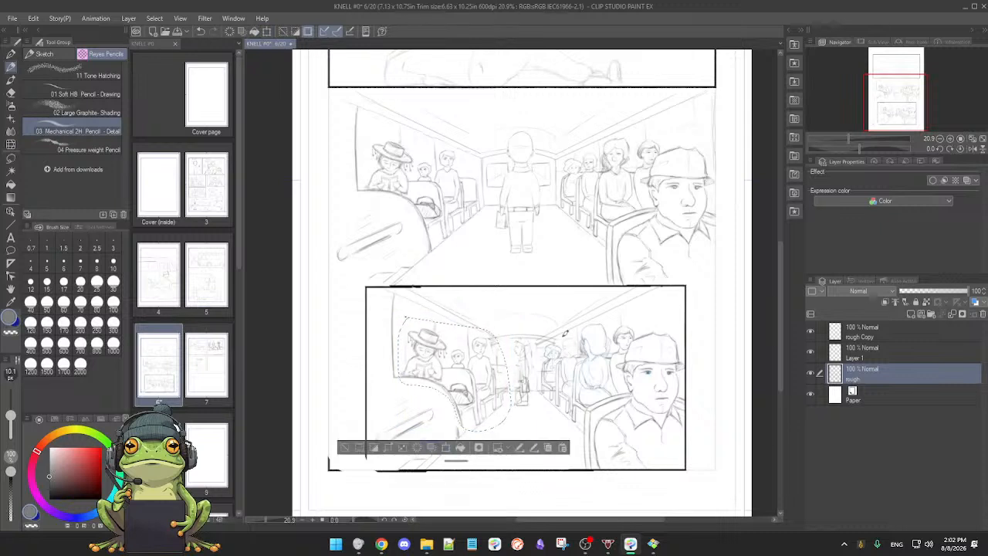
Step: Lasso the lowest panel's right-hand passengers and seats behind the capped man and stretch them inward towards the rear door
key(m)
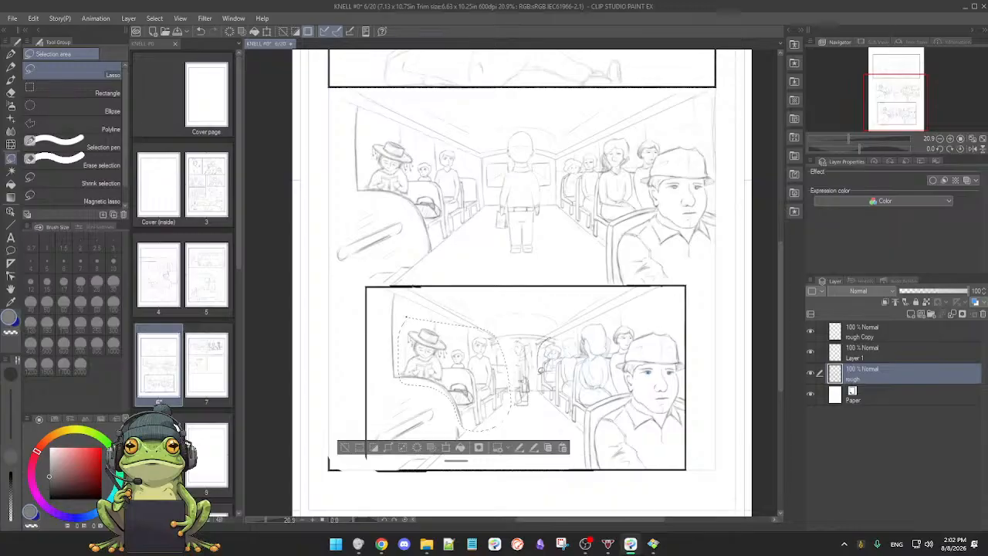
mouse_move(551, 413)
mouse_down()
mouse_move(576, 419)
mouse_move(615, 388)
mouse_move(626, 340)
mouse_move(650, 321)
mouse_move(626, 302)
mouse_move(553, 324)
mouse_up()
key(p)
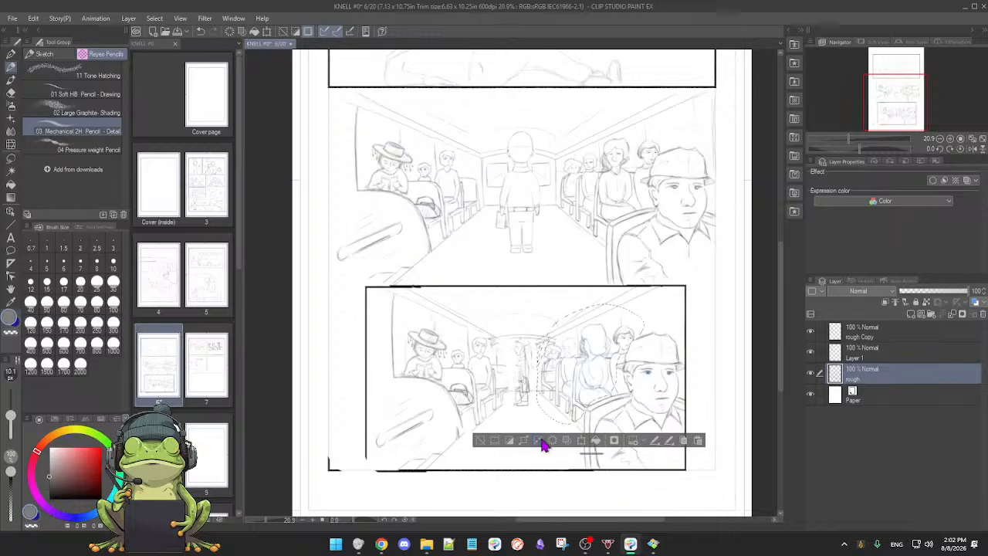
click(581, 440)
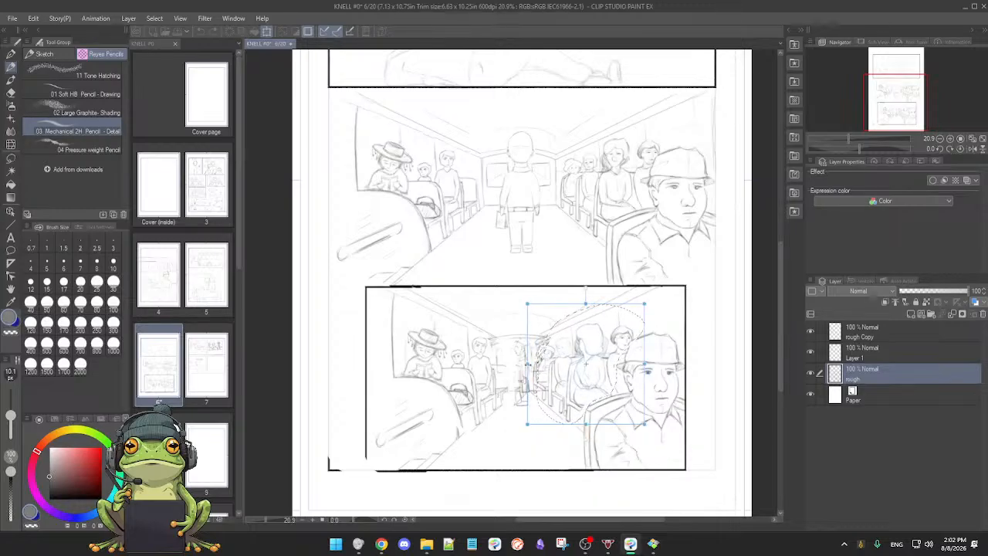
drag(528, 365, 529, 364)
click(561, 459)
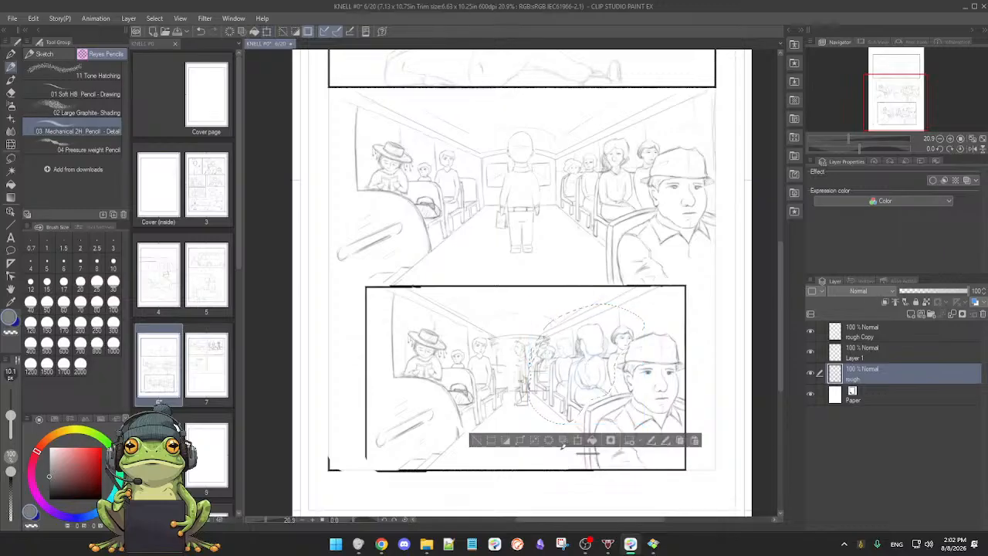
Step: Deselect the stretched passengers and erase the leftover rear-door and wall lines on both sides of the standing figure with the soft eraser
click(480, 444)
drag(511, 431, 558, 438)
drag(586, 440, 530, 445)
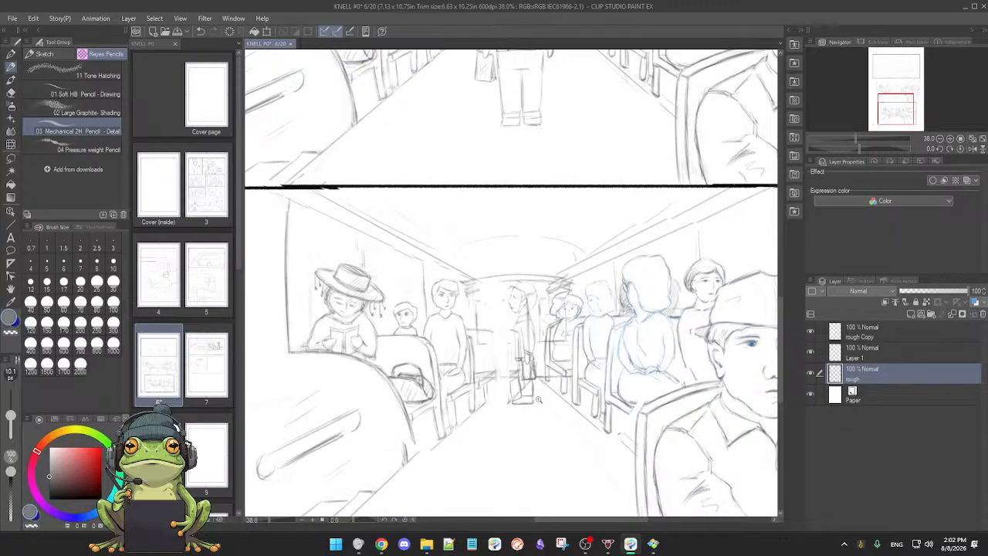
drag(538, 404, 546, 403)
key(e)
drag(561, 216, 570, 223)
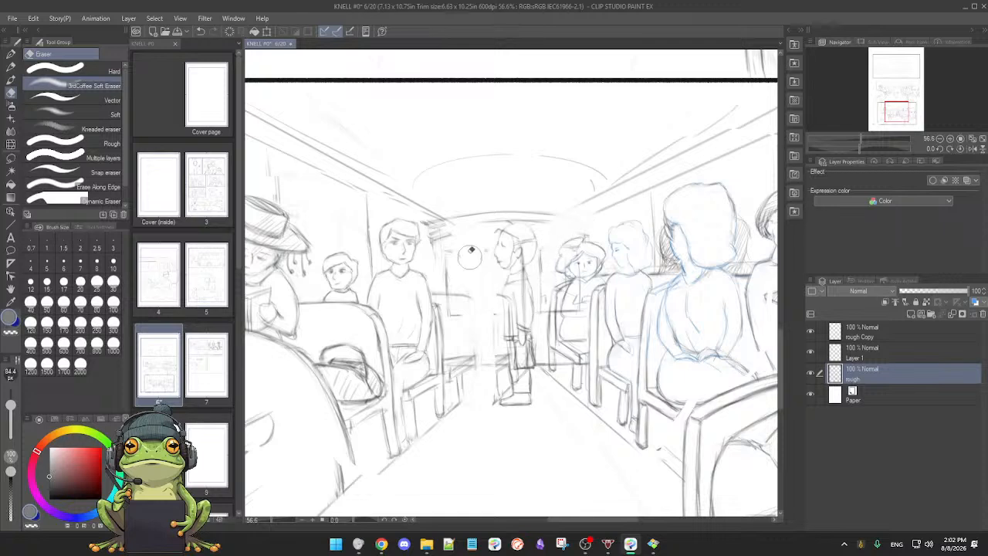
mouse_move(449, 227)
mouse_down()
mouse_move(442, 259)
mouse_move(440, 231)
mouse_move(474, 283)
mouse_move(467, 296)
mouse_move(450, 289)
mouse_move(475, 272)
mouse_up()
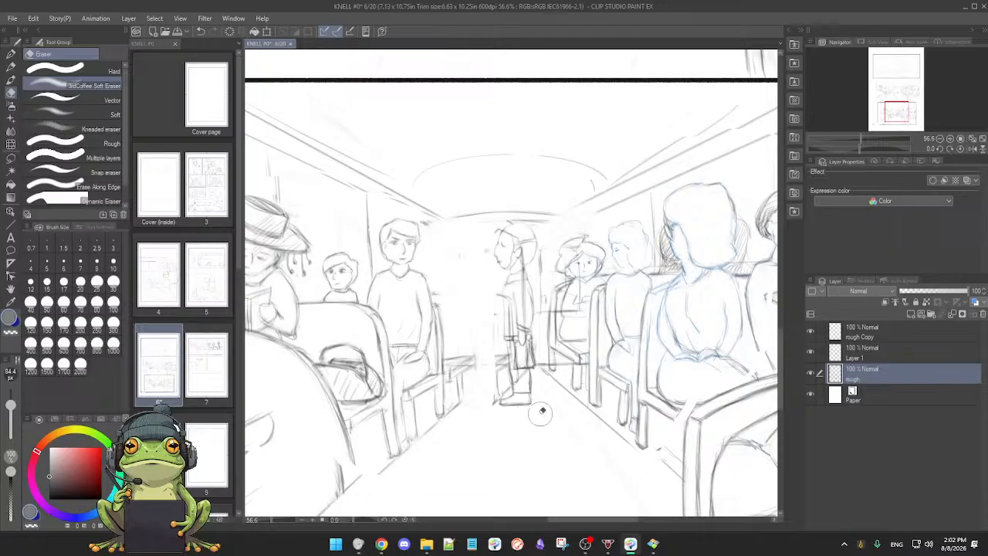
Step: Return to the Mechanical 2H pencil and briefly hide and reshow the rough layer to check the lowest panel's sketch
key(p)
scroll(540, 402, down, 3)
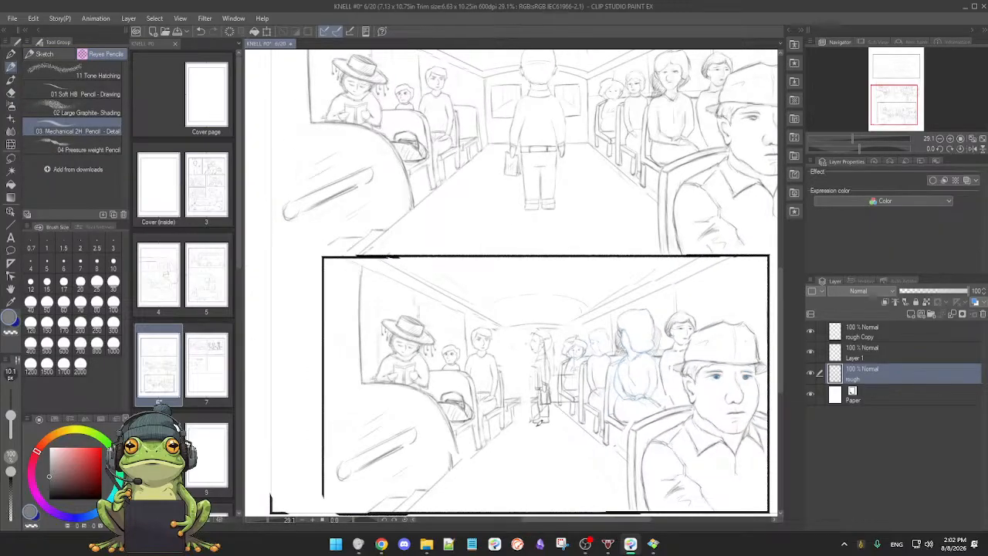
scroll(552, 442, down, 1)
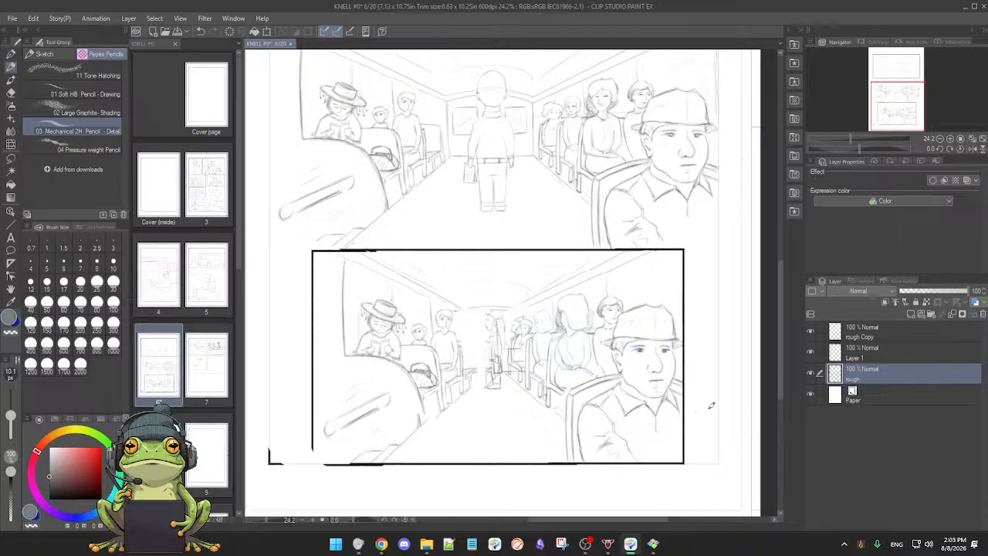
click(812, 373)
click(812, 374)
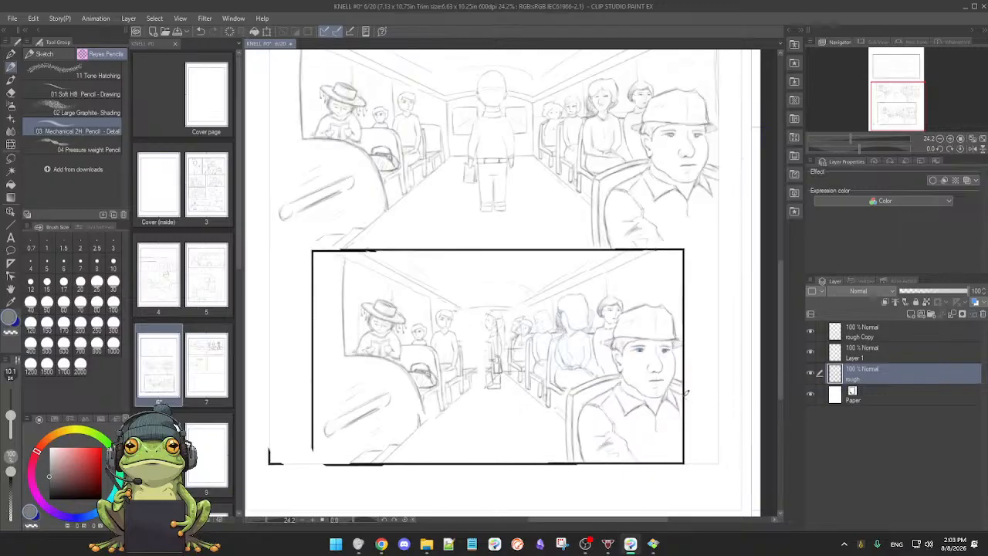
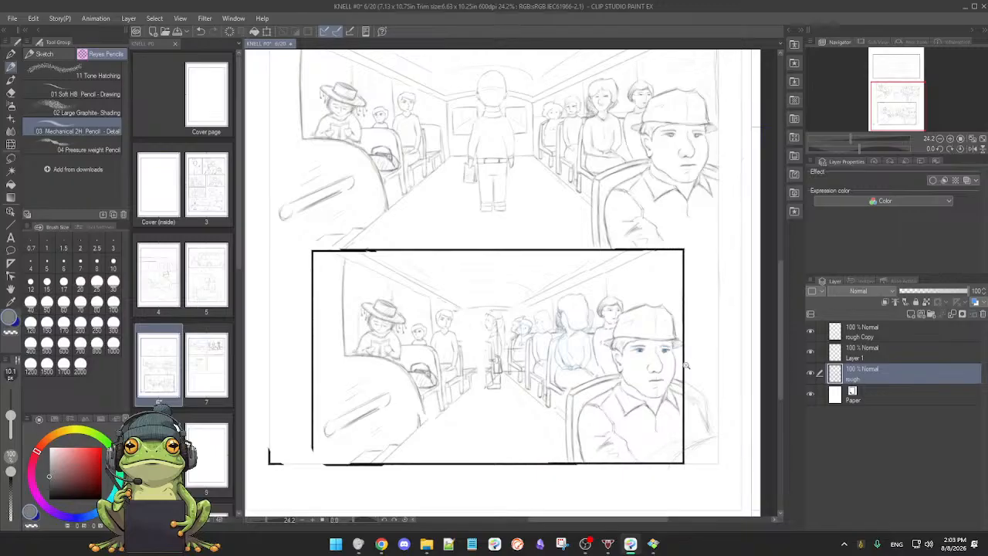
Step: Enlarge the Mechanical 2H pencil to 51 px and sketch the capped man's arm past the lowest panel's right border
scroll(686, 366, up, 1)
key(bracketright)
key(bracketright)
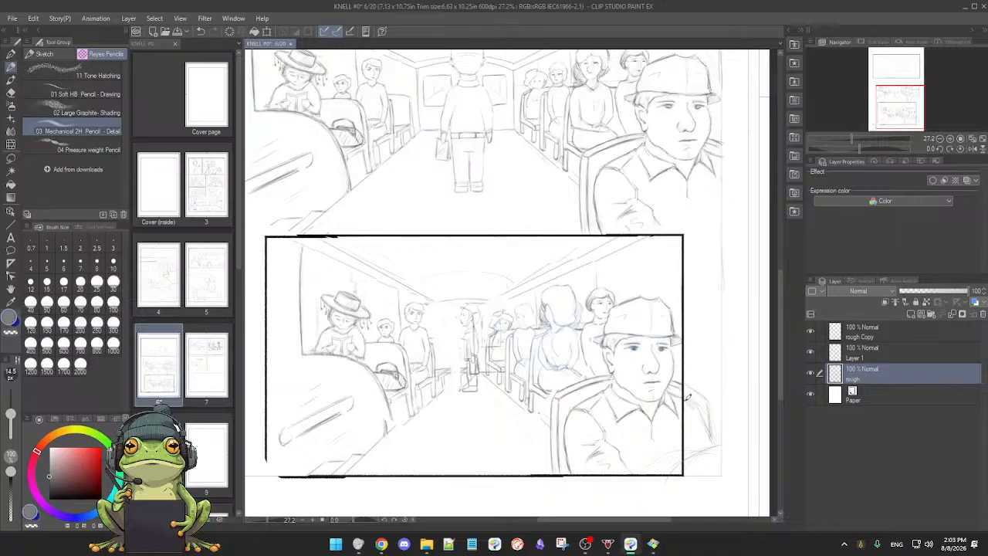
key(bracketright)
key(bracketright)
key(bracketright)
key(bracketright)
key(bracketright)
key(bracketright)
key(bracketright)
scroll(690, 455, down, 1)
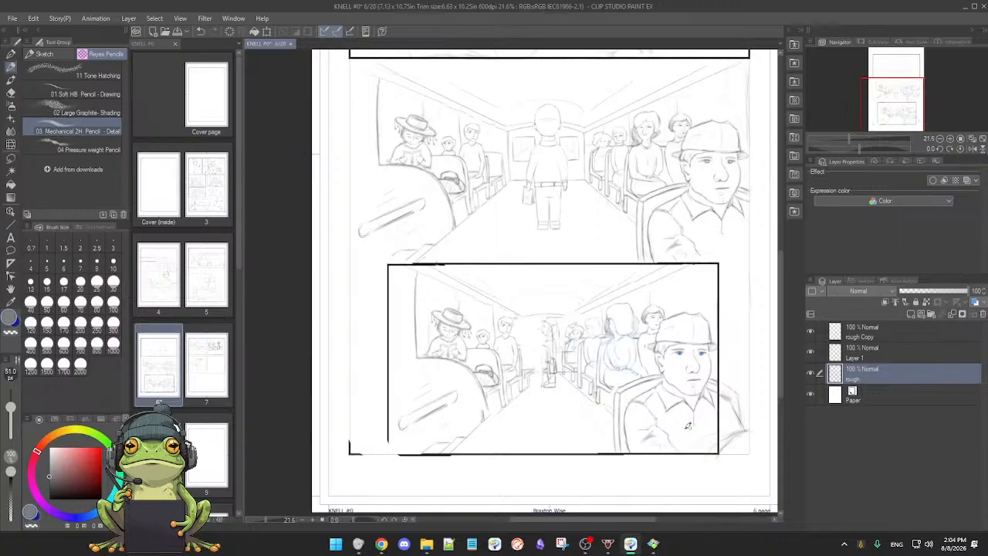
drag(688, 430, 676, 428)
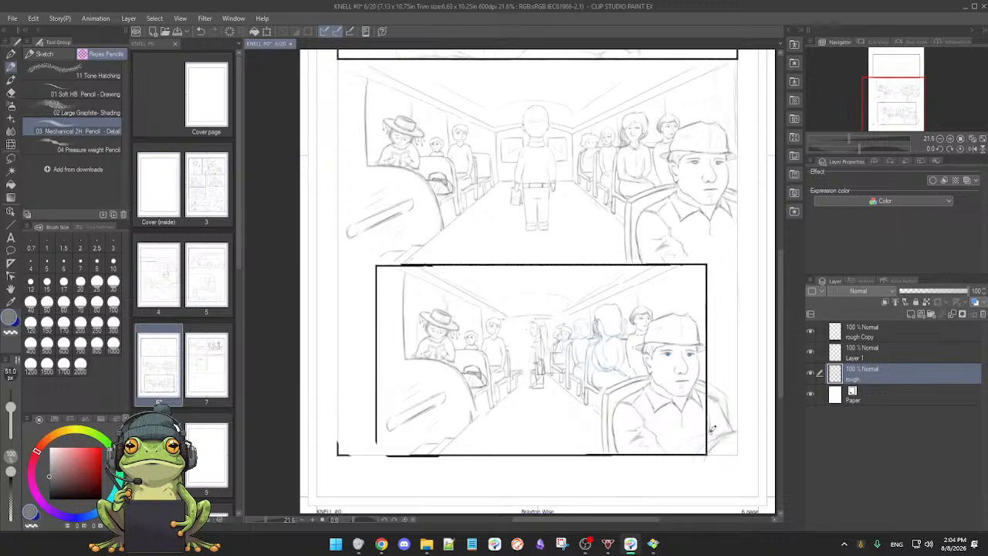
key(e)
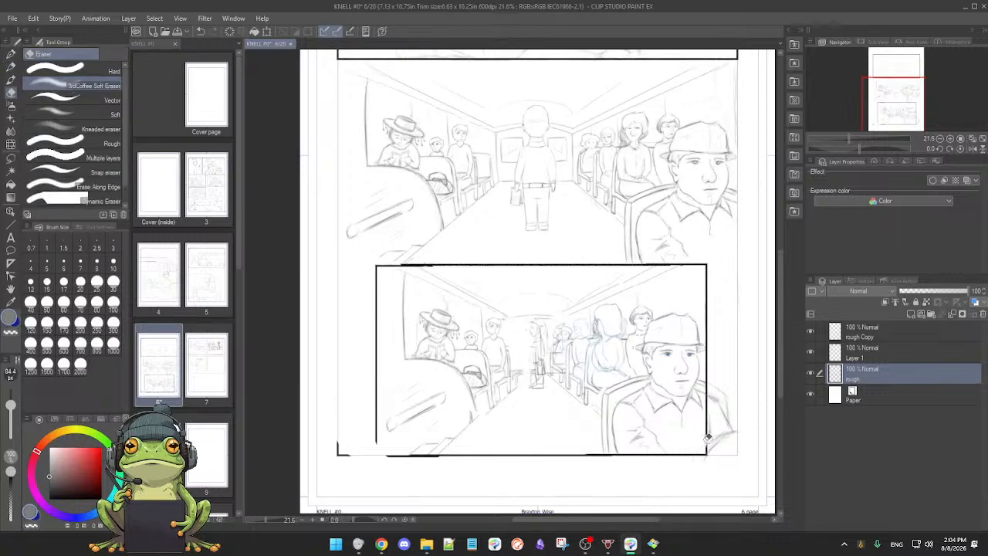
key(p)
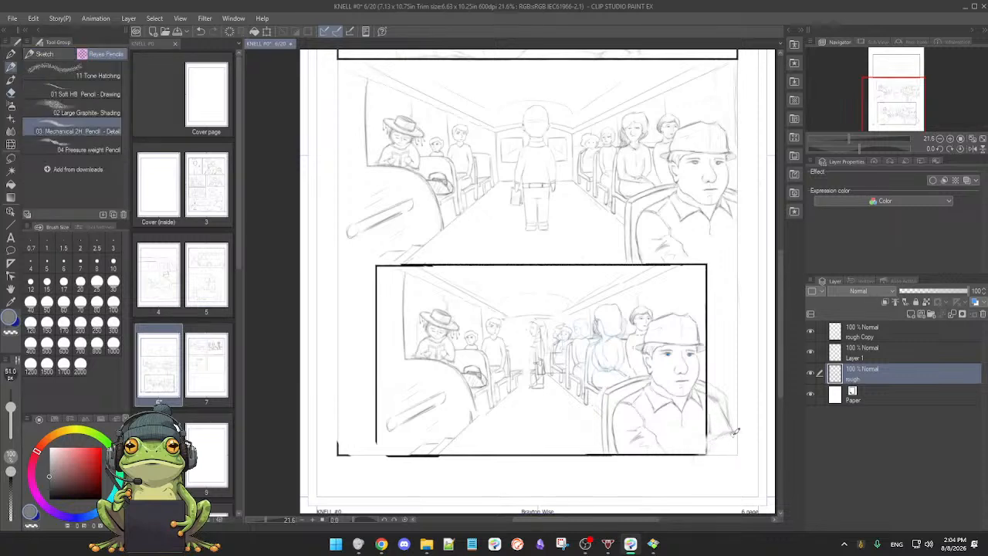
mouse_move(718, 439)
mouse_down()
mouse_move(703, 452)
mouse_move(716, 460)
mouse_up()
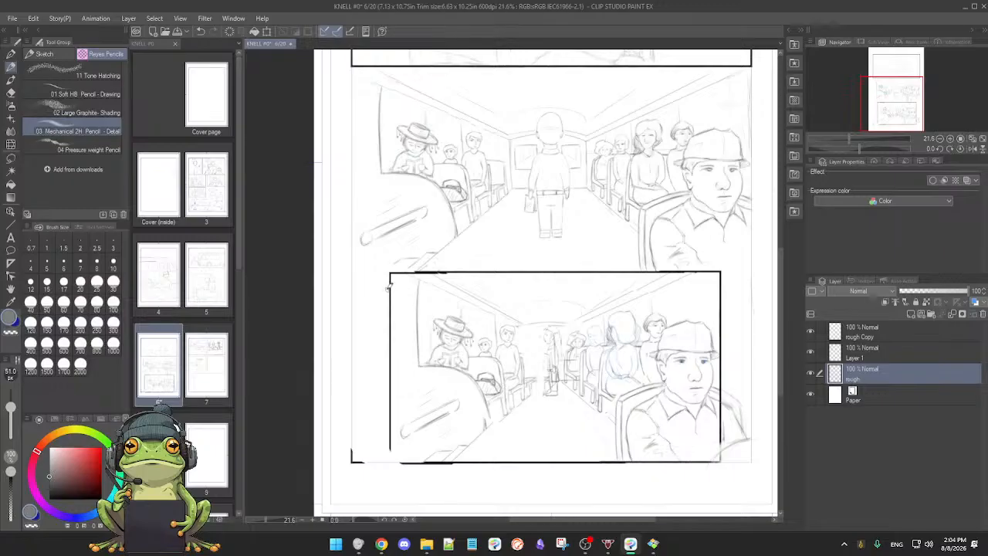
Step: Erase the lowest panel's black left border and the border pieces around its bottom-left corner with the soft eraser
key(e)
mouse_move(352, 460)
mouse_down()
mouse_move(351, 447)
mouse_move(359, 462)
mouse_move(485, 473)
mouse_up()
drag(397, 463, 459, 466)
mouse_move(392, 291)
mouse_down()
mouse_move(390, 339)
mouse_move(392, 279)
mouse_move(390, 450)
mouse_up()
key(p)
mouse_move(493, 426)
mouse_down()
mouse_move(484, 437)
mouse_move(489, 427)
mouse_up()
scroll(494, 431, down, 2)
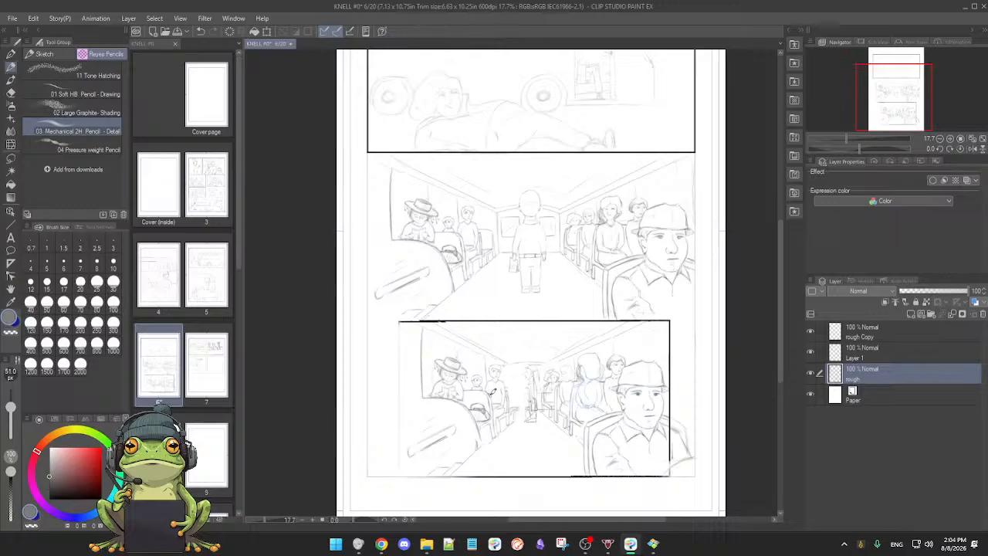
scroll(492, 392, down, 1)
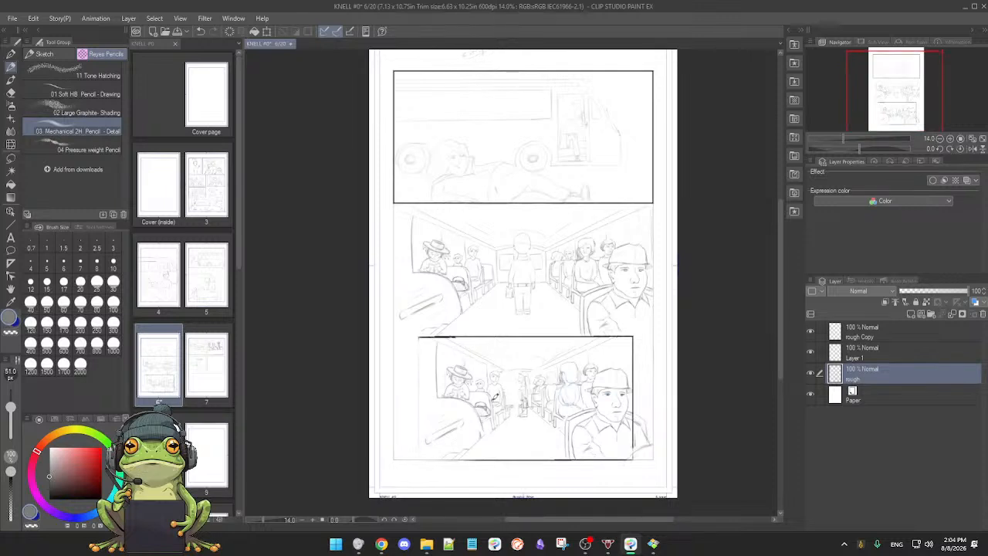
Step: Erase the left end of the lowest panel's black top border, then return to the pencil
scroll(493, 392, up, 1)
key(e)
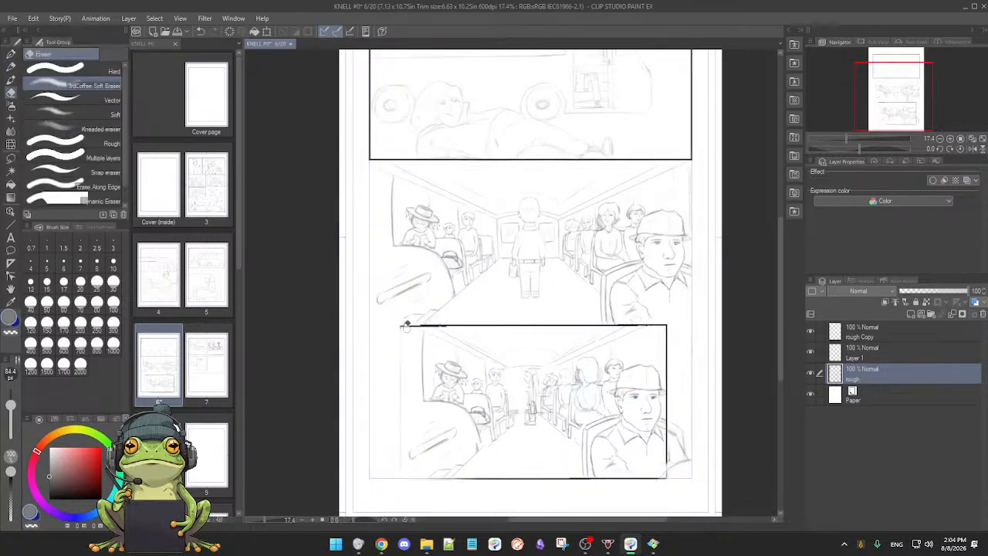
mouse_move(411, 325)
mouse_down()
mouse_move(436, 325)
mouse_move(421, 327)
mouse_up()
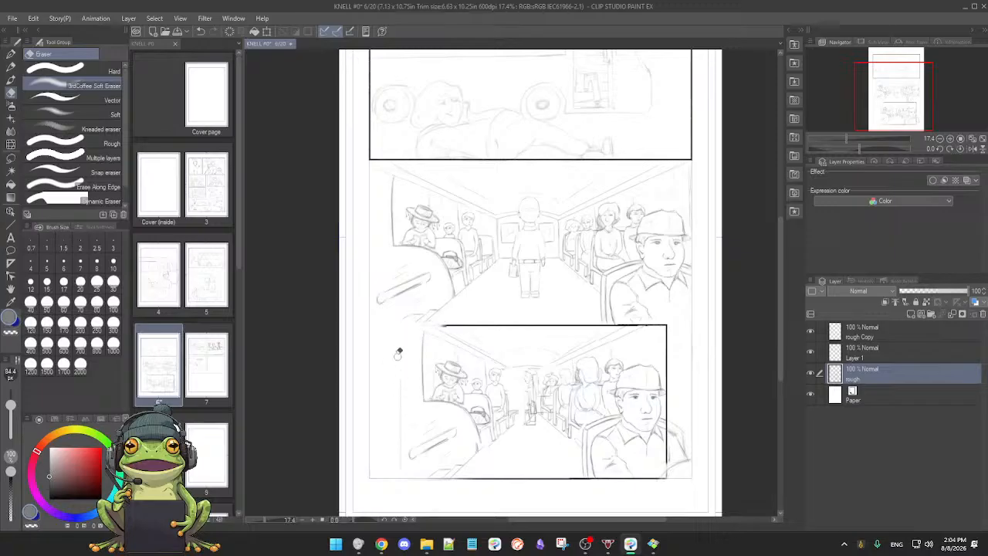
key(p)
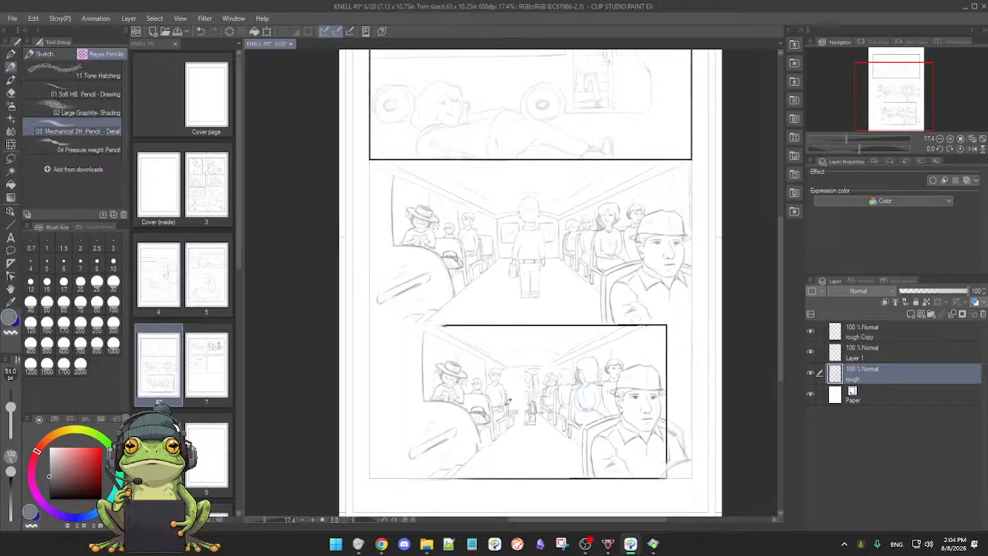
scroll(499, 410, down, 1)
drag(545, 355, 540, 390)
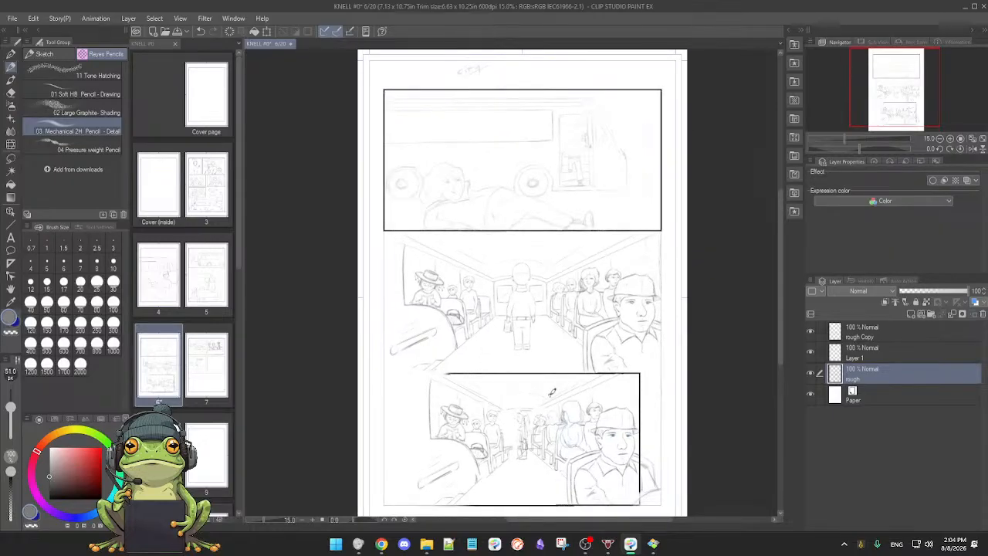
drag(547, 400, 573, 400)
drag(593, 441, 536, 304)
Step: Erase the lowest panel's black bottom border and the lower part of its right border with the soft eraser
key(e)
mouse_move(619, 318)
mouse_down()
mouse_move(620, 413)
mouse_move(613, 391)
mouse_up()
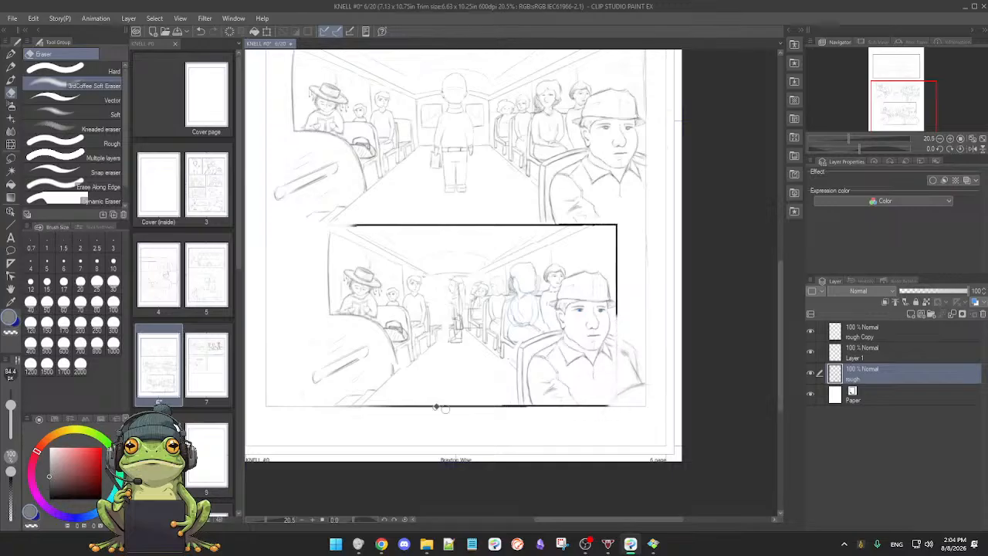
mouse_move(397, 409)
mouse_down()
mouse_move(456, 411)
mouse_move(393, 406)
mouse_move(609, 406)
mouse_up()
key(p)
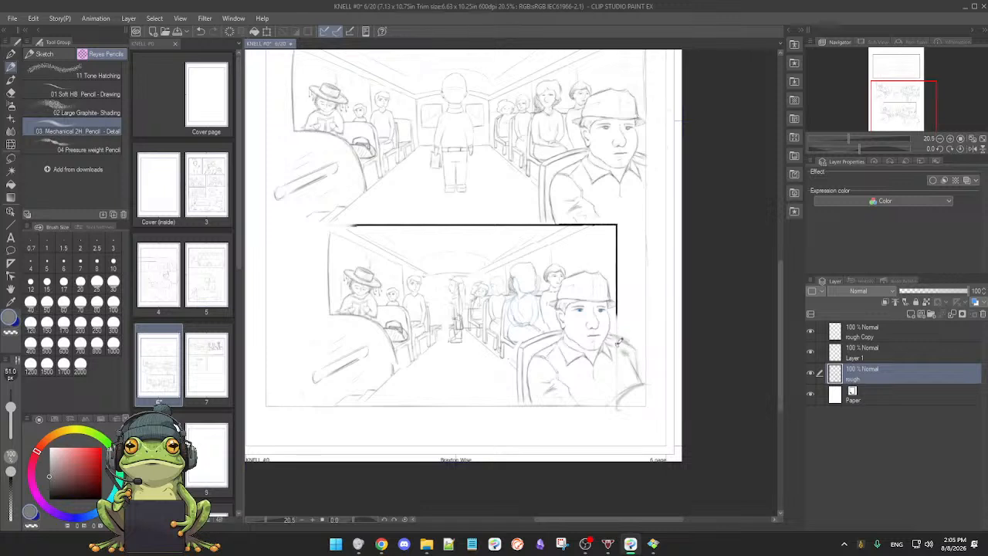
Step: Erase the remaining black top and upper right borders of the lowest panel
scroll(643, 373, up, 2)
key(e)
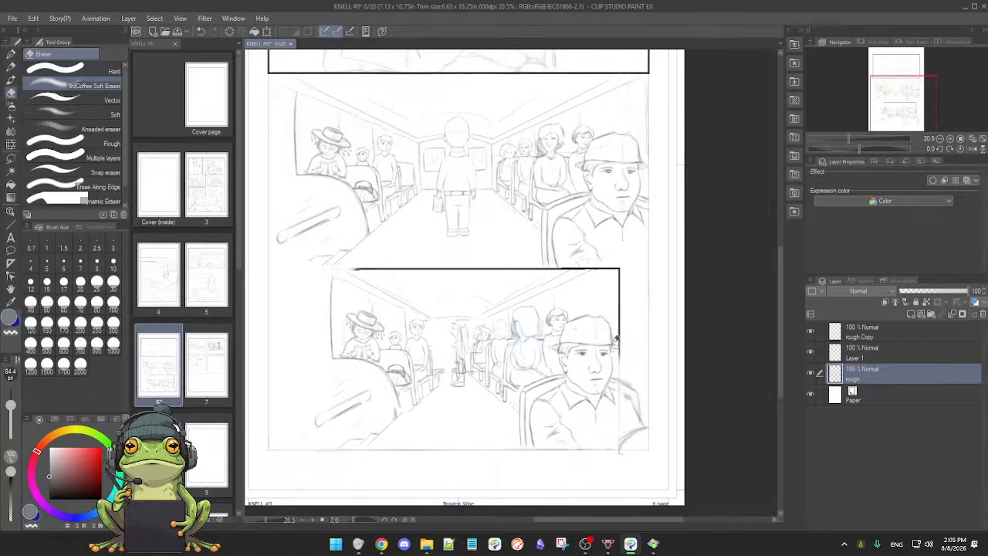
mouse_move(624, 274)
mouse_down()
mouse_move(618, 287)
mouse_move(620, 267)
mouse_up()
mouse_move(343, 269)
mouse_down()
mouse_move(621, 270)
mouse_move(577, 269)
mouse_move(619, 270)
mouse_move(622, 337)
mouse_up()
key(p)
Step: Pencil the aisle's floor edges on both sides of the lowest panel, converging towards the standing figure, and touch up the left-hand seats
drag(474, 415, 488, 389)
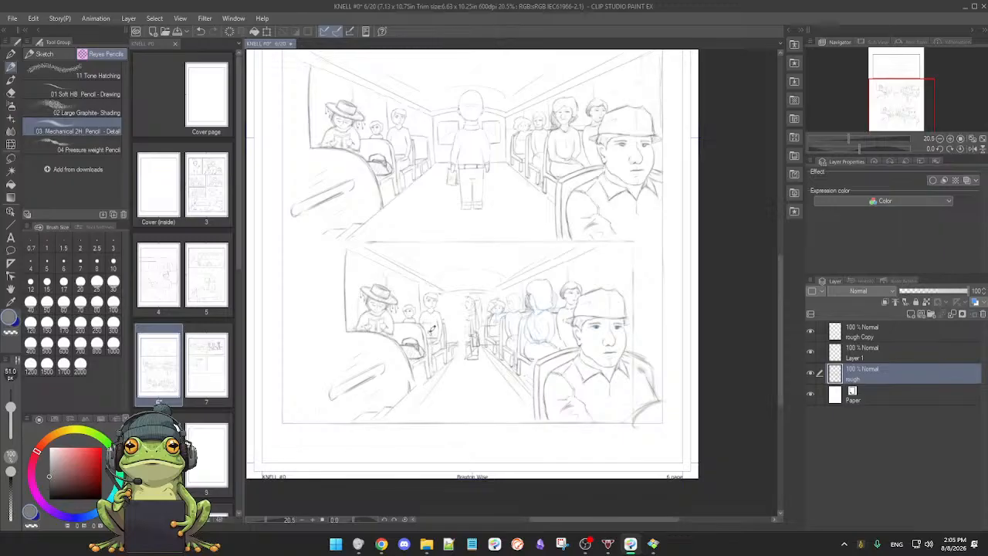
scroll(479, 396, up, 3)
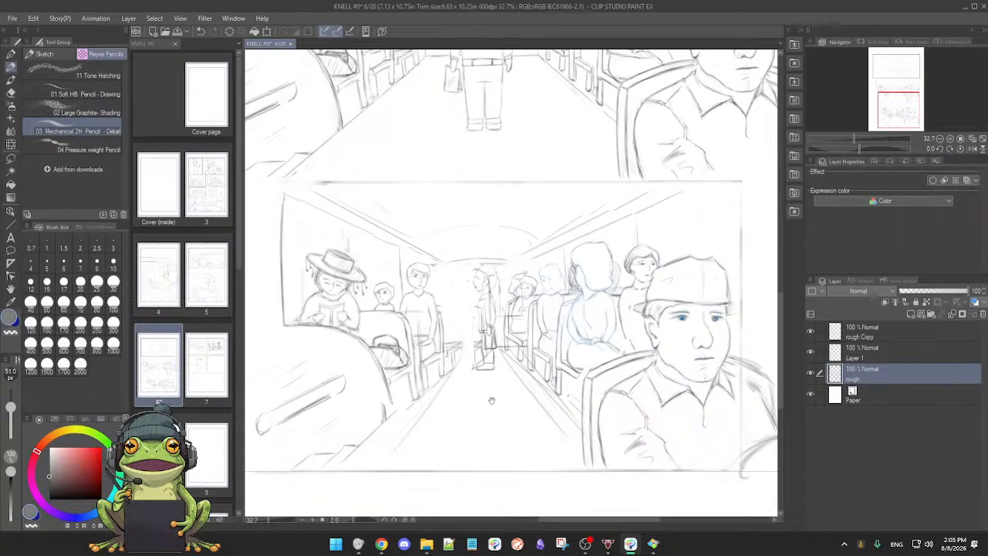
drag(460, 404, 487, 399)
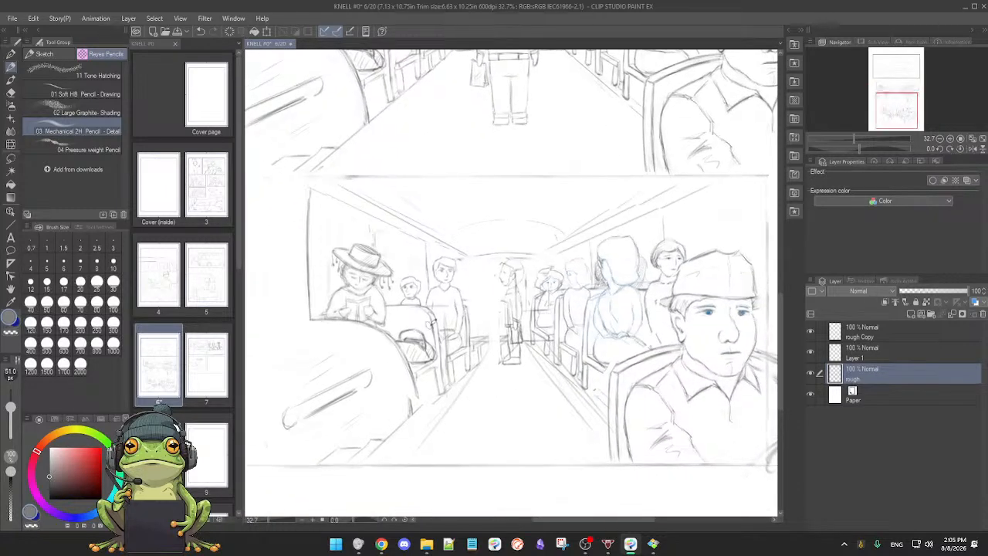
mouse_move(454, 306)
mouse_down()
mouse_move(416, 301)
mouse_move(442, 307)
mouse_move(447, 340)
mouse_up()
drag(467, 378, 408, 466)
drag(555, 386, 600, 452)
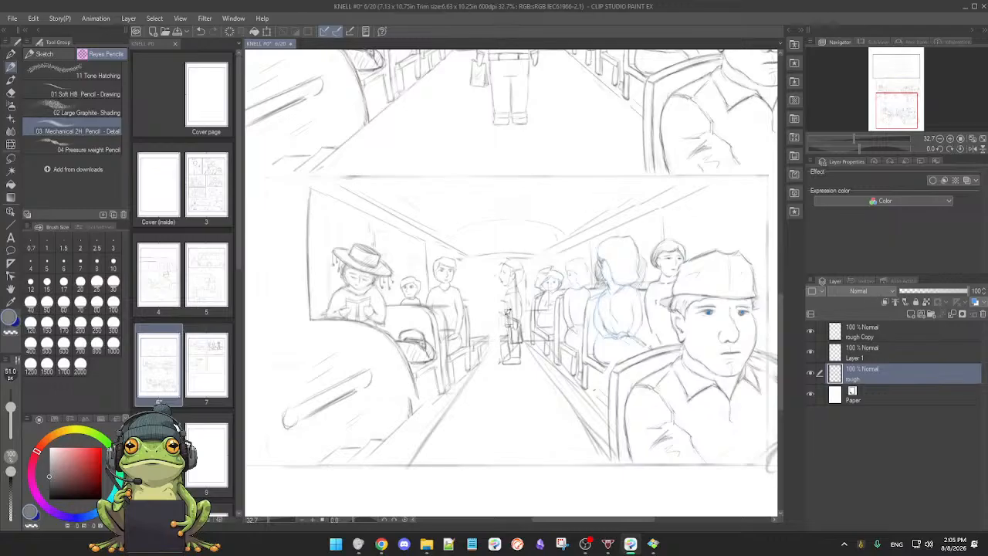
scroll(463, 295, up, 1)
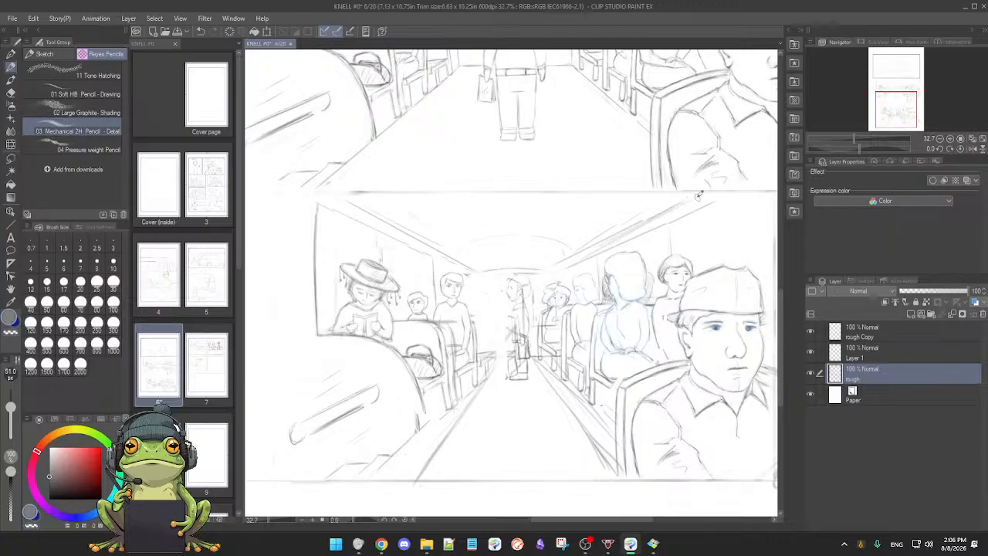
Step: Darken the right-hand ceiling line above the passengers in the lowest panel and clean its inner end with the soft eraser
key(e)
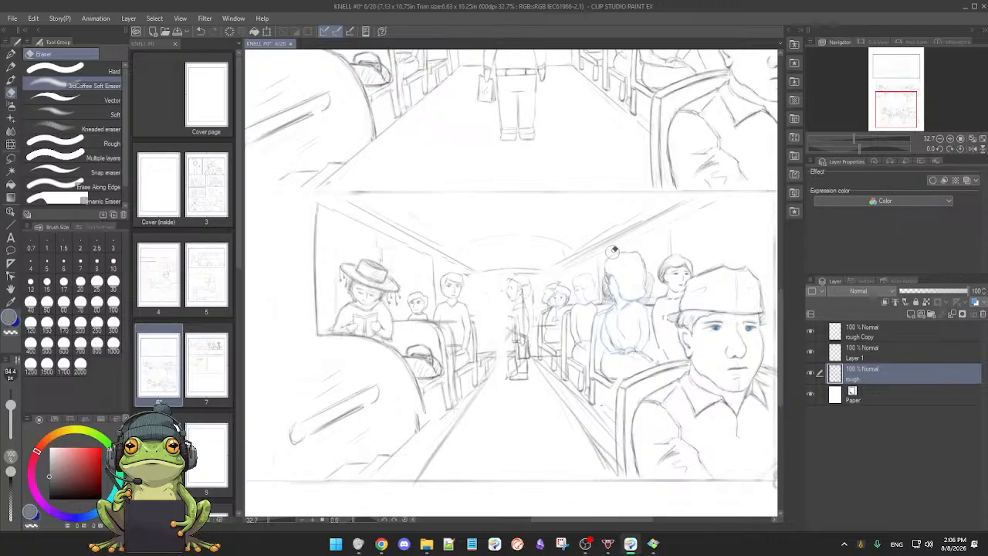
key(p)
drag(577, 265, 678, 211)
key(e)
mouse_move(584, 253)
mouse_down()
mouse_move(595, 236)
mouse_move(591, 260)
mouse_up()
key(p)
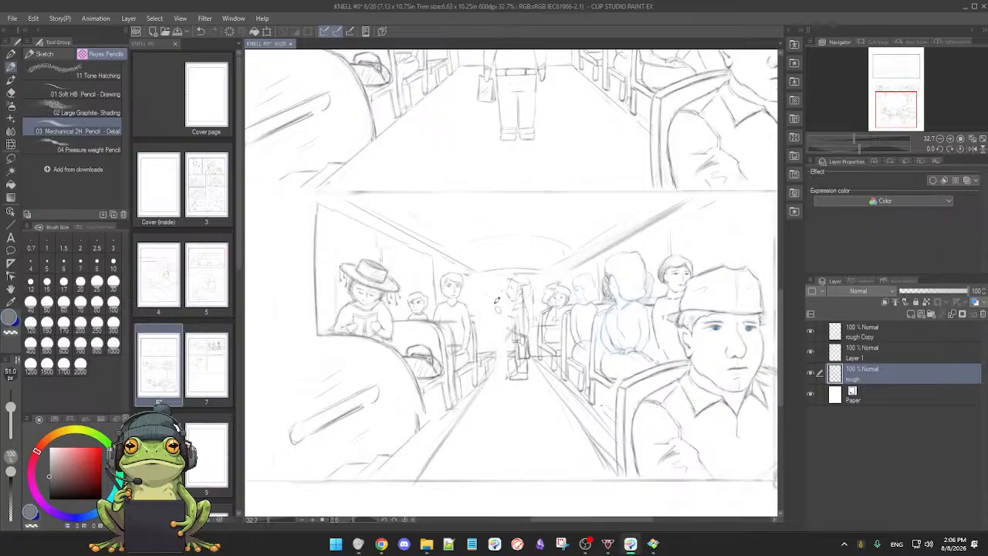
Step: Rotate the canvas and redraw the lowest panel's left-hand ceiling lines, running inward towards the standing figure
mouse_move(373, 218)
mouse_down()
mouse_move(416, 231)
mouse_move(482, 281)
mouse_up()
mouse_move(649, 367)
mouse_down()
mouse_move(474, 440)
mouse_move(398, 398)
mouse_up()
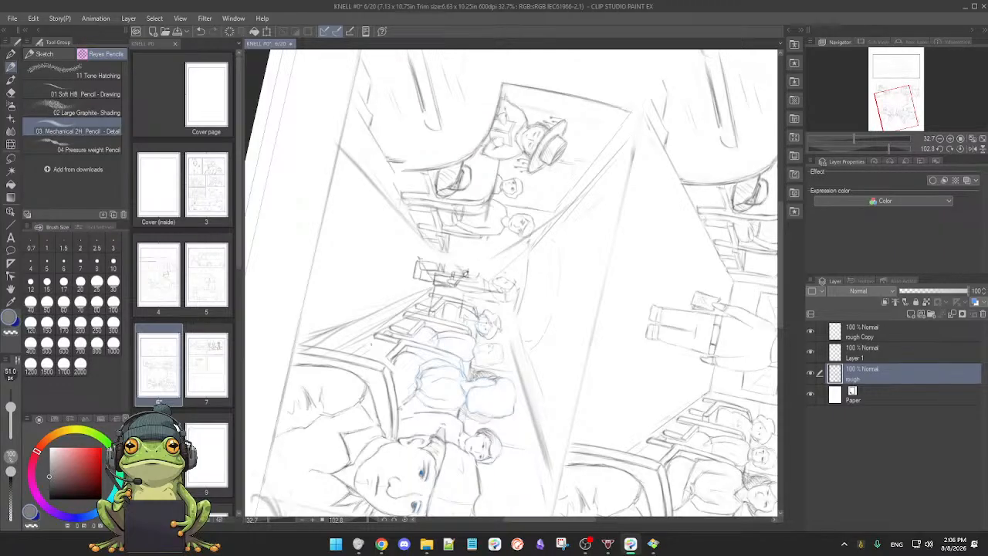
drag(475, 271, 559, 193)
drag(622, 149, 507, 264)
Step: Trim the overrunning inner ends of the left-hand ceiling lines with the soft eraser and reset the canvas rotation
key(e)
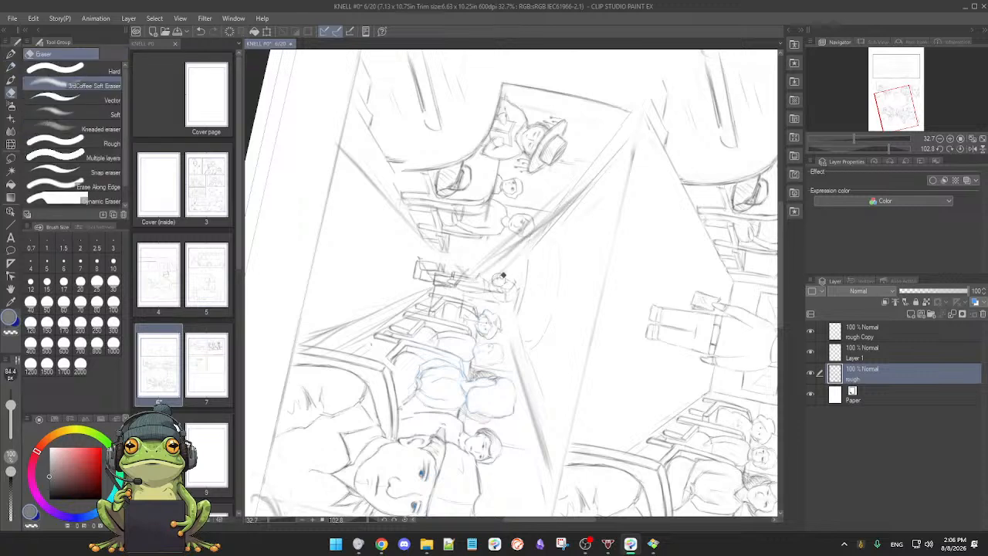
key(p)
key(e)
mouse_move(520, 255)
mouse_down()
mouse_move(578, 202)
mouse_move(515, 265)
mouse_up()
key(p)
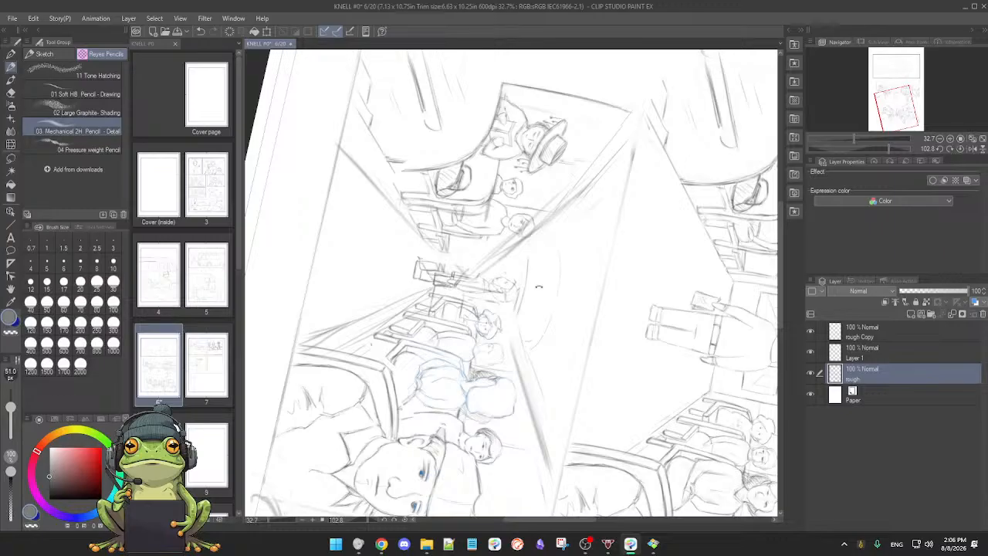
double_click(539, 286)
key(e)
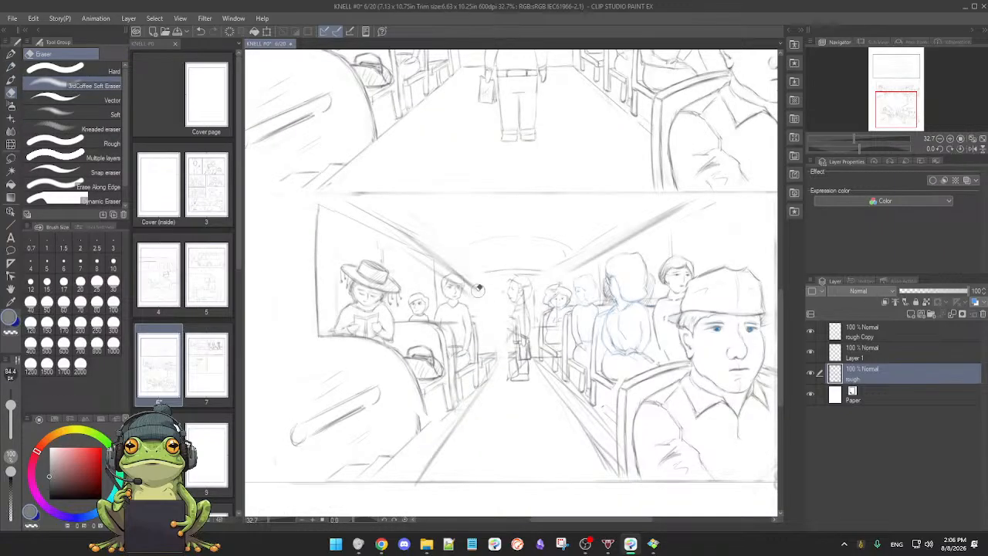
key(p)
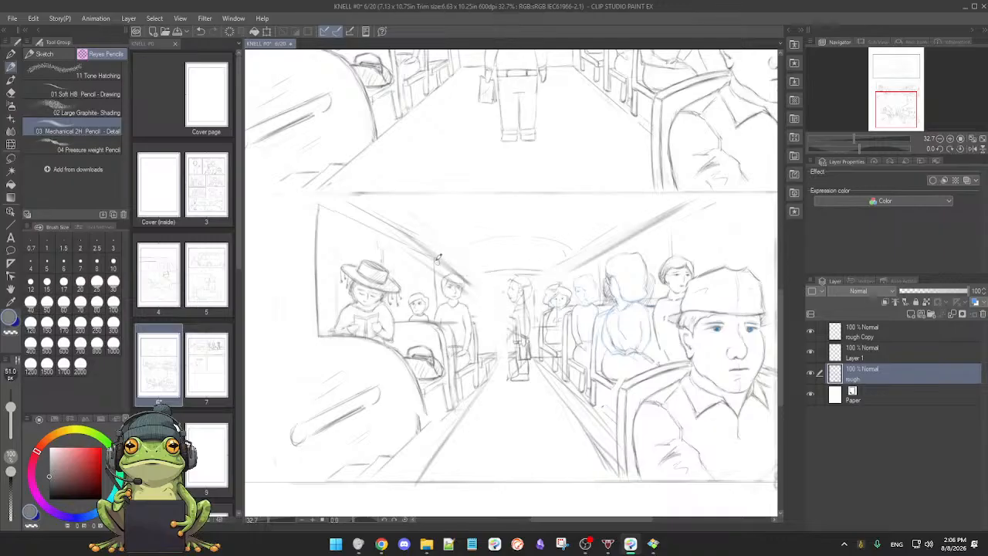
Step: With the canvas rotated, pencil a perspective line beside the standing figure, erase the left-hand ceiling lines' inner part, and reset the rotation
mouse_move(613, 343)
mouse_down()
mouse_move(604, 357)
mouse_move(455, 334)
mouse_move(473, 249)
mouse_up()
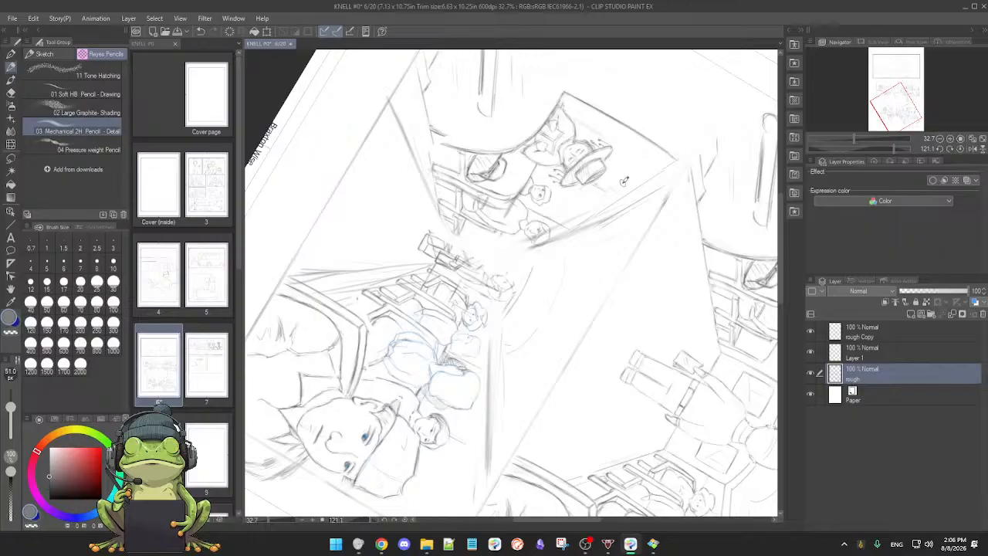
drag(459, 265, 540, 220)
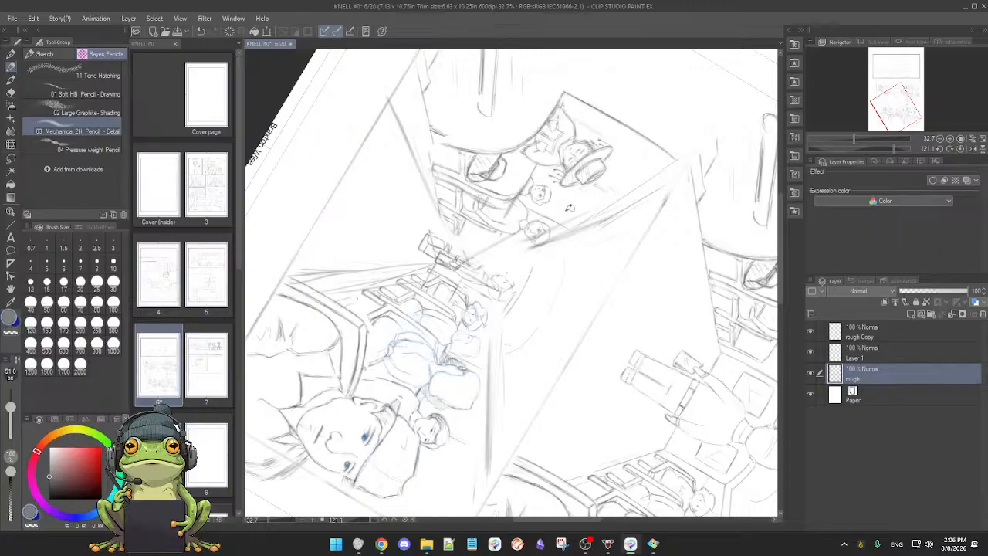
key(e)
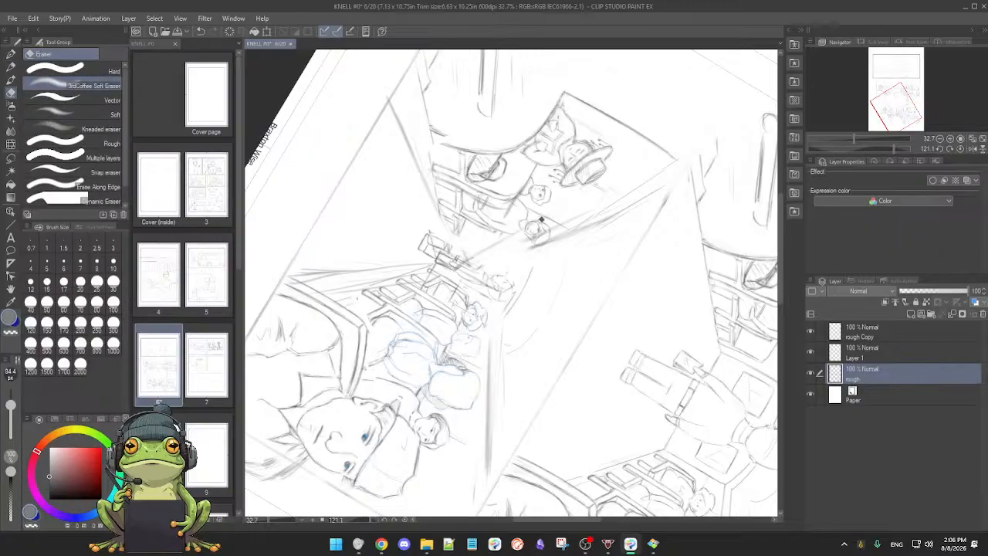
mouse_move(542, 220)
mouse_down()
mouse_move(554, 232)
mouse_move(528, 246)
mouse_up()
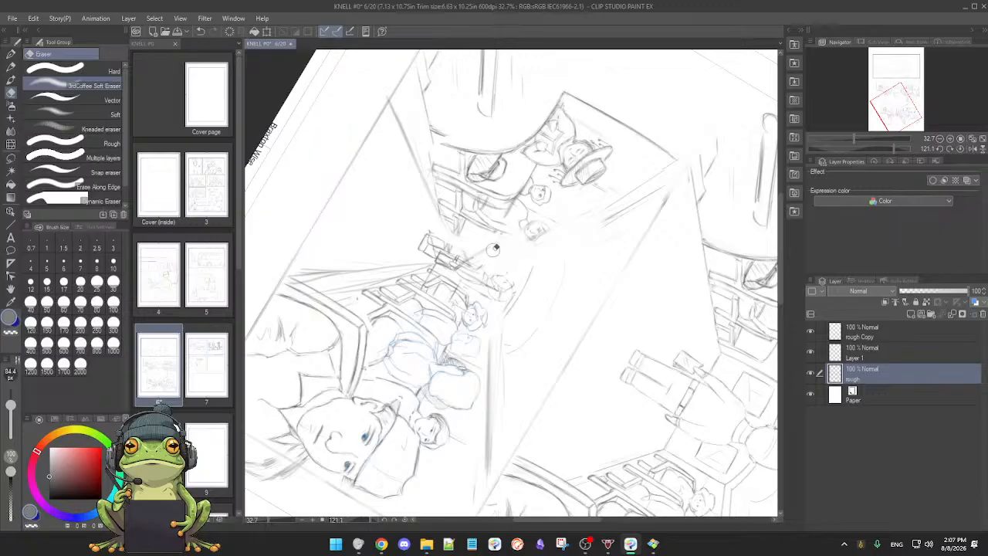
key(p)
key(ctrl+@)
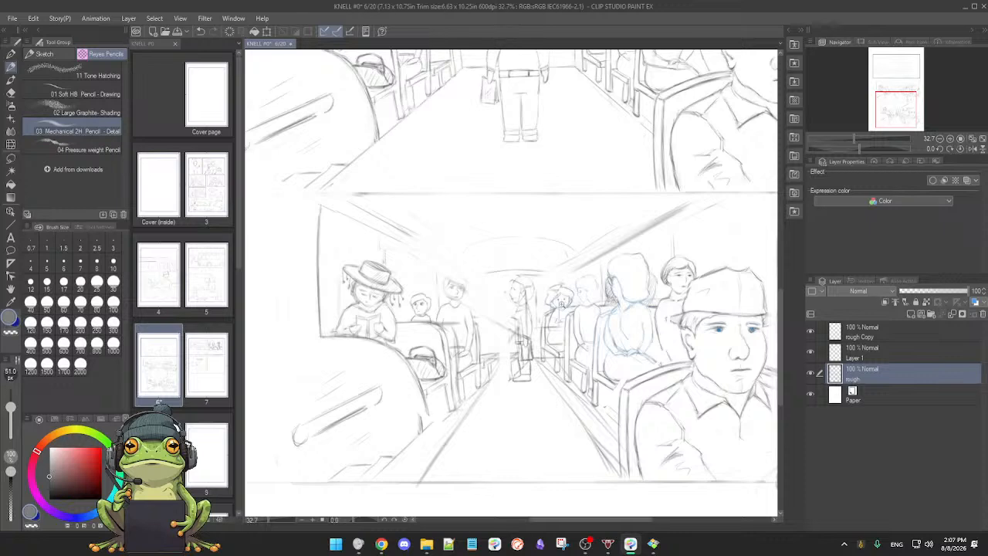
Step: Redraw the right-hand aisle floor line beside the seats in the lowest panel and clean up stray marks with the soft eraser
scroll(563, 304, up, 1)
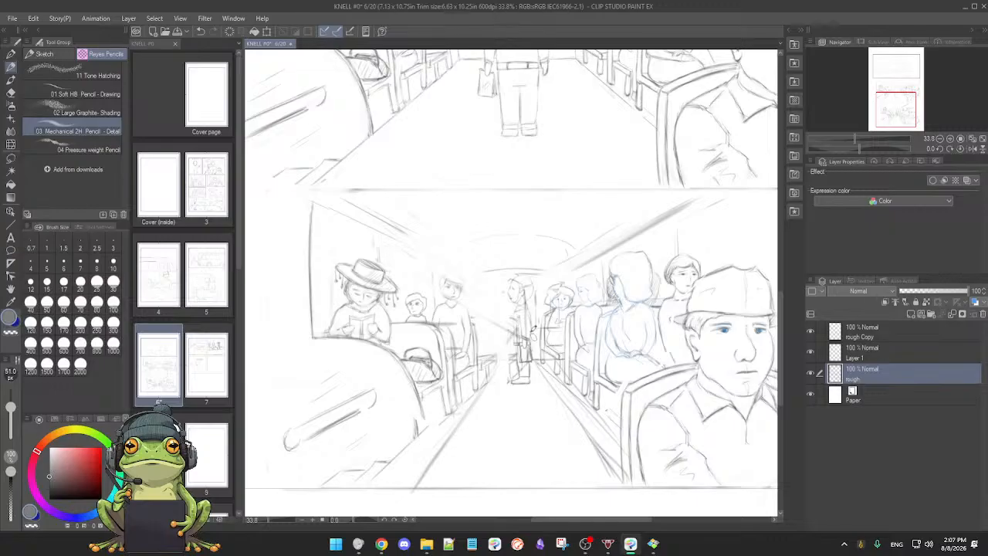
drag(556, 376, 610, 449)
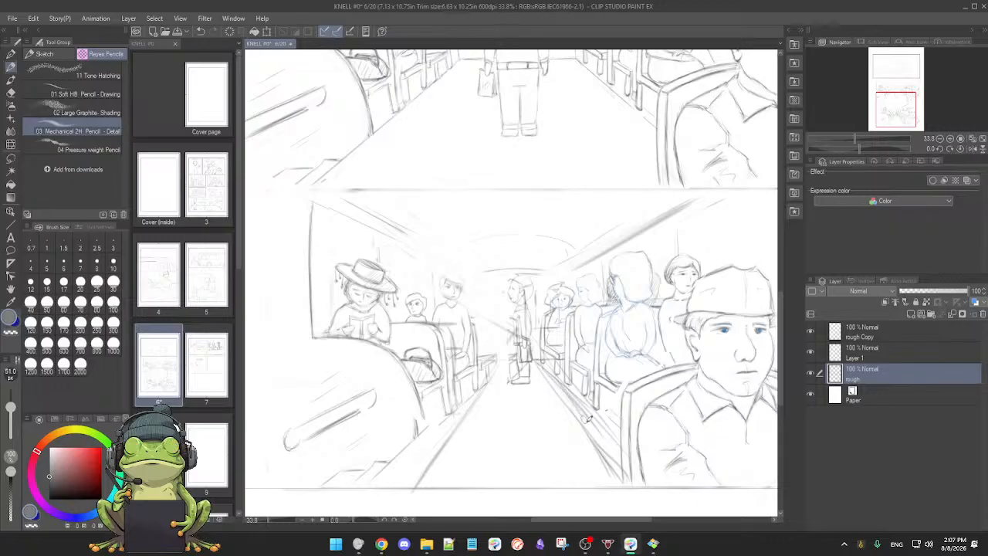
key(e)
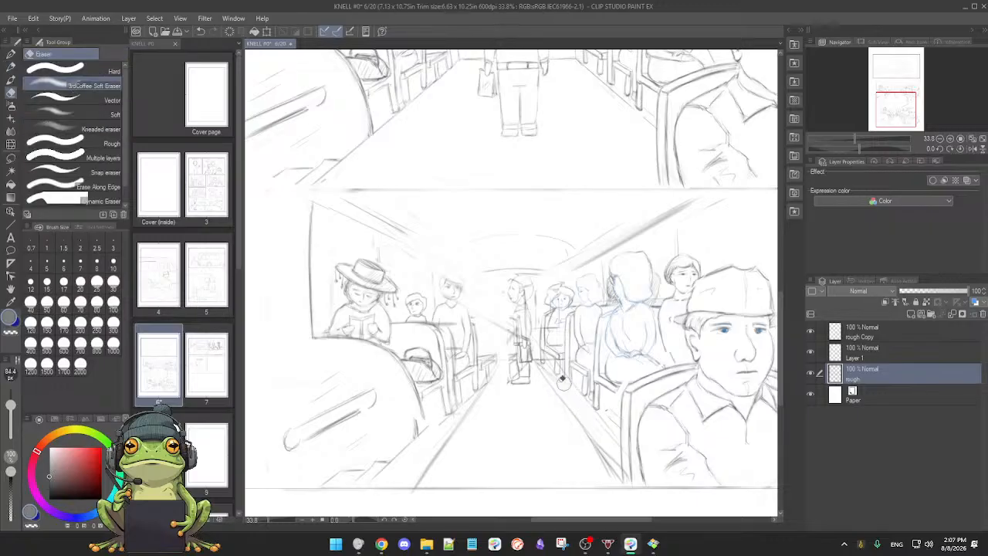
key(p)
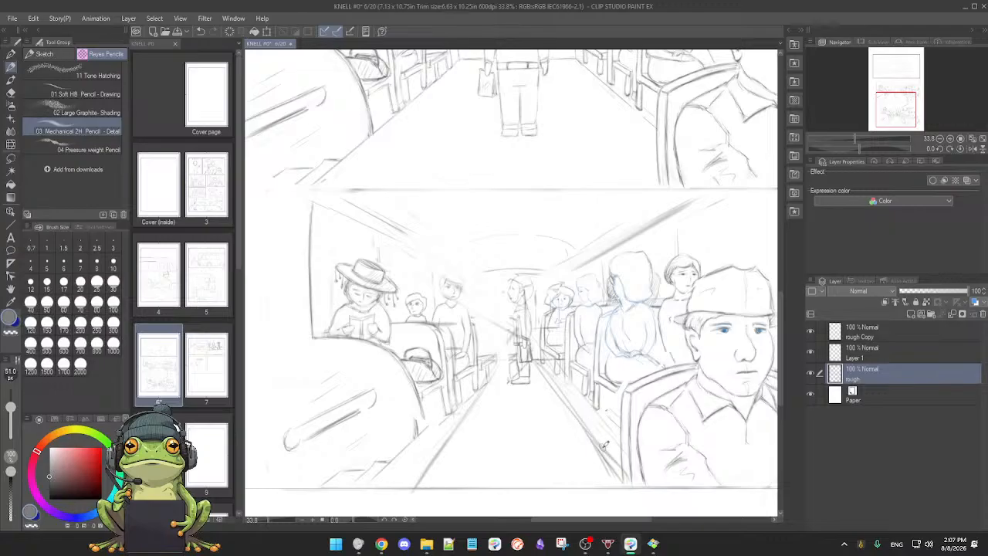
key(e)
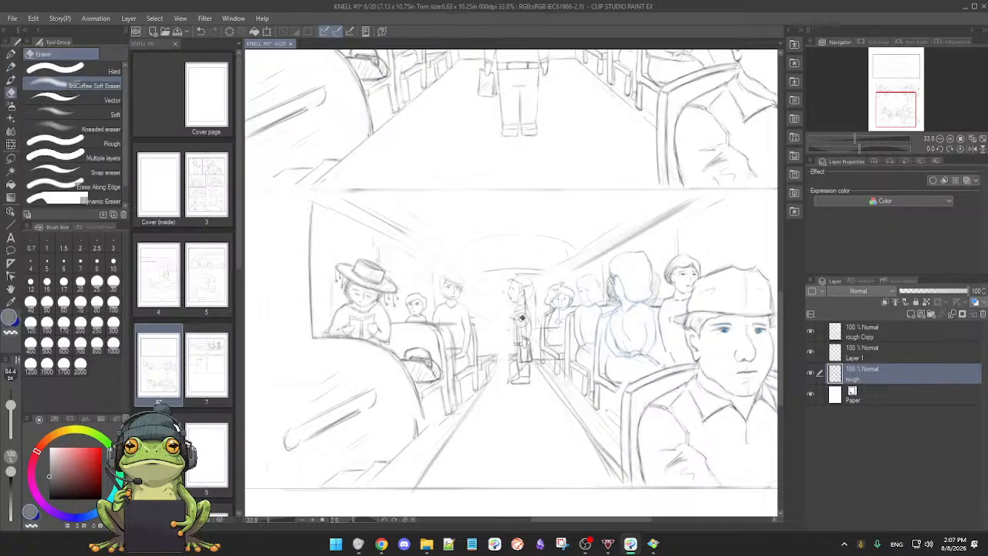
Step: Pencil a new left-hand ceiling line from the lowest panel's upper border towards the standing figure and erase the old lines and overrunning end
key(p)
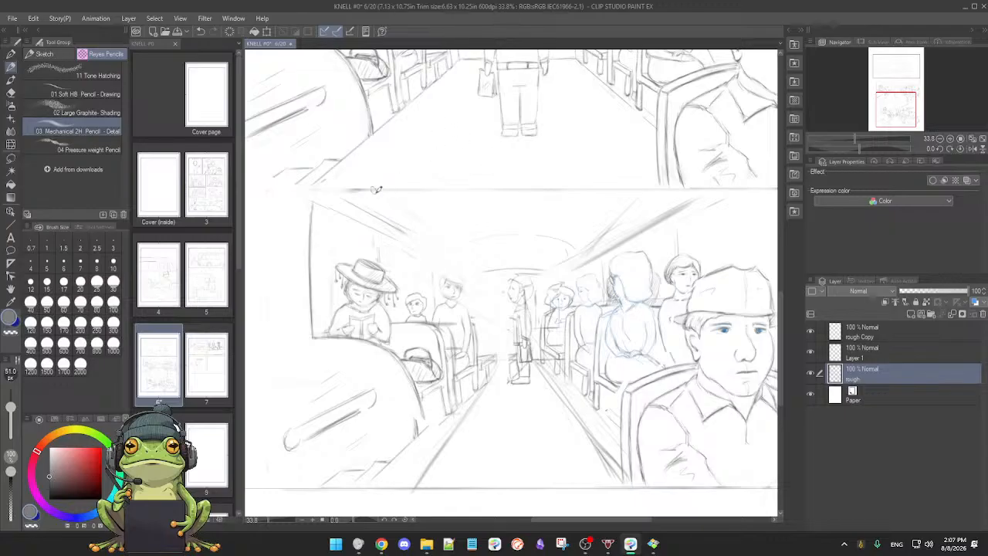
drag(365, 192, 403, 212)
mouse_move(365, 190)
mouse_down()
mouse_move(500, 319)
mouse_move(520, 325)
mouse_move(520, 338)
mouse_move(511, 317)
mouse_up()
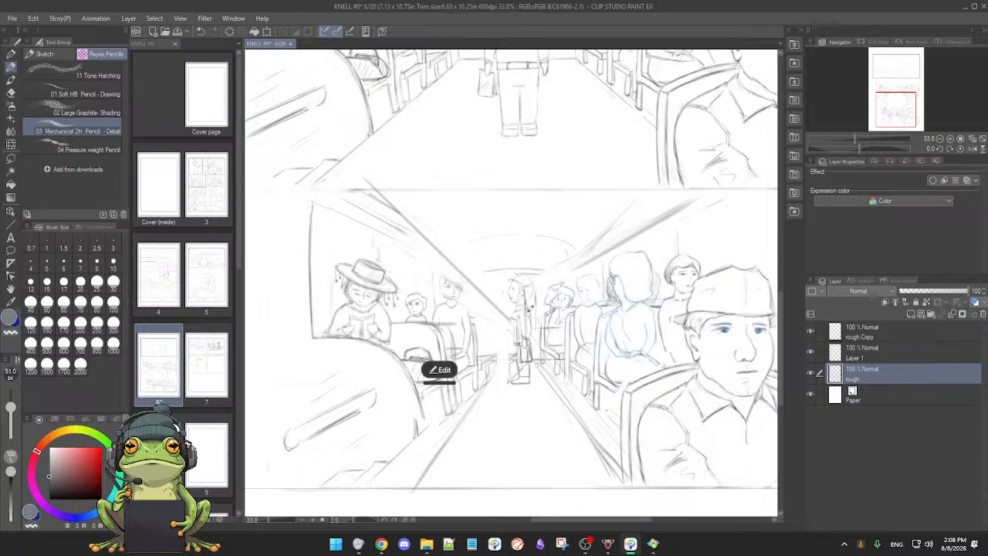
key(e)
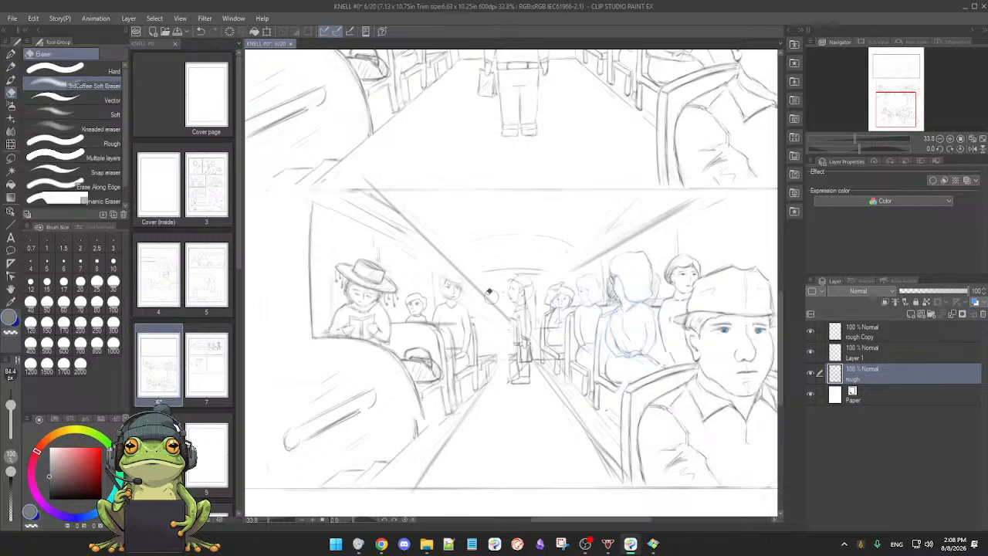
mouse_move(401, 229)
mouse_down()
mouse_move(392, 211)
mouse_move(362, 202)
mouse_move(388, 236)
mouse_up()
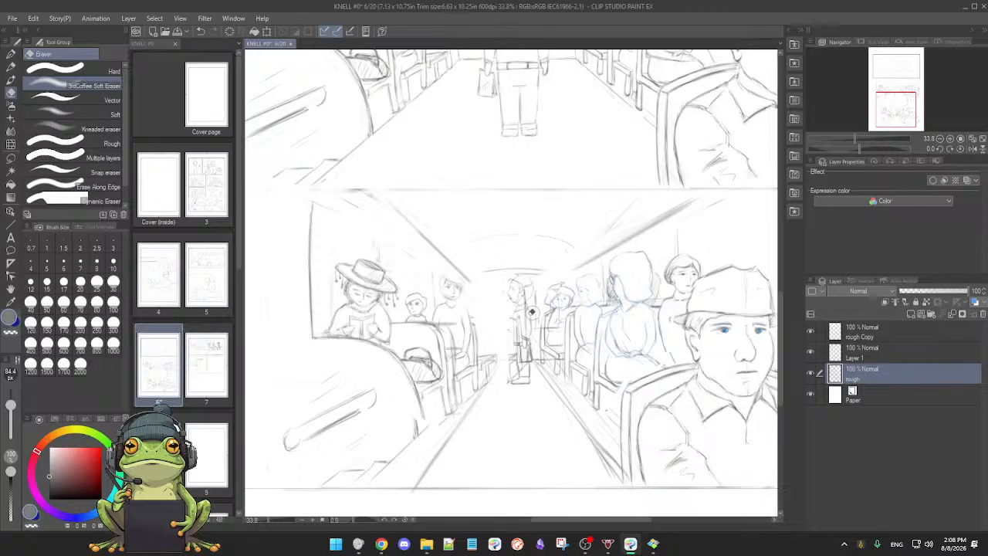
Step: Erase the heavy right-hand ceiling line in the lowest panel and redraw it as a thinner line rising to the upper border
key(p)
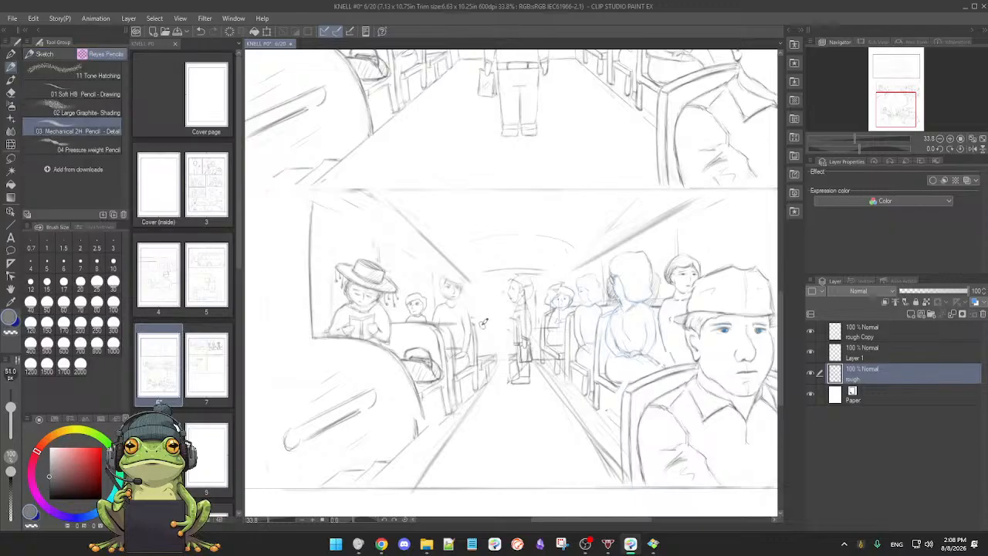
key(e)
mouse_move(604, 242)
mouse_down()
mouse_move(649, 228)
mouse_move(592, 258)
mouse_move(679, 203)
mouse_move(653, 214)
mouse_move(628, 201)
mouse_move(610, 221)
mouse_up()
key(p)
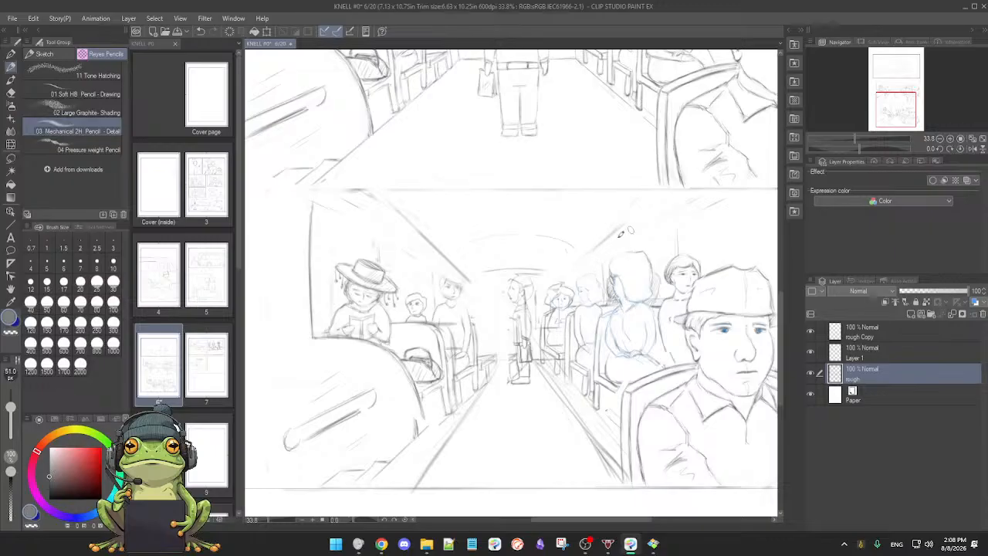
drag(596, 251, 680, 197)
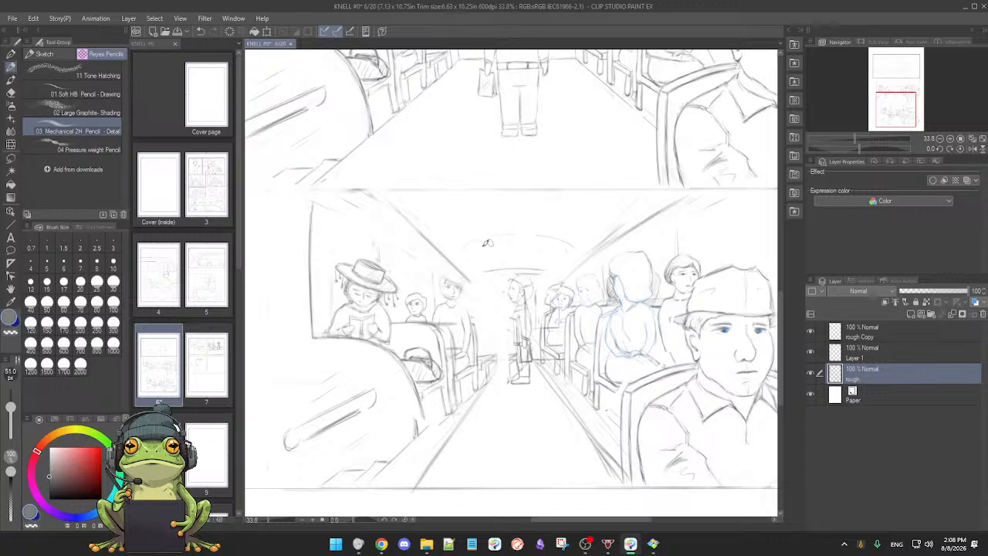
Step: Pencil a higher ceiling arch across the aisle in the lowest panel and darken the shallow curve above the standing figure's head
mouse_move(464, 249)
mouse_down()
mouse_move(516, 228)
mouse_move(571, 233)
mouse_move(542, 228)
mouse_move(576, 246)
mouse_up()
drag(467, 243, 577, 233)
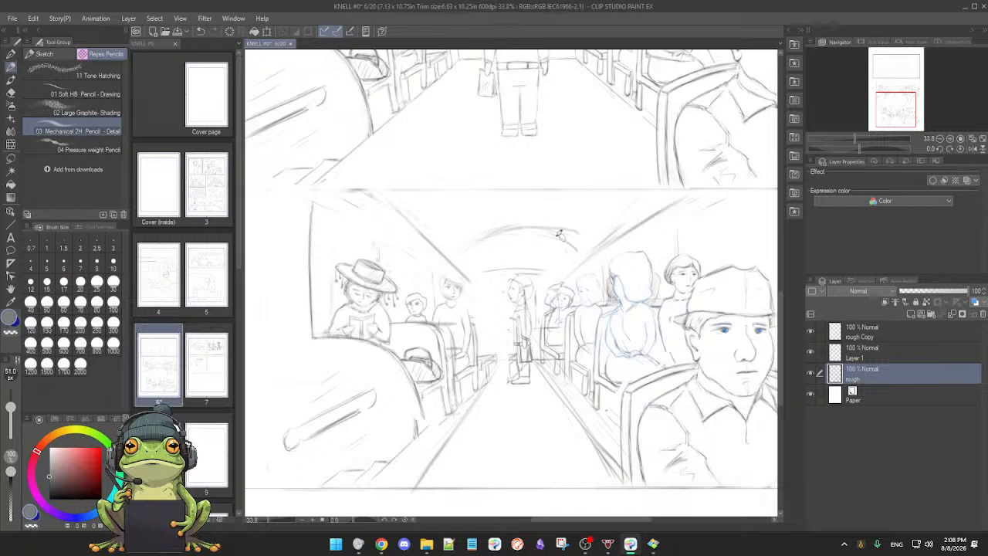
key(e)
key(p)
drag(473, 275, 552, 269)
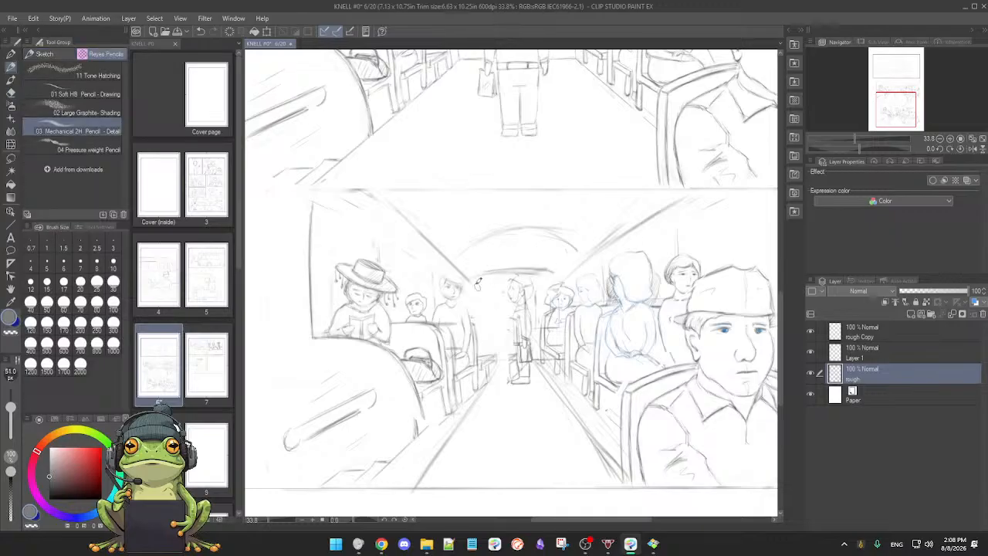
Step: Extend the top of the left-hand seat holding the bag, erase its old aisle-side frame, and redraw that side nearer the aisle
scroll(502, 354, up, 3)
mouse_move(532, 371)
mouse_down()
mouse_move(487, 380)
mouse_move(522, 391)
mouse_move(530, 372)
mouse_up()
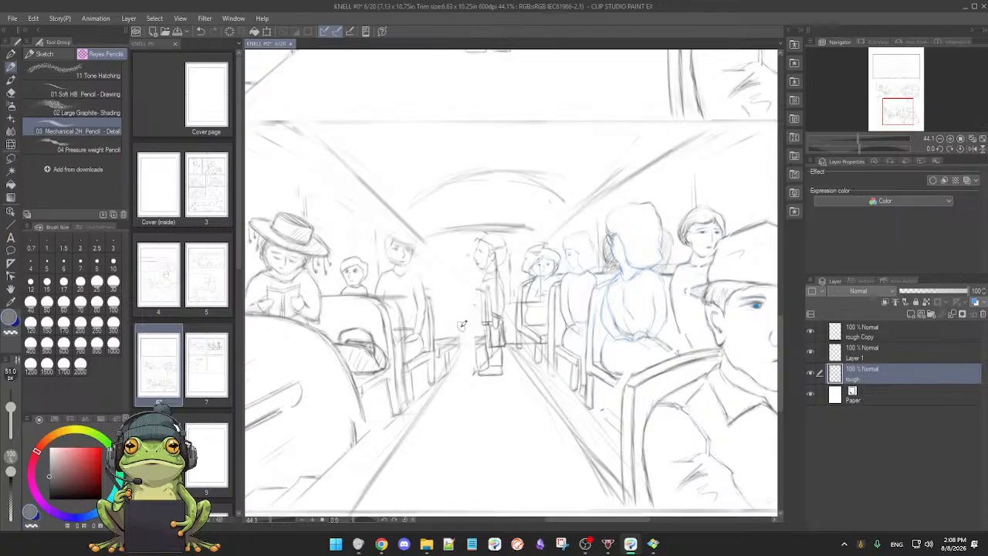
drag(446, 384, 467, 360)
drag(386, 274, 440, 274)
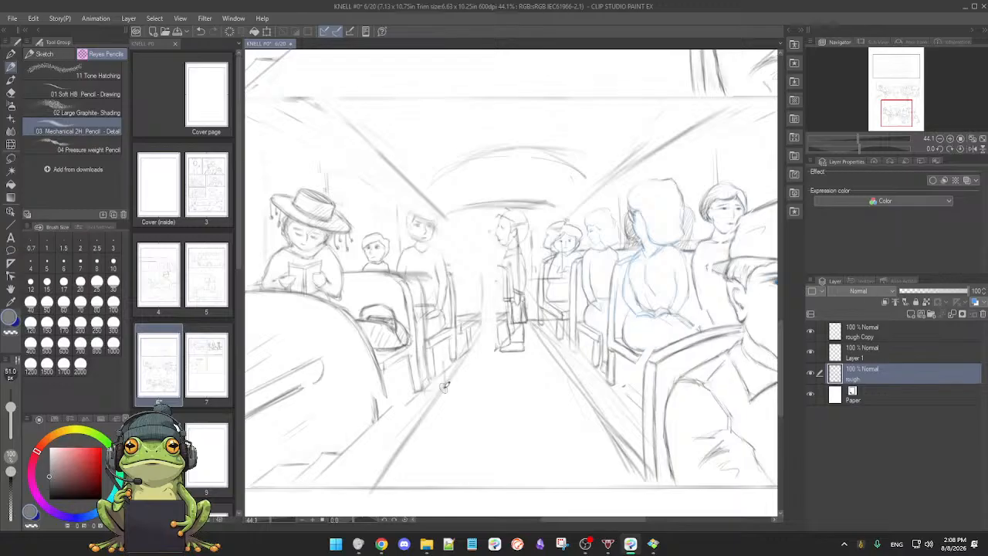
key(e)
mouse_move(417, 280)
mouse_down()
mouse_move(423, 340)
mouse_move(432, 309)
mouse_move(430, 355)
mouse_move(421, 342)
mouse_move(430, 334)
mouse_move(432, 365)
mouse_move(402, 291)
mouse_move(417, 369)
mouse_move(392, 360)
mouse_move(403, 372)
mouse_move(416, 362)
mouse_move(418, 383)
mouse_move(437, 390)
mouse_move(419, 384)
mouse_up()
key(p)
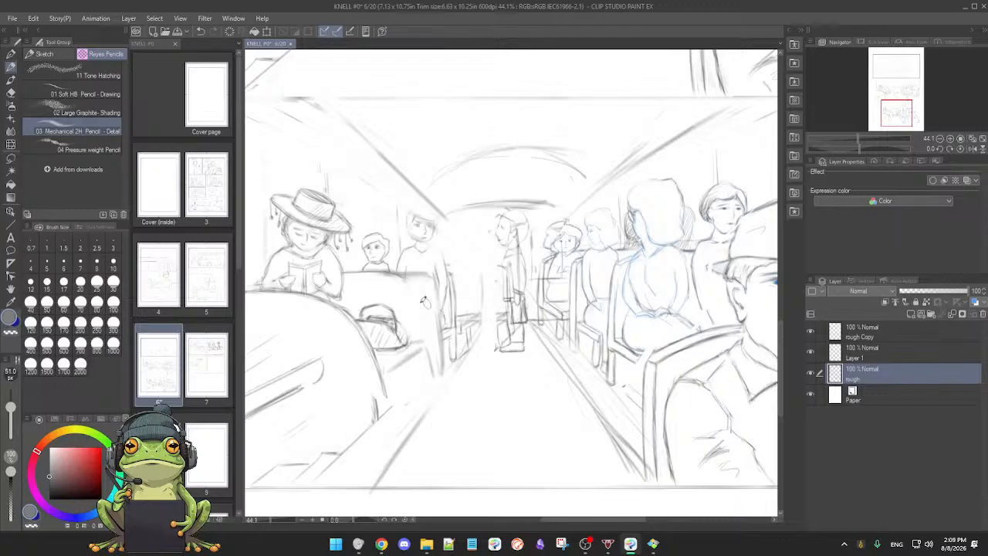
key(e)
key(p)
drag(494, 299, 463, 297)
scroll(463, 297, down, 3)
mouse_move(518, 336)
mouse_down()
mouse_move(521, 352)
mouse_move(469, 354)
mouse_up()
scroll(505, 353, up, 3)
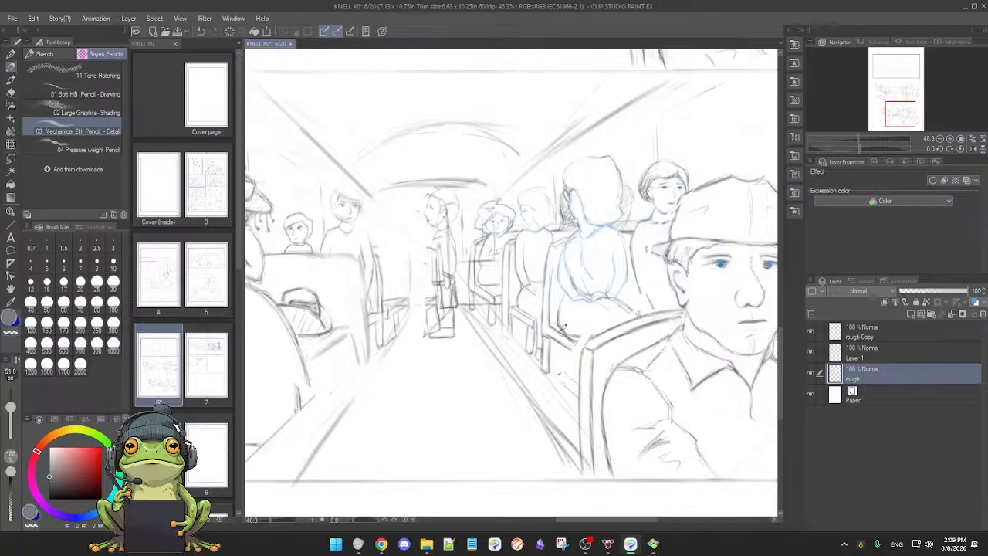
key(m)
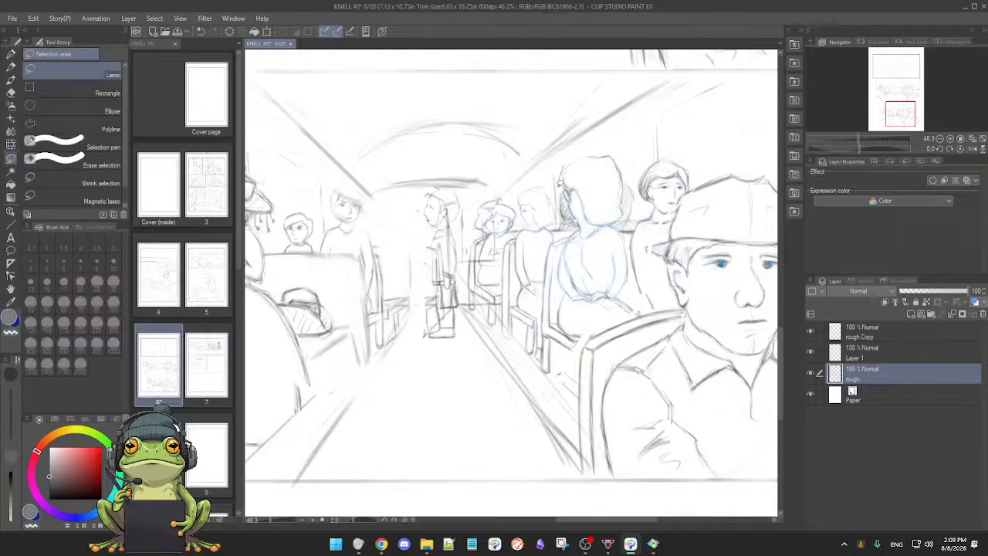
drag(560, 271, 561, 273)
key(p)
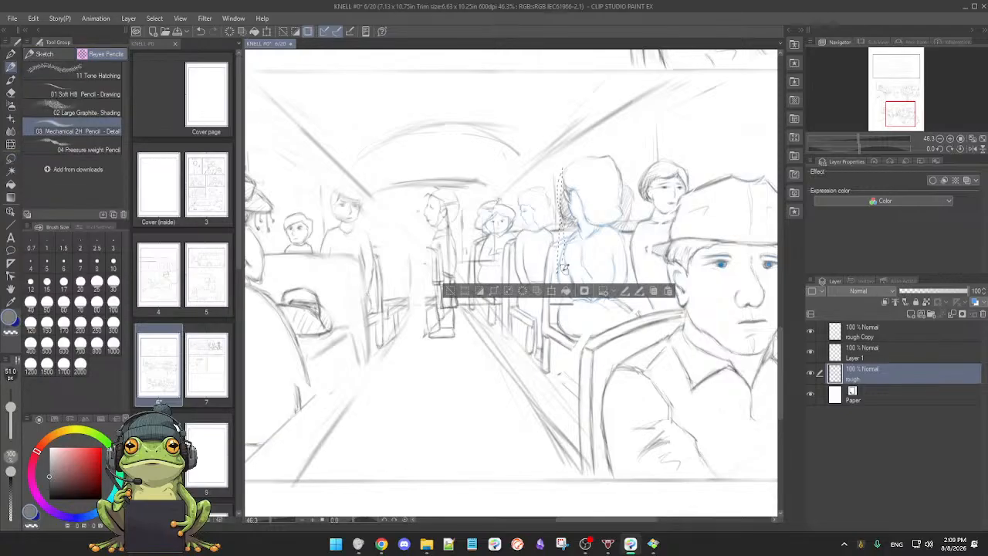
click(454, 293)
key(m)
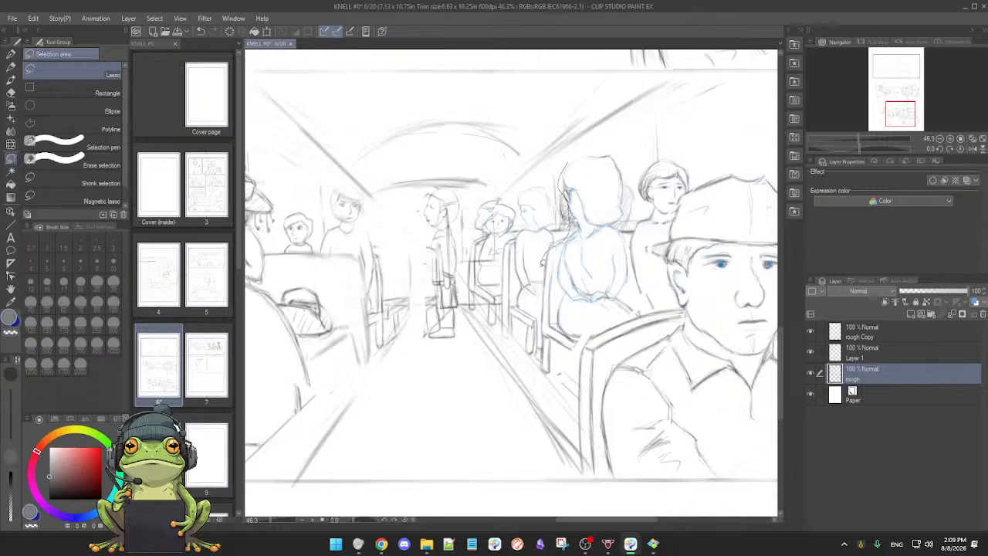
mouse_move(627, 316)
mouse_down()
mouse_move(663, 295)
mouse_move(630, 218)
mouse_move(632, 165)
mouse_move(567, 140)
mouse_up()
key(p)
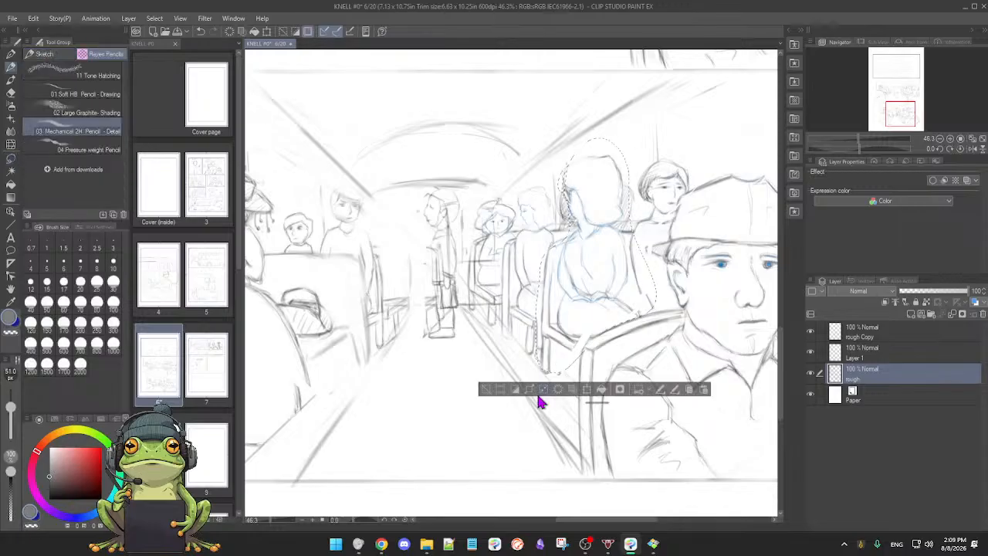
click(589, 390)
drag(574, 360, 558, 366)
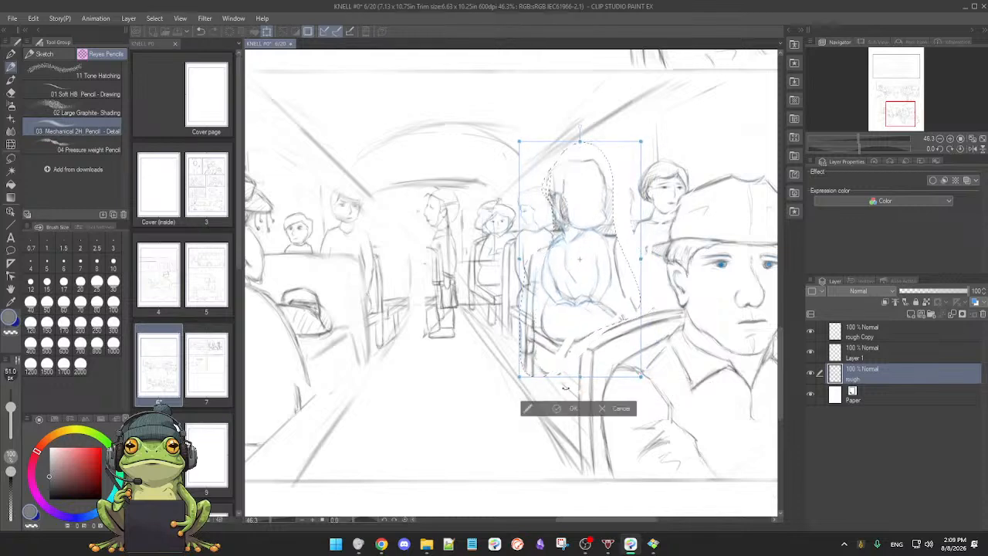
click(610, 409)
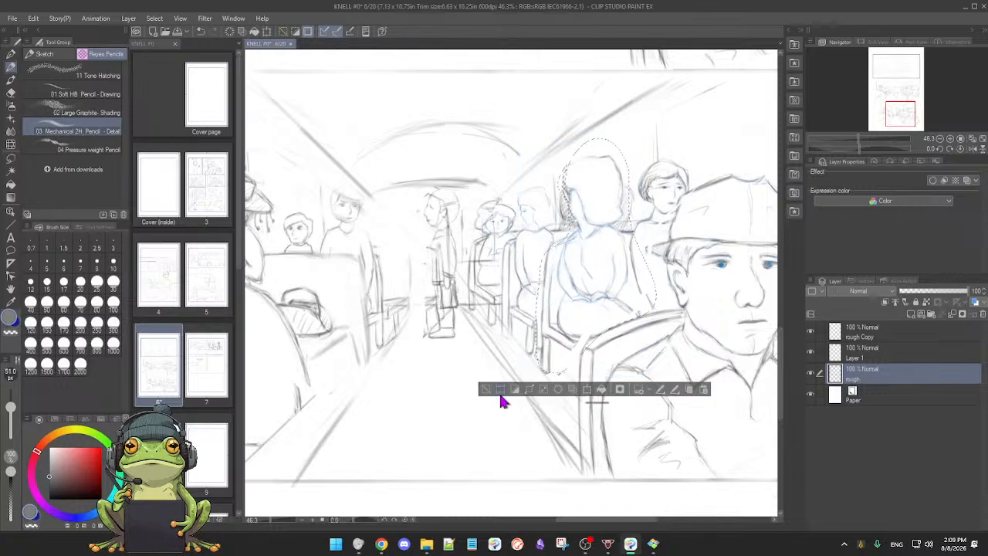
click(486, 389)
Step: Erase the dark shallow curve above the standing figure's head in the lowest panel with the soft eraser
scroll(583, 372, down, 2)
drag(584, 373, 543, 361)
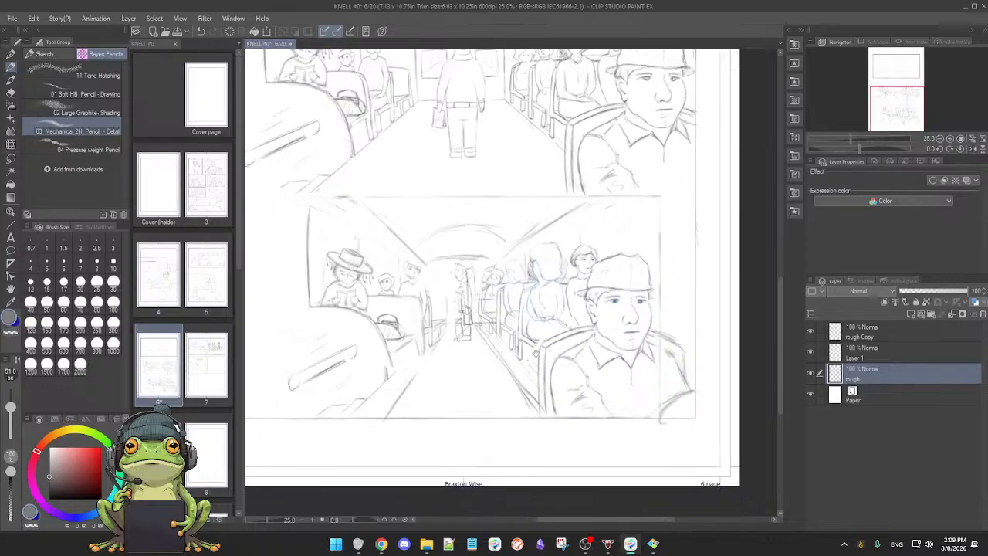
drag(562, 258, 554, 327)
drag(524, 379, 557, 287)
mouse_move(553, 224)
mouse_down()
mouse_move(546, 360)
mouse_move(568, 302)
mouse_move(548, 326)
mouse_move(570, 324)
mouse_up()
key(e)
mouse_move(466, 256)
mouse_down()
mouse_move(435, 298)
mouse_move(449, 293)
mouse_move(429, 335)
mouse_move(434, 318)
mouse_move(512, 296)
mouse_up()
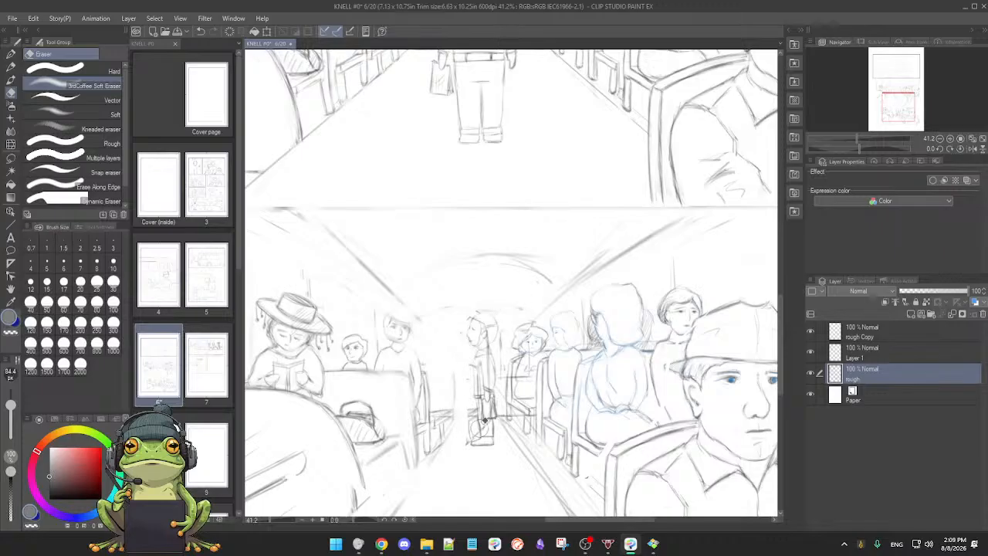
Step: Examine the whole page and compare the perspective of the lowest bus panel with the bus panel above it
key(p)
key(ctrl+0)
drag(540, 322, 515, 387)
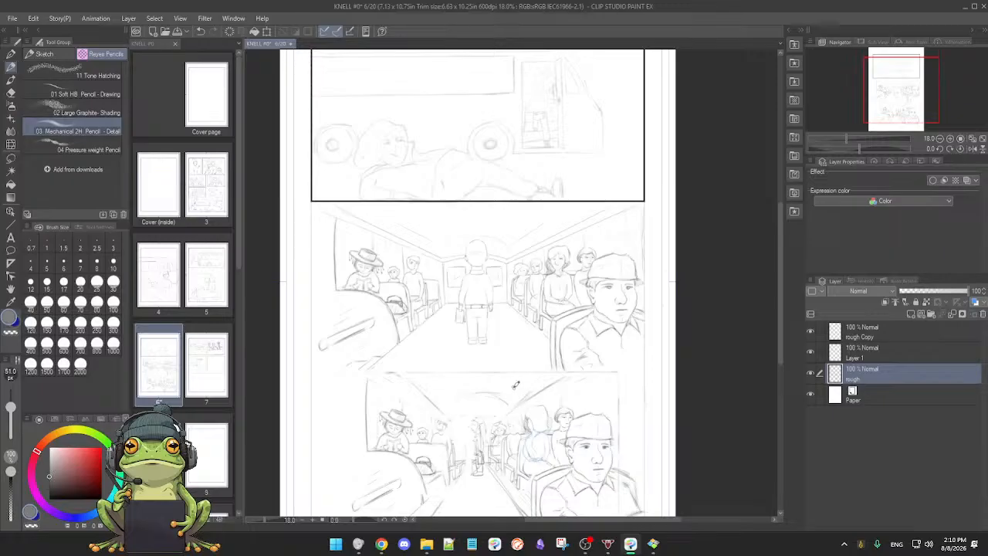
scroll(560, 345, down, 3)
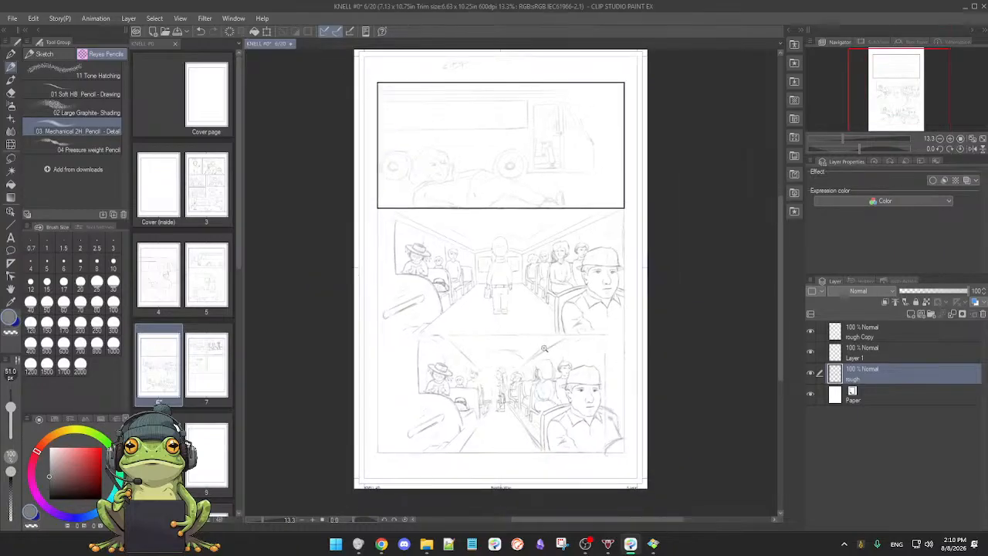
scroll(544, 348, up, 4)
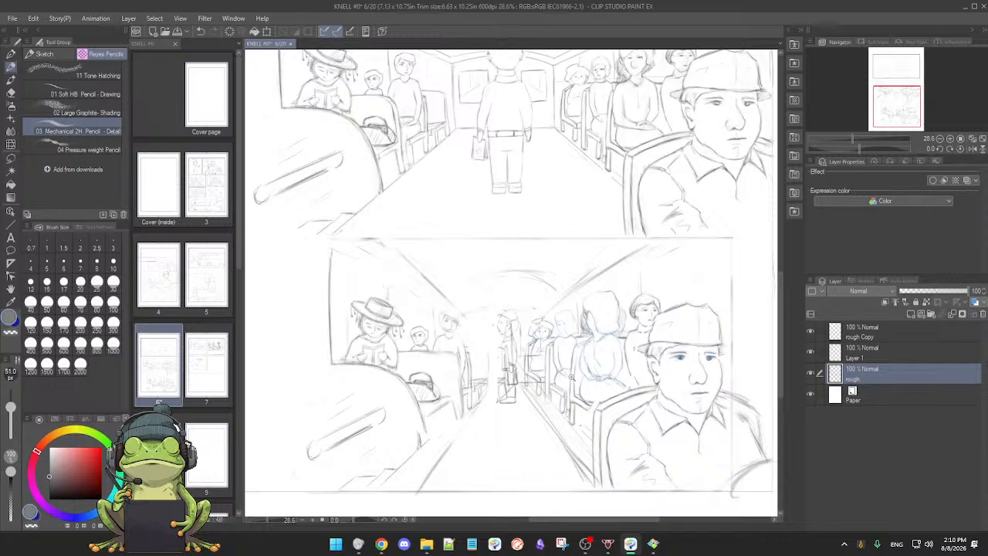
scroll(556, 386, down, 1)
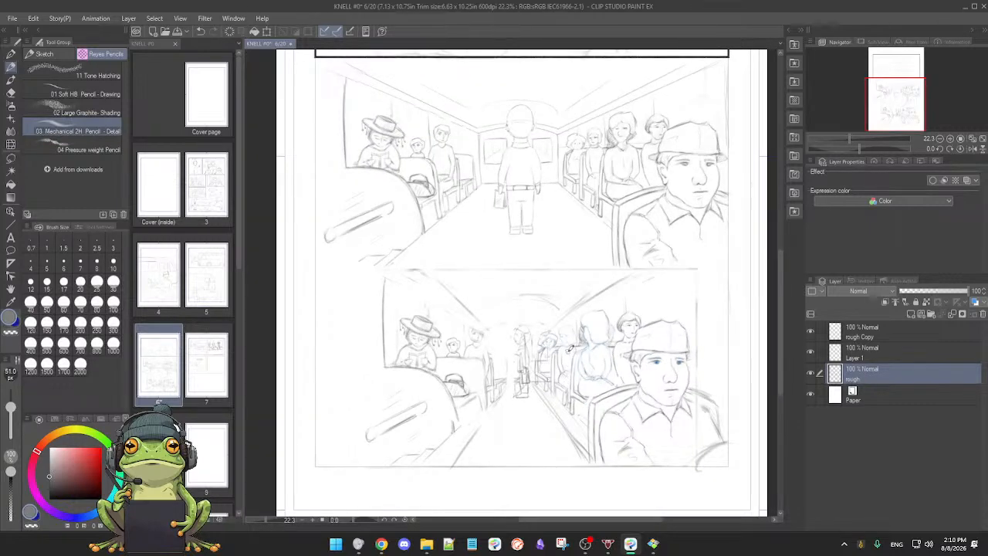
drag(568, 351, 563, 402)
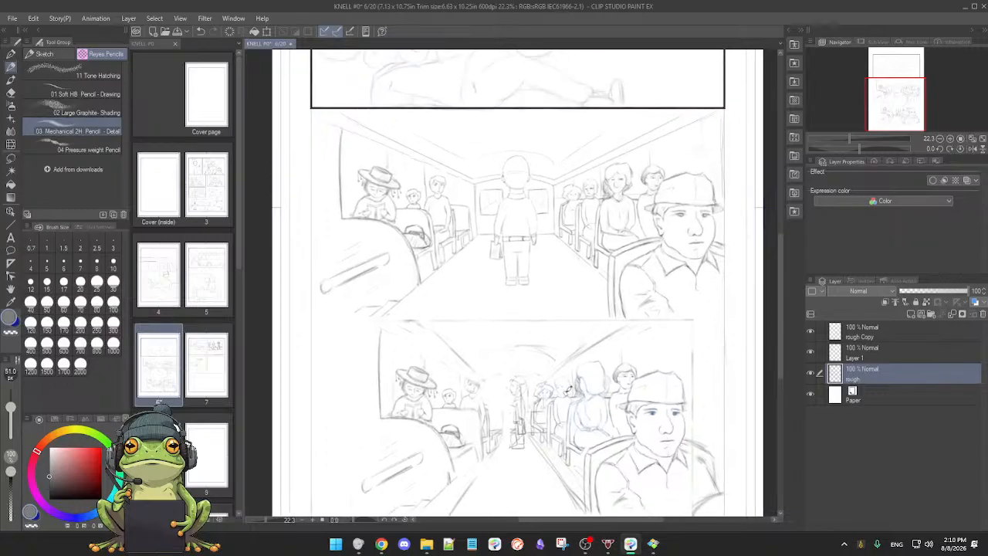
drag(568, 358, 563, 400)
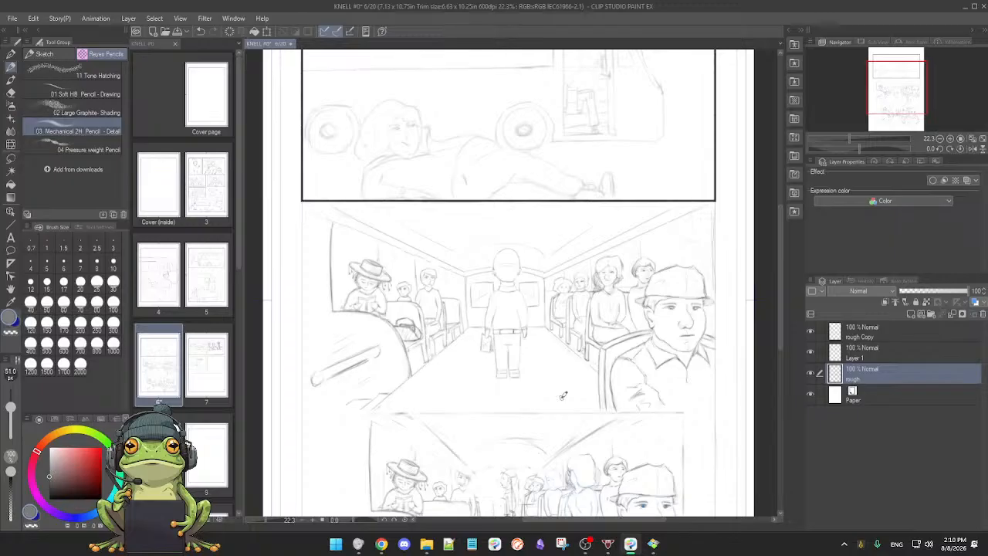
Step: Toggle the visibility of the rough and rough Copy layers off and on to check their contents, and review the page's panels
click(810, 374)
click(811, 374)
click(810, 331)
click(810, 332)
scroll(614, 372, down, 2)
drag(615, 373, 603, 352)
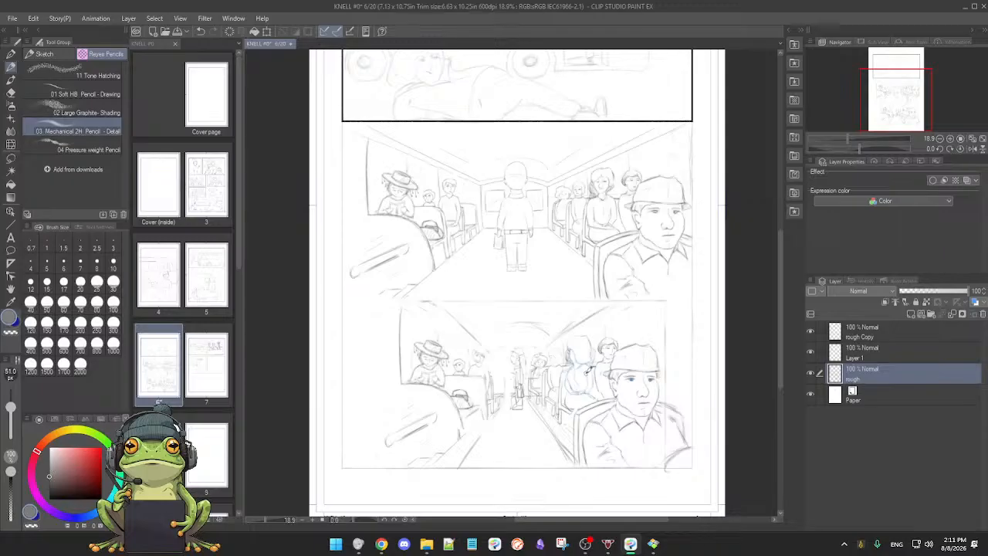
scroll(549, 309, down, 2)
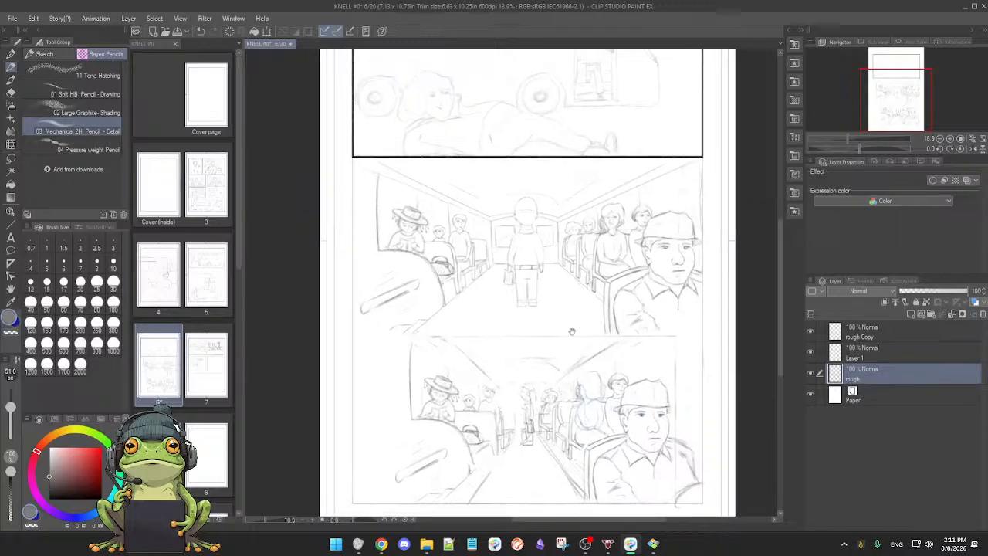
scroll(560, 324, up, 2)
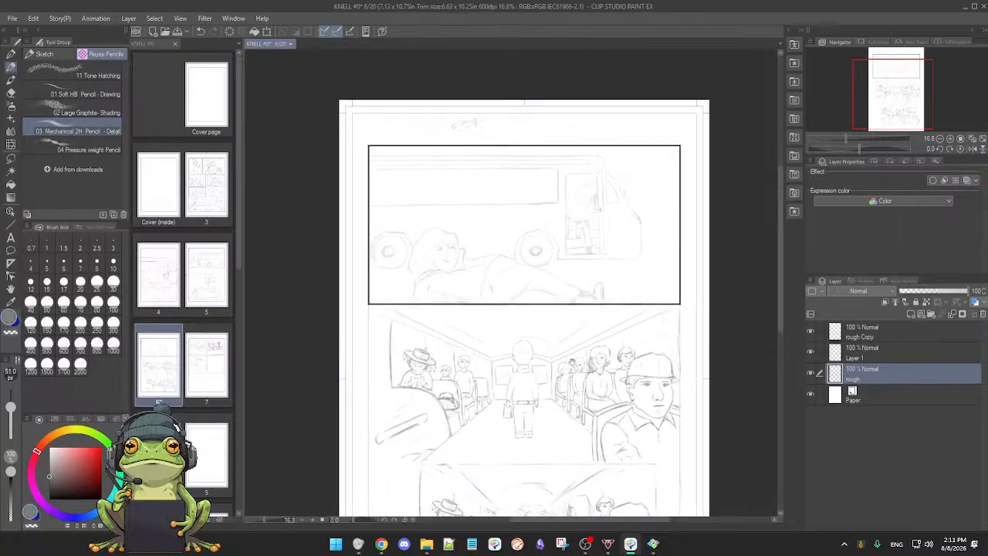
Step: Erase the small stray scribble above the top panel with the soft eraser
key(e)
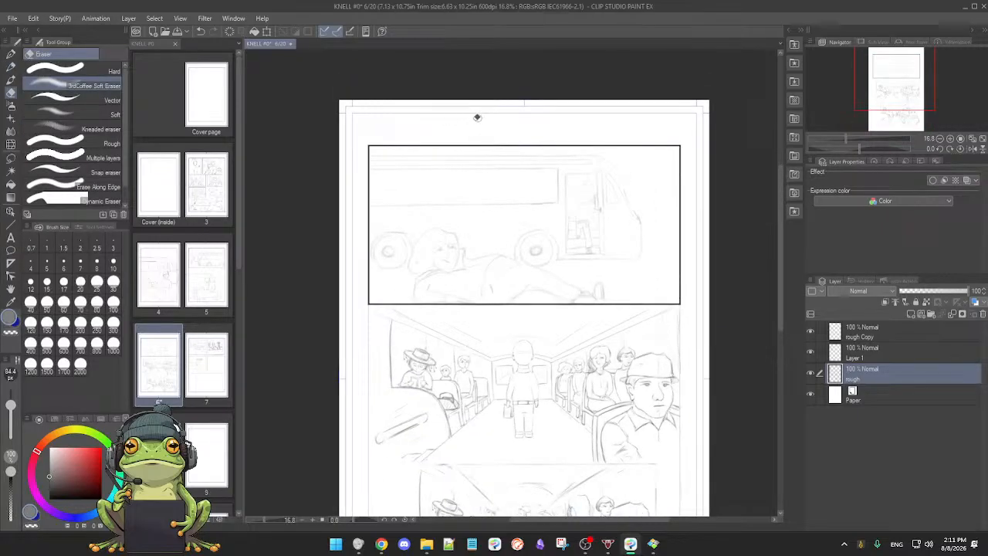
key(p)
drag(510, 325, 536, 259)
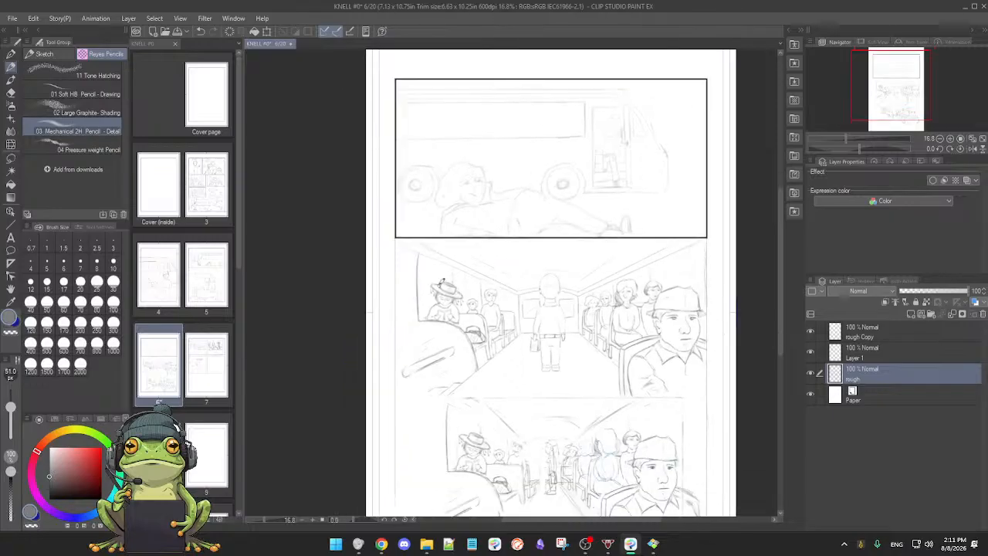
Step: Lasso both bus interior panels below the top panel, delete their sketch from the rough layer, and clear the selection
key(m)
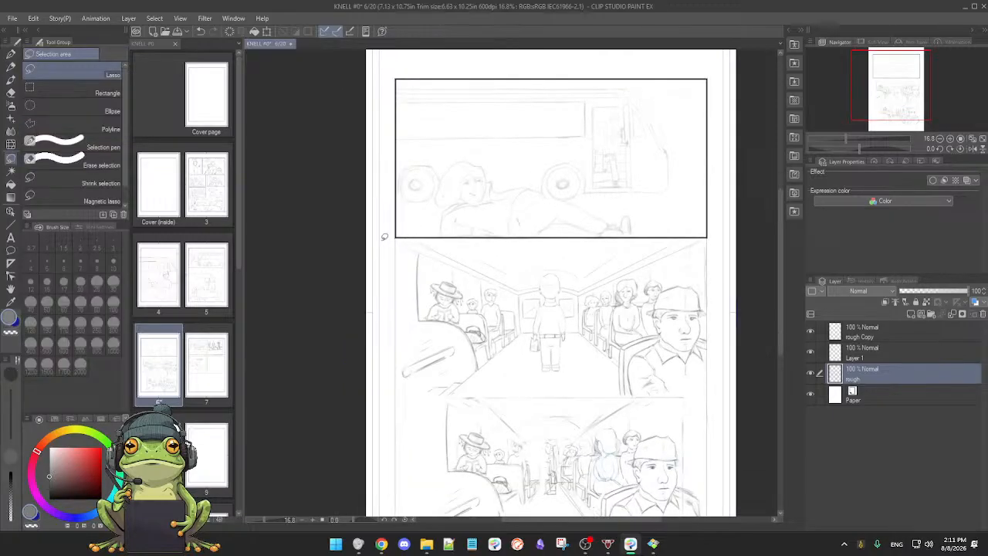
drag(384, 236, 695, 236)
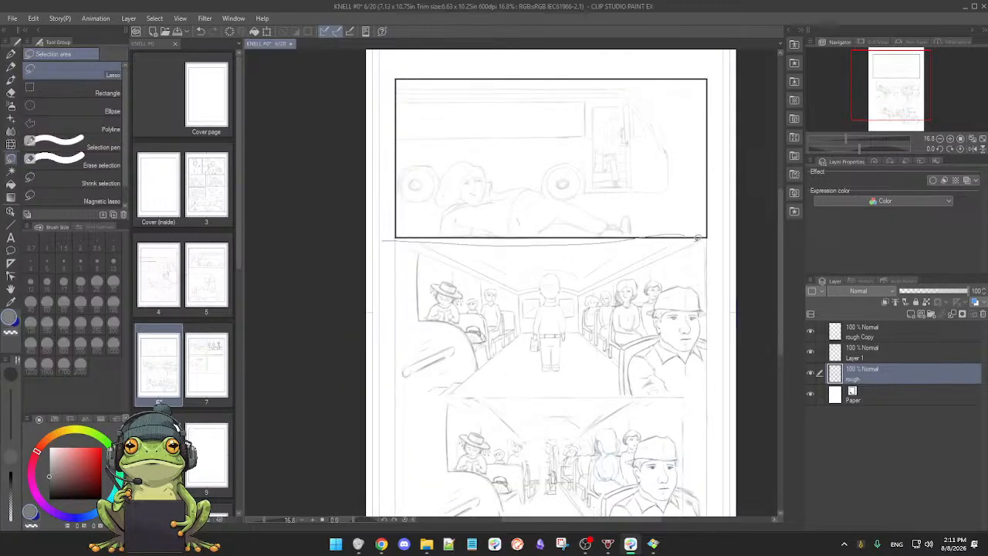
mouse_move(715, 357)
mouse_down()
mouse_move(716, 518)
mouse_move(567, 468)
mouse_move(419, 464)
mouse_move(377, 433)
mouse_move(371, 366)
mouse_move(375, 196)
mouse_move(387, 148)
mouse_up()
key(p)
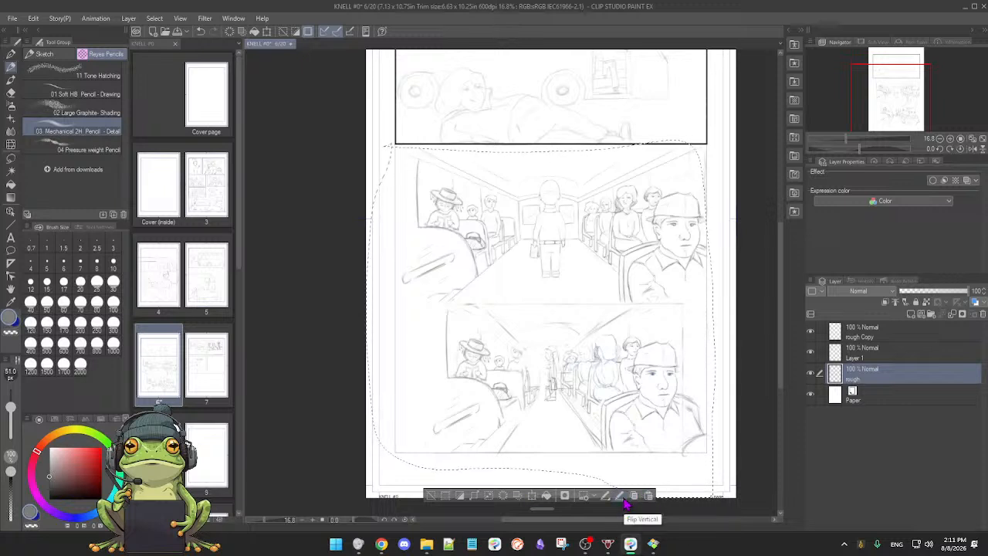
key(Delete)
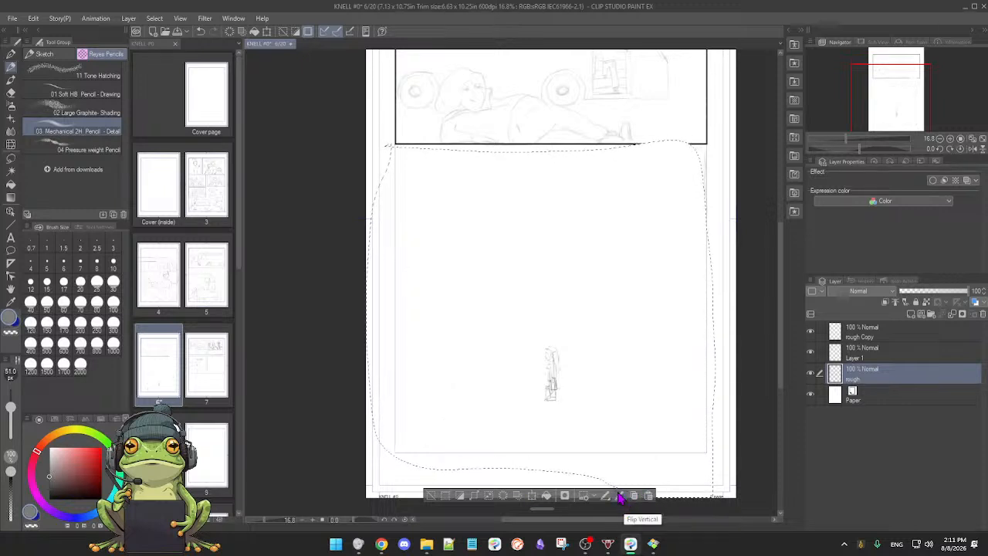
click(431, 495)
drag(577, 367, 564, 366)
drag(559, 298, 538, 414)
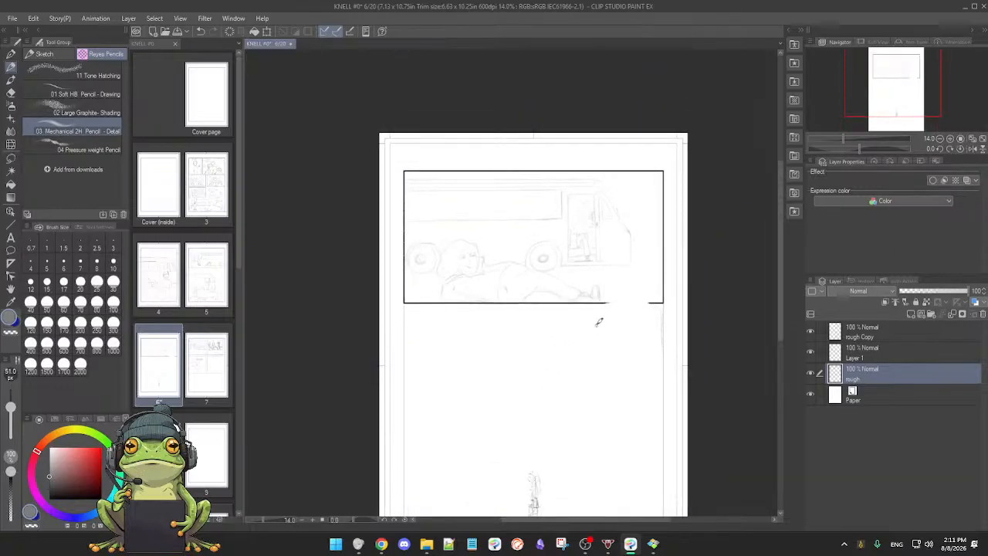
drag(556, 354, 553, 356)
drag(551, 367, 546, 287)
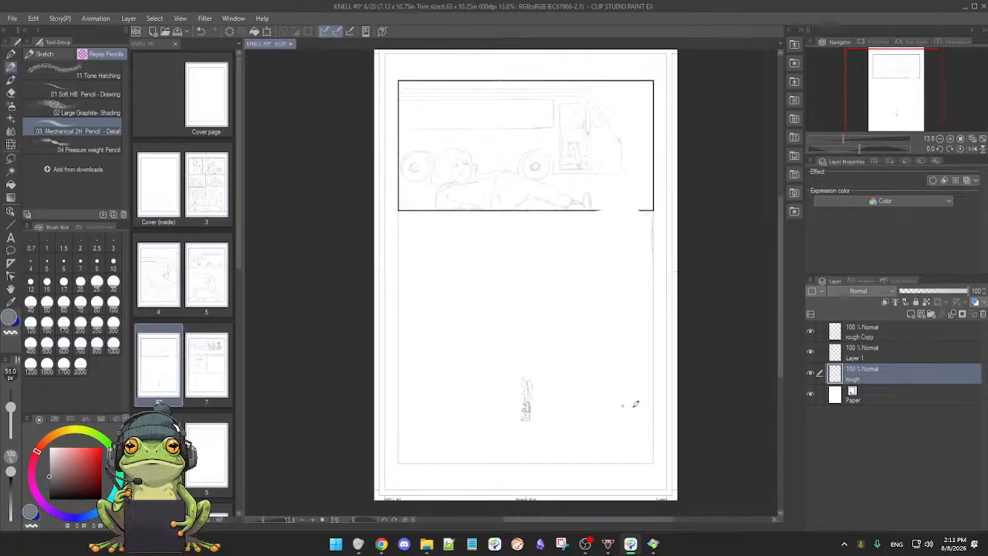
Step: Check the layers' contents by toggling visibility, and delete the rough Copy layer and the old Layer 1
key(e)
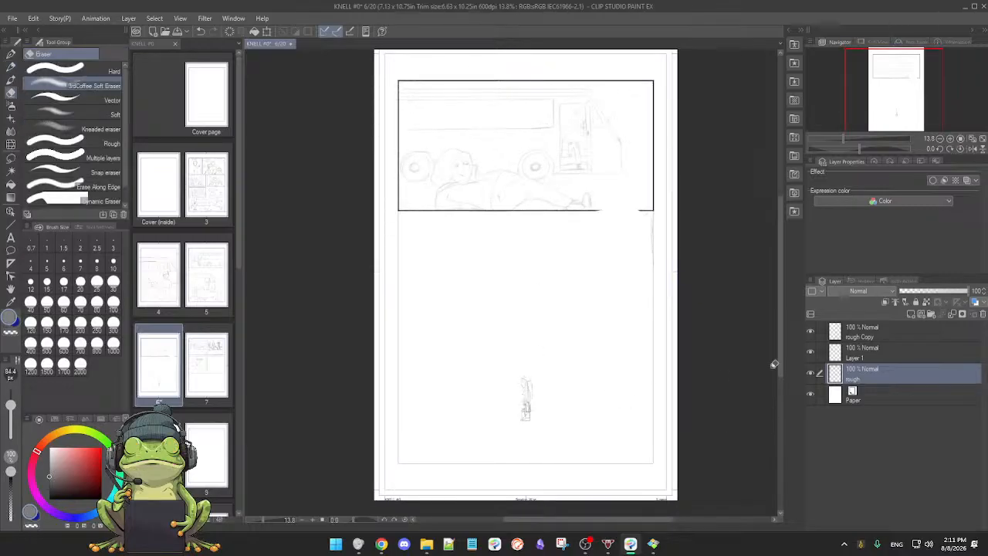
key(p)
click(873, 353)
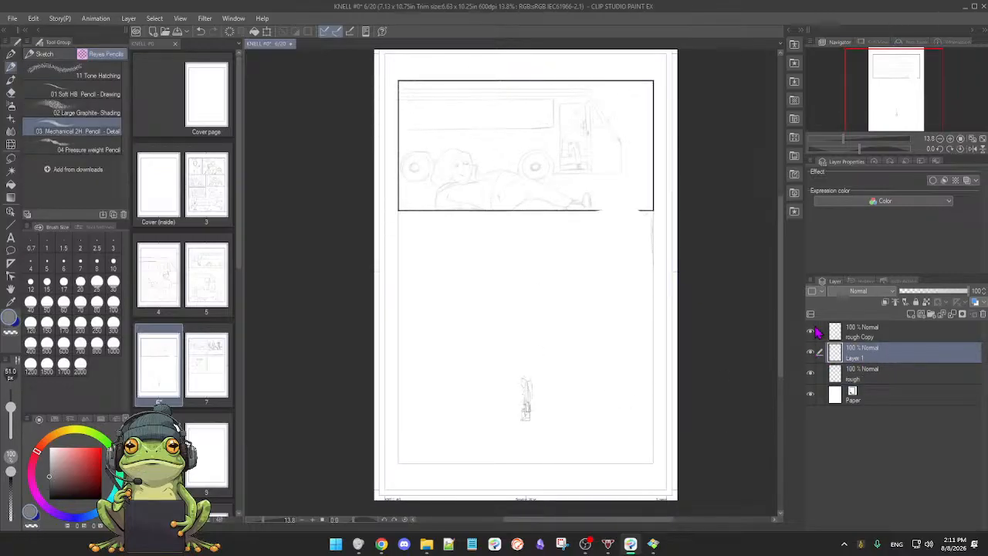
click(892, 333)
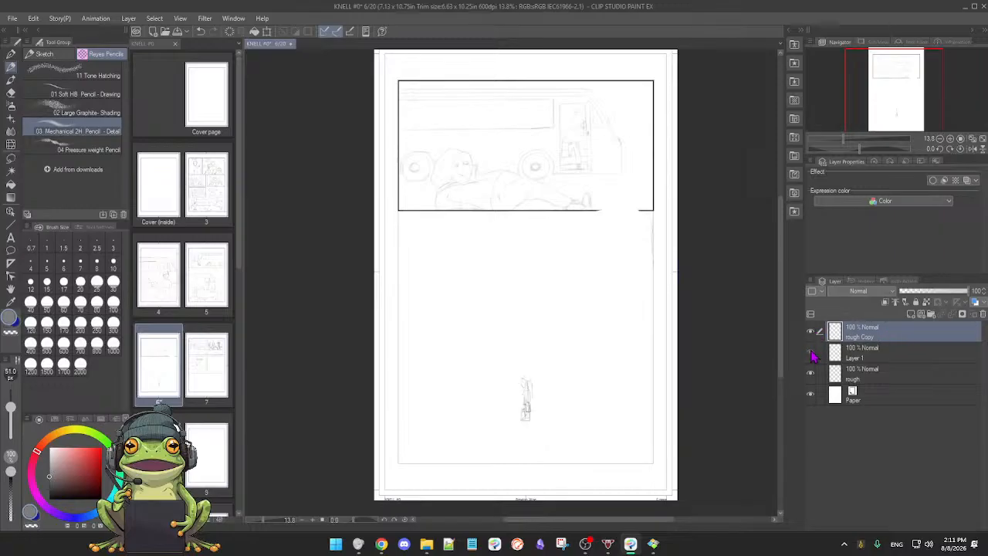
click(812, 374)
click(811, 375)
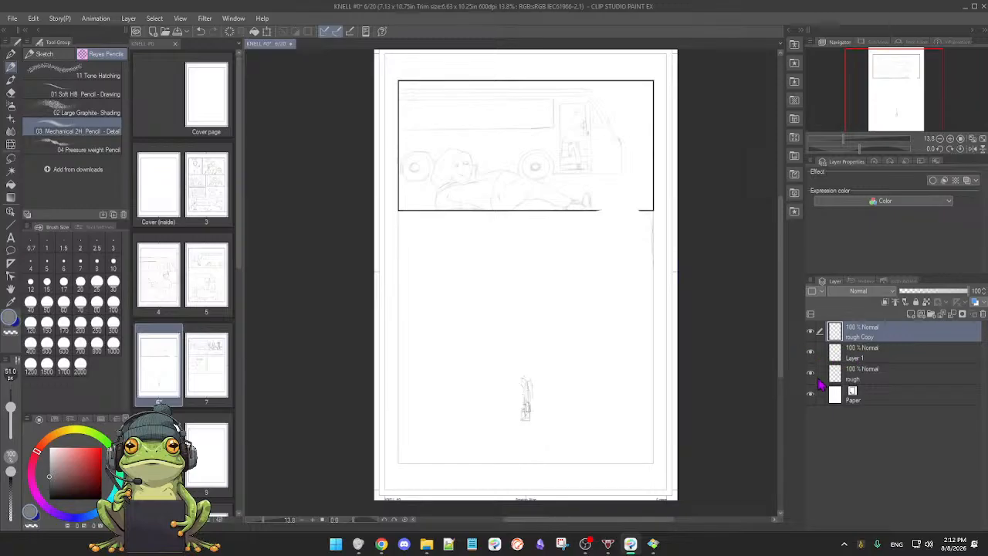
click(810, 375)
click(810, 375)
click(982, 314)
click(982, 314)
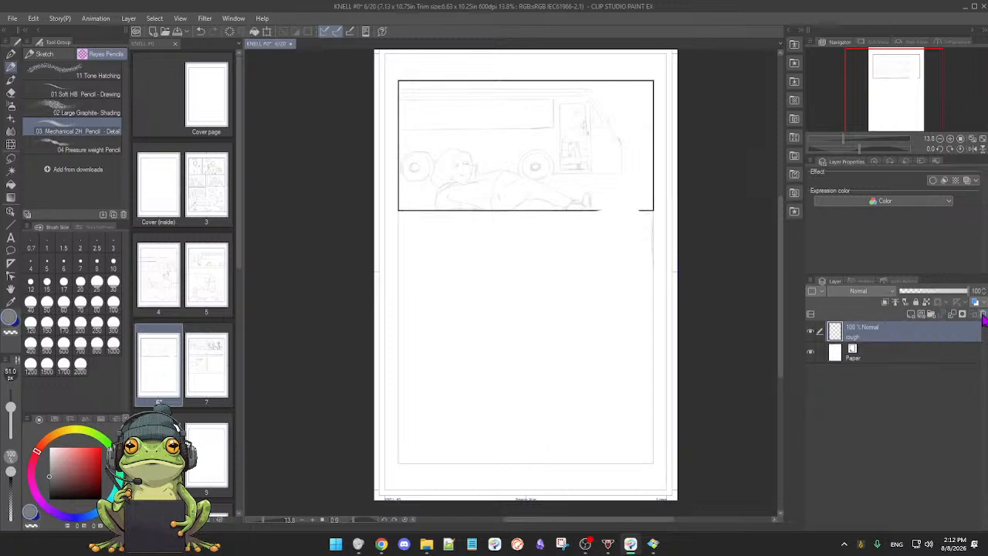
click(811, 332)
click(811, 332)
Step: Redraw the missing stretch of the top panel's lower border near its right corner on the rough layer
scroll(587, 353, up, 3)
drag(585, 361, 584, 459)
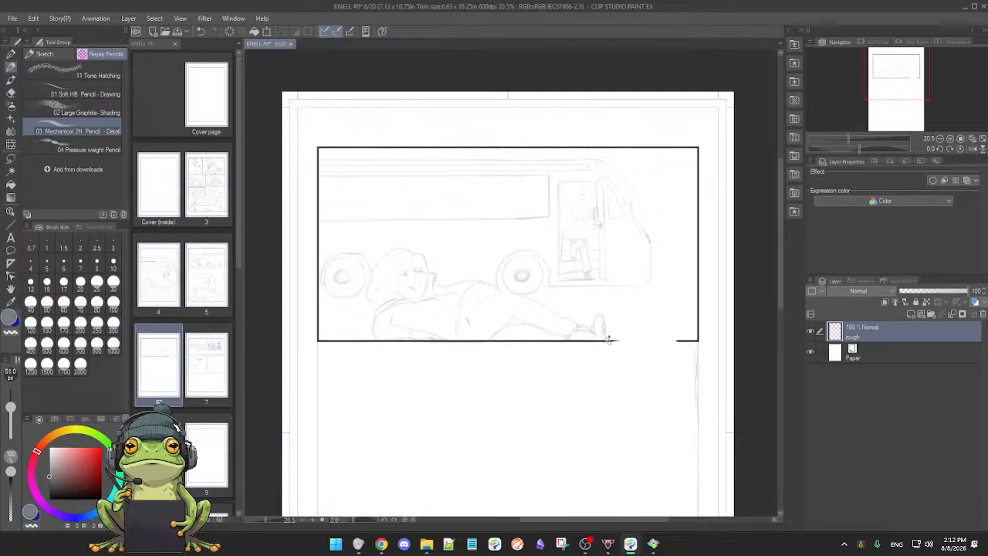
drag(602, 341, 689, 342)
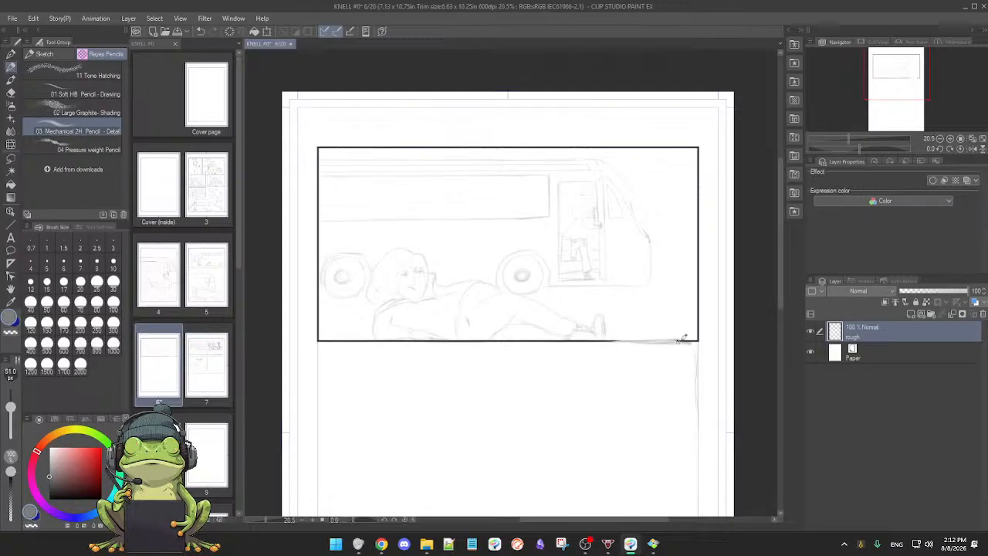
scroll(592, 354, down, 5)
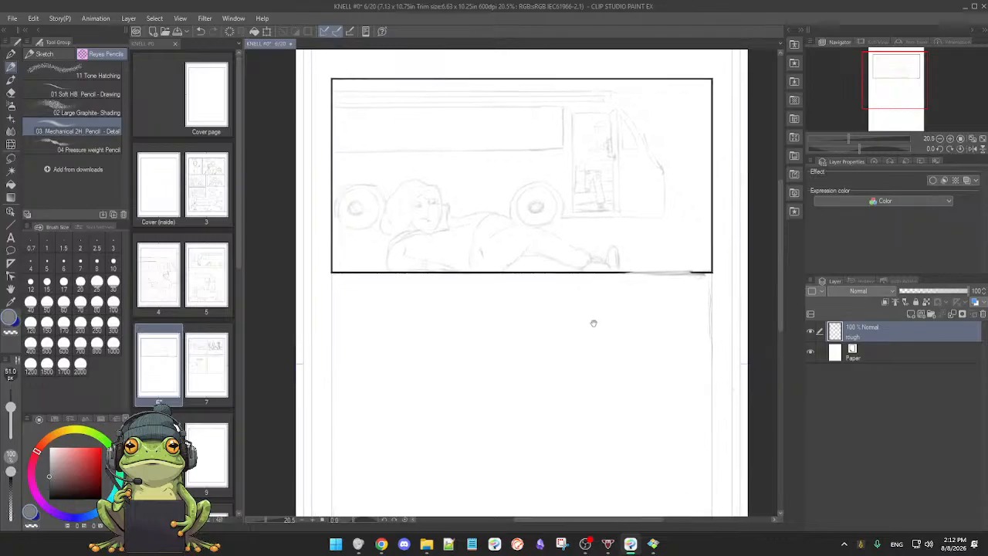
drag(585, 376, 576, 395)
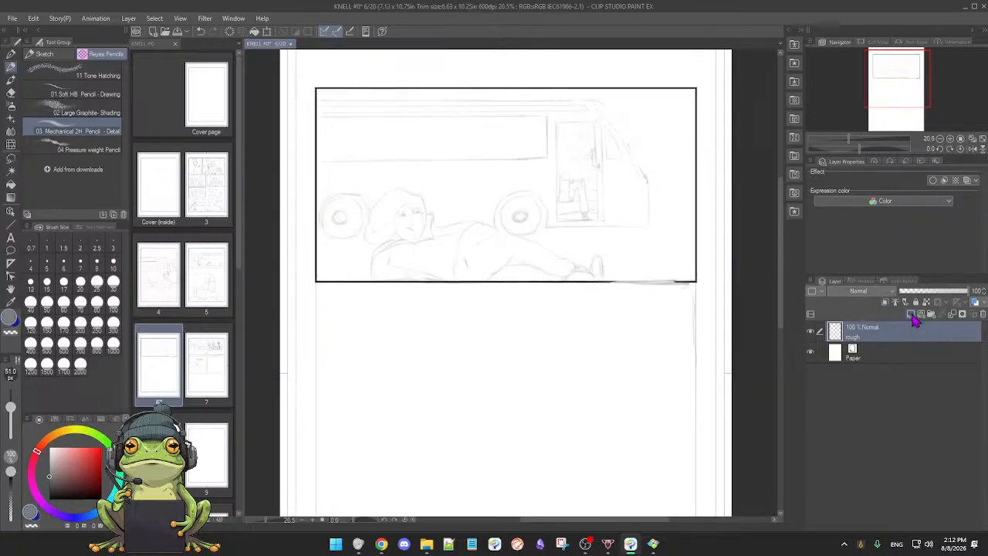
Step: Add a new raster layer above the rough layer for the redrawn bus panels
click(911, 314)
click(810, 351)
click(810, 351)
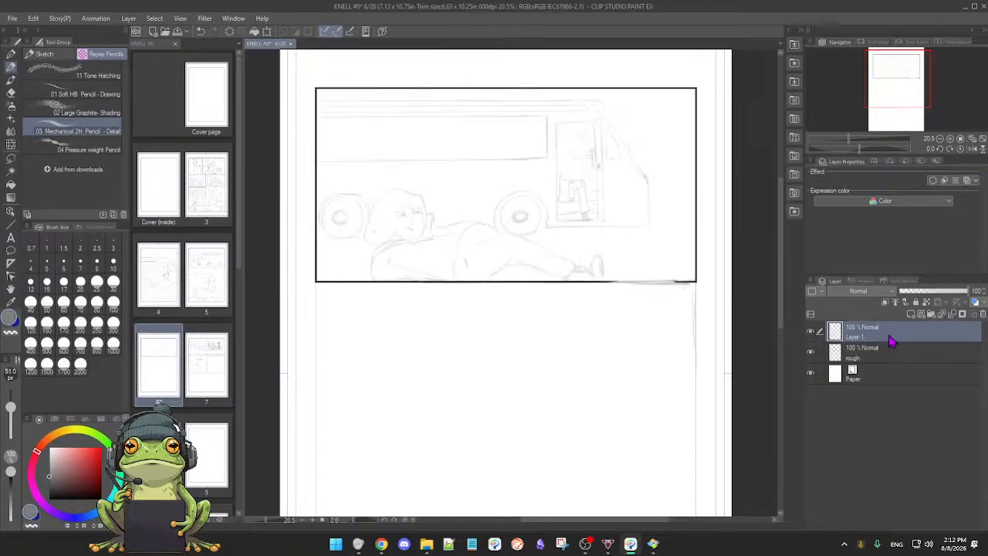
drag(607, 357, 621, 284)
drag(598, 352, 577, 357)
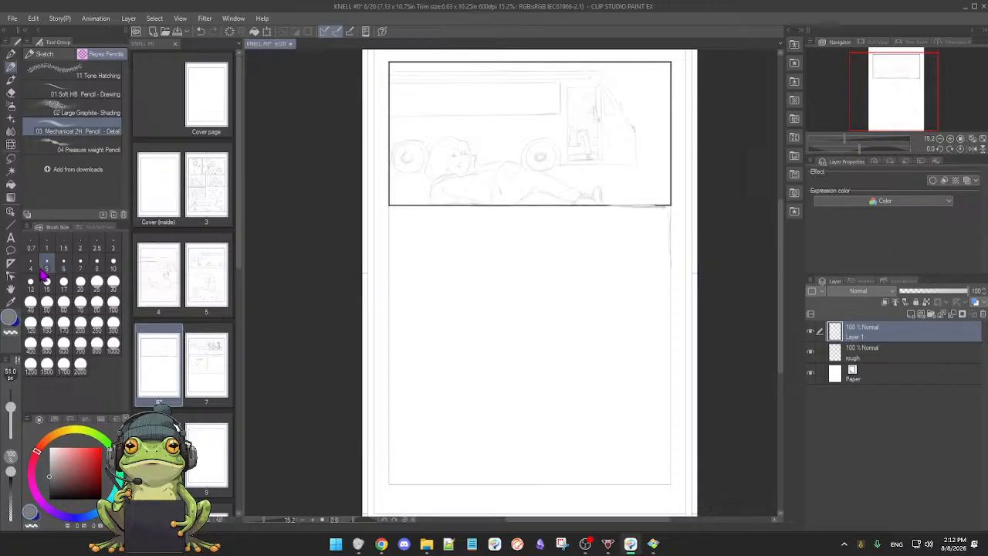
Step: Create a perspective ruler with its vanishing point in the blank area's upper half, defined by two lines descending toward the page's sides
click(11, 262)
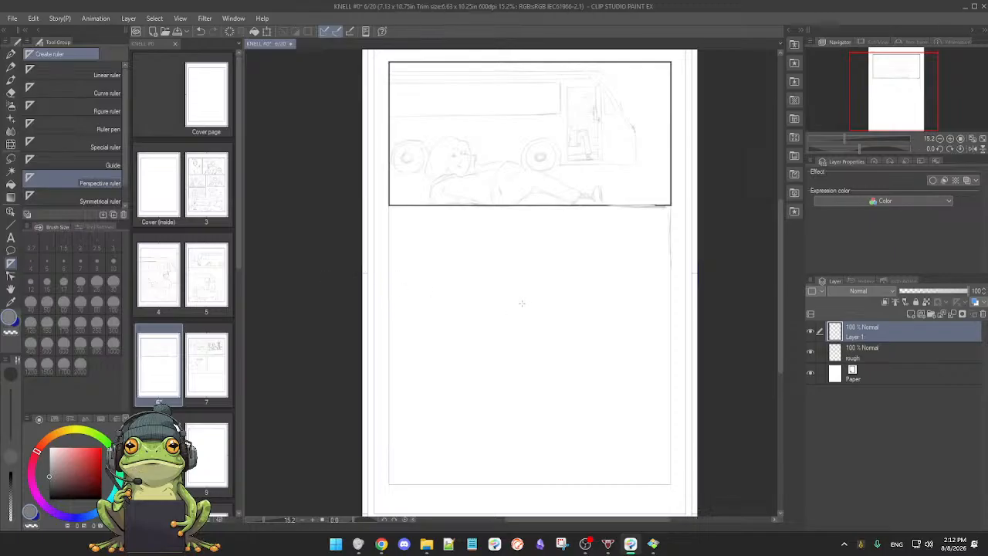
drag(520, 305, 545, 318)
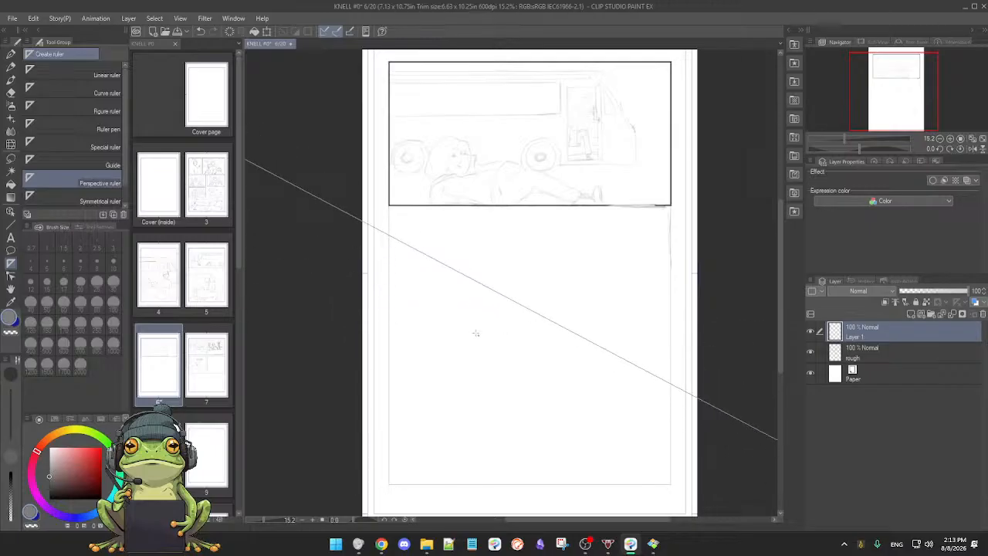
drag(456, 343, 520, 306)
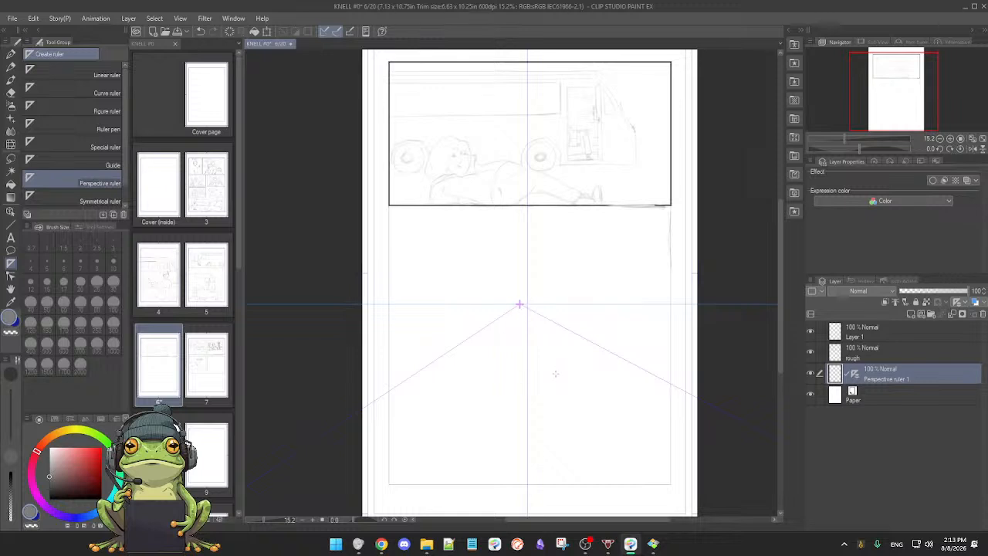
click(813, 376)
click(811, 374)
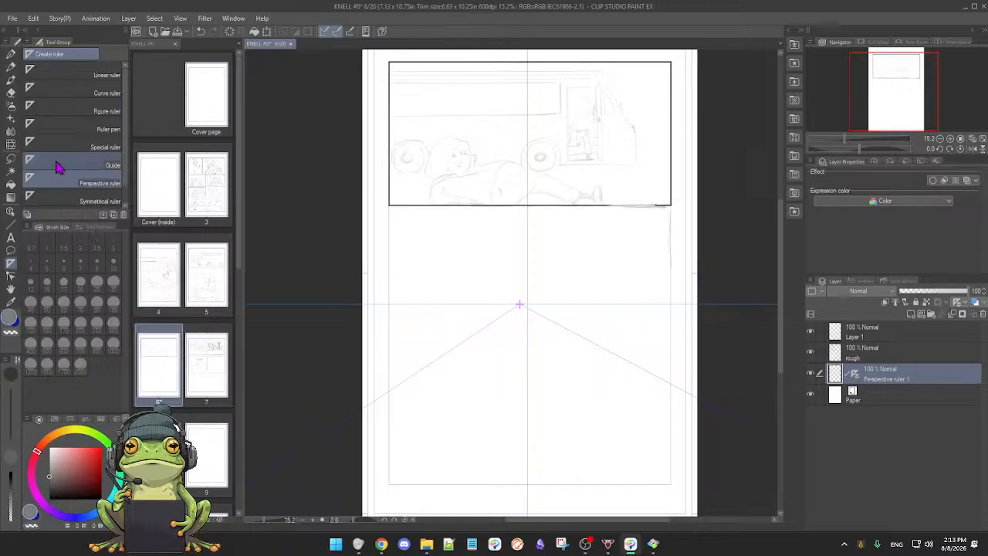
Step: Inspect the perspective ruler with the Object tool, and delete the ruler and its layer
click(11, 212)
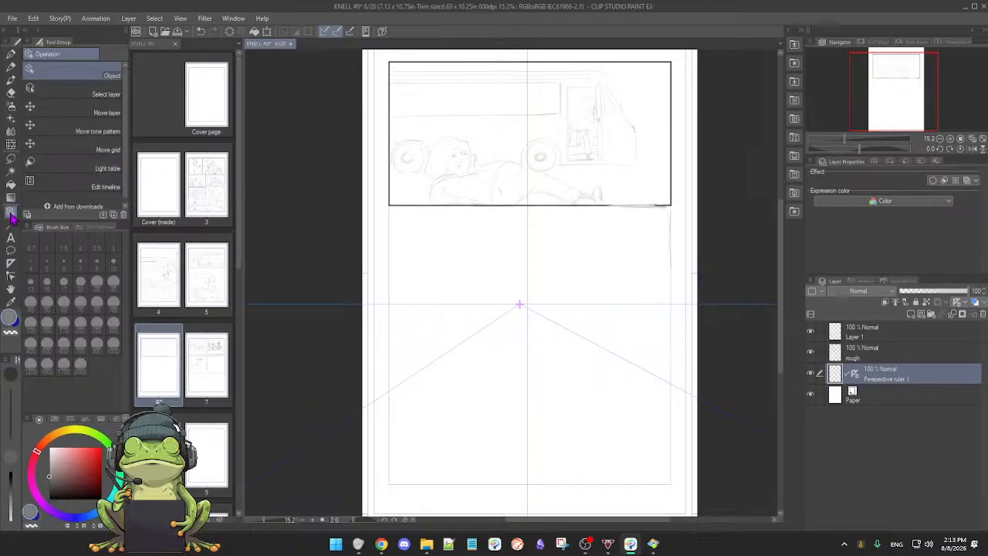
click(522, 311)
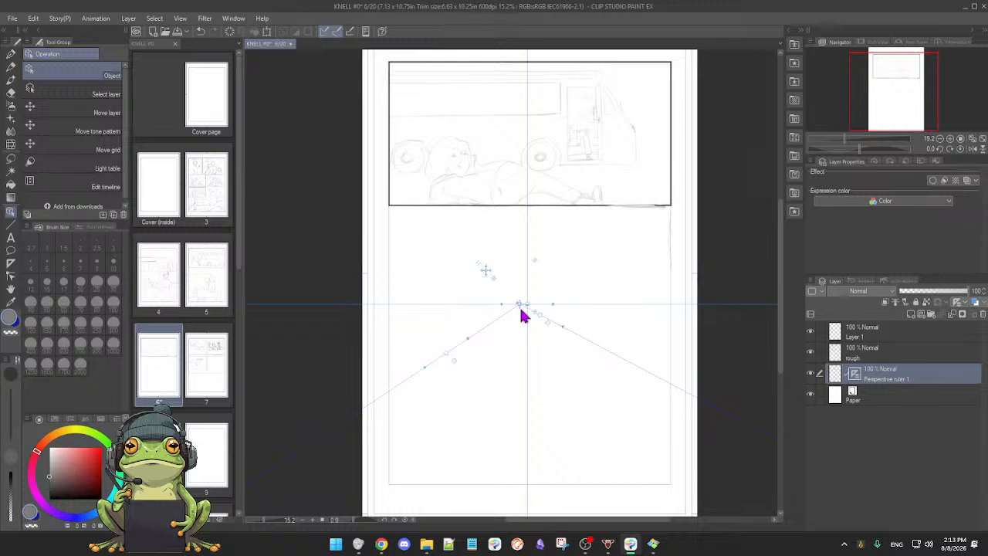
scroll(563, 330, up, 2)
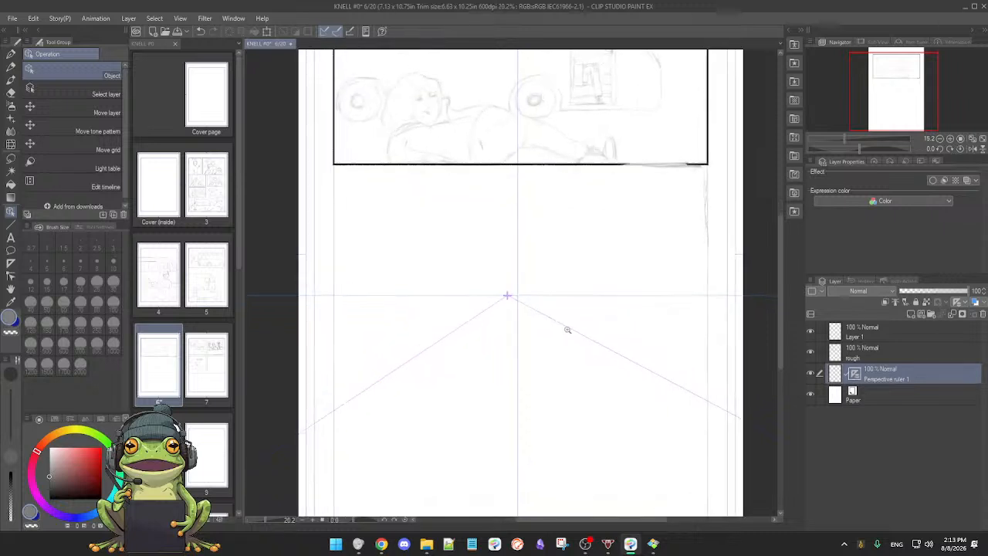
scroll(575, 330, up, 3)
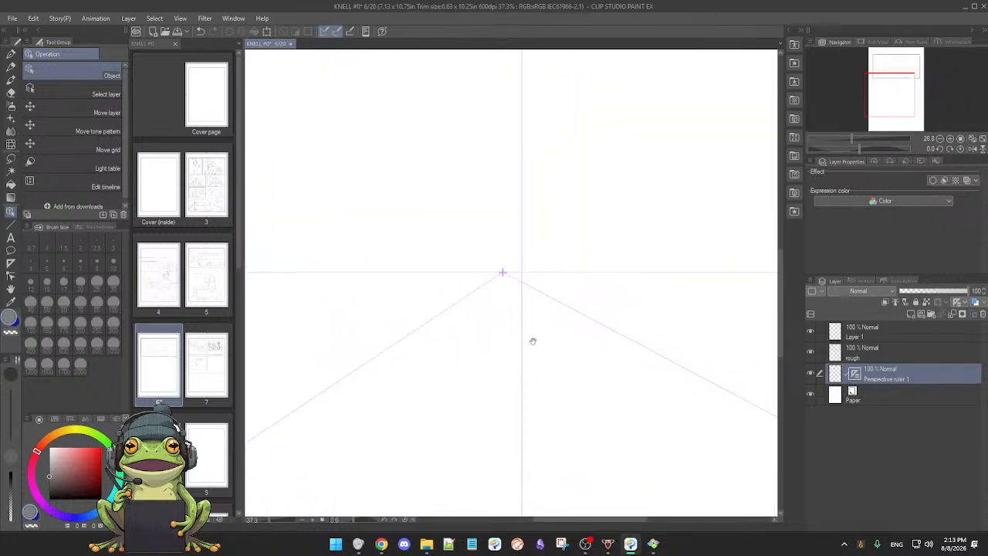
scroll(540, 310, down, 2)
scroll(539, 310, down, 2)
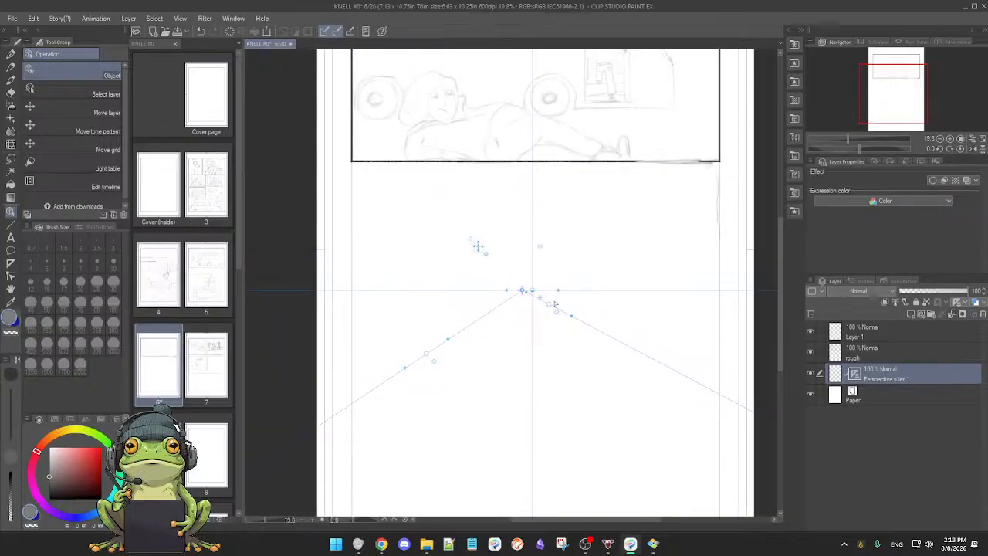
click(982, 315)
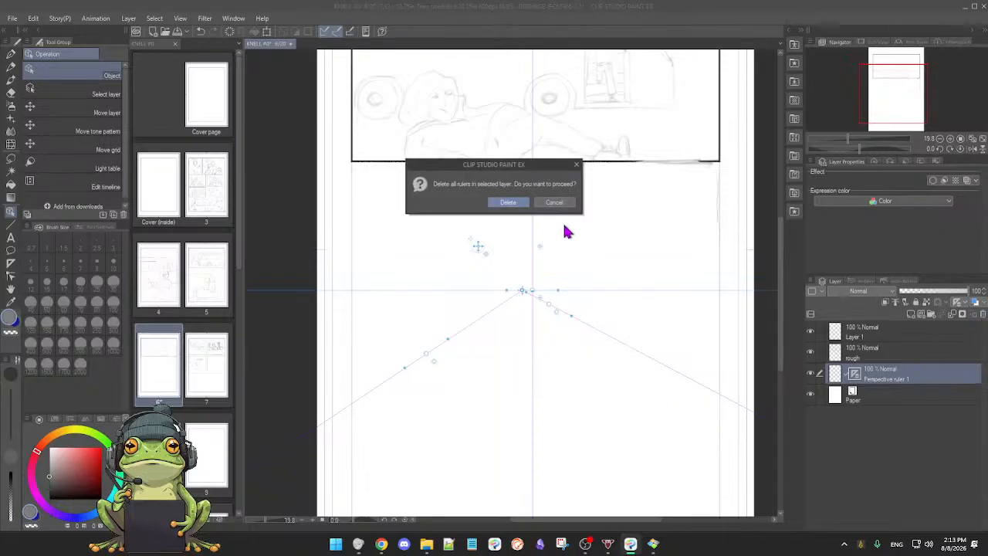
click(507, 202)
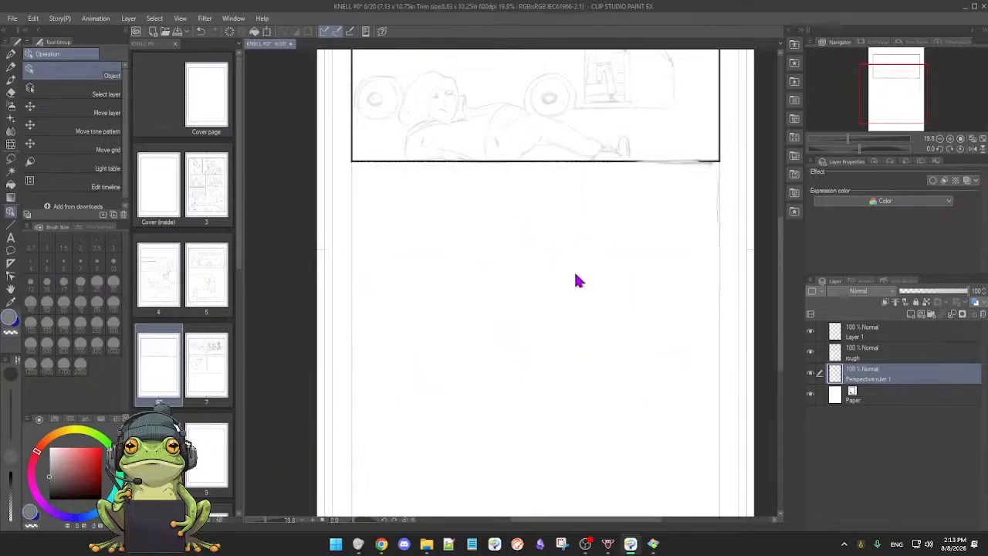
click(983, 316)
Step: Check the rough layer's visibility, and make Layer 1 active for drawing with the Mechanical 2H Pencil
click(809, 351)
click(810, 351)
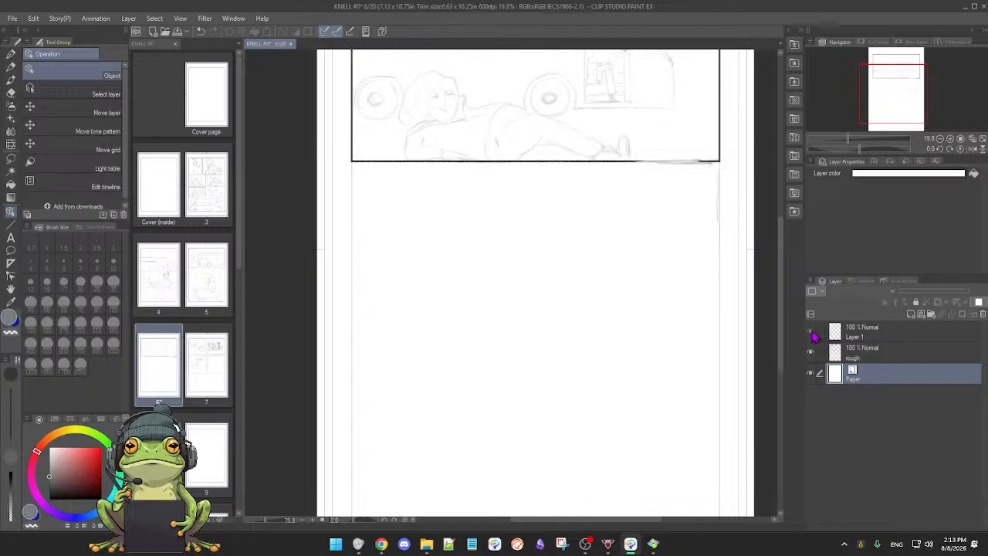
click(900, 354)
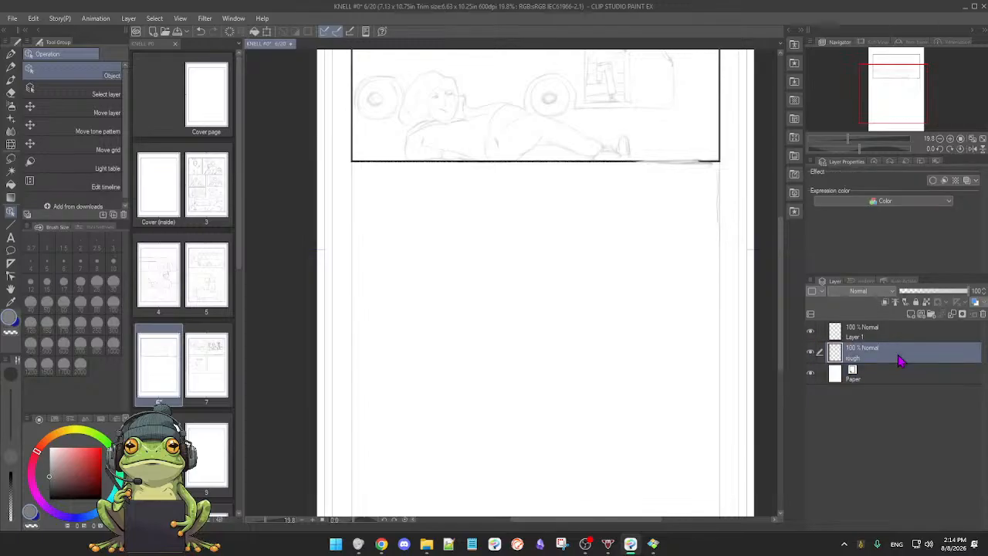
click(810, 351)
click(810, 351)
click(871, 336)
scroll(569, 321, up, 1)
scroll(570, 321, down, 1)
drag(557, 313, 548, 331)
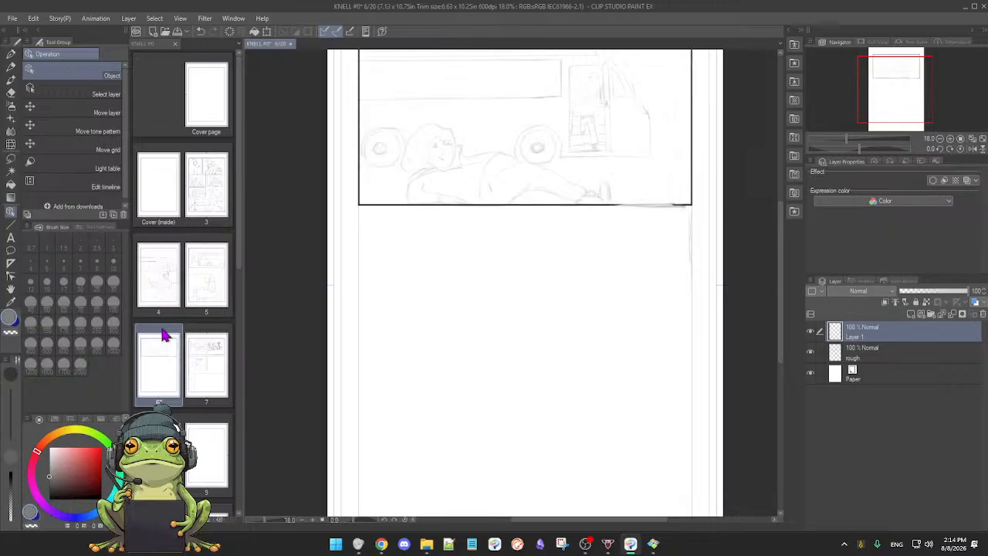
key(p)
key(p)
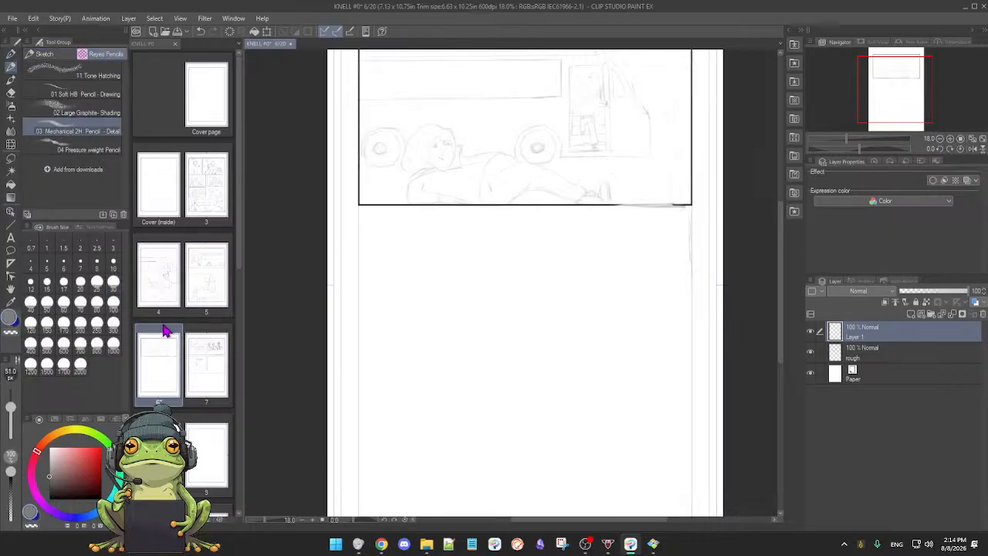
scroll(476, 331, down, 1)
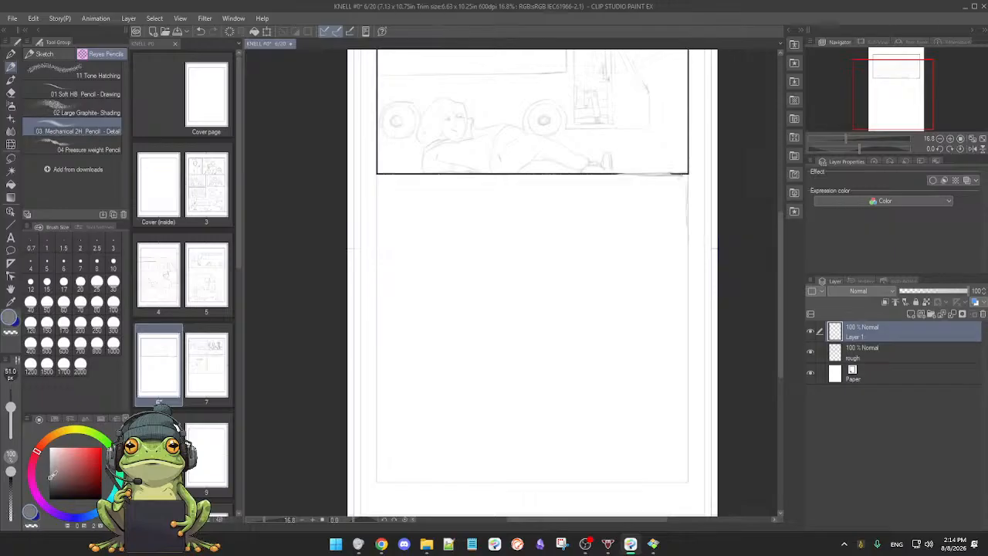
Step: Sketch a rough horizontal line across the blank area, about halfway between the top panel and the lower frame edge
drag(496, 351, 480, 323)
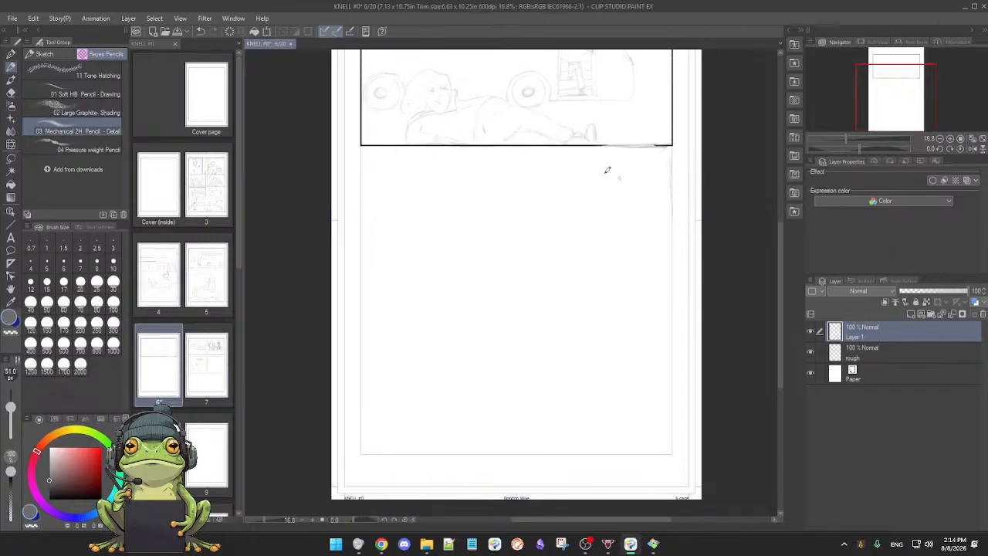
drag(614, 145, 678, 146)
drag(583, 285, 576, 302)
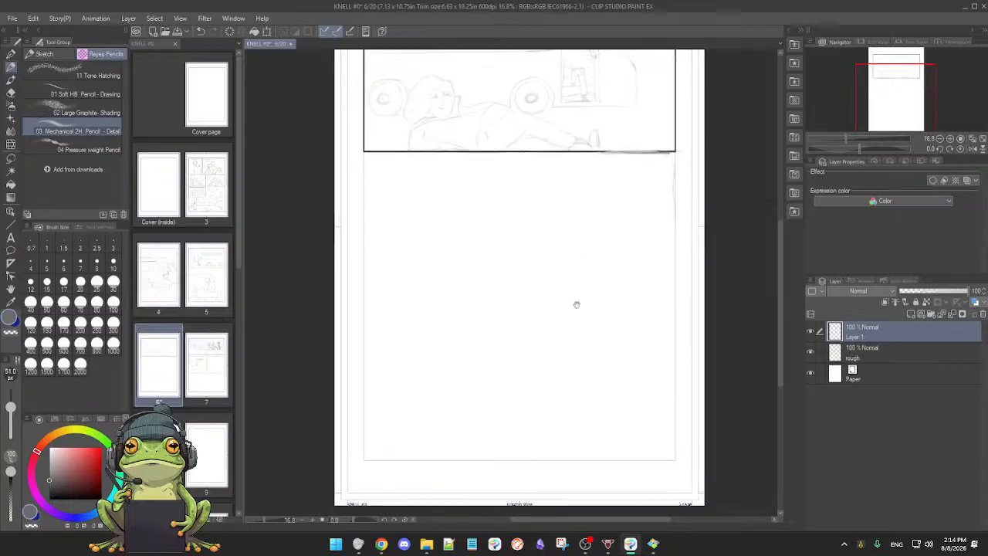
drag(515, 313, 514, 324)
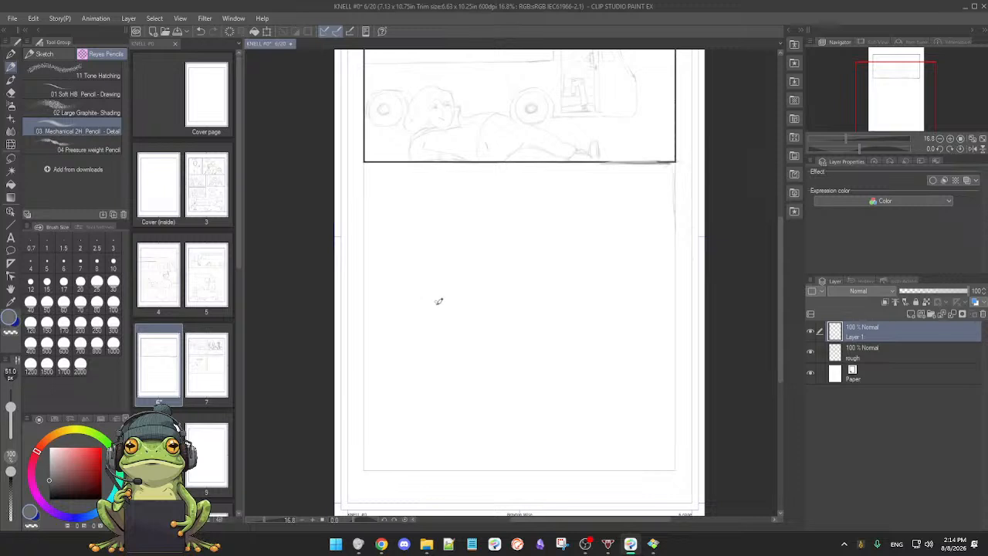
mouse_move(416, 309)
mouse_down()
mouse_move(613, 321)
mouse_move(666, 307)
mouse_up()
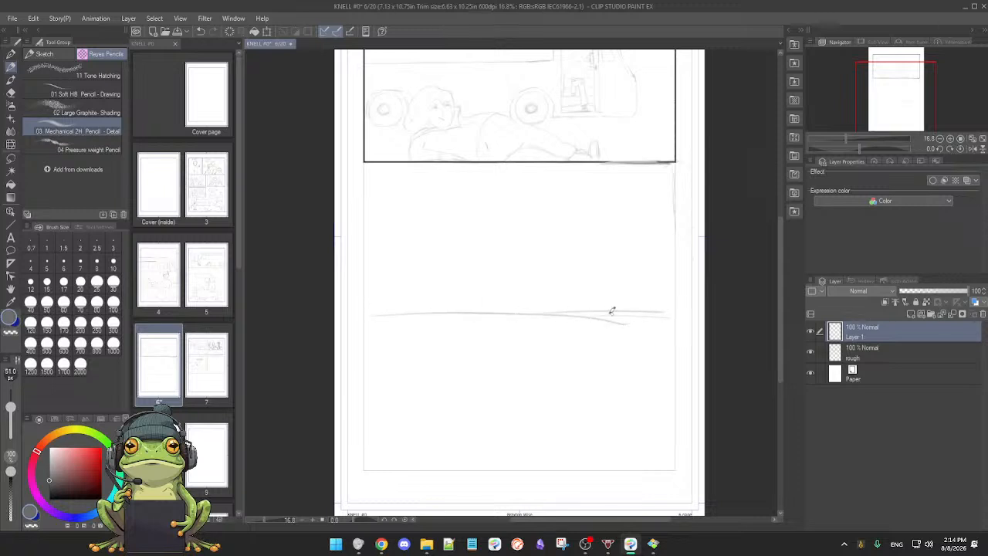
drag(588, 311, 584, 313)
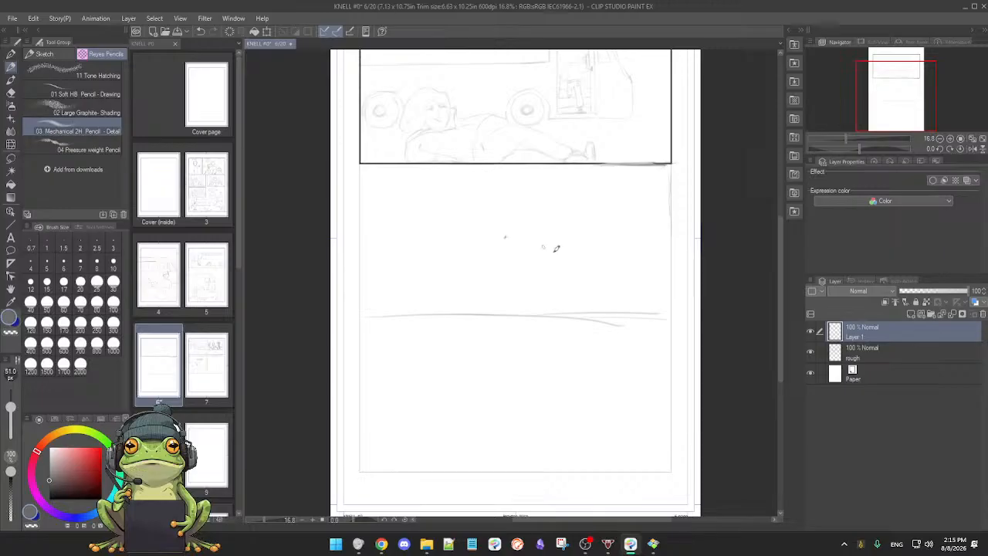
Step: Extend the horizontal line to both frame edges and draw corner-to-corner diagonals above it, with a short arc over their crossing
drag(351, 316, 664, 314)
mouse_move(353, 316)
mouse_down()
mouse_move(706, 155)
mouse_move(672, 164)
mouse_up()
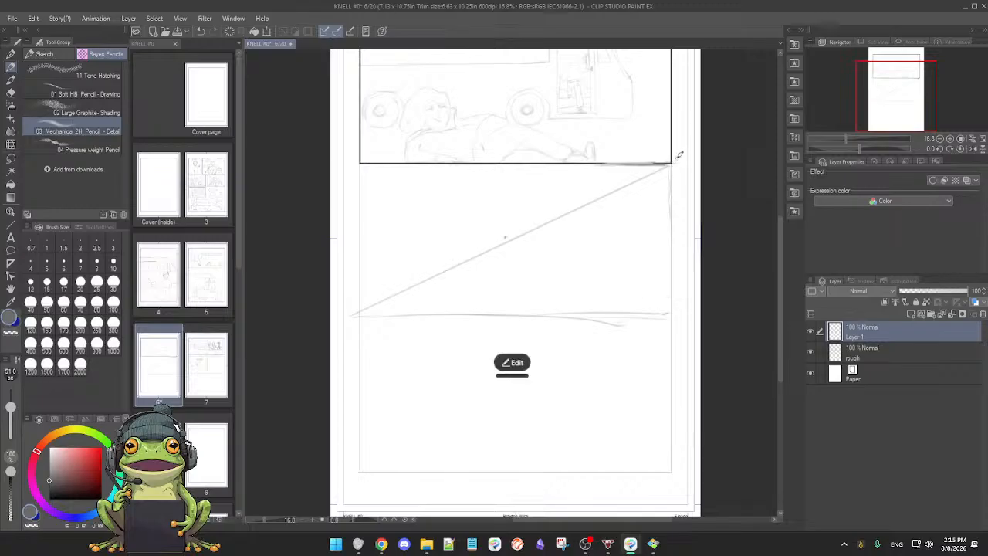
mouse_move(361, 165)
mouse_down()
mouse_move(653, 285)
mouse_move(672, 308)
mouse_up()
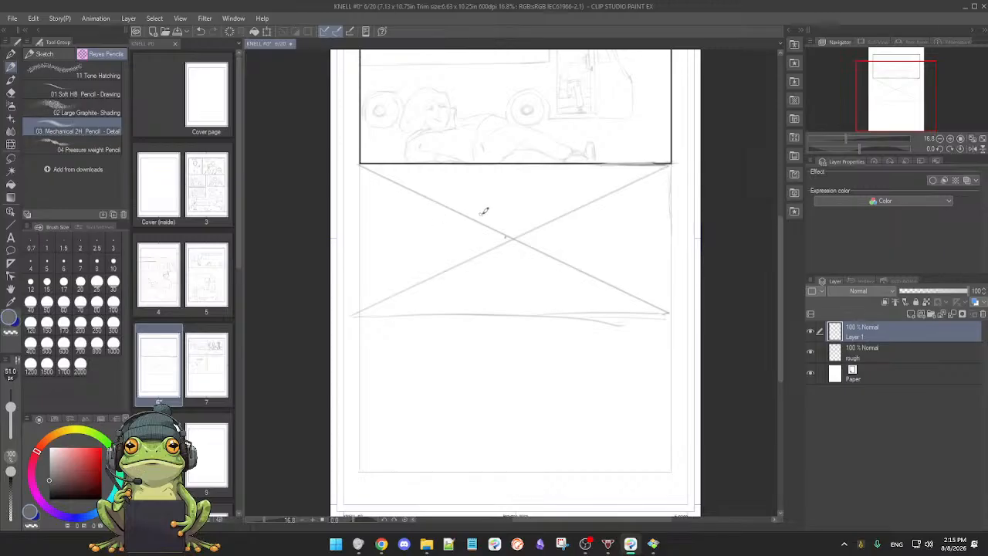
drag(490, 209, 543, 210)
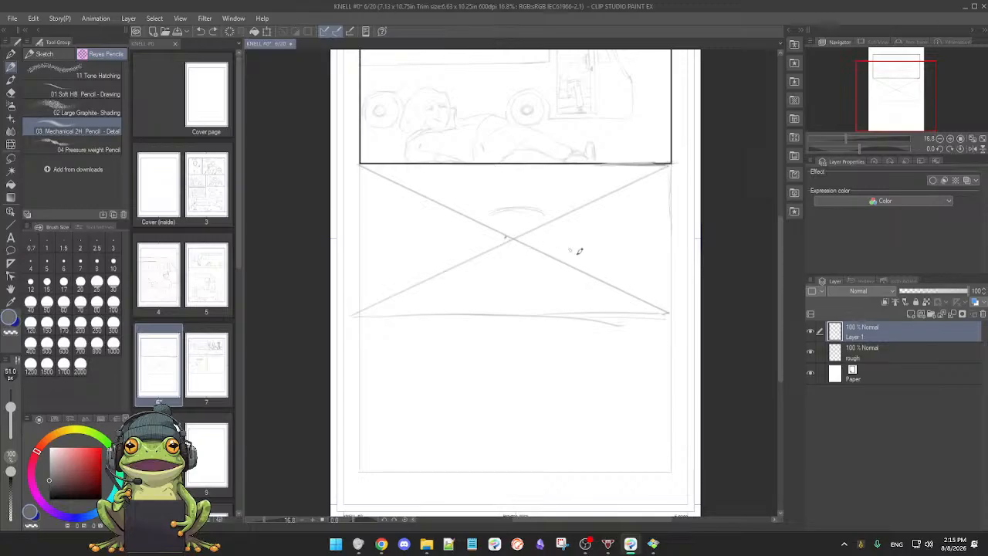
Step: Compare the page with Layer 1 hidden and shown, and examine the crossed guide lines against the whole page layout
click(812, 334)
click(812, 332)
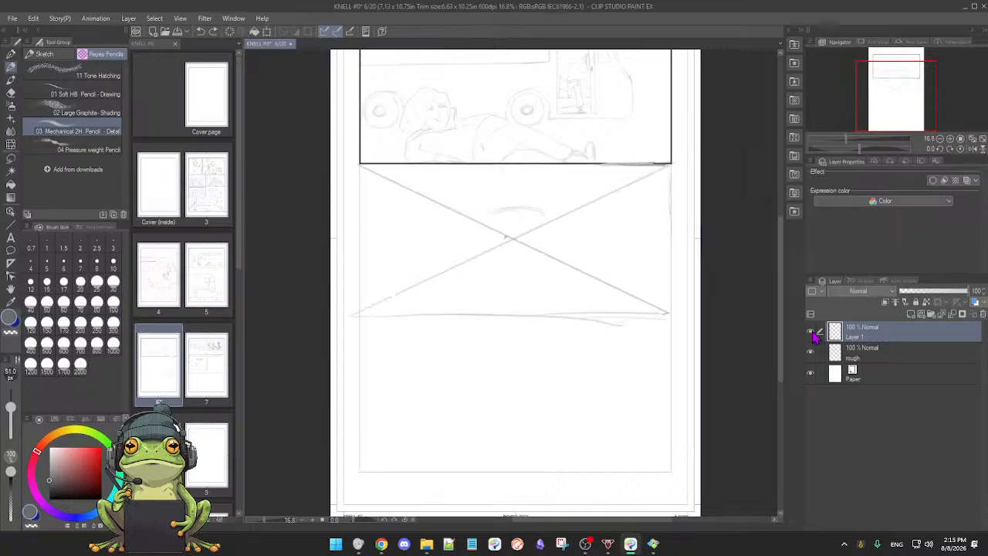
click(886, 362)
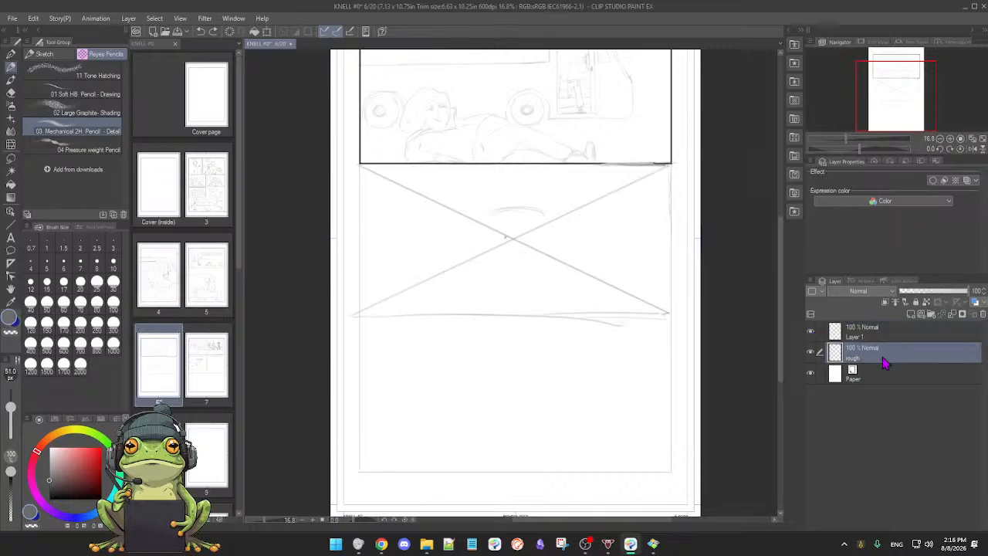
scroll(473, 311, down, 1)
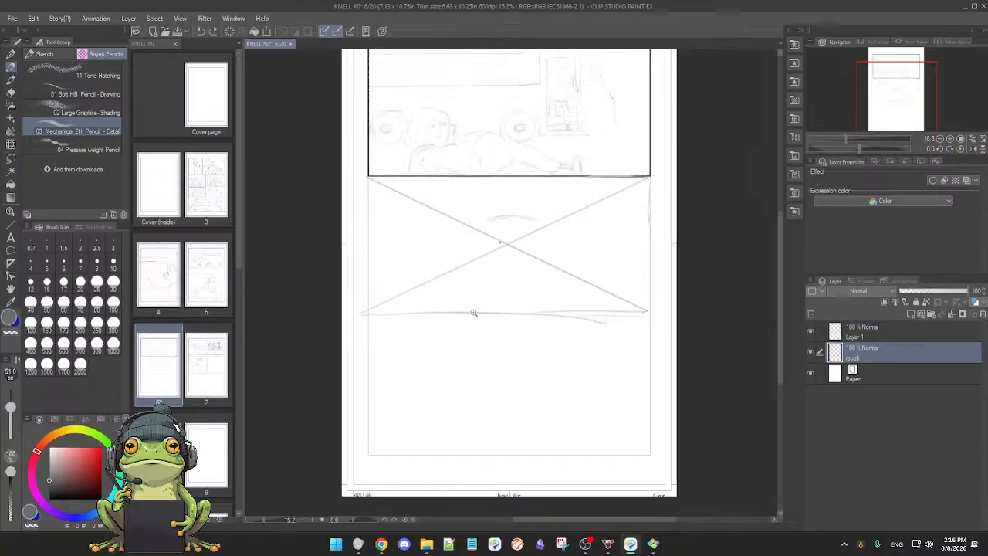
scroll(474, 311, up, 2)
drag(478, 313, 468, 360)
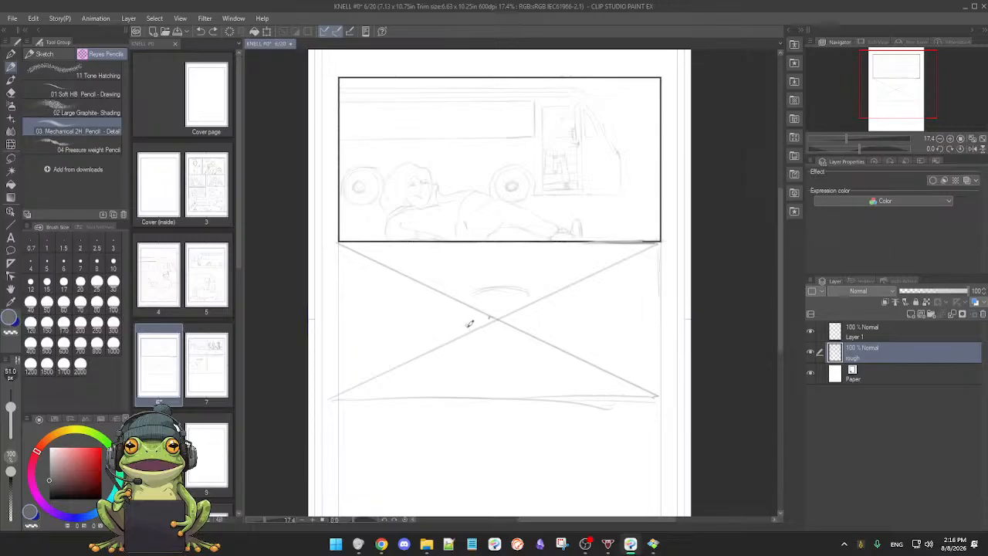
drag(502, 330, 507, 316)
scroll(507, 316, down, 2)
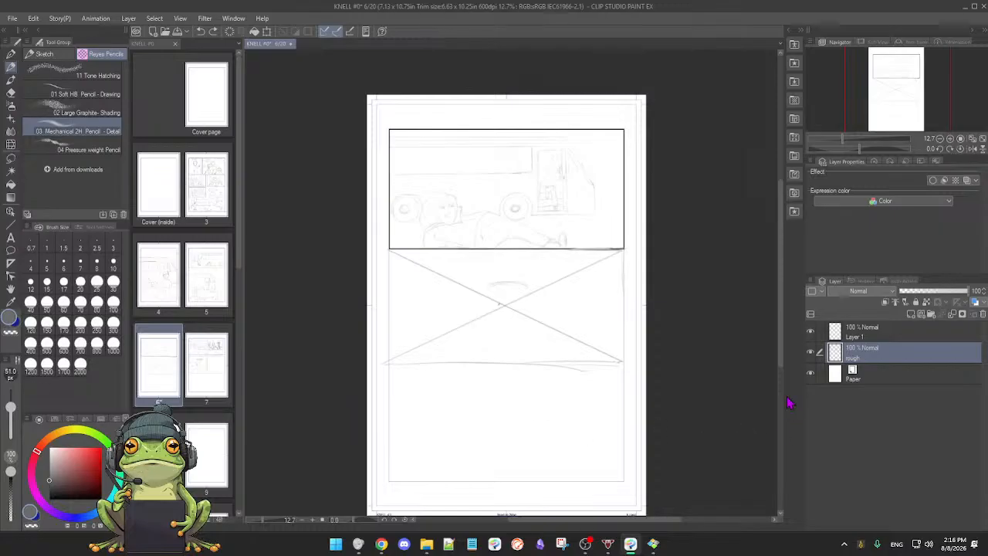
Step: Rename the guide-line layer, Layer 1, to "perspective"
click(810, 332)
click(810, 332)
click(907, 336)
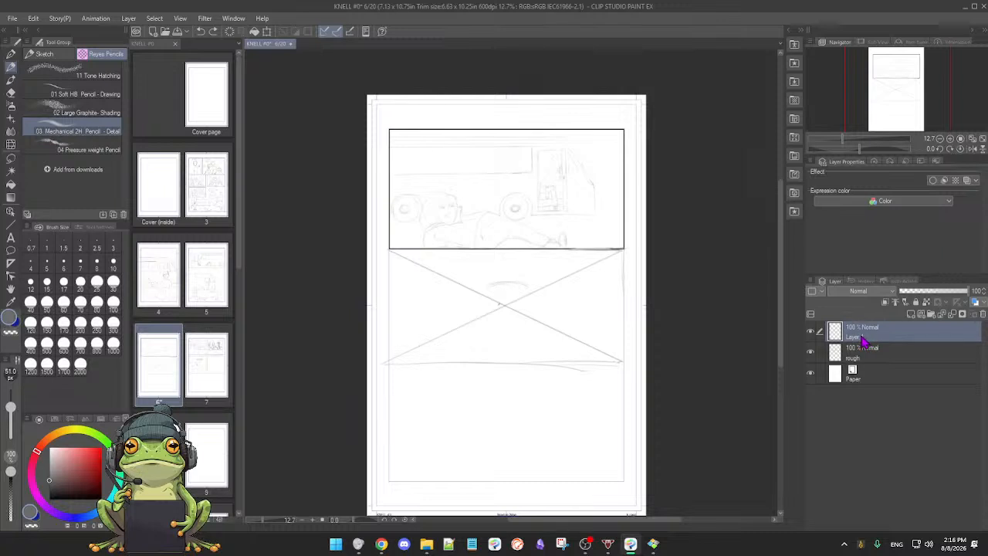
double_click(858, 334)
key(Return)
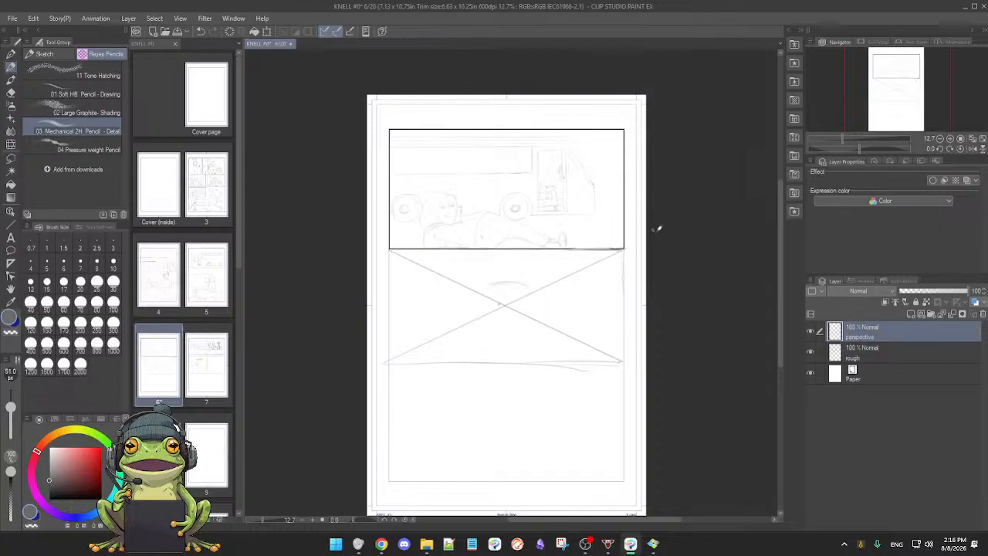
Step: Add a new raster layer above the perspective layer, and hide the perspective layer's guide lines
click(811, 334)
click(811, 334)
click(811, 334)
click(811, 334)
click(811, 334)
click(811, 335)
click(812, 335)
click(812, 335)
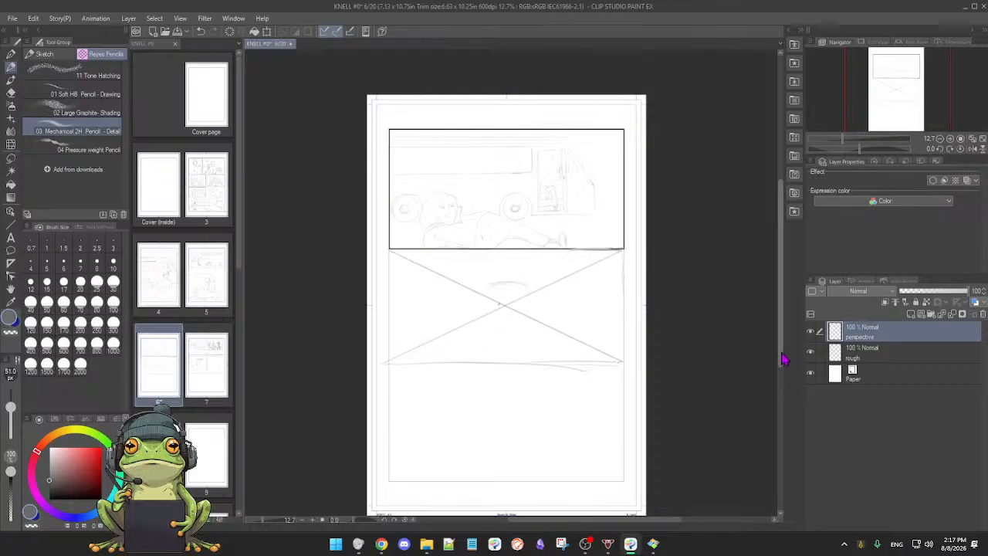
click(911, 314)
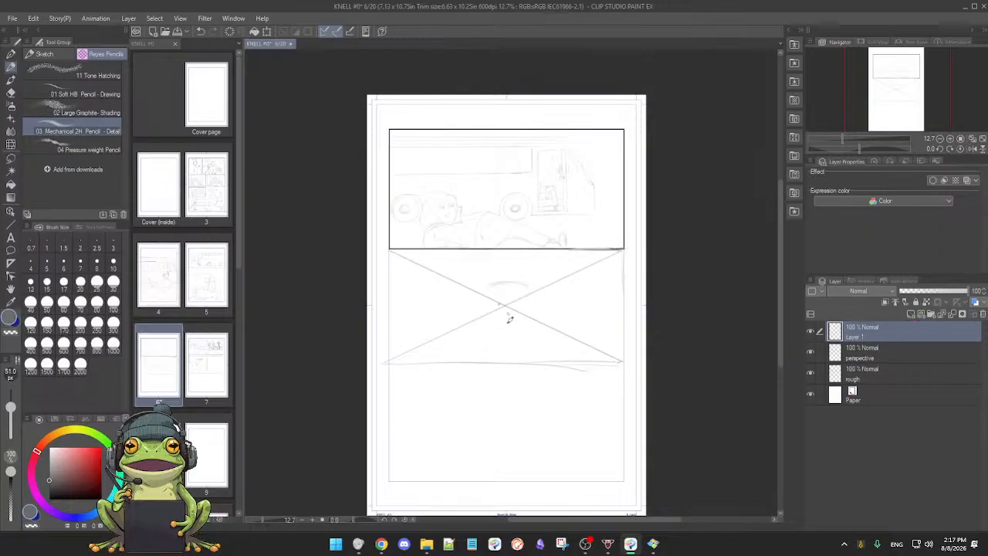
click(809, 352)
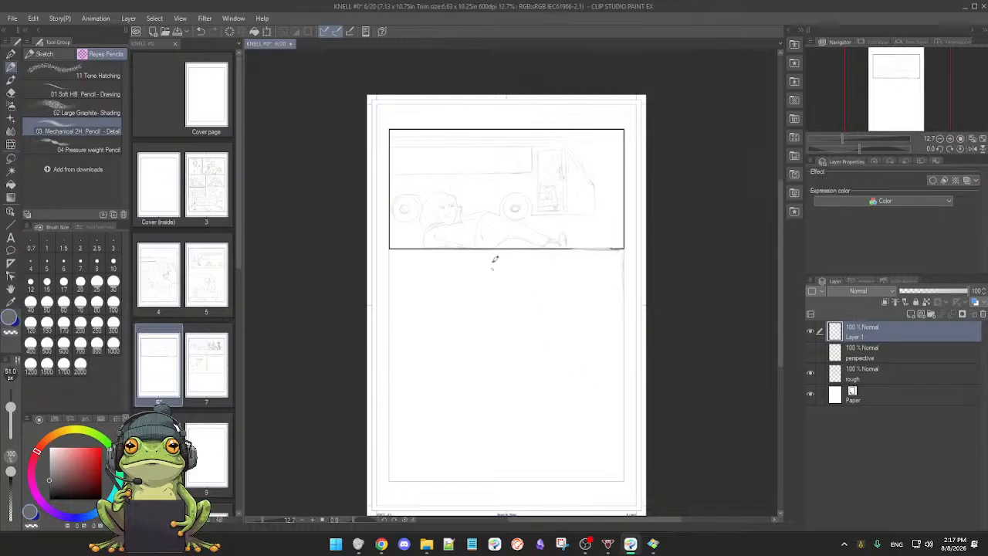
Step: Divide the area below the top panel into two tall halves with a vertical line, and draw crossing corner-to-corner diagonals in each
drag(509, 261, 513, 482)
scroll(529, 456, down, 3)
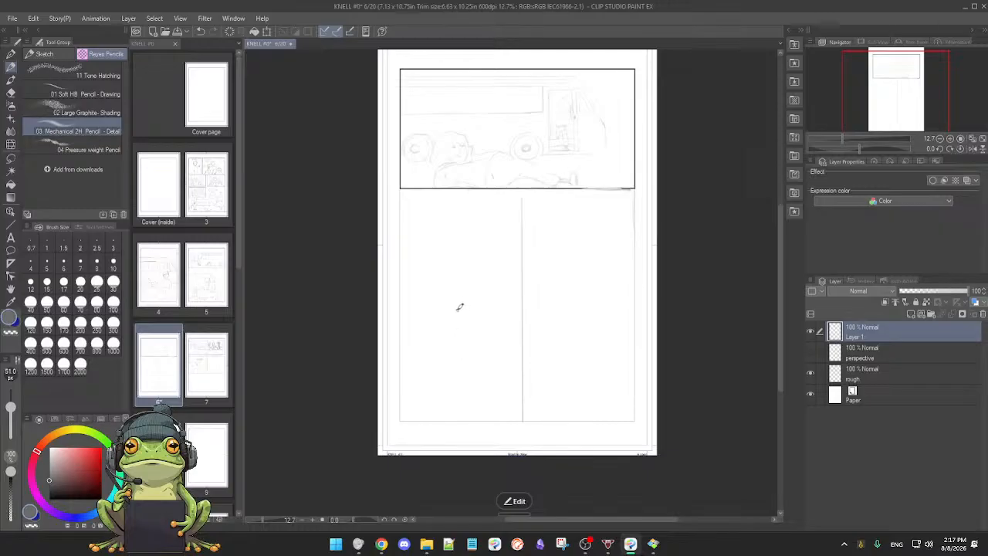
mouse_move(520, 197)
mouse_down()
mouse_move(410, 416)
mouse_move(401, 416)
mouse_up()
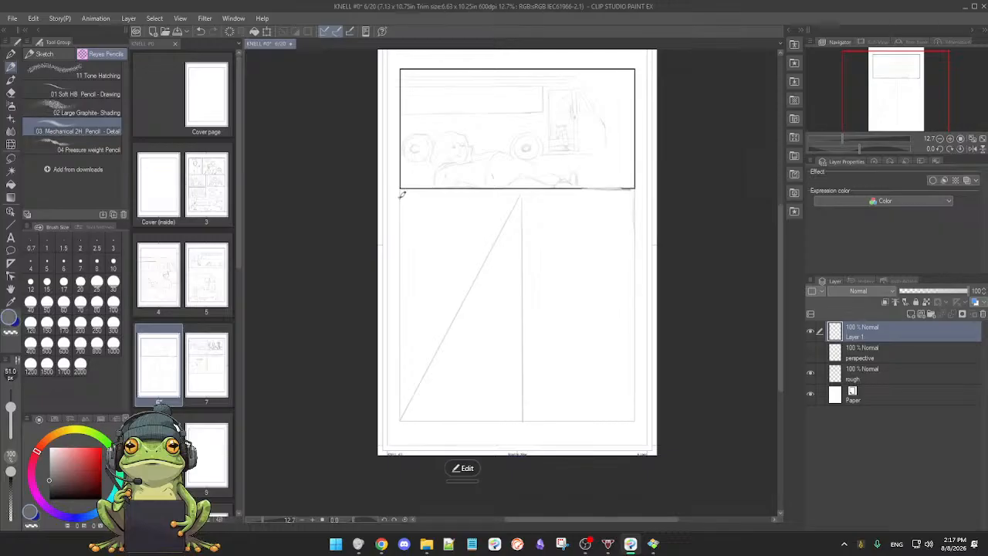
mouse_move(401, 195)
mouse_down()
mouse_move(478, 298)
mouse_move(523, 419)
mouse_up()
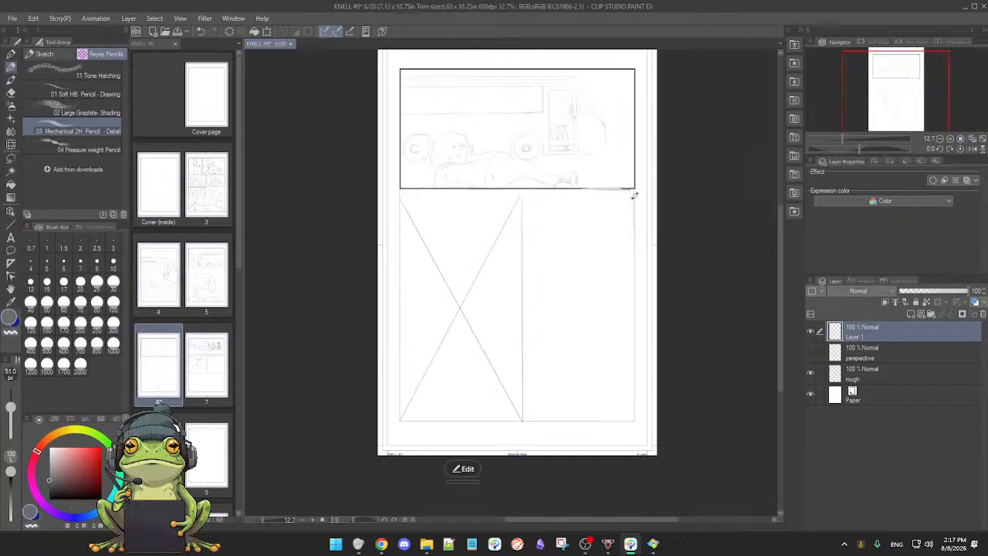
mouse_move(634, 193)
mouse_down()
mouse_move(542, 353)
mouse_move(523, 412)
mouse_up()
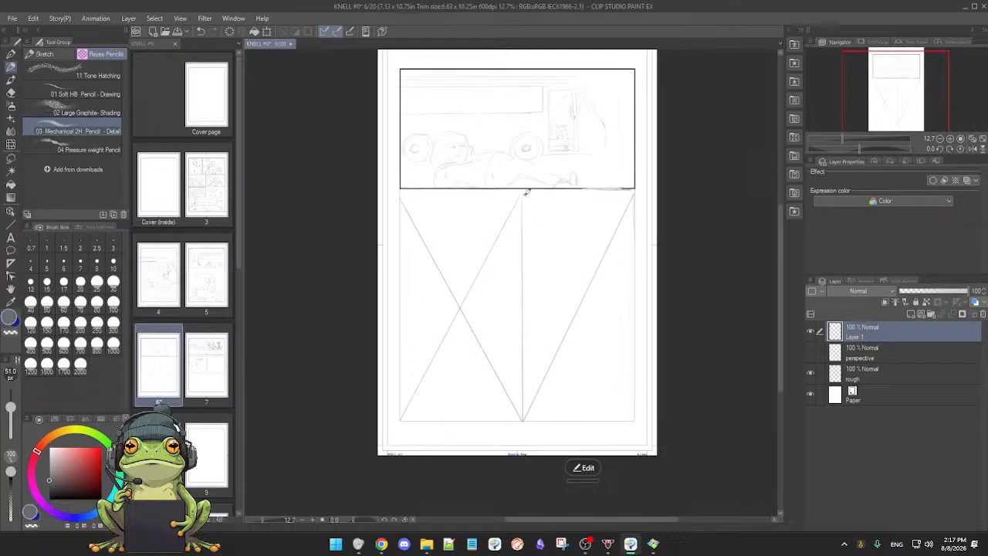
drag(524, 192, 638, 416)
drag(486, 319, 488, 317)
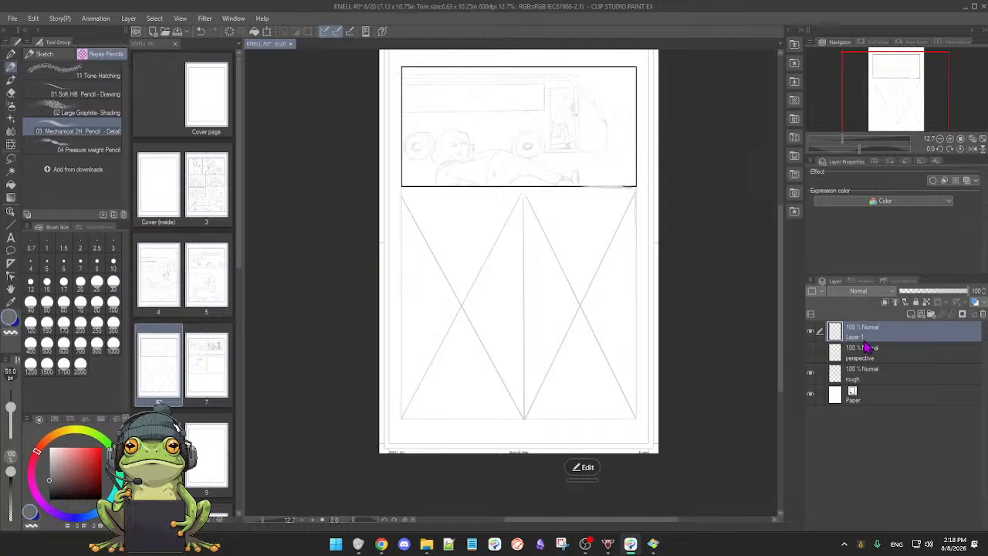
Step: Add another raster layer on top and sketch a small rectangle where the left half's diagonals cross
click(912, 315)
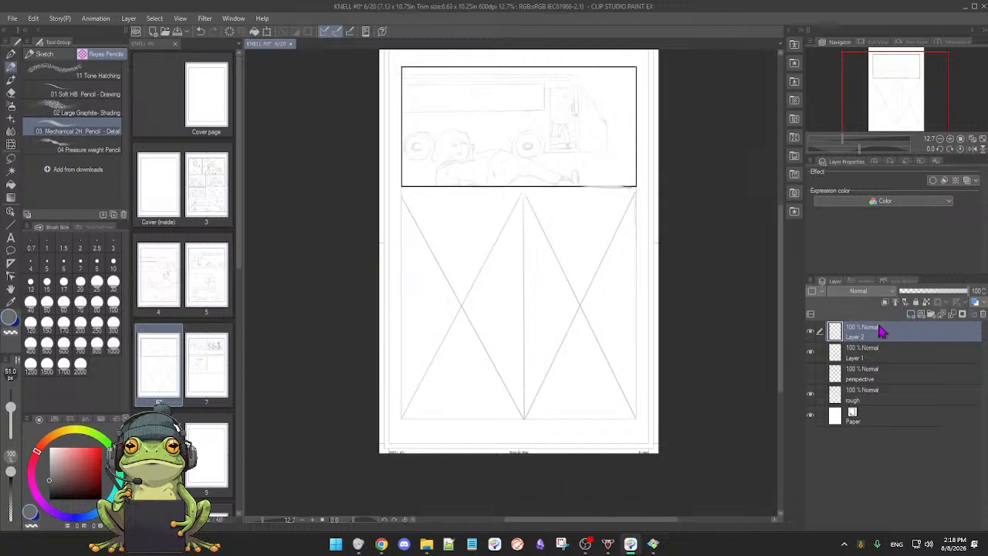
mouse_move(501, 339)
mouse_down()
mouse_move(503, 330)
mouse_move(507, 370)
mouse_move(511, 349)
mouse_up()
click(465, 329)
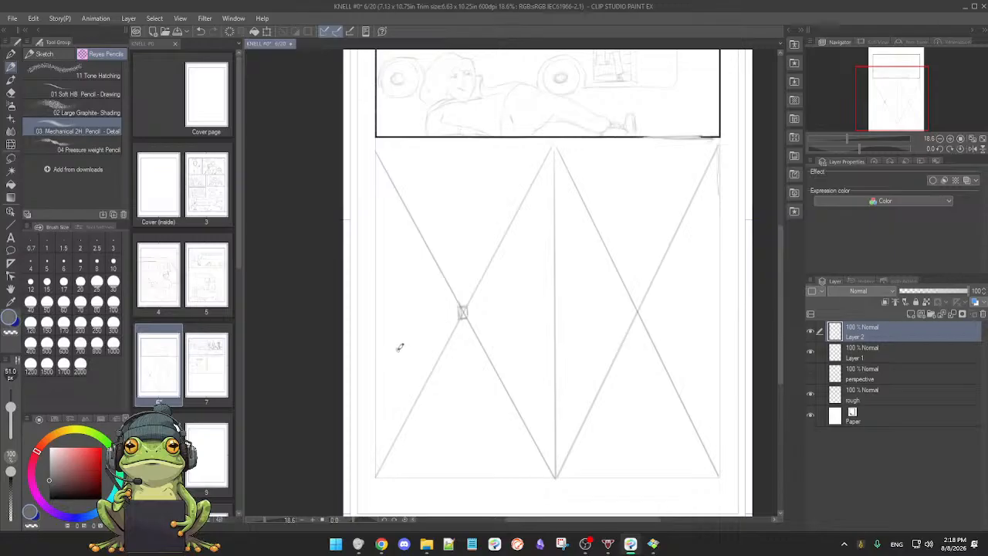
Step: Sketch lines sloping down from both diagonal crossings, and add short horizontal lines beneath the left half's crossing
mouse_move(390, 347)
mouse_down()
mouse_move(453, 309)
mouse_move(517, 334)
mouse_up()
mouse_move(573, 345)
mouse_down()
mouse_move(624, 312)
mouse_move(702, 345)
mouse_up()
drag(395, 355, 427, 353)
drag(488, 354, 528, 354)
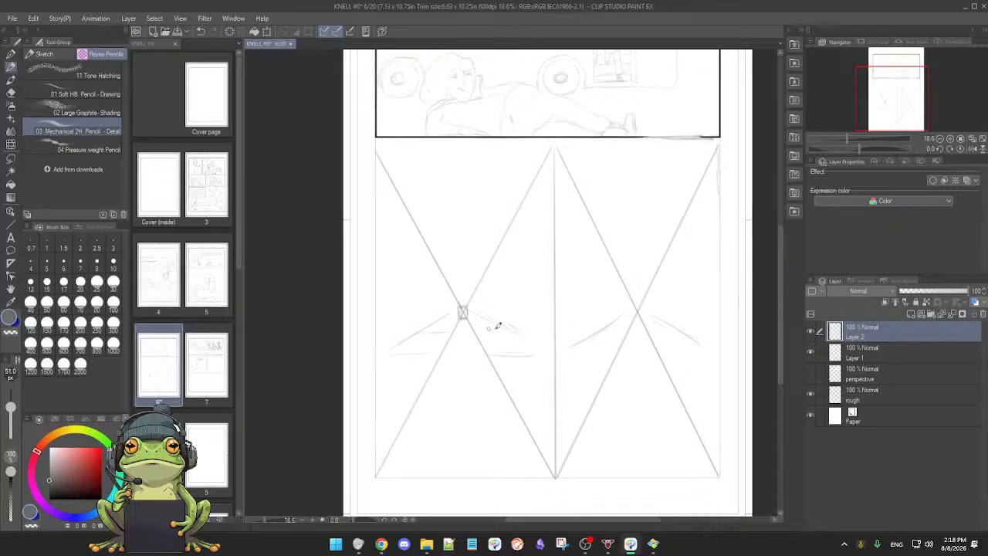
drag(484, 337, 522, 337)
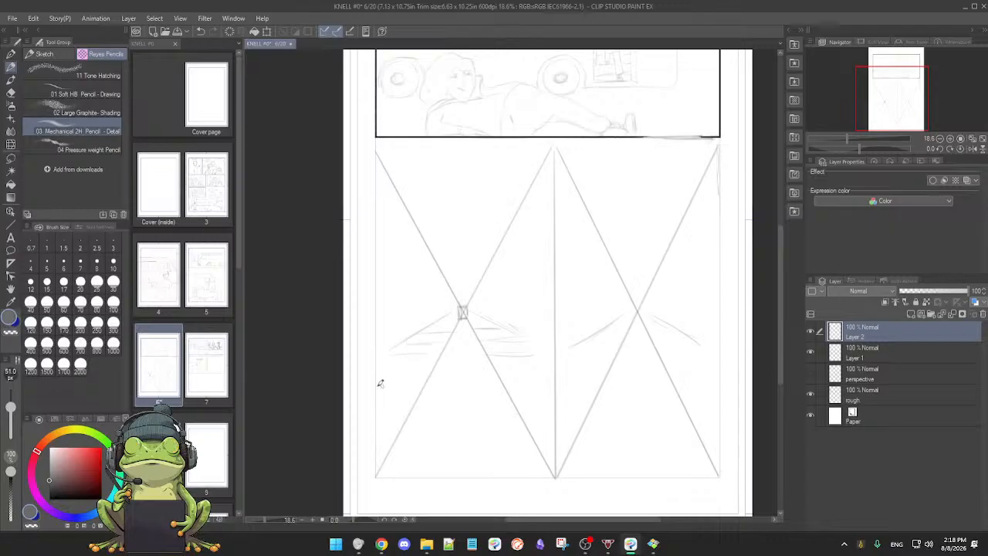
Step: Rough in lower horizontals, a boxy shape at the left edge and a horizontal through the left half's diagonal crossing
drag(365, 383, 427, 384)
drag(507, 383, 561, 386)
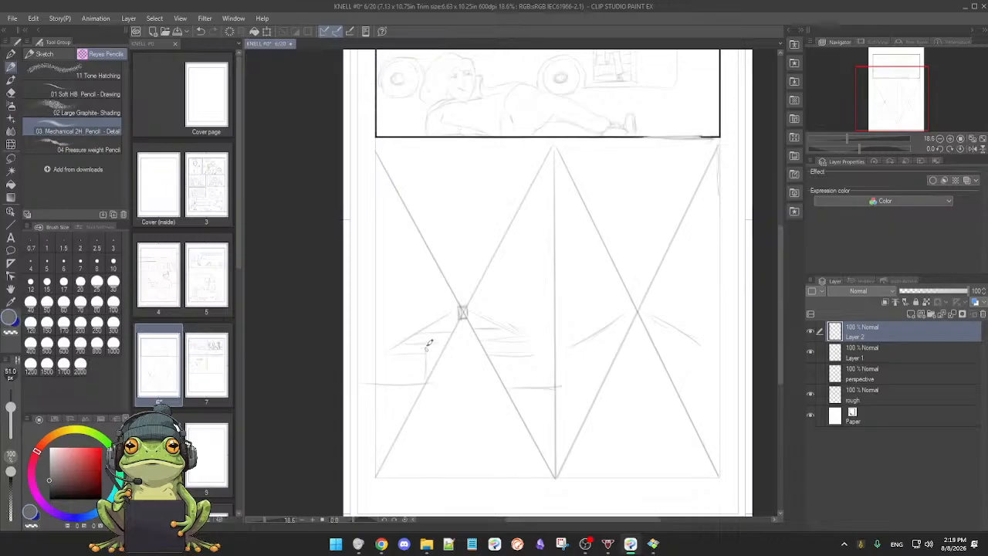
drag(383, 316, 437, 317)
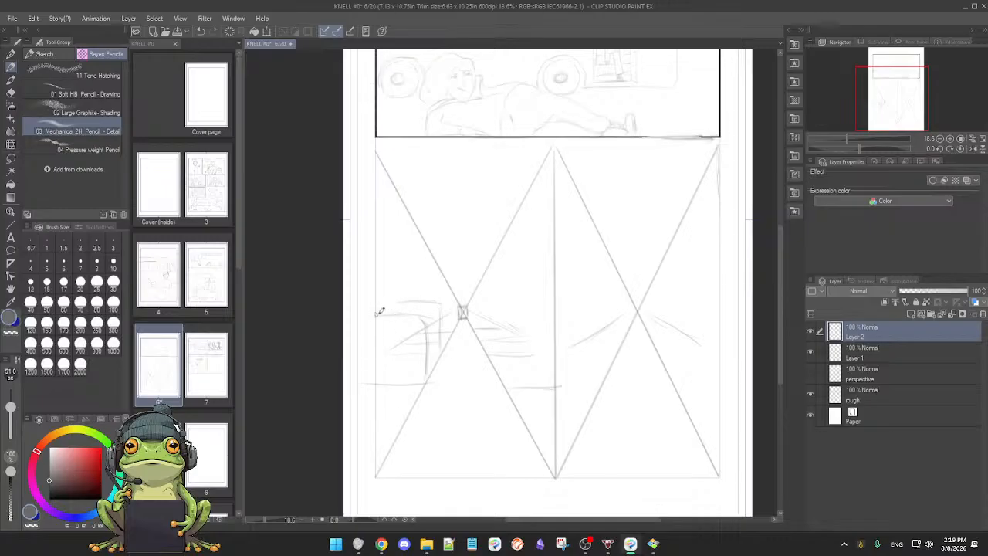
mouse_move(377, 314)
mouse_down()
mouse_move(534, 306)
mouse_move(514, 311)
mouse_move(522, 308)
mouse_up()
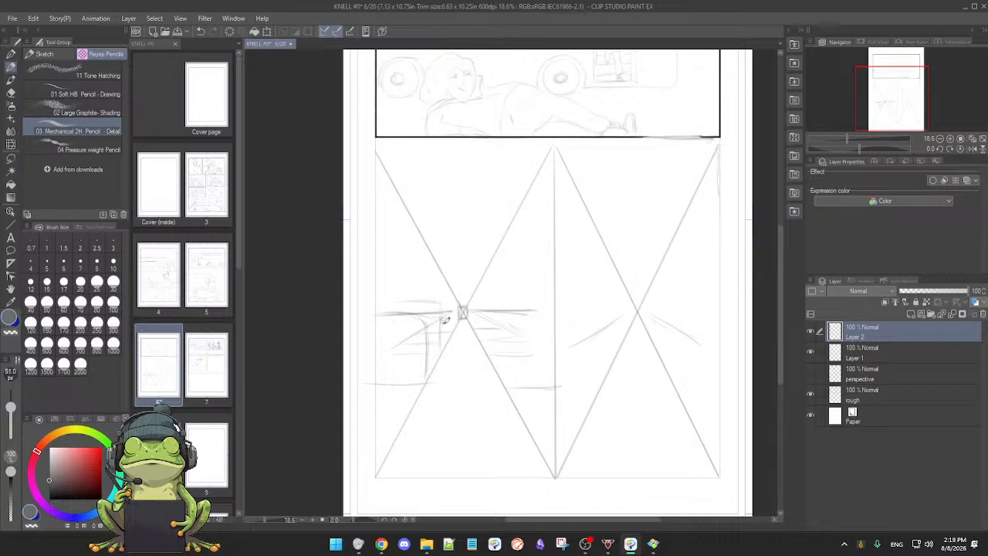
drag(437, 315, 441, 336)
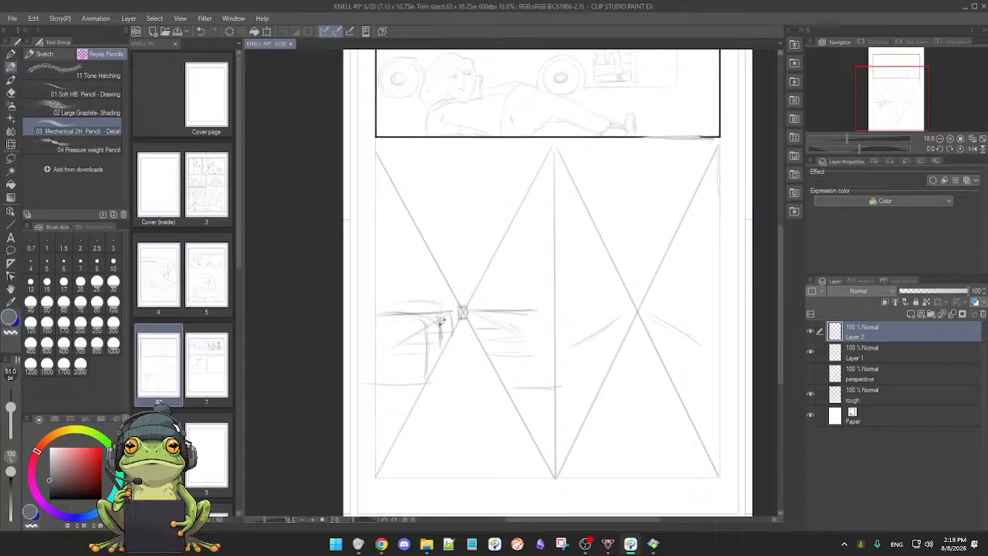
Step: Sketch and darken vertical uprights on both sides of the left half's small central rectangle, with short base lines
drag(439, 315, 452, 333)
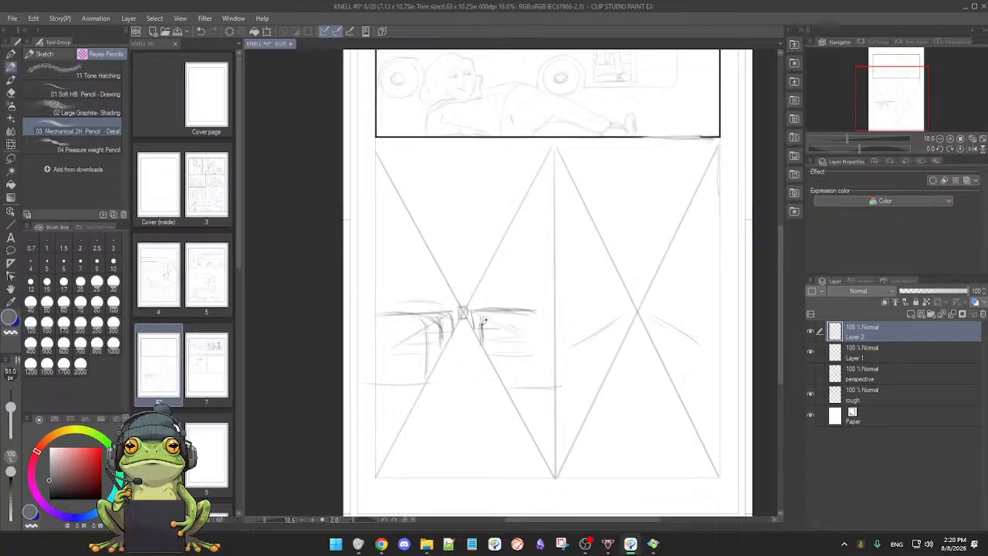
drag(473, 314, 536, 316)
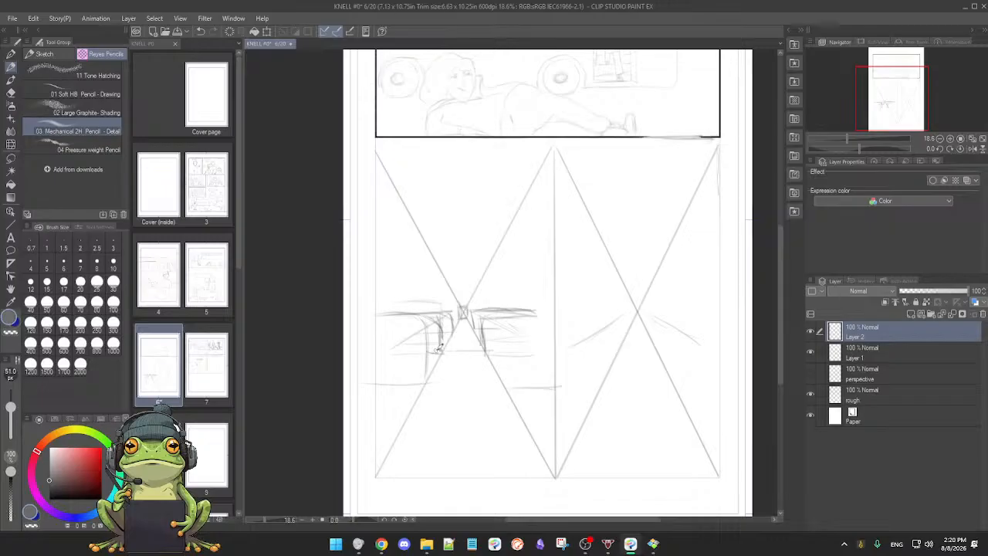
drag(478, 345, 489, 352)
drag(500, 379, 496, 334)
drag(498, 315, 498, 364)
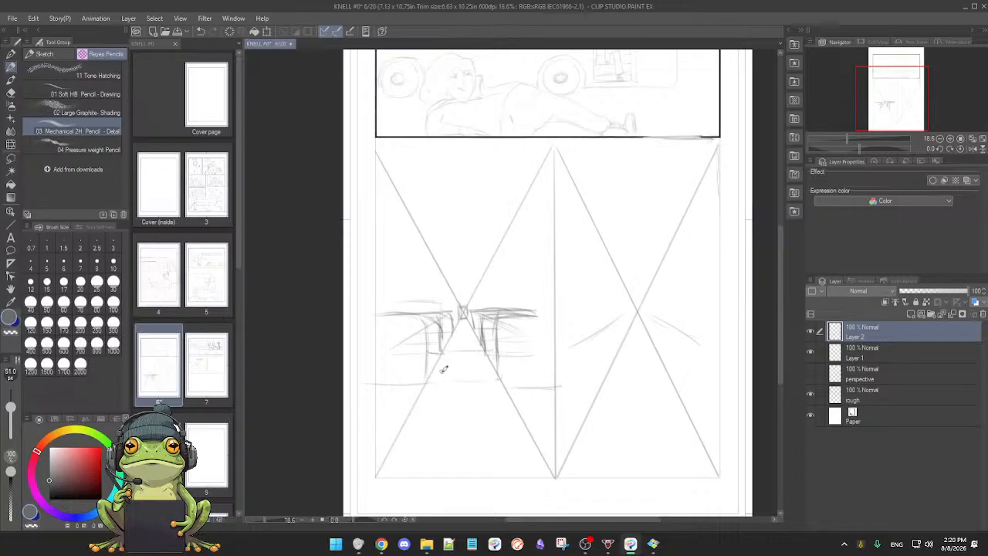
Step: Erase stray lines around the left half's outer uprights, round their tops into the horizontal, and extend that horizontal on the right side
key(e)
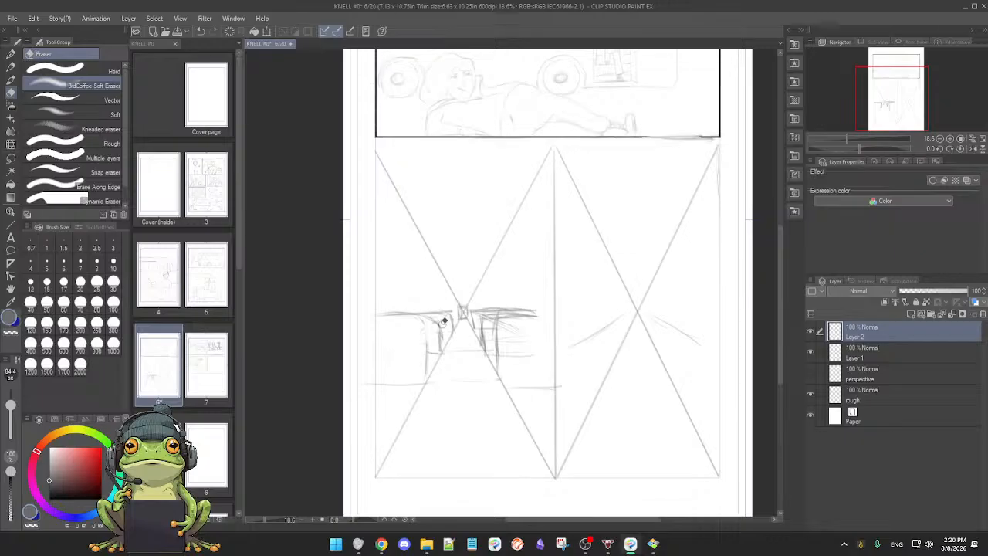
key(p)
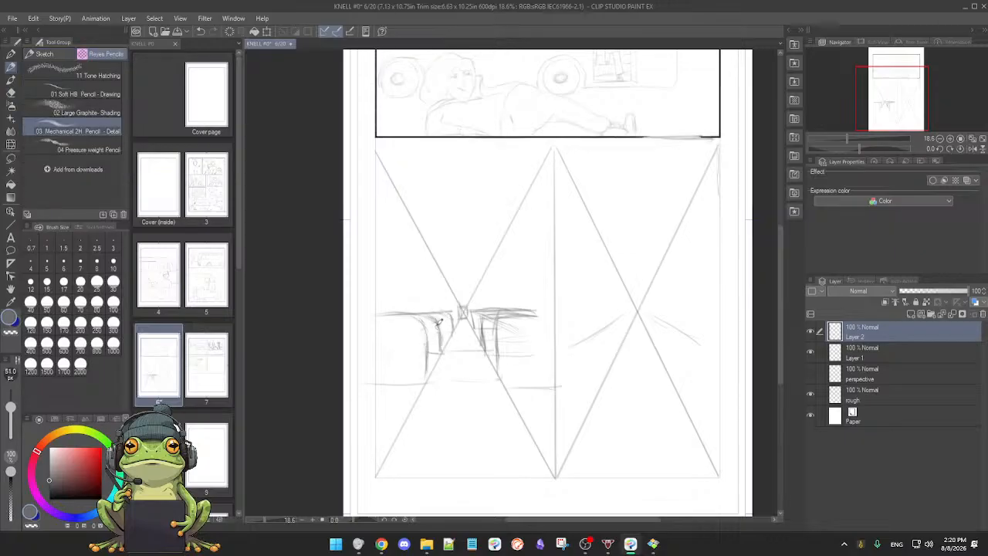
key(e)
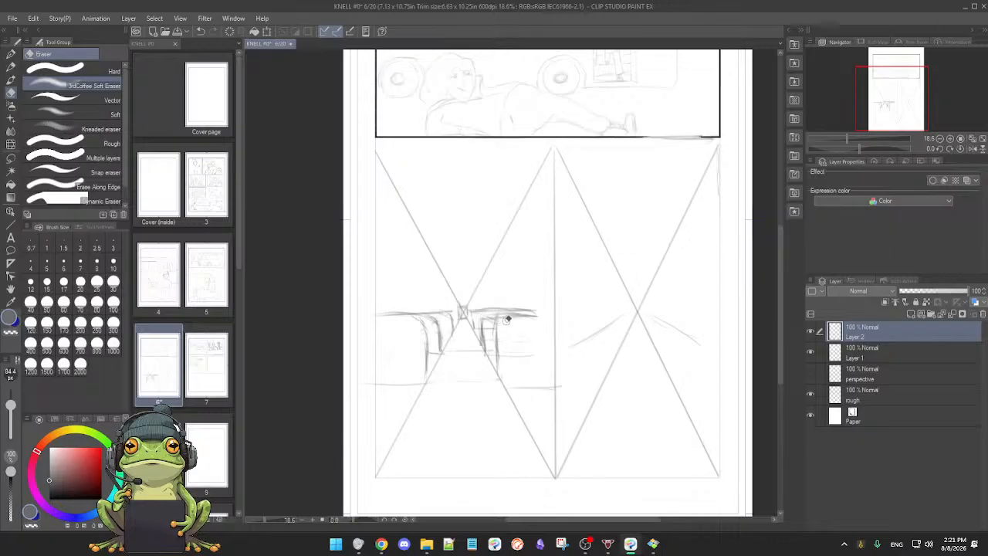
key(p)
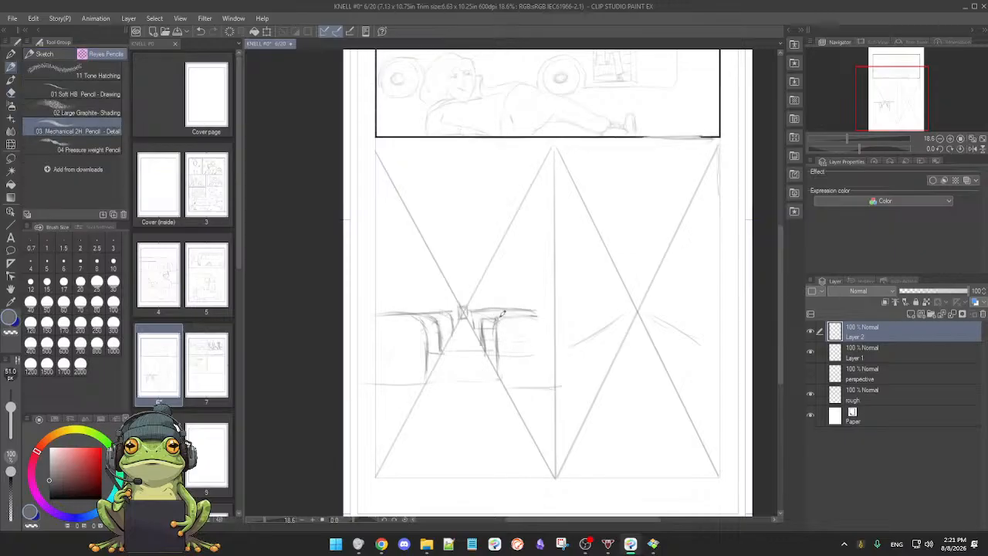
drag(503, 313, 542, 311)
Step: Clean up and redraw the inner upright right of the left half's crossing, erasing faint marks beside the outer right upright
key(e)
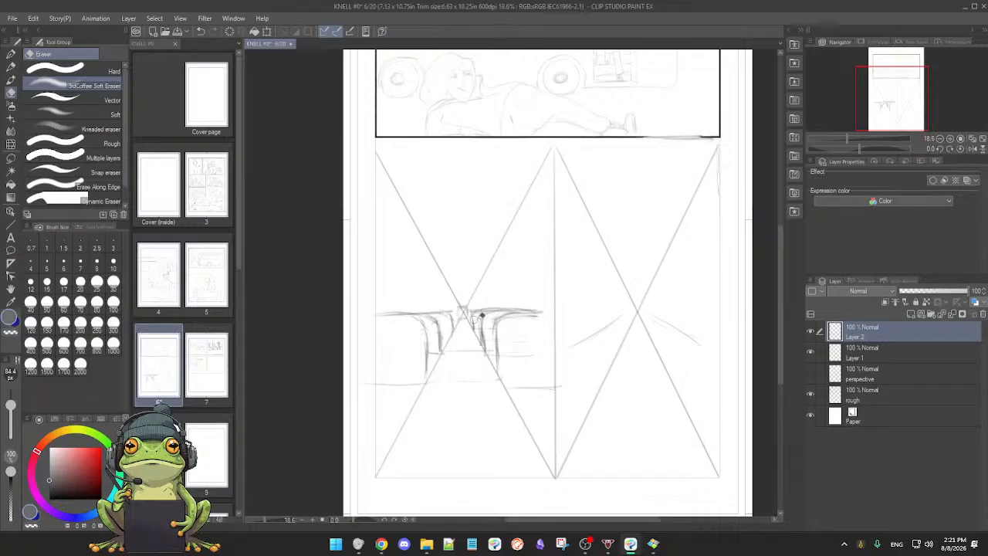
key(p)
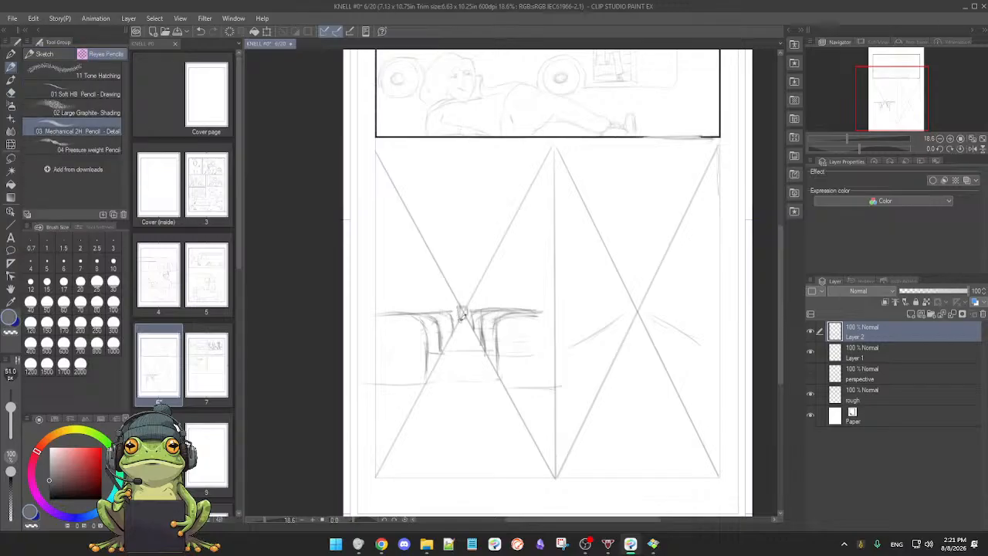
key(e)
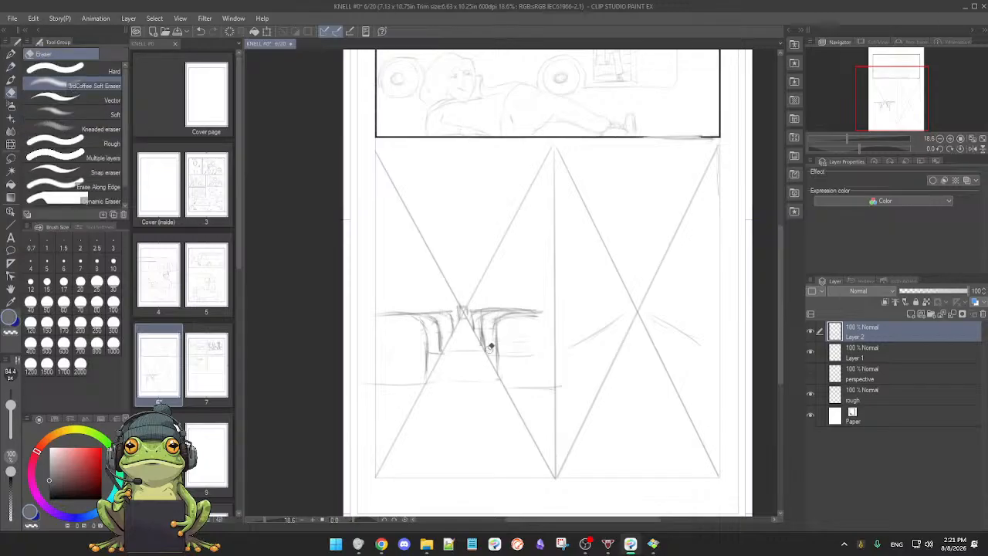
mouse_move(490, 321)
mouse_down()
mouse_move(485, 330)
mouse_move(533, 336)
mouse_up()
key(p)
Step: Erase rough edges around the small central rectangle and redraw the horizontal running right from it
key(ctrl+space)
key(e)
mouse_move(459, 293)
mouse_down()
mouse_move(468, 271)
mouse_move(448, 321)
mouse_move(453, 338)
mouse_up()
key(p)
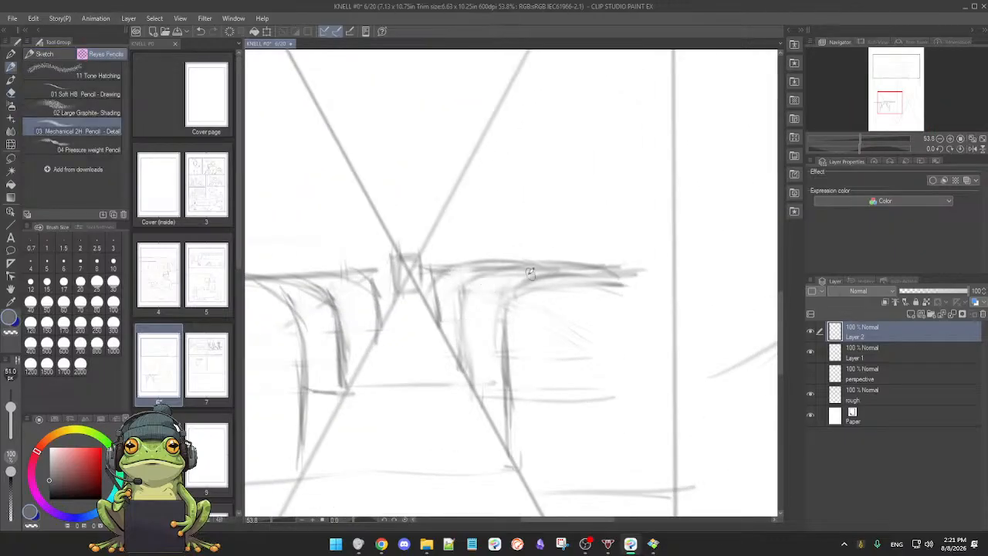
mouse_move(452, 270)
mouse_down()
mouse_move(440, 295)
mouse_move(524, 263)
mouse_up()
Step: Touch up the rounded corner of the outer right upright and darken its vertical edge down to the diagonal
key(space)
mouse_move(550, 320)
mouse_down()
mouse_move(512, 285)
mouse_move(550, 269)
mouse_move(619, 273)
mouse_up()
key(e)
key(p)
drag(505, 290, 509, 441)
key(space)
mouse_move(527, 397)
mouse_down()
mouse_move(563, 354)
mouse_move(576, 358)
mouse_move(510, 360)
mouse_up()
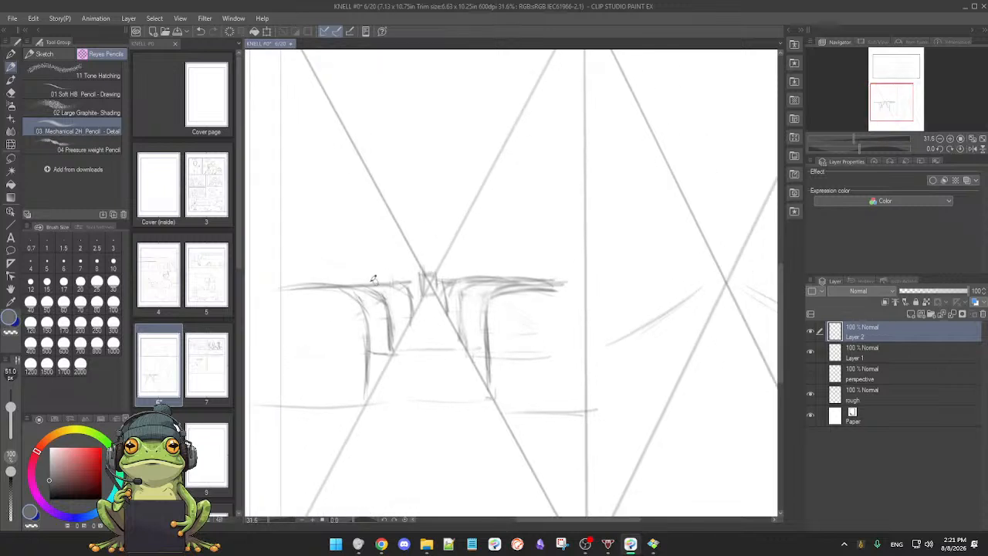
Step: Thin the doubled horizontal right of the central rectangle and rework the short inner uprights beside the crossing
key(e)
mouse_move(452, 274)
mouse_down()
mouse_move(563, 277)
mouse_move(494, 271)
mouse_move(523, 276)
mouse_move(494, 287)
mouse_move(453, 279)
mouse_move(522, 279)
mouse_up()
key(p)
drag(491, 310, 544, 305)
drag(458, 279, 472, 292)
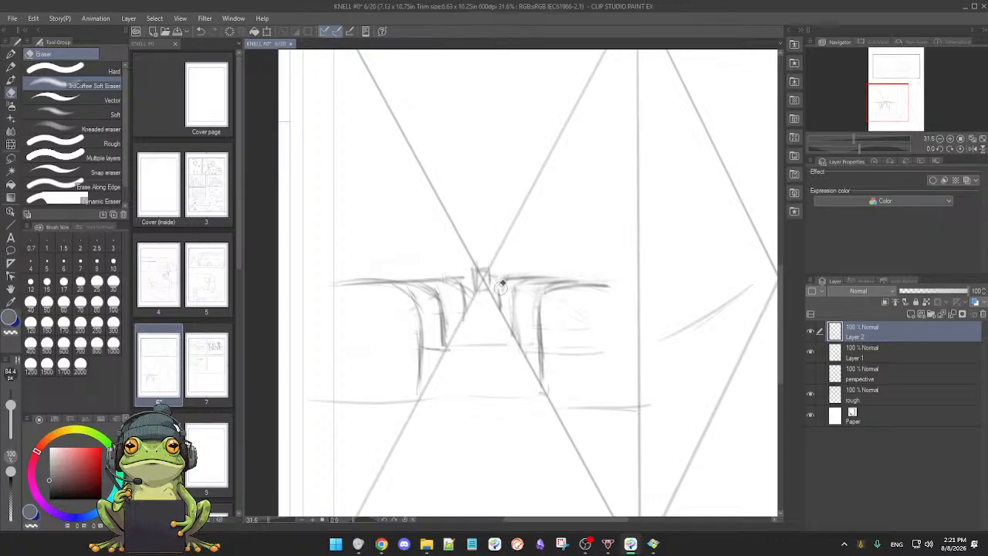
key(p)
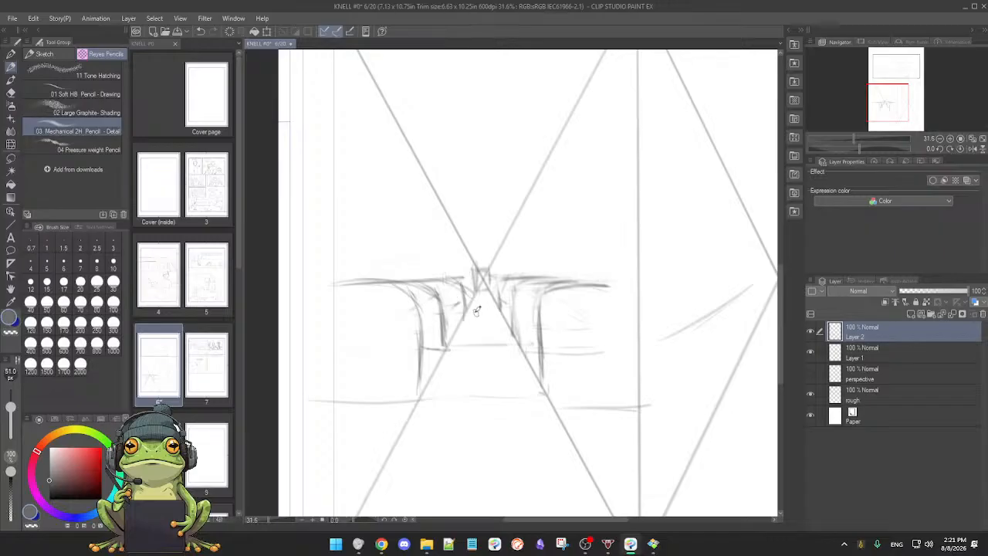
Step: Tidy the uprights left of the crossing and redraw the short base mark under the second upright
key(e)
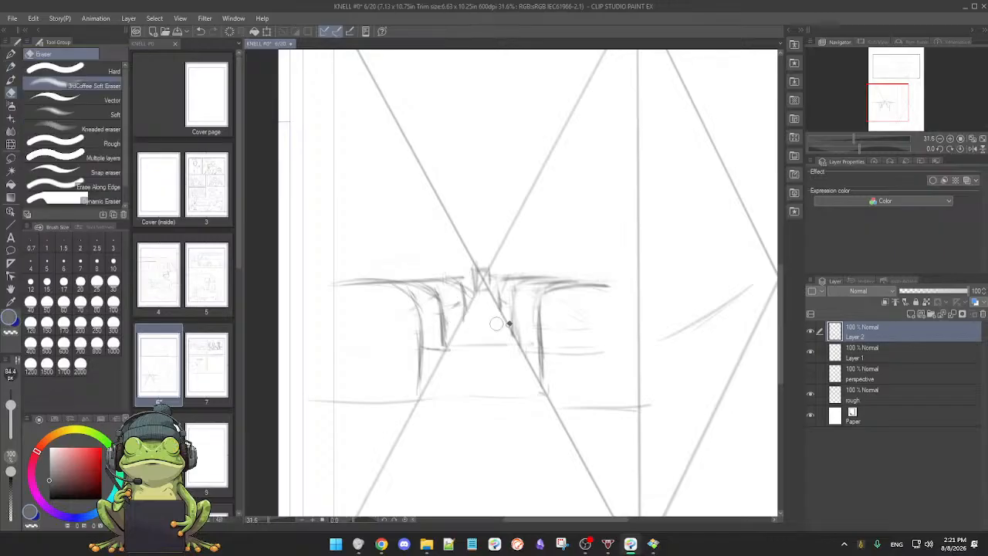
key(p)
scroll(539, 320, up, 1)
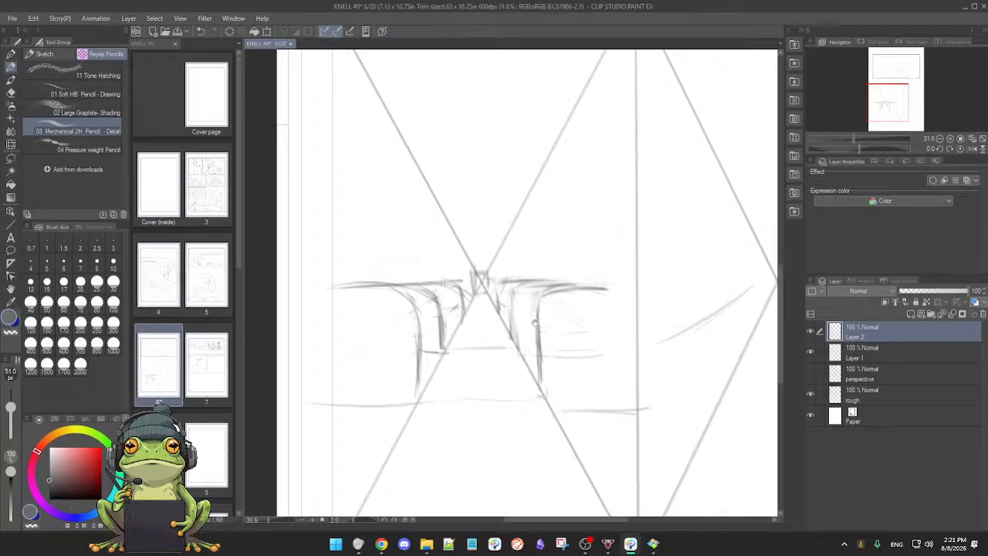
key(e)
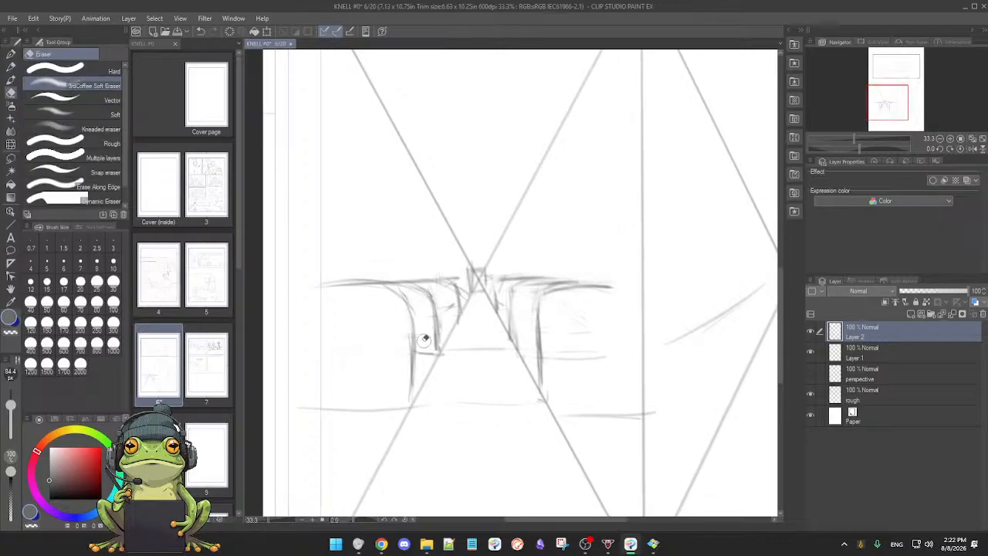
key(p)
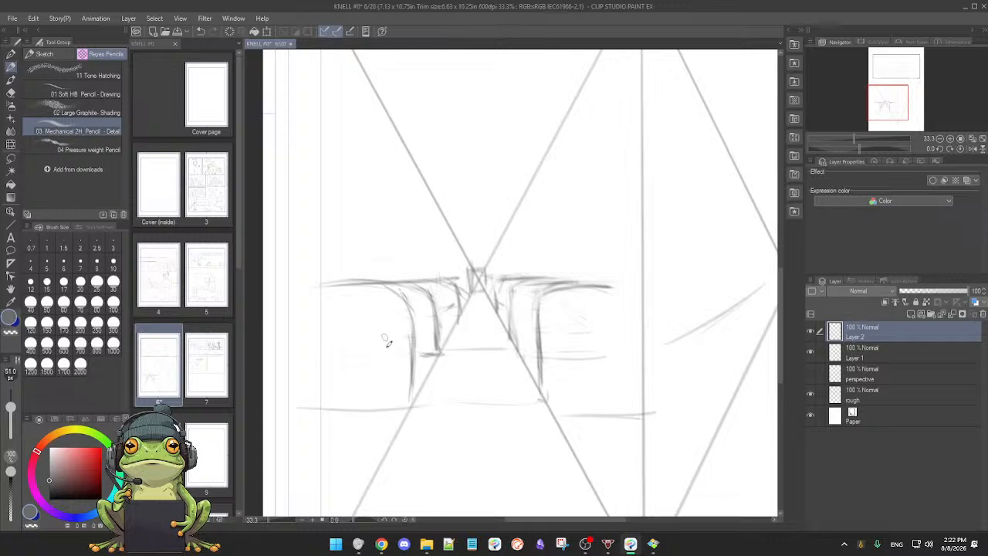
drag(382, 411, 444, 369)
drag(384, 416, 441, 372)
mouse_move(413, 409)
mouse_down()
mouse_move(375, 419)
mouse_move(396, 441)
mouse_up()
drag(507, 342, 502, 333)
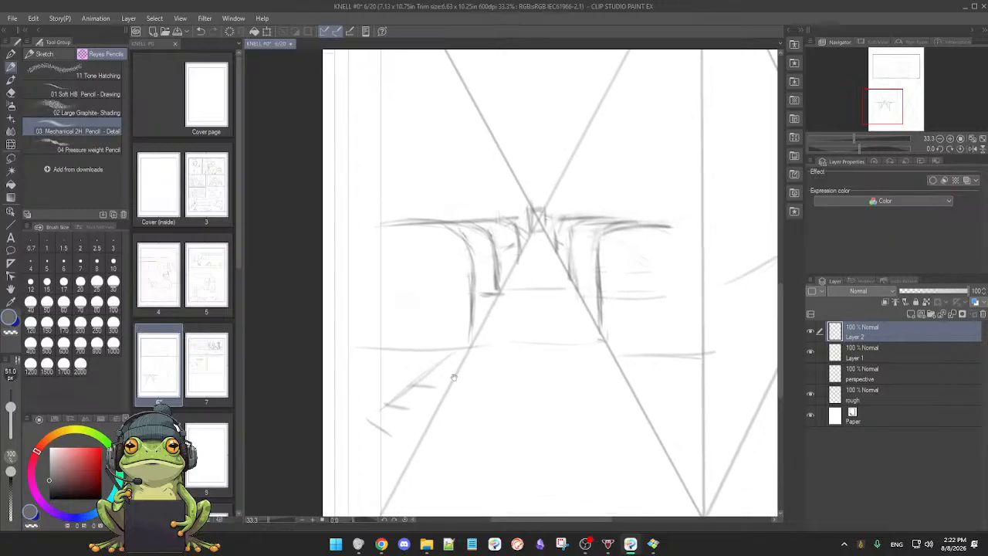
drag(428, 364, 405, 416)
drag(409, 403, 390, 444)
key(ctrl+z)
key(ctrl+z)
key(ctrl+z)
key(ctrl+z)
key(ctrl+z)
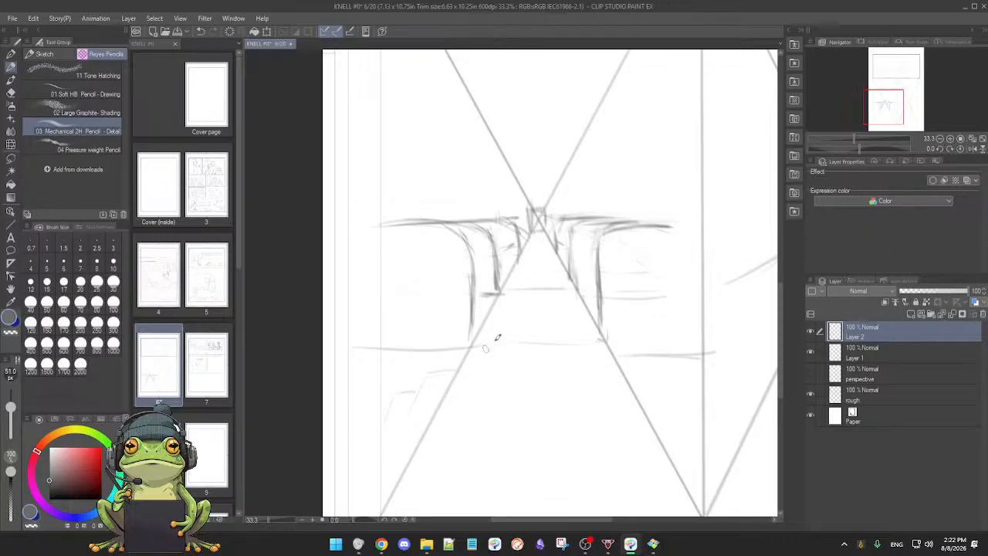
Step: Sketch a faint stepped seat outline at the lower left and a long vertical edge along the left half's border
drag(426, 380, 402, 417)
mouse_move(515, 413)
mouse_down()
mouse_move(482, 409)
mouse_move(466, 391)
mouse_up()
mouse_move(326, 220)
mouse_down()
mouse_move(361, 244)
mouse_move(354, 241)
mouse_move(361, 377)
mouse_up()
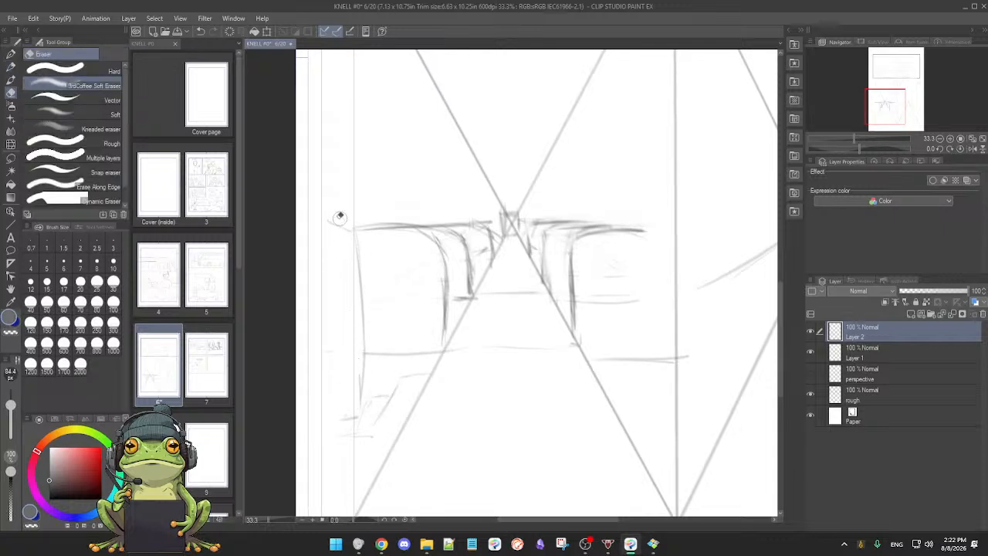
Step: Sketch a line sloping toward the crossing and a short horizontal above the seats on the left side
scroll(445, 251, up, 3)
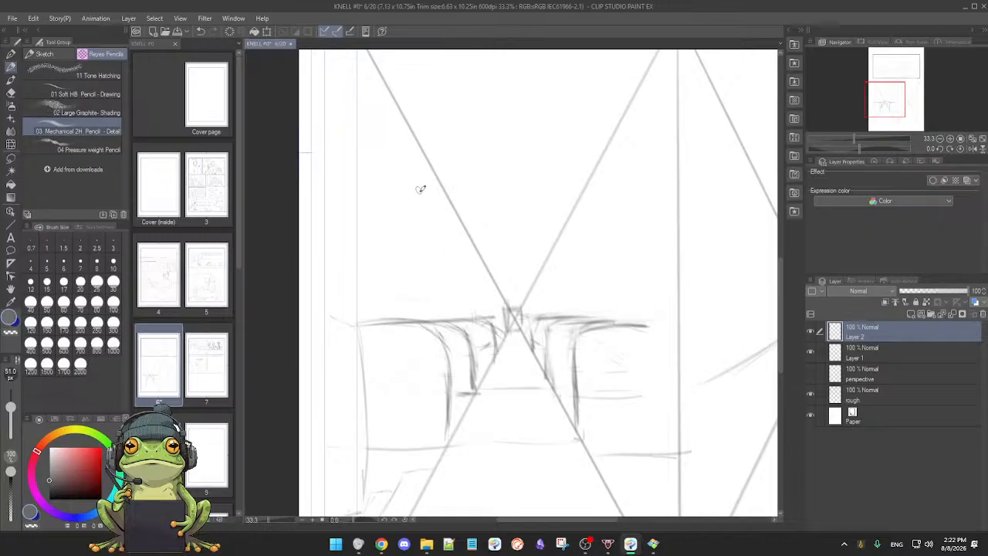
drag(397, 192, 456, 257)
mouse_move(384, 297)
mouse_down()
mouse_move(444, 303)
mouse_move(394, 296)
mouse_move(430, 311)
mouse_move(399, 301)
mouse_up()
key(e)
key(p)
key(e)
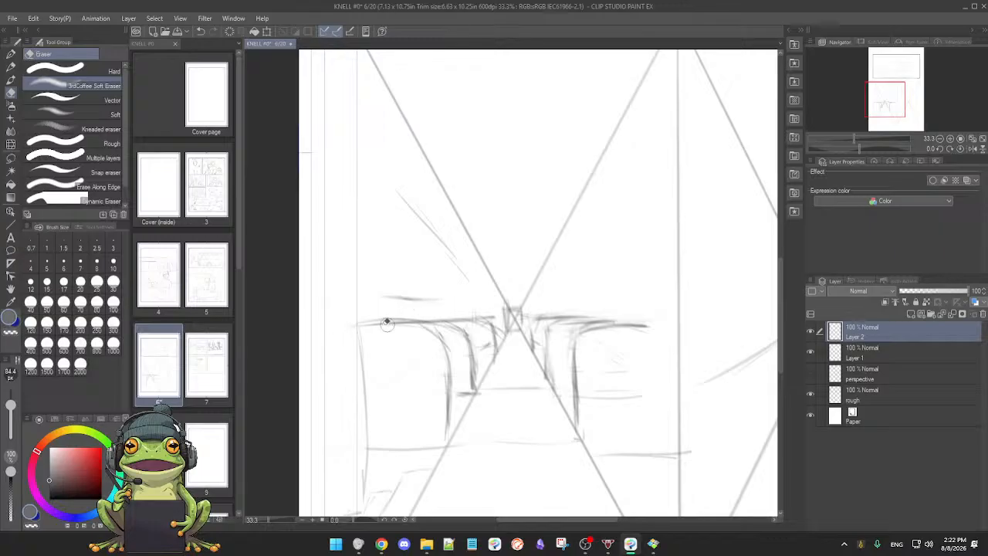
key(p)
drag(383, 296, 465, 298)
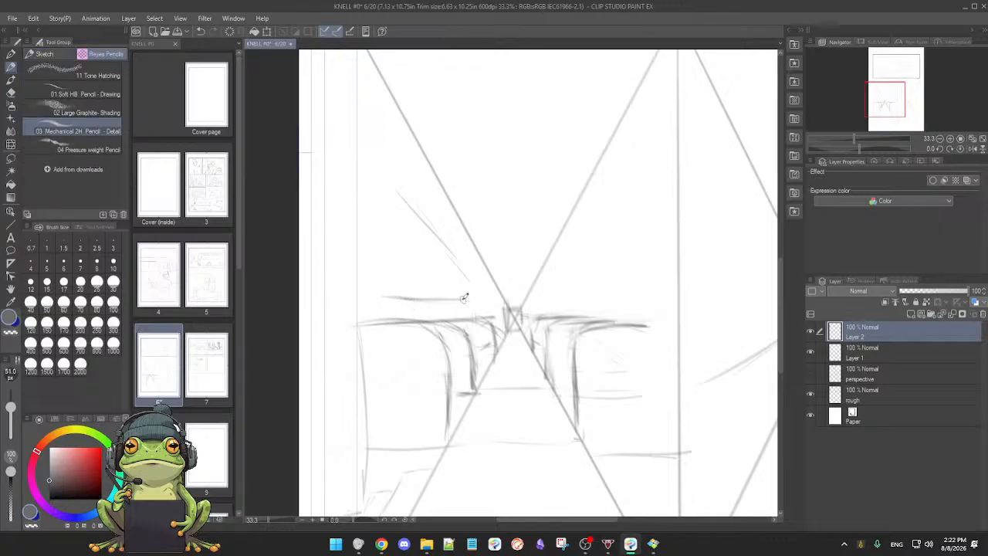
Step: Strengthen and clean the left overhead sloping line down to the crossing, and extend the short horizontal beneath it
drag(400, 187, 470, 276)
mouse_move(583, 317)
mouse_down()
mouse_move(531, 381)
mouse_move(472, 398)
mouse_move(408, 399)
mouse_move(574, 347)
mouse_move(544, 356)
mouse_move(561, 335)
mouse_move(574, 341)
mouse_move(558, 289)
mouse_up()
drag(545, 243, 658, 226)
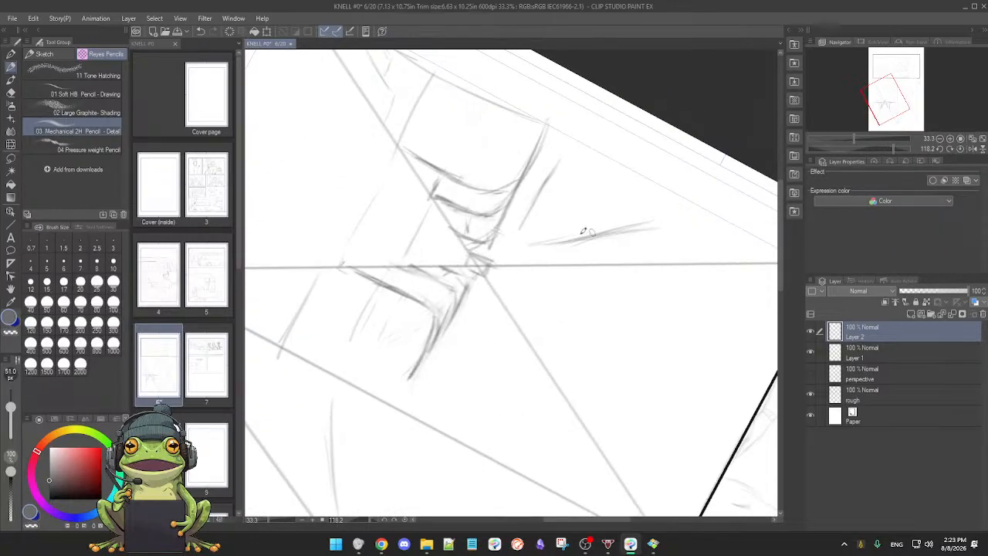
drag(594, 236, 679, 222)
key(e)
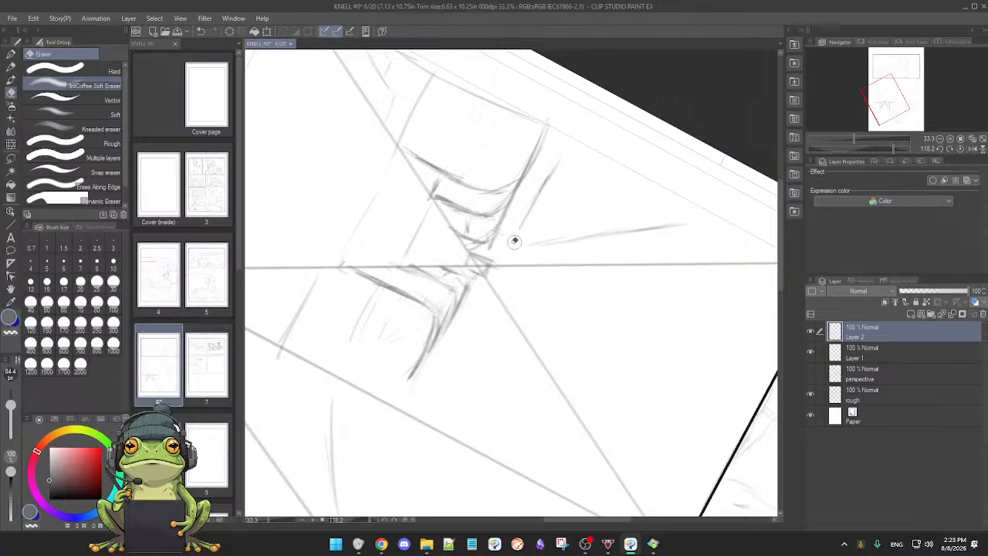
key(p)
mouse_move(530, 298)
mouse_down()
mouse_move(633, 250)
mouse_move(631, 162)
mouse_move(590, 130)
mouse_up()
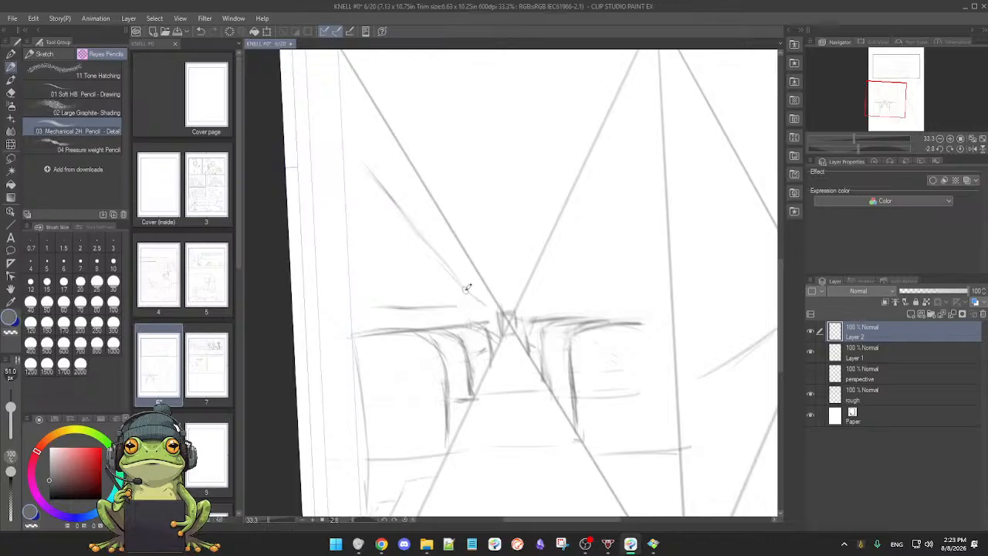
drag(417, 309, 485, 304)
drag(596, 192, 549, 257)
drag(541, 281, 586, 216)
drag(625, 291, 585, 369)
key(ctrl+z)
key(ctrl+z)
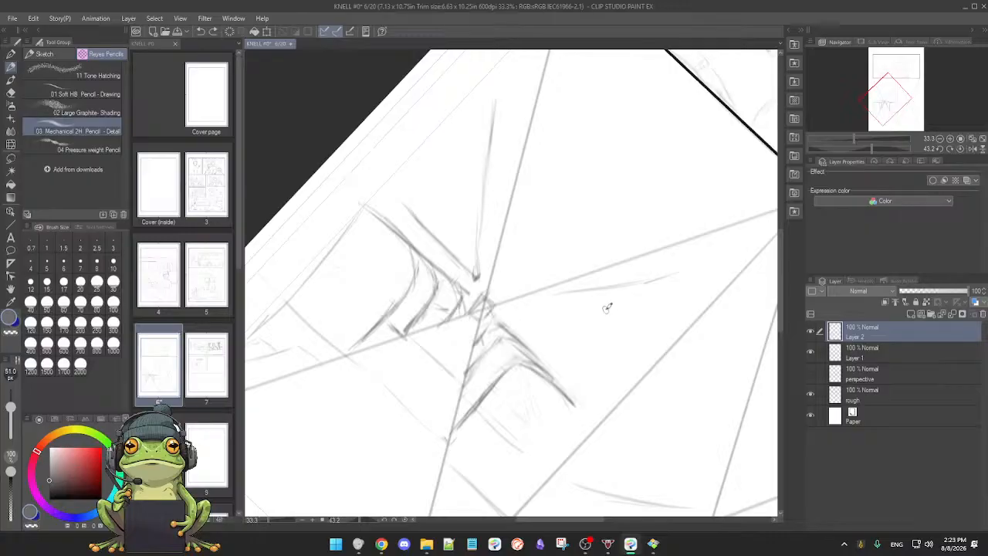
key(ctrl+z)
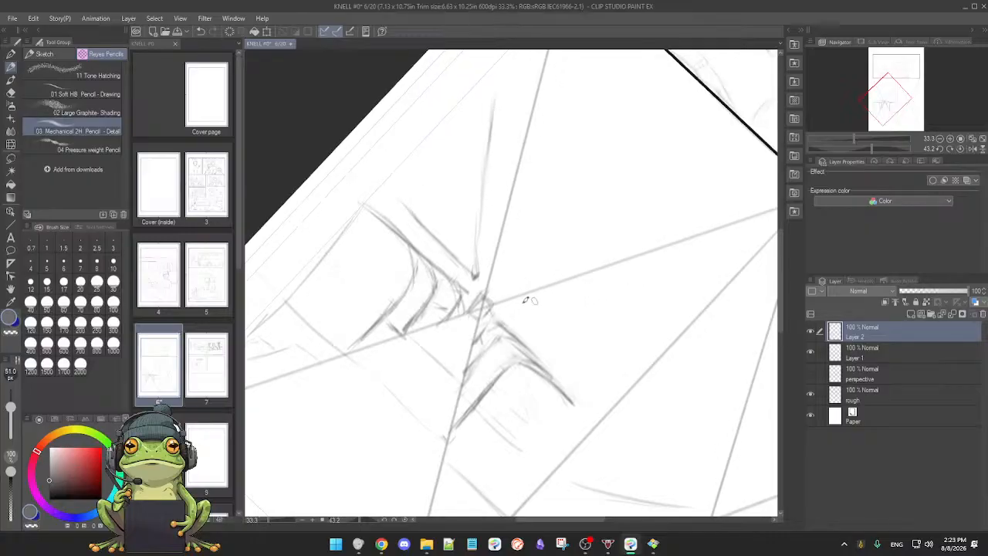
Step: Draw a matching sloping line up from the crossing on the right side, with a shallower line just above the seats
drag(517, 303, 666, 275)
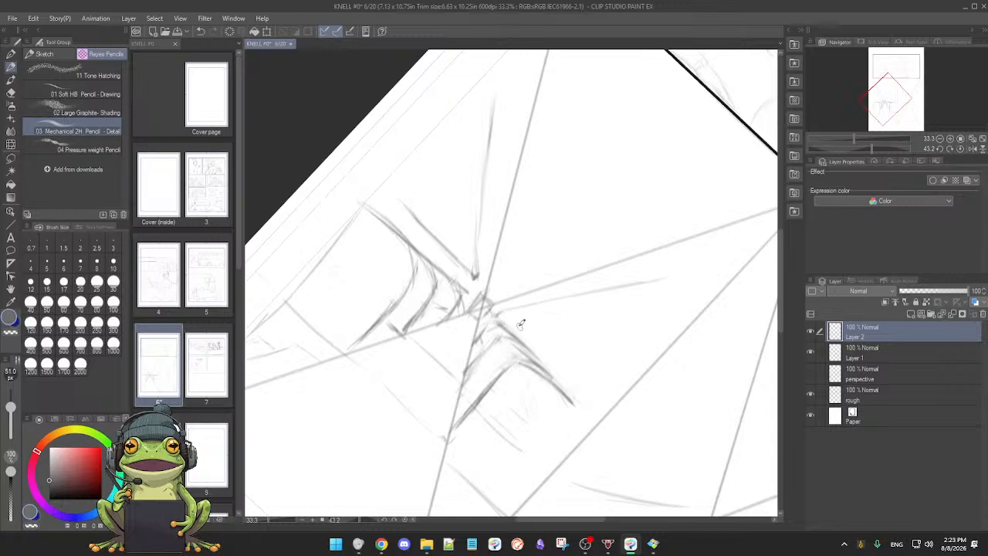
mouse_move(573, 388)
mouse_down()
mouse_move(564, 309)
mouse_move(552, 299)
mouse_up()
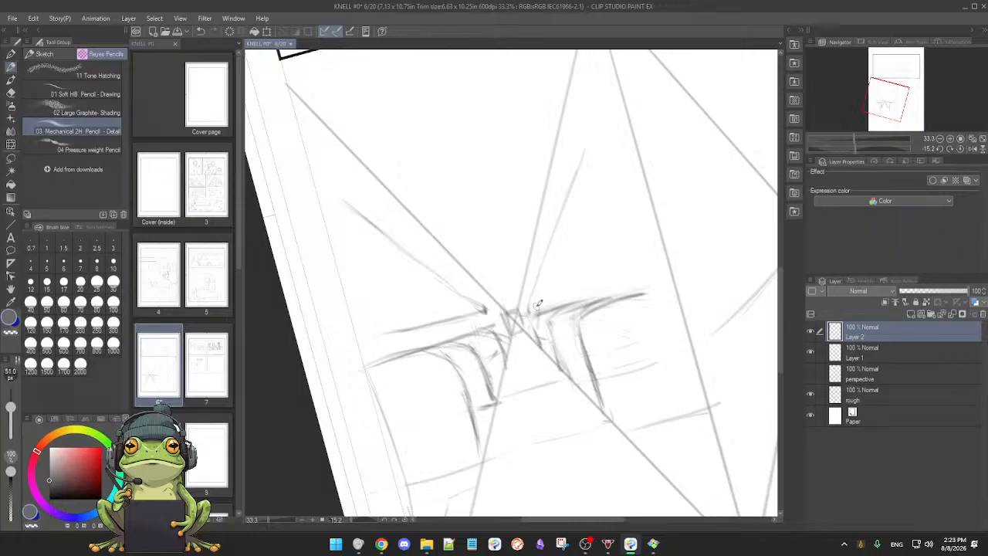
drag(545, 295, 625, 263)
Step: Erase the short horizontal above the left seats and redraw it as a shallow line sloping down toward the crossing
mouse_move(505, 315)
mouse_down()
mouse_move(548, 329)
mouse_move(566, 322)
mouse_move(508, 353)
mouse_move(496, 388)
mouse_move(527, 318)
mouse_up()
key(e)
key(p)
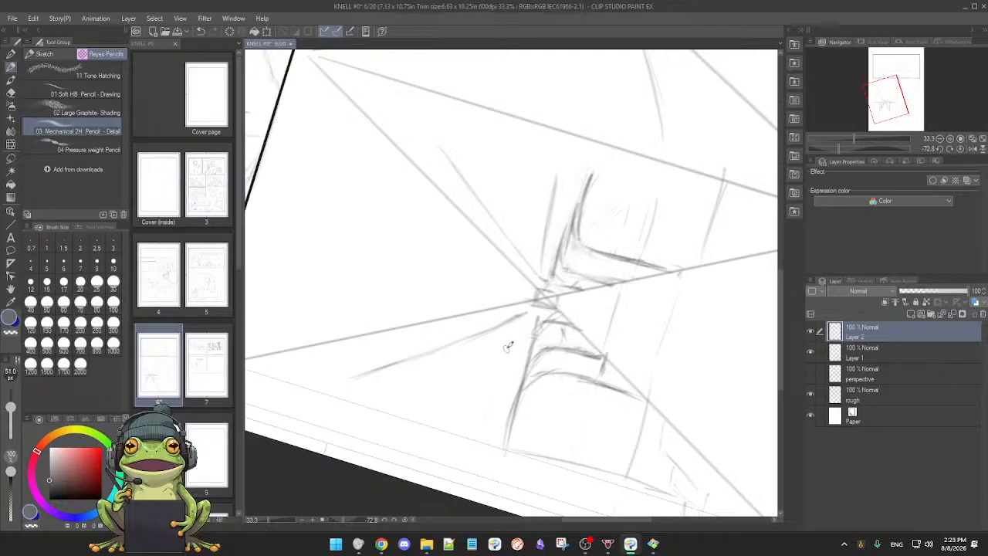
drag(520, 335, 468, 419)
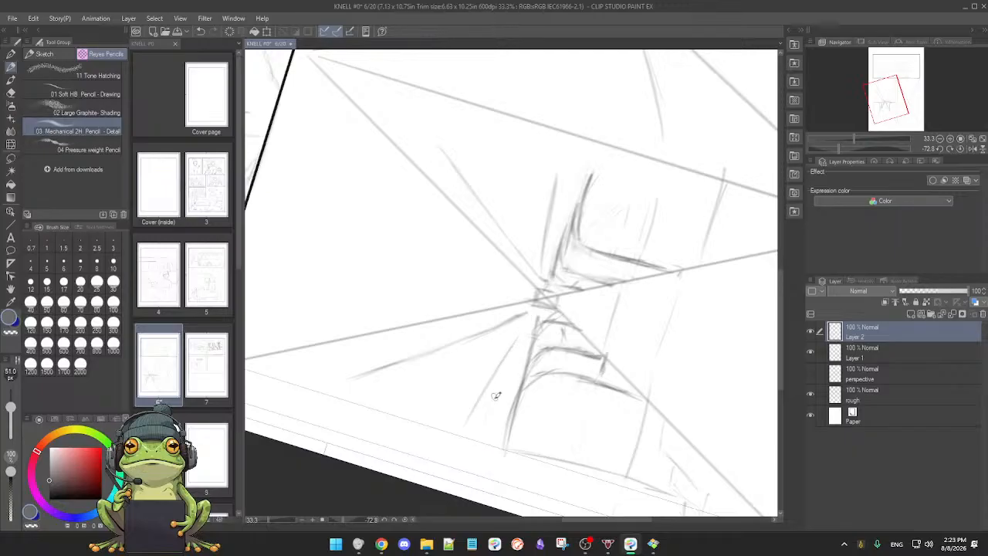
Step: Erase the dark base mark under the second upright left of the crossing and tidy the lines around it
key(e)
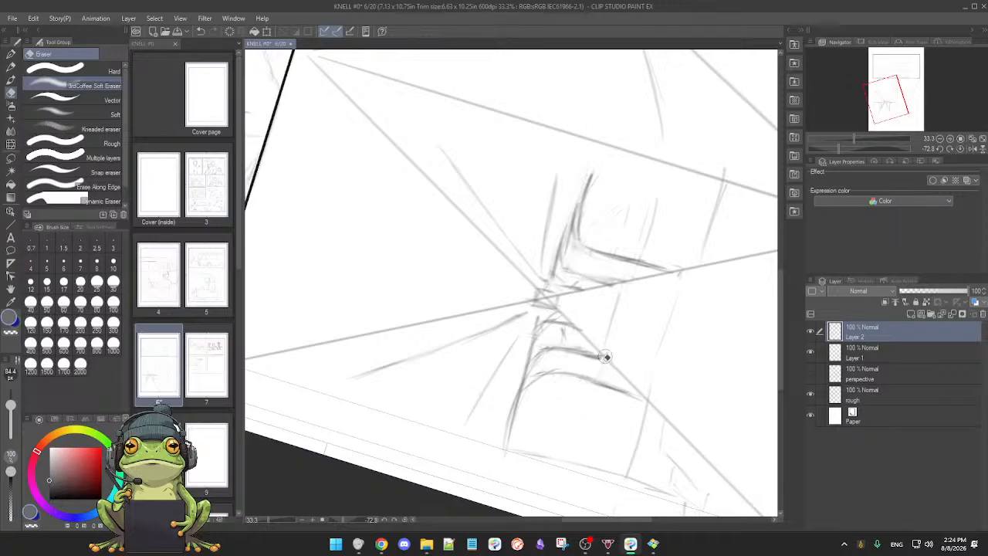
key(p)
mouse_move(587, 410)
mouse_down()
mouse_move(487, 412)
mouse_move(551, 411)
mouse_move(543, 435)
mouse_up()
double_click(494, 409)
key(e)
mouse_move(578, 338)
mouse_down()
mouse_move(577, 328)
mouse_move(560, 330)
mouse_up()
Step: Reduce the eraser size to 62.2 px, remove faint marks beside the outer right upright, and lighten that upright
drag(9, 409, 10, 405)
key(ctrl+z)
mouse_move(609, 346)
mouse_down()
mouse_move(592, 368)
mouse_move(636, 381)
mouse_up()
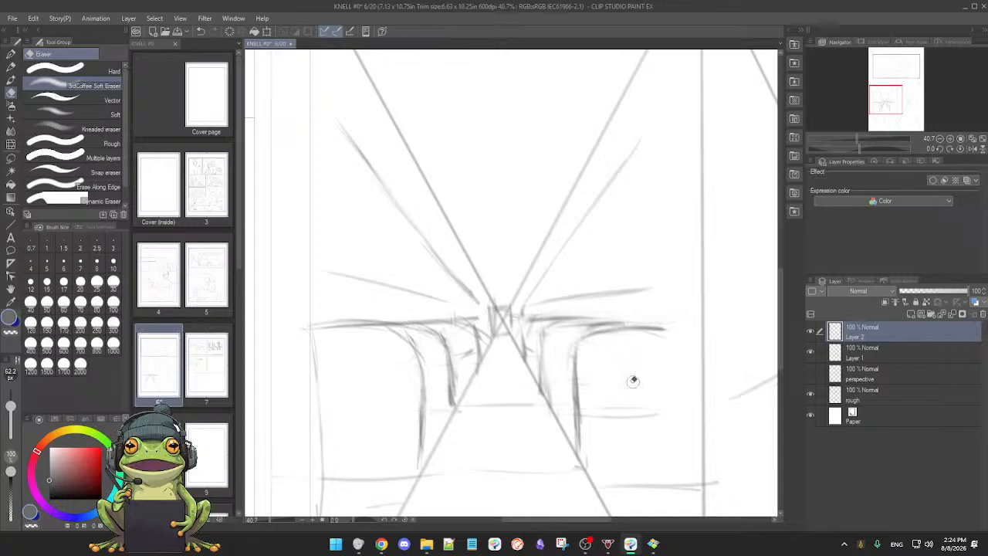
mouse_move(591, 407)
mouse_down()
mouse_move(647, 416)
mouse_move(617, 412)
mouse_up()
drag(583, 372, 585, 447)
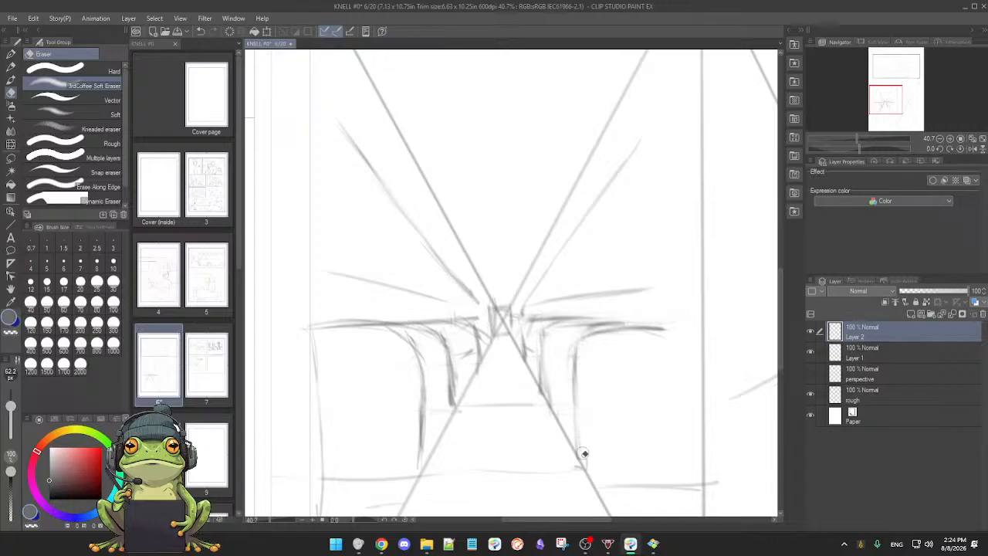
key(p)
drag(652, 444, 626, 373)
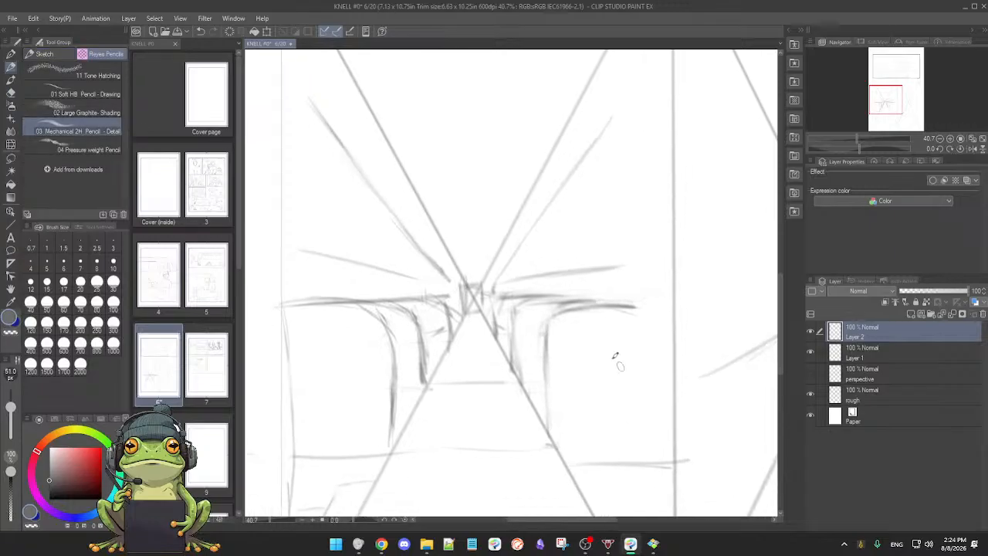
key(e)
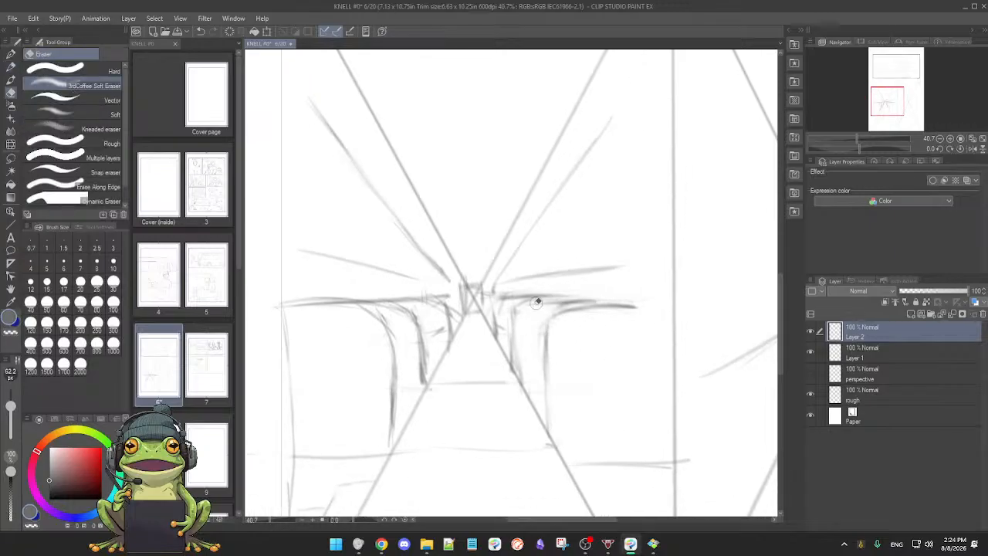
Step: Erase the stray marks beside the innermost left seat and firm up the curve of the innermost right seat
key(p)
key(e)
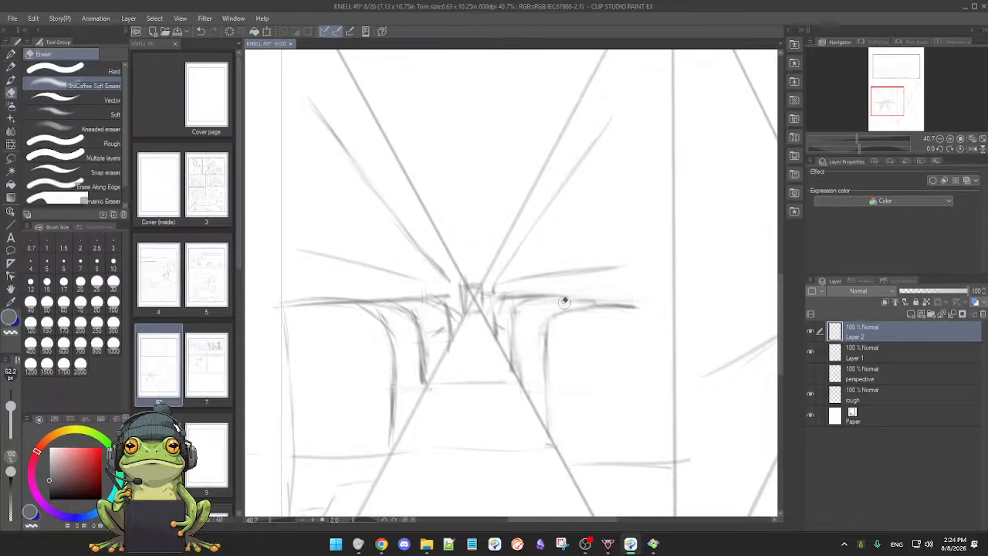
key(p)
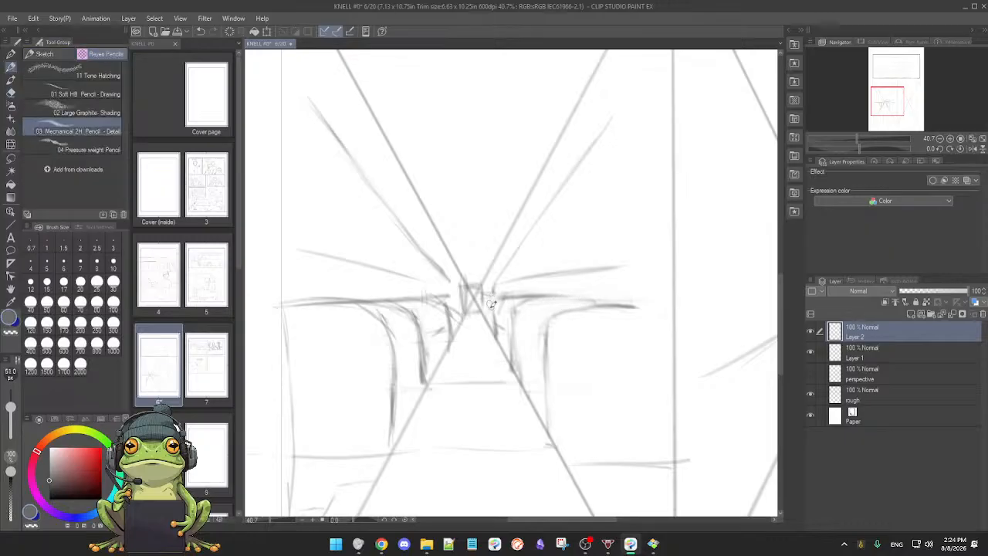
key(e)
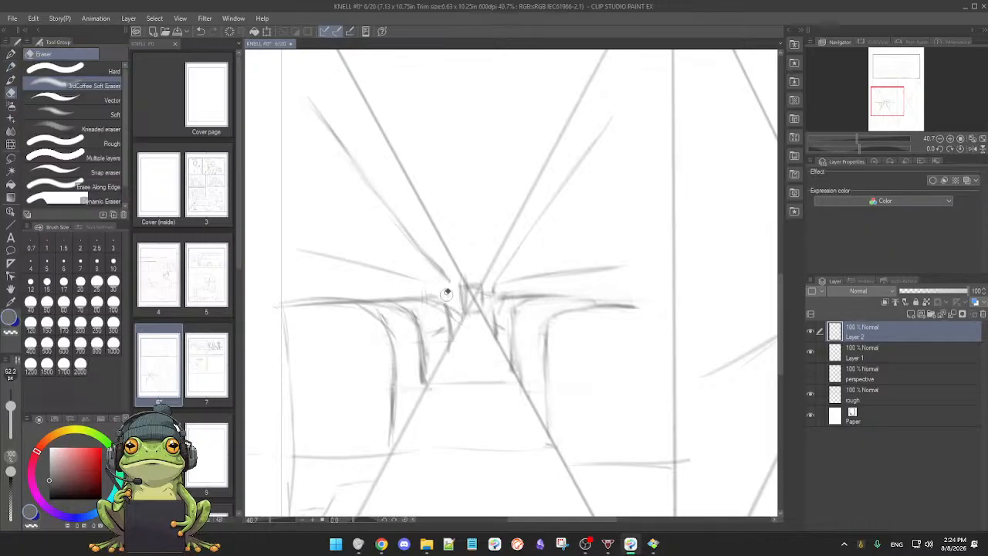
mouse_move(442, 328)
mouse_down()
mouse_move(436, 336)
mouse_move(435, 308)
mouse_move(423, 307)
mouse_up()
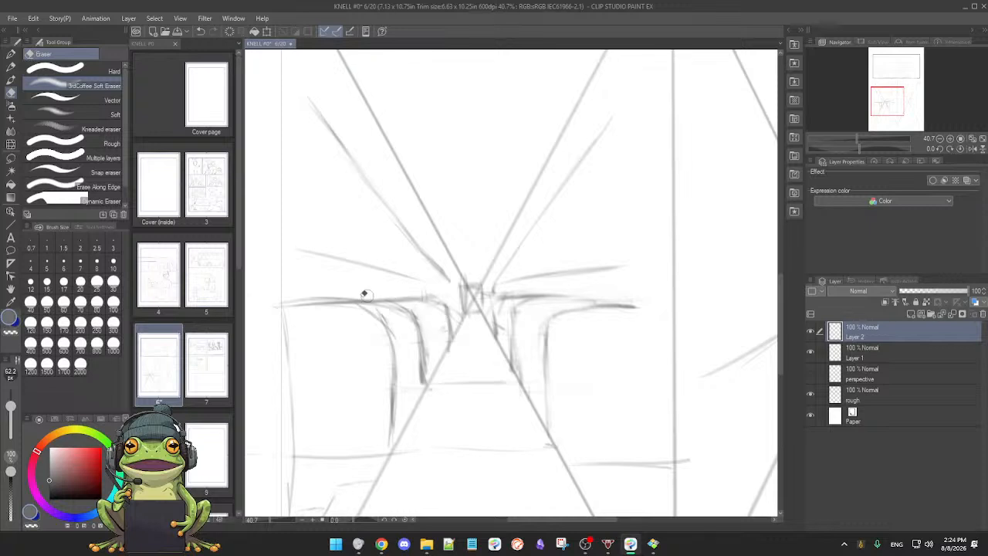
key(p)
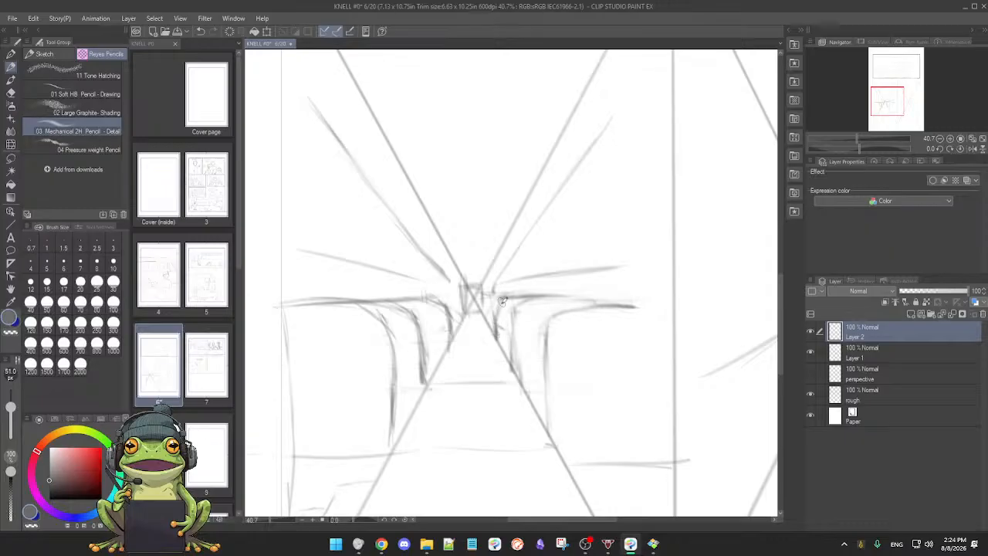
Step: Close the gaps between the sloping and shallow lines on both sides of the crossing with short verticals, and touch up the small central box
key(e)
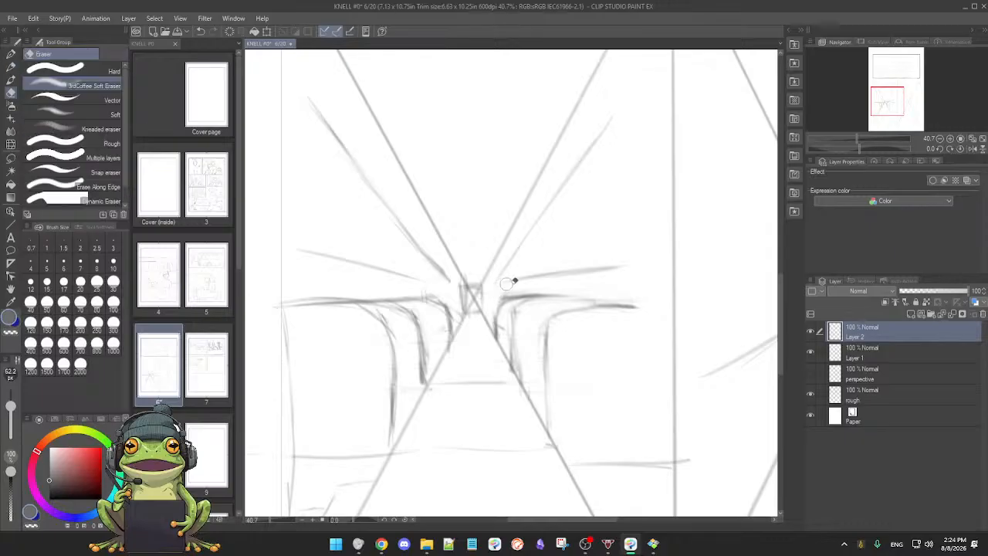
key(p)
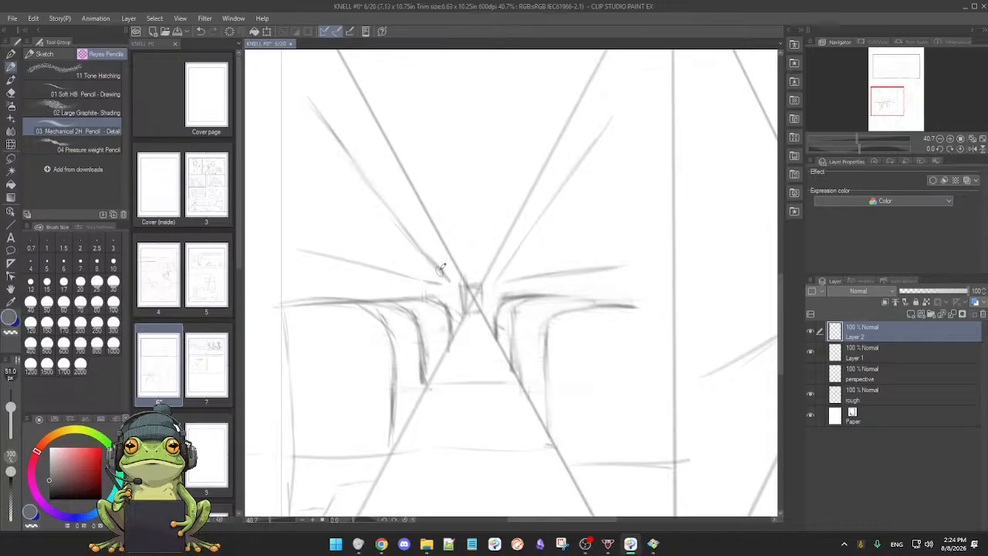
key(e)
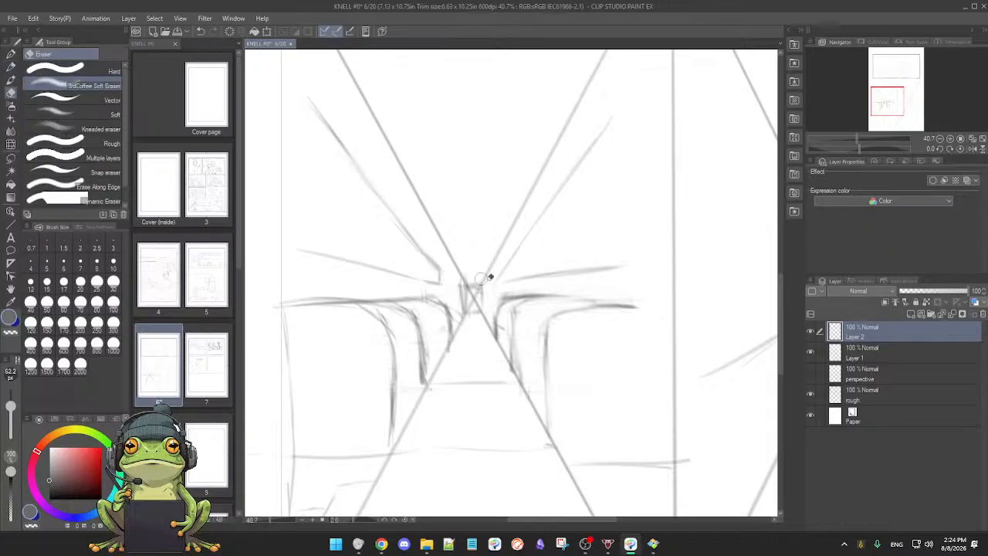
key(p)
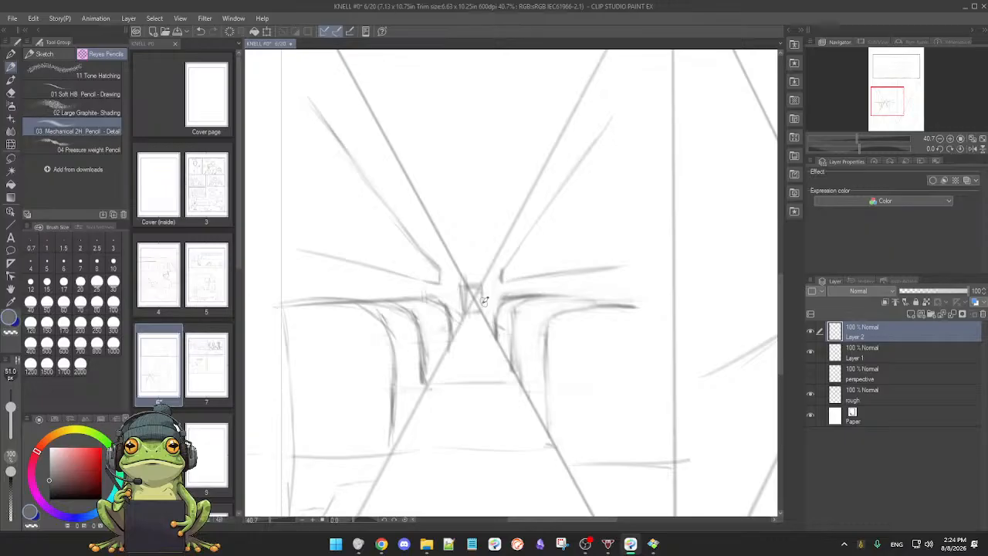
drag(476, 317, 481, 296)
drag(555, 345, 525, 351)
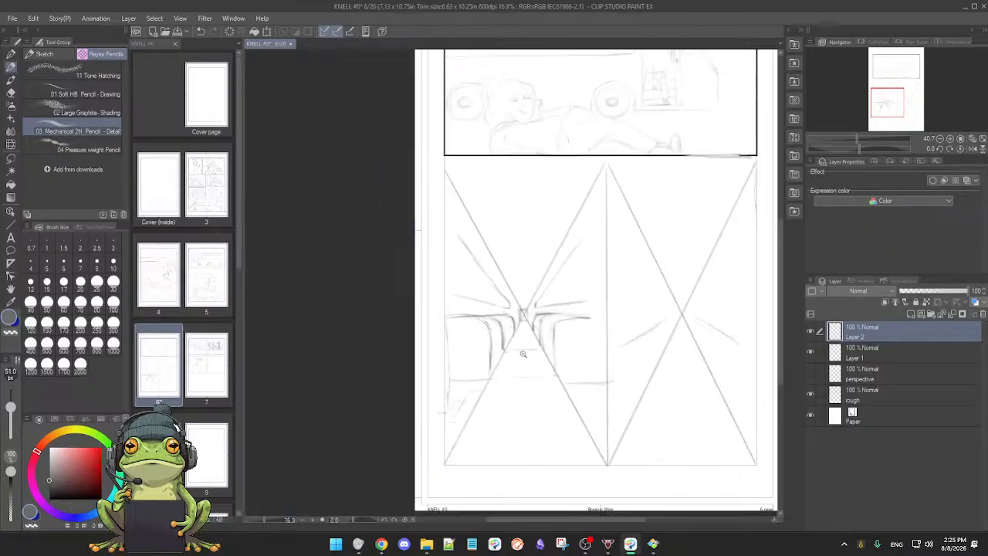
Step: Check the roughs by switching Layer 2 off and on and hiding the Layer 1 guides, restoring them at the end
click(811, 332)
click(811, 333)
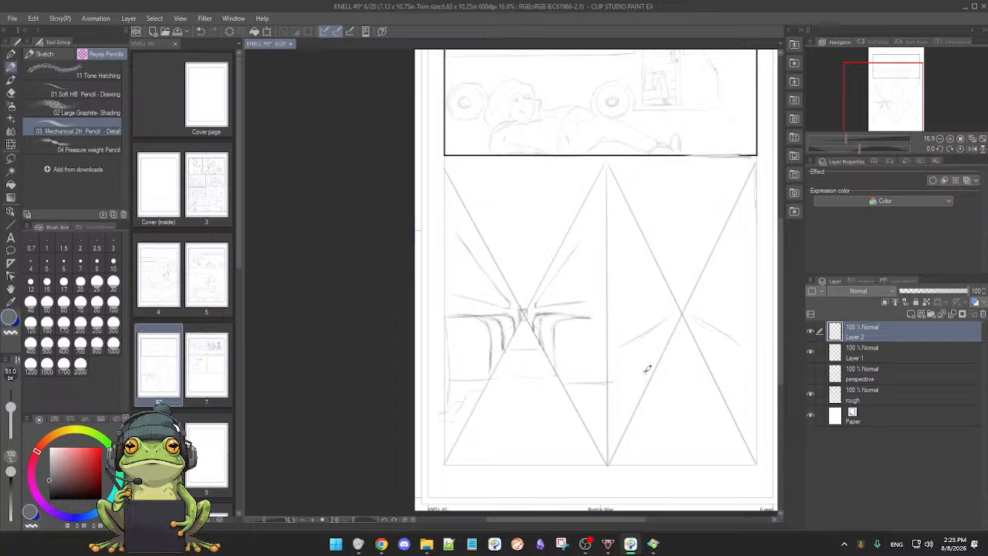
click(810, 352)
drag(679, 386, 651, 388)
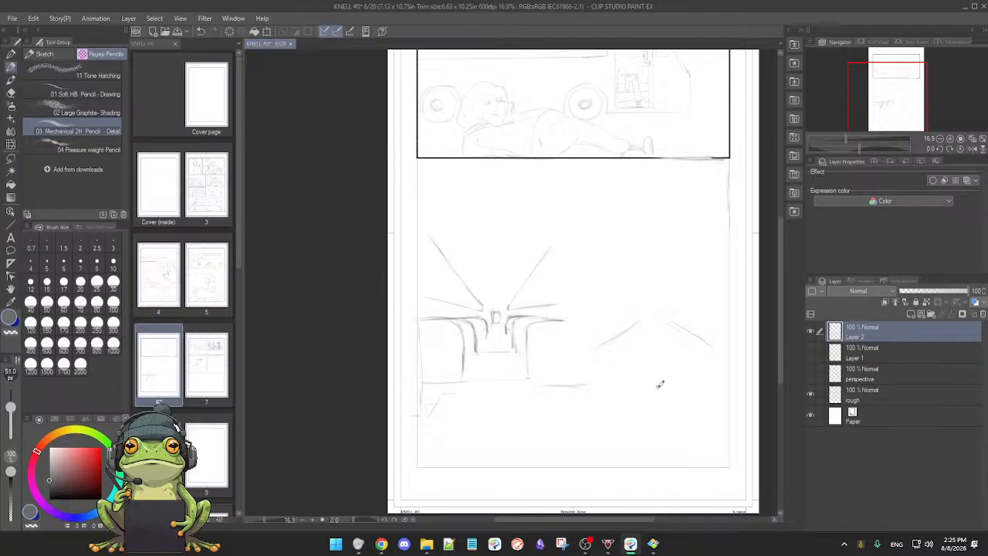
click(810, 353)
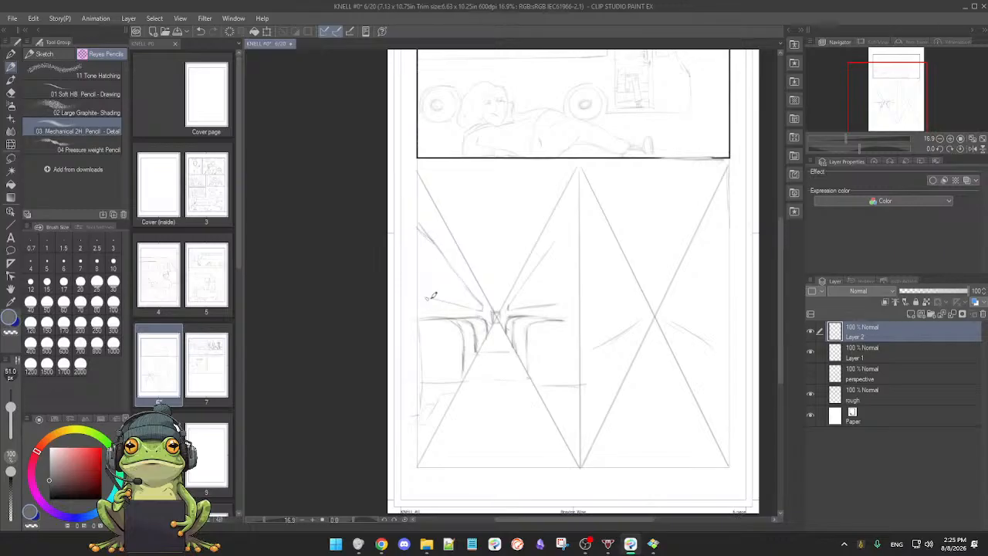
Step: Redraw the shallow line above the left seats nearly level out to the panel edge and erase the old one
drag(424, 302, 480, 309)
key(e)
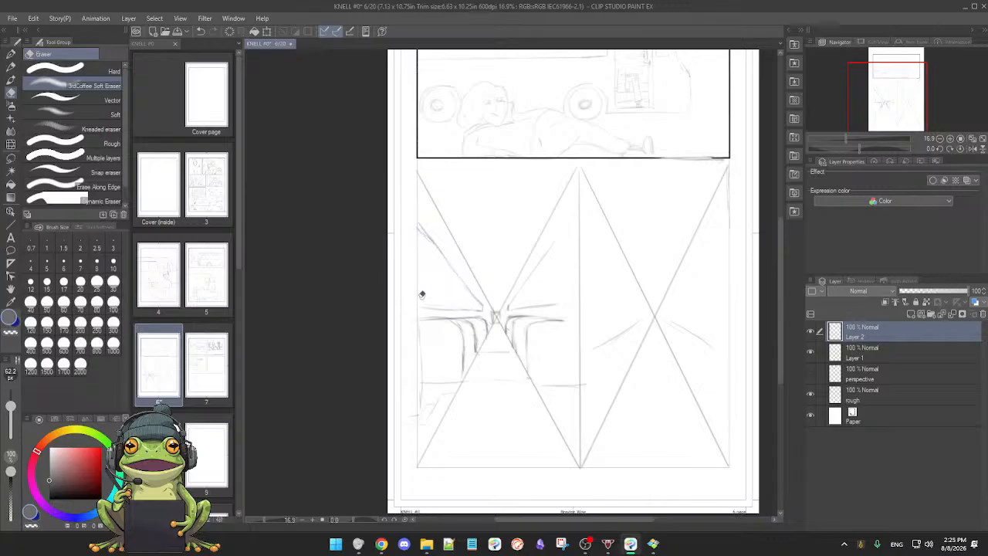
key(p)
drag(429, 307, 478, 307)
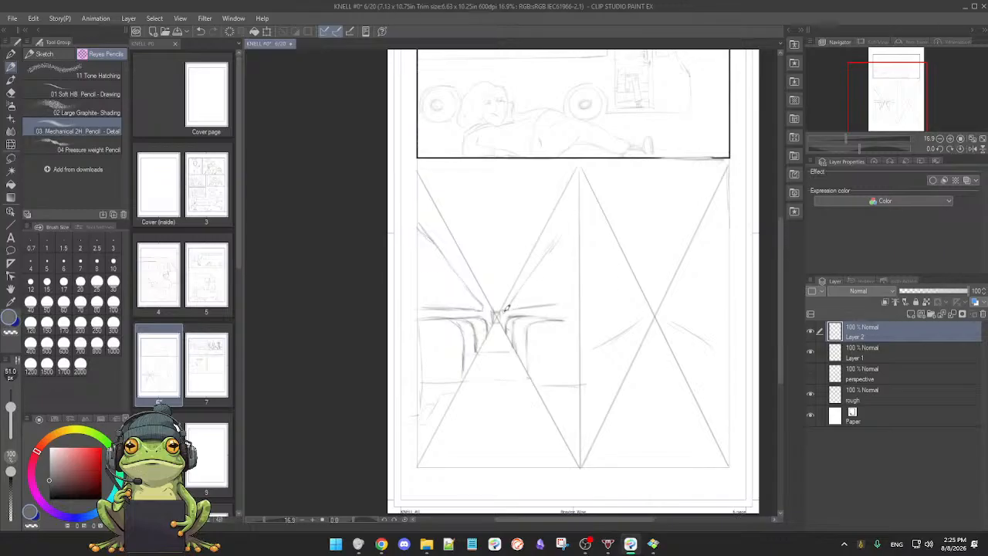
Step: Darken and extend the matching shallow line above the right seats, and strengthen the outer end of the sloping line above it
drag(529, 306, 560, 306)
scroll(558, 313, up, 3)
drag(560, 312, 598, 297)
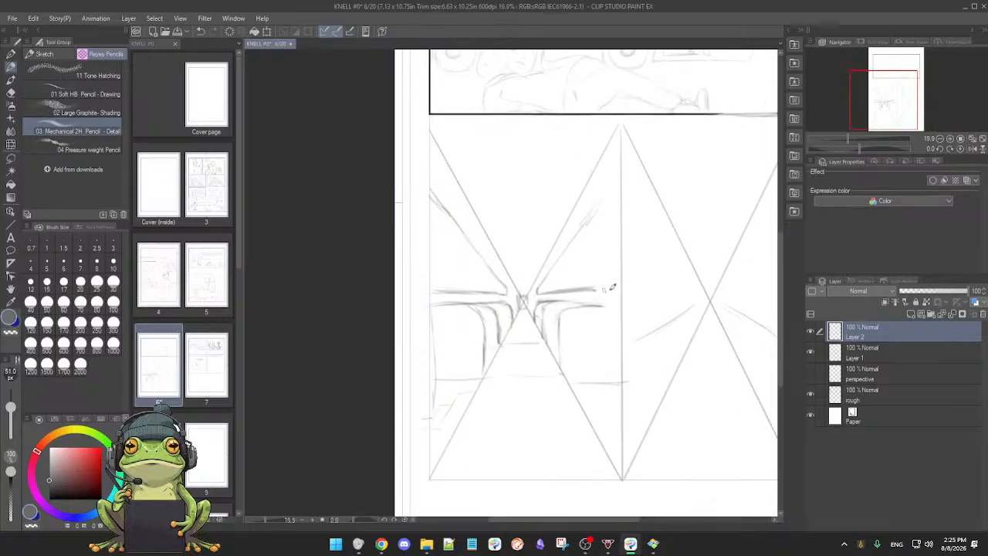
drag(589, 216, 608, 198)
drag(619, 254, 595, 261)
Step: Erase the two sloping lines beside the right-hand crossing and the low horizontal beyond the right seats
mouse_move(650, 307)
mouse_down()
mouse_move(626, 293)
mouse_move(598, 326)
mouse_up()
key(e)
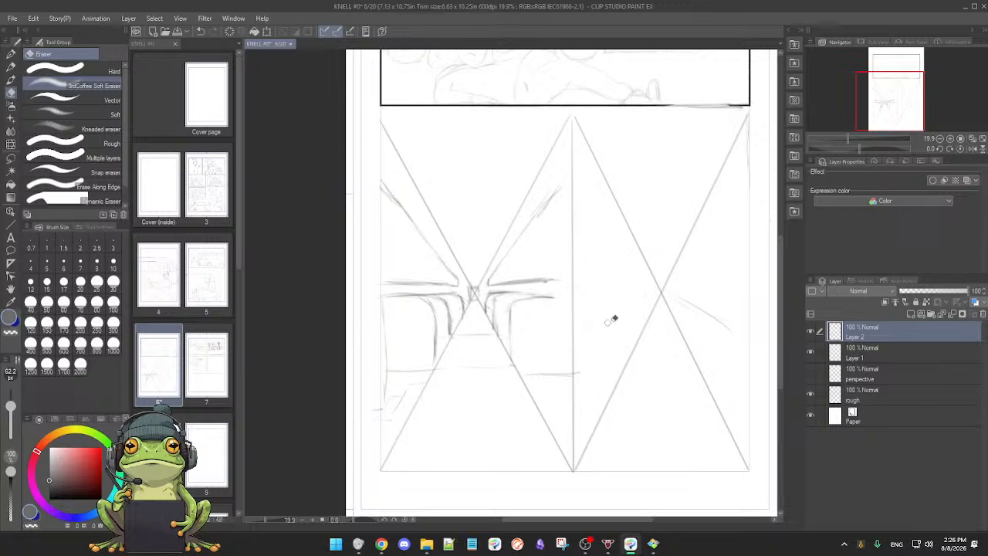
mouse_move(718, 325)
mouse_down()
mouse_move(719, 322)
mouse_move(669, 292)
mouse_move(728, 329)
mouse_up()
drag(528, 373, 571, 373)
Step: Draw the curved shoulder and arm outline of a seated passenger beside the centre divider and rough in the head
key(p)
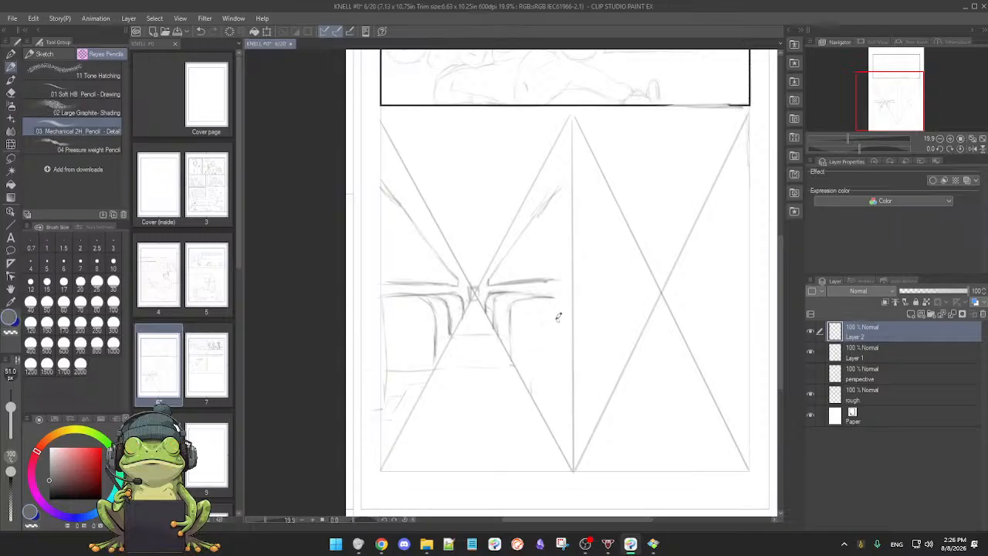
drag(545, 322, 530, 393)
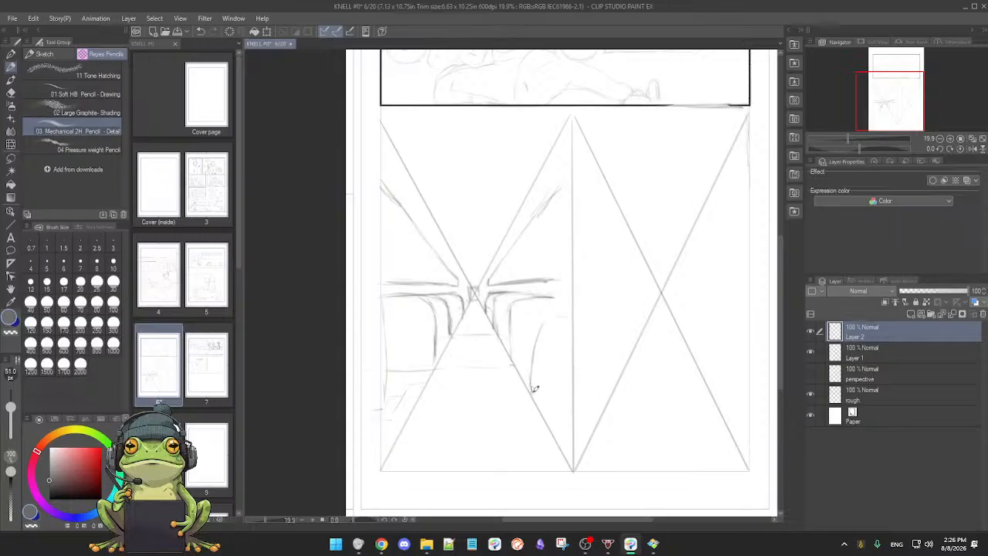
mouse_move(556, 350)
mouse_down()
mouse_move(542, 350)
mouse_move(570, 350)
mouse_move(582, 336)
mouse_move(553, 341)
mouse_up()
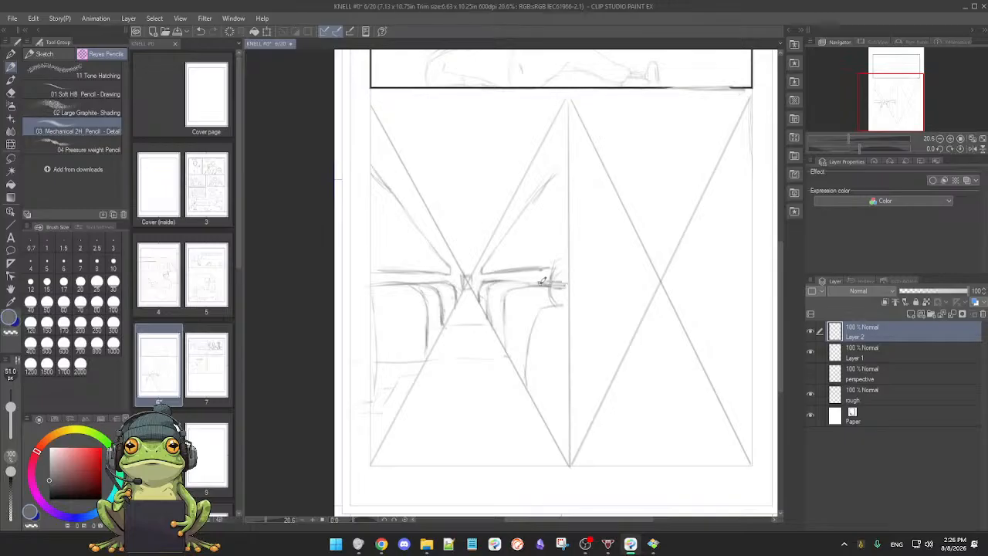
drag(554, 286, 564, 317)
Step: Build up the passenger's head with face marks and sketch light inner body lines beneath it
key(e)
key(p)
scroll(556, 349, up, 2)
drag(556, 352, 561, 289)
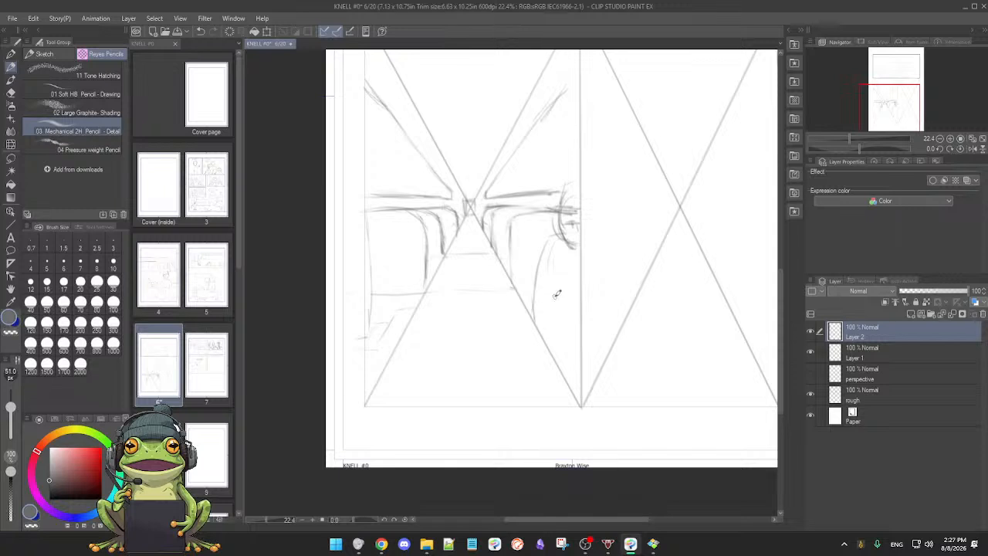
drag(563, 290, 544, 329)
Step: Clean up the passenger's head, darken the horizontal line across it to the divider, and draw the top of the head
key(e)
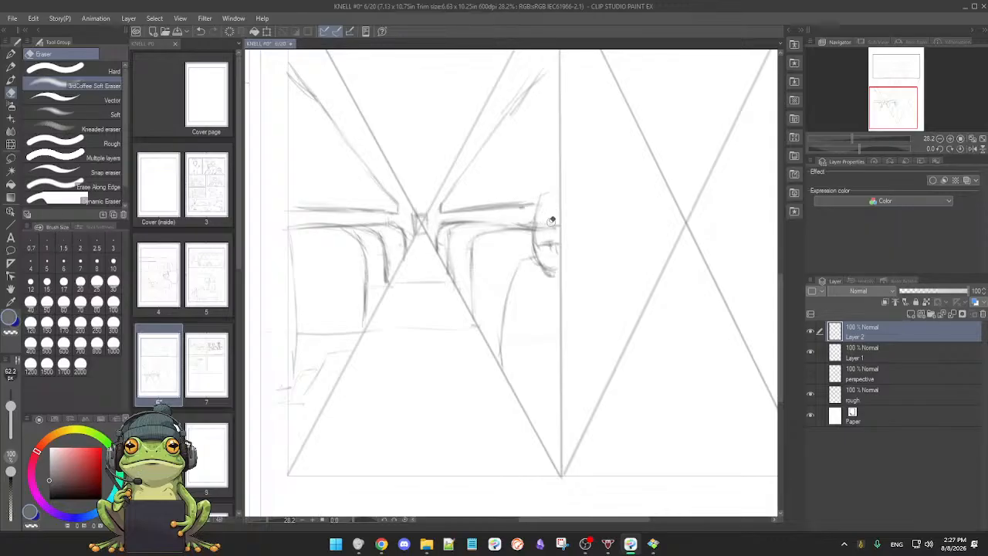
key(p)
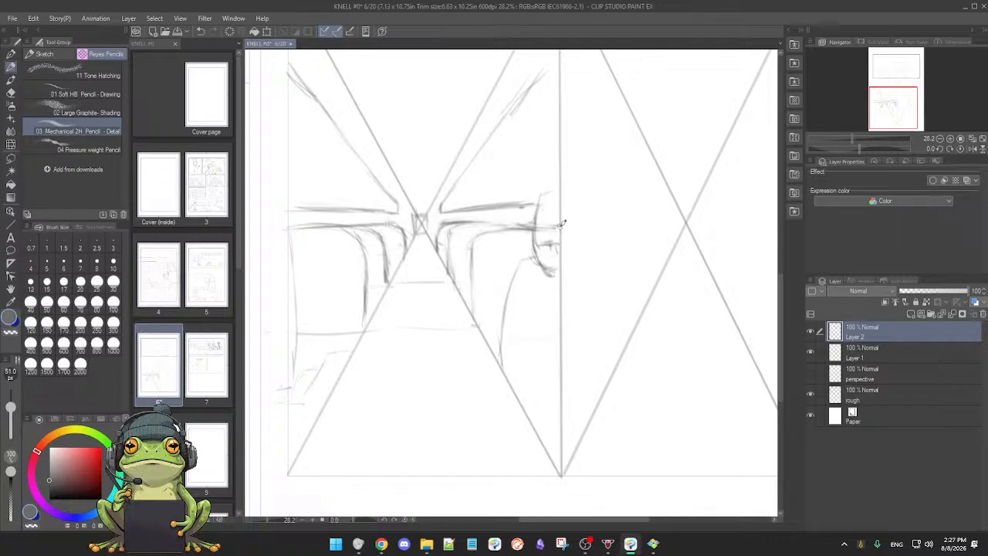
drag(524, 225, 562, 224)
key(e)
key(p)
drag(542, 196, 560, 199)
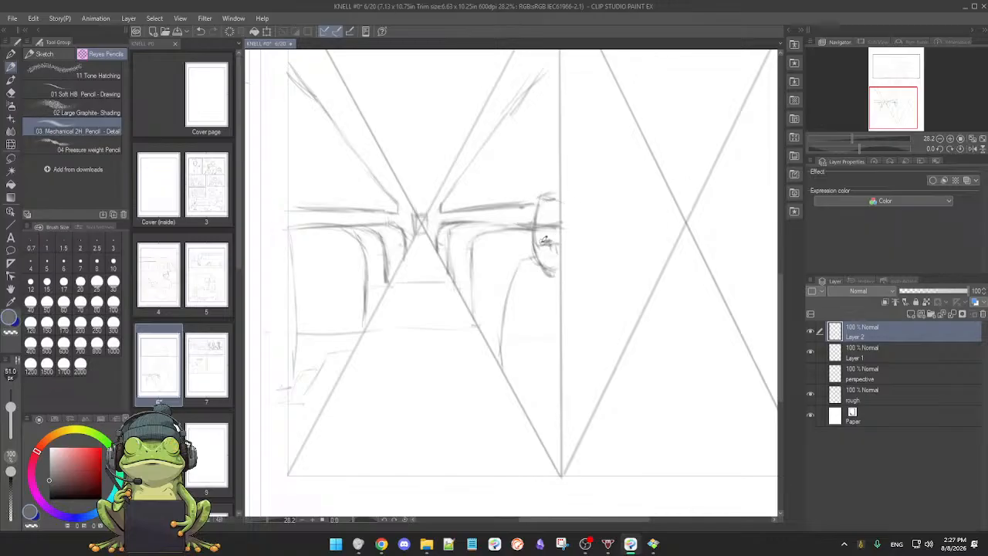
Step: Refine the passenger's facial features and jaw, alternating between erasing and redrawing the lines
key(e)
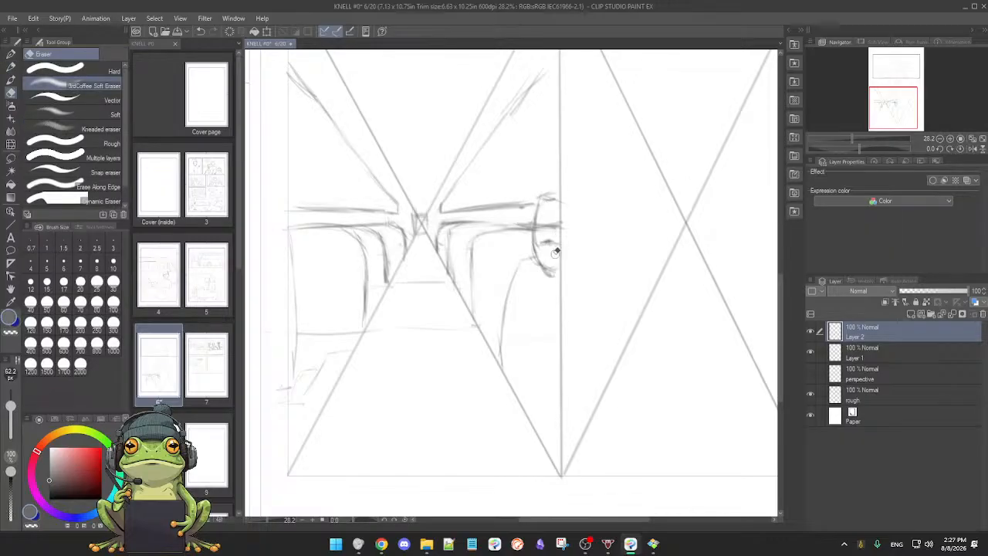
key(p)
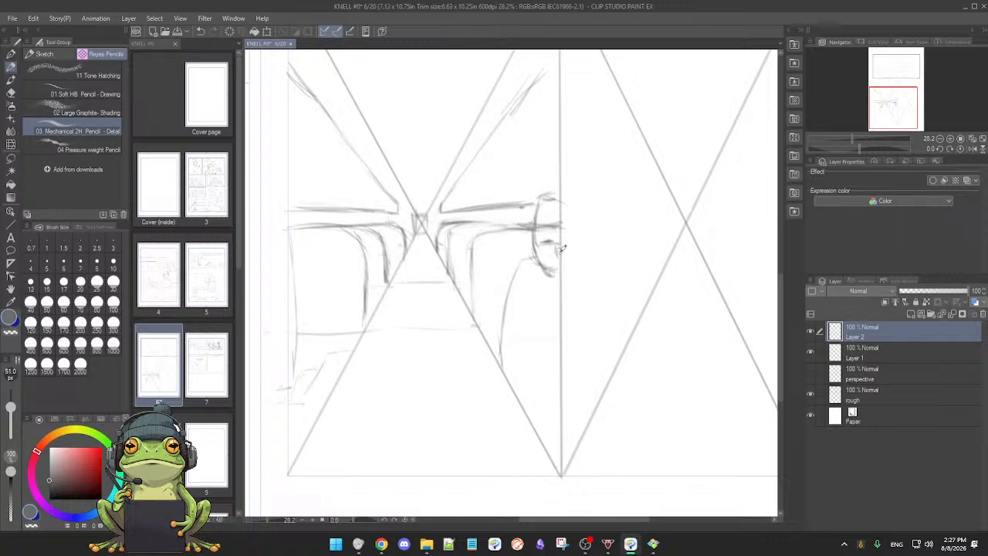
key(e)
key(p)
key(e)
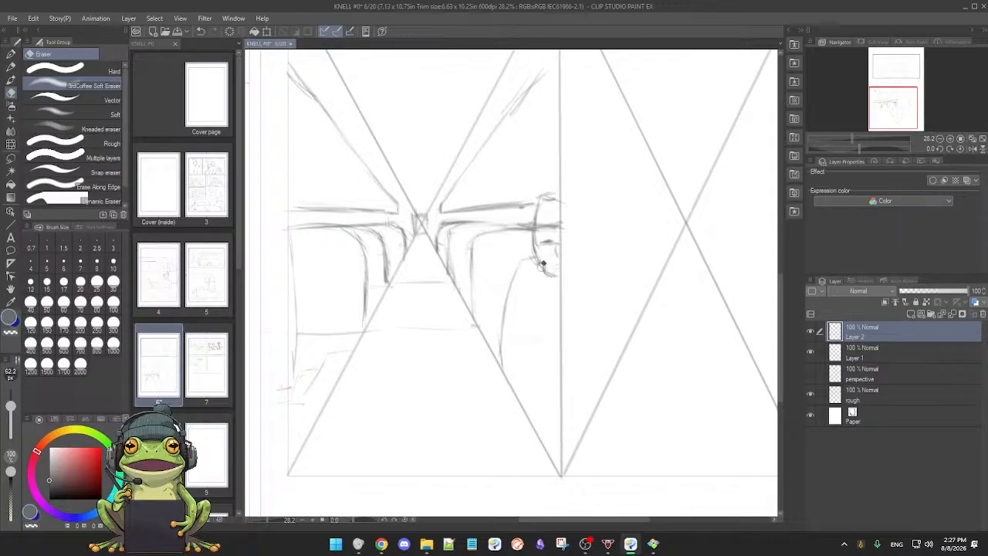
key(p)
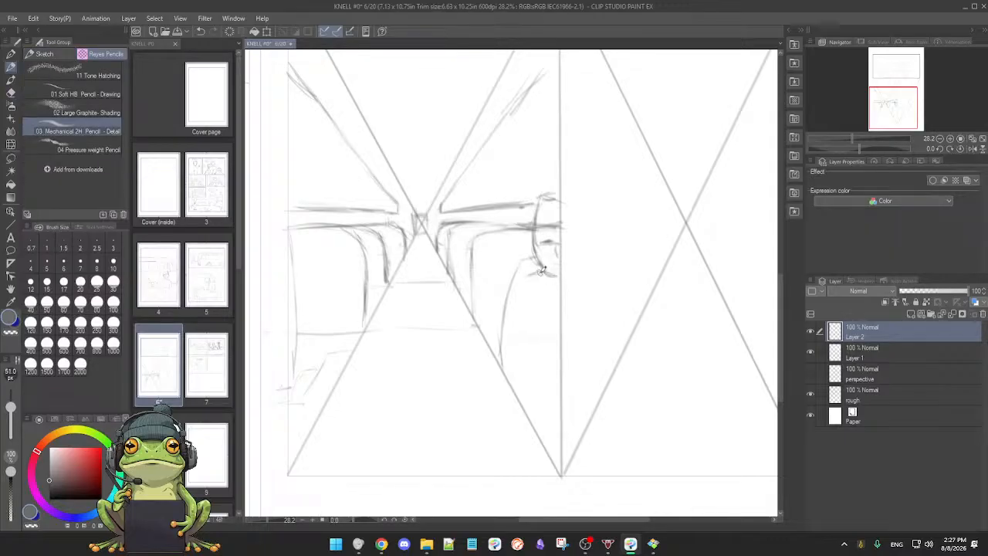
Step: Sketch the passenger's torso, arm and legs down along the diagonal beside the centre divider
mouse_move(529, 280)
mouse_down()
mouse_move(523, 319)
mouse_move(551, 350)
mouse_up()
drag(549, 283, 545, 325)
drag(541, 362, 540, 361)
scroll(540, 361, down, 3)
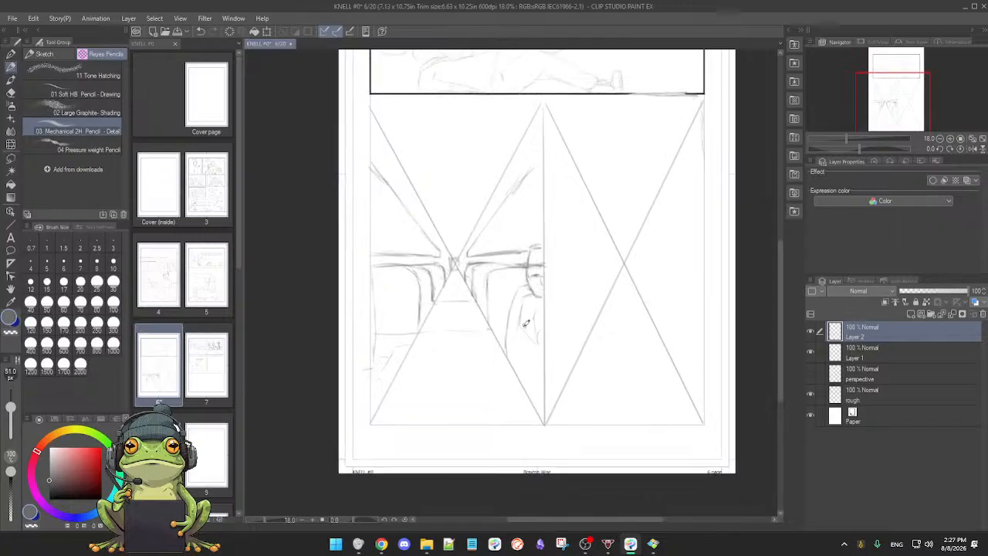
mouse_move(520, 322)
mouse_down()
mouse_move(518, 351)
mouse_move(546, 395)
mouse_move(531, 377)
mouse_move(528, 386)
mouse_up()
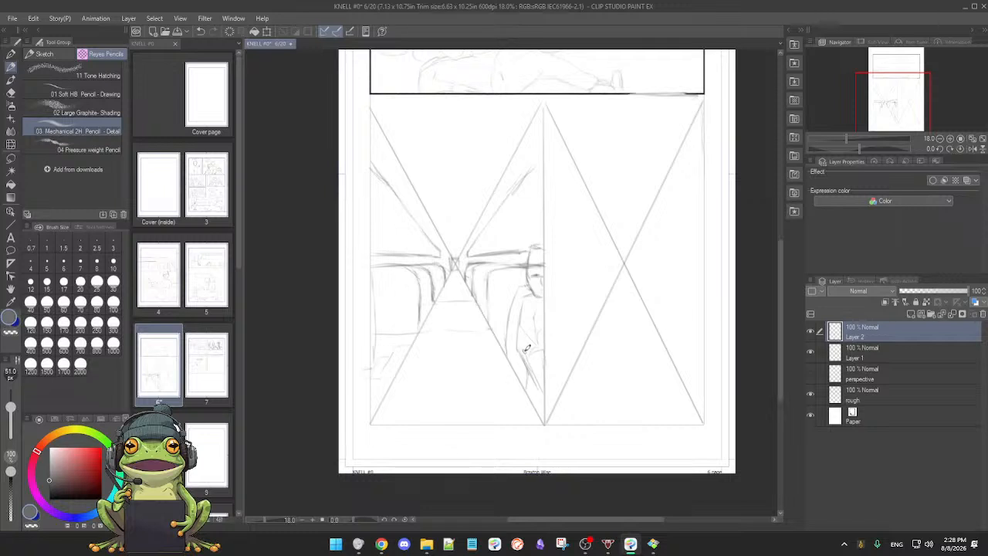
drag(576, 327, 560, 338)
scroll(561, 338, down, 1)
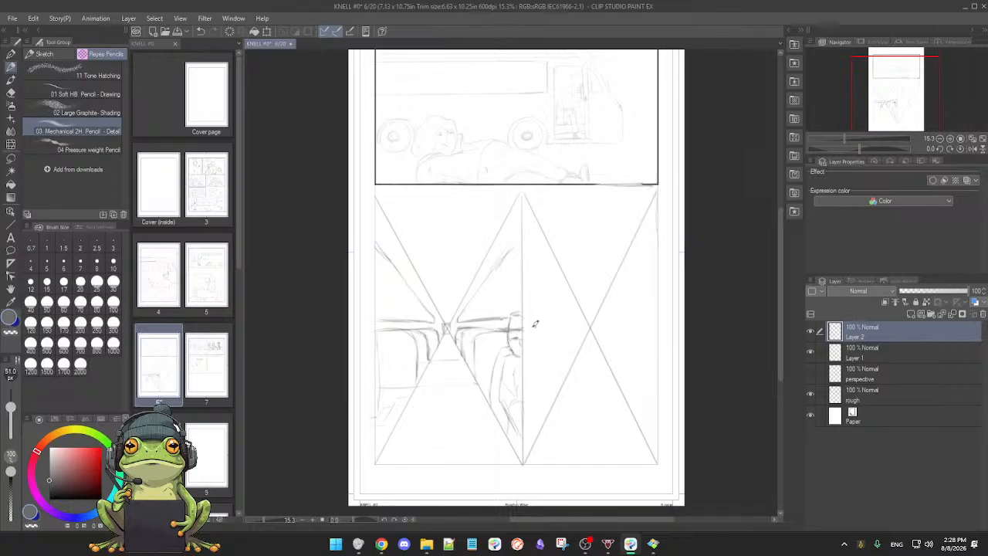
Step: Erase the upper outline of the passenger's head and redraw the top up to the divider
scroll(540, 332, up, 2)
mouse_move(540, 332)
mouse_down()
mouse_move(568, 304)
mouse_move(536, 305)
mouse_move(544, 296)
mouse_up()
key(e)
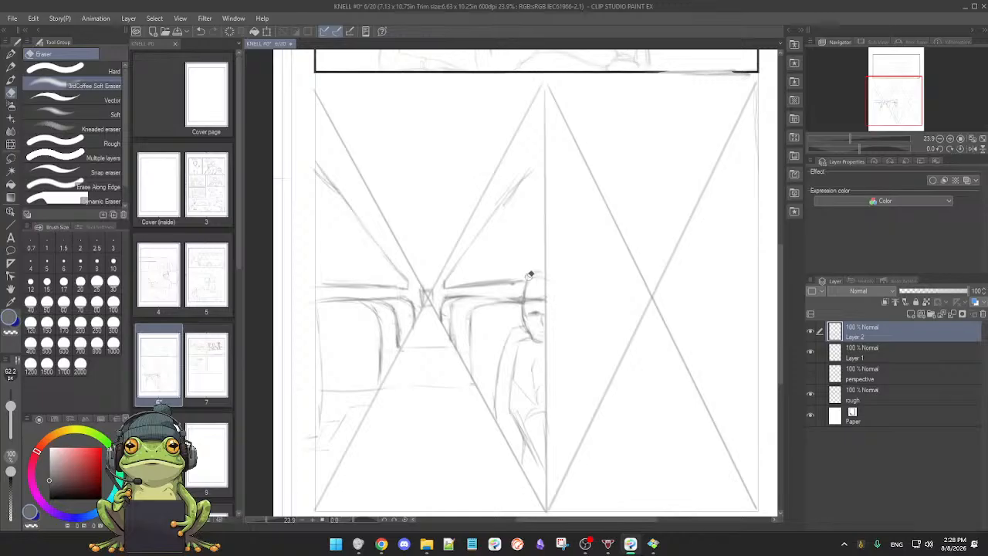
key(p)
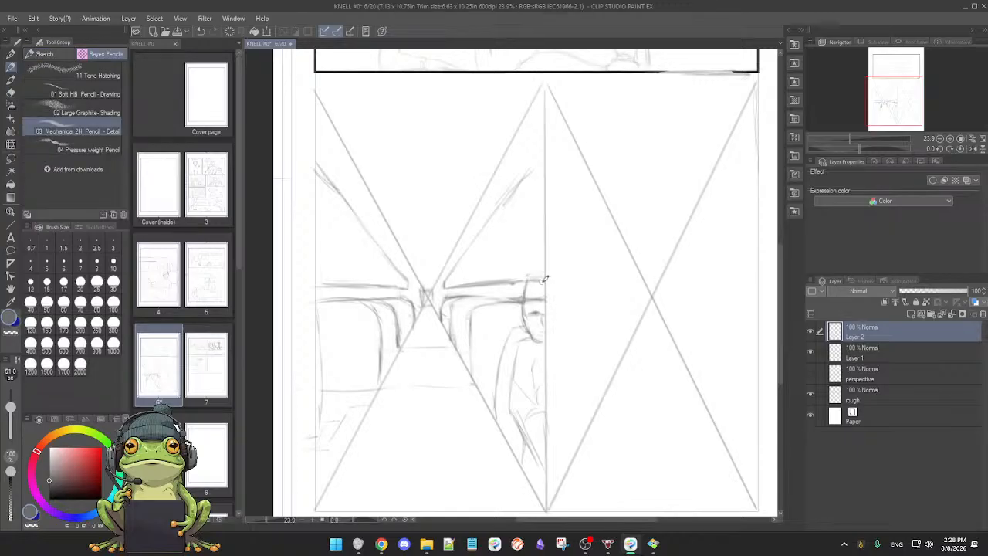
scroll(540, 324, down, 2)
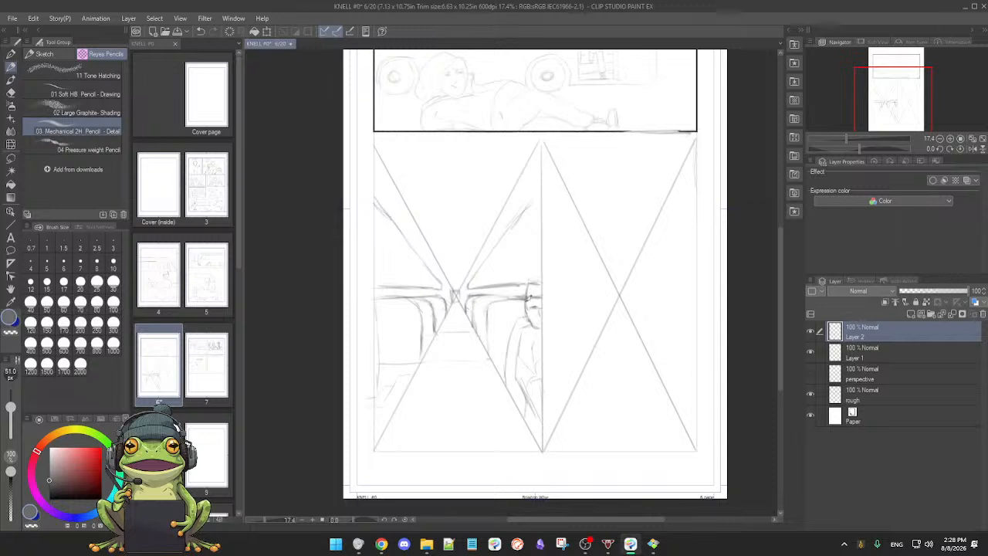
Step: Lasso the passenger beside the centre divider, stretch the figure taller upward and wider toward the aisle, and clear the selection
key(m)
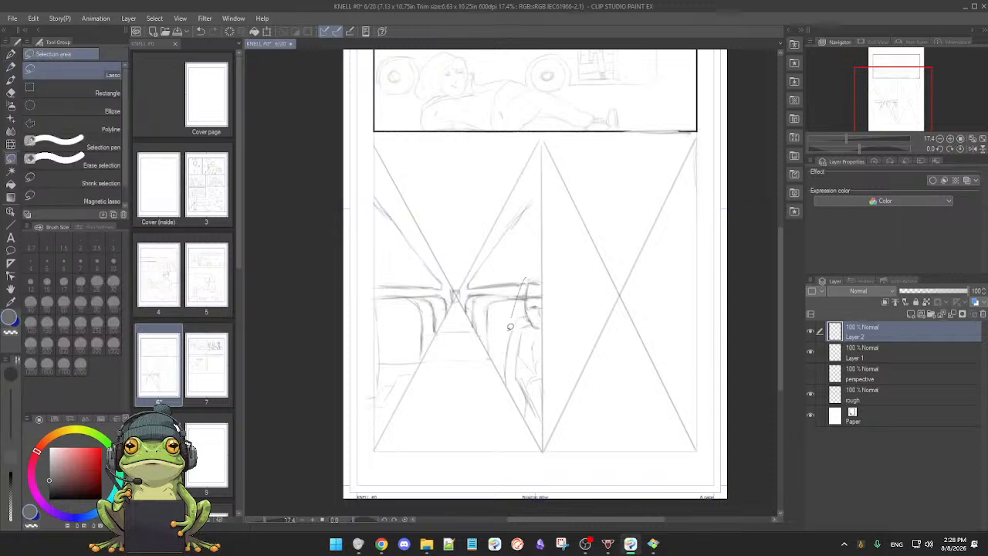
drag(501, 364, 504, 408)
drag(522, 265, 522, 267)
key(p)
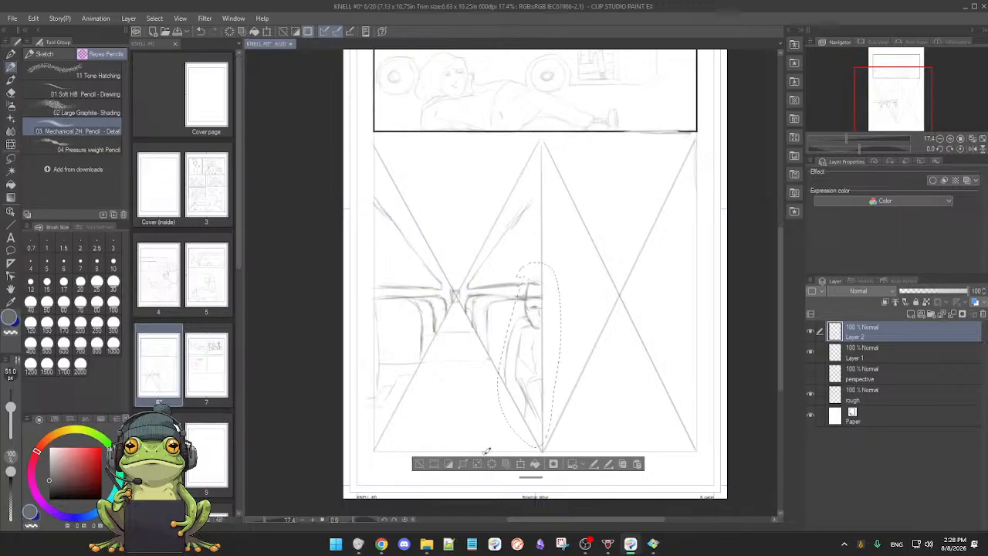
click(520, 464)
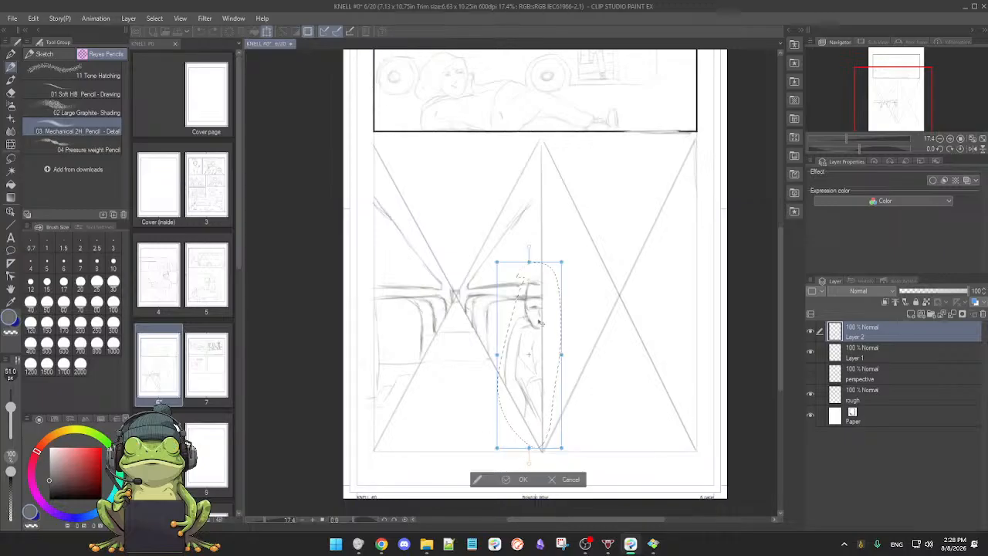
drag(529, 259, 529, 234)
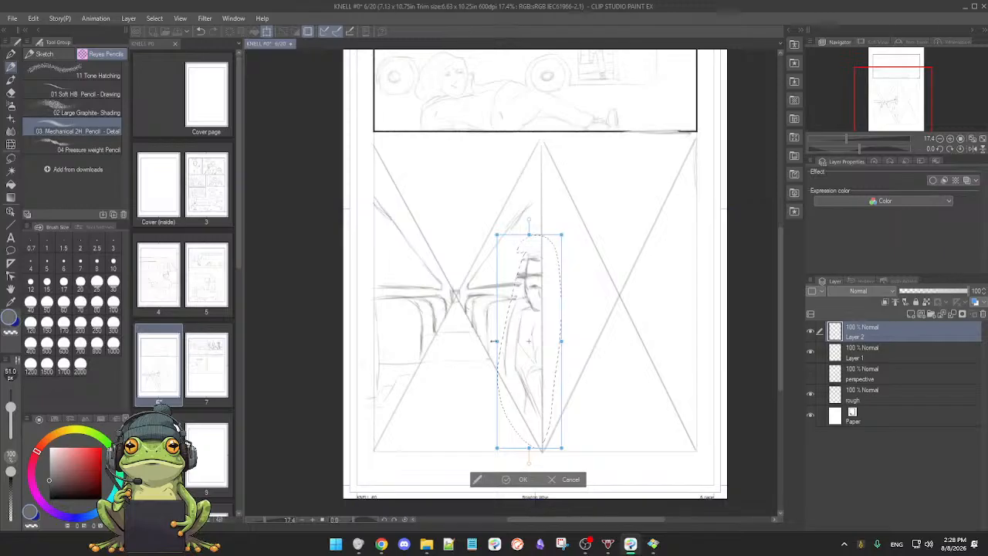
drag(495, 342, 488, 340)
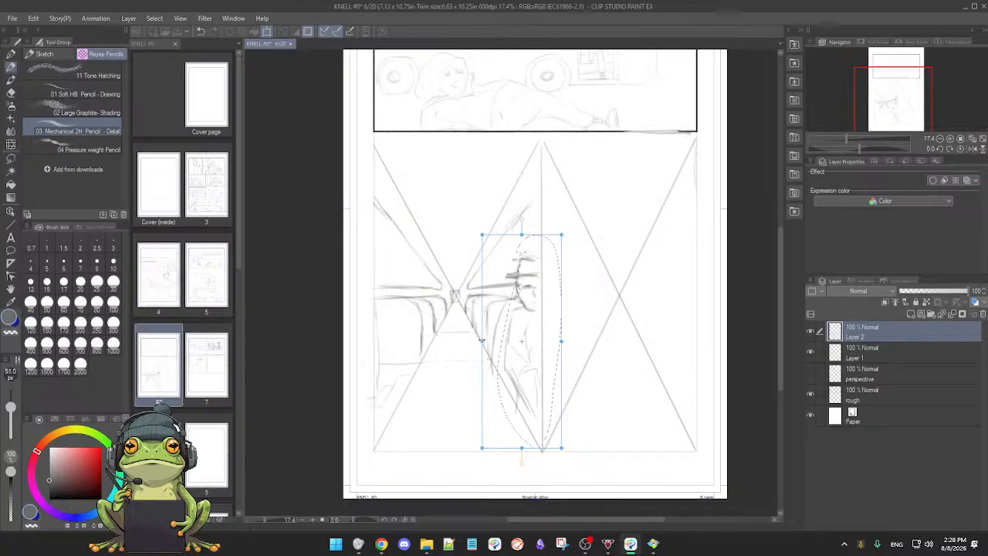
drag(479, 340, 478, 340)
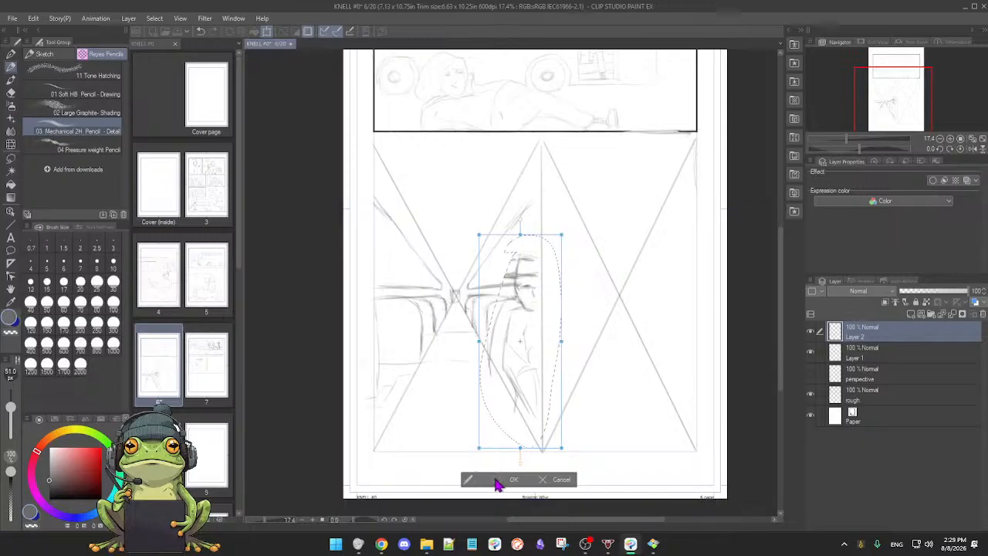
click(498, 480)
click(407, 465)
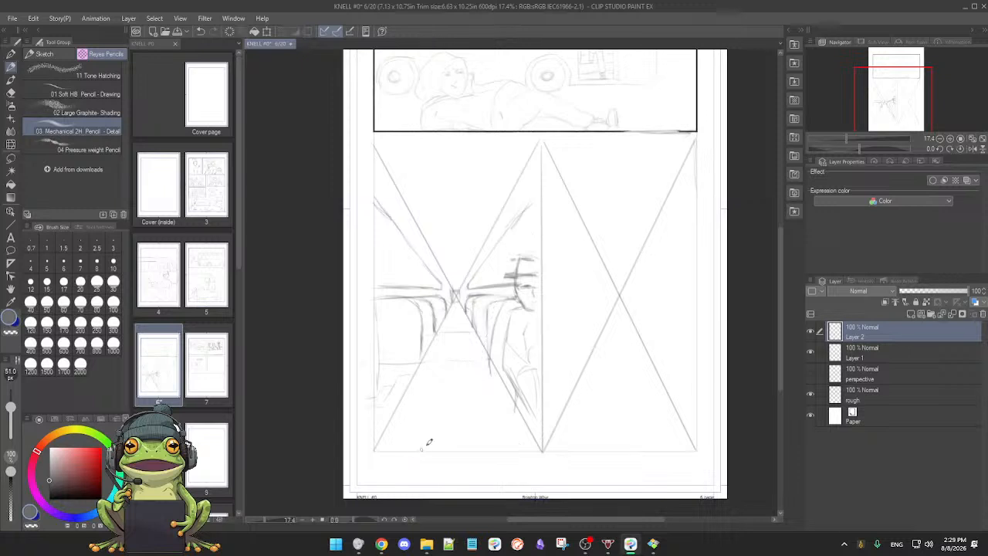
Step: Erase the stray seat and leg lines crossing the diagonal beside the enlarged passenger
scroll(505, 389, up, 2)
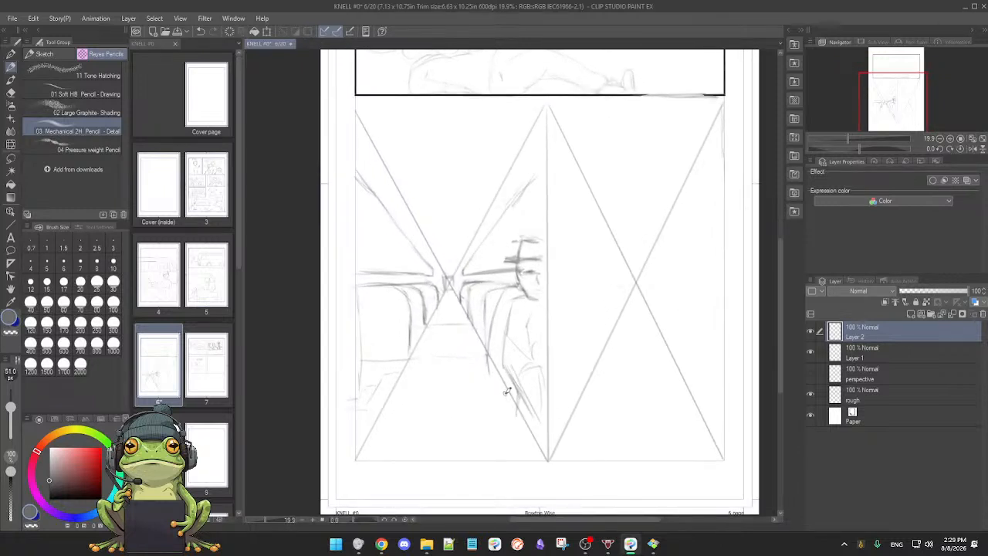
scroll(553, 358, down, 3)
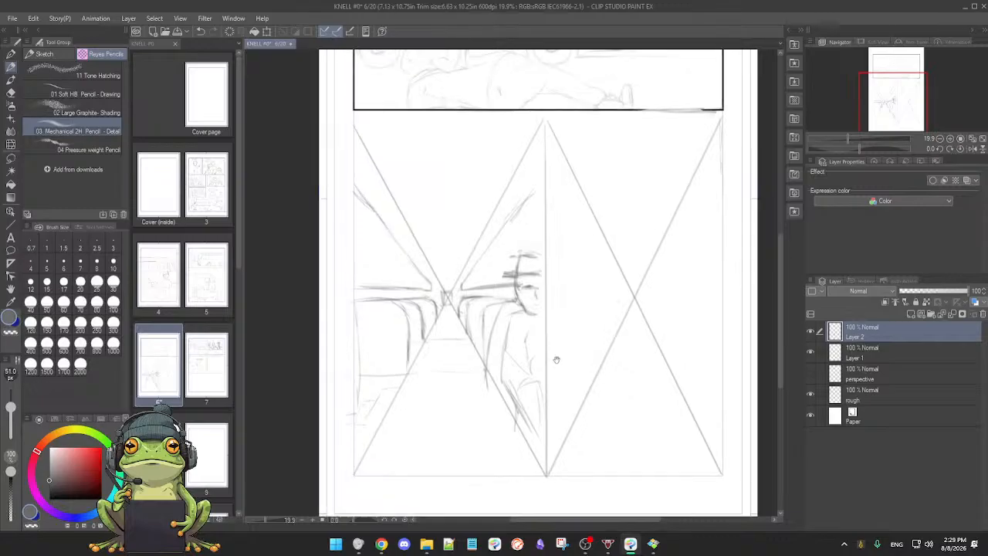
scroll(553, 364, up, 1)
mouse_move(551, 341)
mouse_down()
mouse_move(556, 373)
mouse_move(558, 364)
mouse_move(570, 380)
mouse_up()
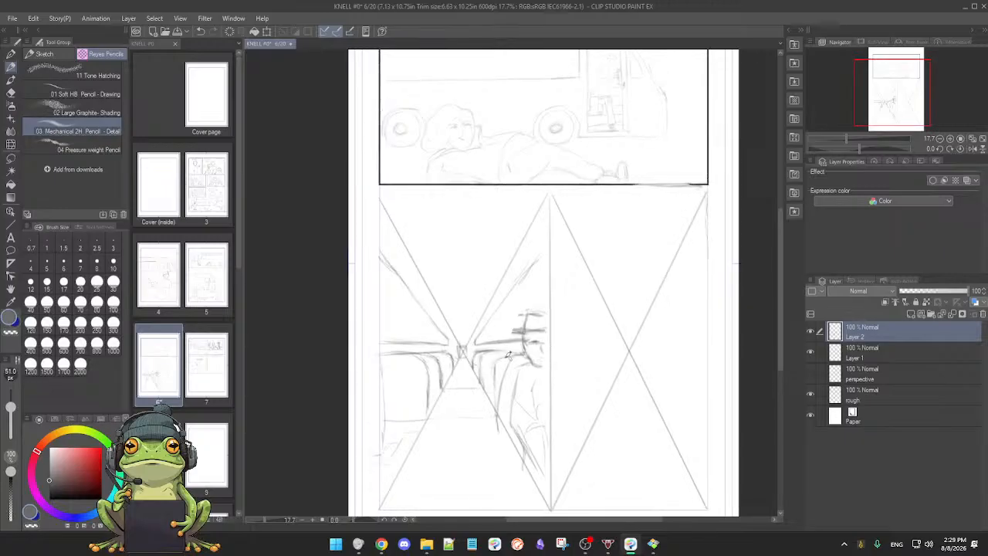
key(e)
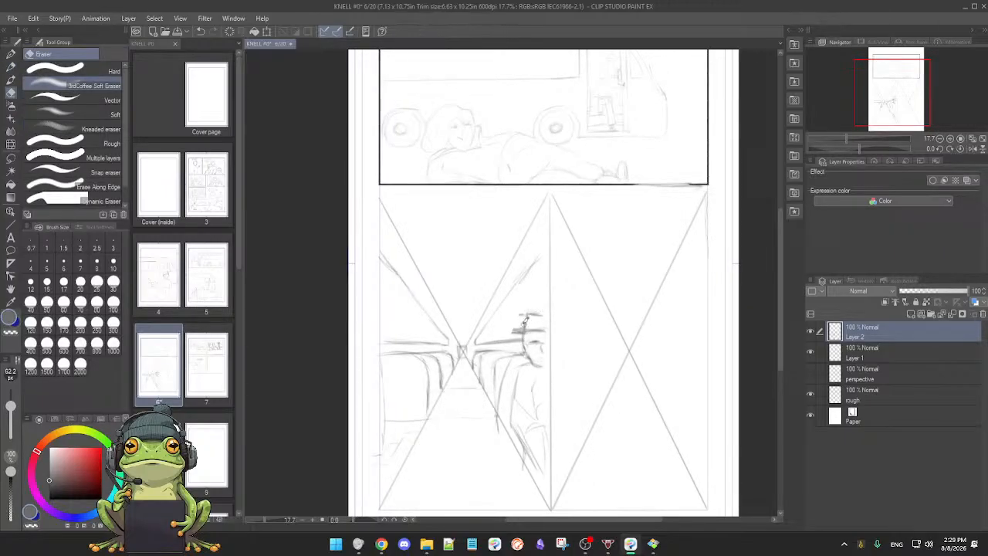
key(p)
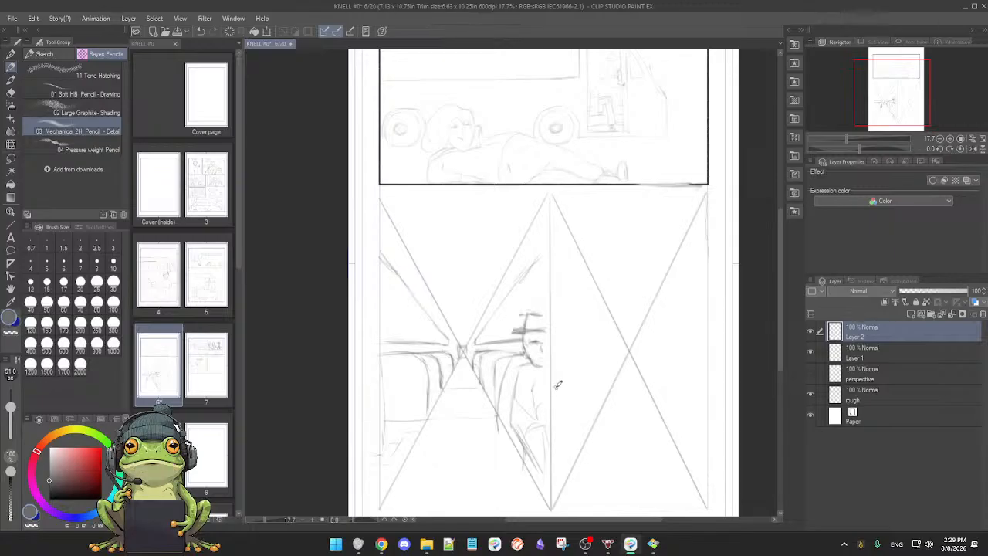
scroll(551, 380, down, 2)
key(e)
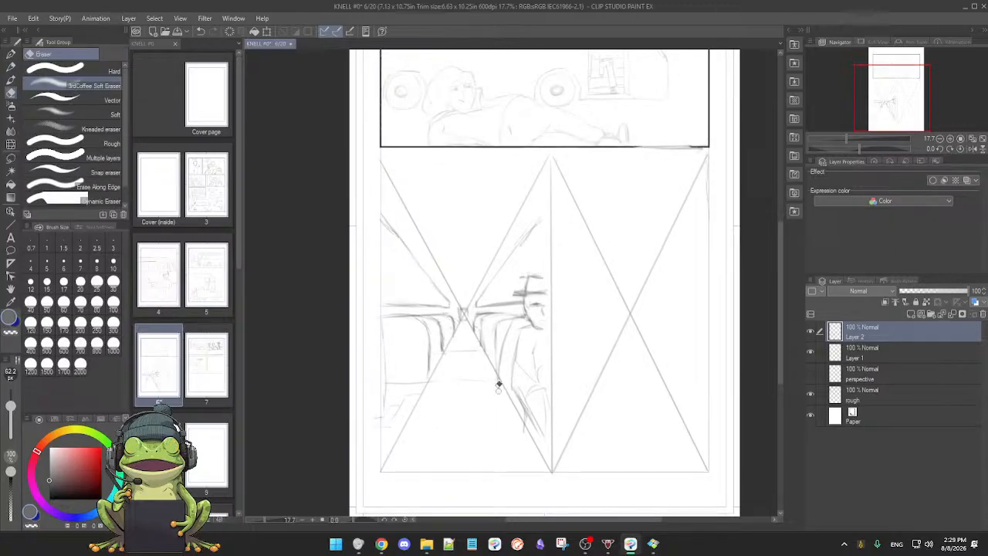
key(p)
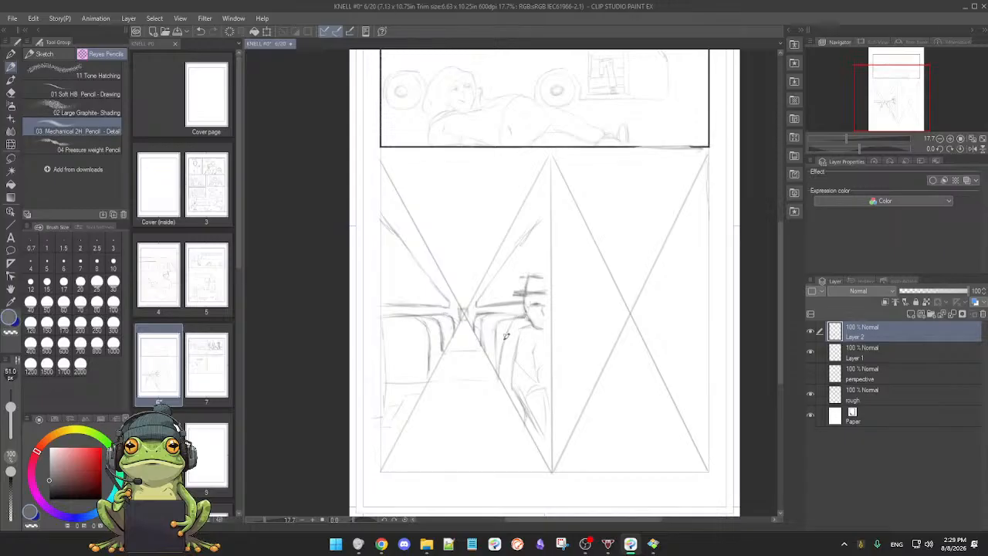
Step: Redraw the seat edge along the diagonal, sketch the passenger's arm and legs, and erase excess lines near the feet
drag(507, 322, 500, 379)
drag(497, 344, 501, 394)
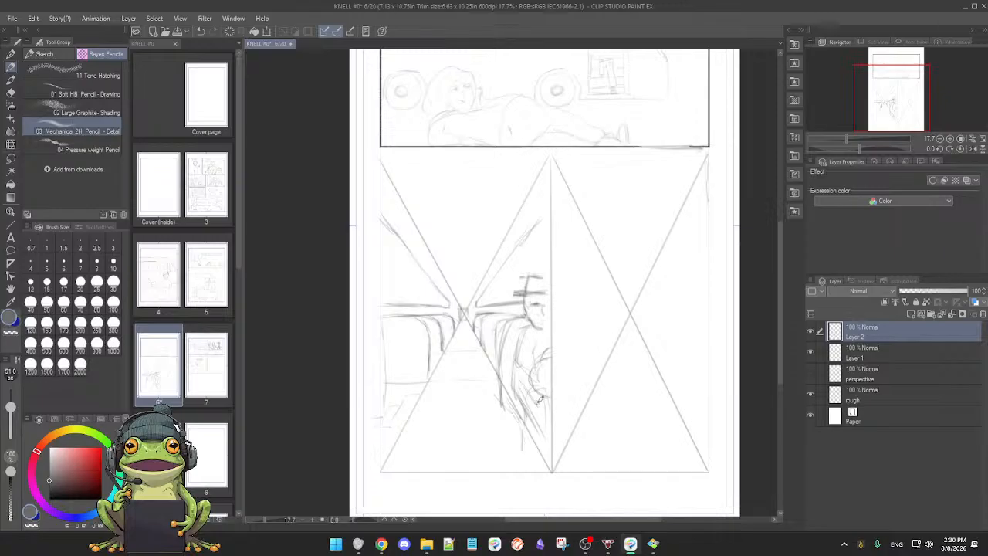
mouse_move(529, 409)
mouse_down()
mouse_move(543, 407)
mouse_move(536, 444)
mouse_up()
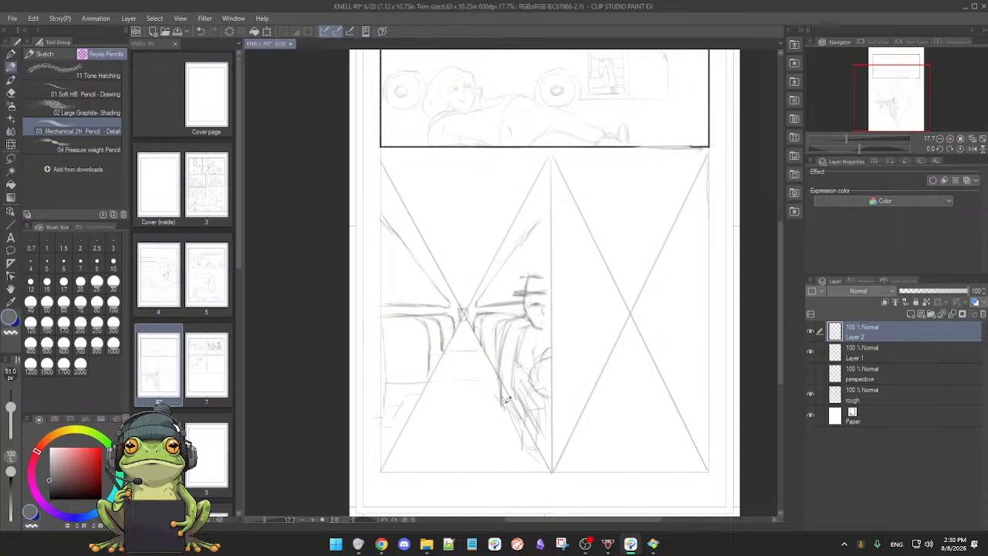
key(e)
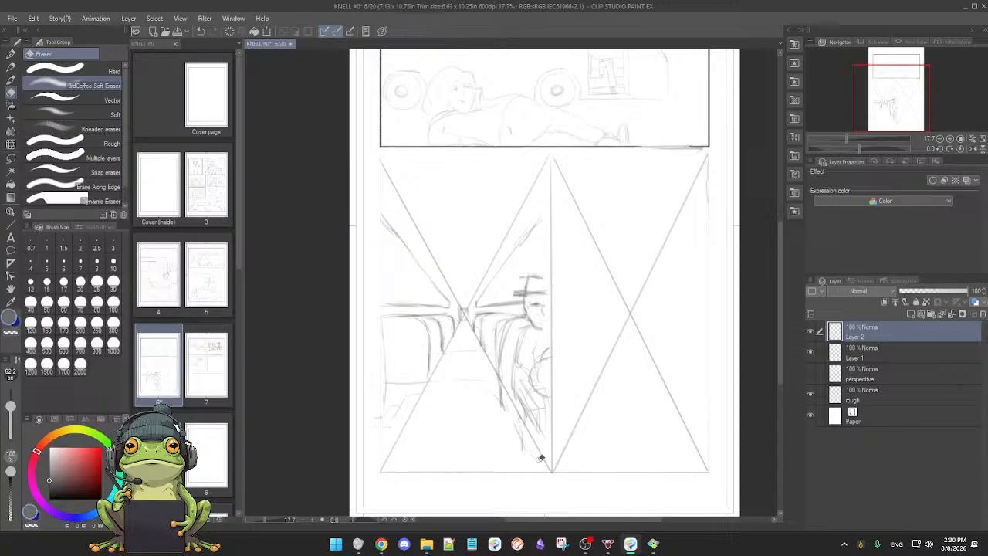
key(p)
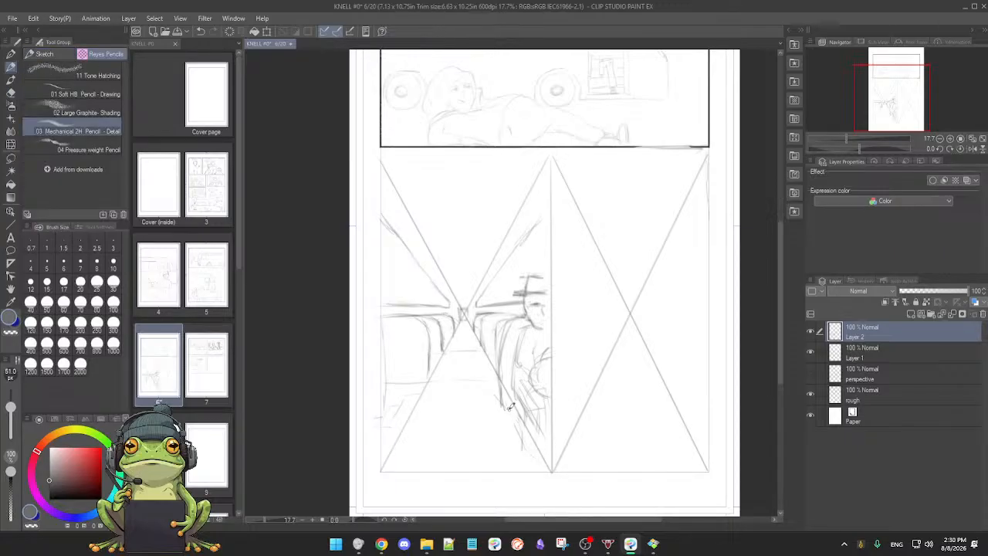
Step: Refine the seat back and side behind the passenger's shoulder, alternating between erasing and redrawing the lines
mouse_move(470, 372)
mouse_down()
mouse_move(480, 367)
mouse_move(478, 382)
mouse_up()
key(e)
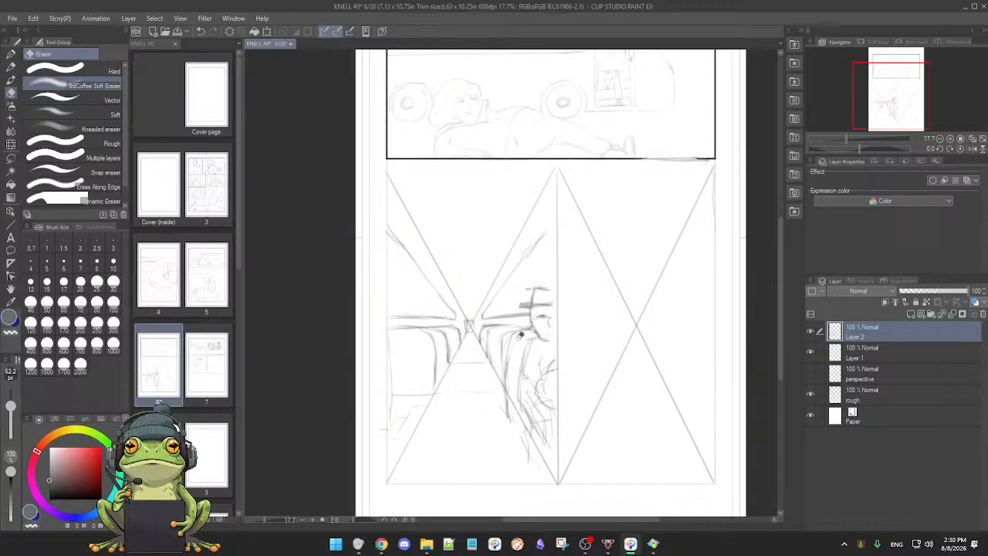
key(p)
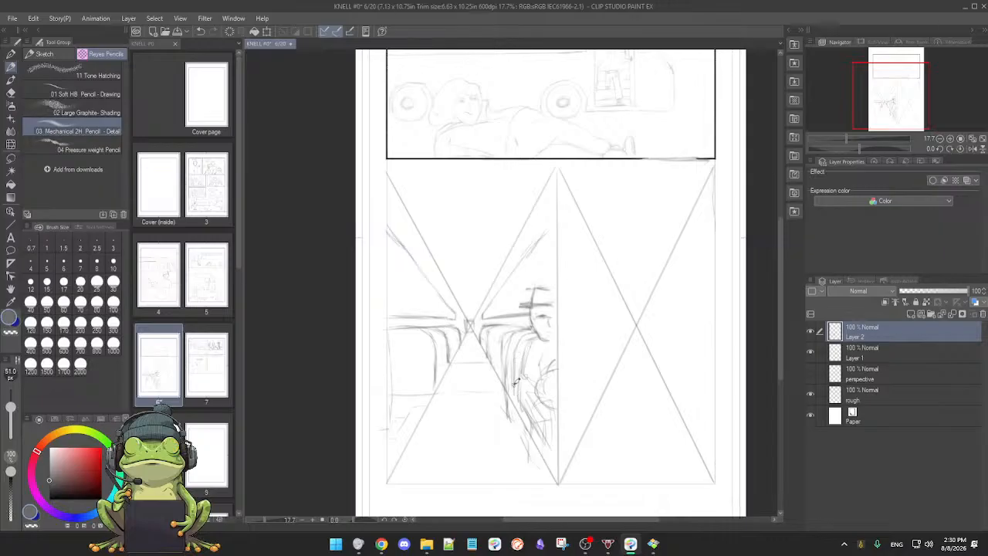
key(e)
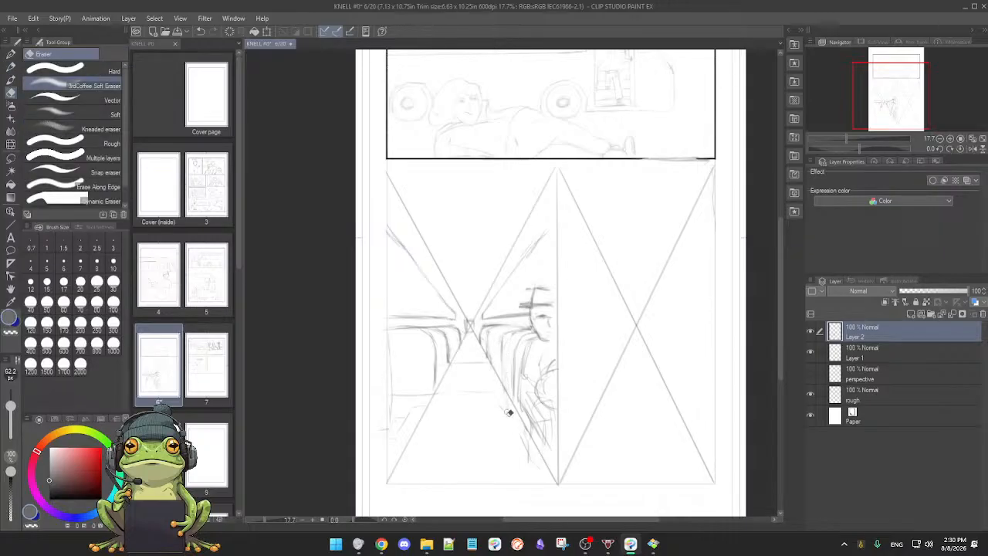
key(p)
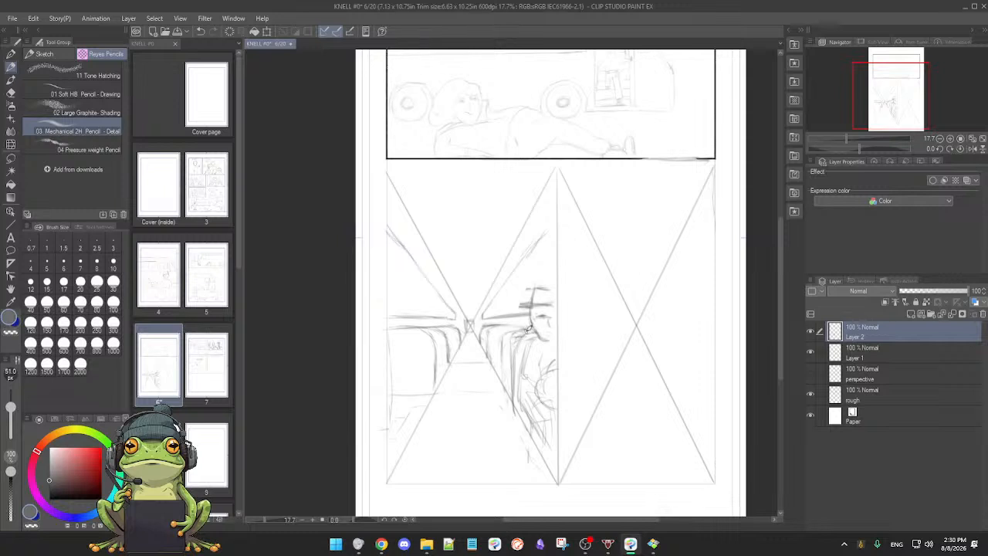
drag(494, 345, 548, 356)
Step: Lasso the whole bus interior sketch to the left of the centre divider and copy it onto a new layer
scroll(506, 356, down, 1)
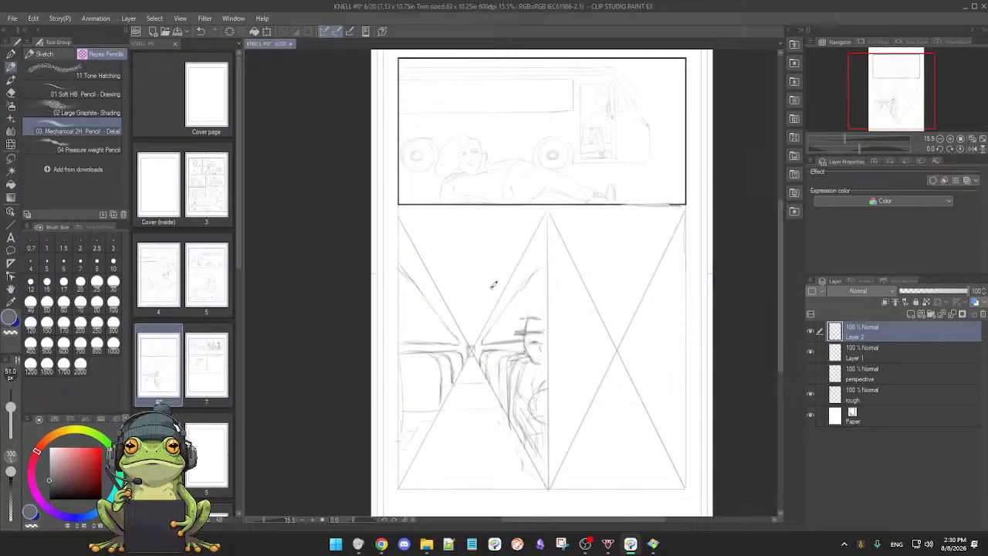
key(m)
mouse_move(392, 213)
mouse_down()
mouse_move(388, 464)
mouse_move(437, 497)
mouse_move(549, 494)
mouse_up()
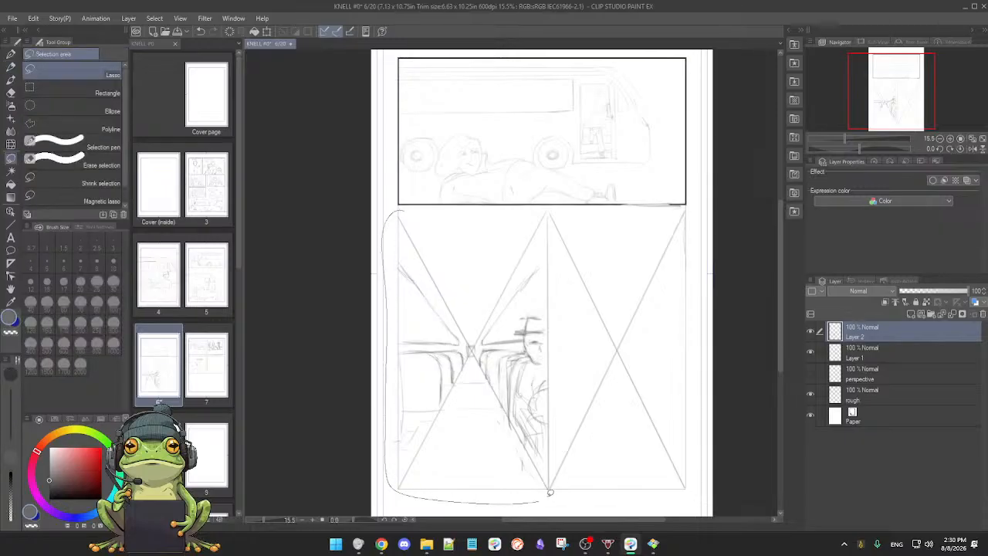
mouse_move(572, 343)
mouse_down()
mouse_move(566, 253)
mouse_move(552, 221)
mouse_move(514, 204)
mouse_move(394, 213)
mouse_up()
key(p)
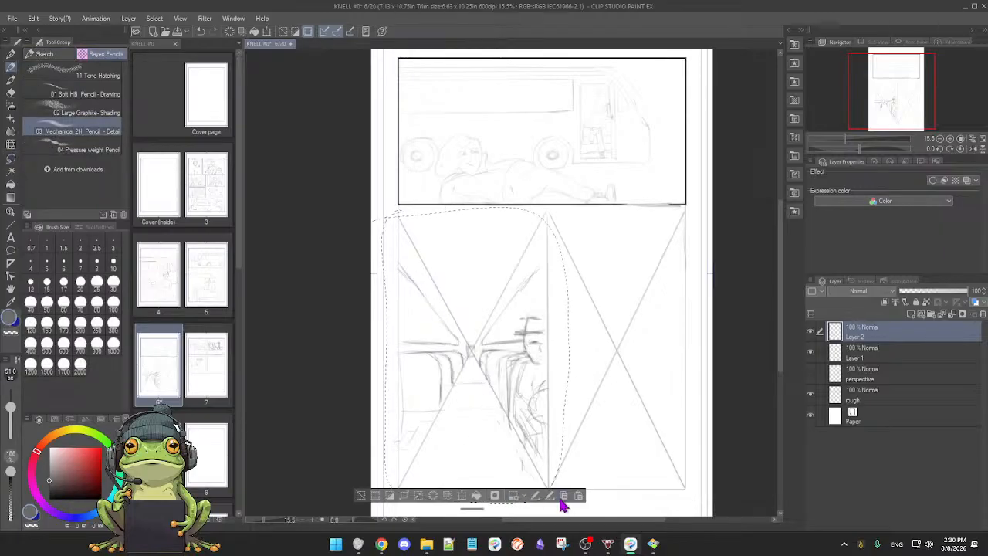
click(578, 496)
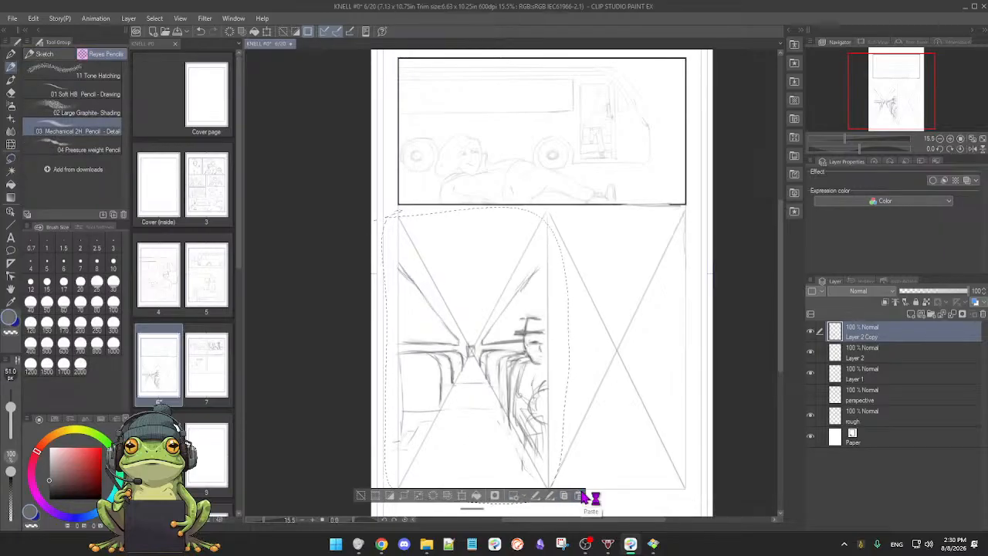
Step: Move the copied bus interior into the space right of the divider, line it up with the original, and clear the selection
click(466, 495)
mouse_move(494, 447)
mouse_down()
mouse_move(643, 450)
mouse_move(616, 446)
mouse_move(645, 444)
mouse_move(629, 442)
mouse_up()
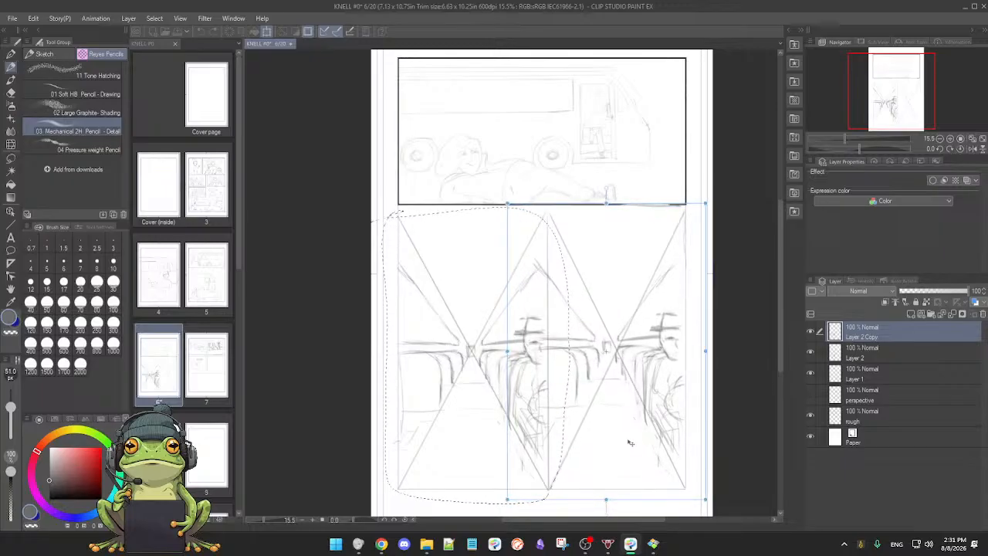
drag(629, 443, 629, 448)
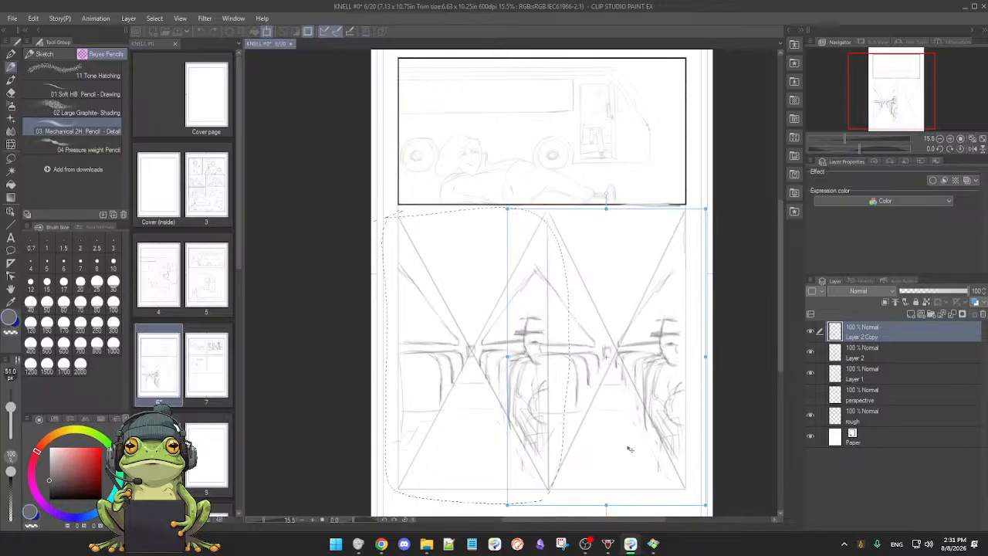
drag(630, 448, 630, 449)
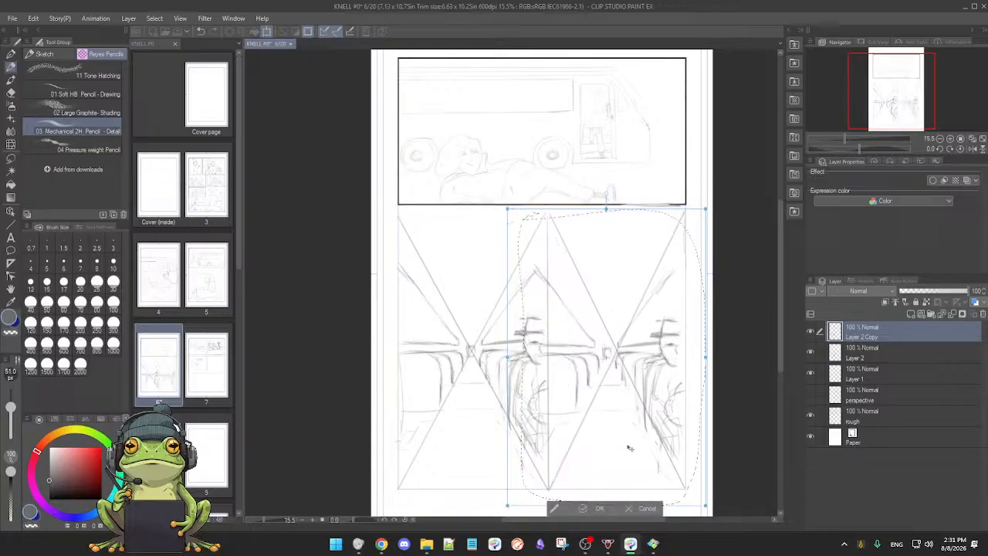
click(595, 508)
click(495, 496)
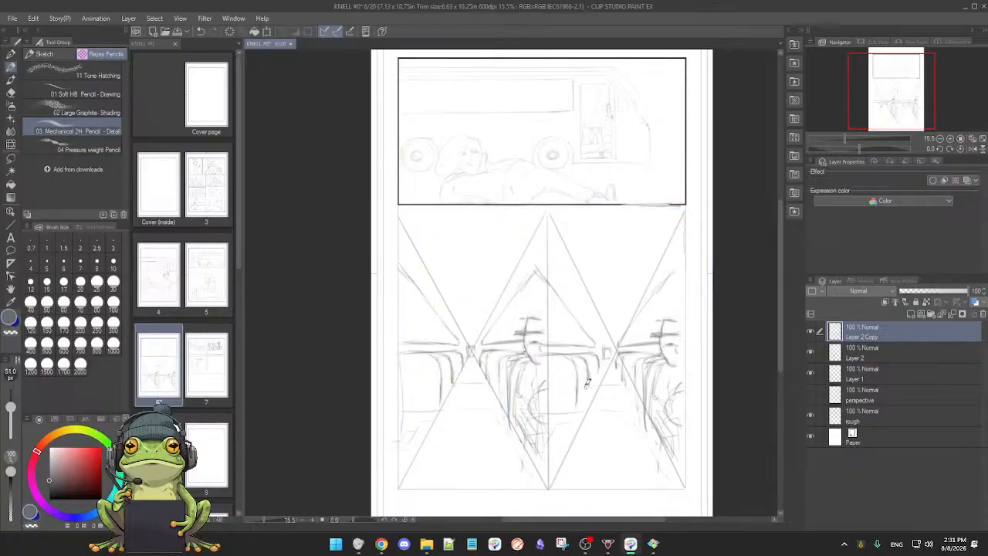
Step: Erase the copied sketch's lines that spill over the centre divider, around the passenger's head and the ceiling peak
scroll(581, 406, up, 5)
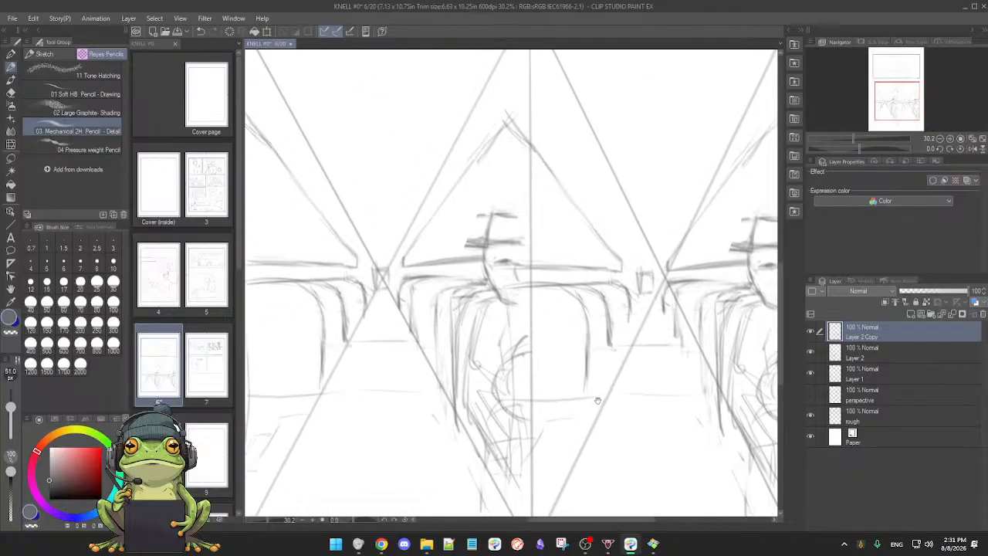
key(e)
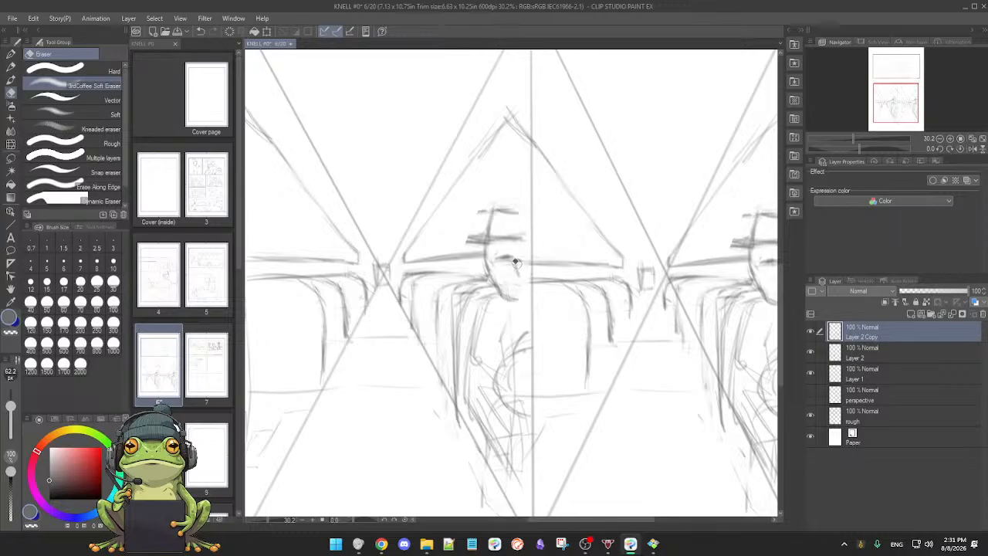
key(p)
drag(555, 281, 549, 278)
key(e)
mouse_move(504, 120)
mouse_down()
mouse_move(520, 121)
mouse_move(516, 112)
mouse_up()
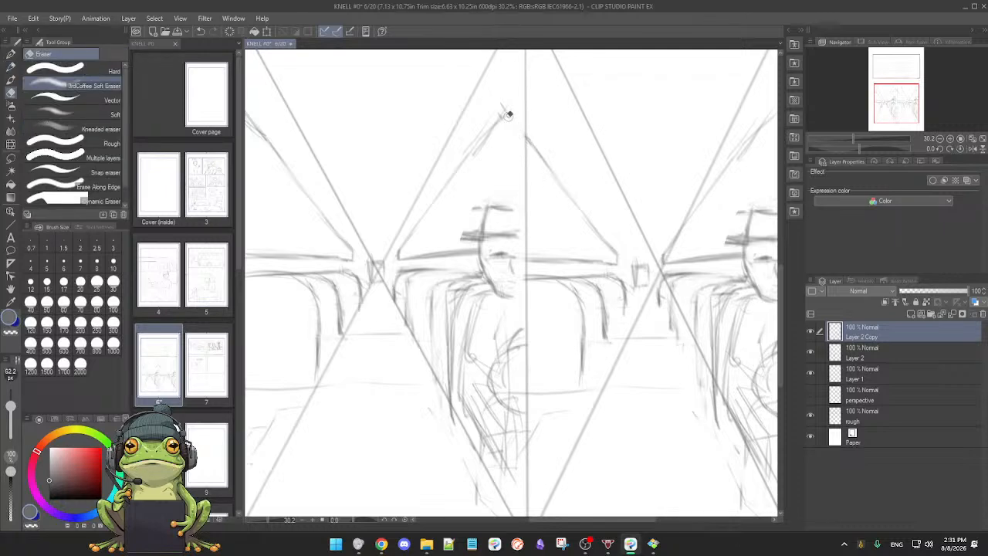
key(p)
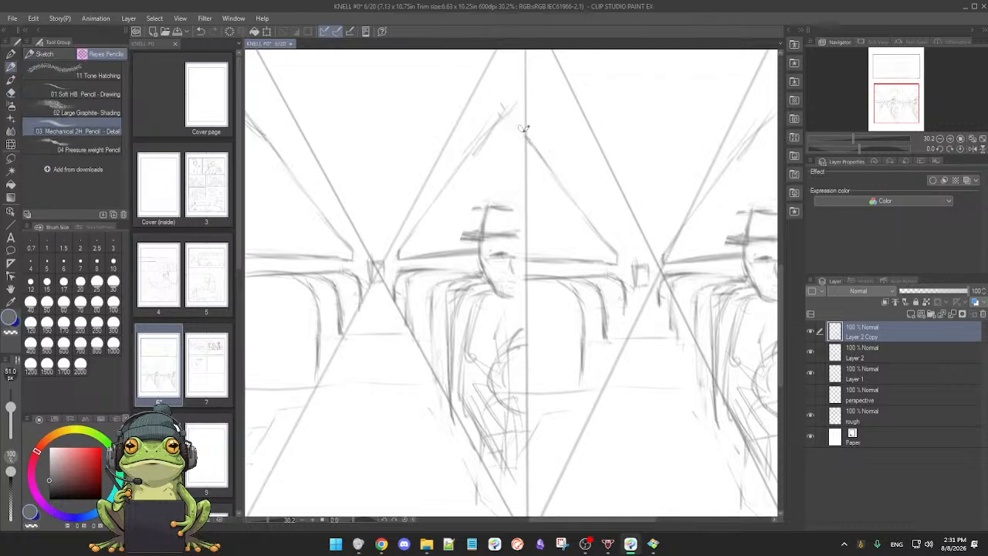
Step: Pencil over the slanted ceiling lines of the second bus panel, beside the centre divider and at the panel's outer edge
scroll(524, 127, down, 1)
key(e)
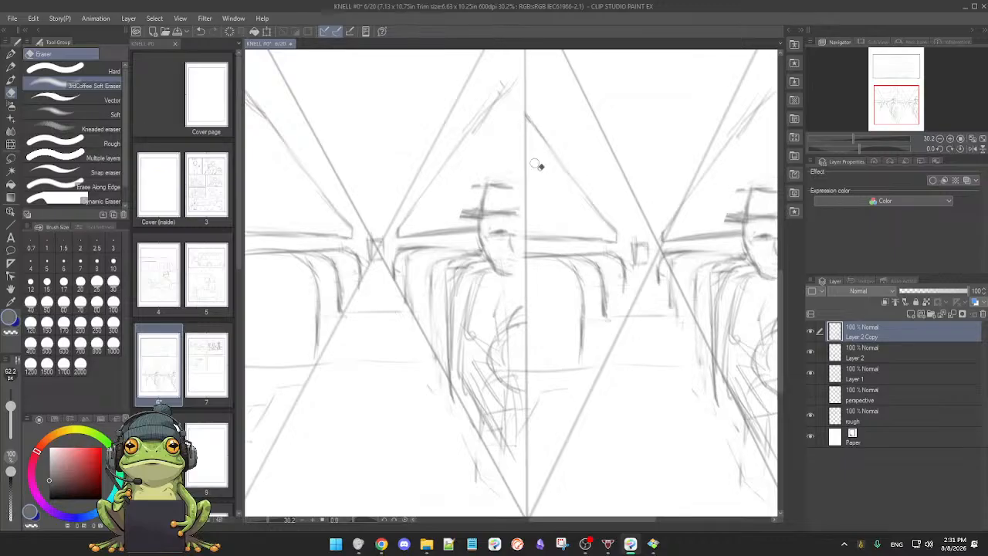
key(p)
drag(536, 161, 524, 150)
scroll(581, 246, down, 4)
drag(610, 316, 624, 350)
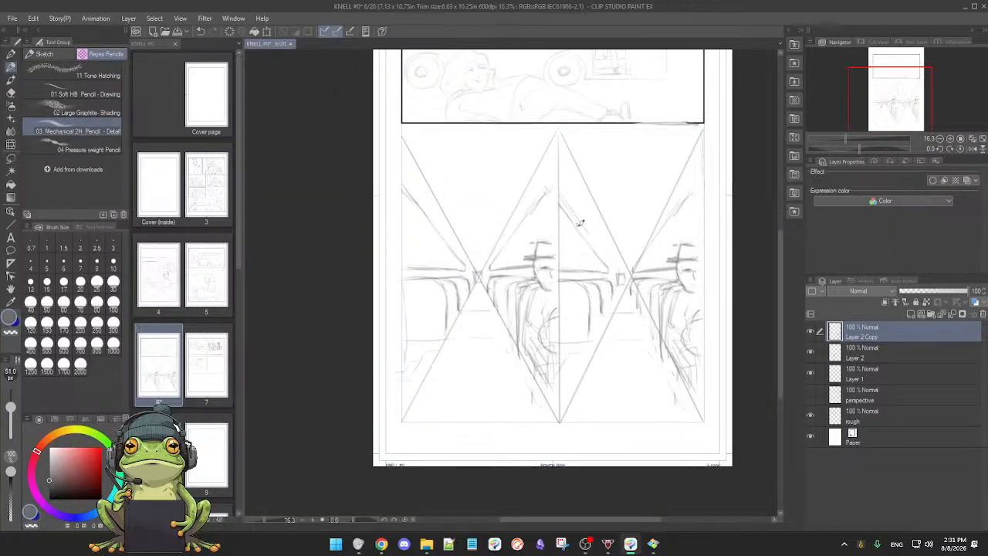
key(e)
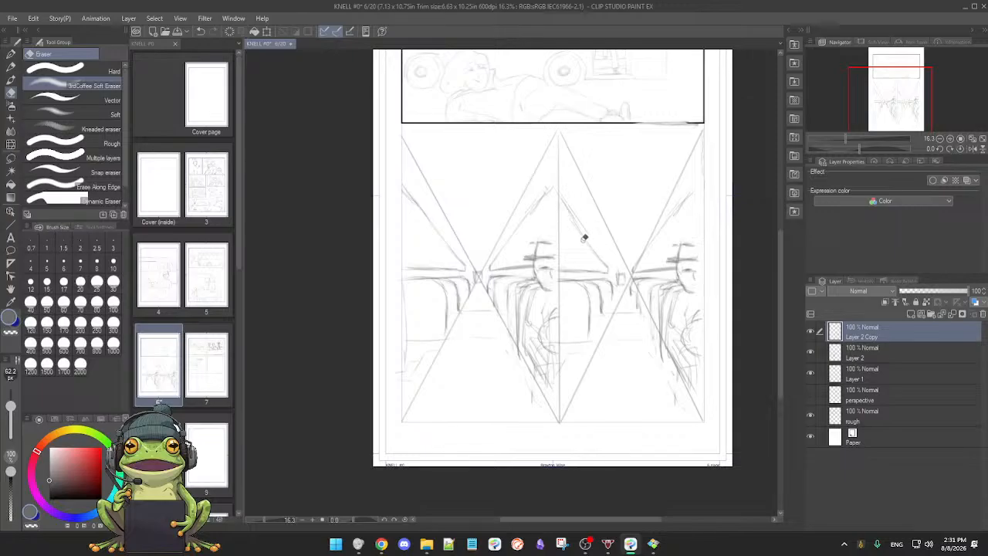
key(p)
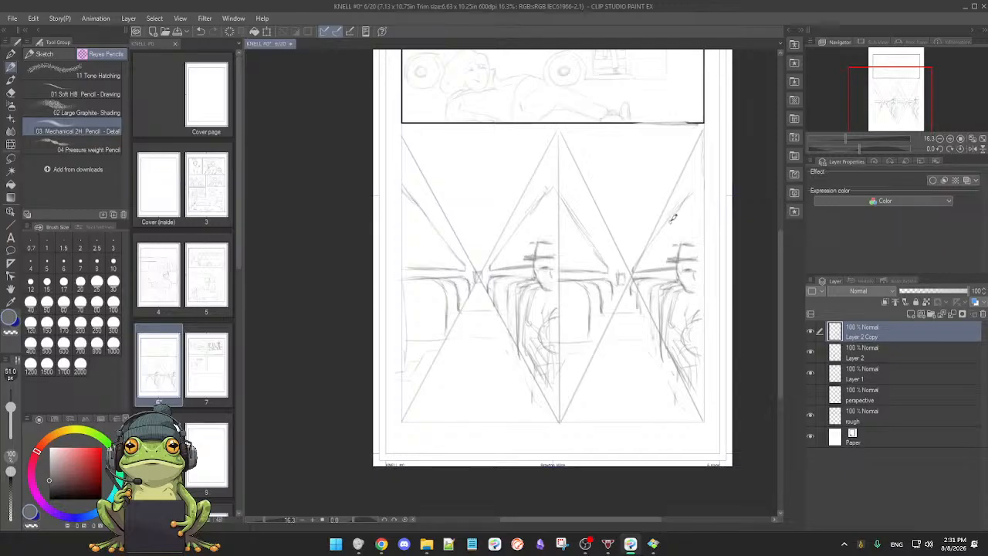
drag(702, 181, 678, 213)
scroll(629, 321, down, 1)
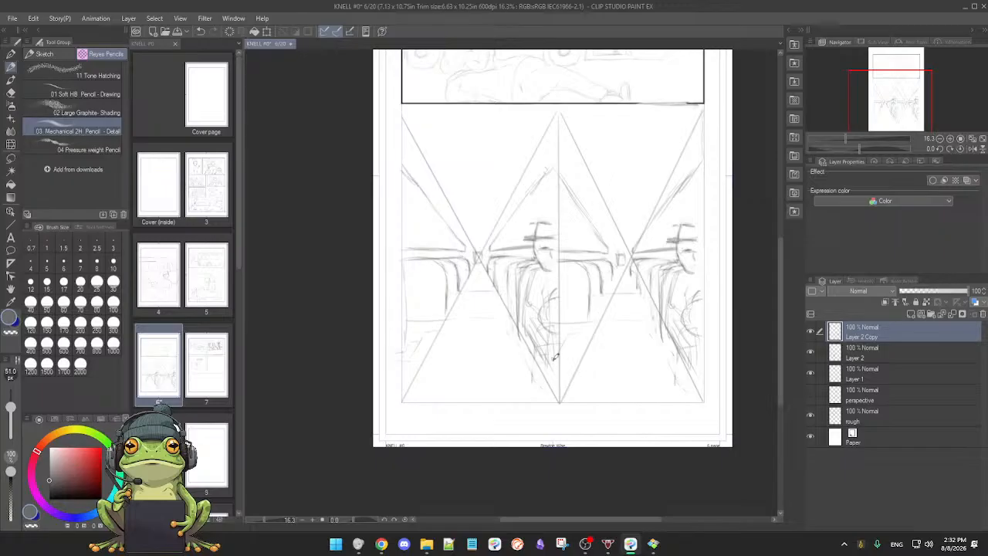
Step: Hide Layer 2 and erase the stray lines on Layer 2 Copy left of the divider and across the second panel's aisle
key(e)
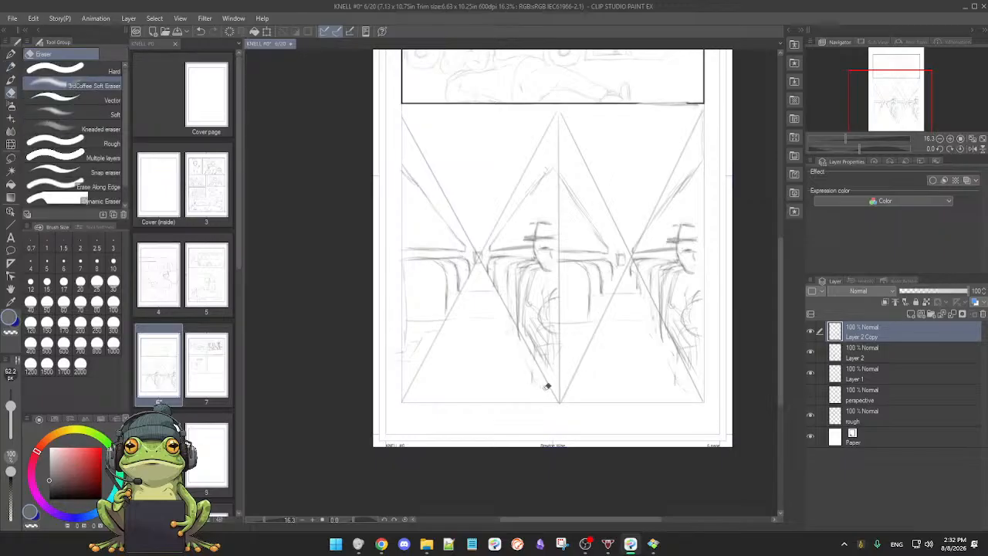
key(p)
click(810, 331)
click(810, 332)
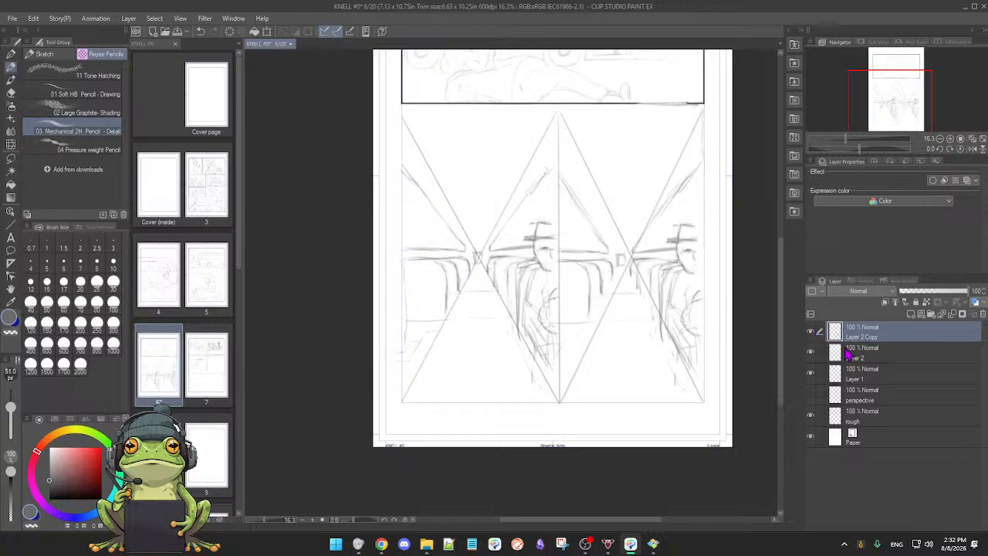
click(812, 333)
click(810, 332)
click(812, 352)
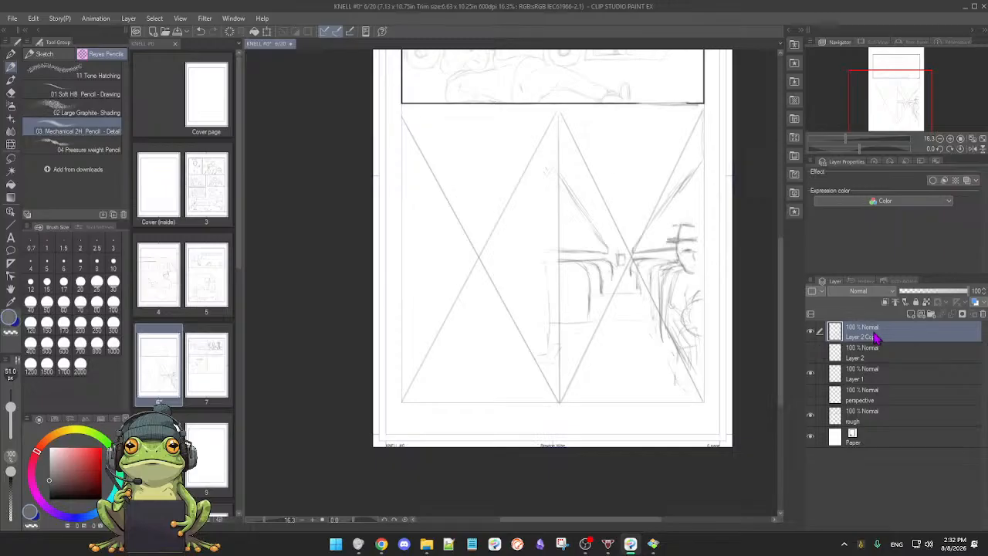
key(e)
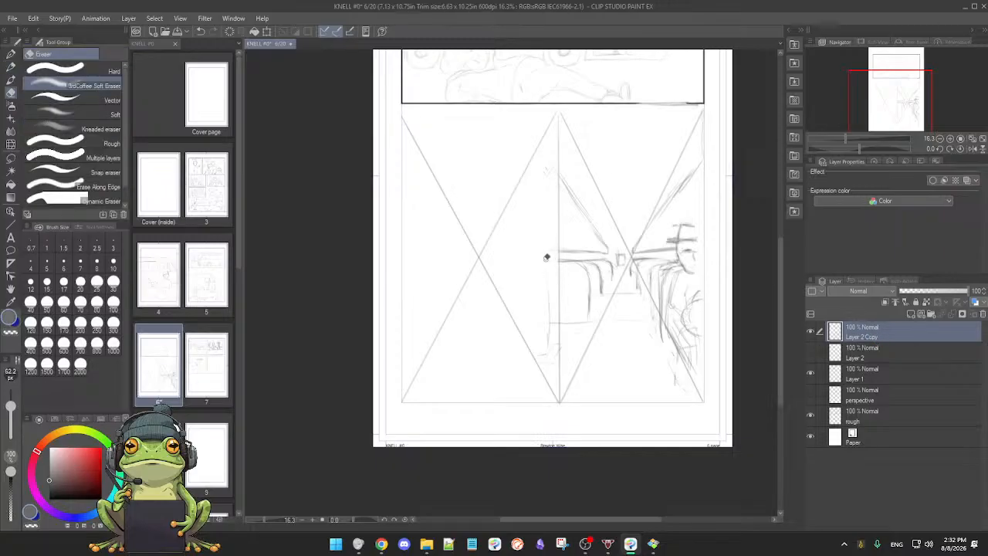
drag(533, 259, 535, 261)
mouse_move(542, 235)
mouse_down()
mouse_move(544, 330)
mouse_move(551, 317)
mouse_move(552, 362)
mouse_up()
mouse_move(545, 168)
mouse_down()
mouse_move(551, 161)
mouse_move(547, 175)
mouse_up()
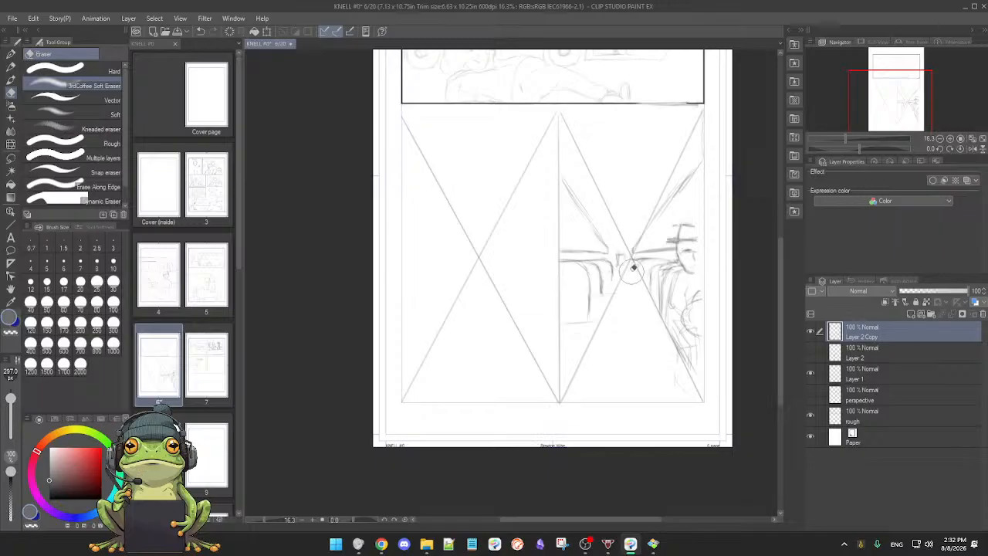
drag(630, 342, 622, 333)
Step: Show Layer 2 again and hide the crossed diagonal guide lines on Layer 1
click(810, 353)
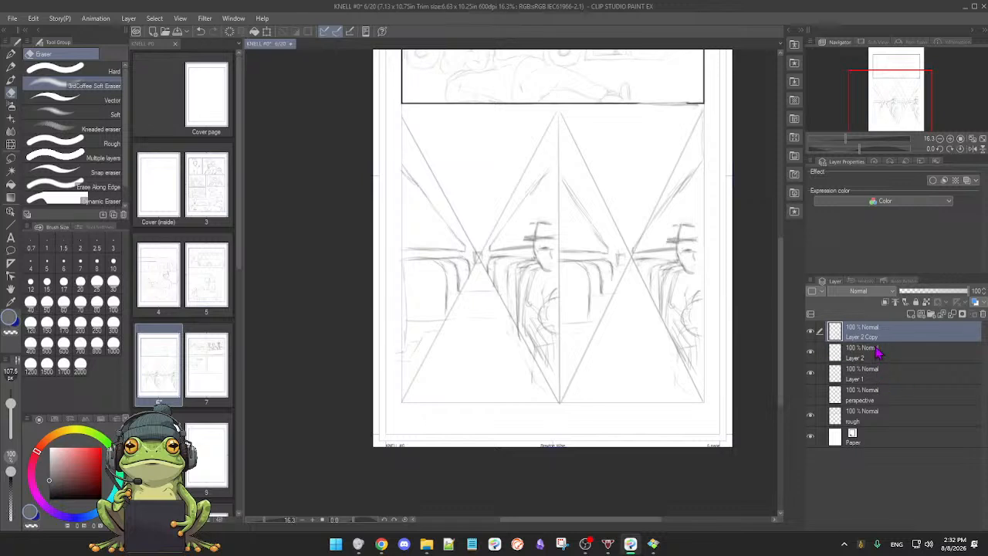
drag(693, 356, 673, 361)
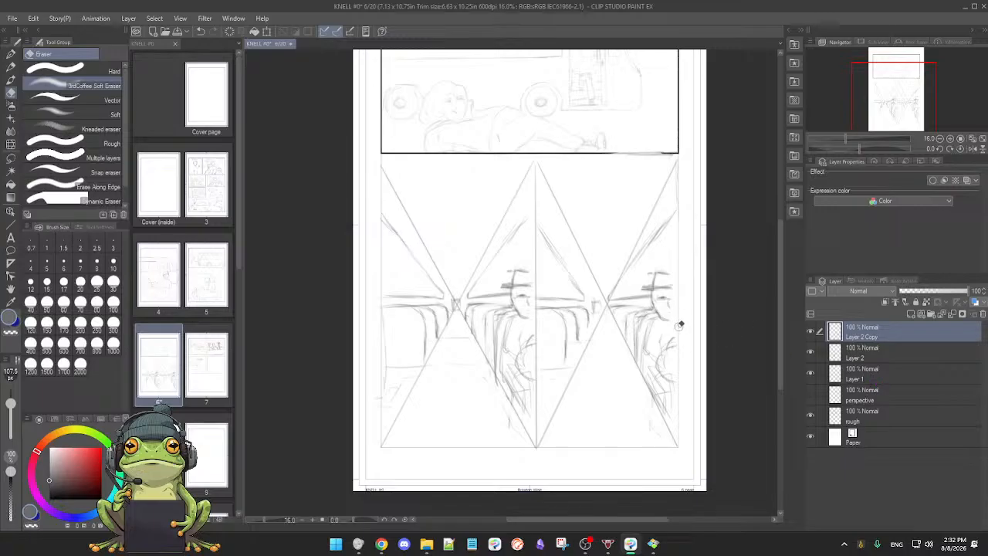
click(812, 376)
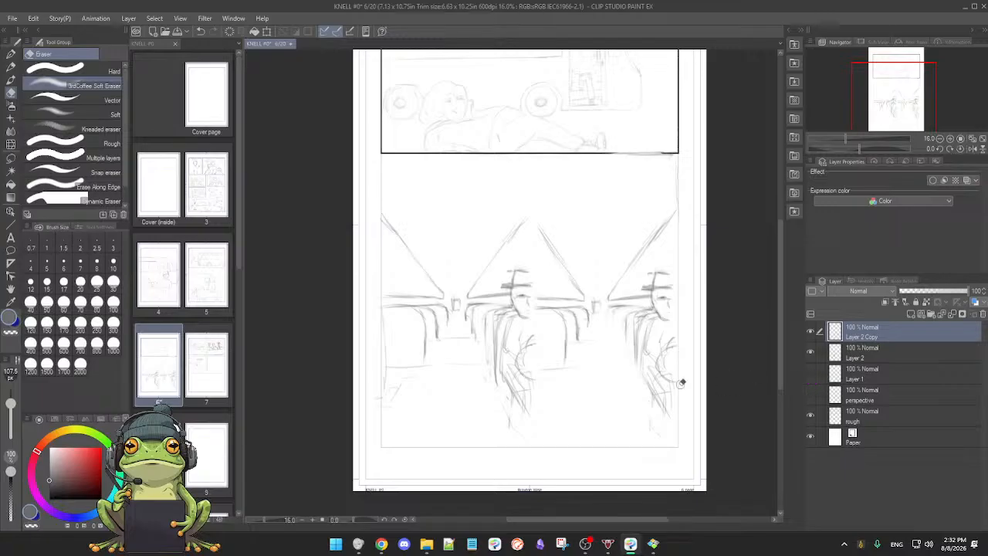
drag(666, 383, 630, 416)
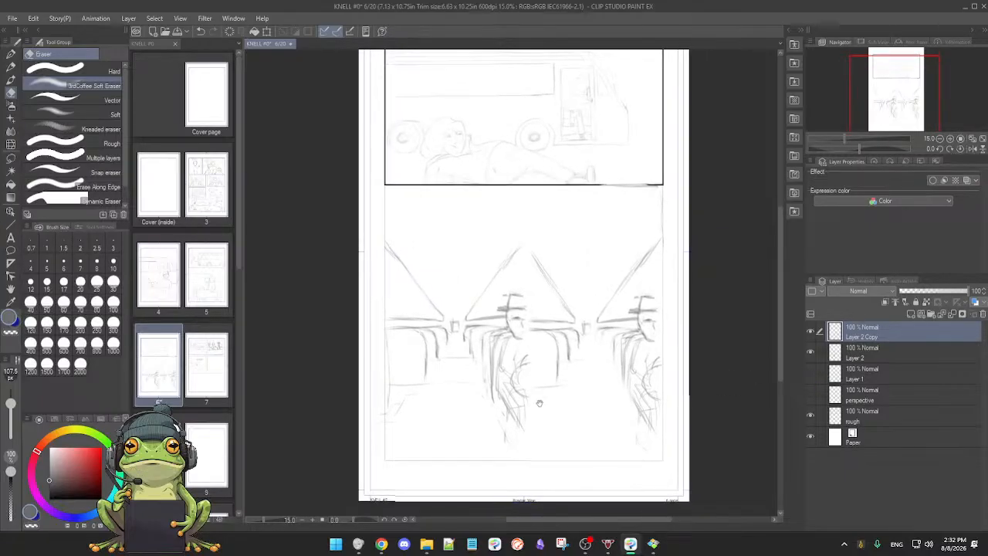
drag(542, 405, 541, 383)
Step: Draw a vertical pencil line between the two bus interiors, from below the top panel to the lower frame edge
key(b)
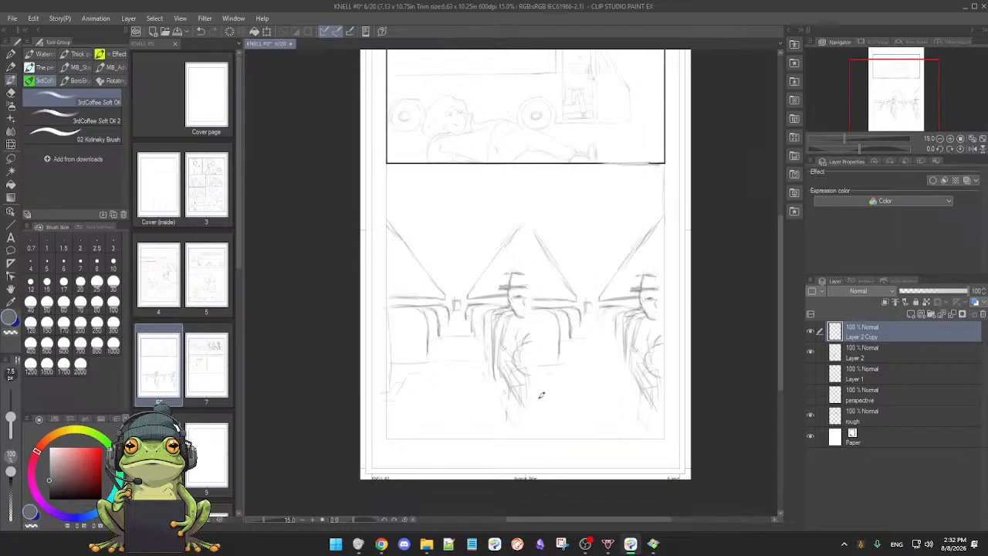
key(p)
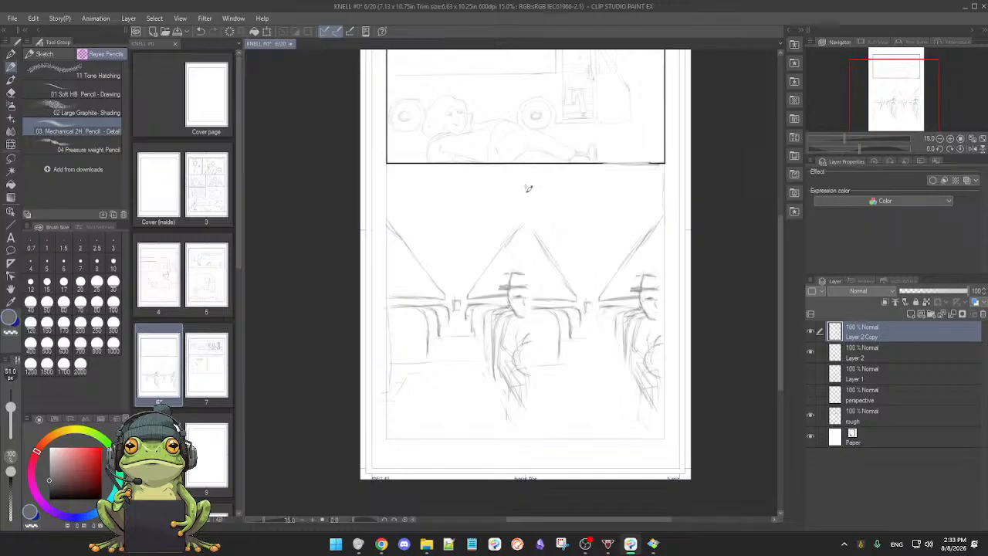
drag(528, 178, 529, 438)
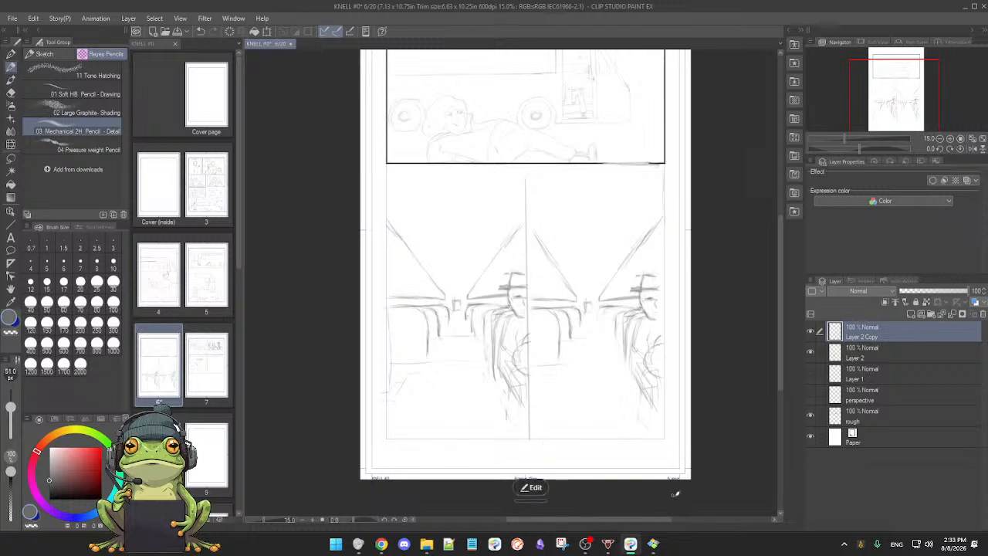
drag(703, 454, 694, 461)
drag(709, 412, 672, 428)
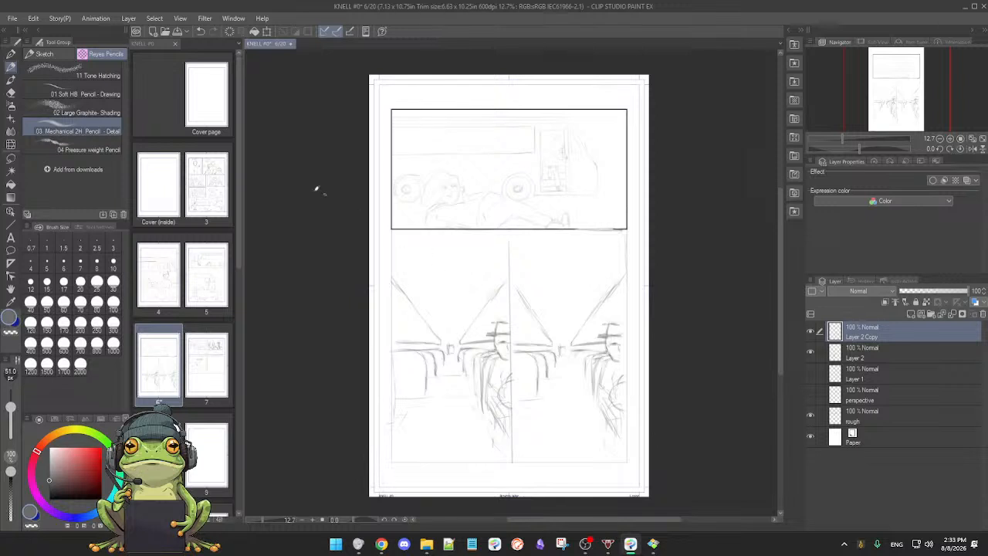
Step: Open page 3 to review its sketched panels and return to page 6
double_click(213, 186)
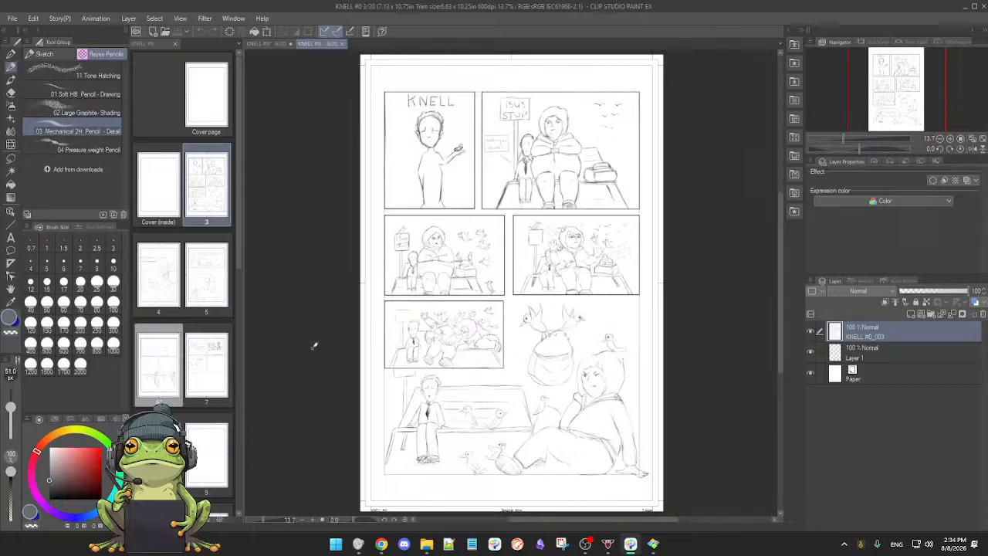
click(240, 258)
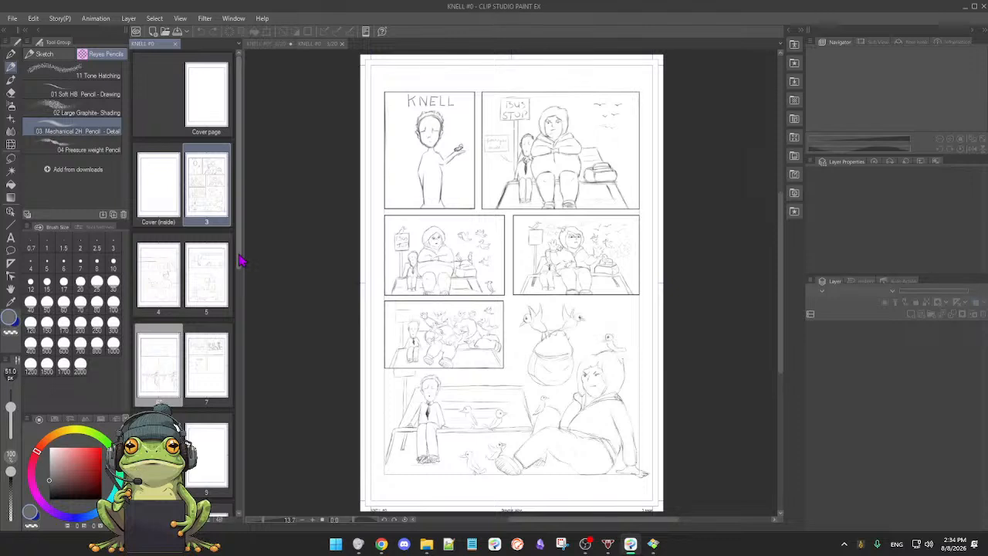
click(204, 296)
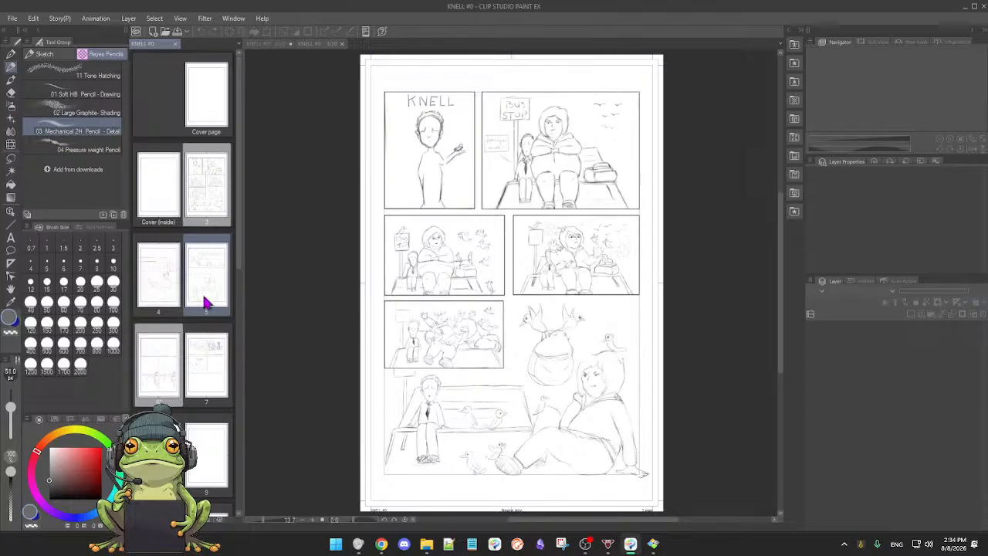
click(168, 355)
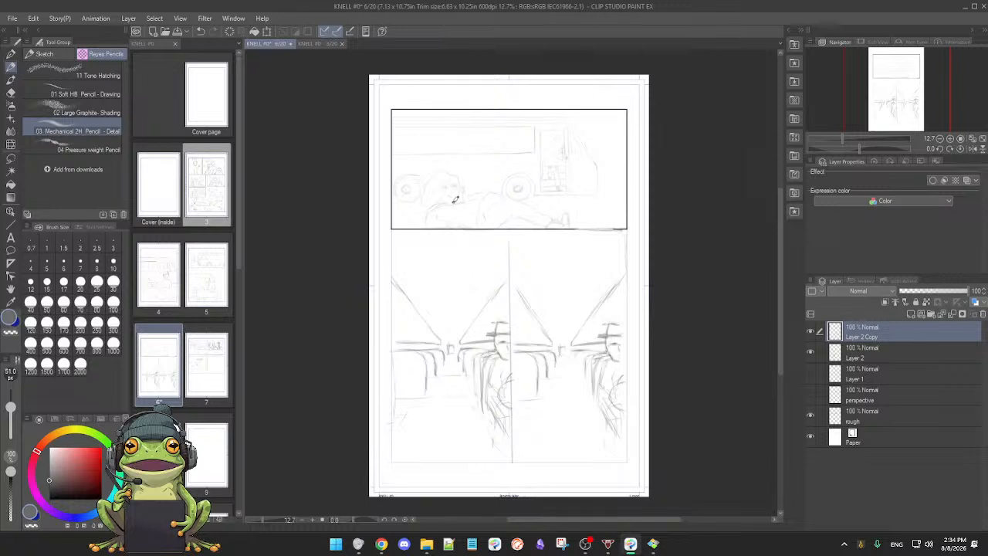
Step: Save page 6 and make the rough layer active for working on the top bus panel
scroll(558, 161, up, 3)
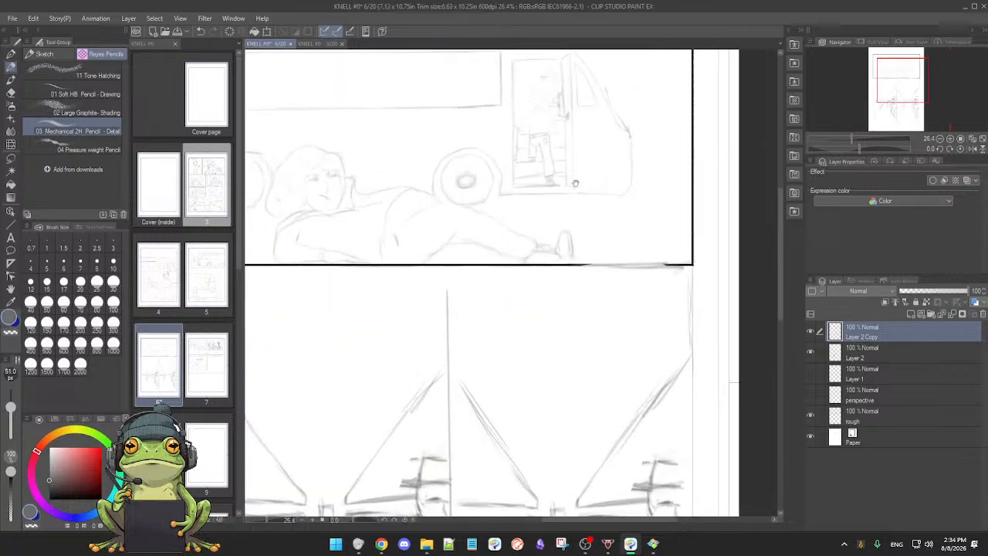
drag(568, 258, 592, 257)
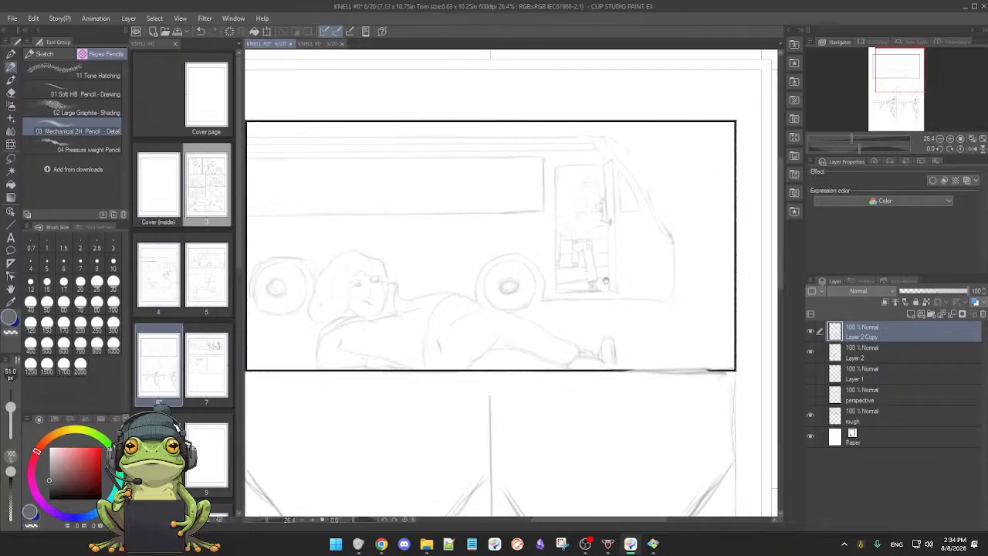
key(ctrl+s)
click(812, 395)
click(811, 396)
click(812, 418)
click(812, 418)
click(895, 421)
Step: Reduce the pencil size to 18.1 px and retrace the cap, head, collar and arms of the figure boarding the bus
mouse_move(603, 349)
mouse_down()
mouse_move(638, 390)
mouse_move(629, 390)
mouse_up()
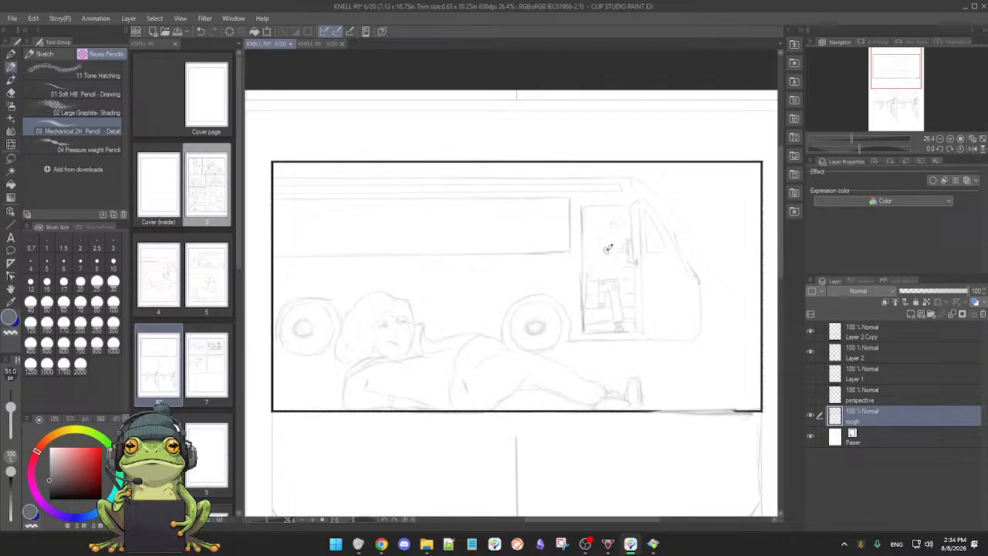
drag(624, 280, 634, 271)
drag(557, 162, 573, 150)
key(ctrl+z)
key([)
key([)
key([)
mouse_move(573, 149)
mouse_down()
mouse_move(554, 189)
mouse_move(555, 173)
mouse_move(575, 167)
mouse_move(557, 169)
mouse_move(586, 166)
mouse_move(562, 167)
mouse_move(589, 169)
mouse_move(555, 178)
mouse_move(591, 173)
mouse_up()
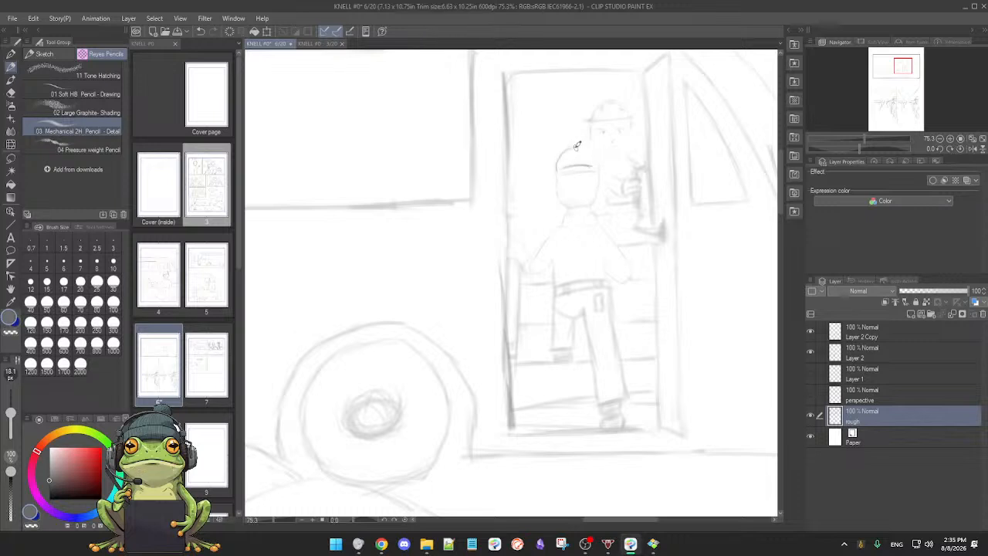
mouse_move(555, 167)
mouse_down()
mouse_move(560, 201)
mouse_move(592, 202)
mouse_move(576, 217)
mouse_move(561, 213)
mouse_move(594, 207)
mouse_up()
drag(560, 223, 600, 224)
drag(521, 245, 528, 271)
mouse_move(607, 231)
mouse_down()
mouse_move(630, 269)
mouse_move(613, 277)
mouse_move(600, 257)
mouse_move(623, 279)
mouse_up()
Step: Retrace the boarding figure's trousers, belt and raised leg, along with the handrail by the figure's hand
mouse_move(551, 267)
mouse_down()
mouse_move(559, 315)
mouse_move(553, 299)
mouse_move(582, 324)
mouse_move(588, 314)
mouse_move(604, 403)
mouse_up()
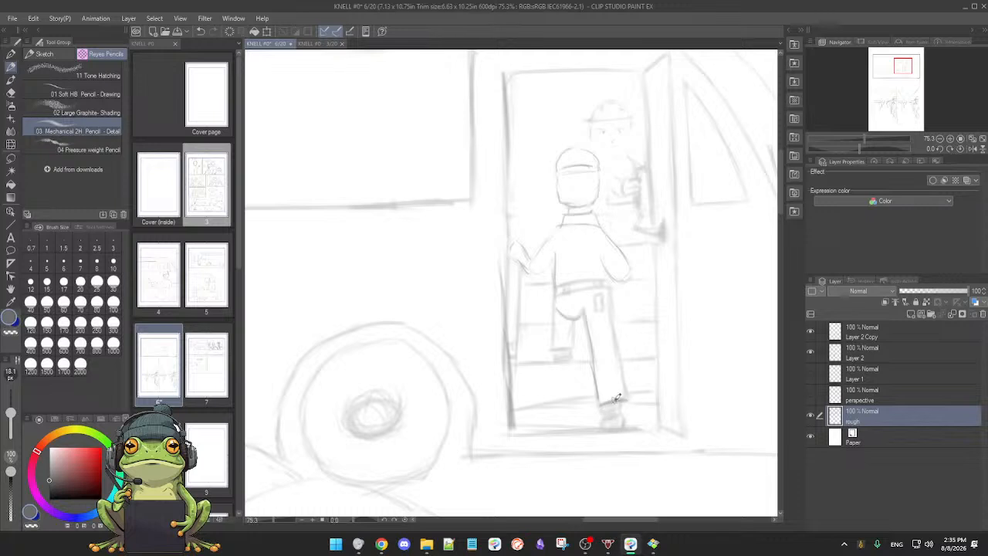
drag(607, 290, 621, 384)
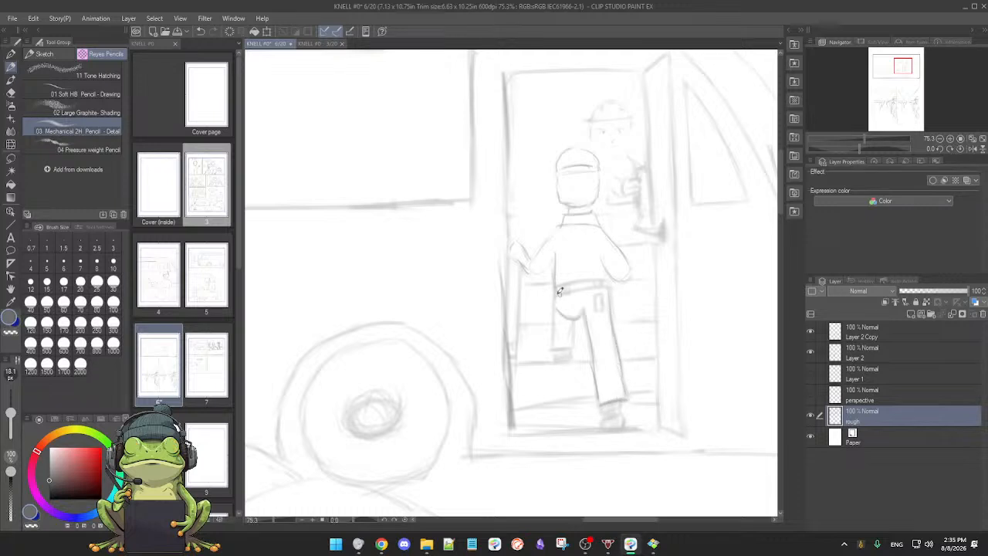
mouse_move(576, 287)
mouse_down()
mouse_move(559, 292)
mouse_move(599, 275)
mouse_up()
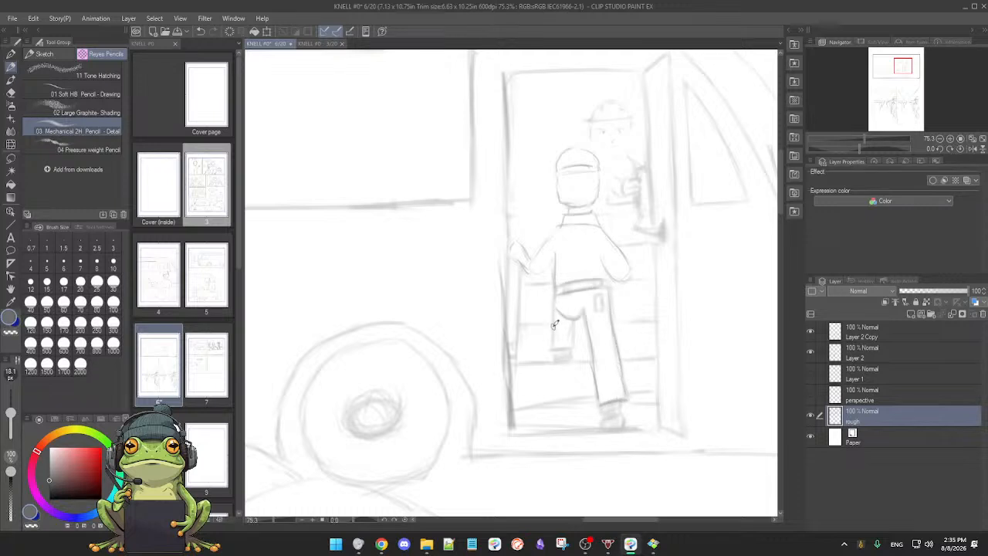
drag(556, 306, 564, 349)
mouse_move(576, 315)
mouse_down()
mouse_move(575, 353)
mouse_move(557, 360)
mouse_move(572, 360)
mouse_up()
drag(523, 279, 511, 384)
drag(589, 297, 591, 287)
Step: Retrace the driver's hand and the lever beside it, plus the long edges of the open bus door
drag(624, 242, 614, 264)
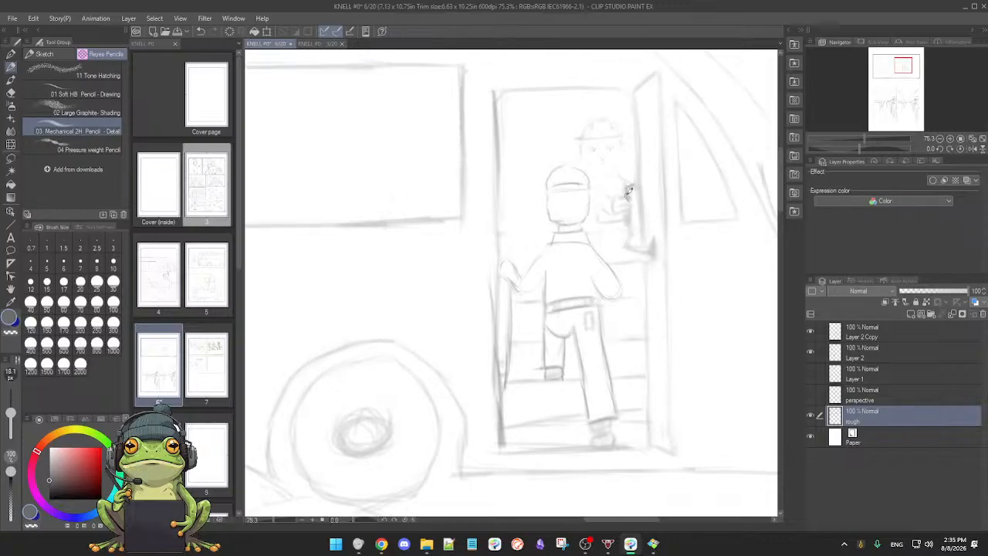
drag(628, 190, 632, 211)
mouse_move(626, 216)
mouse_down()
mouse_move(636, 253)
mouse_move(626, 247)
mouse_move(652, 245)
mouse_up()
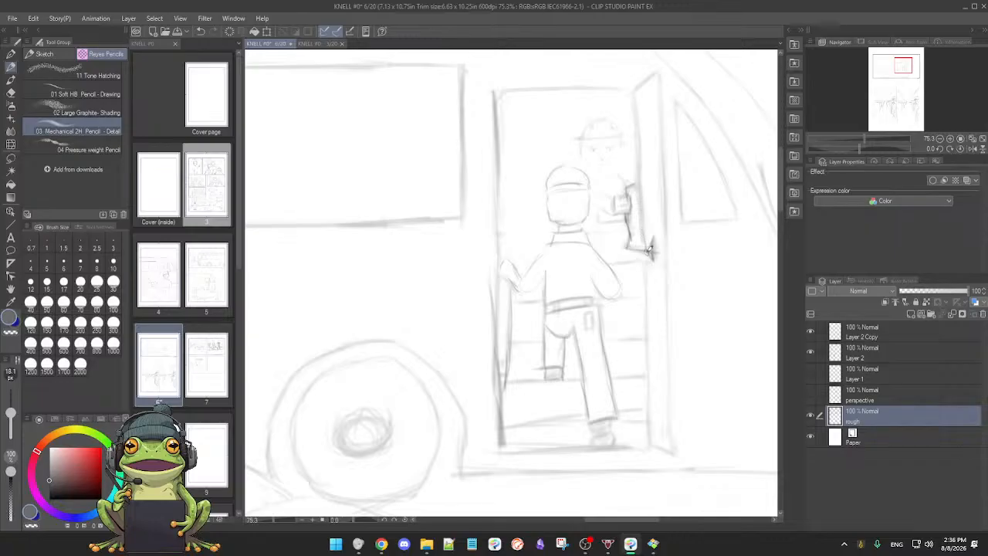
drag(648, 321, 650, 433)
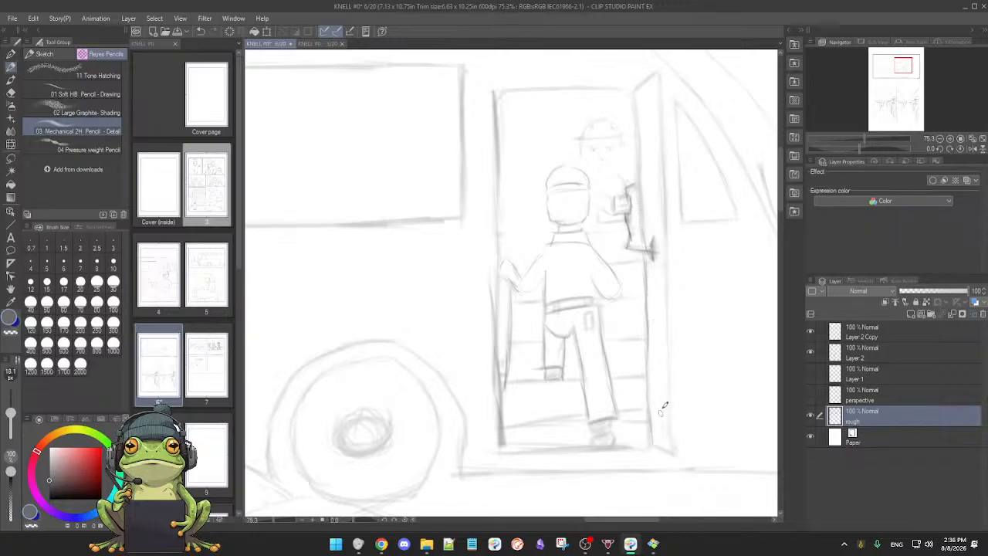
mouse_move(690, 339)
mouse_down()
mouse_move(618, 428)
mouse_move(523, 429)
mouse_up()
drag(509, 463, 506, 317)
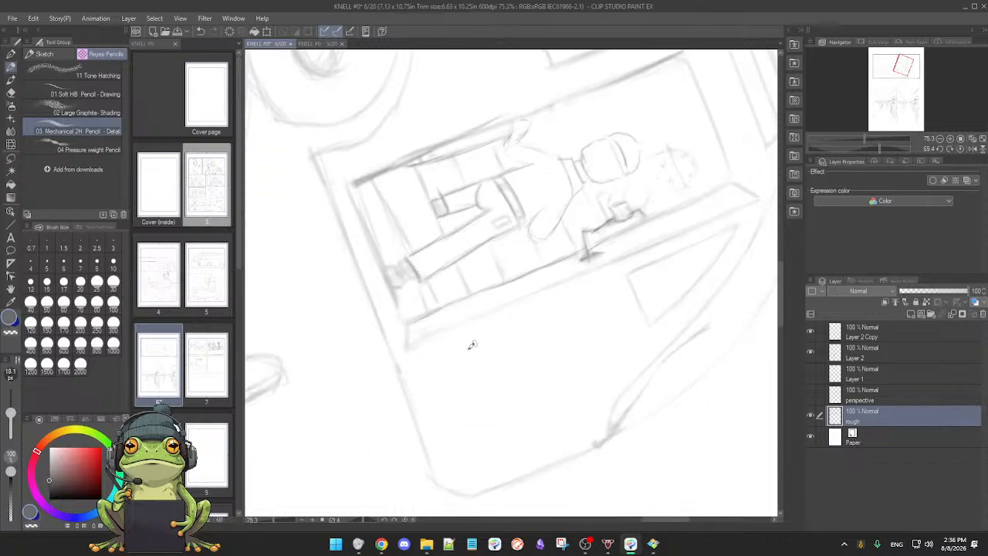
drag(407, 347, 509, 298)
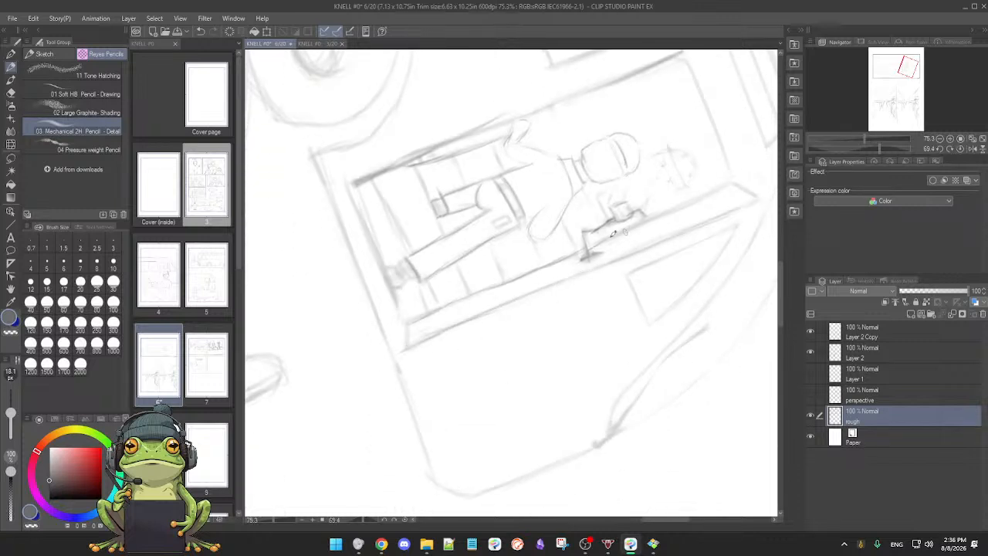
drag(630, 274, 711, 236)
Step: Darken the doorway's long rear edge and its top edge with pencil lines
drag(493, 171, 460, 238)
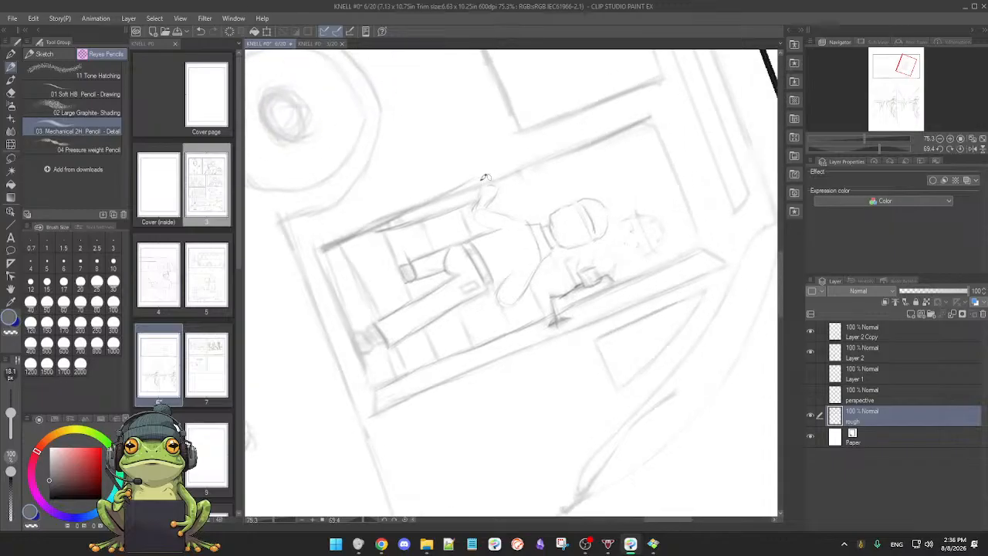
drag(509, 177, 616, 136)
key(ctrl+z)
drag(438, 197, 608, 131)
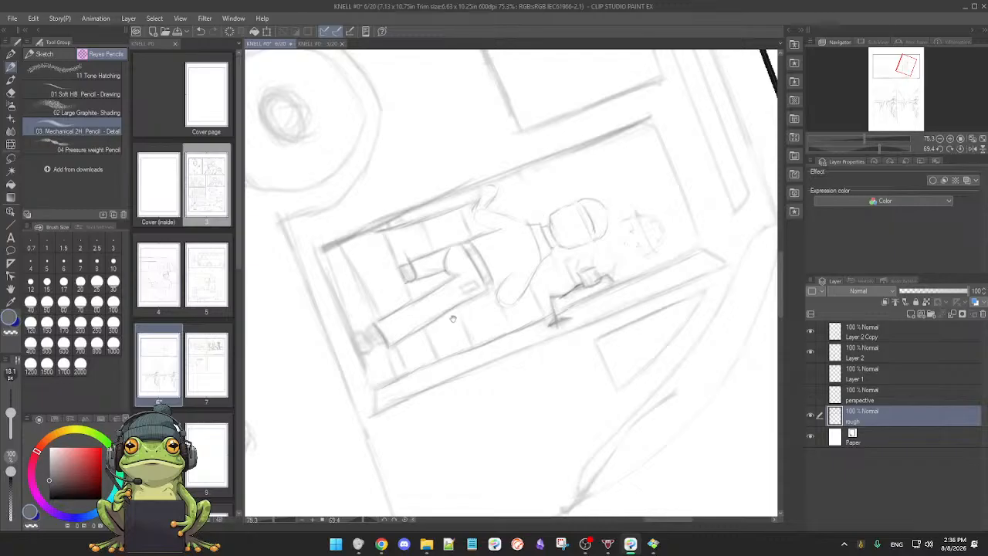
drag(453, 320, 462, 293)
drag(386, 362, 712, 226)
mouse_move(528, 374)
mouse_down()
mouse_move(573, 409)
mouse_move(718, 258)
mouse_move(690, 175)
mouse_up()
mouse_move(452, 183)
mouse_down()
mouse_move(575, 240)
mouse_move(589, 265)
mouse_up()
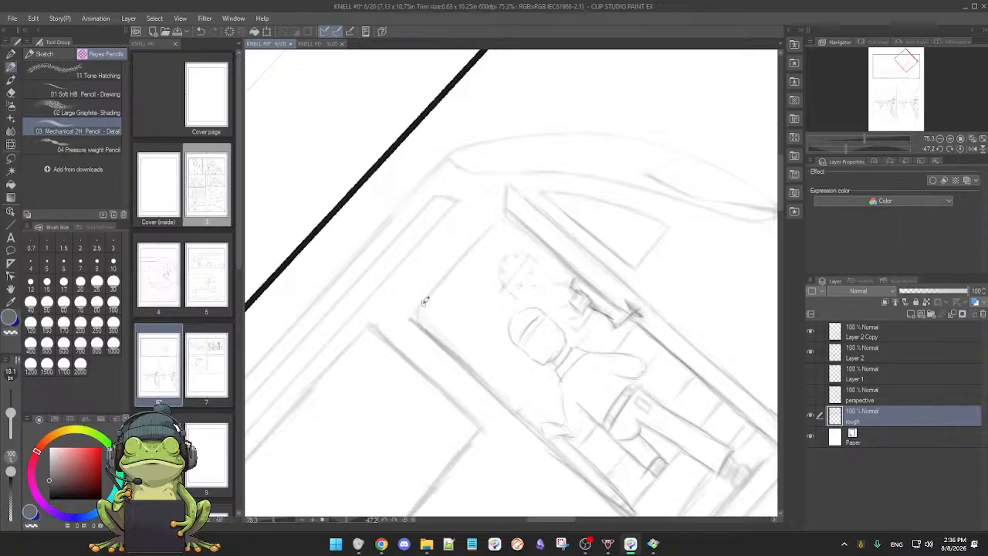
drag(429, 298, 506, 210)
Step: Close the short bottom end of the open door panel and strengthen its long edges
mouse_move(688, 273)
mouse_down()
mouse_move(595, 386)
mouse_move(541, 403)
mouse_up()
mouse_move(607, 292)
mouse_down()
mouse_move(624, 378)
mouse_move(544, 371)
mouse_move(475, 337)
mouse_up()
drag(329, 345, 329, 372)
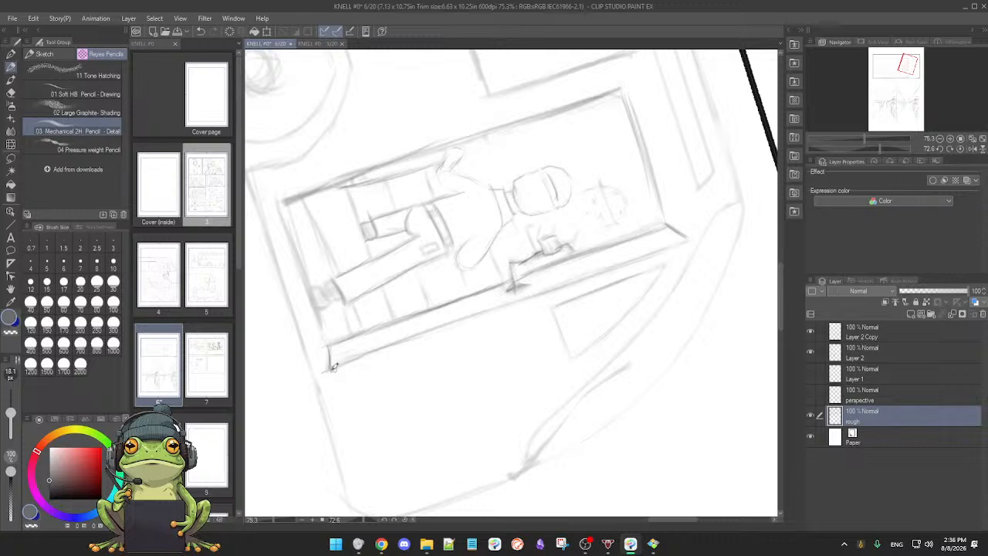
drag(353, 363, 676, 241)
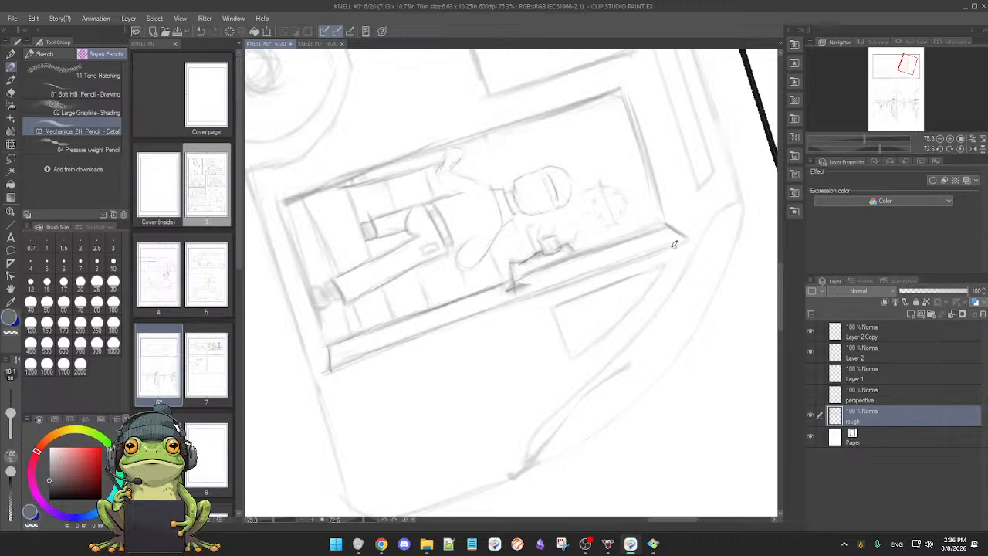
drag(391, 339, 587, 273)
drag(327, 367, 643, 262)
Step: Retrace the triangular side window in front of the bus door, including its curved edge
drag(550, 306, 656, 270)
mouse_move(445, 396)
mouse_down()
mouse_move(647, 291)
mouse_move(647, 265)
mouse_up()
mouse_move(439, 344)
mouse_down()
mouse_move(505, 388)
mouse_move(591, 350)
mouse_up()
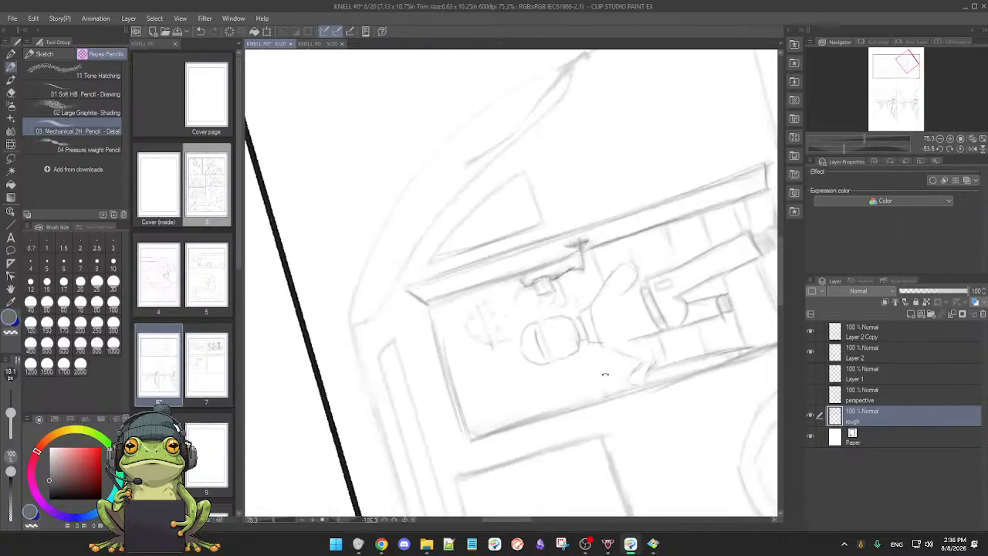
mouse_move(475, 266)
mouse_down()
mouse_move(448, 283)
mouse_move(456, 214)
mouse_up()
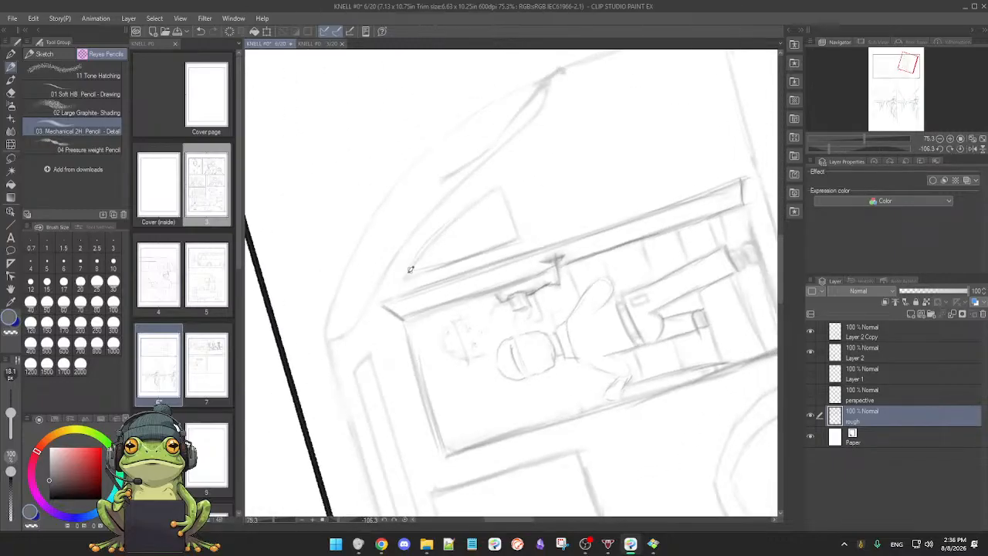
drag(406, 275, 495, 191)
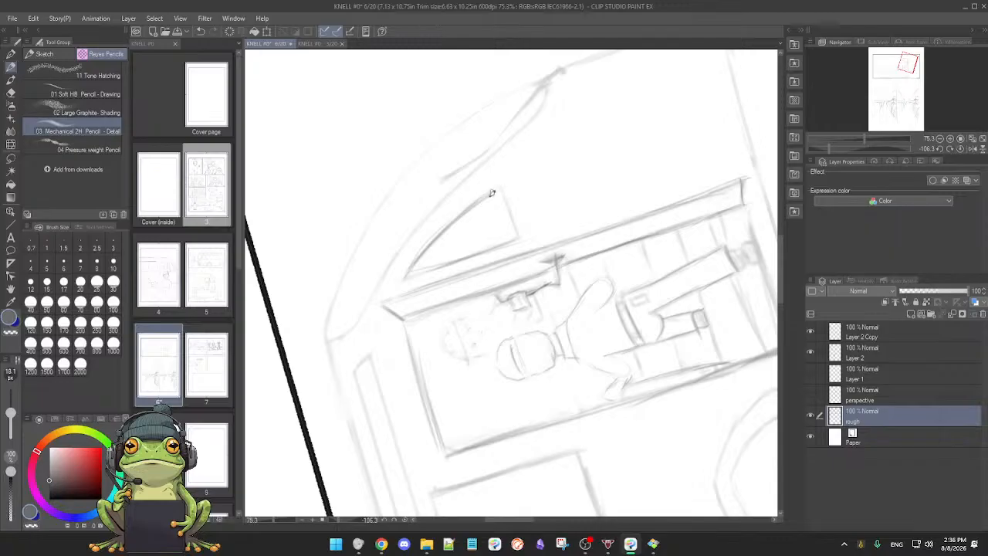
drag(409, 276, 458, 261)
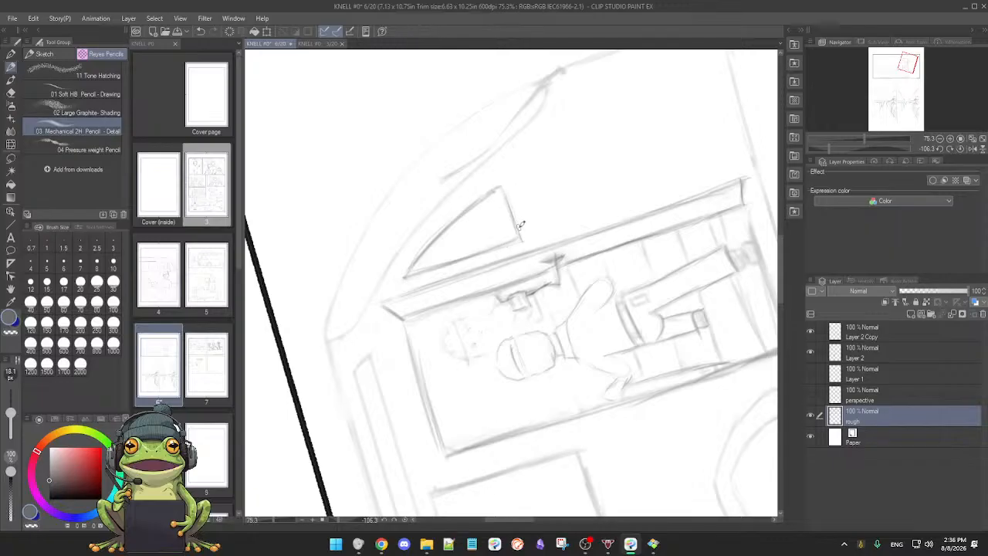
drag(520, 234, 527, 218)
Step: Retrace the inner curve of the windshield above the triangular side window, up to the bus's nose
mouse_move(591, 365)
mouse_down()
mouse_move(550, 391)
mouse_move(485, 397)
mouse_move(514, 393)
mouse_move(401, 347)
mouse_move(362, 303)
mouse_up()
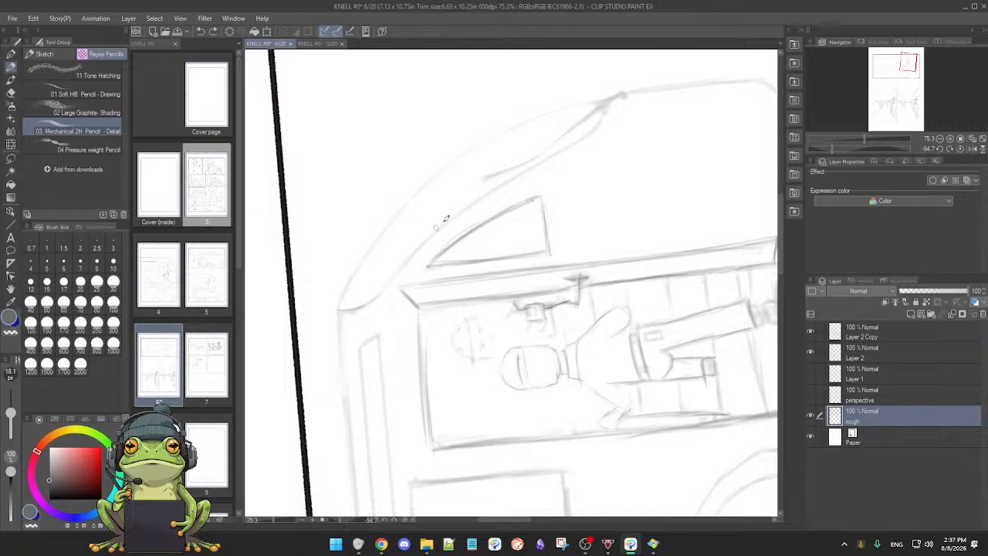
mouse_move(369, 302)
mouse_down()
mouse_move(466, 205)
mouse_move(521, 174)
mouse_up()
key(ctrl+z)
drag(615, 96, 587, 137)
drag(578, 181, 584, 197)
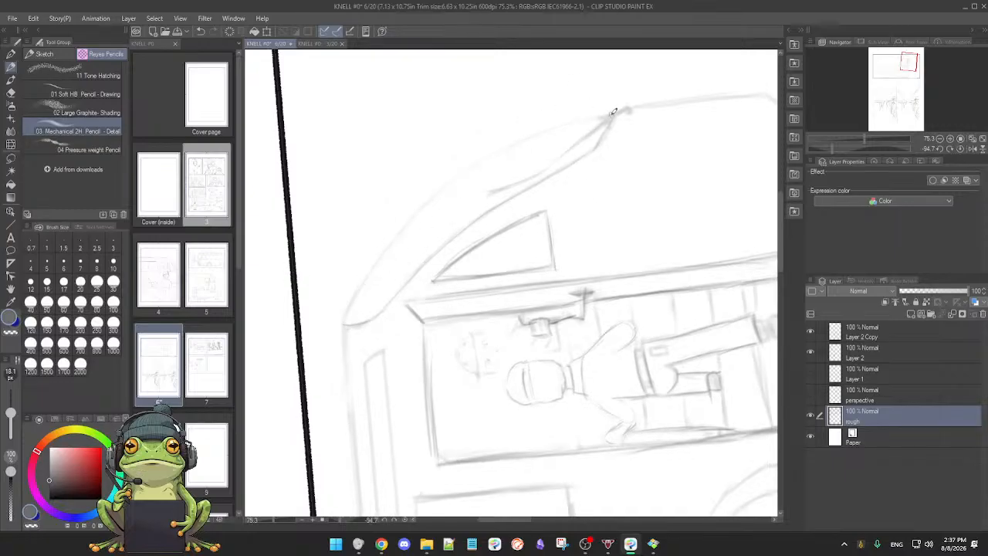
drag(350, 306, 489, 159)
mouse_move(347, 312)
mouse_down()
mouse_move(399, 238)
mouse_move(507, 147)
mouse_up()
key(ctrl+z)
key(ctrl+z)
mouse_move(345, 324)
mouse_down()
mouse_move(397, 232)
mouse_move(489, 146)
mouse_up()
key(ctrl+z)
mouse_move(347, 307)
mouse_down()
mouse_move(451, 182)
mouse_move(599, 106)
mouse_up()
key(ctrl+z)
mouse_move(339, 326)
mouse_down()
mouse_move(489, 158)
mouse_move(611, 108)
mouse_up()
key(ctrl+z)
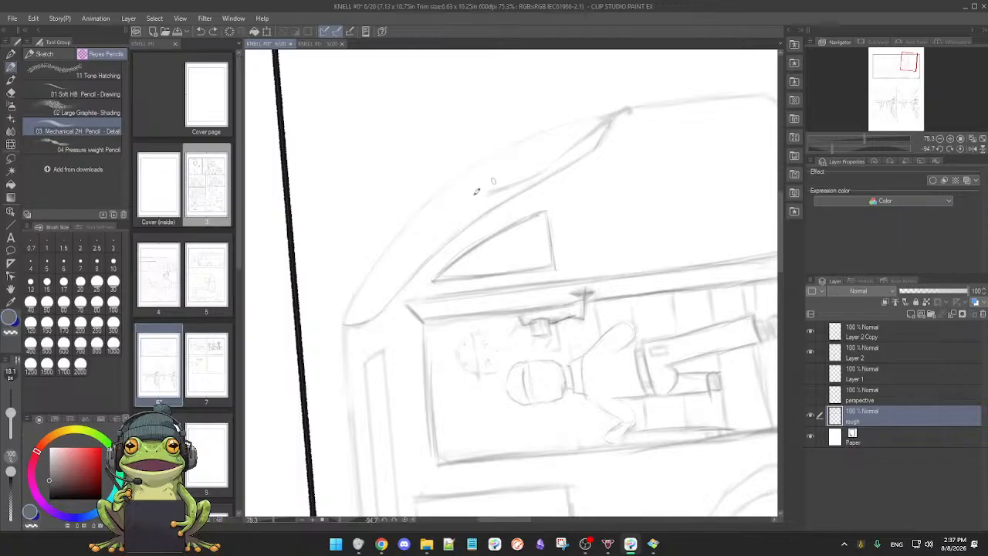
drag(337, 325, 524, 145)
mouse_move(342, 331)
mouse_down()
mouse_move(404, 220)
mouse_move(604, 108)
mouse_up()
key(ctrl+z)
mouse_move(345, 329)
mouse_down()
mouse_move(402, 231)
mouse_move(571, 114)
mouse_move(618, 107)
mouse_up()
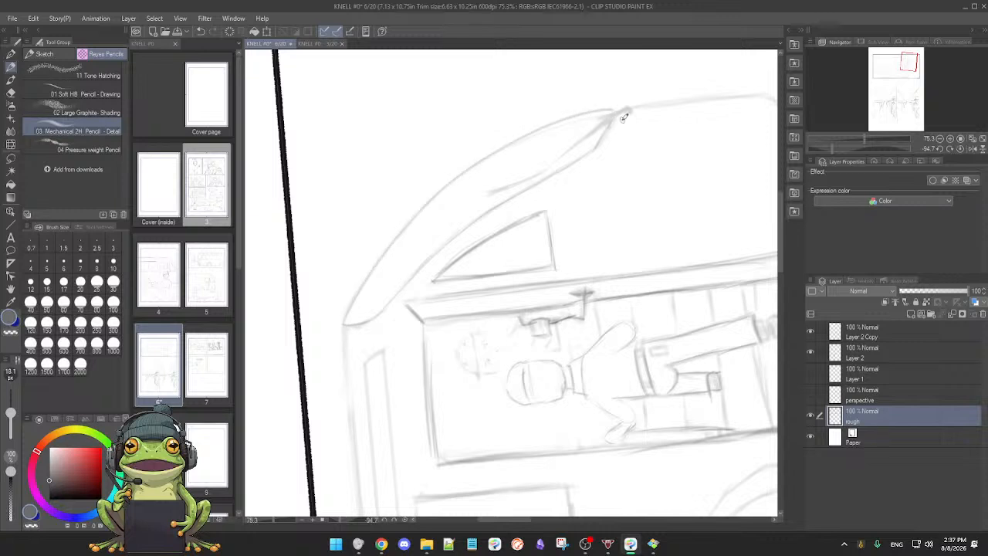
key(ctrl+z)
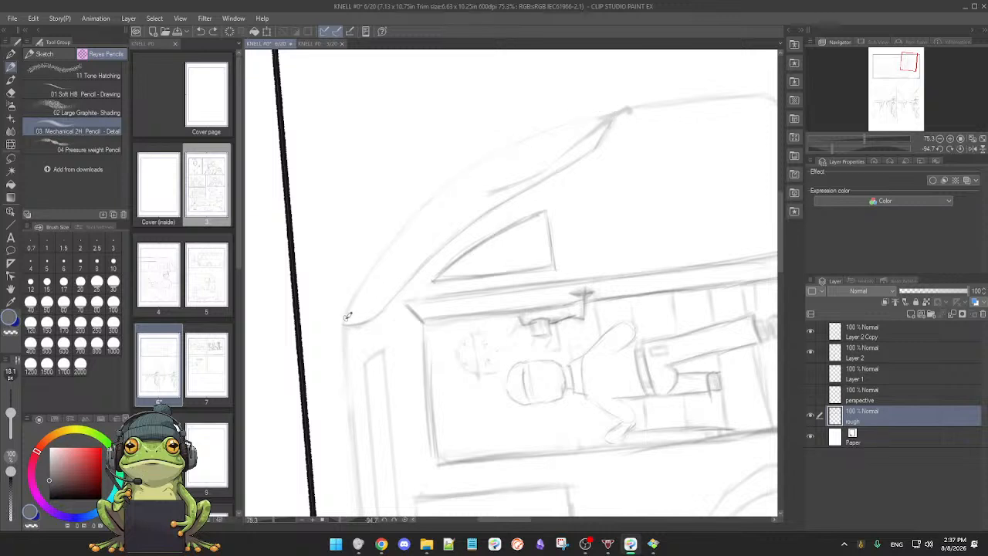
Step: Draw the windshield's long outer curve in one stroke and retrace its roof end and the line at its base
mouse_move(340, 326)
mouse_down()
mouse_move(516, 138)
mouse_move(600, 112)
mouse_up()
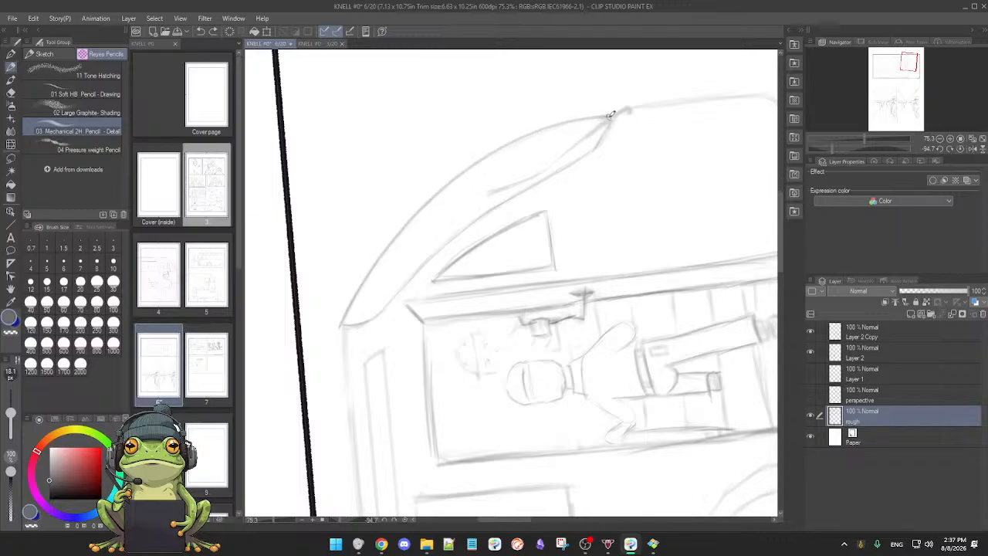
drag(610, 115, 612, 115)
mouse_move(342, 325)
mouse_down()
mouse_move(368, 321)
mouse_move(420, 270)
mouse_up()
mouse_move(489, 193)
mouse_down()
mouse_move(532, 180)
mouse_move(599, 131)
mouse_up()
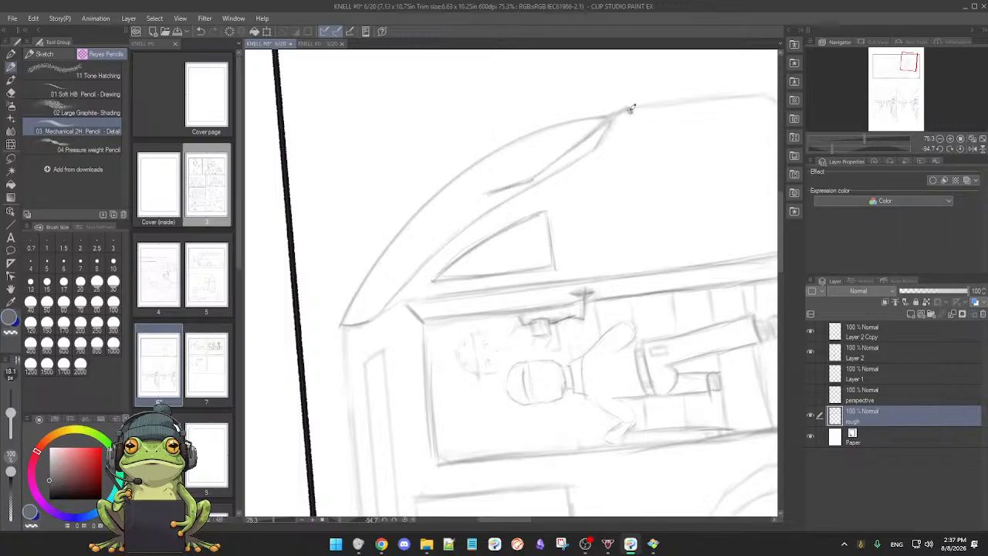
Step: Retrace the bus's front edge below the windshield and the lower body line running under the door to the wheel arch
drag(645, 188, 530, 222)
drag(564, 157, 613, 185)
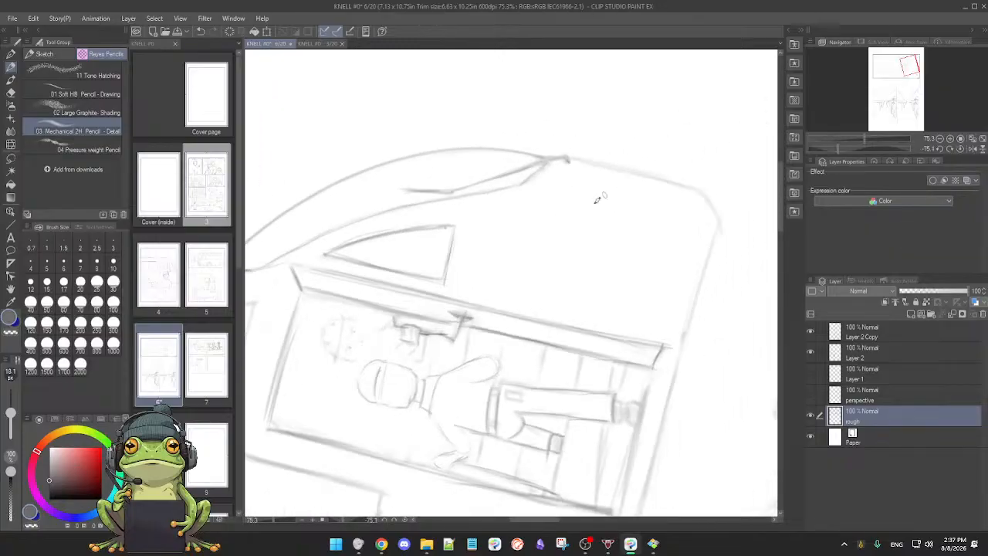
mouse_move(559, 289)
mouse_down()
mouse_move(510, 166)
mouse_move(459, 145)
mouse_move(536, 75)
mouse_up()
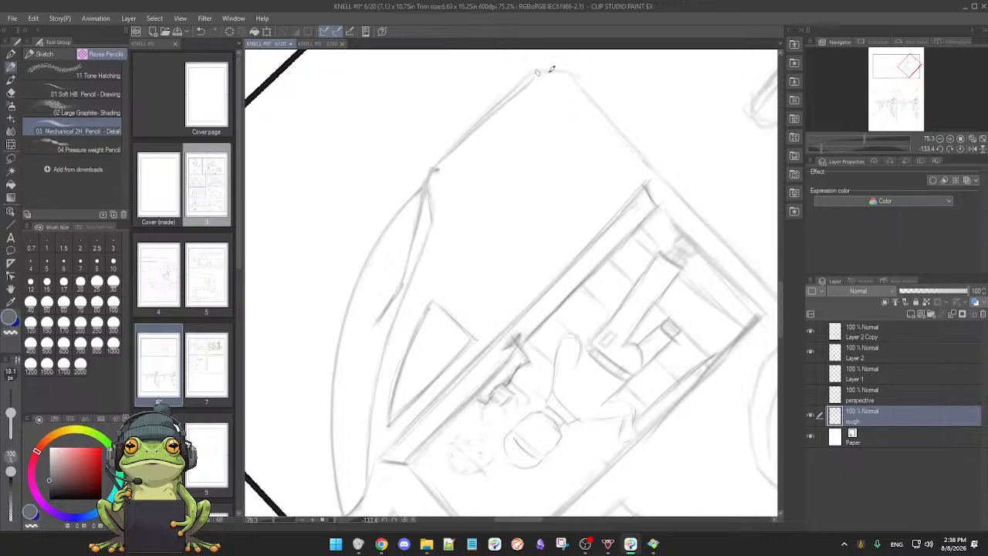
mouse_move(663, 241)
mouse_down()
mouse_move(651, 347)
mouse_move(502, 408)
mouse_move(474, 378)
mouse_move(549, 270)
mouse_up()
drag(422, 410, 609, 356)
drag(412, 419, 725, 325)
key(ctrl+z)
drag(421, 413, 737, 326)
drag(524, 372, 591, 349)
Step: Retrace both sides of the front wheel arch in the top panel
drag(463, 321, 471, 386)
mouse_move(291, 340)
mouse_down()
mouse_move(337, 296)
mouse_move(422, 283)
mouse_move(457, 324)
mouse_move(474, 389)
mouse_up()
key(ctrl+z)
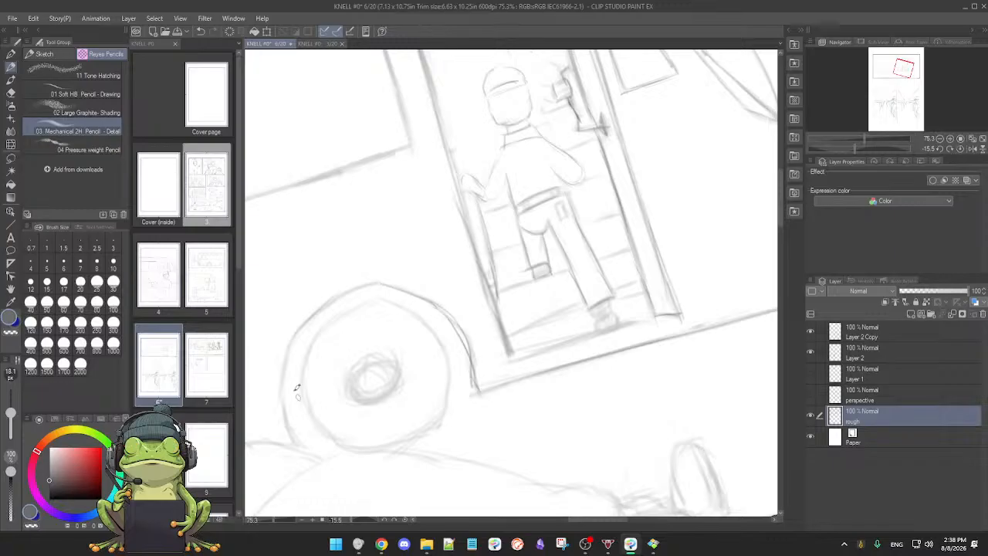
drag(282, 378, 296, 445)
Step: Retrace the front tyre's round outline and clean up the scribbled hub into a single ring
mouse_move(309, 371)
mouse_down()
mouse_move(311, 404)
mouse_move(342, 441)
mouse_move(454, 389)
mouse_up()
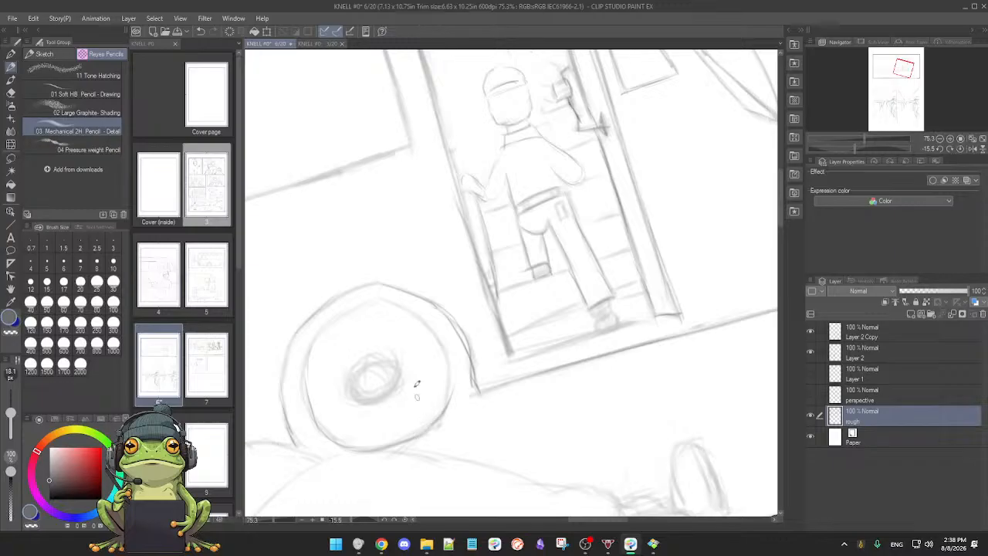
mouse_move(383, 299)
mouse_down()
mouse_move(450, 355)
mouse_move(454, 385)
mouse_up()
mouse_move(361, 358)
mouse_down()
mouse_move(393, 364)
mouse_move(397, 378)
mouse_up()
key(e)
key(p)
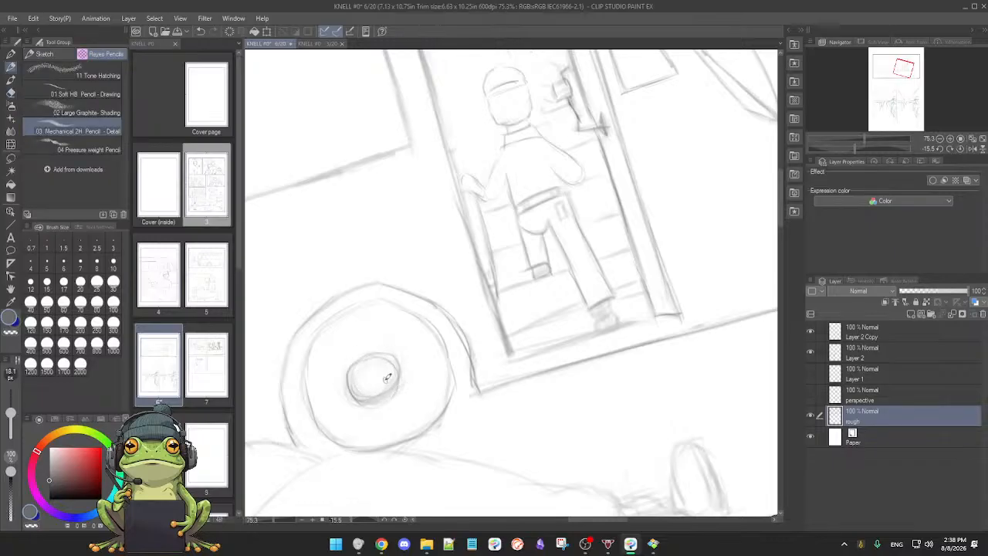
Step: Reset the canvas rotation and strengthen the driver's hand, the door lever and the step edges inside the bus doorway
key(ctrl+at)
drag(499, 401, 493, 401)
drag(526, 390, 480, 422)
drag(624, 220, 556, 355)
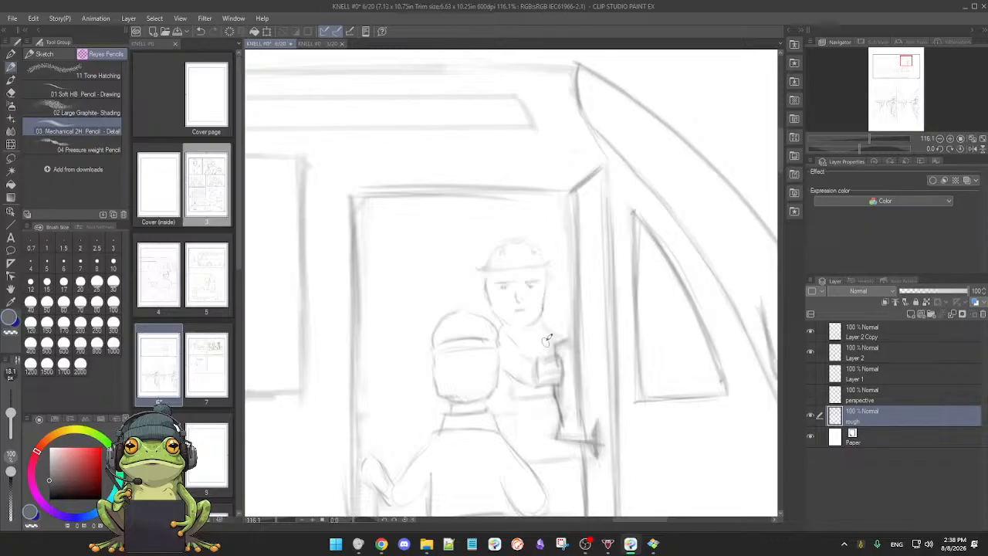
drag(537, 368, 557, 359)
mouse_move(554, 461)
mouse_down()
mouse_move(563, 437)
mouse_move(585, 437)
mouse_up()
drag(569, 492, 592, 409)
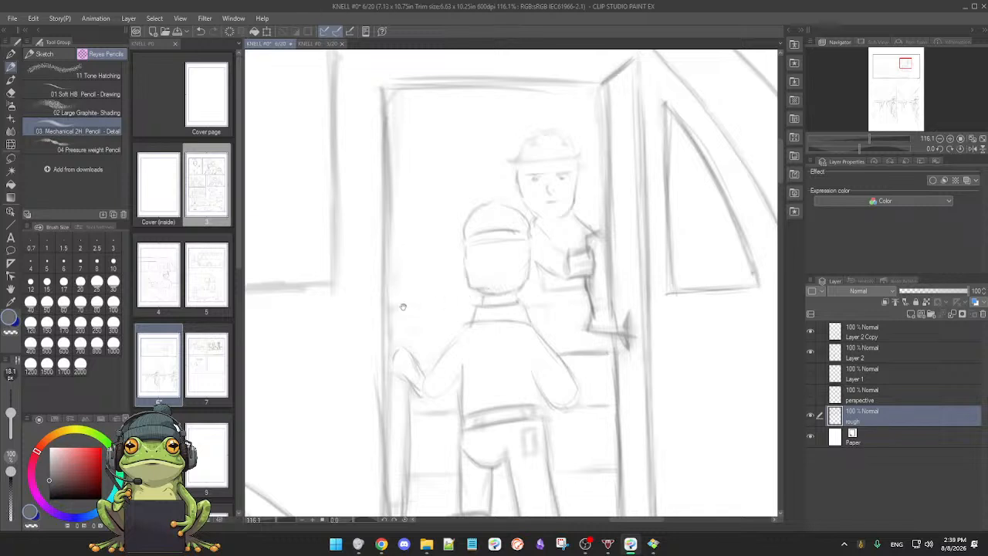
Step: Draw the outline of a seat back inside the bus doorway, behind the boarding figure
scroll(438, 290, up, 1)
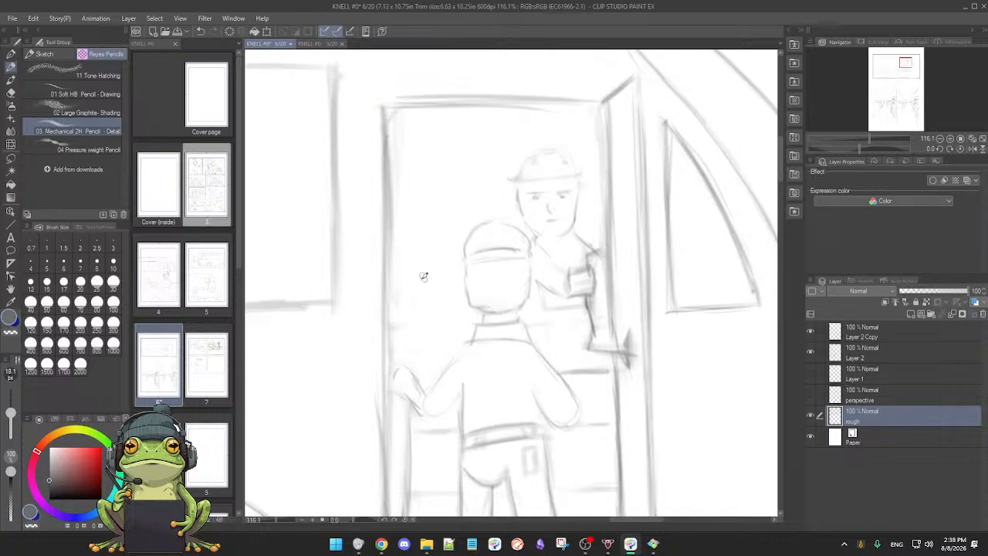
mouse_move(390, 224)
mouse_down()
mouse_move(433, 236)
mouse_move(434, 319)
mouse_move(465, 315)
mouse_up()
mouse_move(429, 235)
mouse_down()
mouse_move(436, 316)
mouse_move(461, 315)
mouse_move(430, 309)
mouse_up()
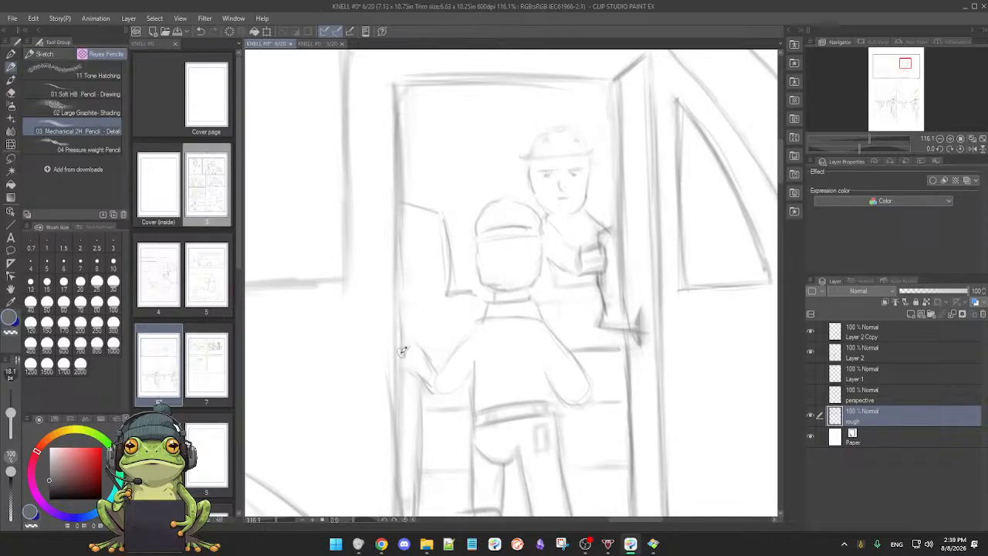
scroll(473, 344, down, 6)
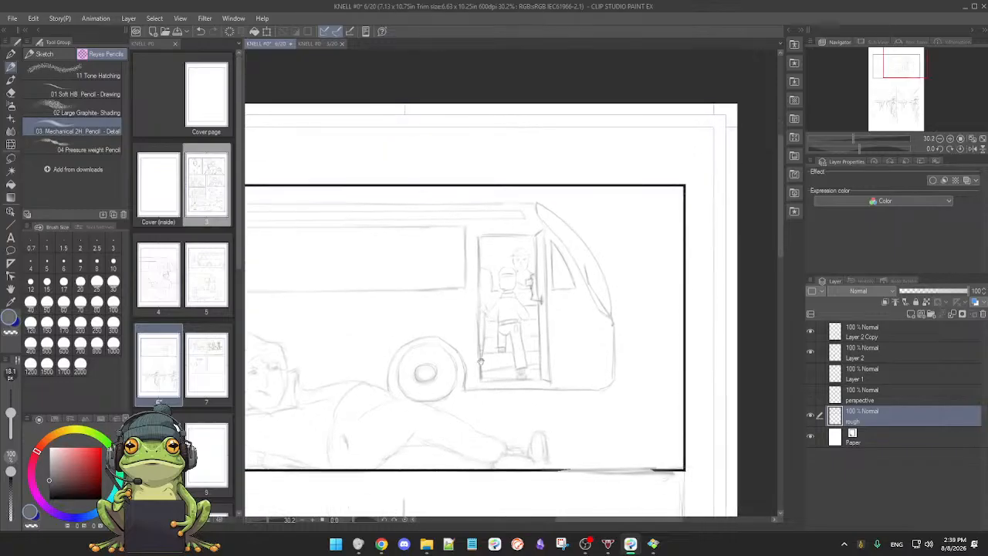
Step: Retrace the top of the reclining woman's hair, from the back of her head to her forehead
drag(362, 381, 619, 332)
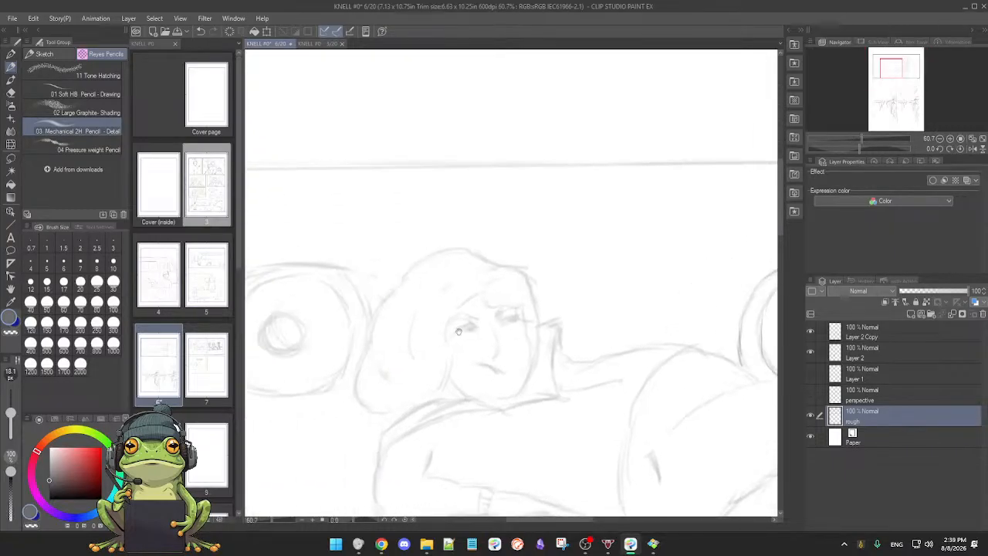
mouse_move(371, 327)
mouse_down()
mouse_move(384, 296)
mouse_move(466, 250)
mouse_up()
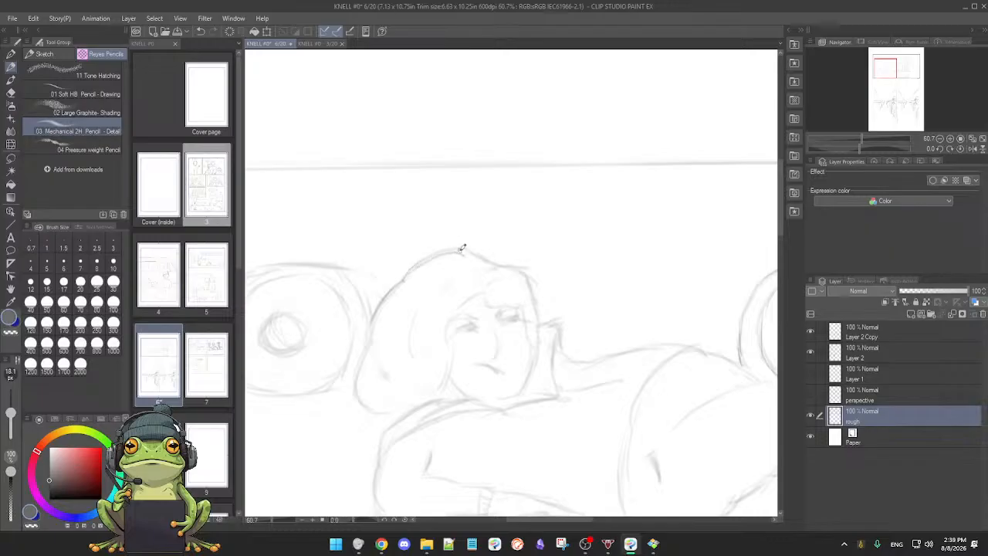
key(ctrl+z)
mouse_move(399, 282)
mouse_down()
mouse_move(481, 254)
mouse_move(473, 246)
mouse_move(522, 271)
mouse_move(529, 266)
mouse_move(543, 304)
mouse_move(543, 291)
mouse_move(540, 328)
mouse_up()
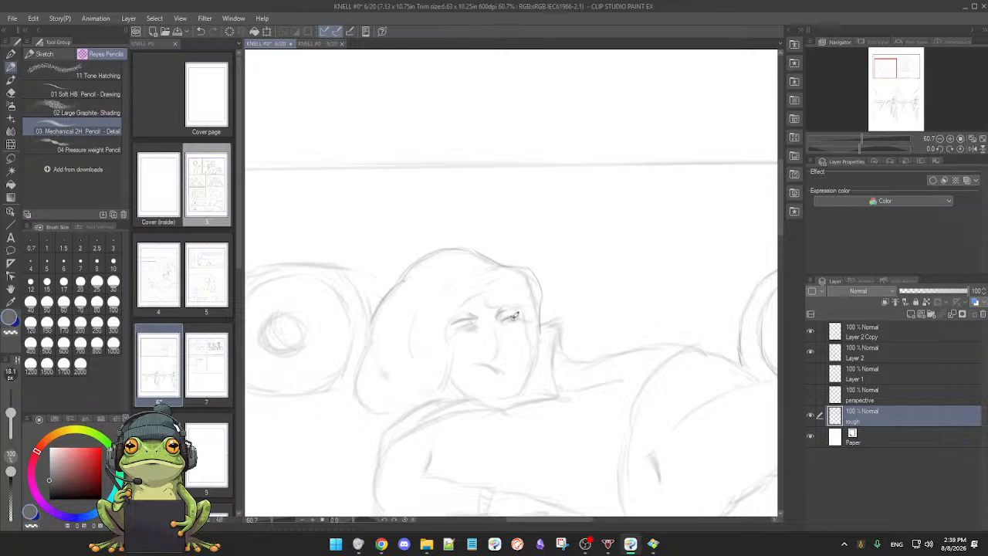
Step: Darken the reclining woman's eye and nose, and clean the faint marks around her mouth
mouse_move(472, 329)
mouse_down()
mouse_move(457, 330)
mouse_move(474, 328)
mouse_up()
drag(494, 325, 500, 363)
drag(495, 328, 498, 360)
key(e)
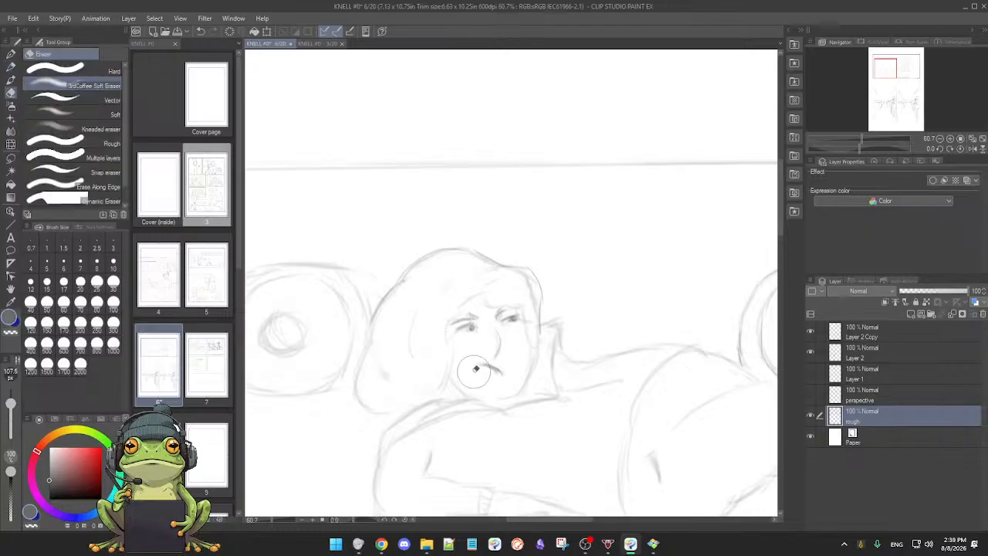
key(p)
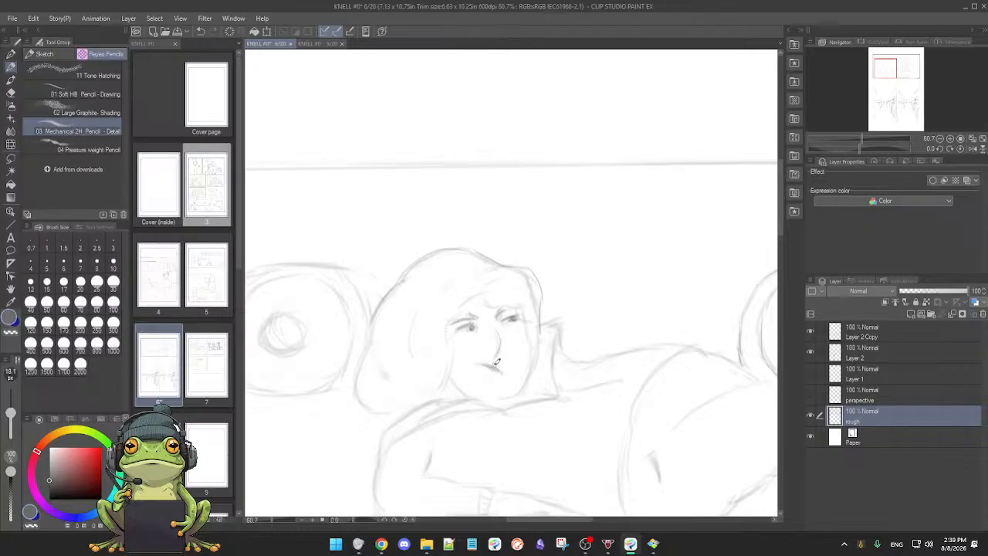
Step: Reduce the eraser size to 50.7 px and clean stray lines where the woman's hair meets her face
key(e)
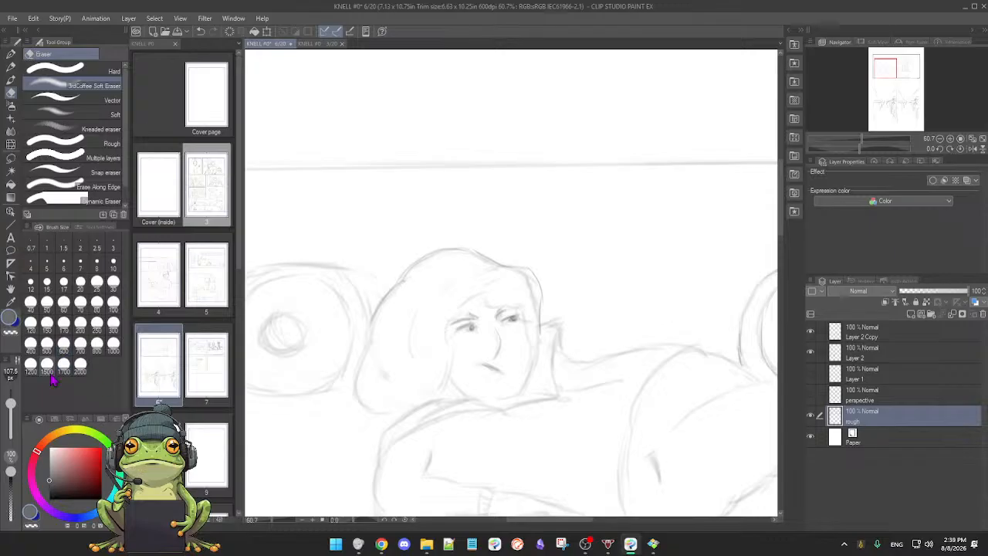
drag(11, 403, 10, 405)
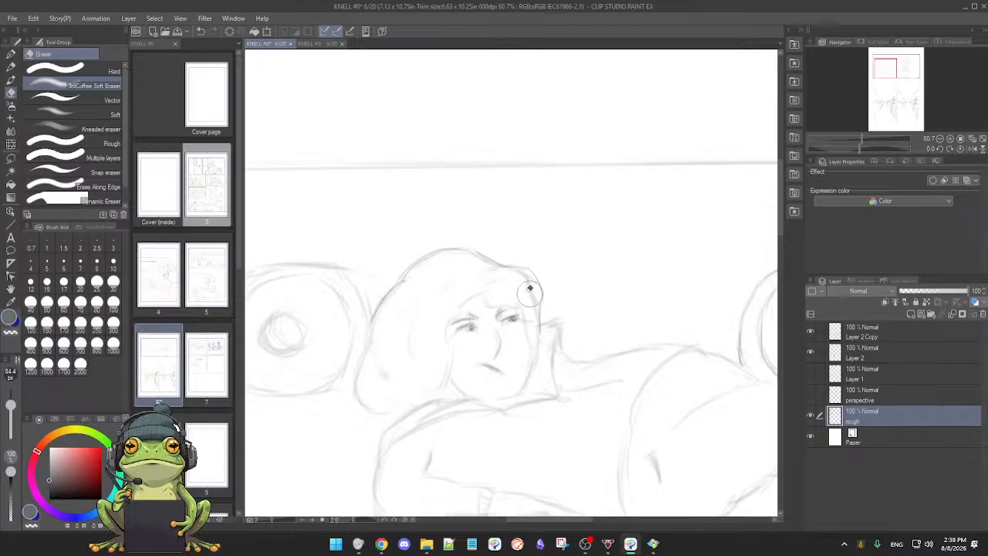
drag(11, 405, 11, 412)
key(p)
Step: Retrace the lower edge of the woman's hair, the side of her face and the upright collar shape beside it
mouse_move(353, 355)
mouse_down()
mouse_move(375, 412)
mouse_move(405, 416)
mouse_up()
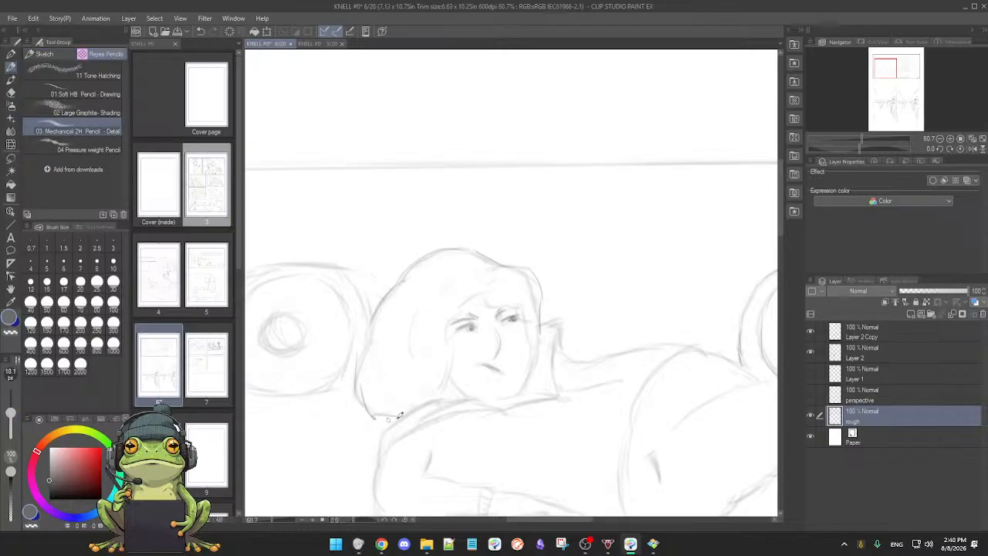
drag(451, 339, 455, 370)
mouse_move(533, 347)
mouse_down()
mouse_move(491, 393)
mouse_move(563, 401)
mouse_up()
drag(542, 324, 556, 399)
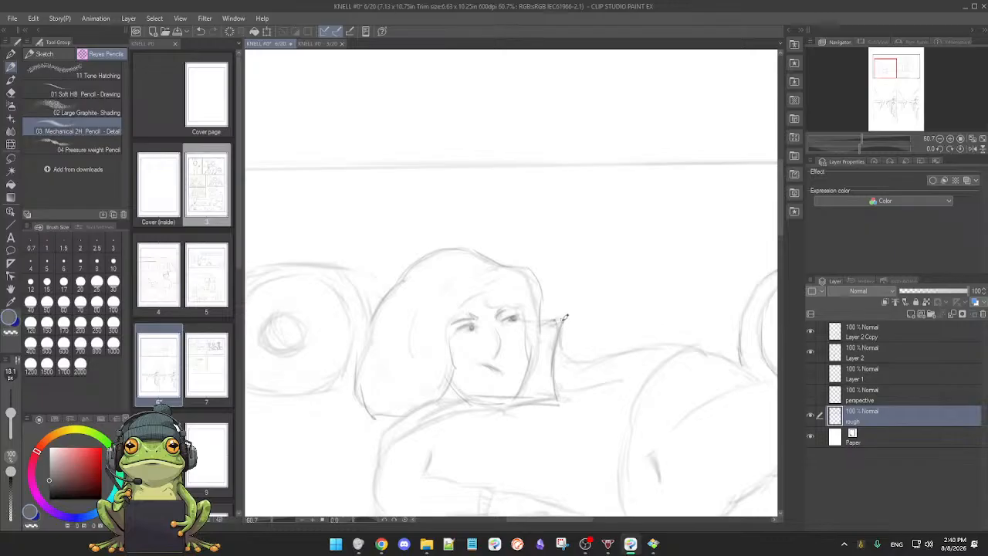
Step: Erase the overlapping lines below the woman's chin and retrace her near shoulder and upper arm
key(e)
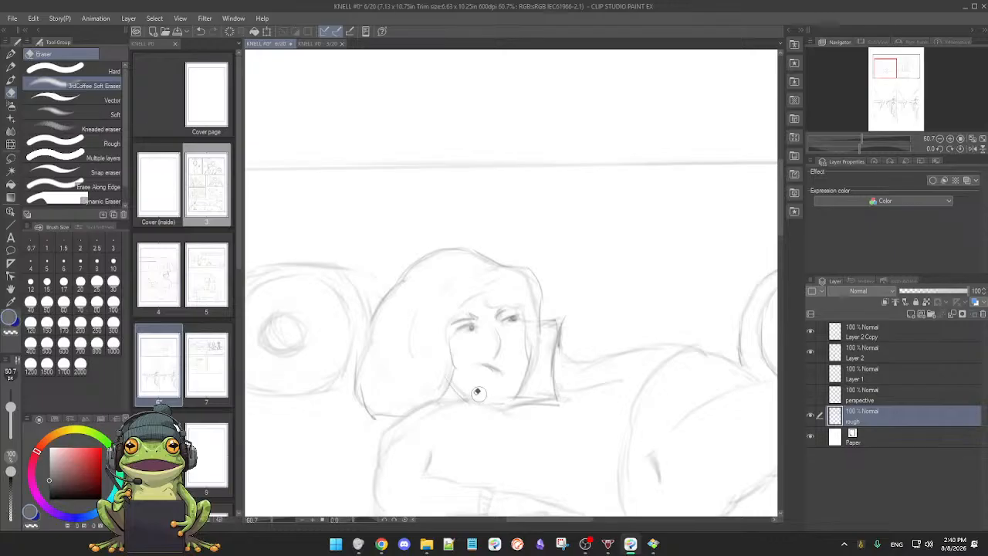
key(p)
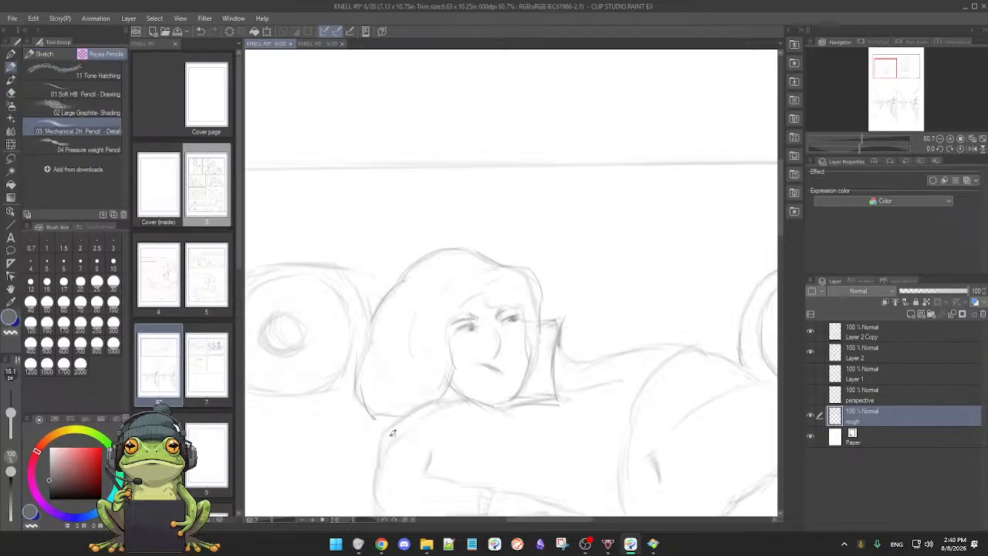
drag(411, 415, 461, 400)
drag(377, 487, 382, 445)
key(e)
key(p)
Step: Retrace the reclining woman's hip curve and the upper contours of her thighs
drag(468, 443, 391, 385)
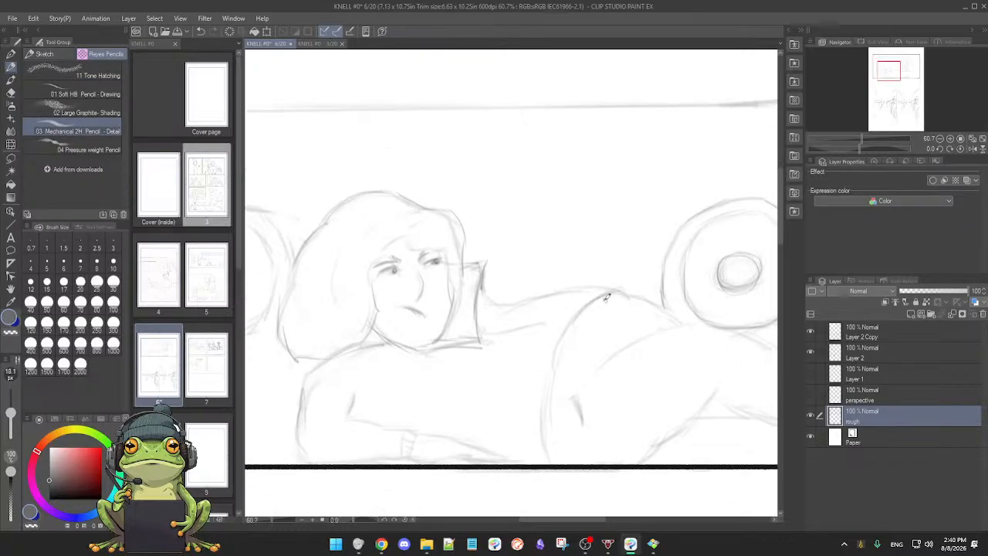
mouse_move(569, 334)
mouse_down()
mouse_move(542, 374)
mouse_move(542, 444)
mouse_up()
mouse_move(614, 352)
mouse_down()
mouse_move(655, 336)
mouse_move(605, 359)
mouse_move(683, 326)
mouse_up()
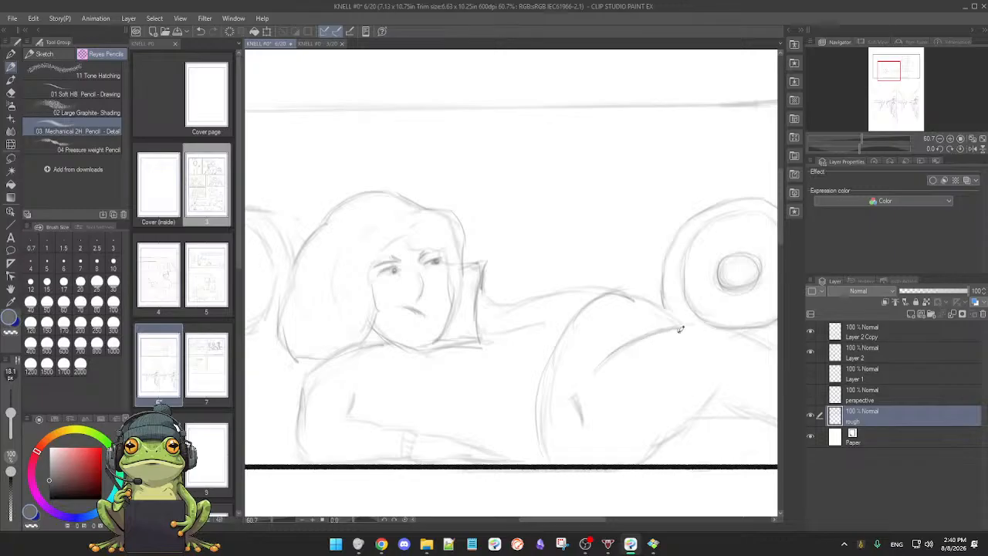
drag(676, 374, 650, 386)
drag(598, 304, 663, 332)
Step: Retrace the woman's outstretched leg from the knee to the trouser hem, cleaning up the underside behind the knee
mouse_move(696, 400)
mouse_down()
mouse_move(658, 401)
mouse_move(559, 398)
mouse_up()
drag(607, 349, 709, 409)
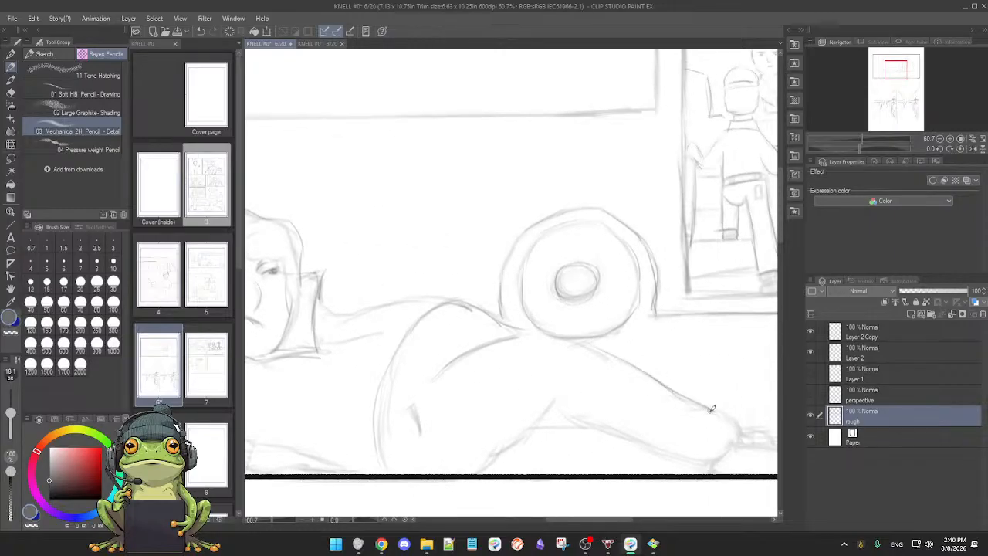
mouse_move(454, 464)
mouse_down()
mouse_move(488, 464)
mouse_move(545, 421)
mouse_move(537, 426)
mouse_move(578, 415)
mouse_move(682, 448)
mouse_move(735, 440)
mouse_move(669, 407)
mouse_move(669, 381)
mouse_up()
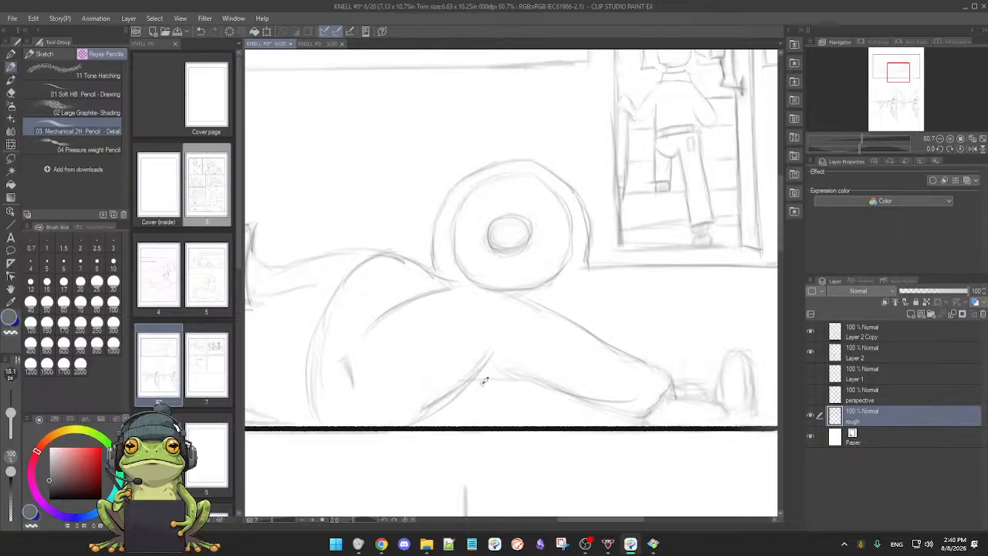
key(e)
mouse_move(456, 379)
mouse_down()
mouse_move(435, 393)
mouse_move(481, 355)
mouse_up()
key(p)
drag(536, 380, 480, 378)
Step: Draw the woman's ankle lines and the outlines of both feet at the end of her legs
mouse_move(673, 386)
mouse_down()
mouse_move(717, 395)
mouse_move(720, 383)
mouse_move(723, 396)
mouse_up()
key(e)
key(p)
drag(750, 352, 763, 403)
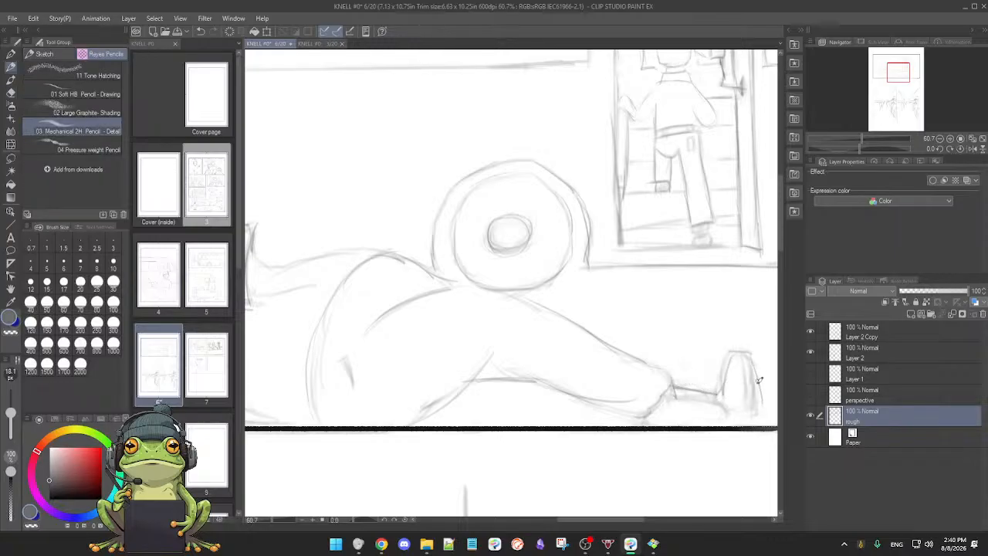
mouse_move(673, 395)
mouse_down()
mouse_move(729, 403)
mouse_move(733, 421)
mouse_up()
mouse_move(642, 421)
mouse_down()
mouse_move(702, 423)
mouse_move(669, 392)
mouse_move(744, 411)
mouse_move(744, 420)
mouse_move(712, 415)
mouse_move(736, 372)
mouse_move(726, 356)
mouse_move(730, 408)
mouse_up()
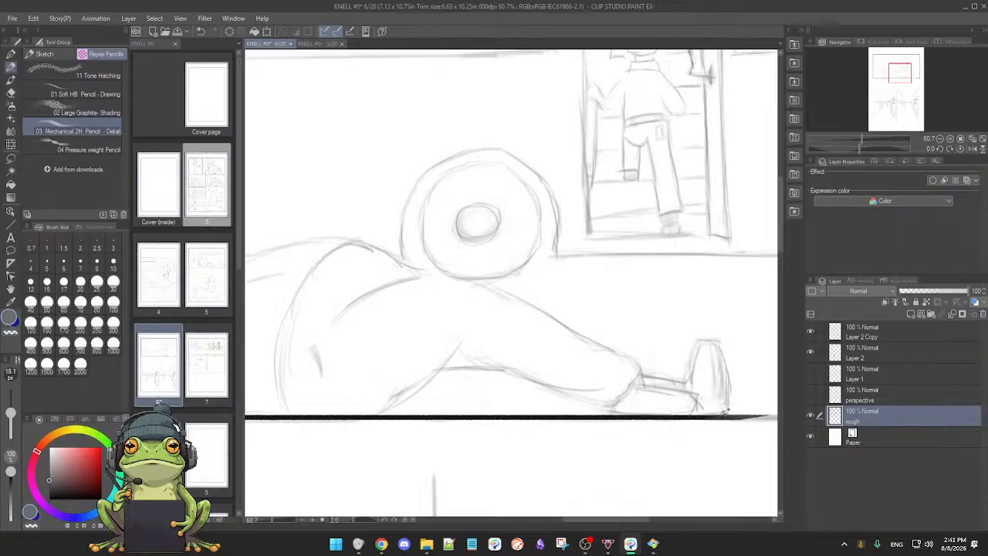
Step: Soften the rough lines on the woman's upright foot and check the whole top panel
scroll(717, 415, down, 2)
key(e)
mouse_move(715, 371)
mouse_down()
mouse_move(716, 399)
mouse_move(710, 374)
mouse_move(705, 391)
mouse_move(664, 387)
mouse_move(689, 392)
mouse_up()
key(p)
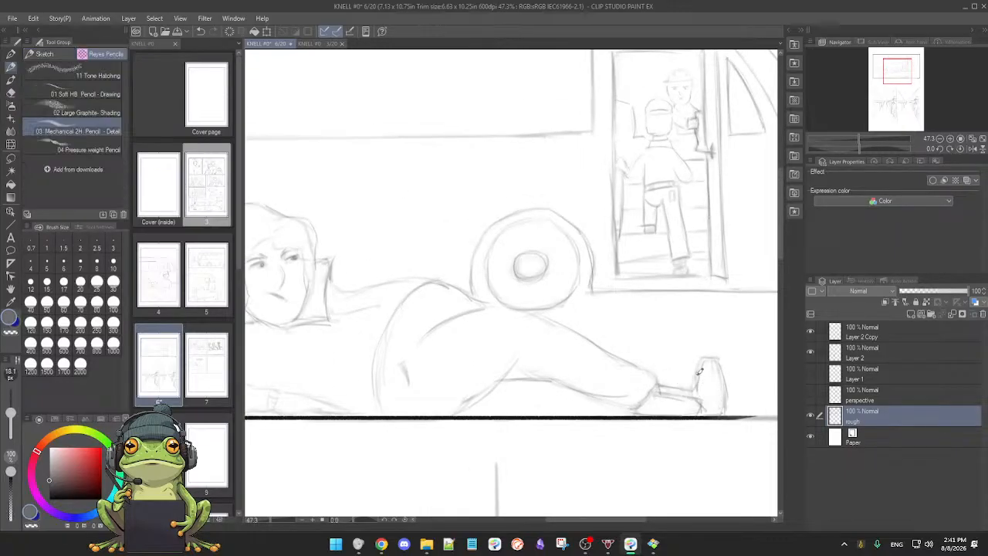
scroll(677, 394, down, 2)
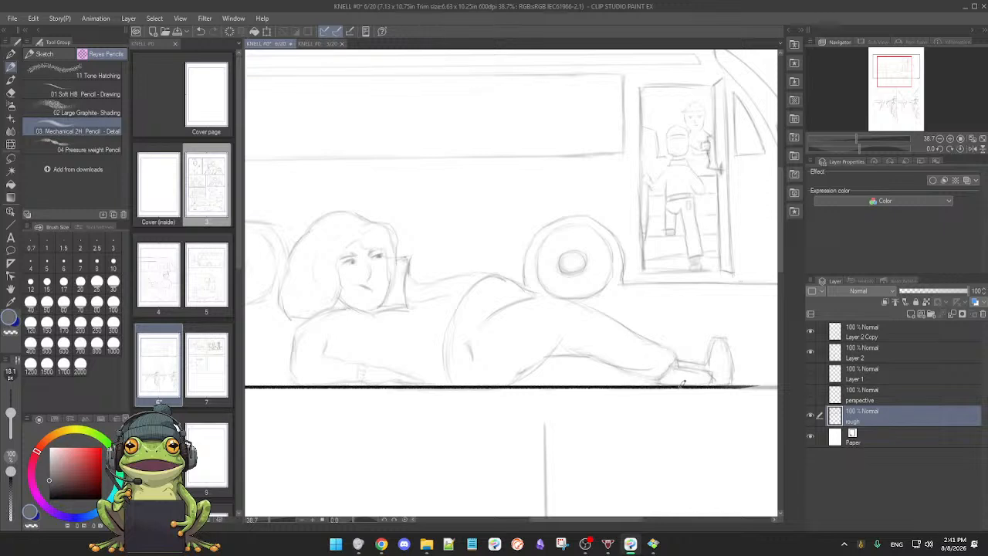
scroll(662, 366, down, 3)
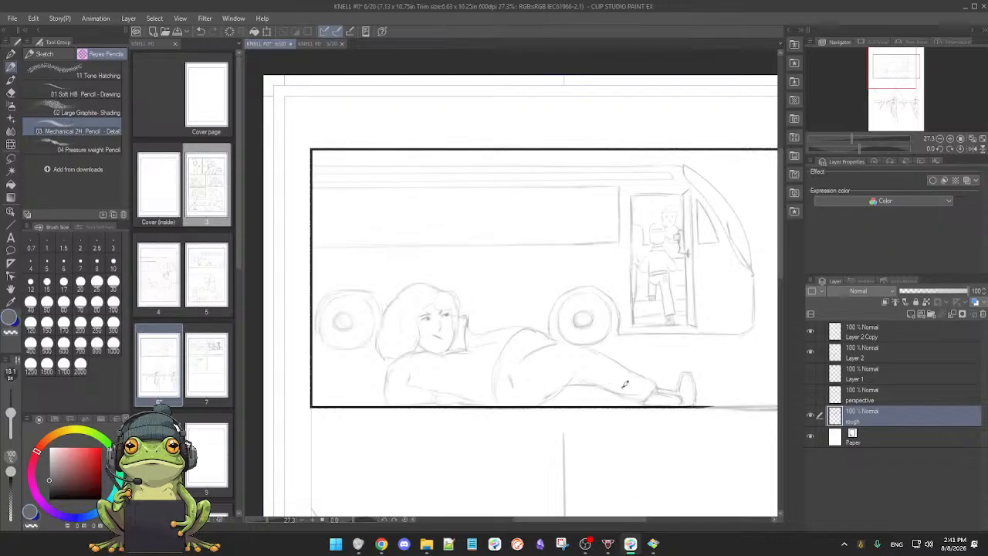
Step: Rework the hat and head outline of the driver standing inside the bus doorway
scroll(623, 382, up, 7)
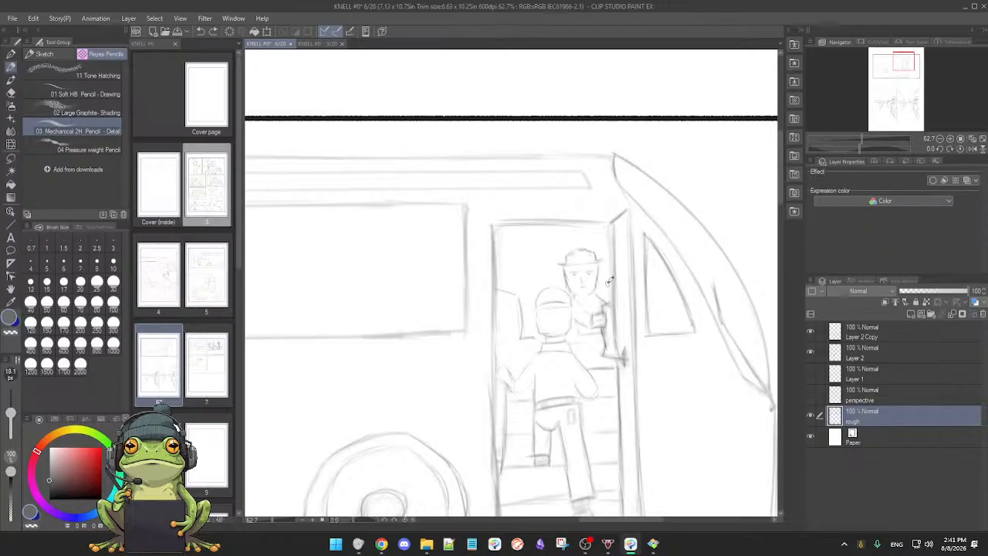
scroll(608, 282, up, 3)
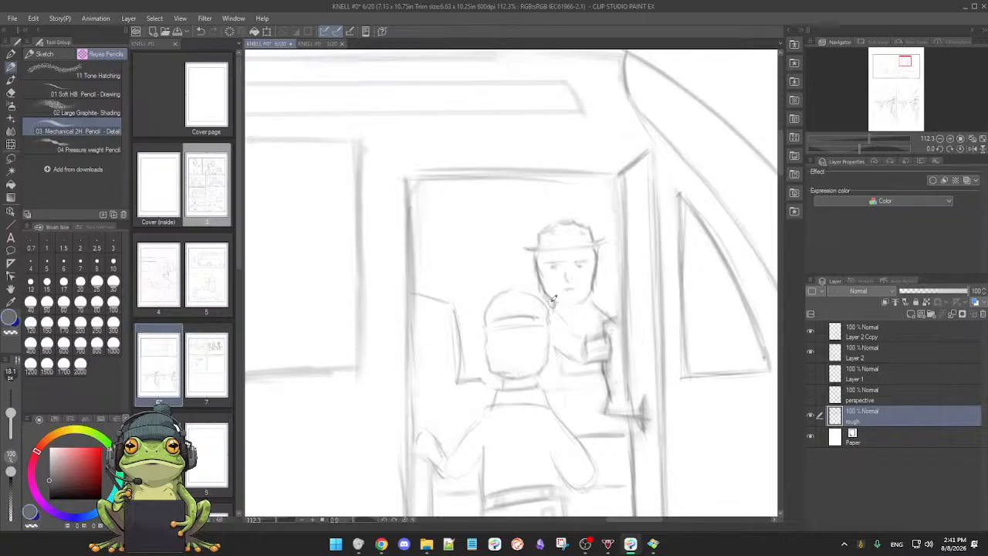
scroll(574, 312, down, 3)
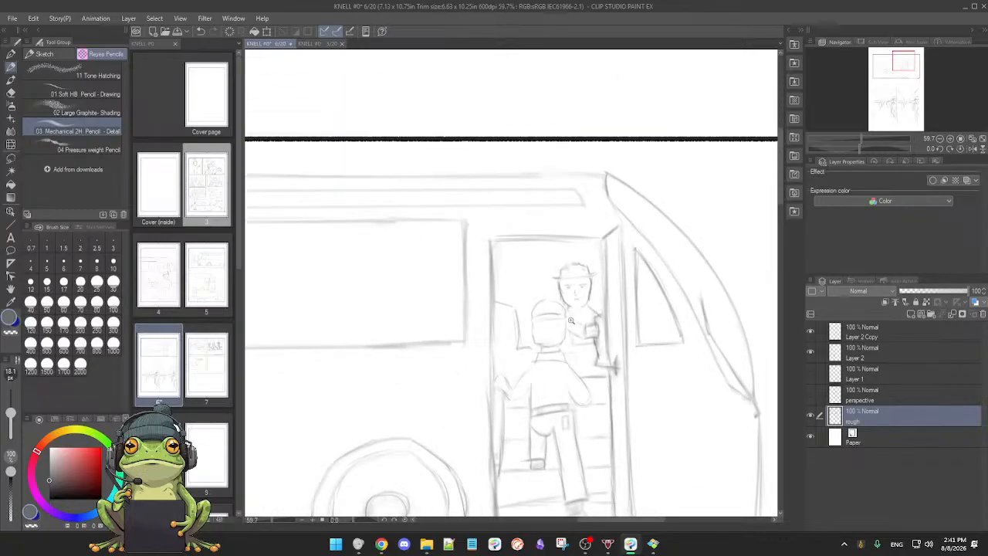
scroll(544, 320, down, 2)
scroll(524, 337, down, 3)
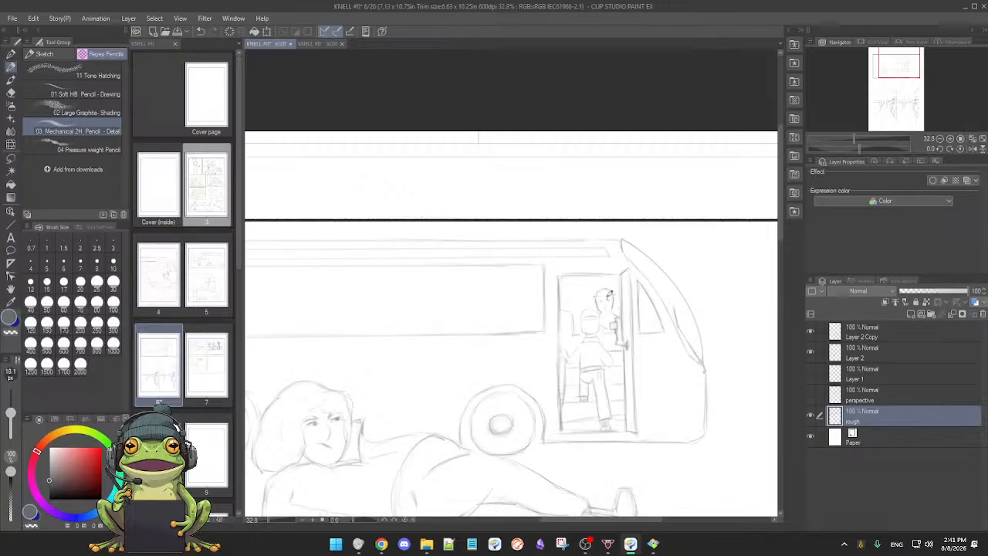
scroll(571, 359, down, 2)
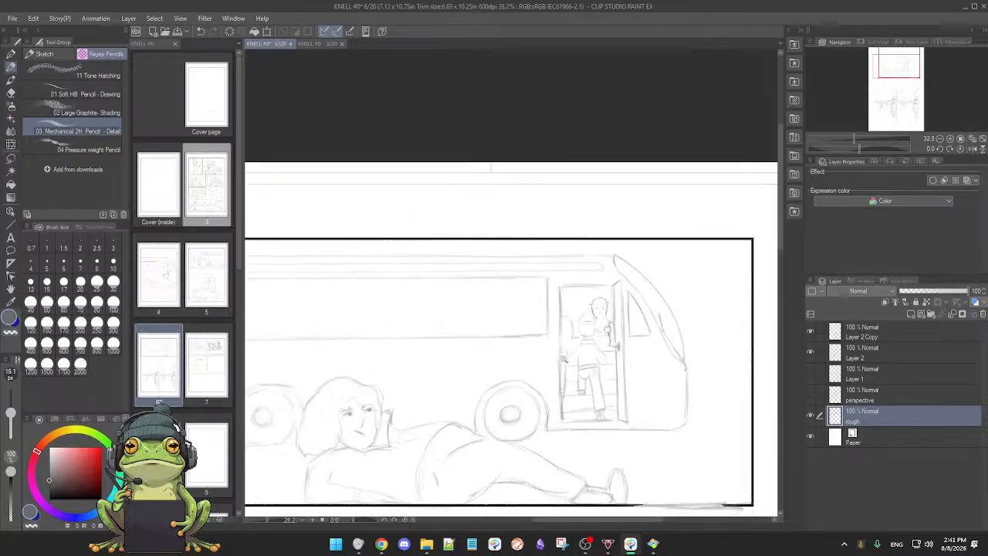
mouse_move(561, 362)
mouse_down()
mouse_move(569, 345)
mouse_move(576, 354)
mouse_up()
drag(560, 396, 547, 319)
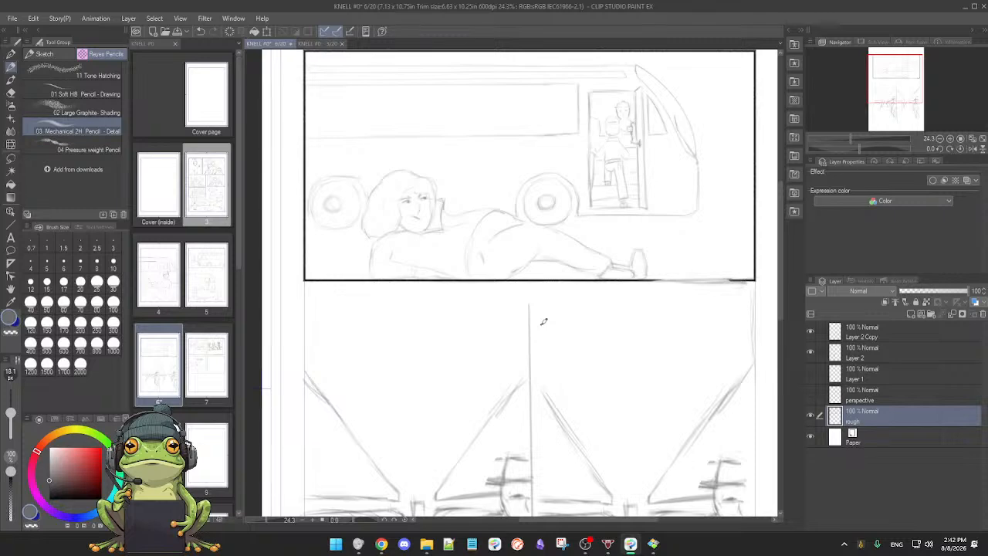
scroll(543, 321, up, 1)
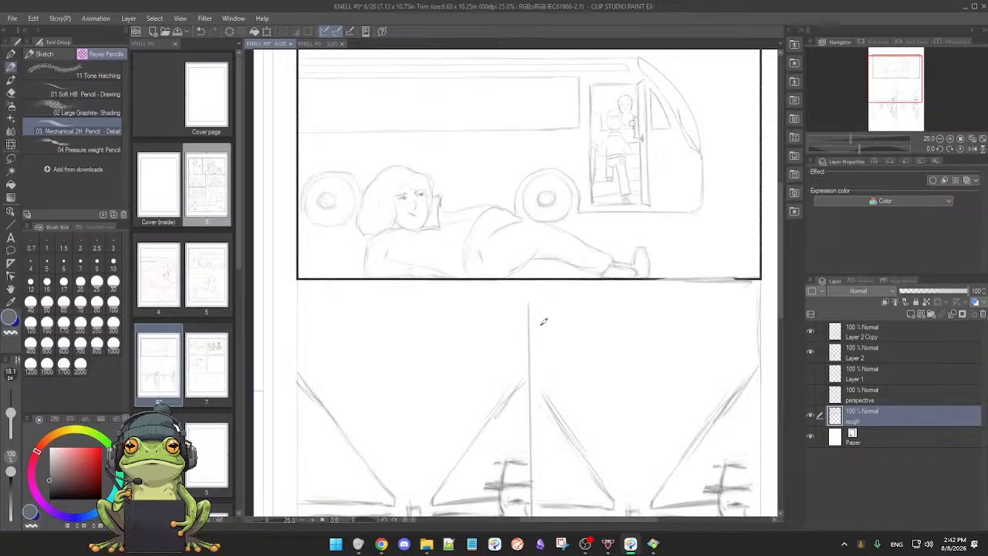
Step: Redraw the right end of the top panel's bottom border and erase the stray marks around it
scroll(558, 345, down, 2)
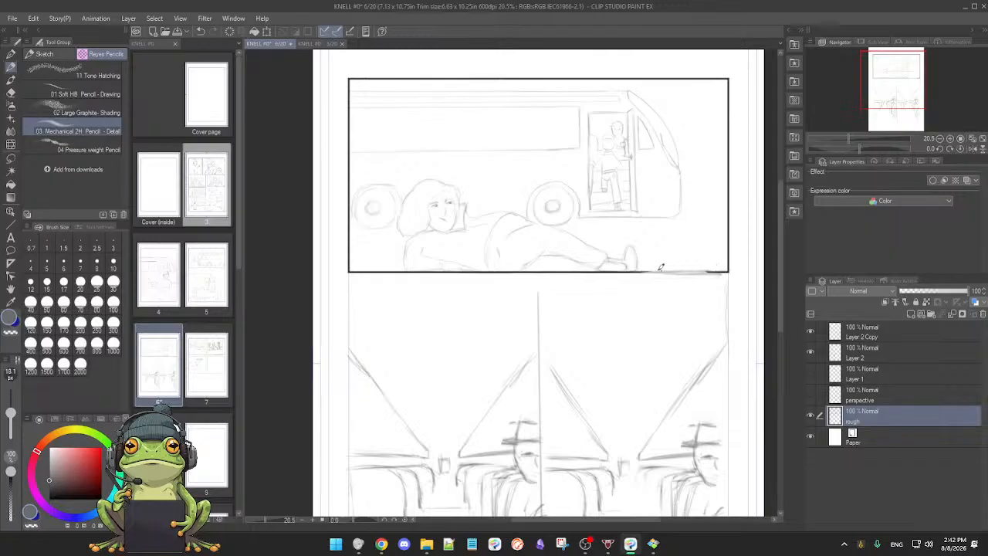
drag(663, 271, 723, 271)
key(e)
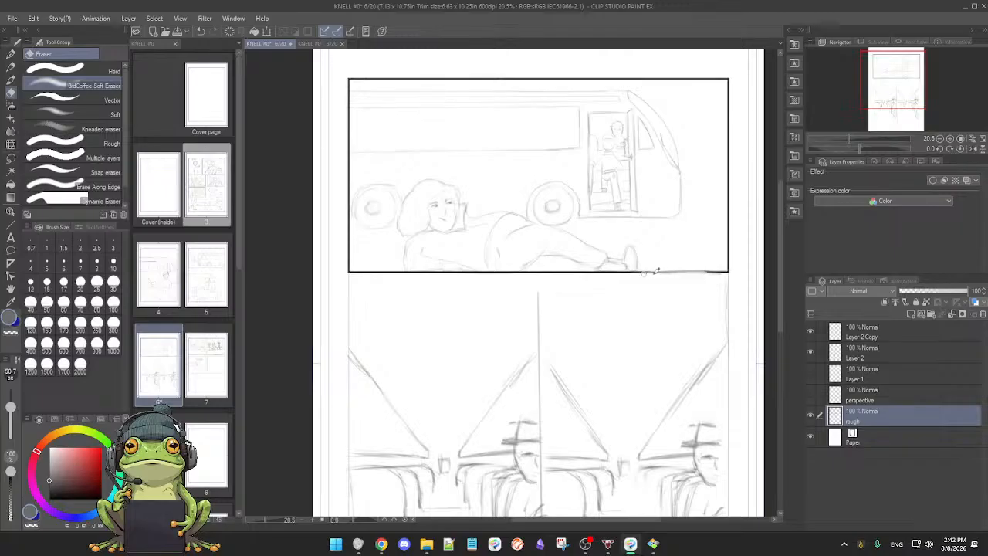
key(p)
Step: Examine the two bus interior panels and check what the rough, Layer 2 and Layer 2 Copy layers each contain
drag(664, 304, 631, 308)
scroll(631, 307, down, 2)
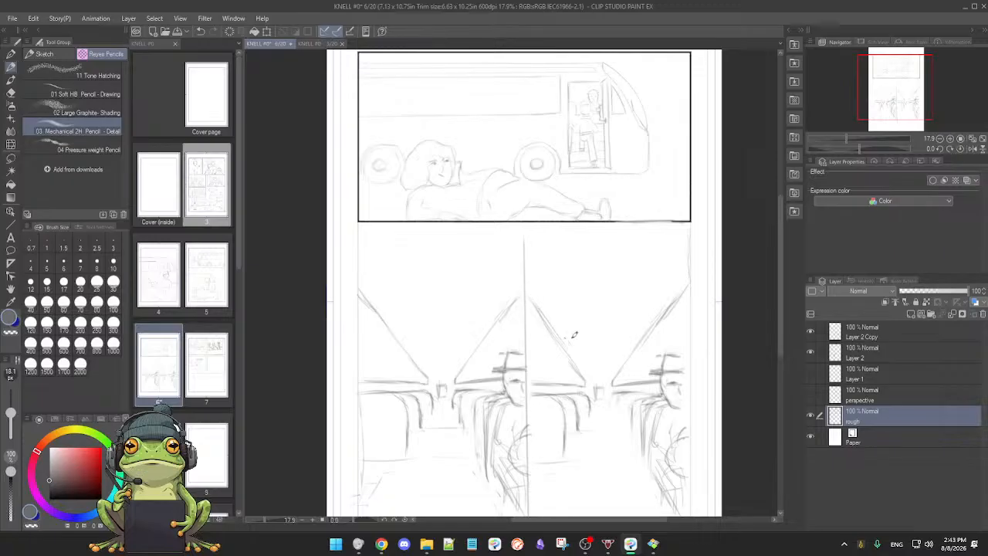
scroll(624, 337, down, 3)
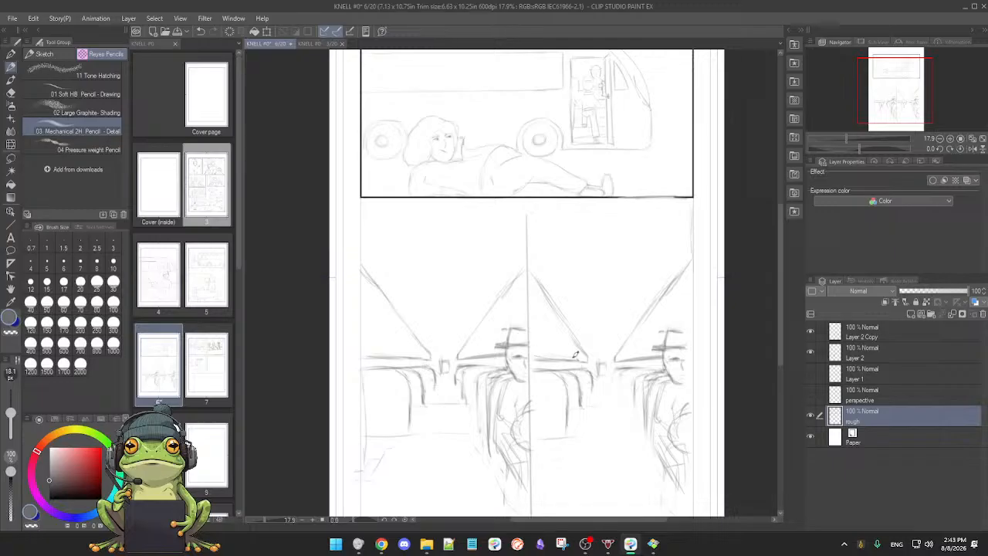
drag(556, 369, 559, 349)
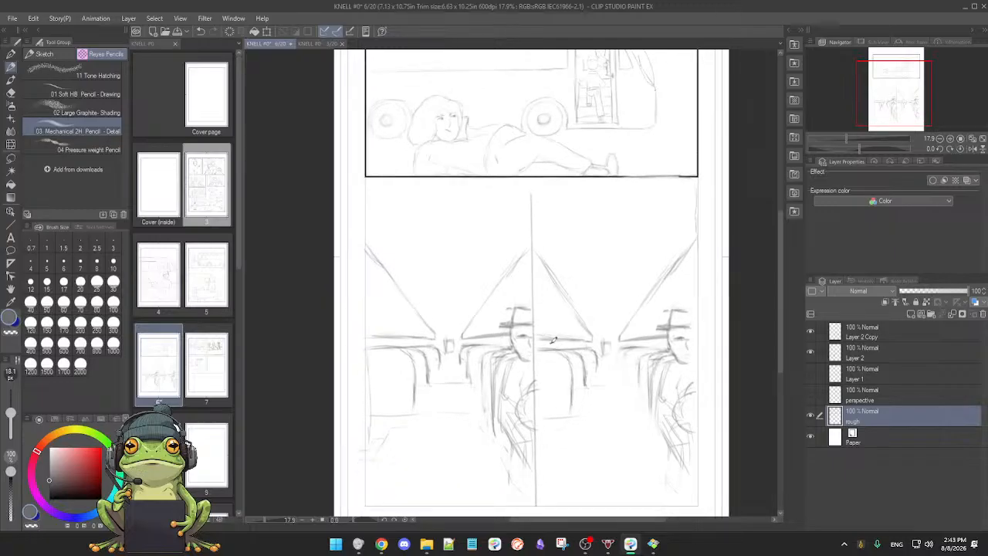
key(e)
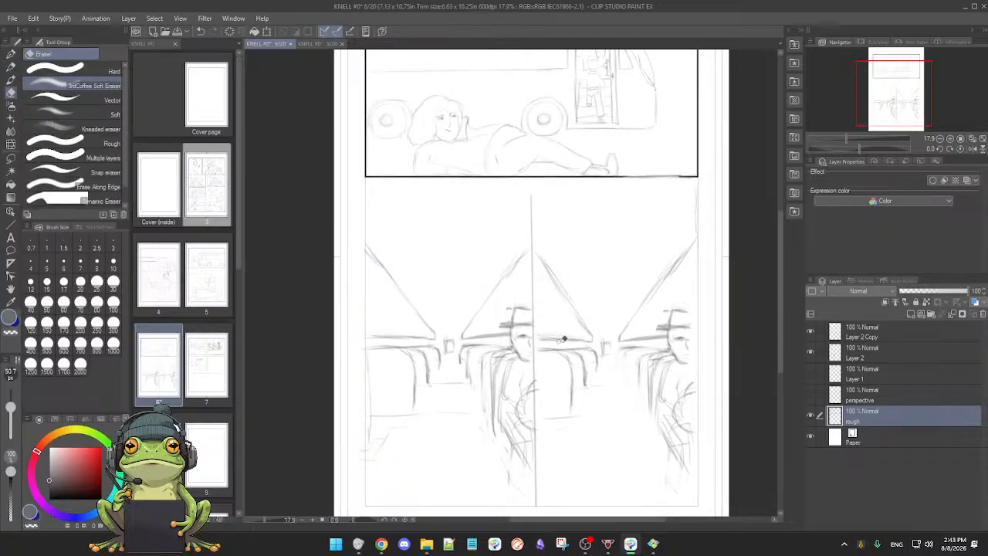
key(p)
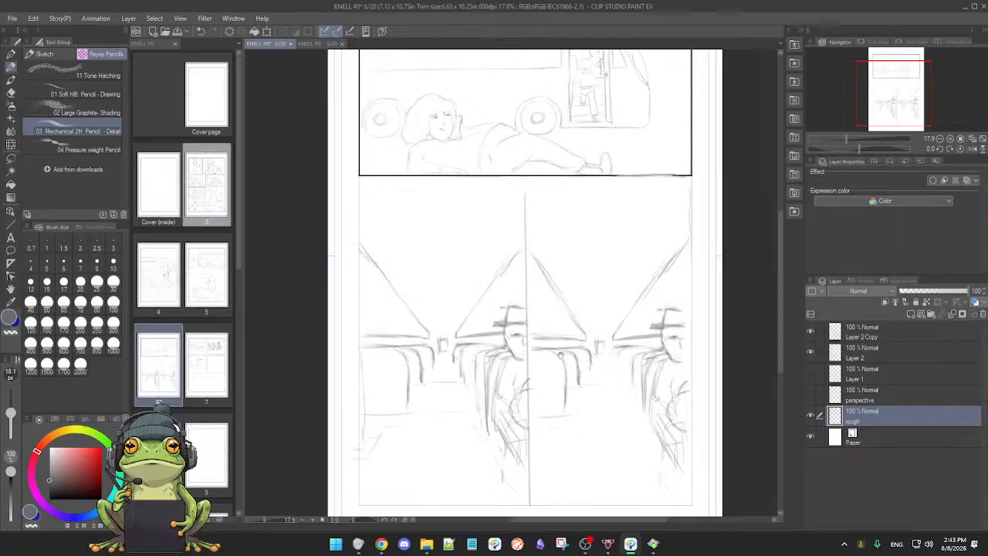
click(810, 415)
click(811, 415)
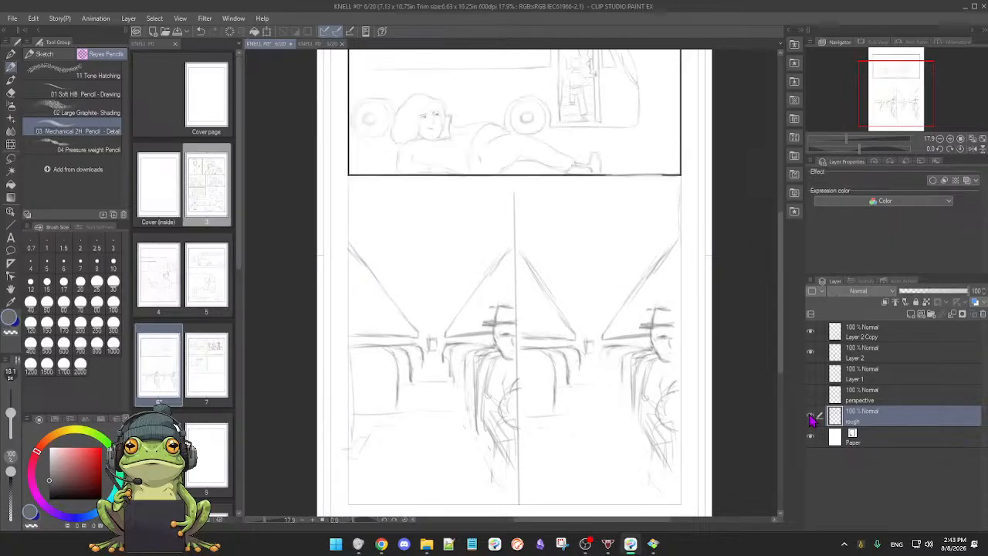
scroll(637, 397, down, 3)
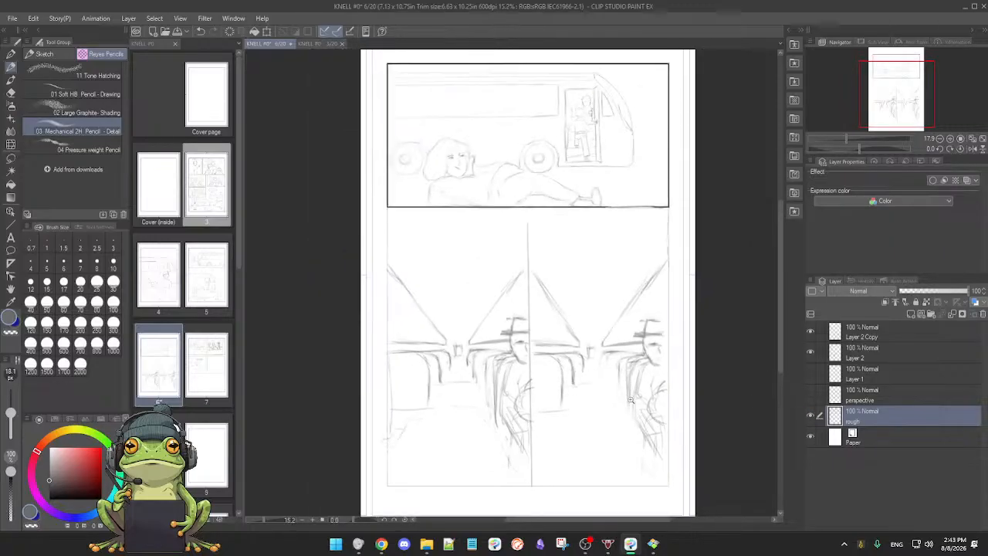
click(810, 331)
click(810, 331)
click(810, 352)
click(810, 351)
click(810, 332)
click(810, 332)
click(810, 351)
click(811, 352)
Step: Check the guides on the old perspective layer and delete that layer
click(811, 397)
click(811, 396)
click(811, 396)
click(811, 396)
click(811, 397)
click(811, 397)
click(811, 397)
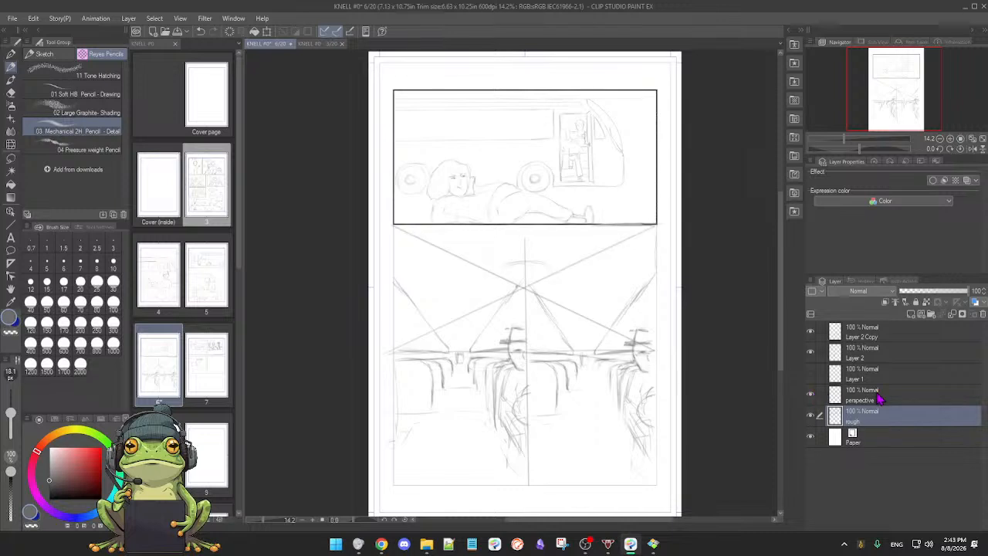
click(880, 398)
click(982, 315)
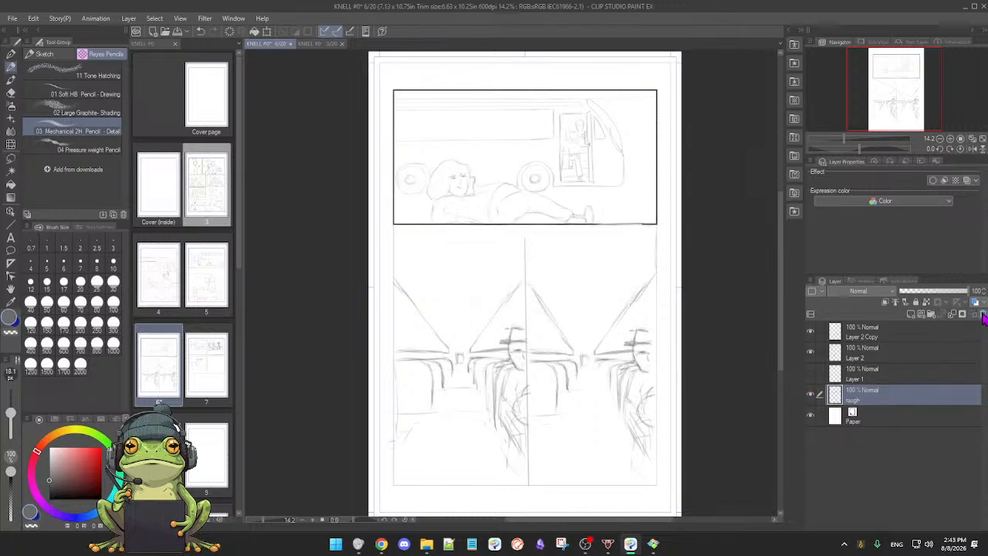
Step: Compare the two bus interior sketches with and without the crossing guide lines on Layer 1
click(811, 375)
click(810, 375)
click(810, 375)
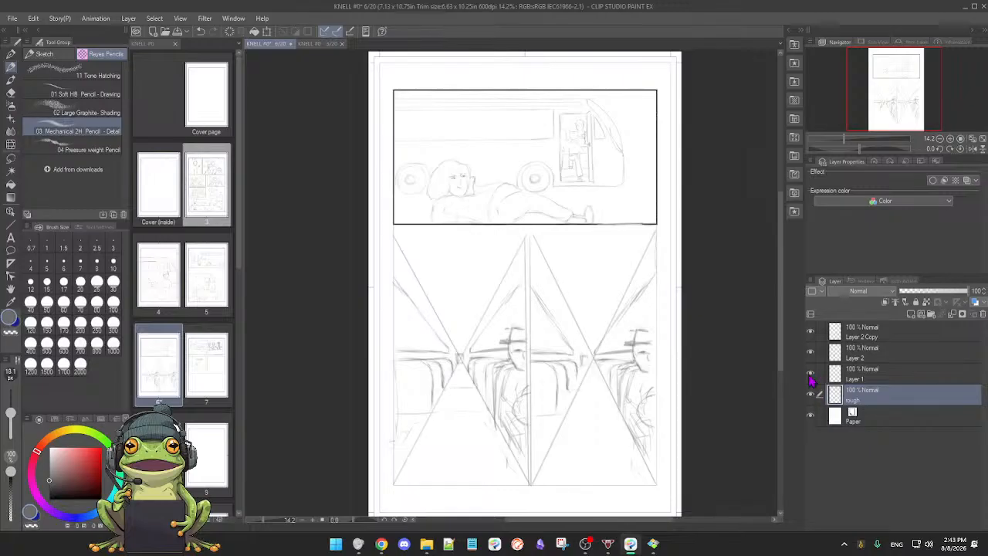
click(811, 375)
click(810, 375)
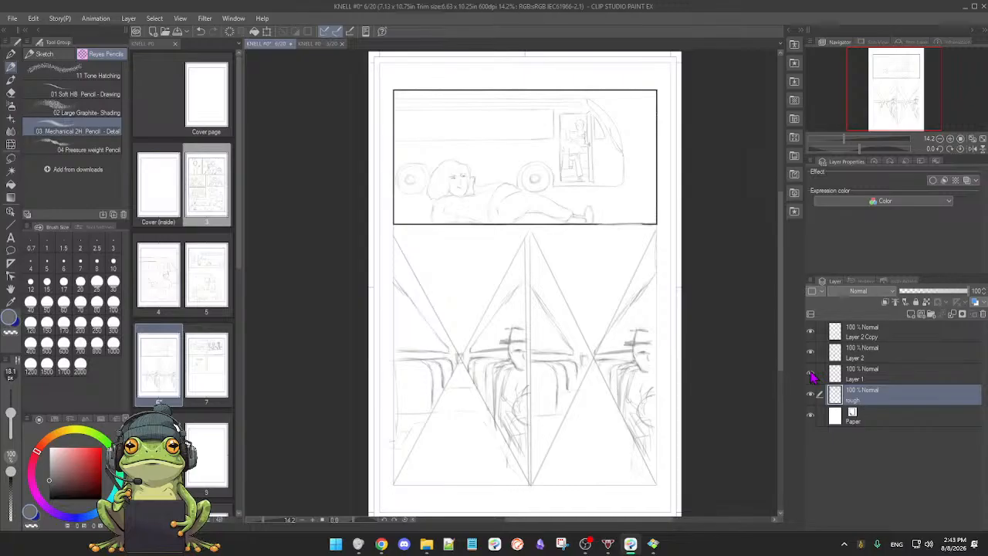
click(810, 375)
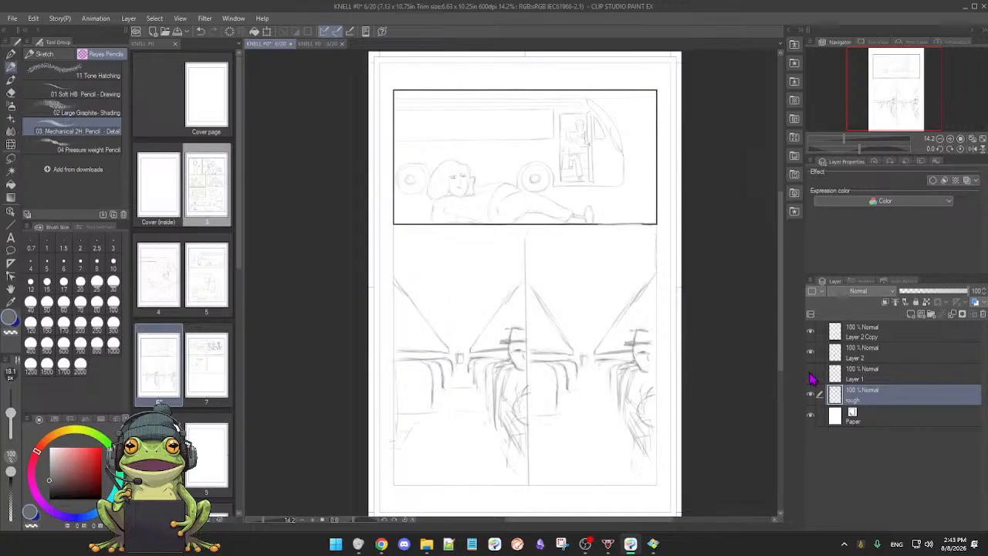
click(810, 375)
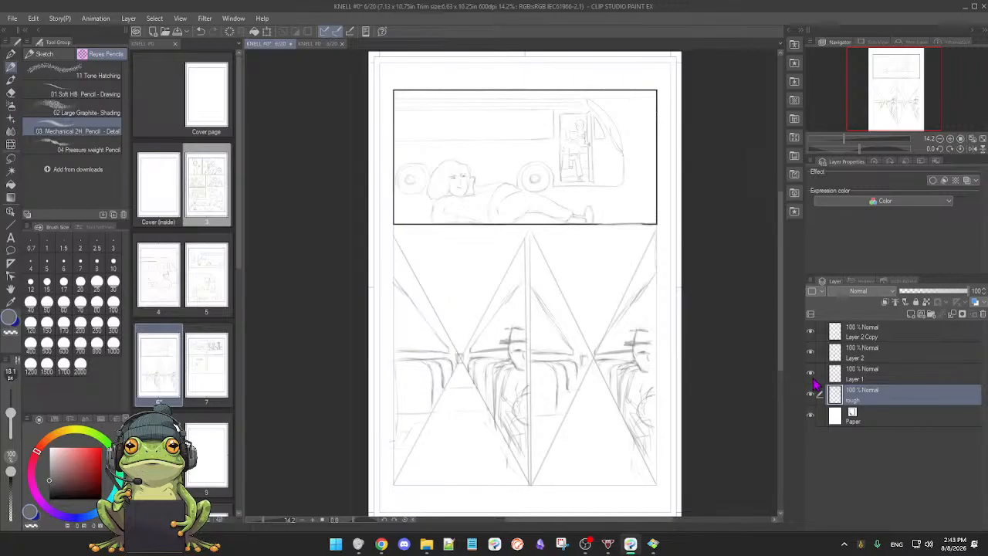
click(810, 375)
click(811, 375)
click(811, 375)
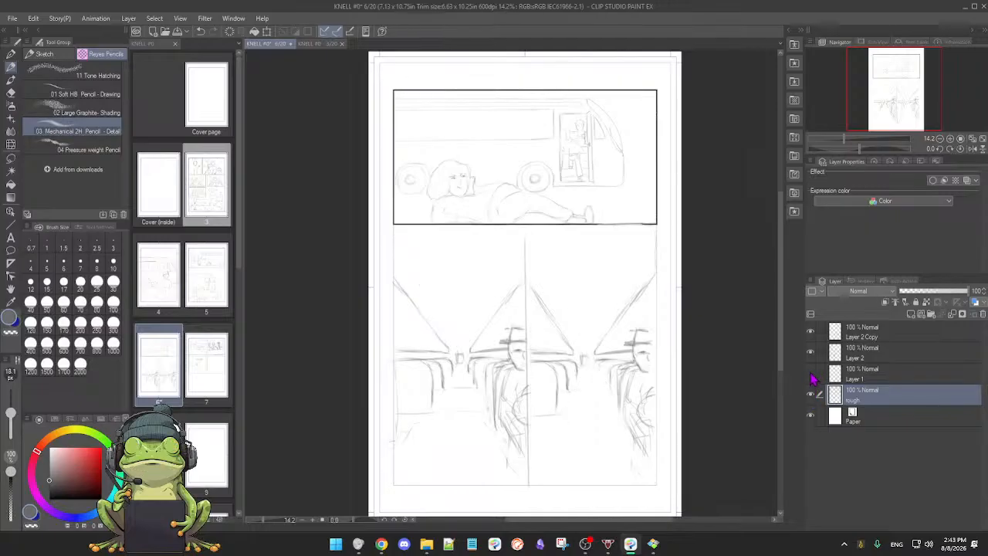
click(810, 375)
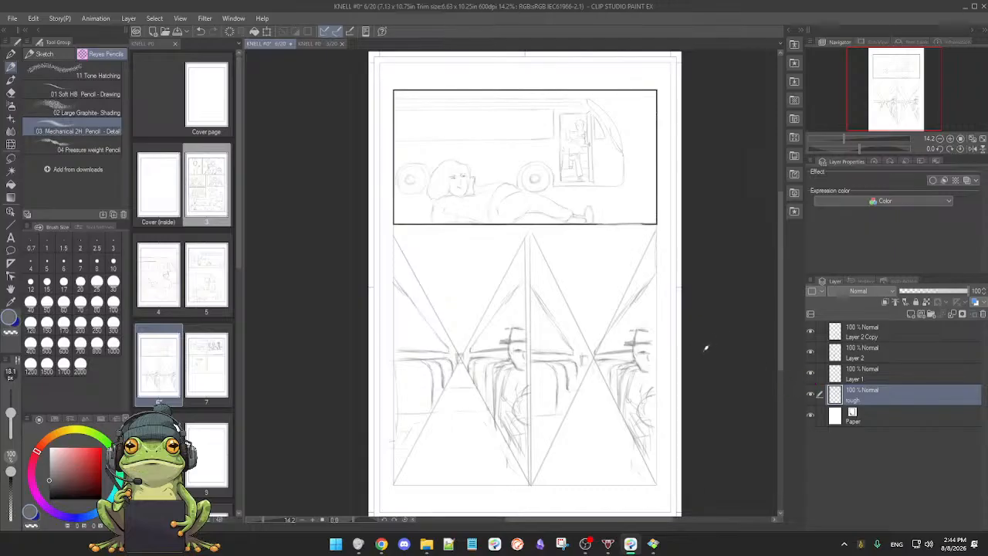
Step: Rename Layer 1, which holds the crossing guide lines of the two lower panels, as perspective
click(810, 395)
click(811, 395)
scroll(700, 376, down, 2)
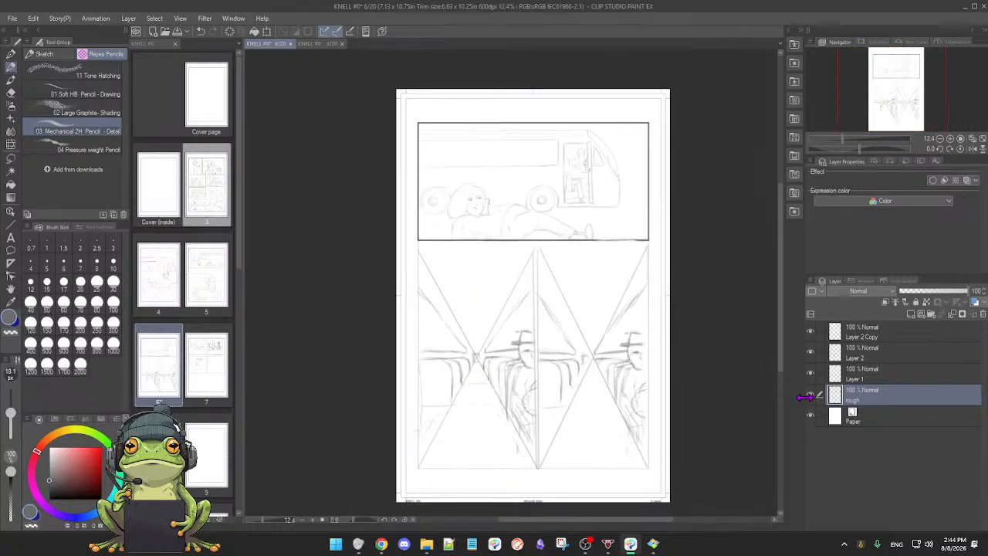
click(810, 373)
click(810, 373)
click(876, 375)
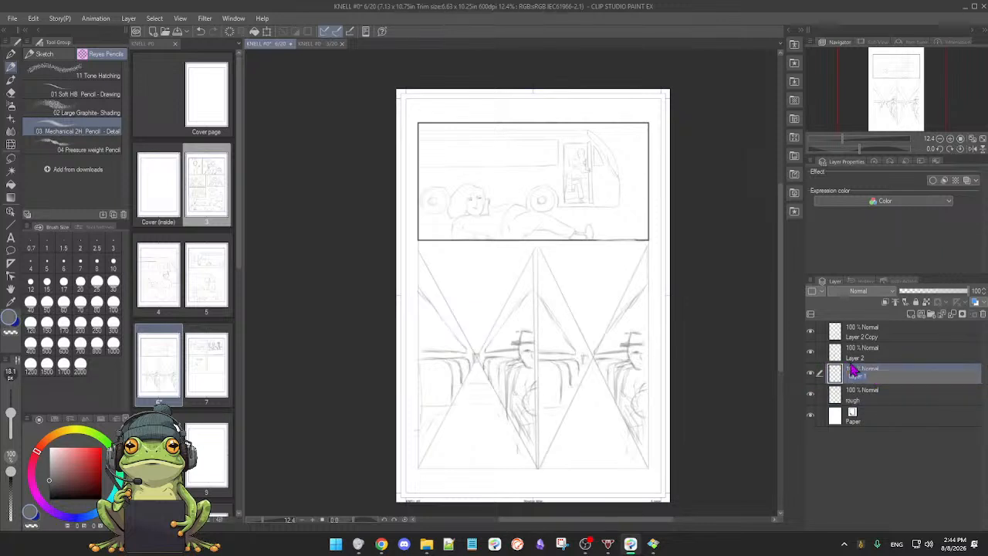
key(Return)
Step: Review the contents of the renamed perspective layer, Layer 2 and Layer 2 Copy against the whole page
click(811, 373)
click(810, 373)
click(811, 374)
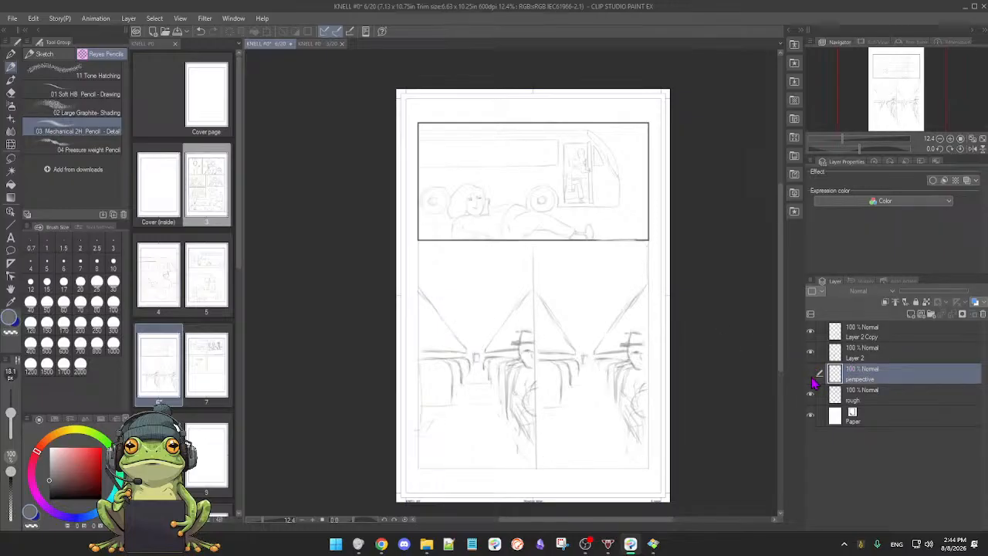
click(811, 374)
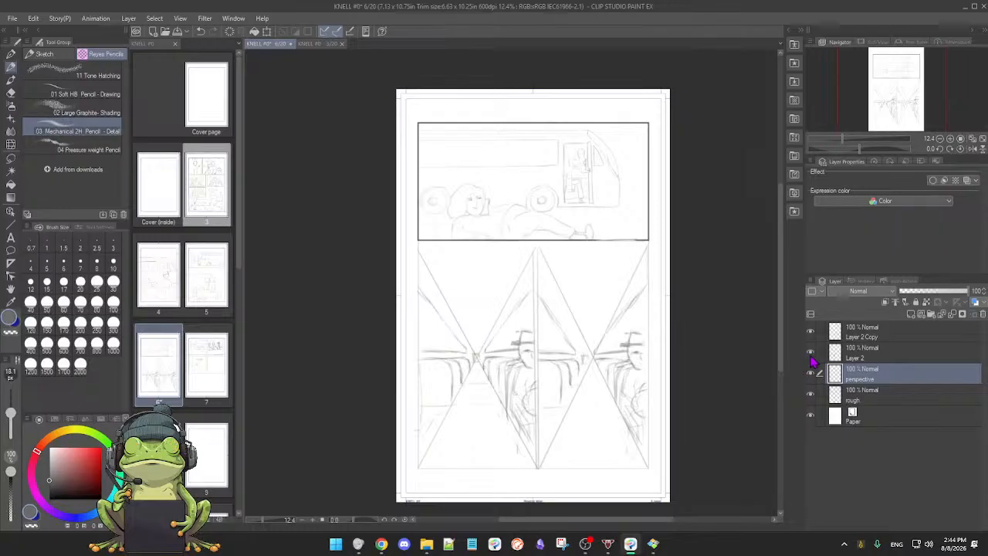
click(810, 352)
click(811, 352)
click(810, 337)
click(811, 338)
scroll(622, 370, down, 2)
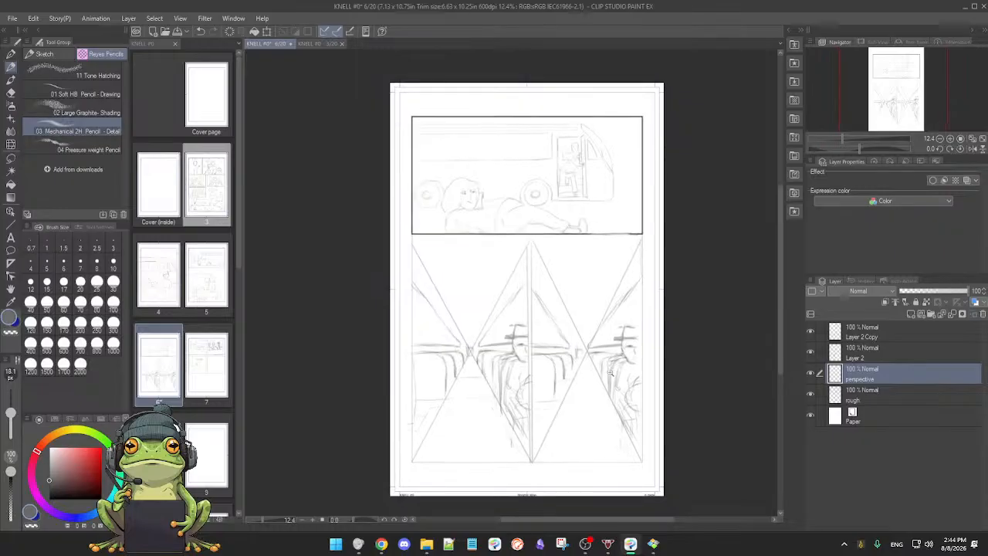
Step: Hide the perspective guides and make Layer 2 Copy the active layer
scroll(606, 375, up, 3)
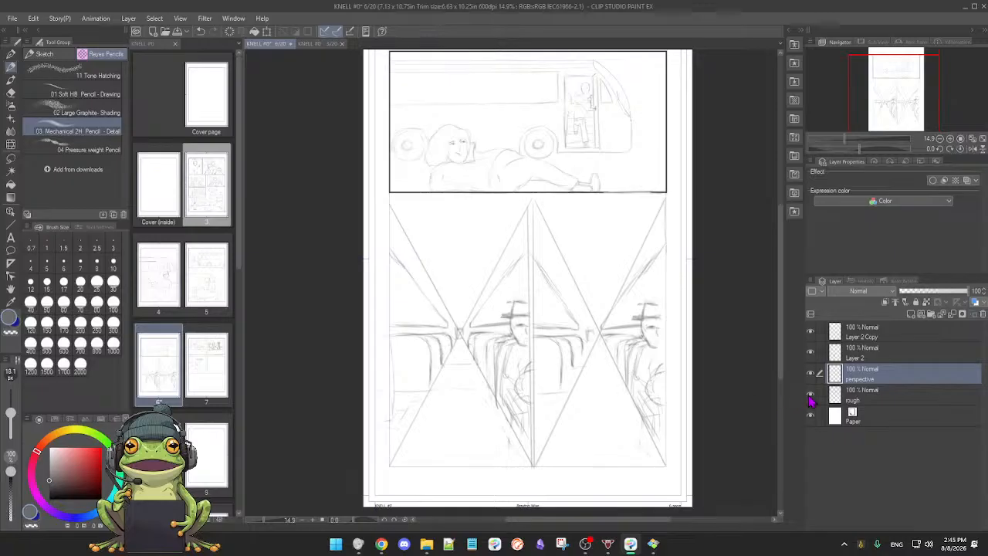
click(809, 395)
click(810, 395)
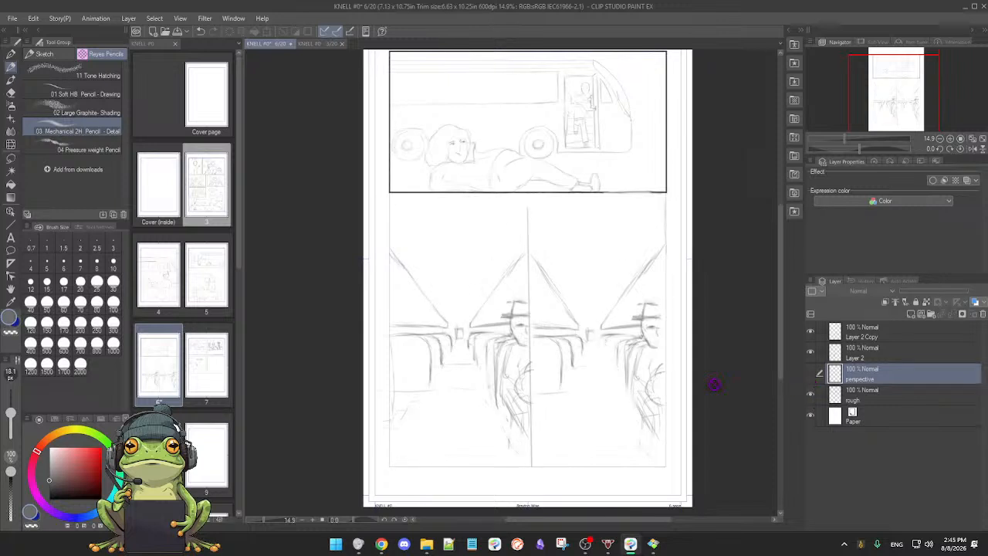
drag(597, 399, 599, 394)
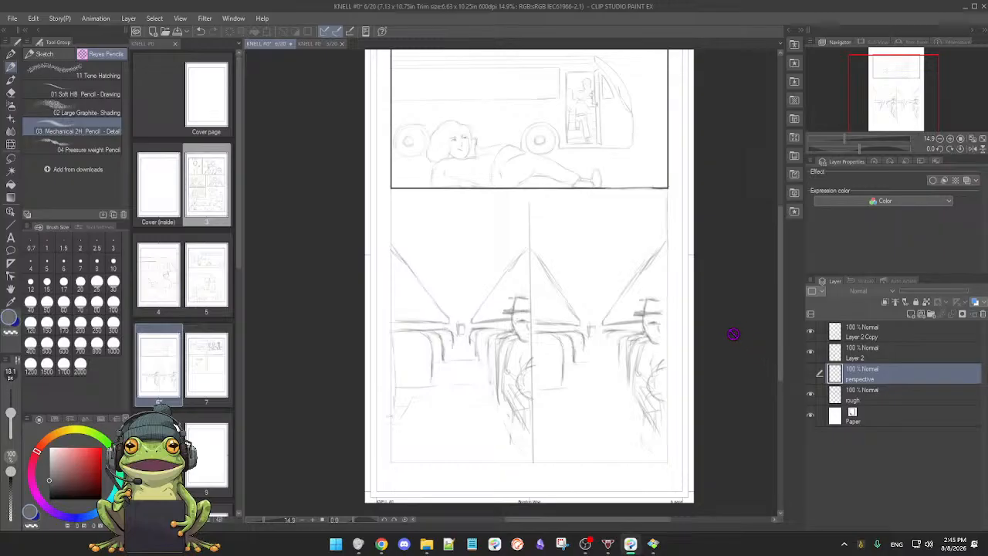
key(p)
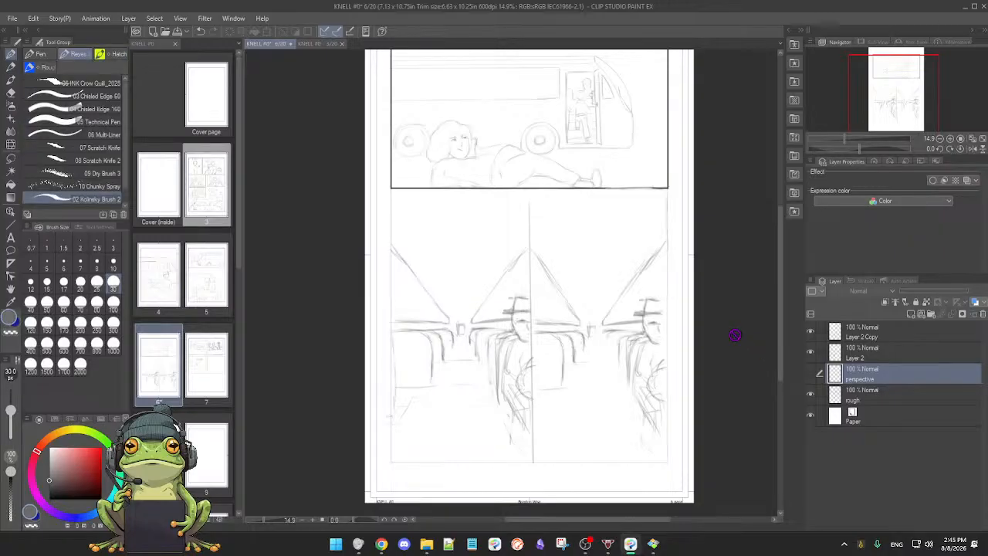
click(893, 355)
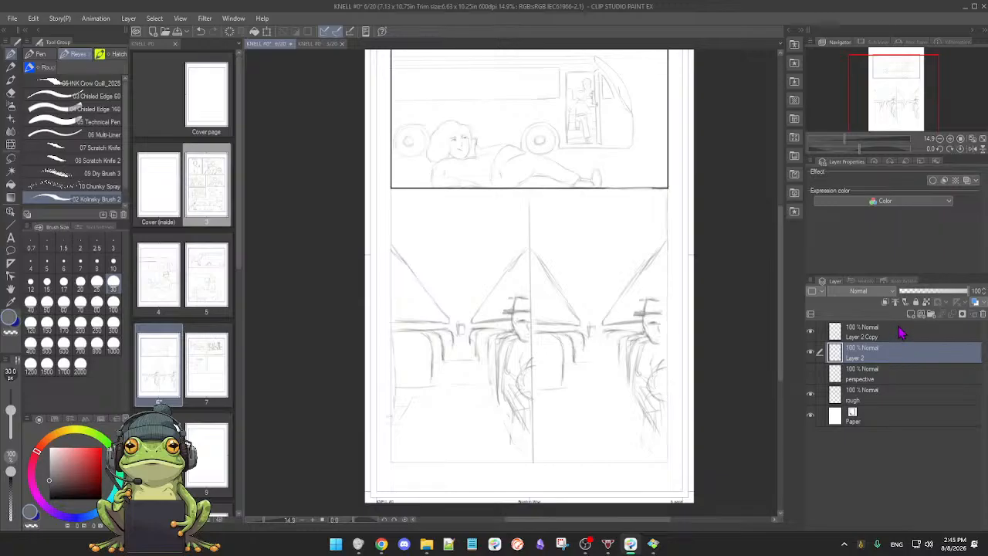
click(901, 334)
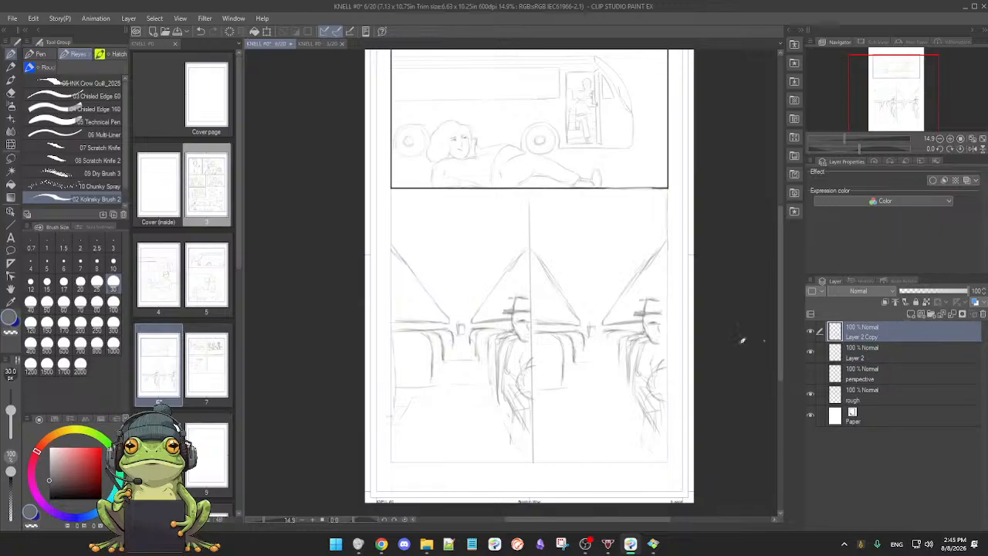
Step: Check which bus interior drawing belongs to Layer 2 Copy by comparing the page with and without it
scroll(643, 350, down, 1)
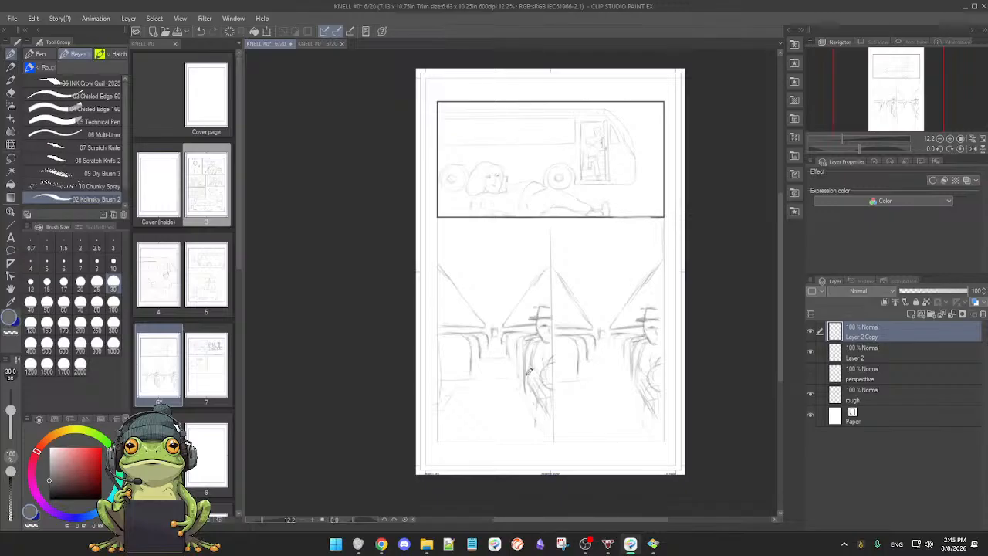
click(810, 332)
click(810, 331)
click(810, 333)
click(810, 332)
scroll(522, 356, up, 2)
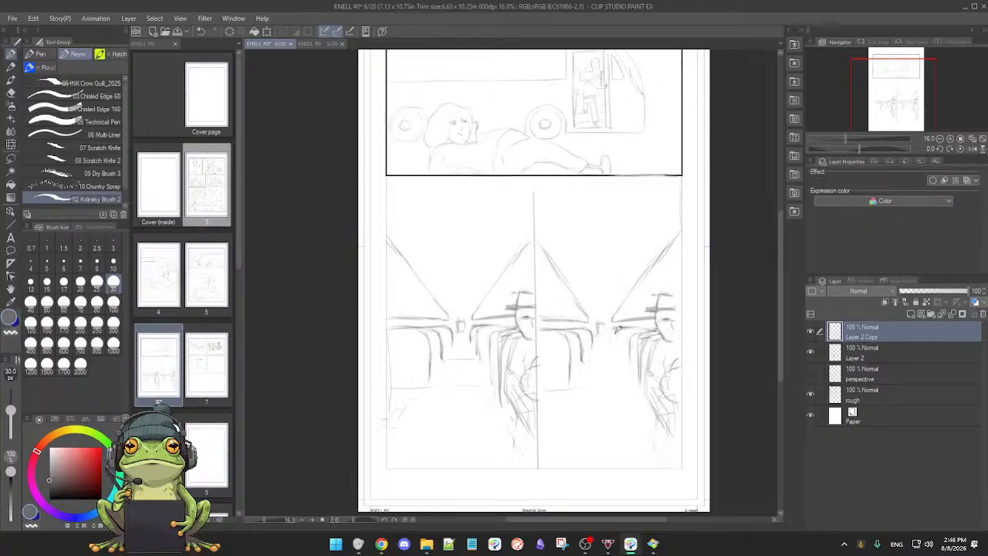
Step: Draw a slanting line along the aisle side of the seats beside the hatted passenger in the right bus interior panel
drag(629, 342, 622, 335)
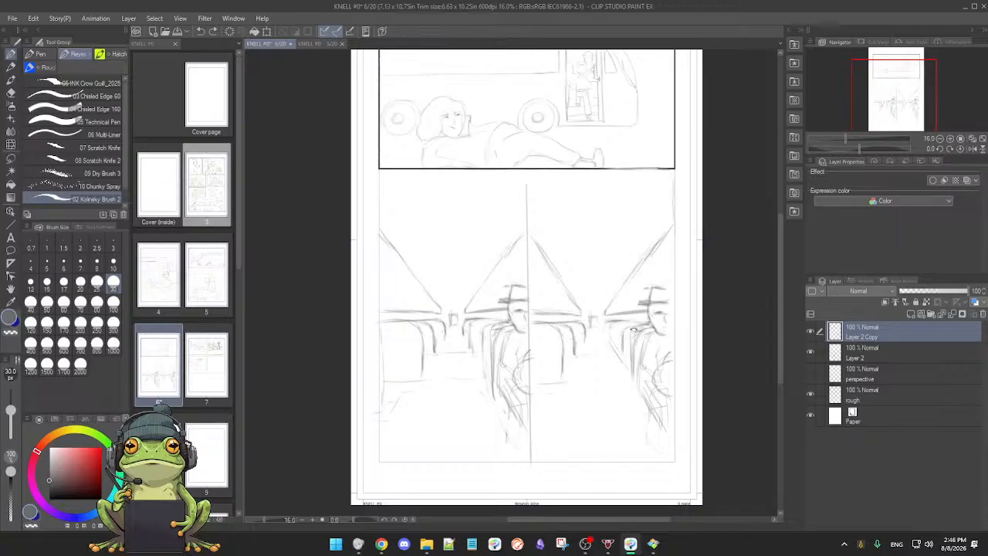
click(810, 333)
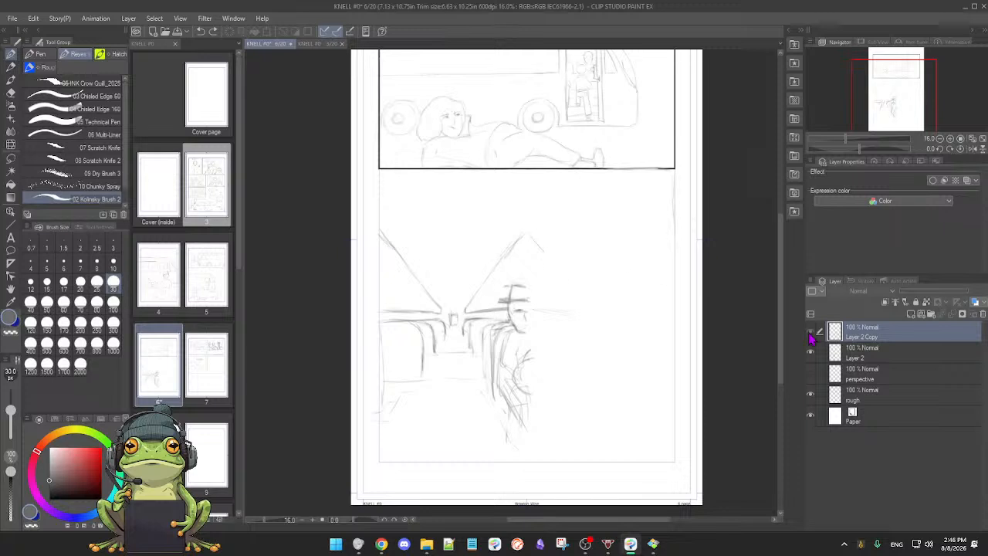
click(810, 332)
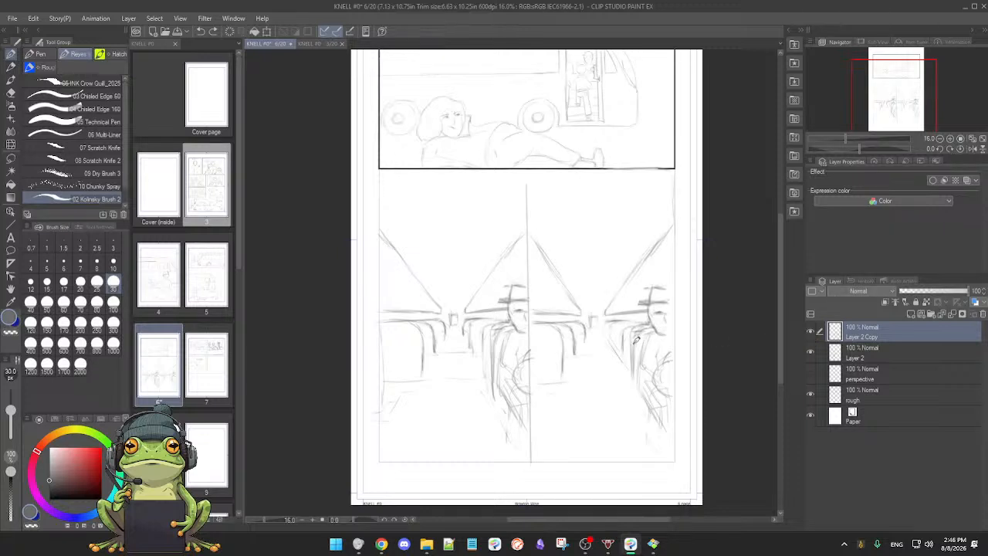
key(p)
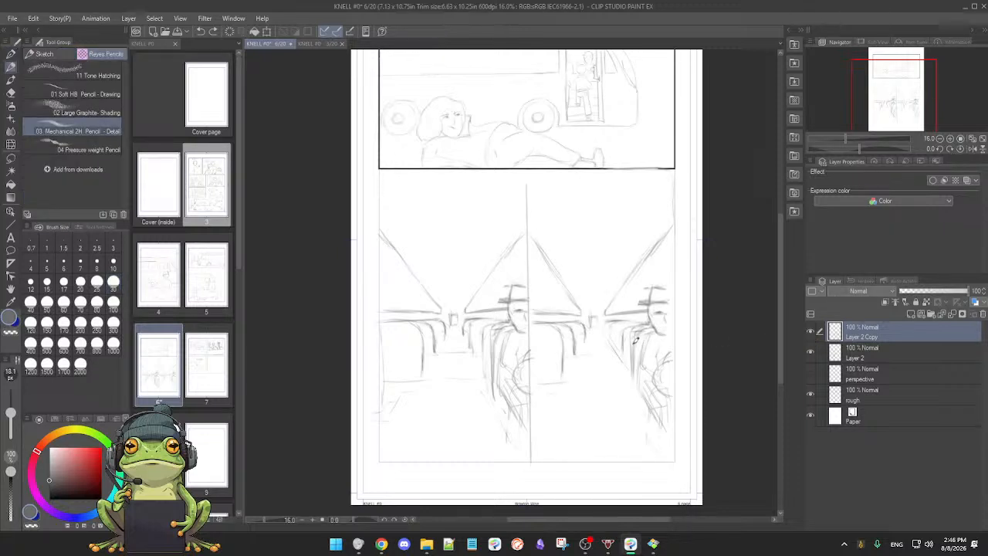
drag(591, 348, 640, 368)
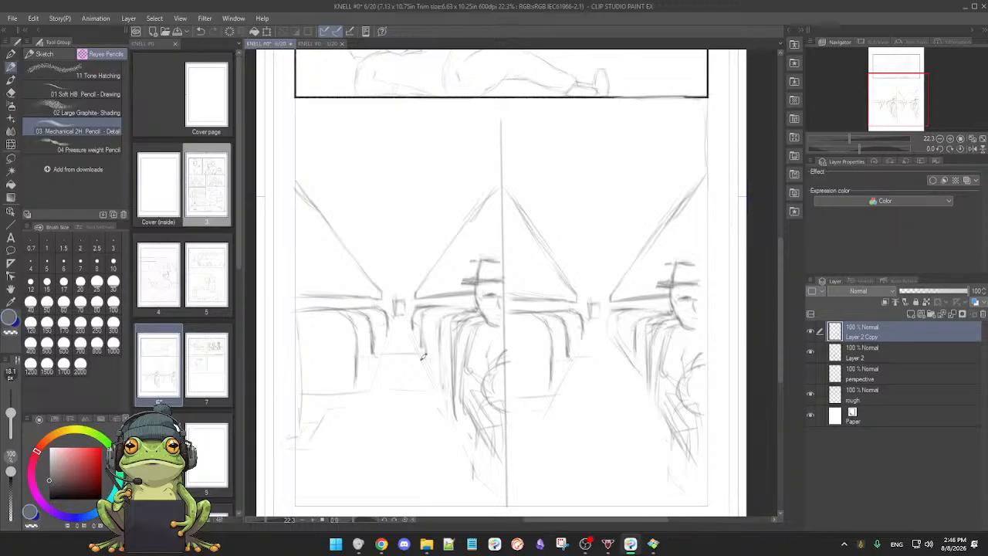
Step: Enlarge the Mechanical 2H Pencil to 42.1 px for reworking the bus interior panels
key(bracketright)
key(bracketright)
key(bracketright)
drag(592, 416, 561, 406)
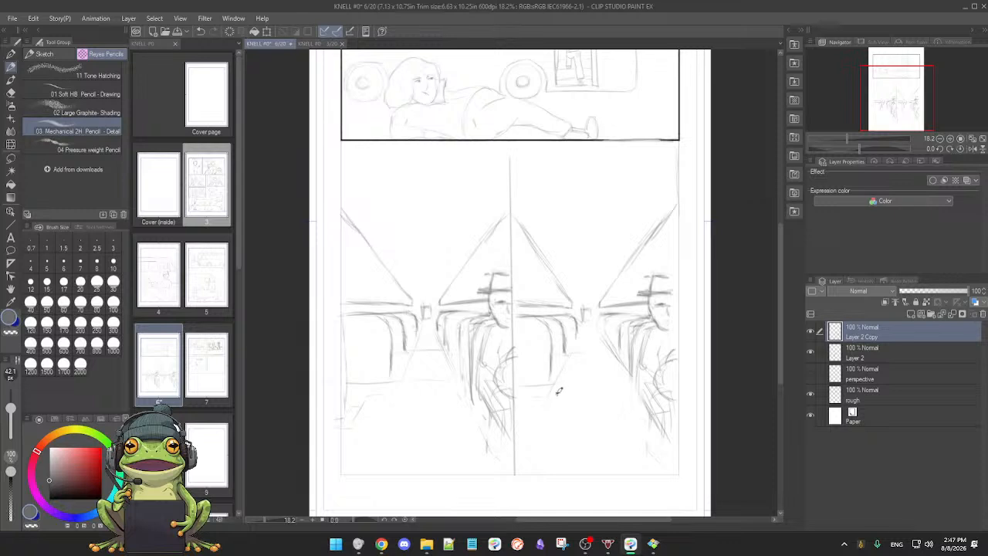
key(e)
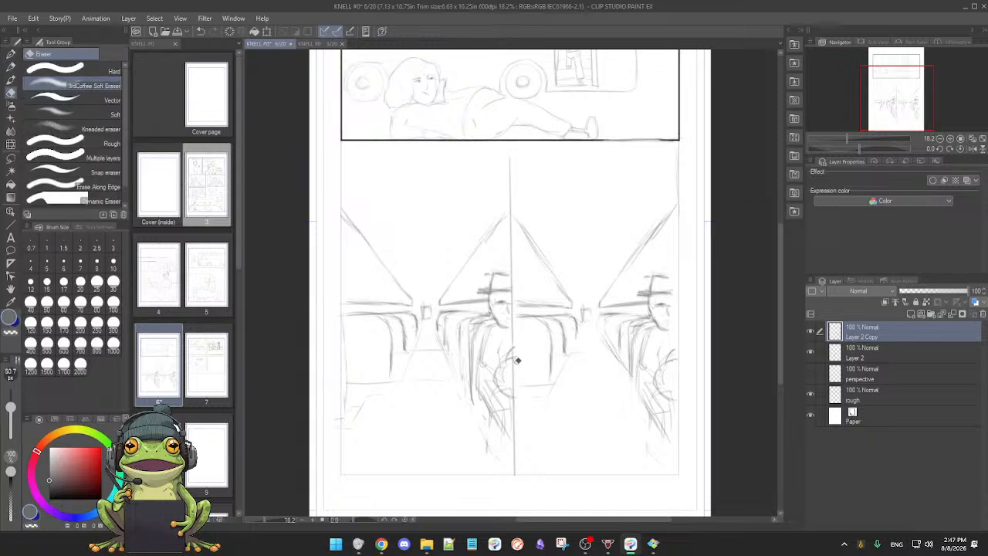
key(p)
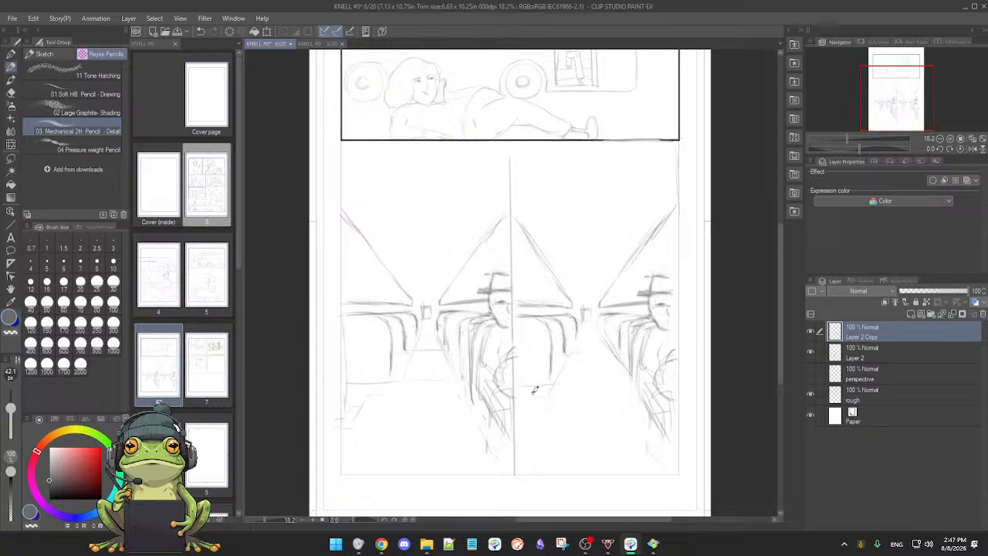
scroll(532, 394, up, 3)
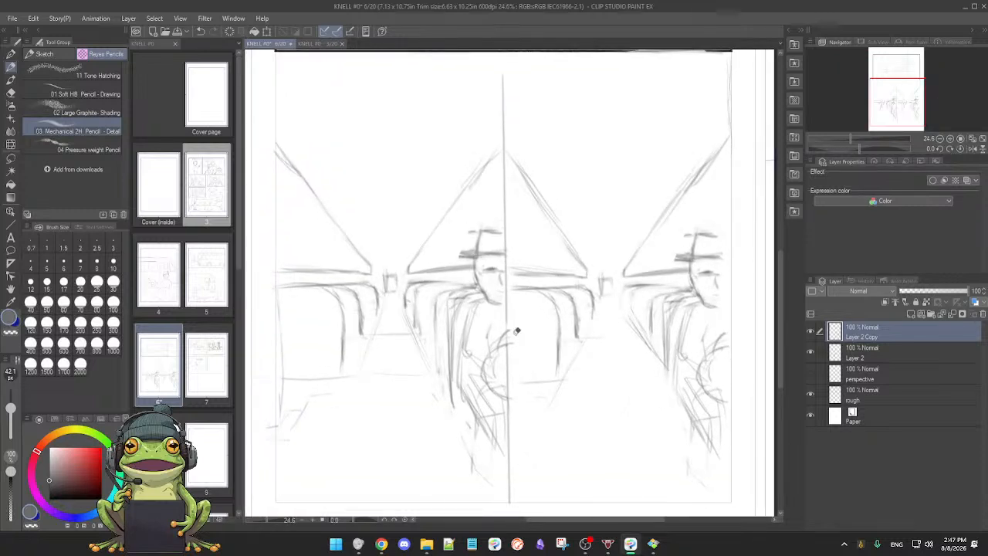
Step: On Layer 2, erase the arm strokes crossing the panel divider and clean up the hatted passenger's arm in the left bus interior panel
key(e)
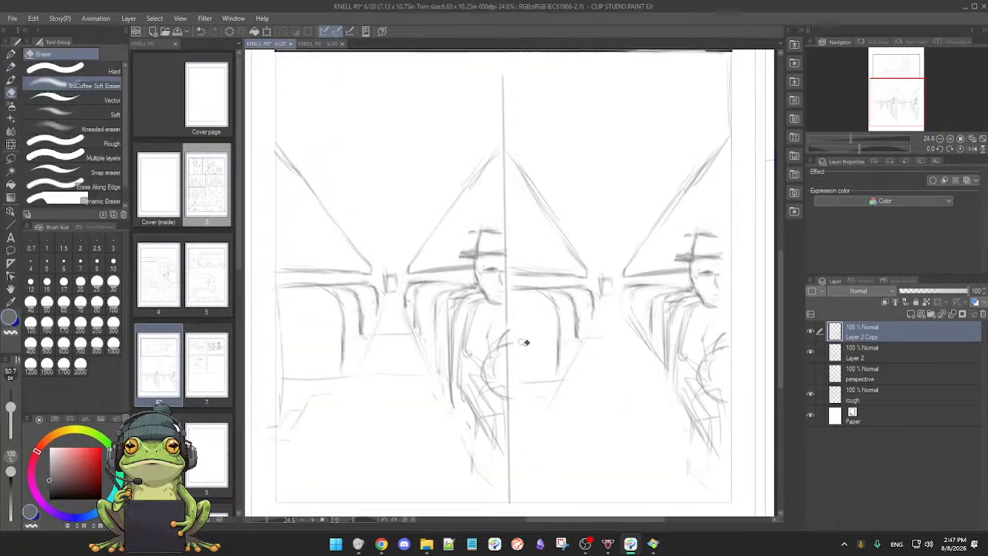
click(811, 352)
click(810, 353)
click(849, 353)
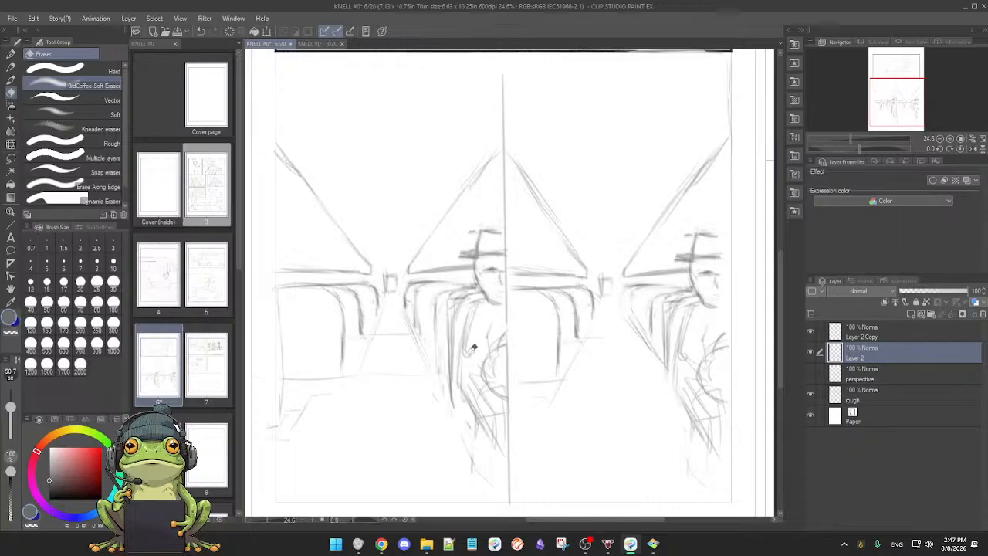
key(p)
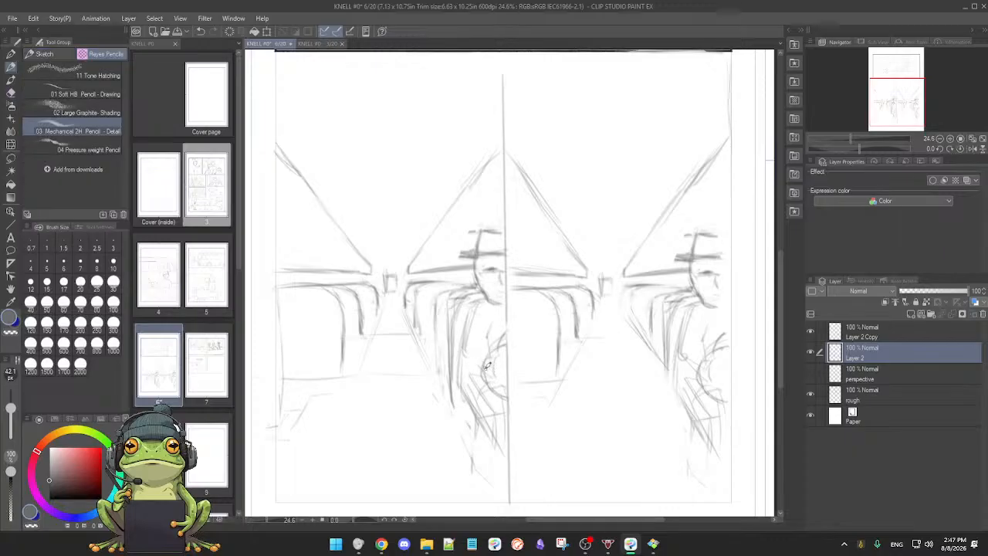
key(e)
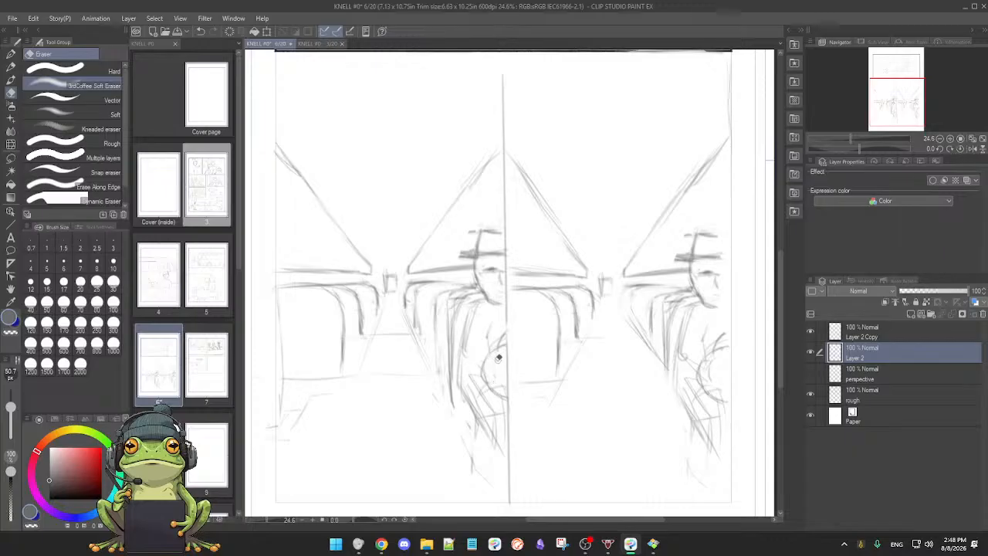
key(p)
key(e)
key(p)
Step: Redraw the hatted passenger's legs in the left bus interior panel with darker outlines, erasing the scratchy strokes around them
scroll(497, 382, down, 1)
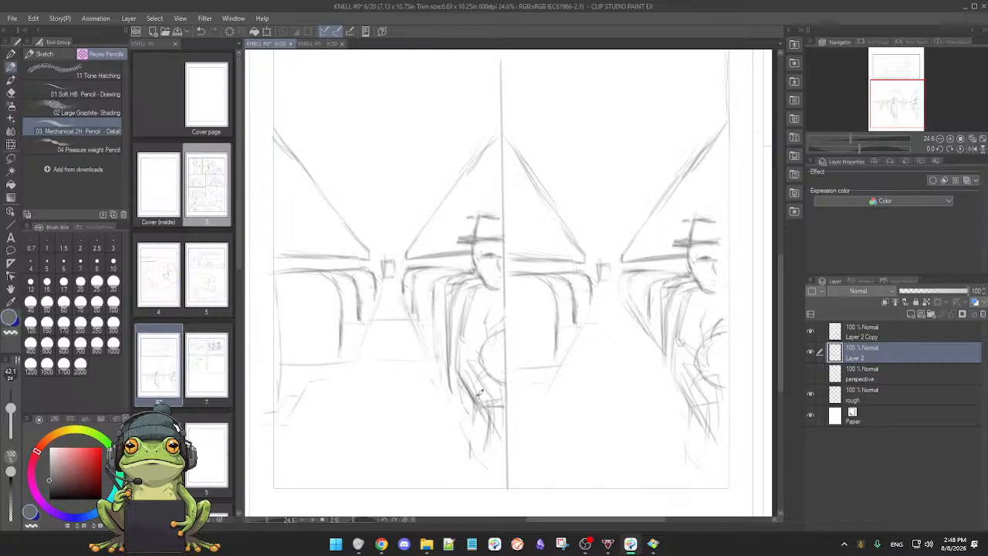
key(e)
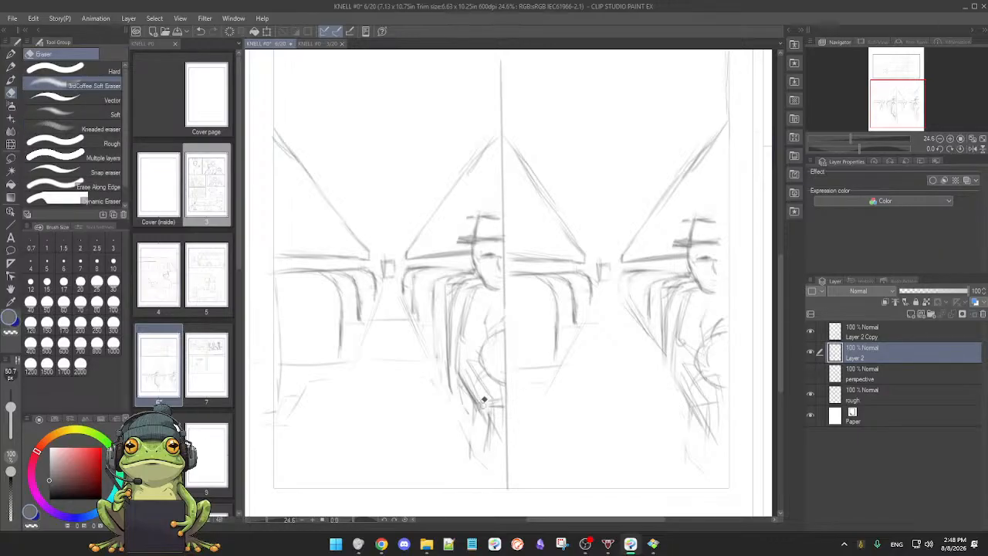
key(p)
key(e)
key(p)
mouse_move(466, 363)
mouse_down()
mouse_move(489, 405)
mouse_move(476, 389)
mouse_move(489, 397)
mouse_move(489, 436)
mouse_up()
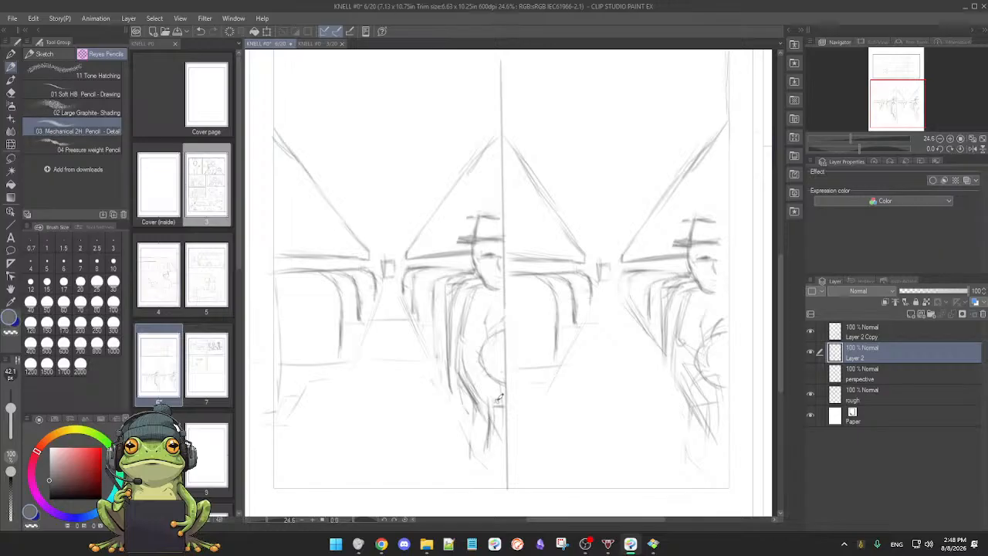
key(e)
key(p)
drag(501, 393, 499, 432)
key(e)
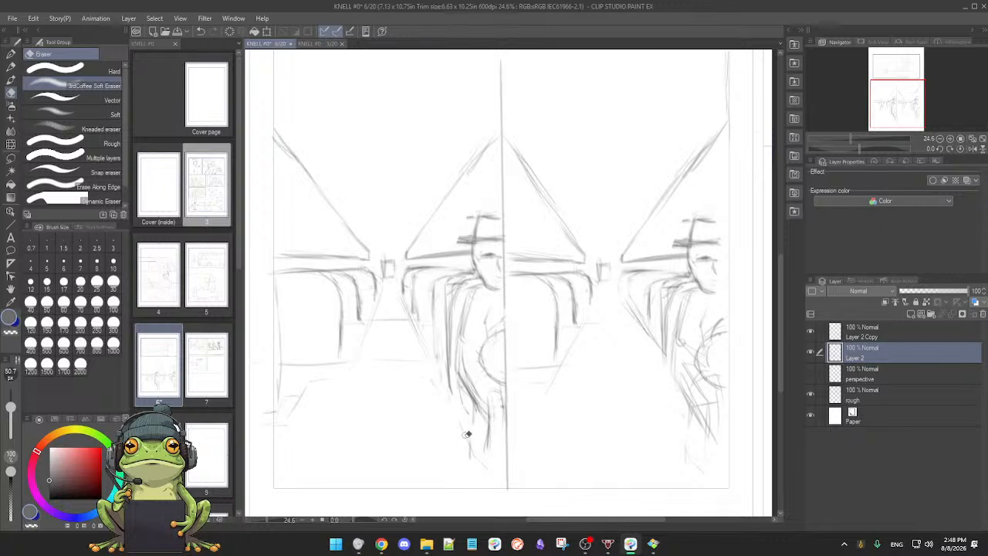
key(p)
Step: Add vertical seat-back lines beside the hatted passenger in the left bus interior panel and erase the excess between them
drag(560, 437, 545, 439)
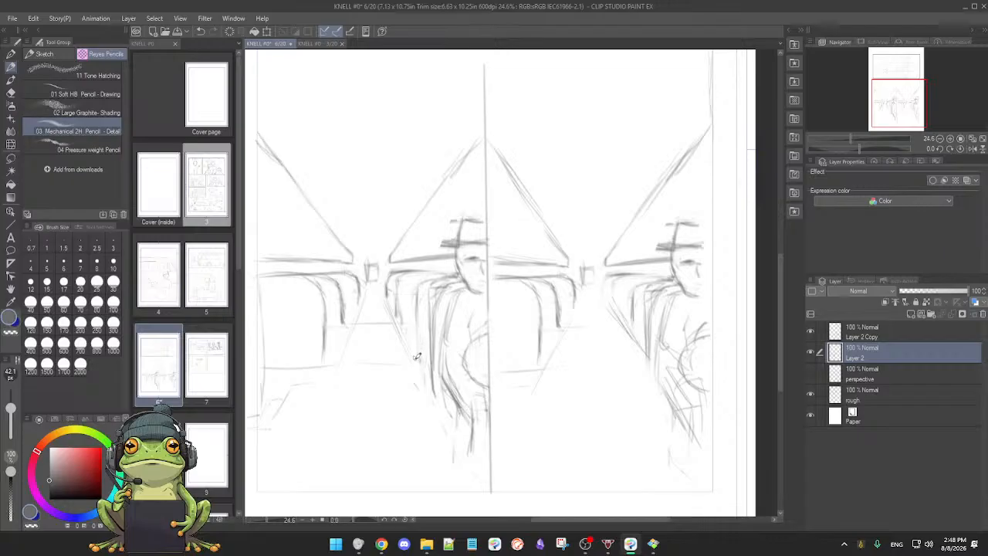
drag(417, 295, 414, 354)
key(e)
drag(434, 317, 432, 369)
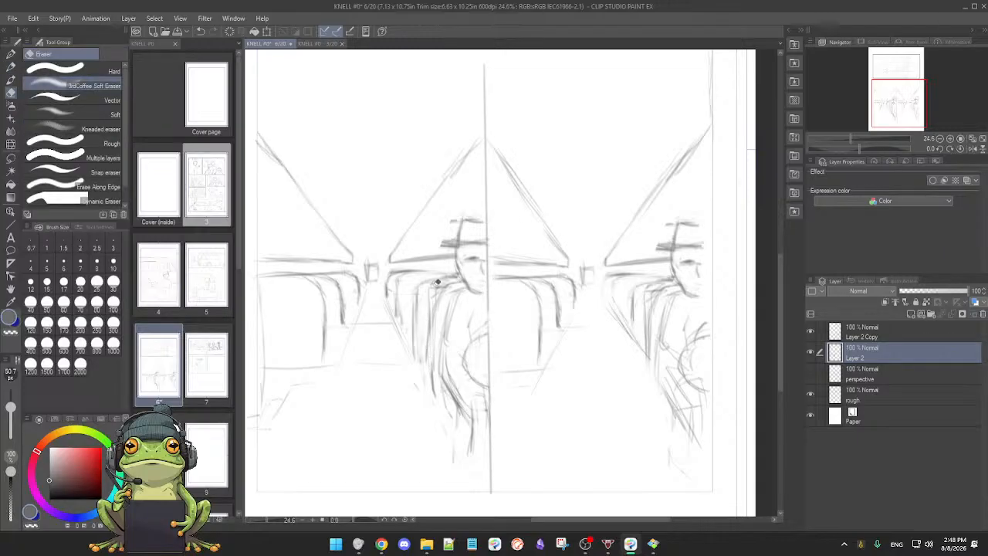
key(p)
scroll(484, 340, down, 2)
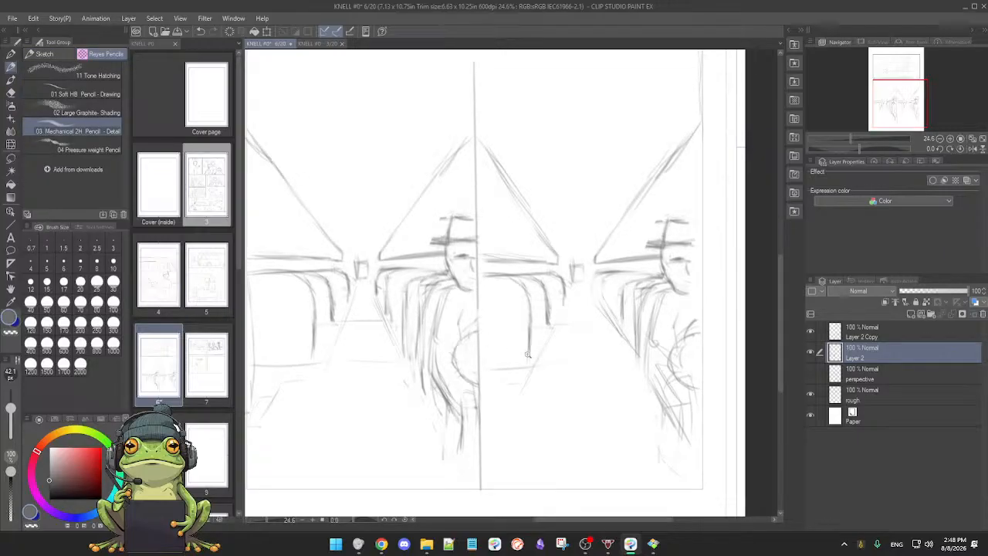
Step: Define the row of seat backs beside the hatted passenger in the right bus interior panel with darker pencil lines
drag(518, 402, 507, 398)
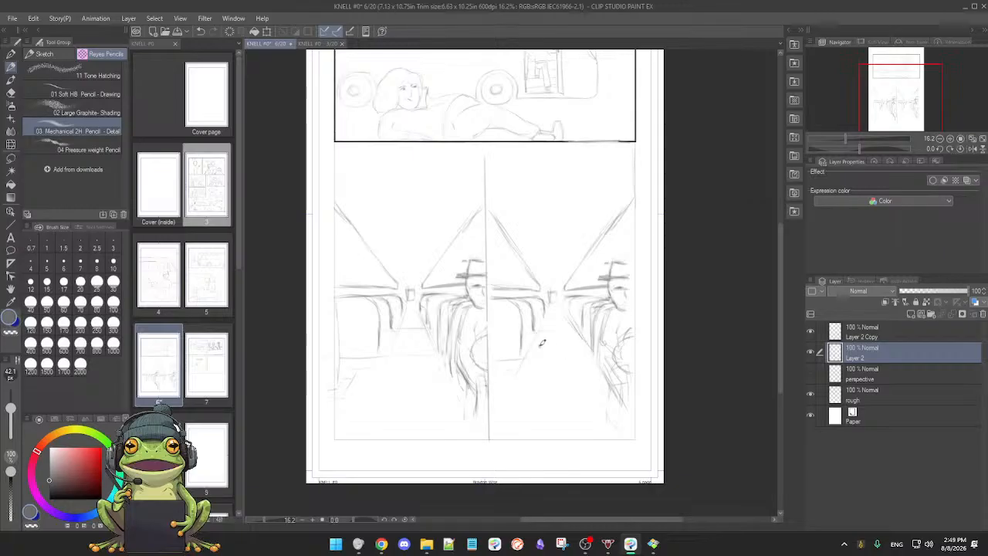
drag(538, 350, 550, 348)
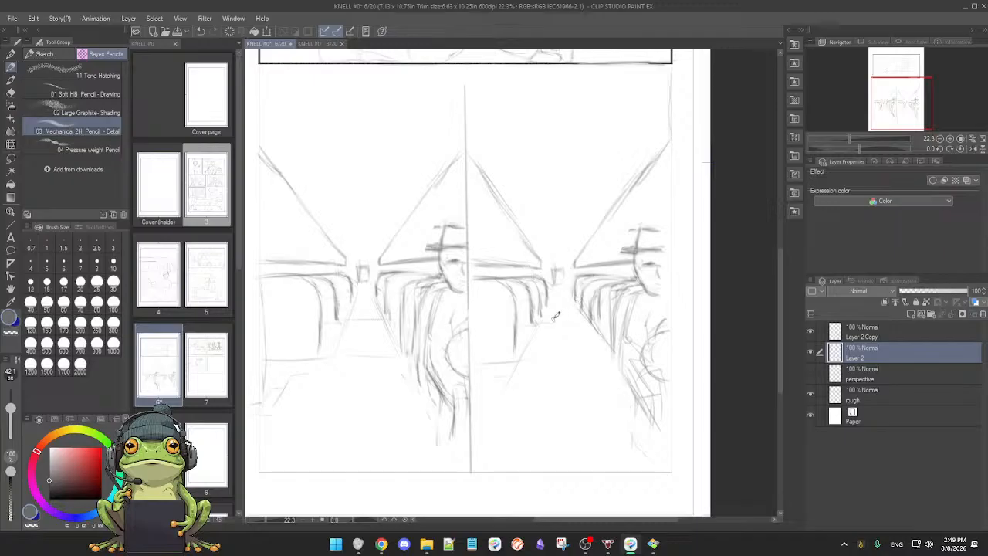
key(e)
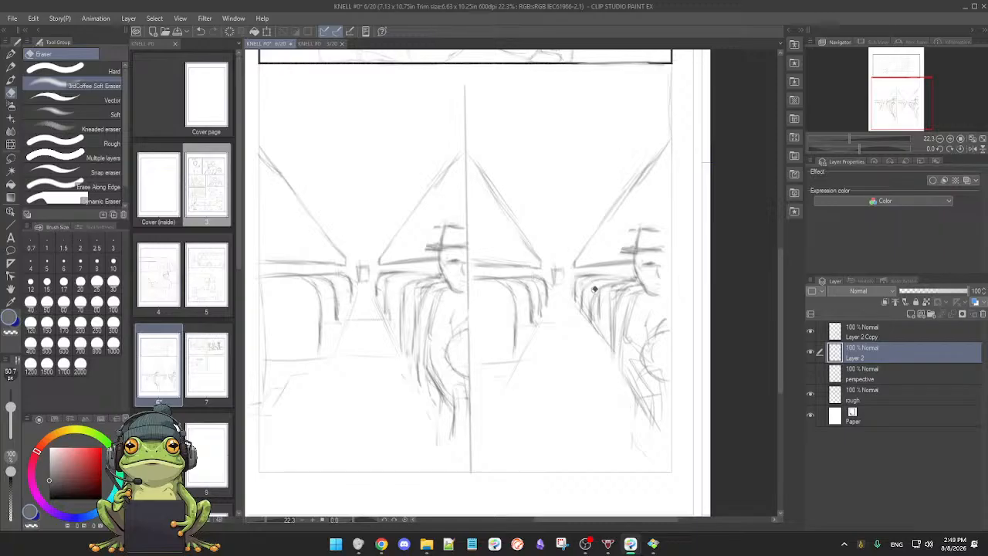
key(p)
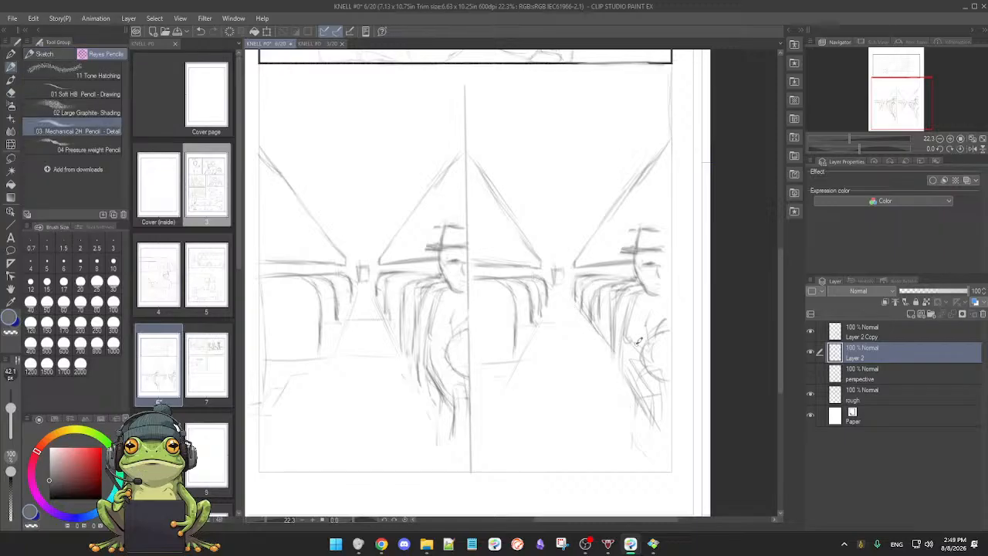
scroll(584, 363, down, 1)
drag(554, 378, 596, 352)
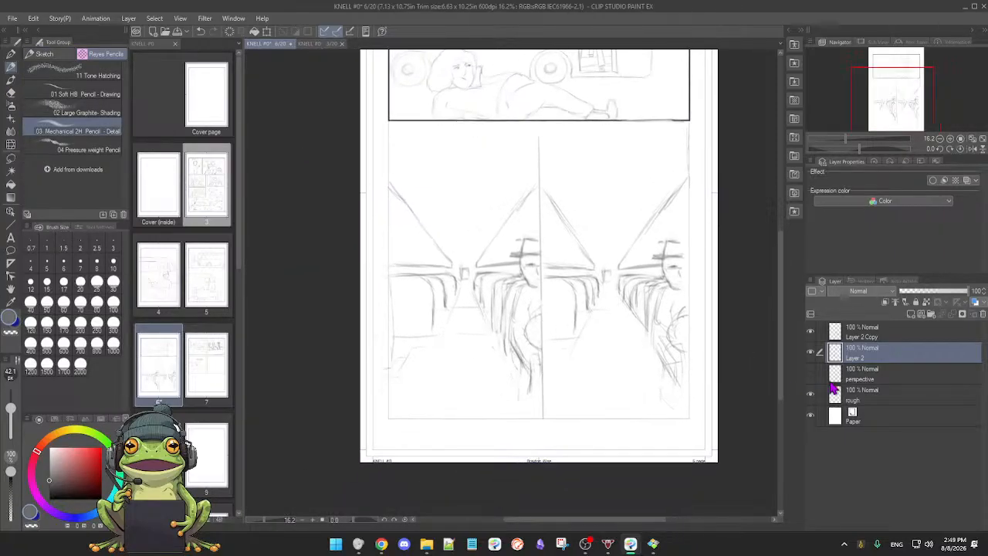
Step: Make Layer 2 Copy active and refine the farthest seat across the aisle from the hatted passenger in the right bus interior panel
click(899, 334)
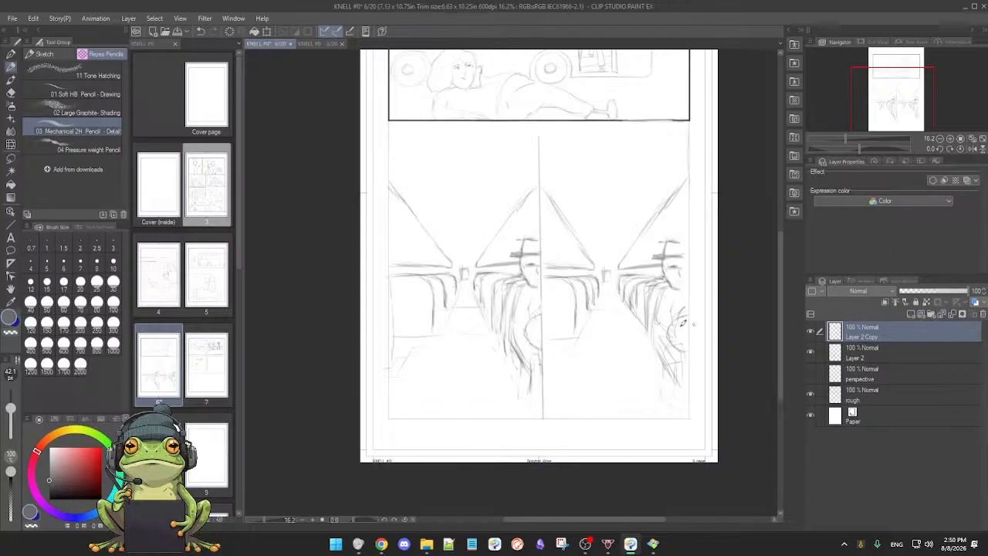
scroll(617, 332, down, 1)
scroll(610, 338, up, 2)
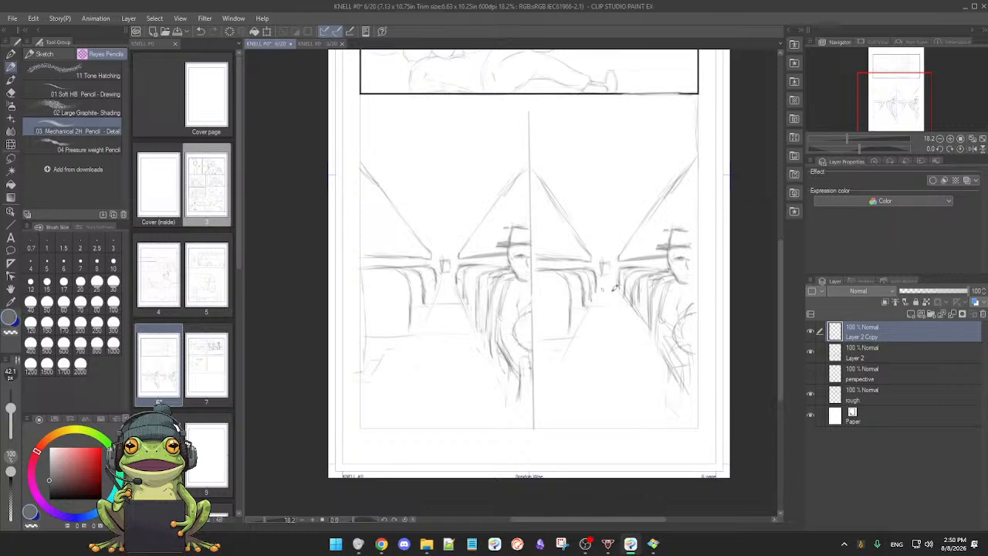
mouse_move(557, 281)
mouse_down()
mouse_move(540, 314)
mouse_move(639, 293)
mouse_move(612, 286)
mouse_up()
key(e)
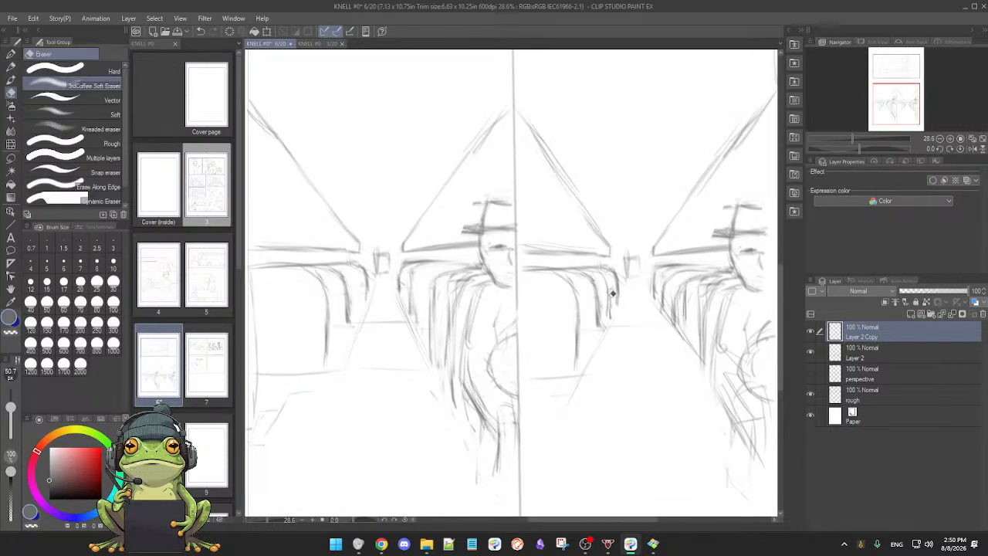
key(p)
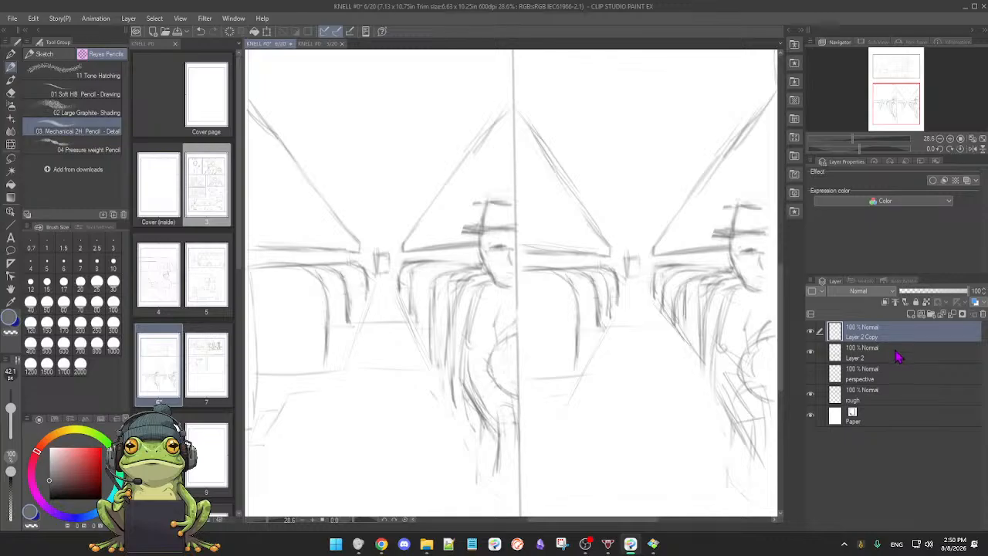
Step: Make Layer 2 active, touch up the seats beside the right panel's passenger, and extend the aisle floor lines in both bus interior panels
click(857, 354)
click(810, 353)
click(810, 353)
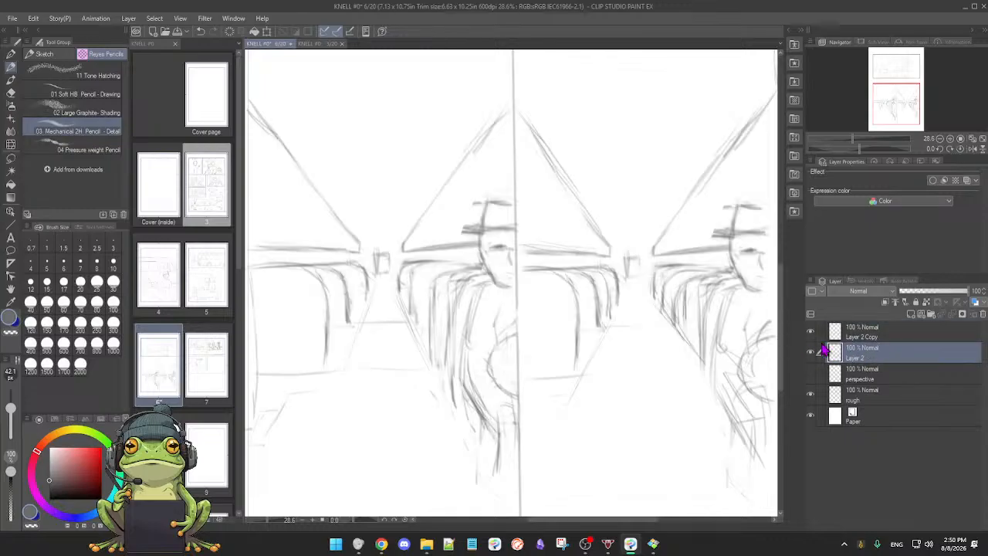
key(e)
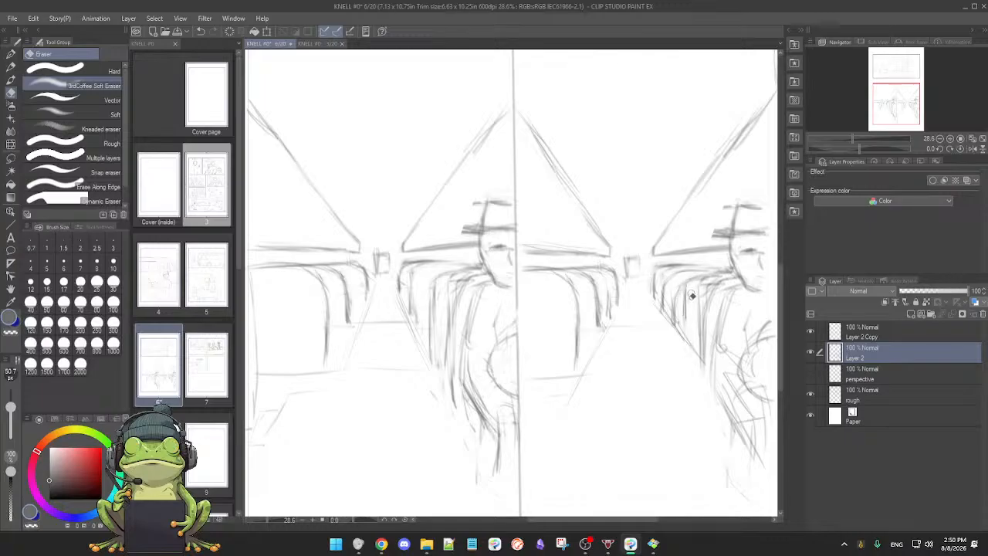
key(p)
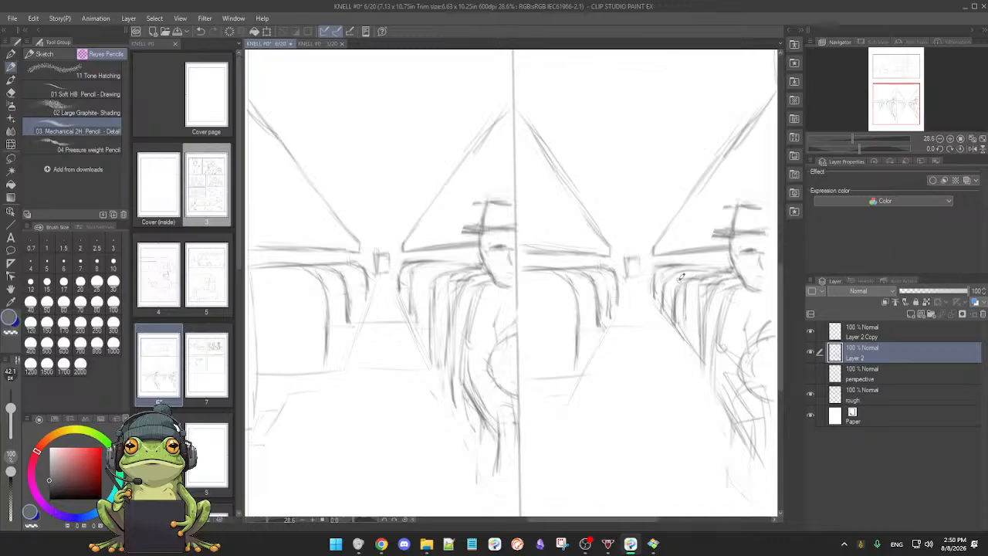
scroll(680, 312, down, 3)
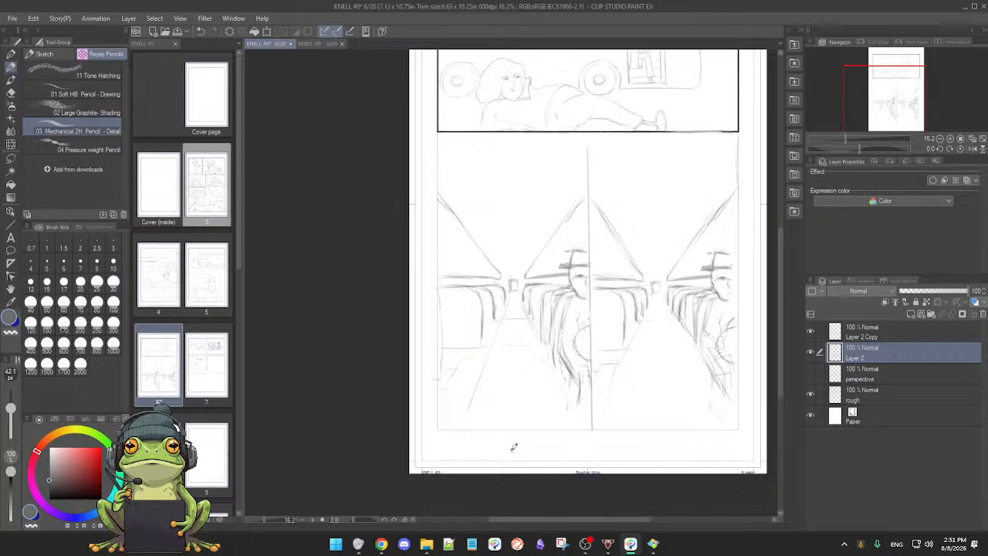
scroll(616, 364, down, 3)
drag(617, 365, 635, 347)
drag(635, 347, 585, 380)
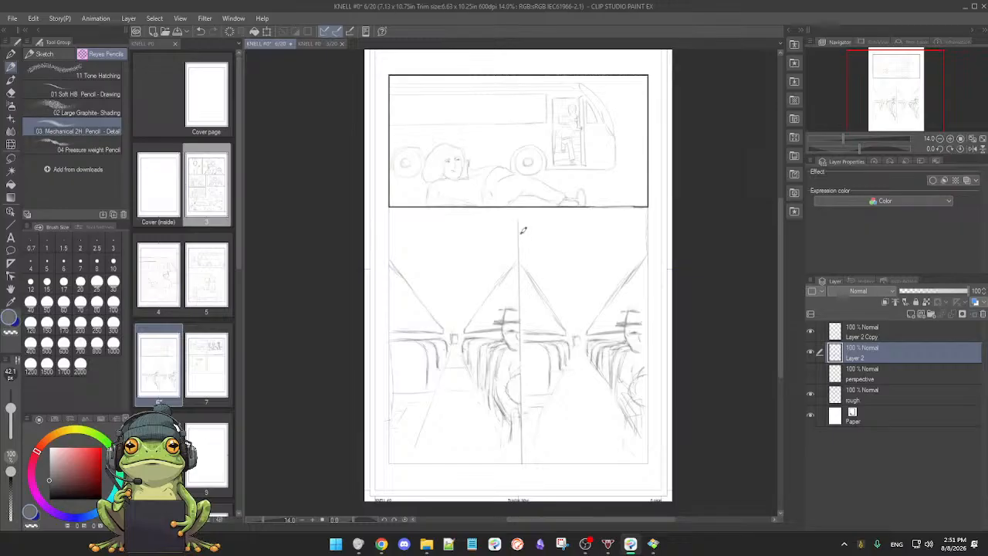
key(m)
mouse_move(521, 225)
mouse_down()
mouse_move(522, 430)
mouse_move(536, 465)
mouse_move(610, 465)
mouse_move(654, 436)
mouse_move(658, 375)
mouse_up()
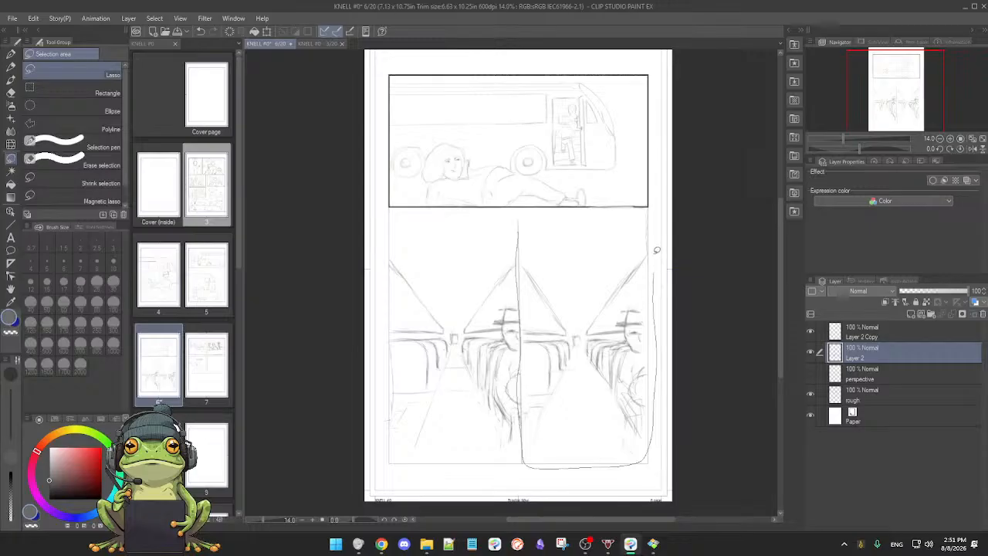
mouse_move(589, 210)
mouse_down()
mouse_move(541, 214)
mouse_move(507, 227)
mouse_up()
key(p)
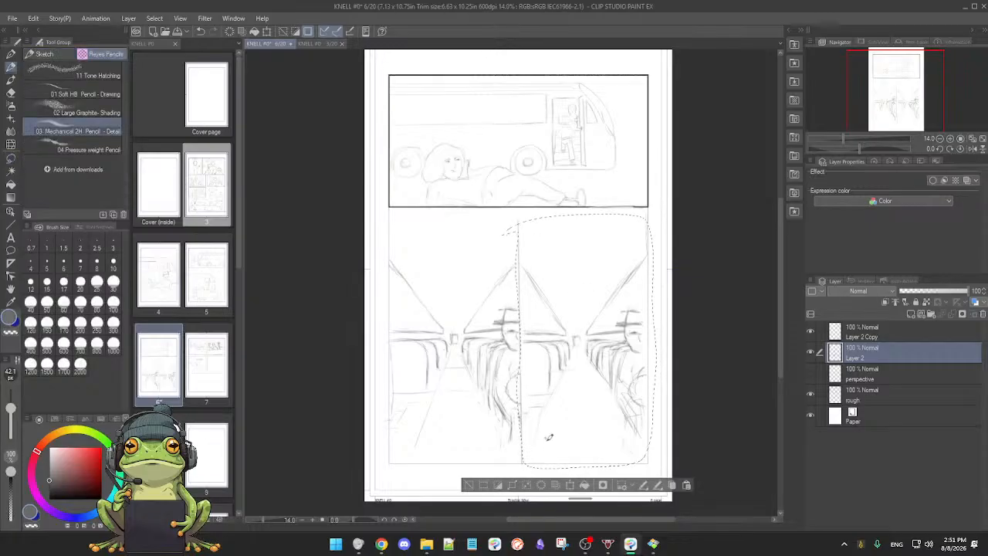
click(570, 486)
mouse_move(587, 427)
mouse_down()
mouse_move(590, 410)
mouse_move(590, 463)
mouse_up()
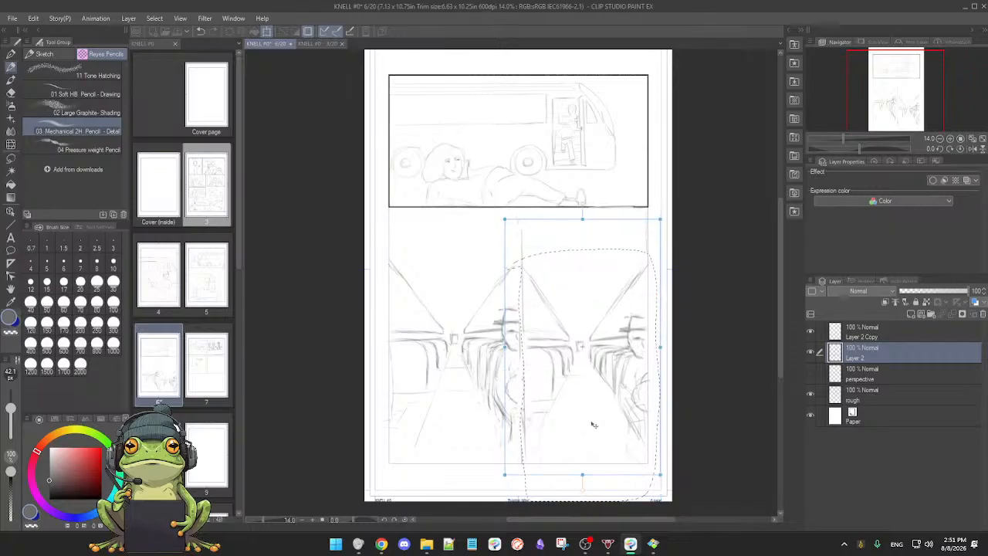
drag(591, 417, 594, 421)
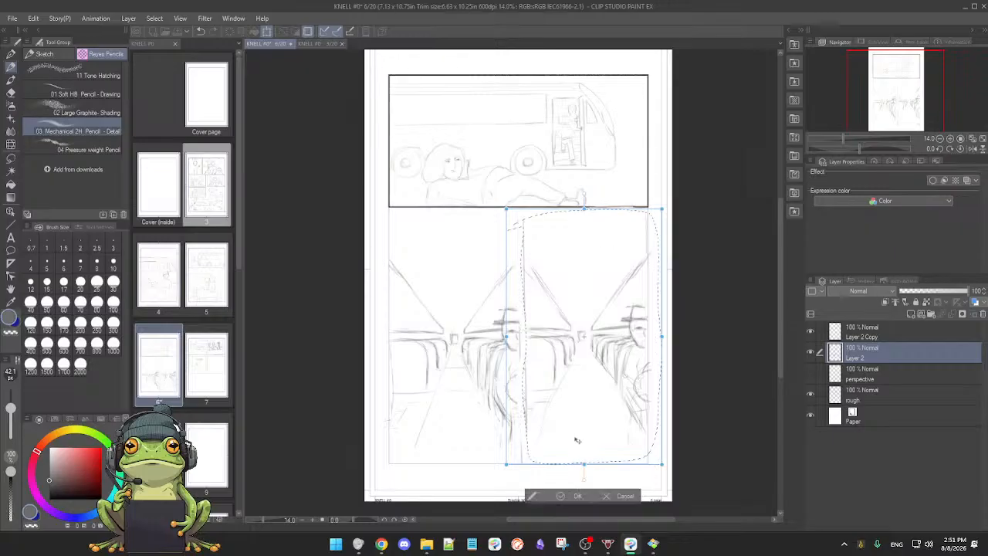
click(618, 496)
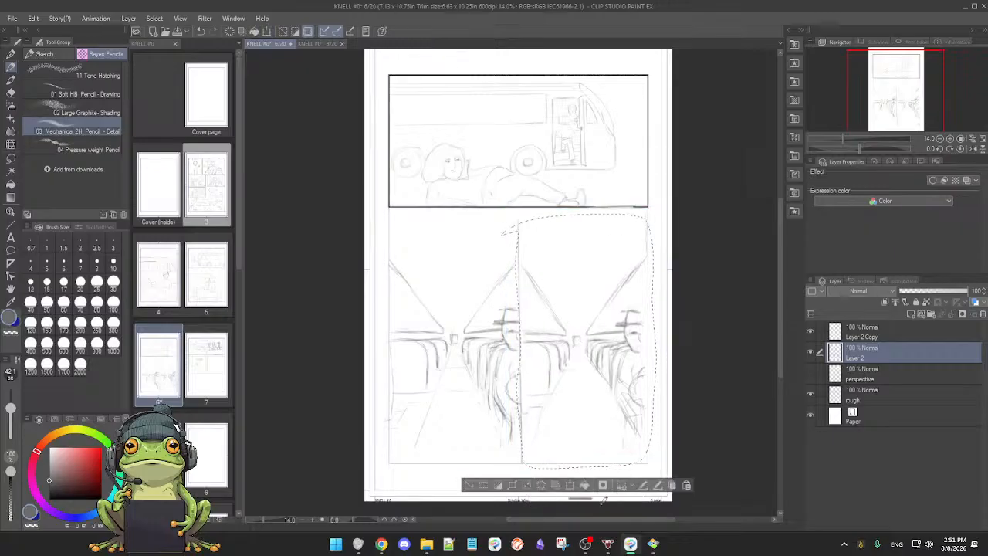
click(468, 485)
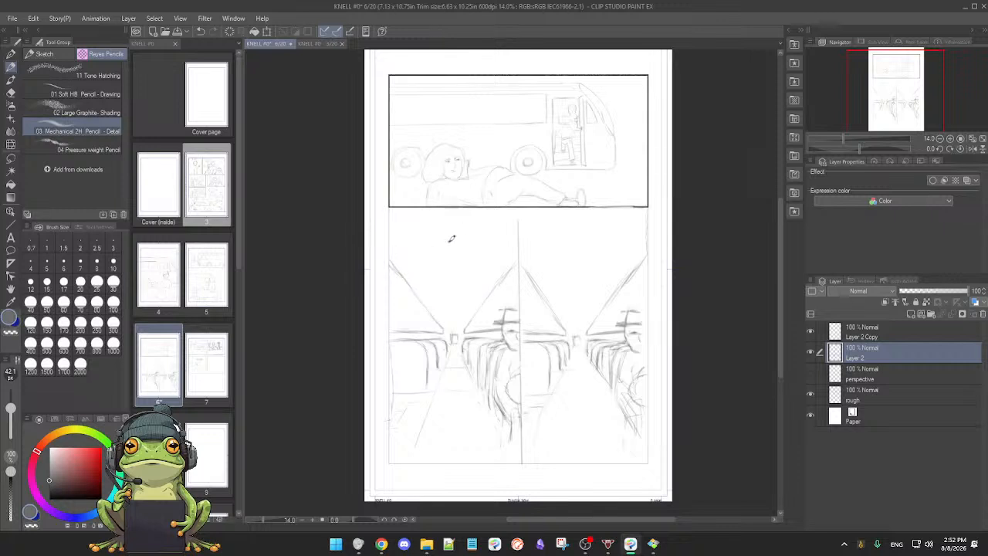
Step: Try moving the left bus interior drawing up to the top panel's lower border and sketch a light curve in the right panel
key(m)
mouse_move(384, 248)
mouse_down()
mouse_move(496, 237)
mouse_move(519, 248)
mouse_move(528, 442)
mouse_move(416, 453)
mouse_move(389, 445)
mouse_move(384, 247)
mouse_up()
key(p)
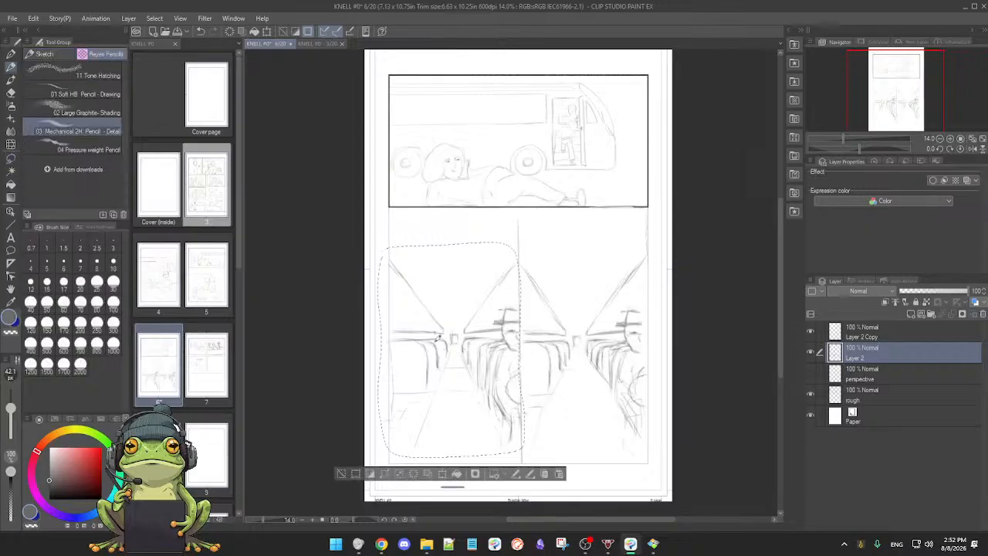
click(443, 474)
drag(473, 448, 473, 397)
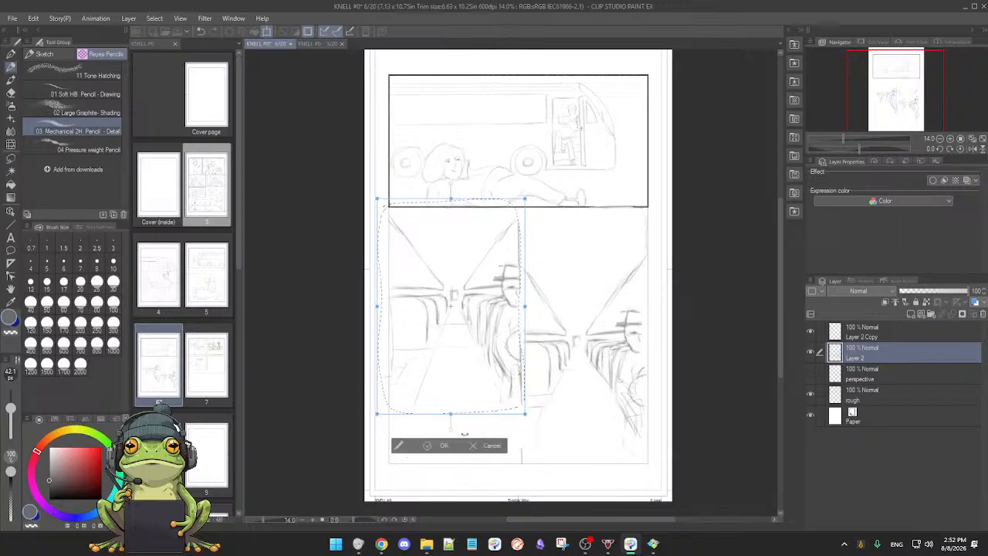
click(434, 447)
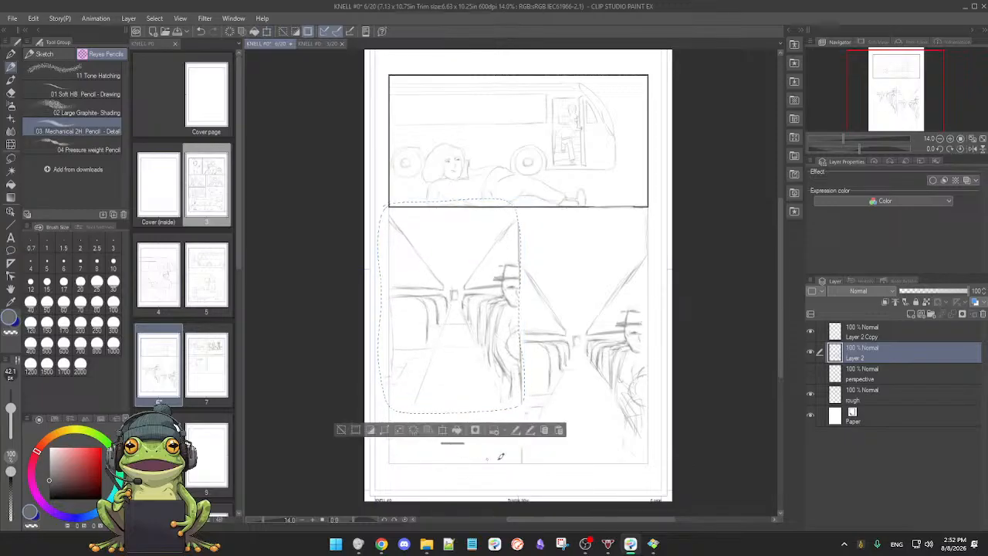
click(342, 430)
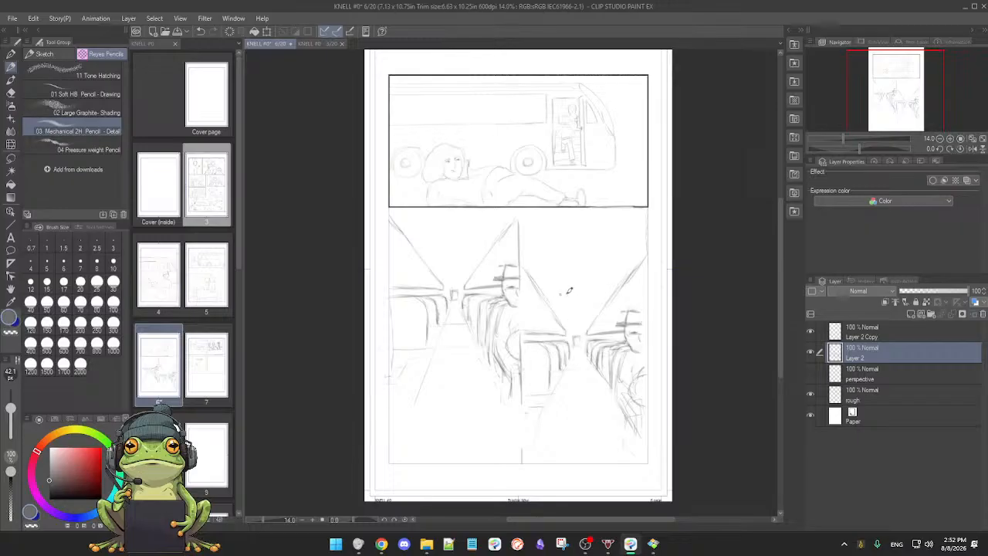
drag(561, 275, 601, 272)
scroll(587, 399, up, 1)
scroll(588, 398, up, 3)
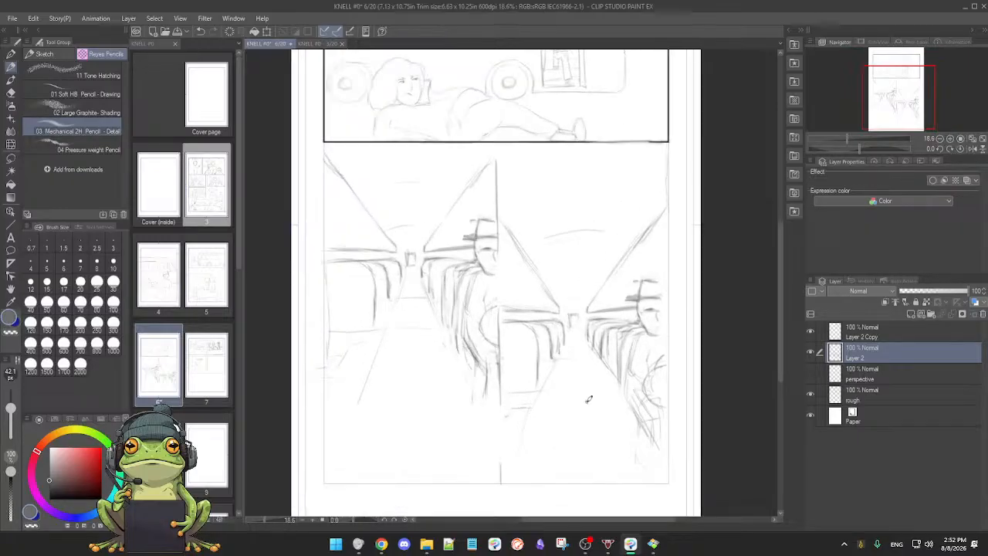
Step: Undo the curve and the upward move of the left bus interior, and clear the selection
key(ctrl+z)
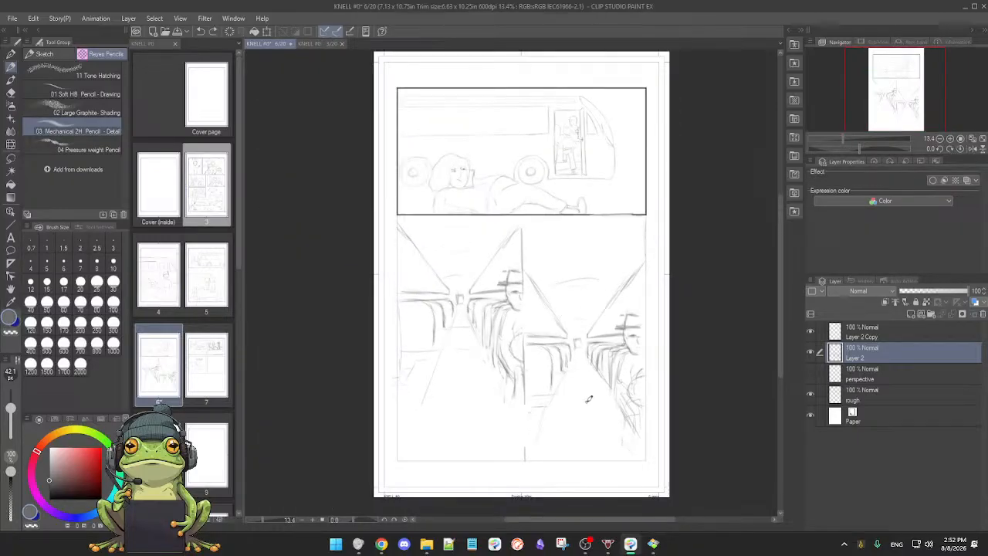
key(ctrl+z)
key(ctrl+z)
key(ctrl+z)
key(ctrl+y)
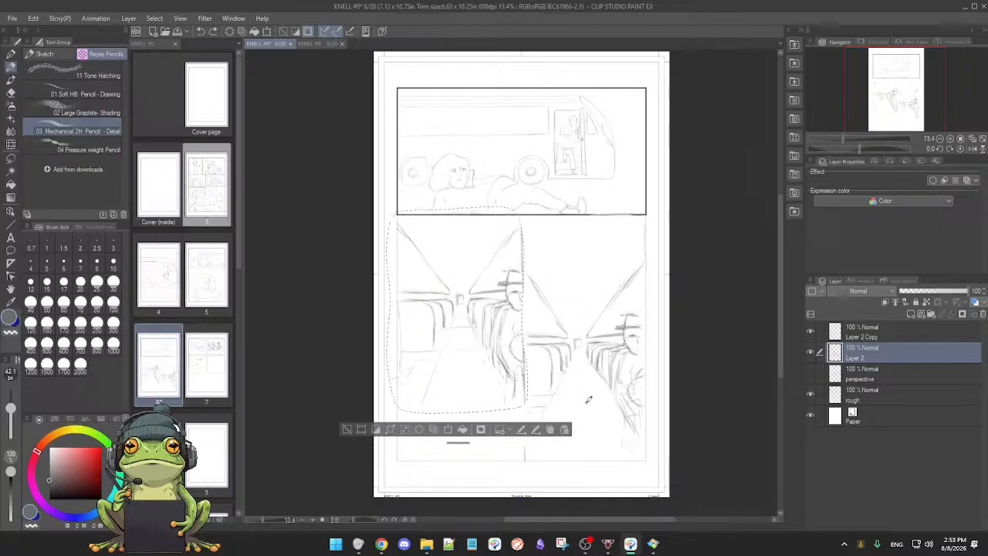
key(ctrl+z)
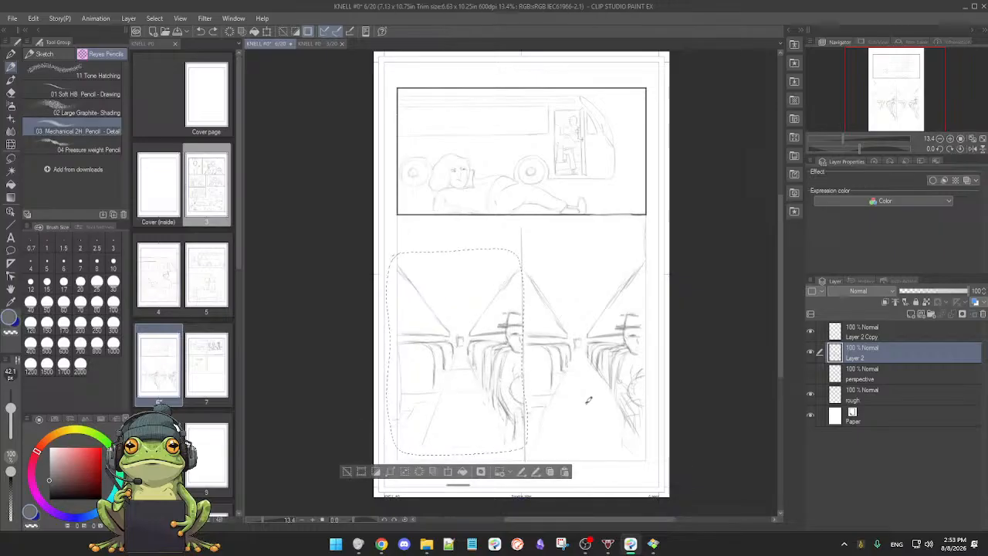
click(346, 468)
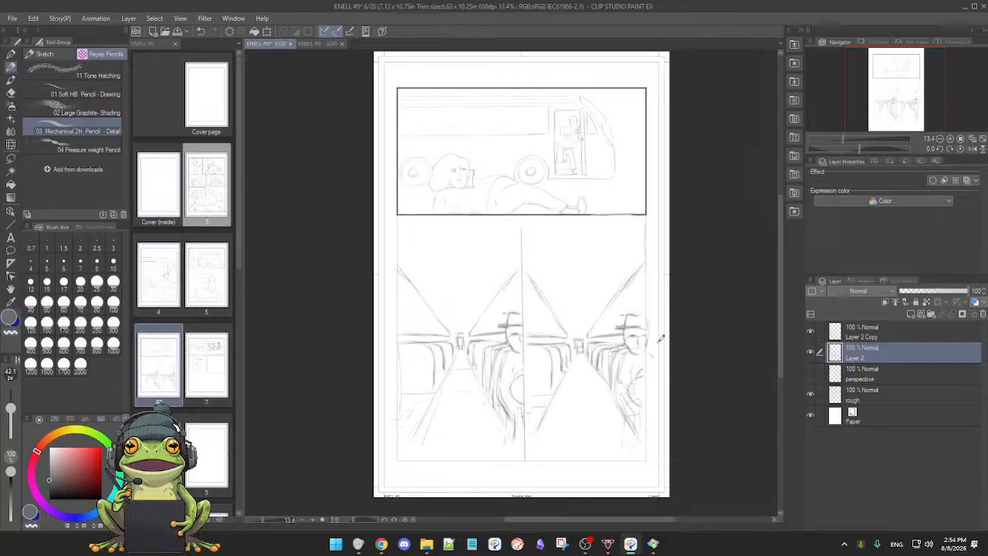
Step: Refine the right passenger's hat brim and extend the left panel's ceiling and luggage-rack lines past its outer border
scroll(572, 383, up, 3)
drag(584, 381, 554, 382)
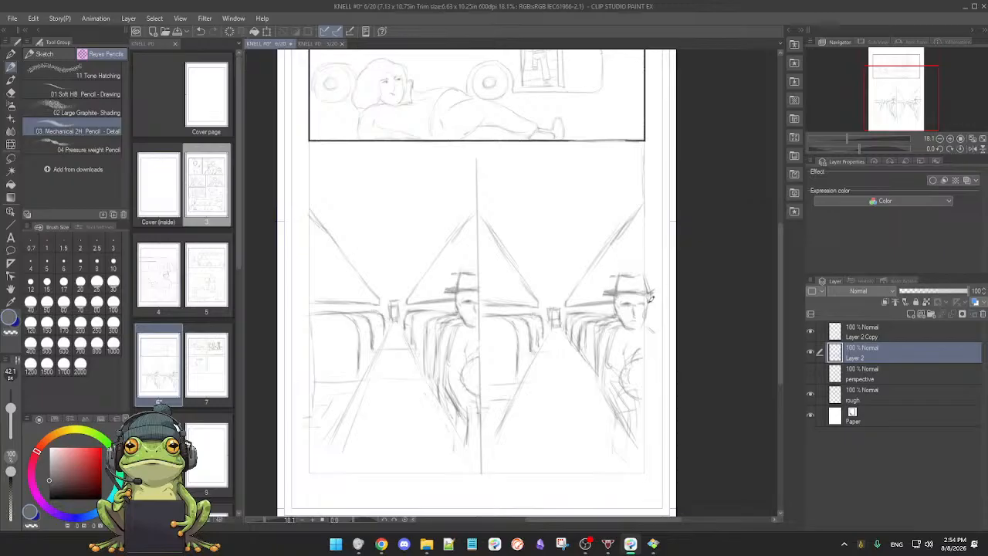
drag(649, 311, 651, 309)
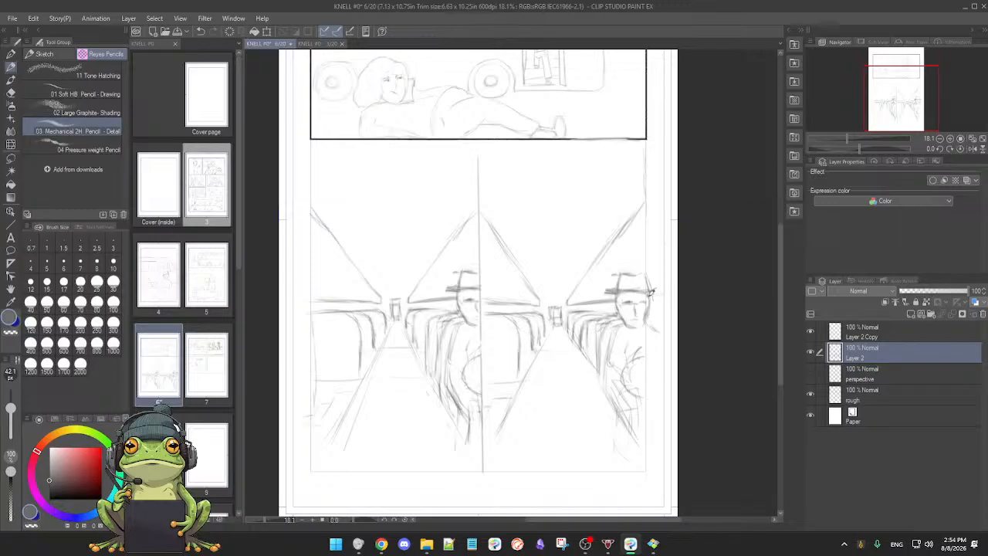
drag(405, 274, 441, 265)
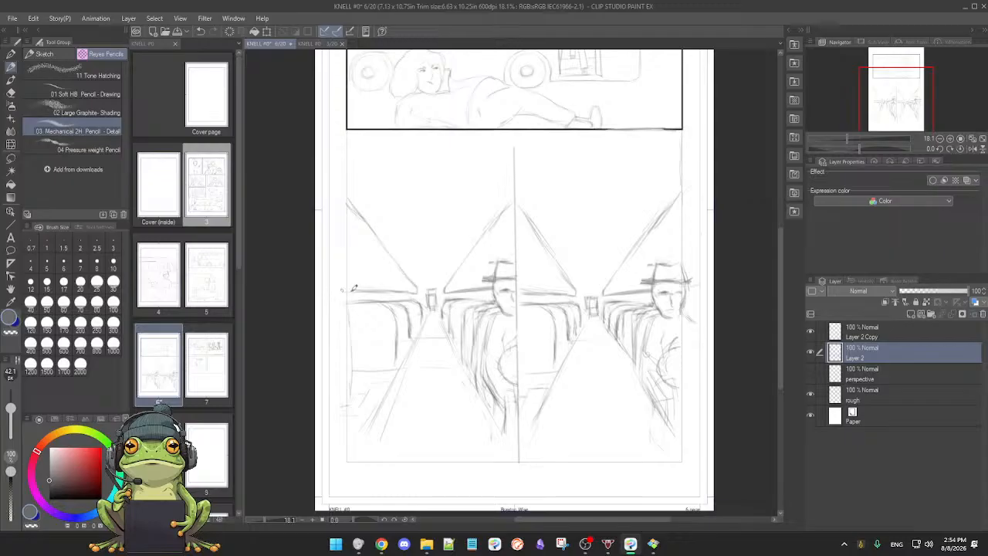
mouse_move(347, 292)
mouse_down()
mouse_move(378, 291)
mouse_move(369, 284)
mouse_up()
mouse_move(332, 185)
mouse_down()
mouse_move(362, 218)
mouse_move(352, 207)
mouse_up()
drag(536, 378, 525, 380)
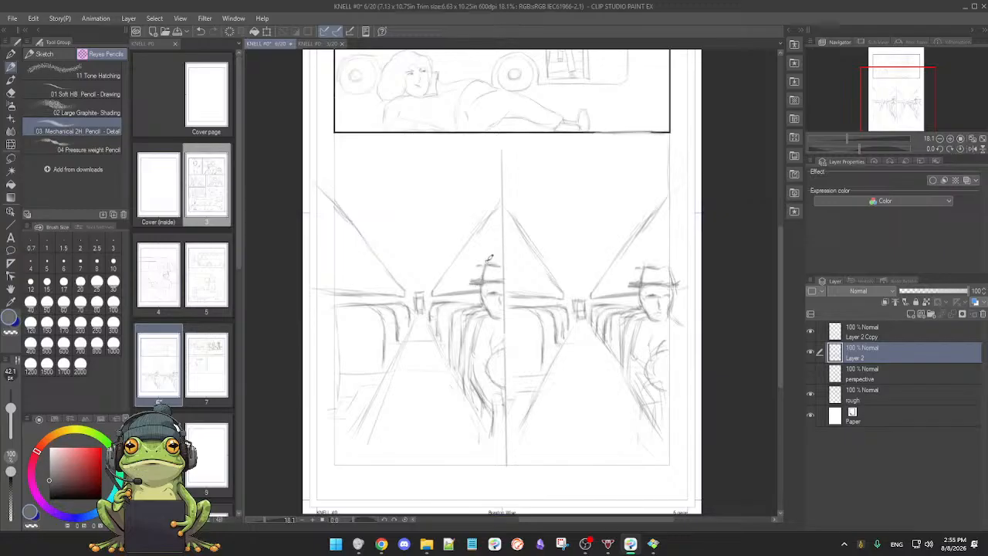
Step: Delete the Layer 2 Copy layer
click(810, 332)
click(856, 331)
click(982, 314)
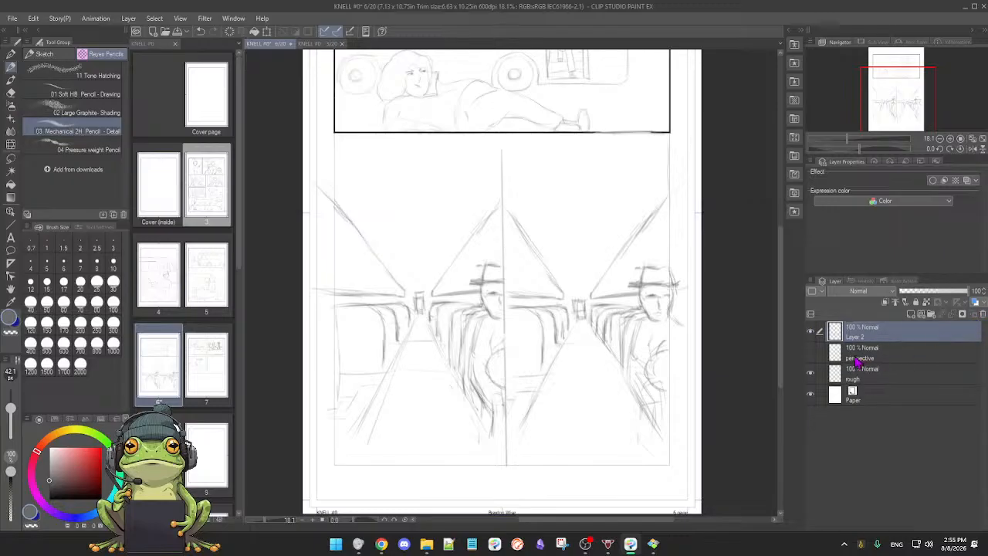
Step: Hide Layer 2 and erase the stray pencil marks left on the rough layer below the bus panel
click(810, 333)
click(811, 333)
click(811, 332)
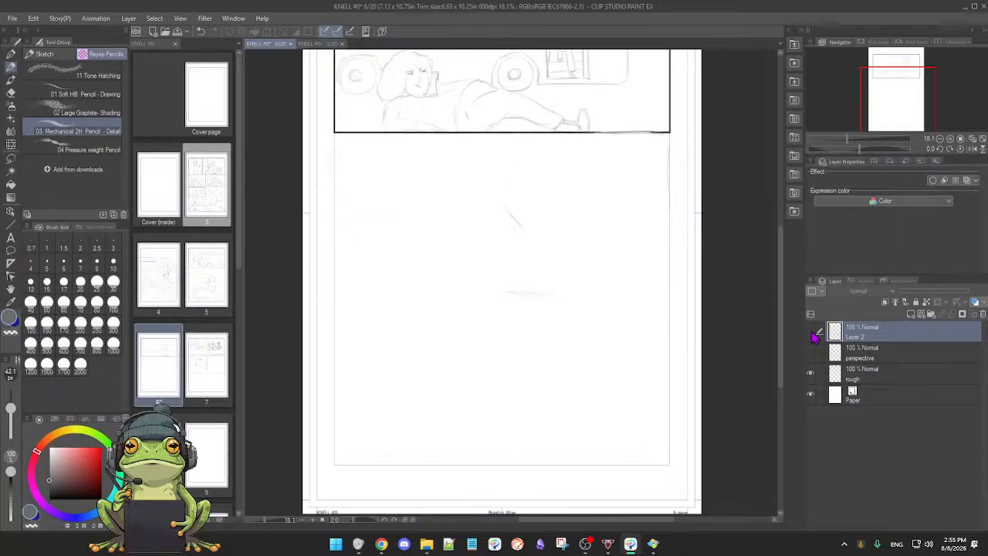
click(810, 374)
click(811, 374)
click(877, 374)
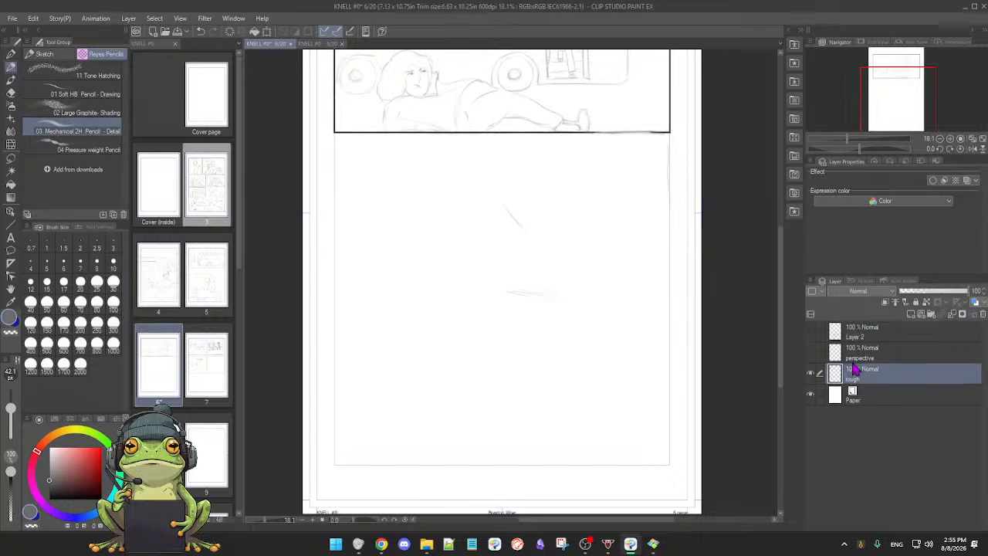
key(e)
drag(505, 210, 525, 227)
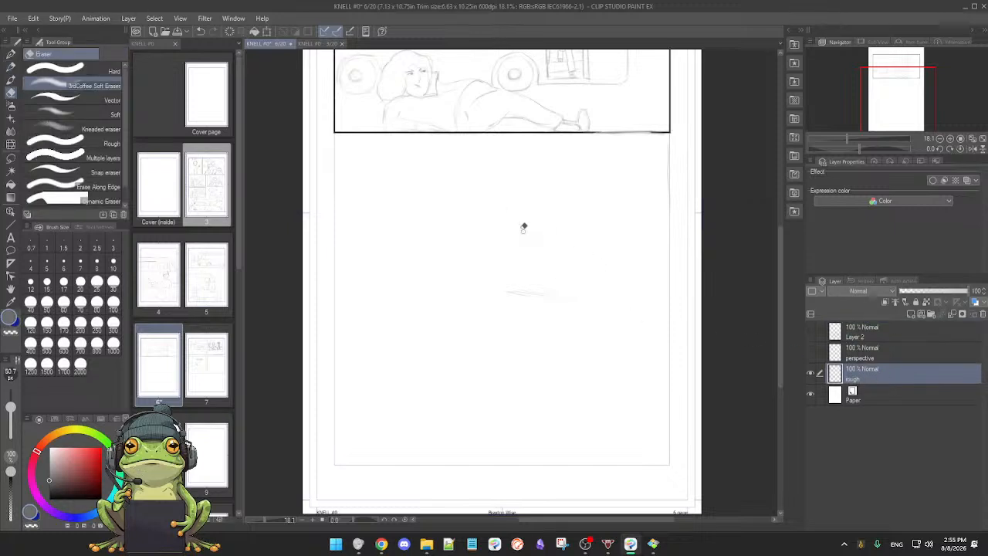
mouse_move(541, 283)
mouse_down()
mouse_move(516, 295)
mouse_move(543, 291)
mouse_up()
key(p)
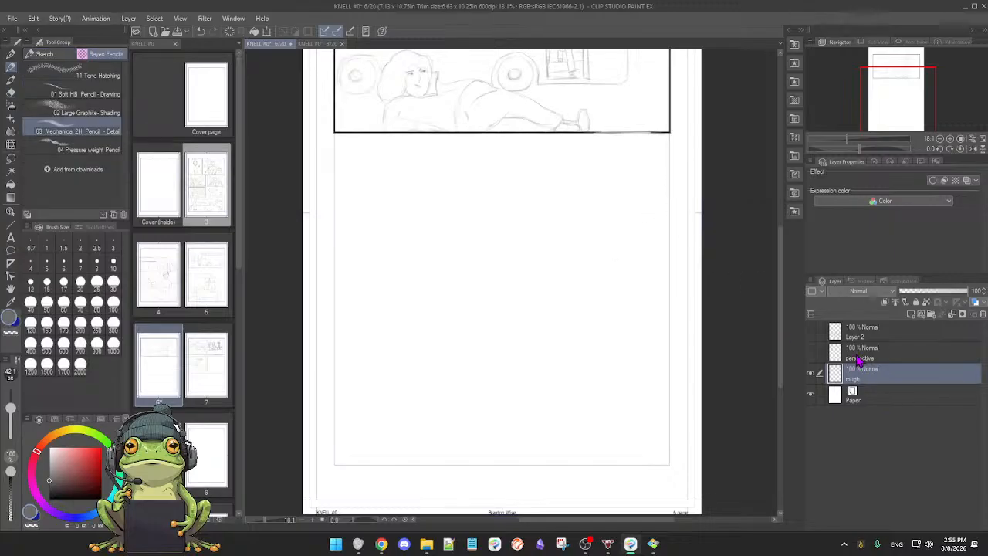
Step: Check the perspective guides and hide them again, show Layer 2 and make it the active layer
click(810, 353)
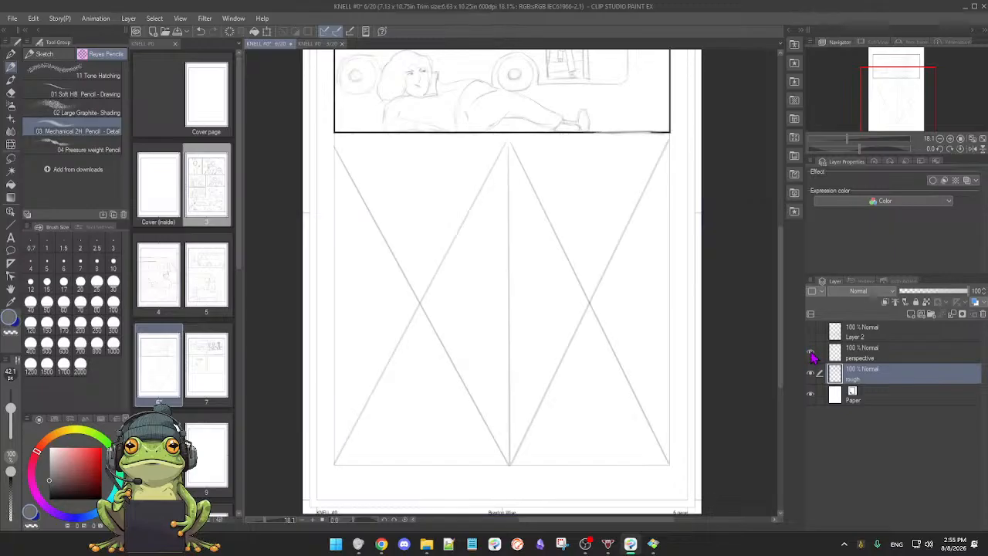
click(810, 353)
click(810, 333)
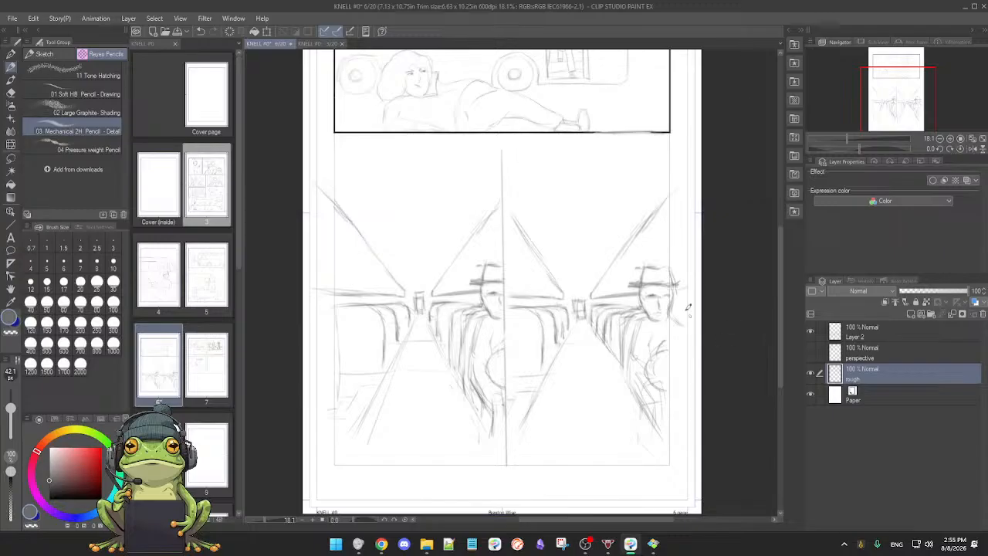
key(e)
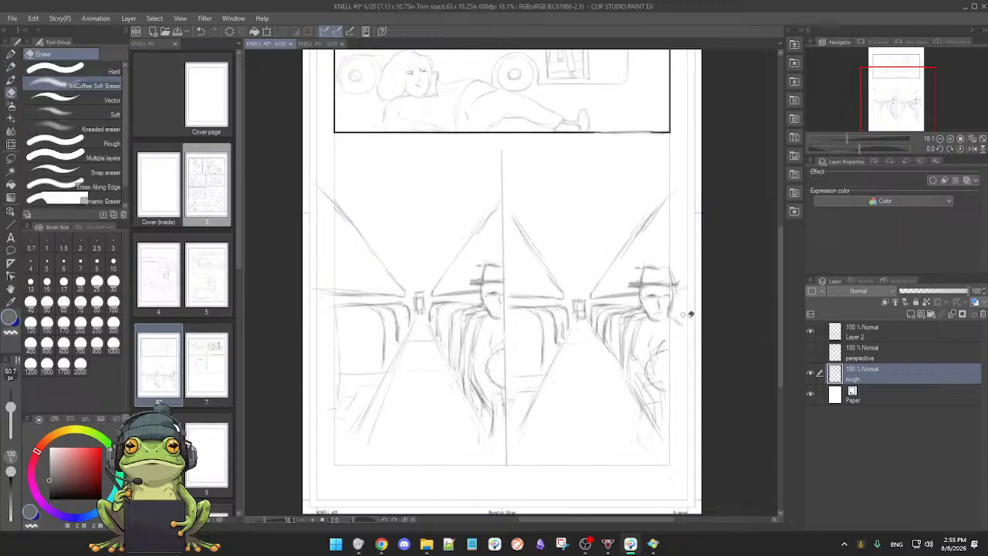
click(892, 338)
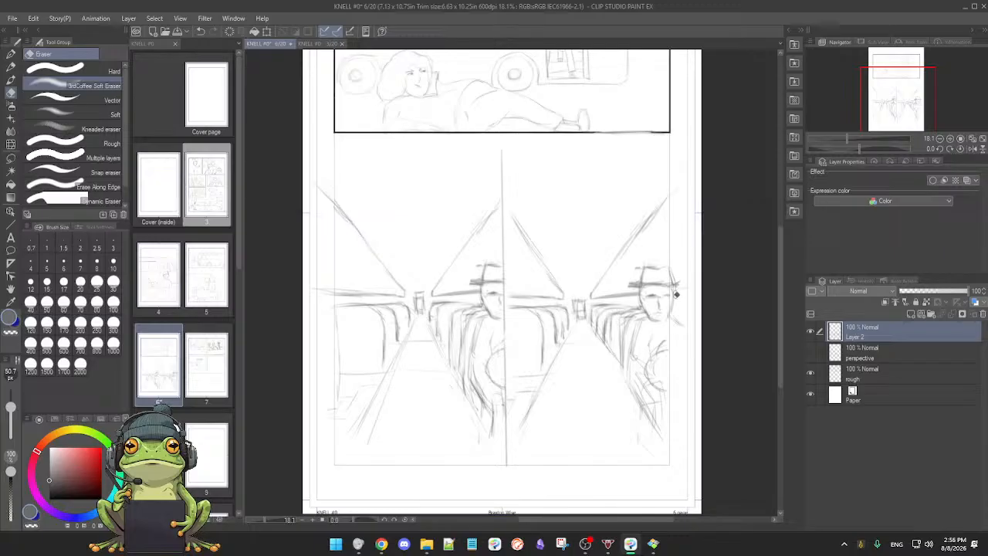
Step: Erase the doubled aisle floor line in the left bus interior panel
key(p)
mouse_move(658, 280)
mouse_down()
mouse_move(676, 271)
mouse_move(682, 293)
mouse_up()
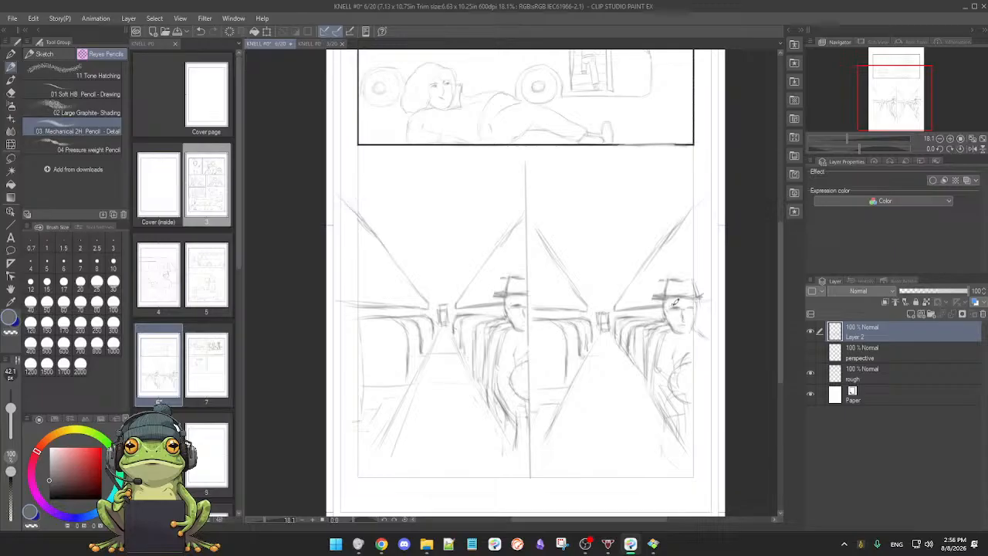
drag(604, 338, 625, 373)
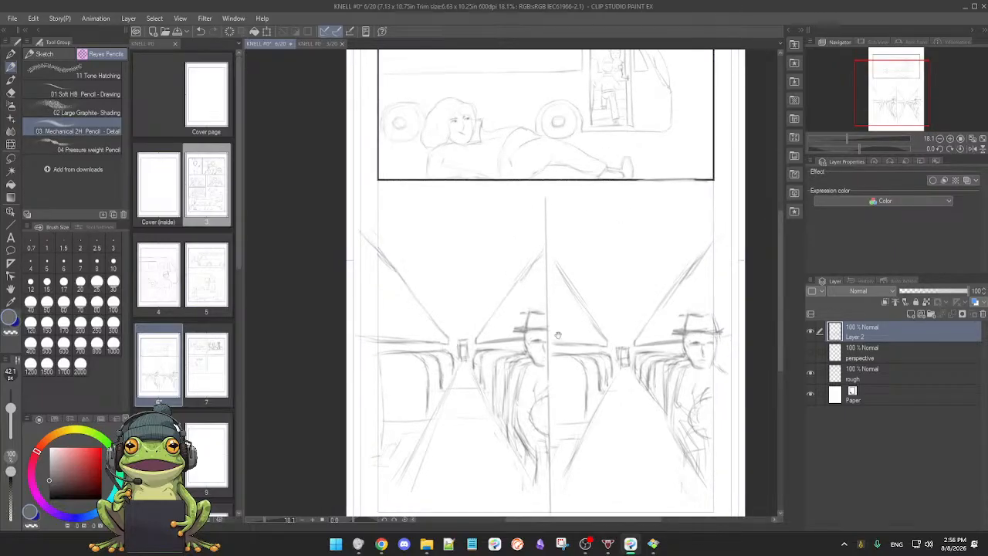
drag(553, 339, 556, 284)
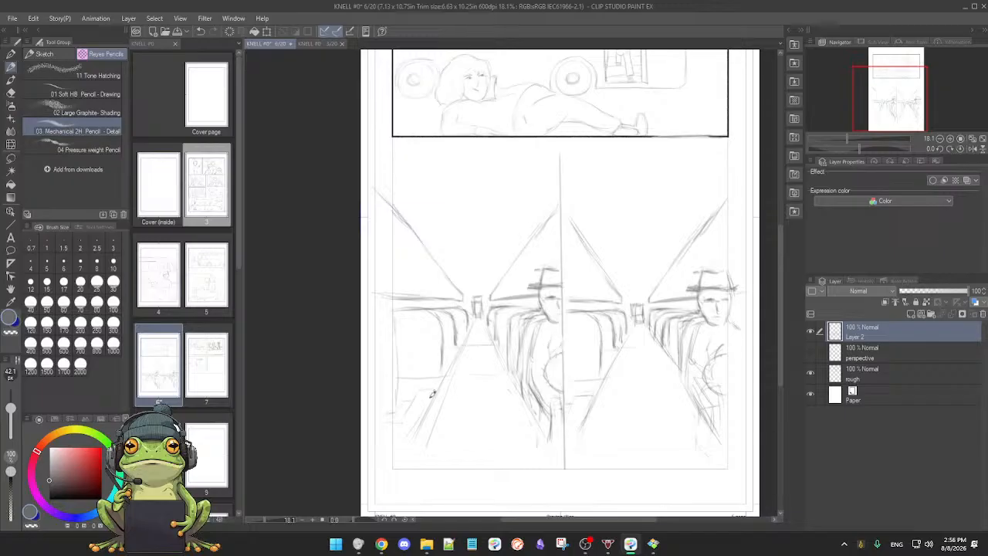
key(e)
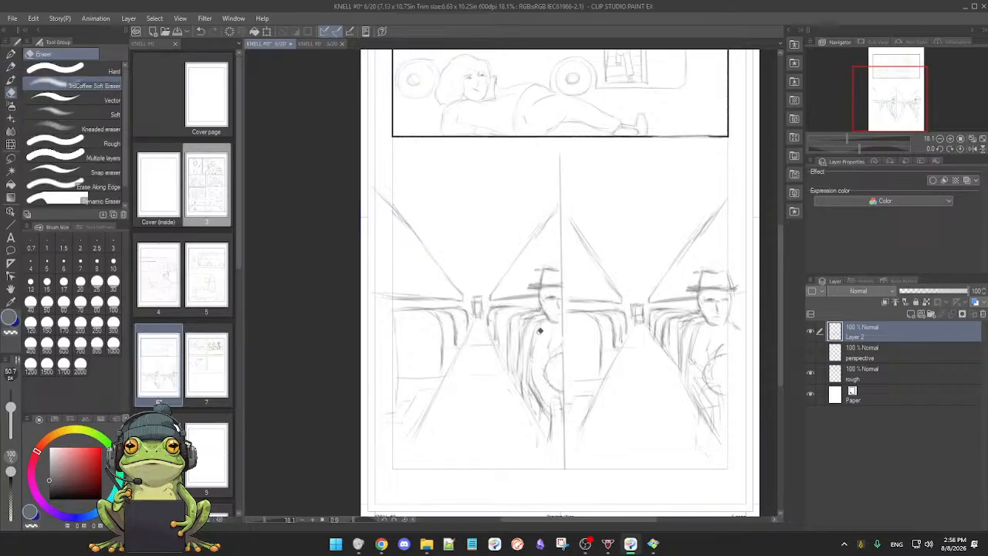
key(p)
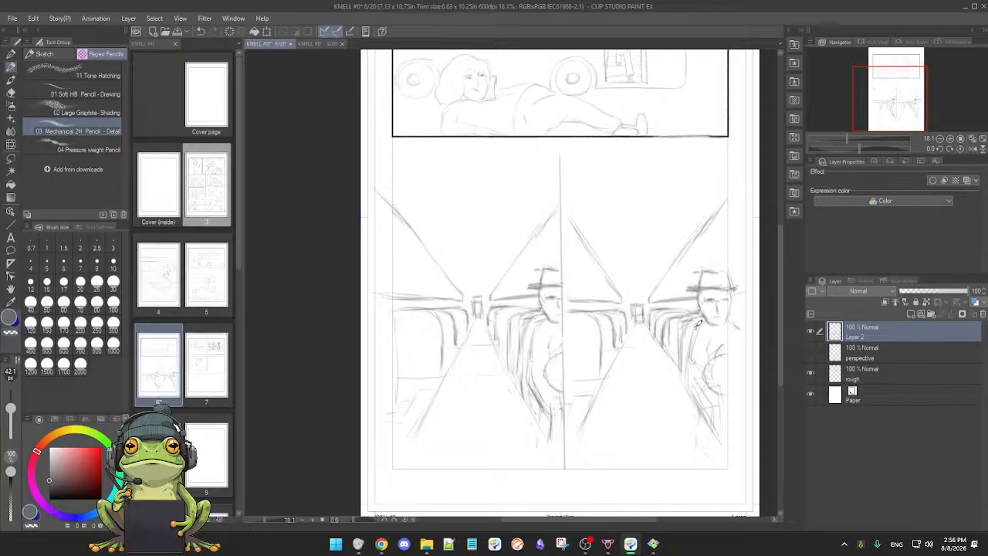
Step: Sketch the shoulder and folded arms of the hatted passenger in the right bus interior panel and erase the excess lines
click(811, 332)
click(812, 333)
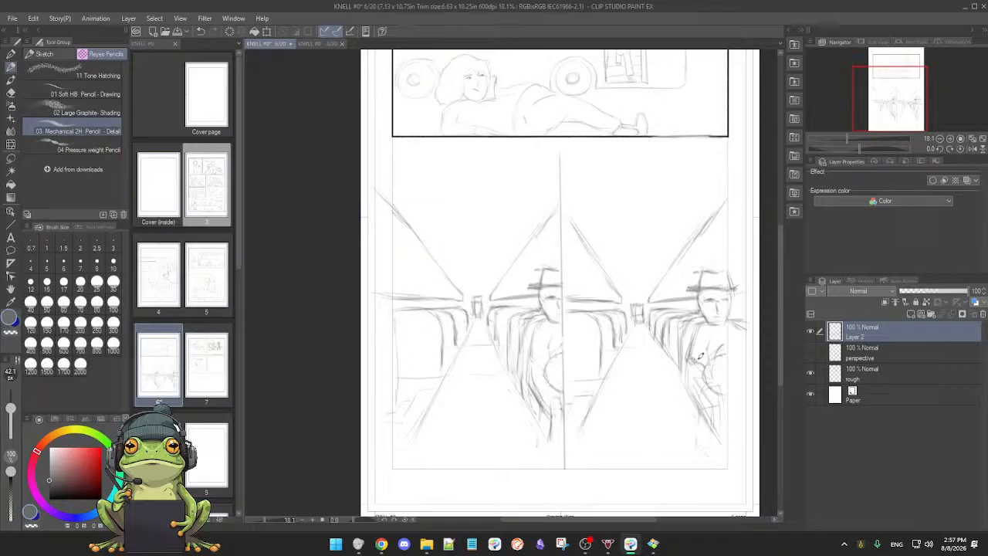
drag(696, 368, 708, 378)
key(e)
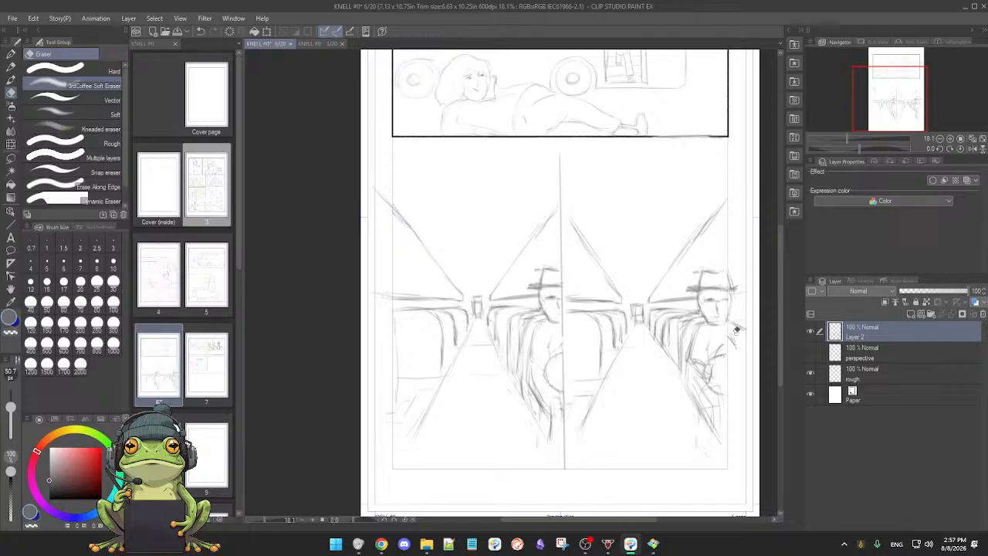
key(p)
Step: Erase the parts of the left panel's hatted passenger that cross the panel divider and touch up the adjoining lines
mouse_move(624, 390)
mouse_down()
mouse_move(633, 392)
mouse_move(606, 390)
mouse_up()
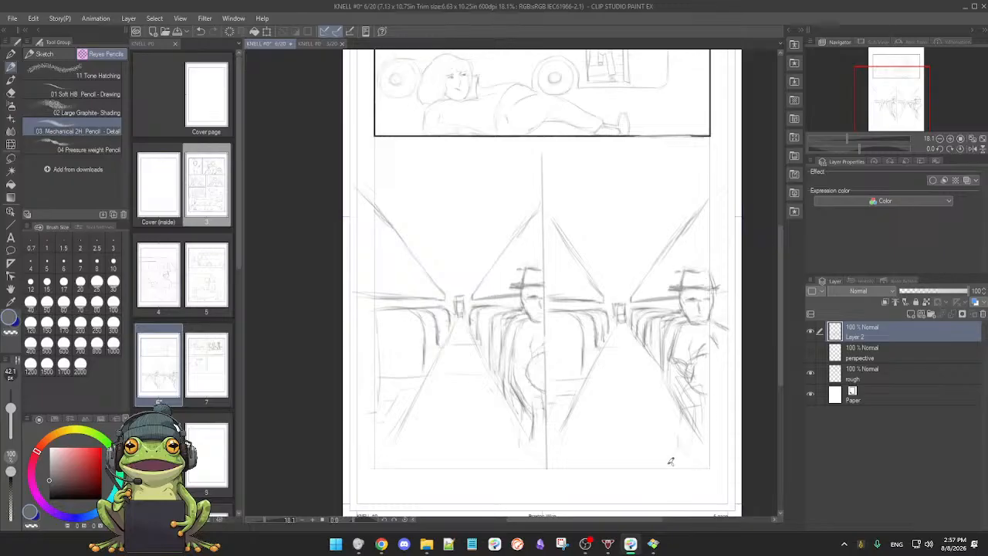
drag(691, 375, 674, 380)
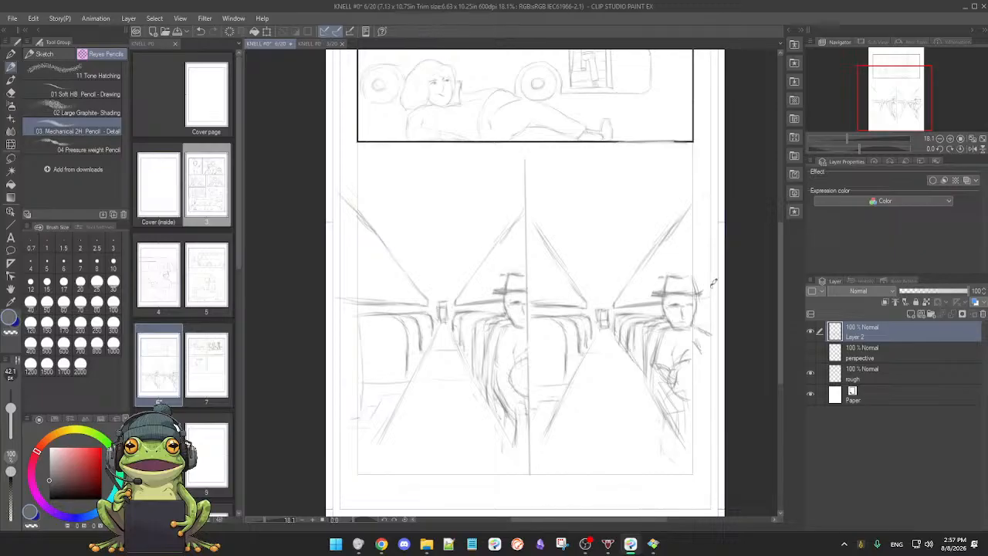
drag(693, 344, 724, 319)
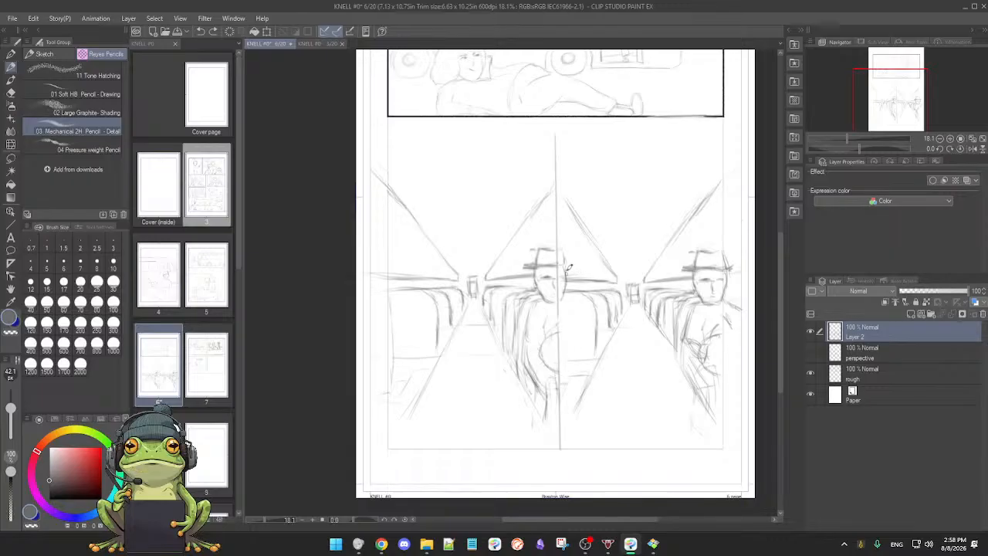
key(e)
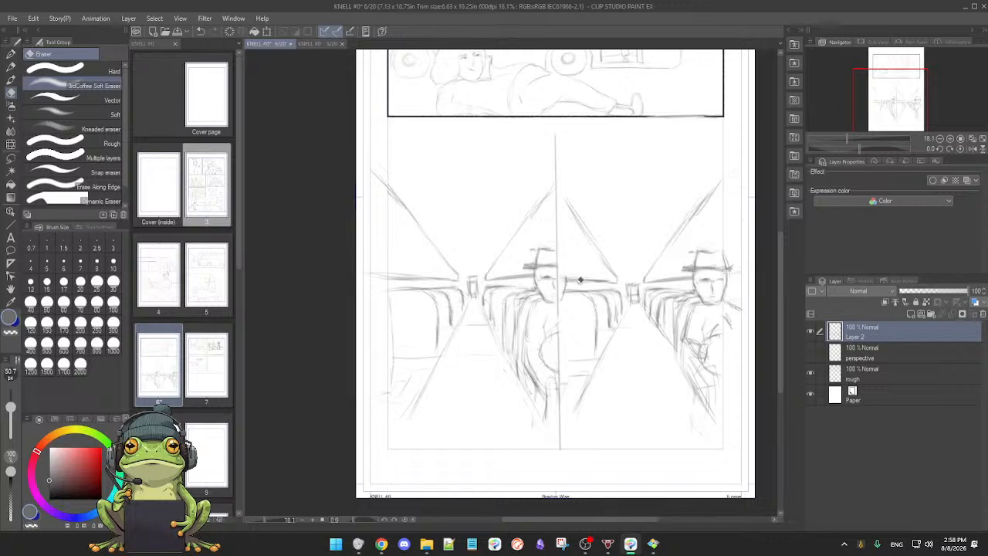
key(p)
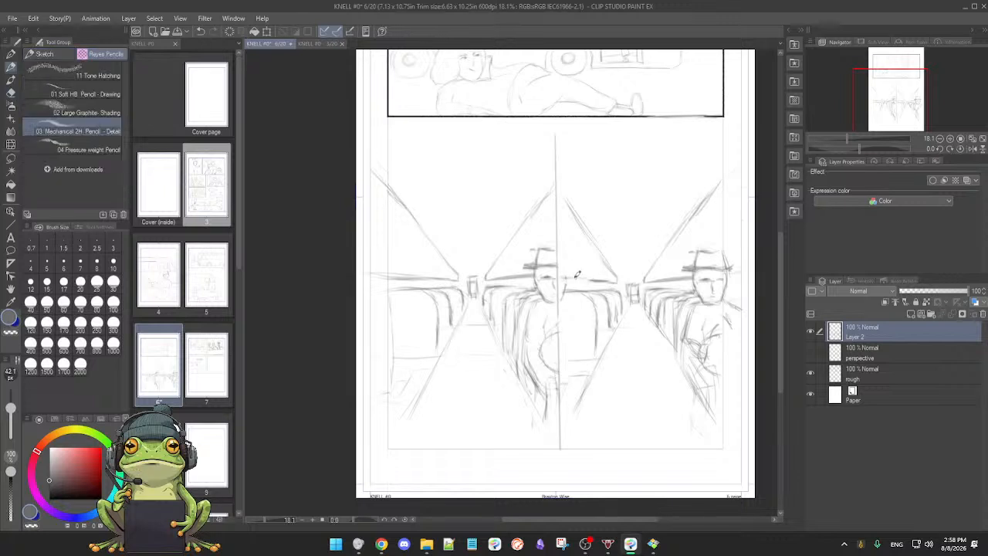
key(e)
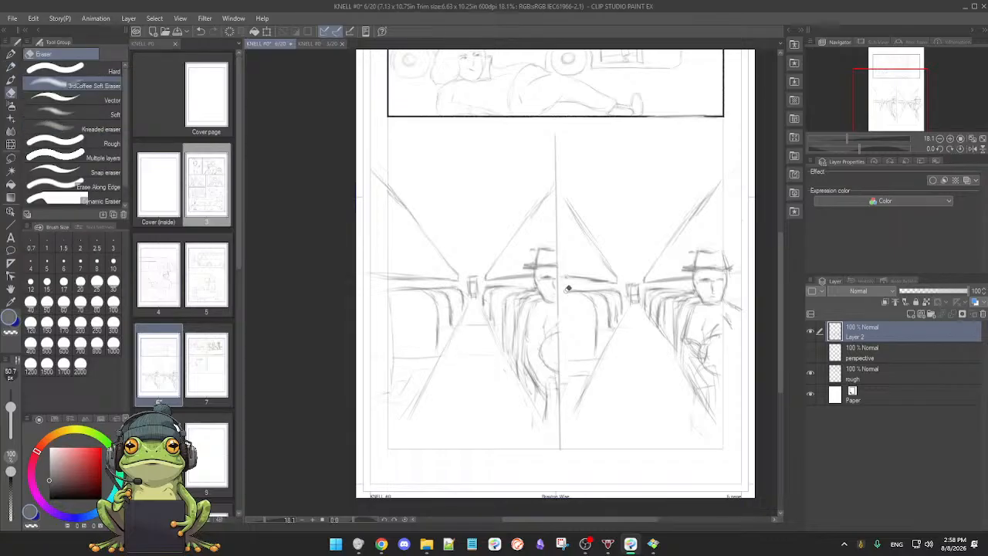
key(p)
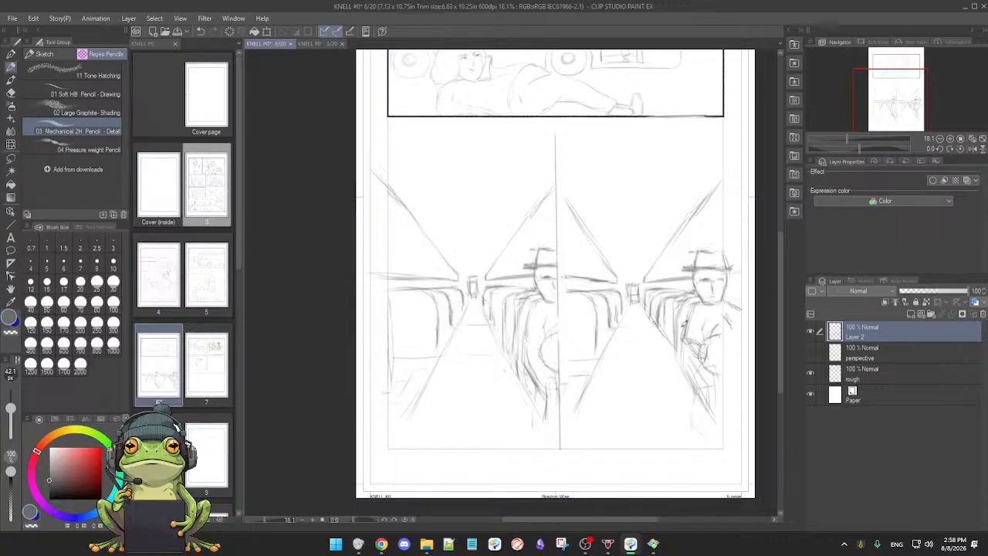
Step: Pick a dark red drawing colour and sketch the shoulder line and shoulder joint of a guide figure over the left panel's passenger
click(812, 332)
click(98, 465)
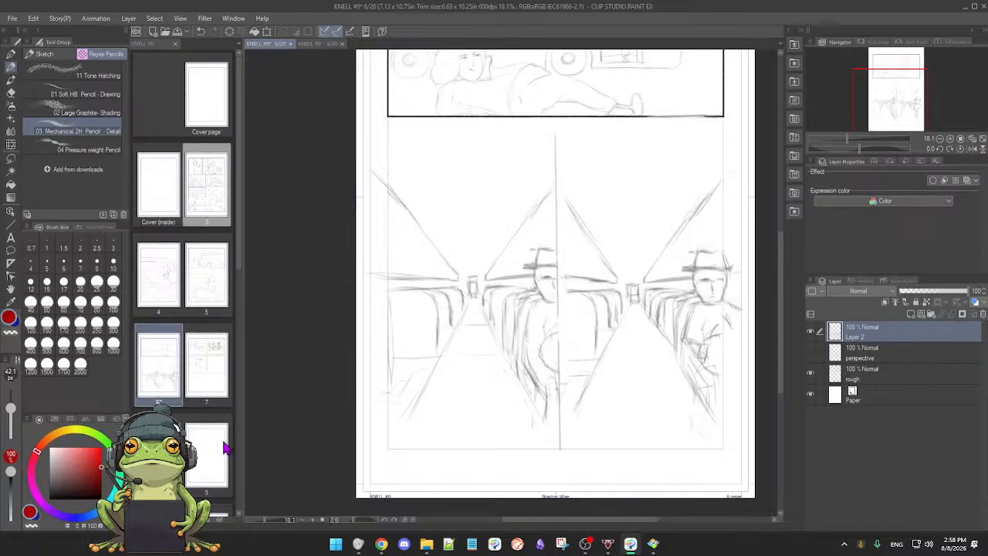
drag(517, 357, 533, 291)
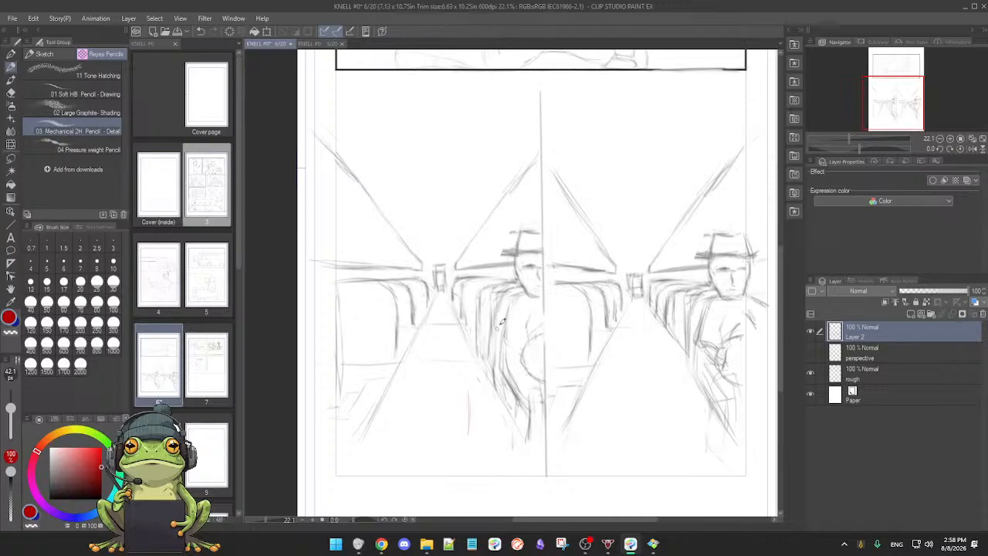
drag(488, 312, 532, 293)
mouse_move(486, 317)
mouse_down()
mouse_move(503, 359)
mouse_move(493, 319)
mouse_up()
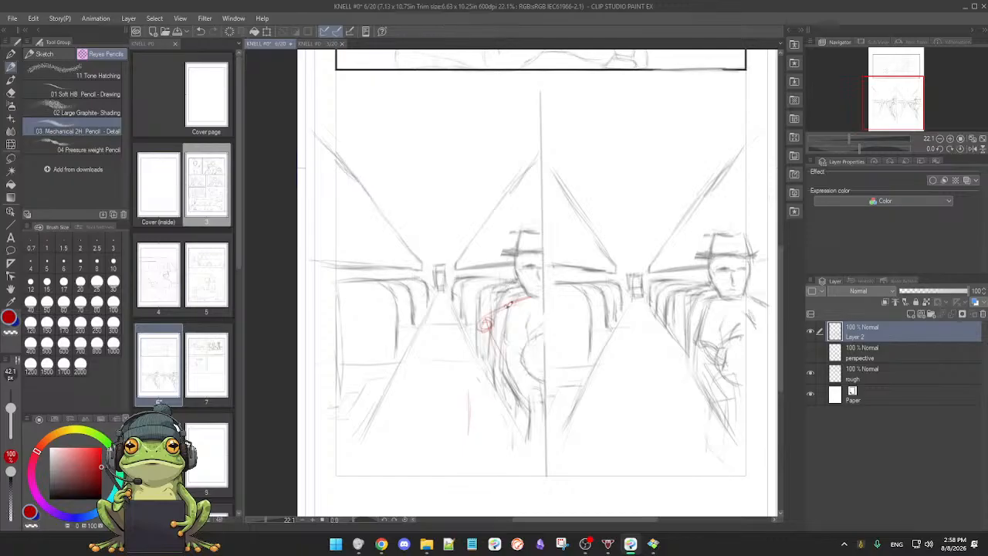
Step: Sketch the red guide figure's head and an arm reaching out into the aisle of the left bus interior panel
mouse_move(493, 292)
mouse_down()
mouse_move(513, 247)
mouse_move(505, 250)
mouse_move(509, 290)
mouse_move(490, 268)
mouse_move(536, 253)
mouse_up()
mouse_move(480, 275)
mouse_down()
mouse_move(528, 254)
mouse_move(487, 280)
mouse_move(516, 249)
mouse_move(508, 251)
mouse_up()
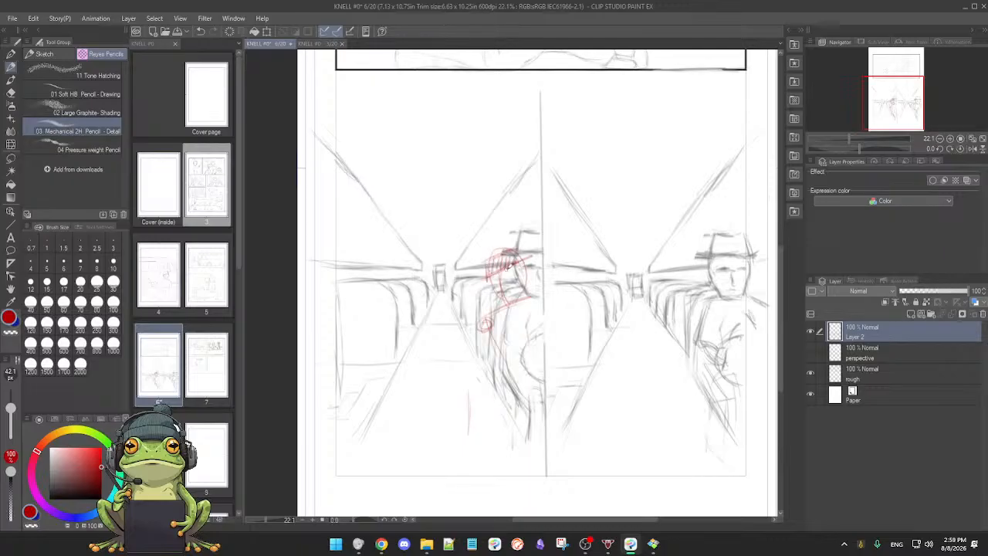
drag(494, 279, 503, 303)
drag(517, 260, 526, 288)
drag(486, 324, 468, 359)
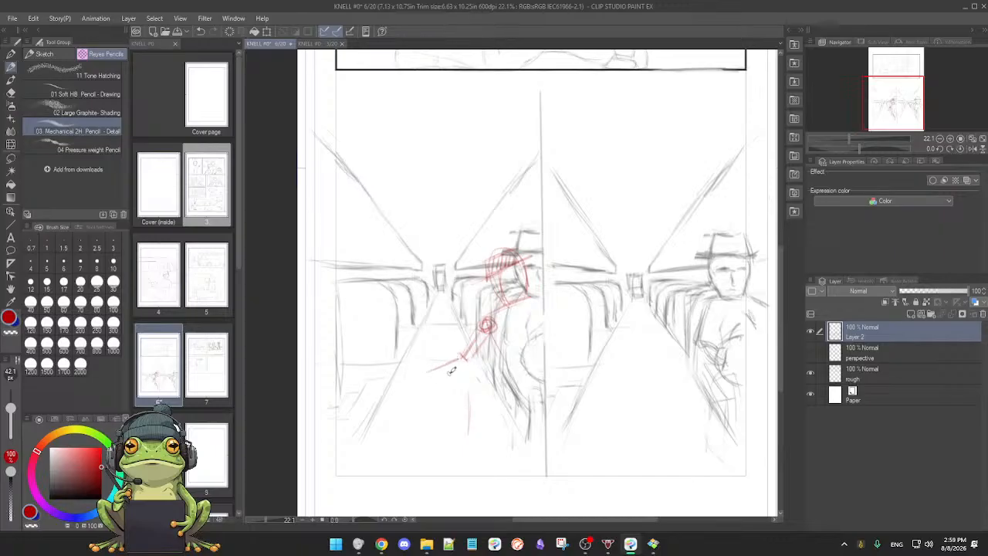
drag(432, 379, 469, 365)
drag(480, 346, 485, 341)
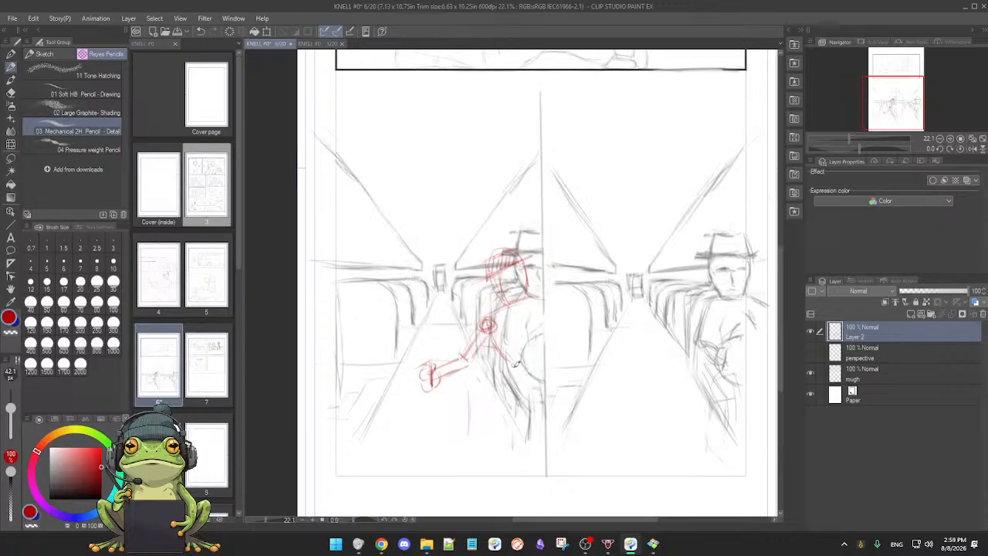
Step: Sketch the red guide figure's hips, knee and lower leg beside the panel divider and erase the excess hip lines
mouse_move(525, 351)
mouse_down()
mouse_move(522, 373)
mouse_move(502, 363)
mouse_move(547, 378)
mouse_move(526, 361)
mouse_move(537, 364)
mouse_move(545, 403)
mouse_up()
mouse_move(505, 364)
mouse_down()
mouse_move(532, 407)
mouse_move(528, 440)
mouse_up()
drag(540, 394, 530, 428)
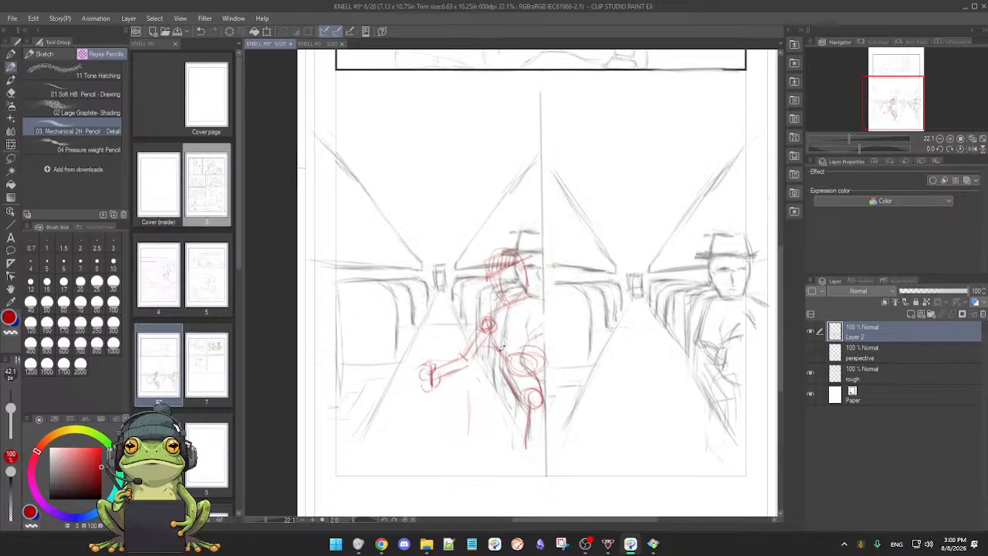
key(e)
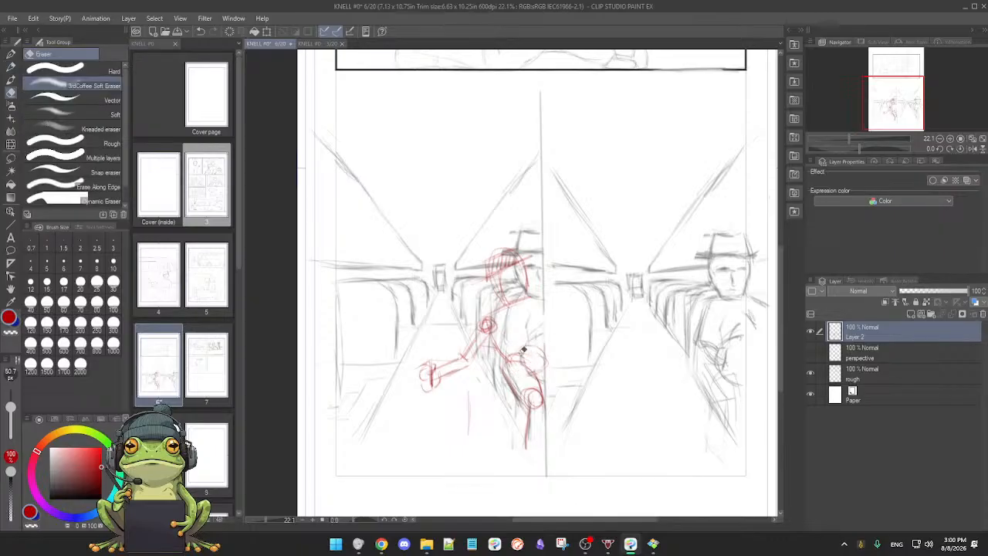
key(p)
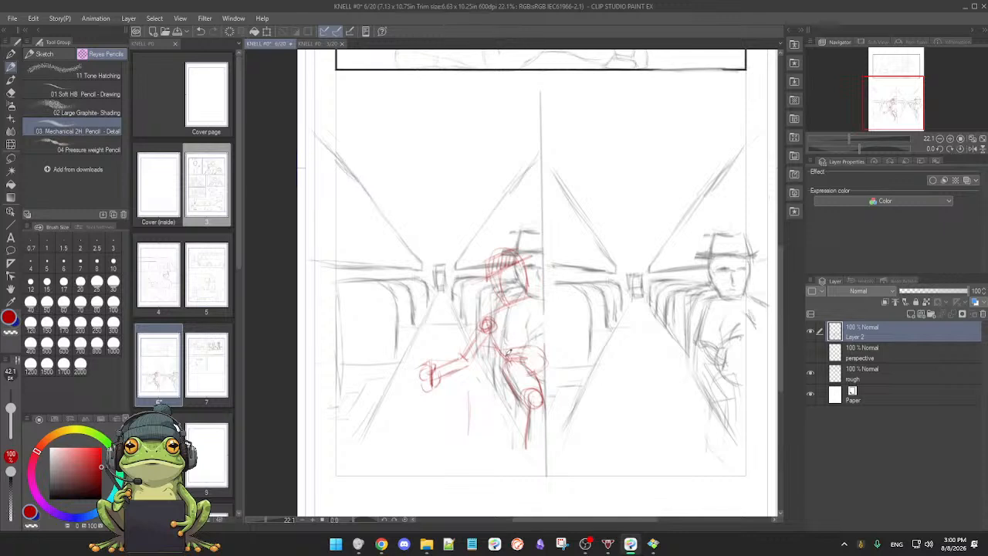
key(e)
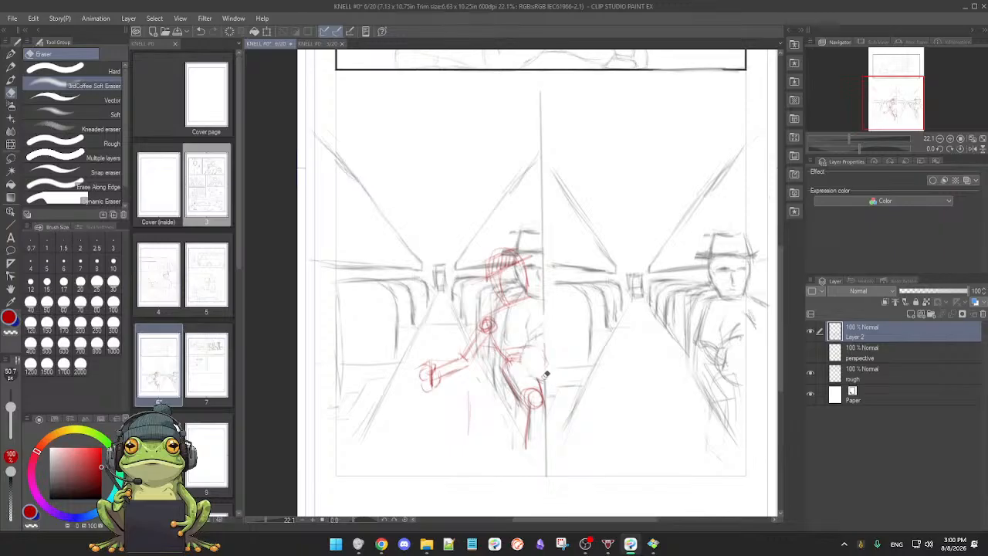
key(p)
Step: Toggle the visibility of Layer 2, perspective and rough to check which layer holds each part of the drawing
click(810, 331)
click(811, 333)
click(811, 332)
click(811, 333)
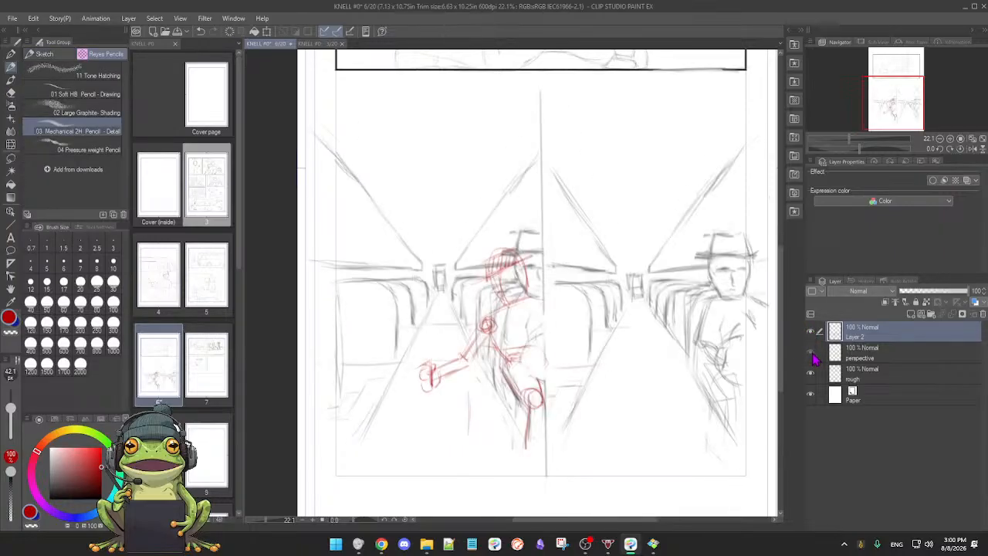
click(811, 352)
click(812, 353)
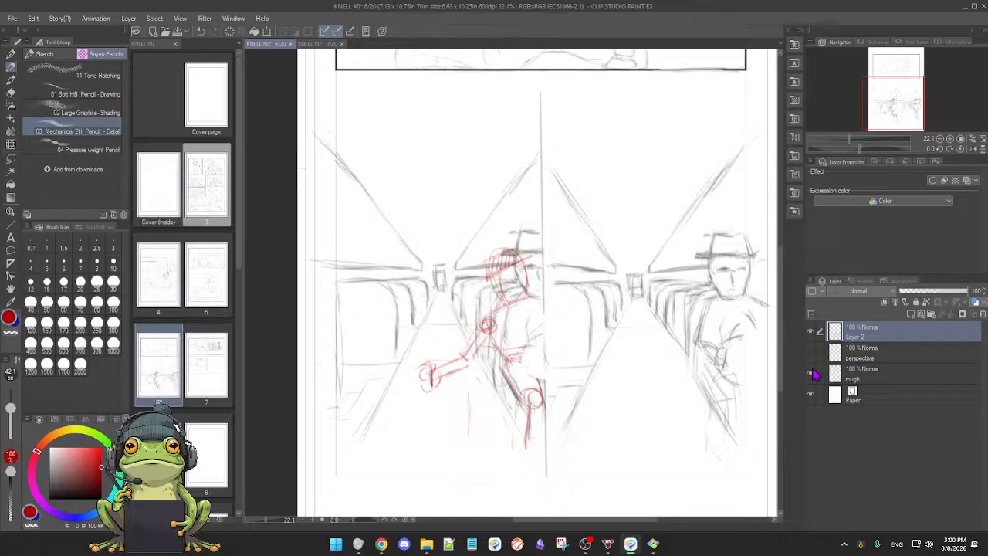
click(811, 374)
click(811, 374)
Step: Undo the strokes of the red guide figure's head, arm, hips and leg in the left panel
key(ctrl+z)
key(ctrl+z)
key(ctrl+z)
key(ctrl+z)
key(ctrl+z)
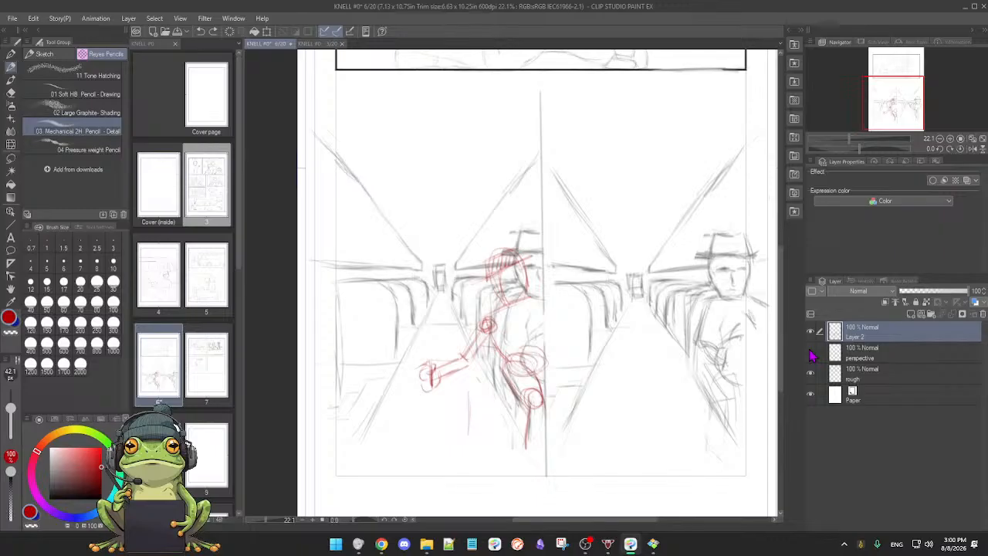
key(ctrl+z)
key(ctrl+z)
key(ctrl+z)
key(ctrl+z)
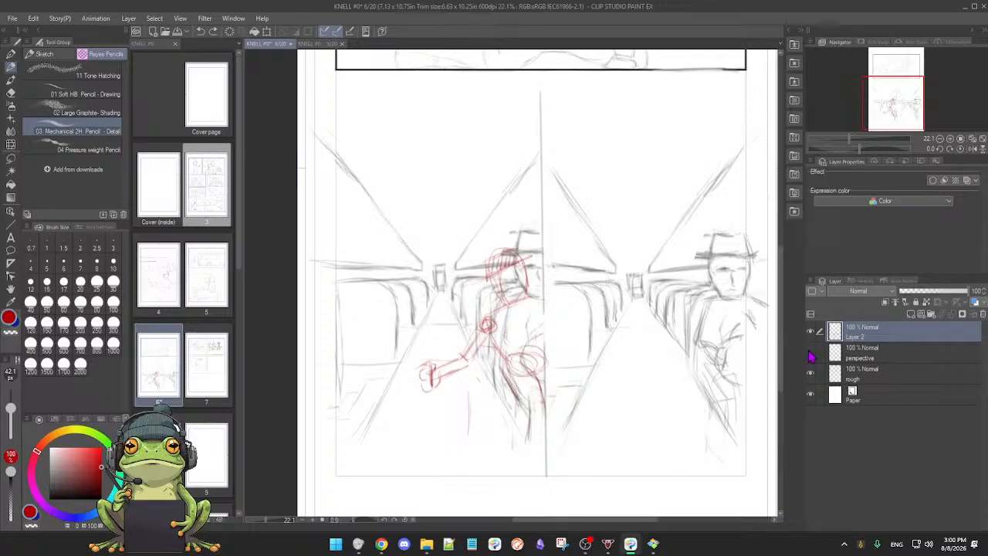
key(ctrl+z)
key(ctrl+z)
key(ctrl+z)
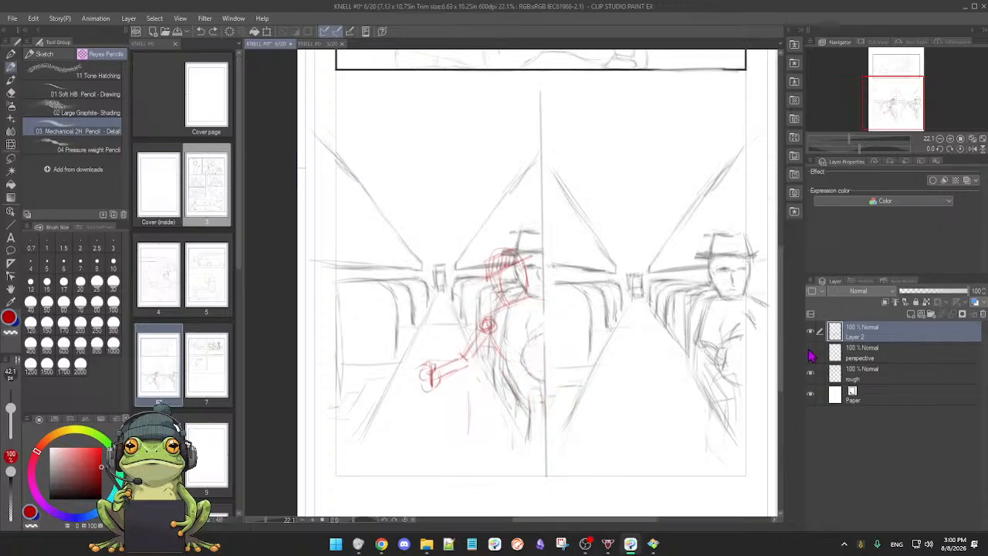
key(ctrl+z)
key(ctrl+z)
key(ctrl+z)
key(ctrl+z)
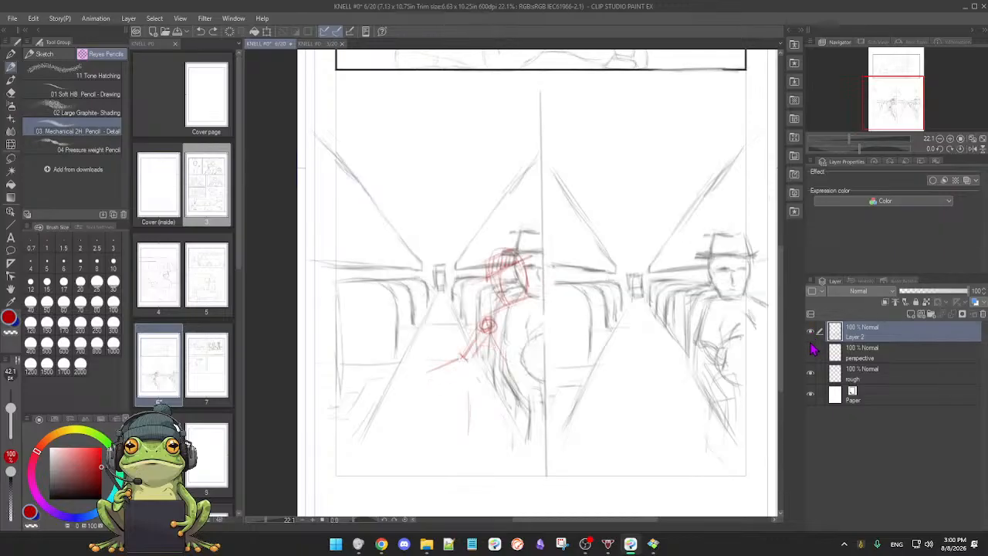
key(ctrl+z)
key(ctrl+z)
key(ctrl+z)
key(ctrl+z)
key(ctrl+z)
key(ctrl+z)
key(ctrl+z)
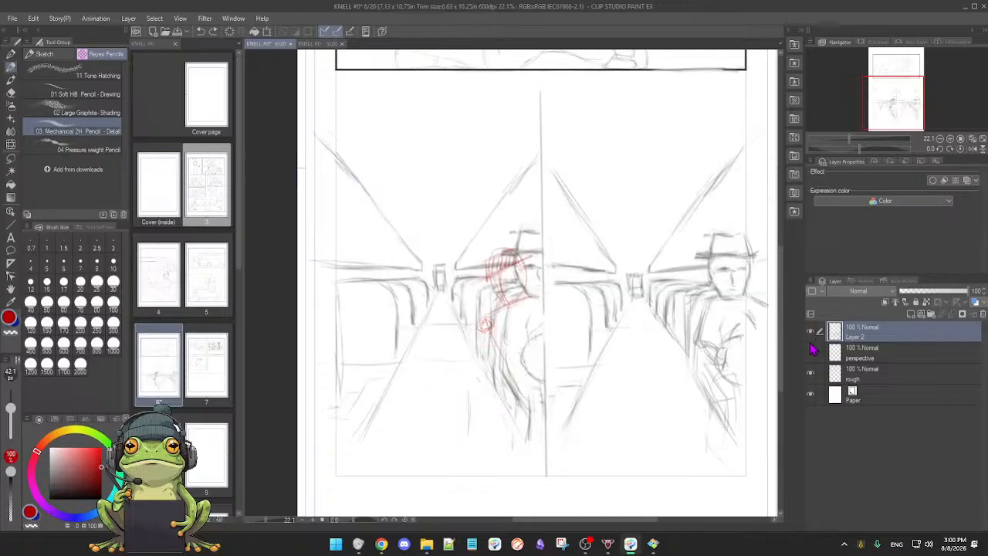
key(ctrl+z)
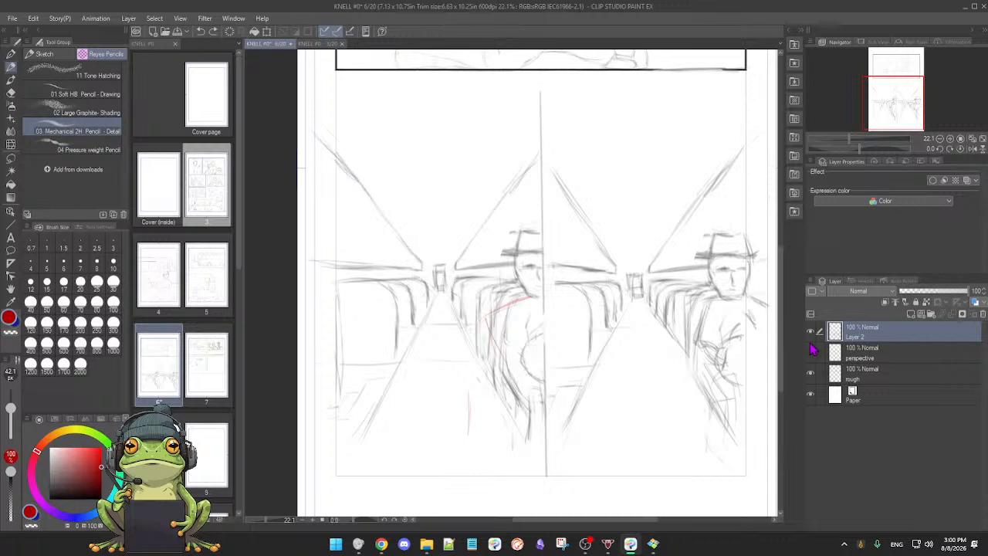
key(ctrl+z)
Step: Add a new raster layer above Layer 2, then hide Layer 2 briefly and show it again
click(910, 314)
click(810, 353)
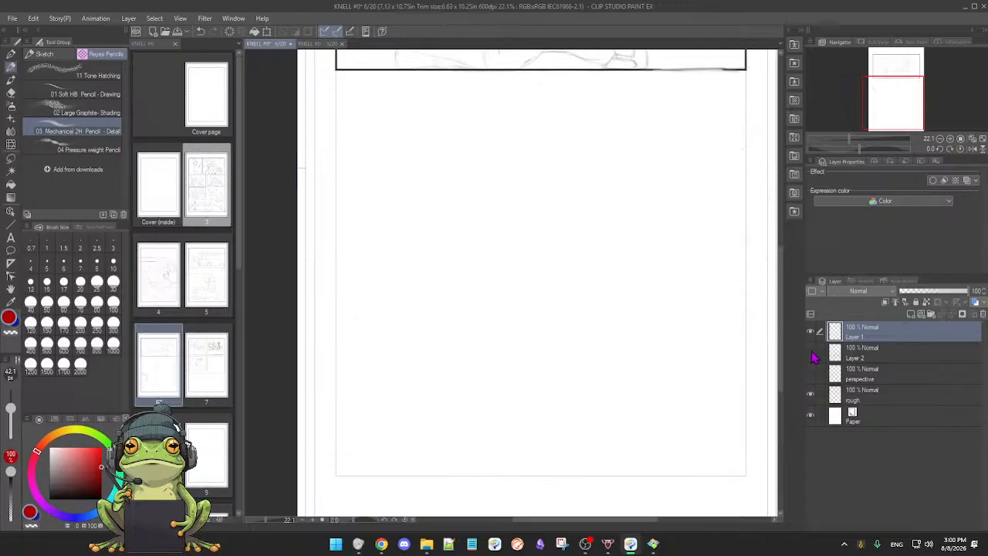
click(811, 352)
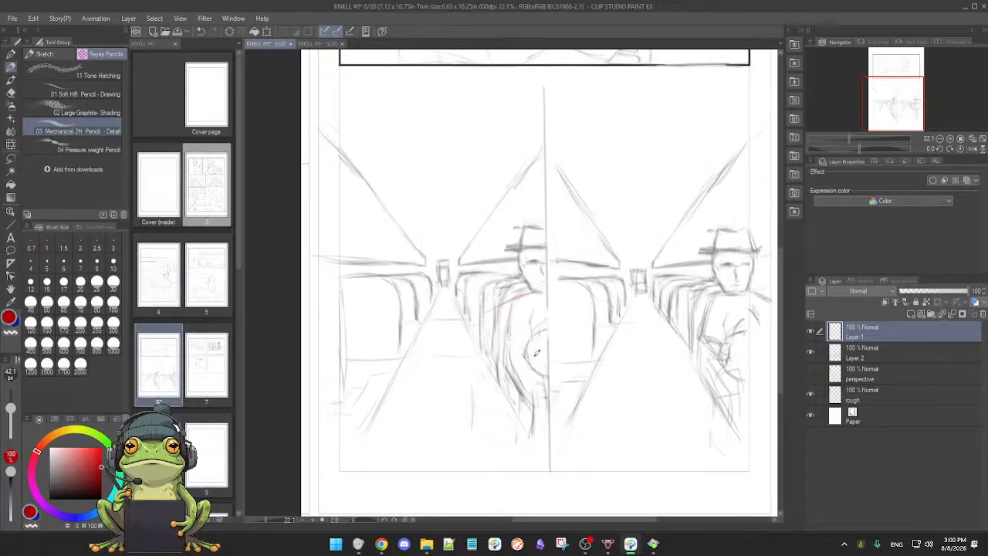
Step: Erase the leftover red shoulder line on Layer 2 and make Layer 1 the active layer again
click(874, 353)
key(e)
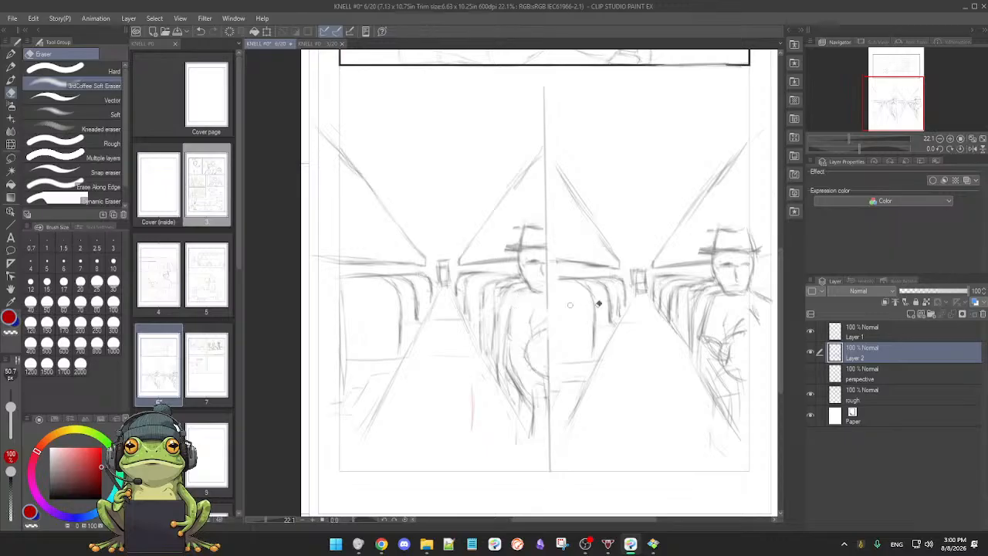
key(p)
click(871, 335)
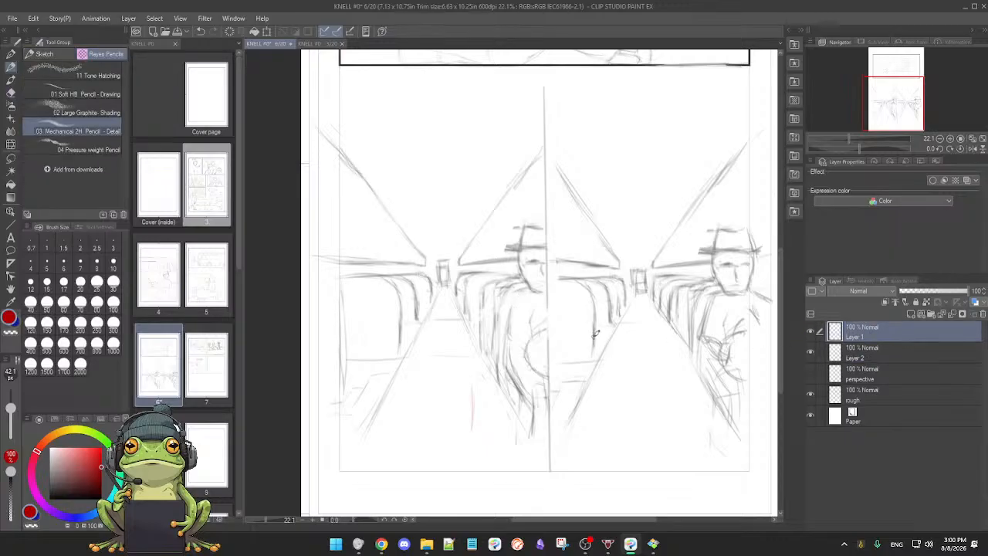
Step: Try to erase the red vertical mark in the left panel's aisle with Layer 1 active
scroll(600, 345, down, 2)
scroll(600, 345, up, 3)
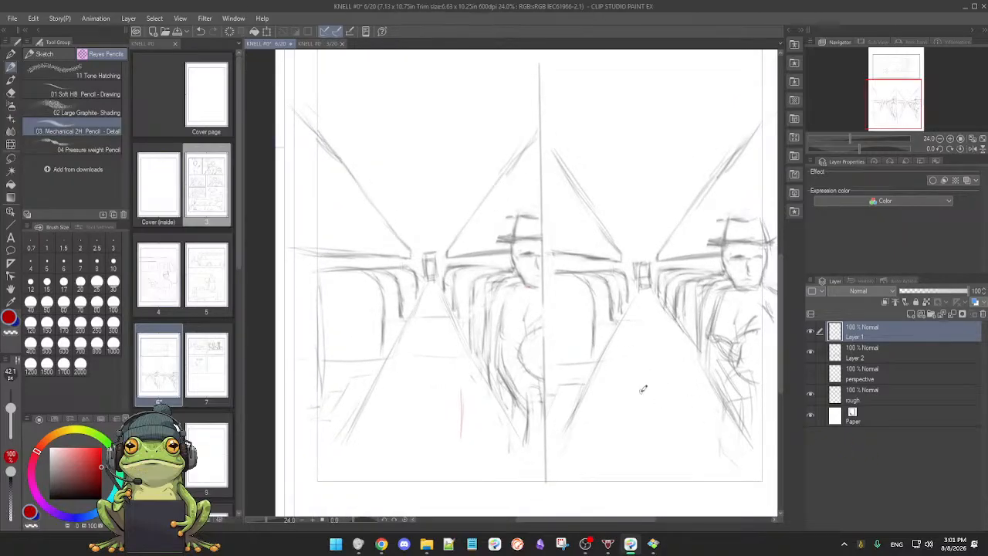
drag(627, 401, 610, 386)
key(e)
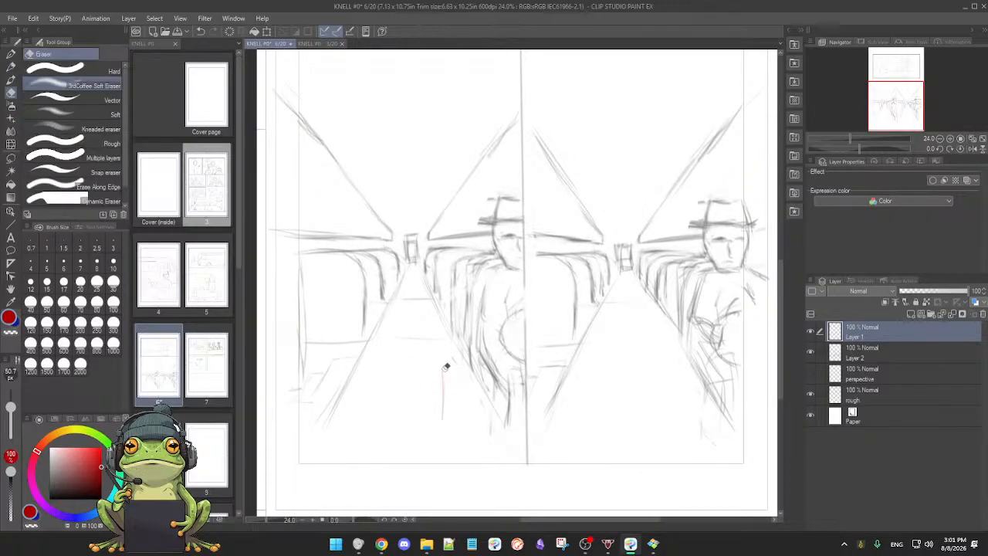
key(p)
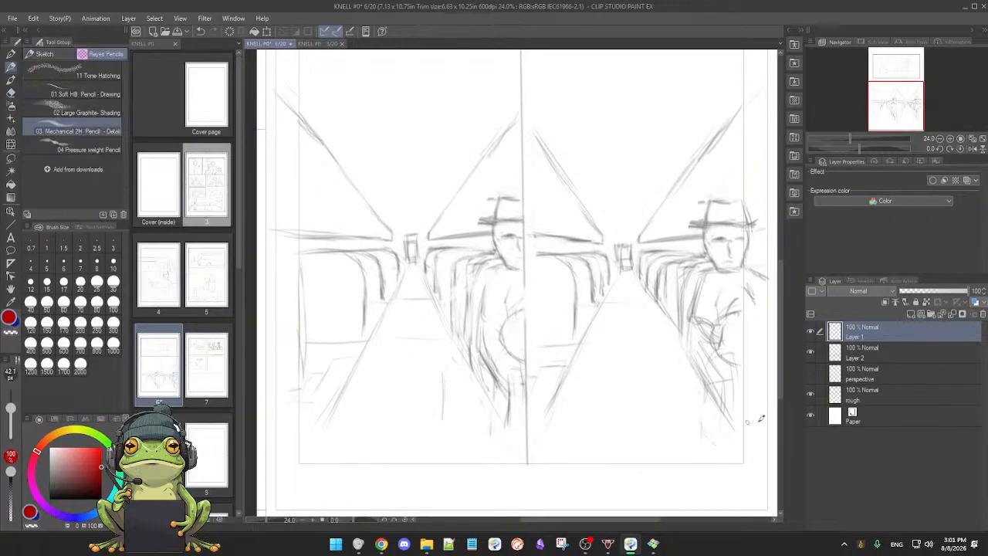
Step: Check Layer 2's visibility, make it the active layer and erase the red vertical mark in the left panel's aisle
click(810, 352)
click(811, 352)
click(888, 358)
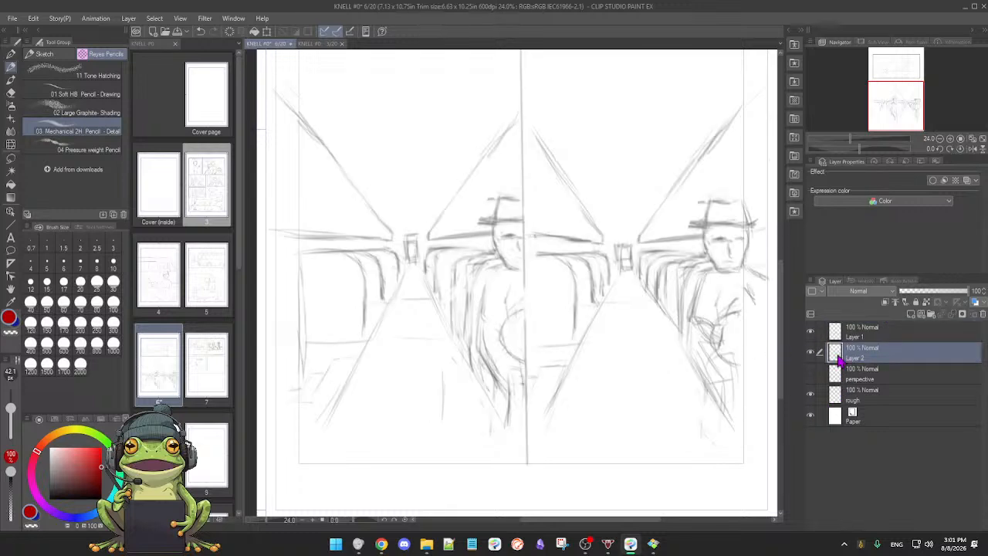
click(810, 352)
click(810, 352)
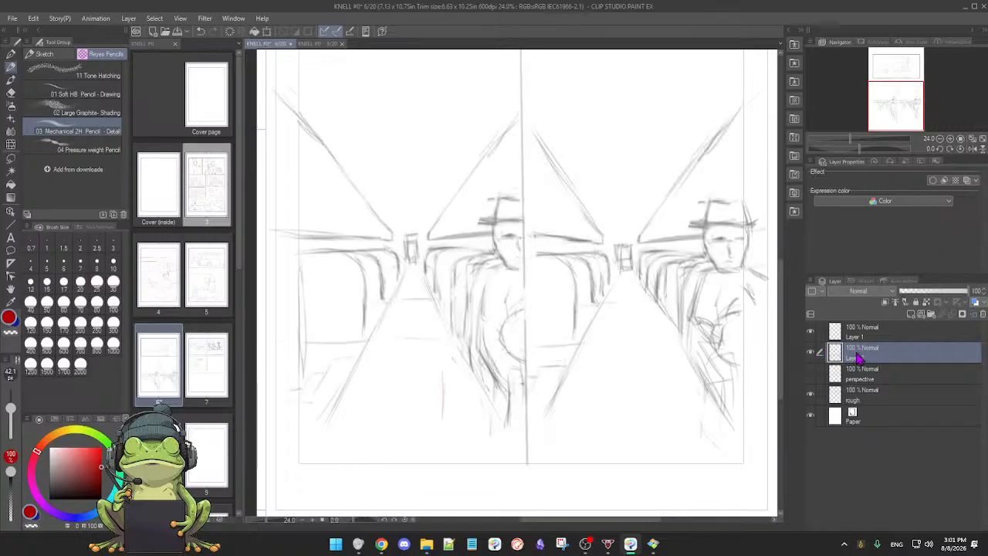
key(e)
mouse_move(440, 375)
mouse_down()
mouse_move(442, 405)
mouse_move(443, 368)
mouse_up()
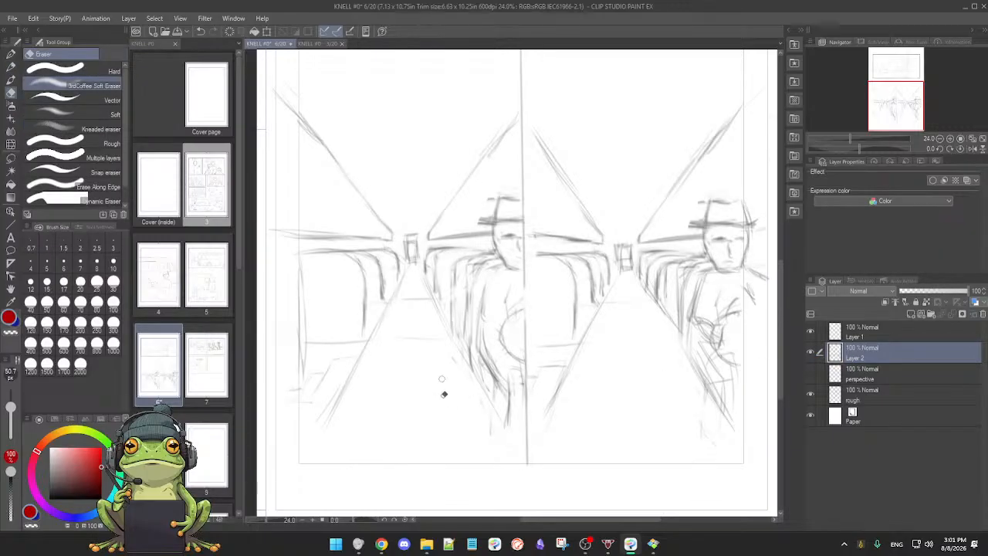
Step: With the Mechanical 2H pencil on Layer 1, sketch a red guide head with crossing face line and a shoulder line over the left panel's passenger
key(p)
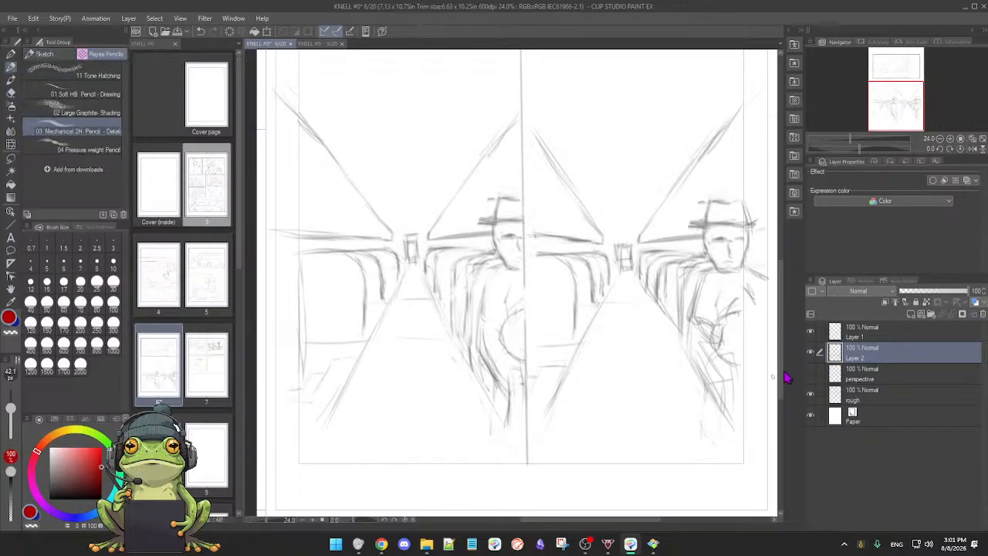
click(811, 351)
click(810, 351)
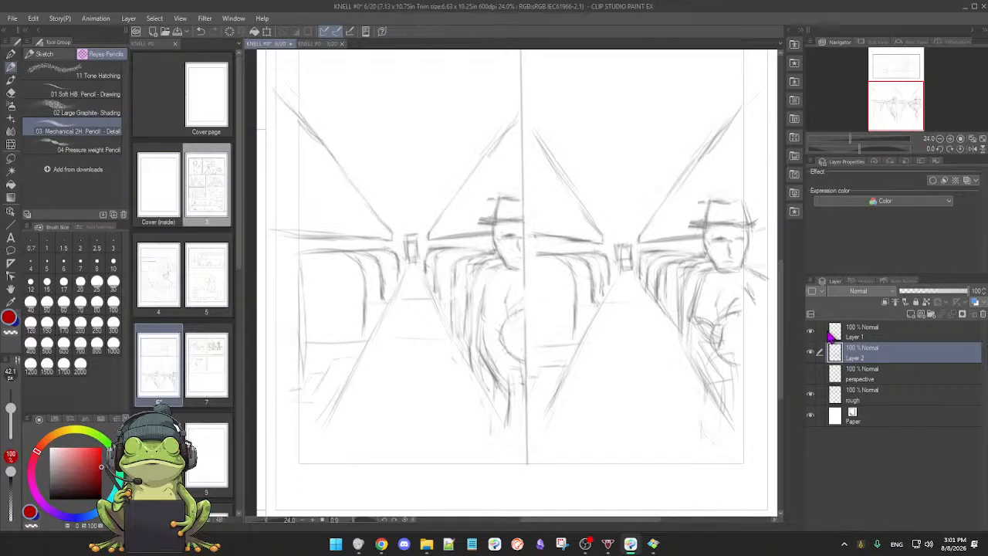
click(880, 334)
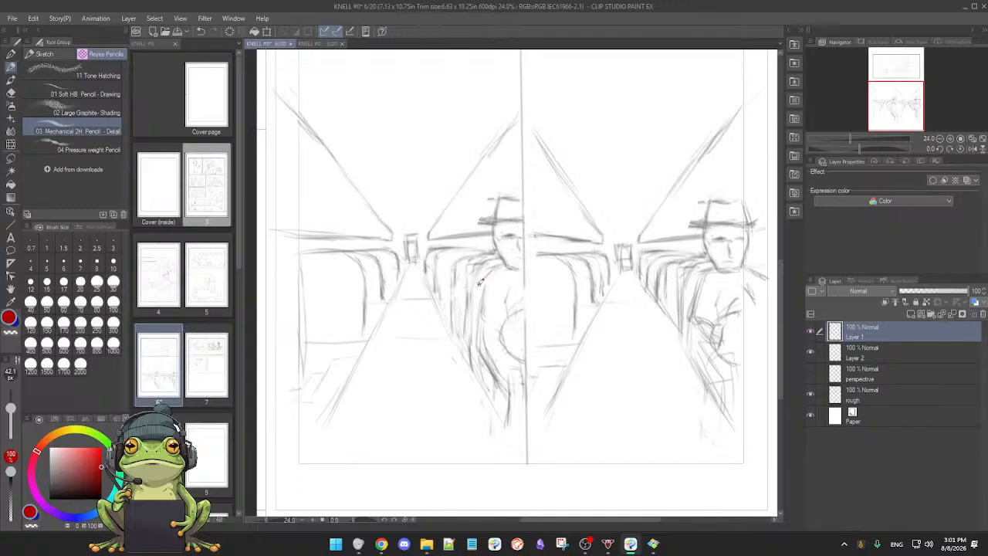
drag(478, 282, 492, 262)
drag(474, 288, 508, 264)
mouse_move(487, 226)
mouse_down()
mouse_move(507, 255)
mouse_move(484, 268)
mouse_move(491, 226)
mouse_up()
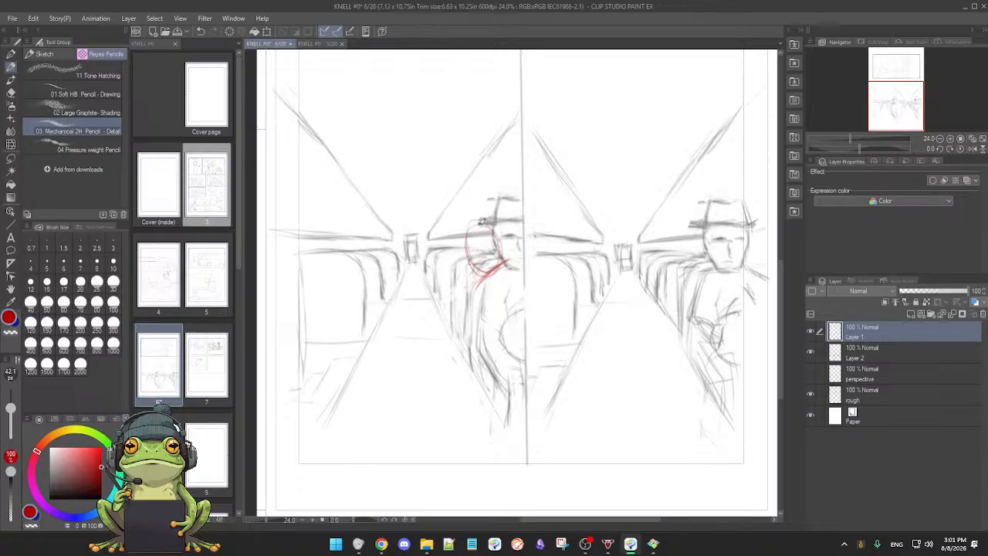
drag(467, 261, 511, 227)
mouse_move(465, 255)
mouse_down()
mouse_move(477, 226)
mouse_move(461, 240)
mouse_move(487, 218)
mouse_move(502, 228)
mouse_move(463, 264)
mouse_up()
Step: Sketch the red guide figure's arm reaching down across the left panel's aisle, with circled shoulder and elbow joints and a narrow upright hand shape
mouse_move(484, 279)
mouse_down()
mouse_move(470, 311)
mouse_move(434, 336)
mouse_up()
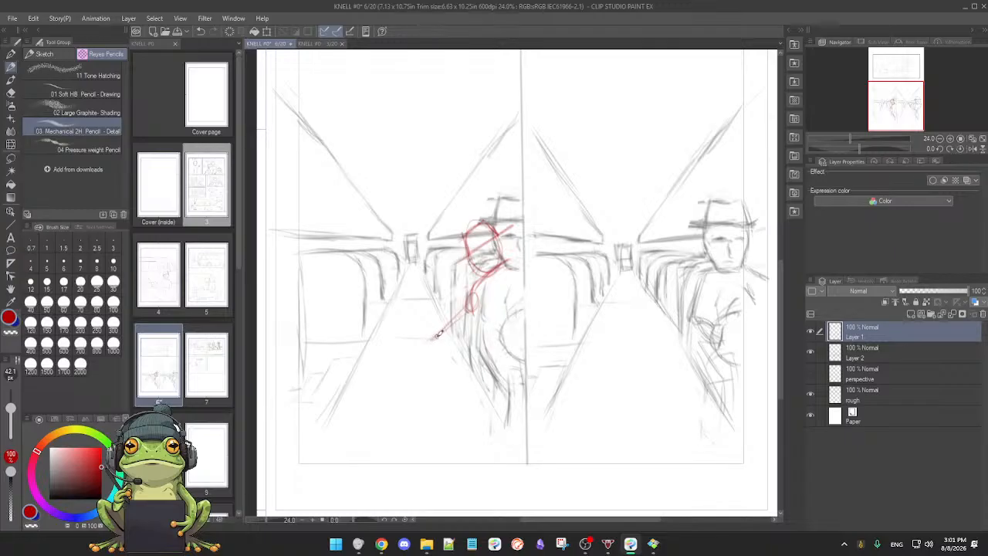
drag(436, 334, 427, 351)
mouse_move(428, 341)
mouse_down()
mouse_move(387, 359)
mouse_move(386, 374)
mouse_move(387, 351)
mouse_move(384, 387)
mouse_up()
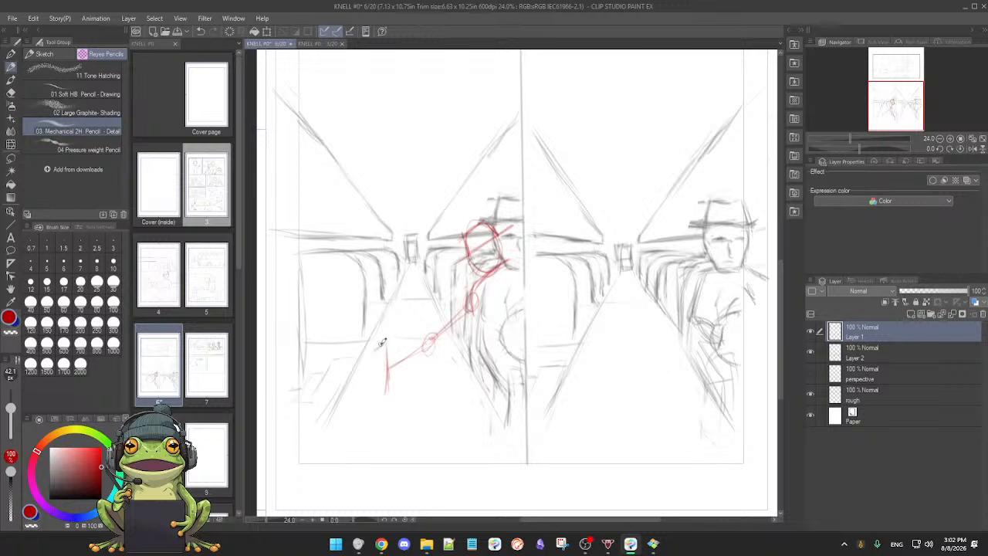
drag(377, 347, 386, 376)
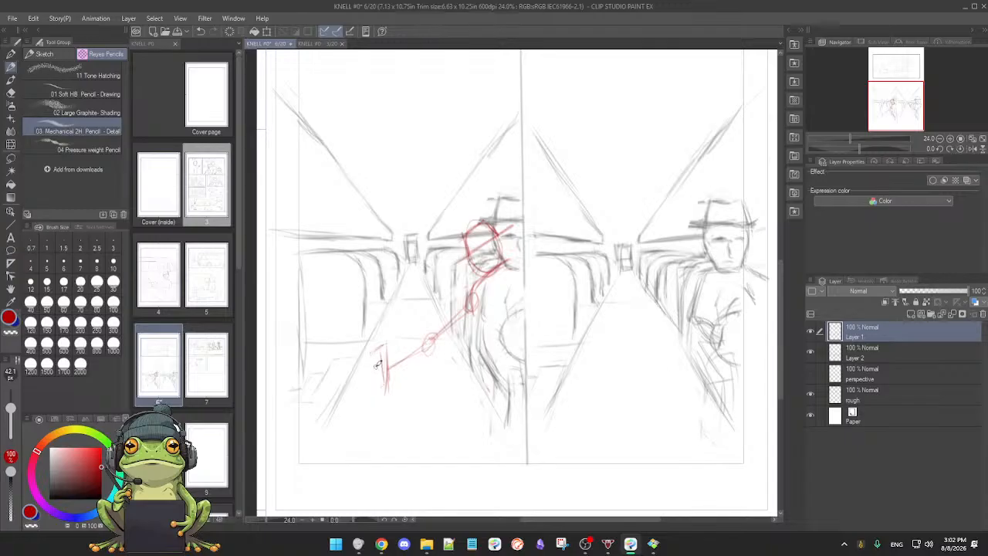
drag(377, 351, 380, 379)
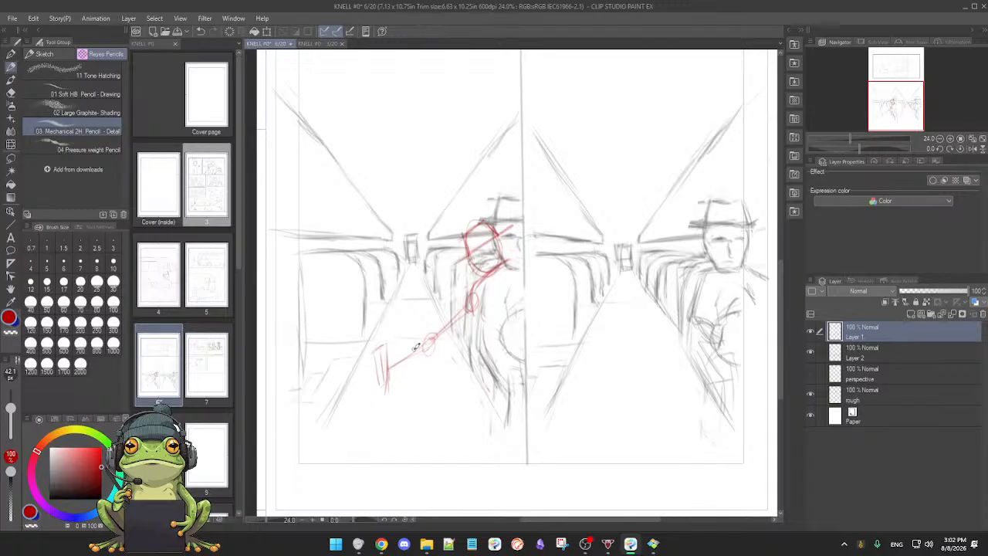
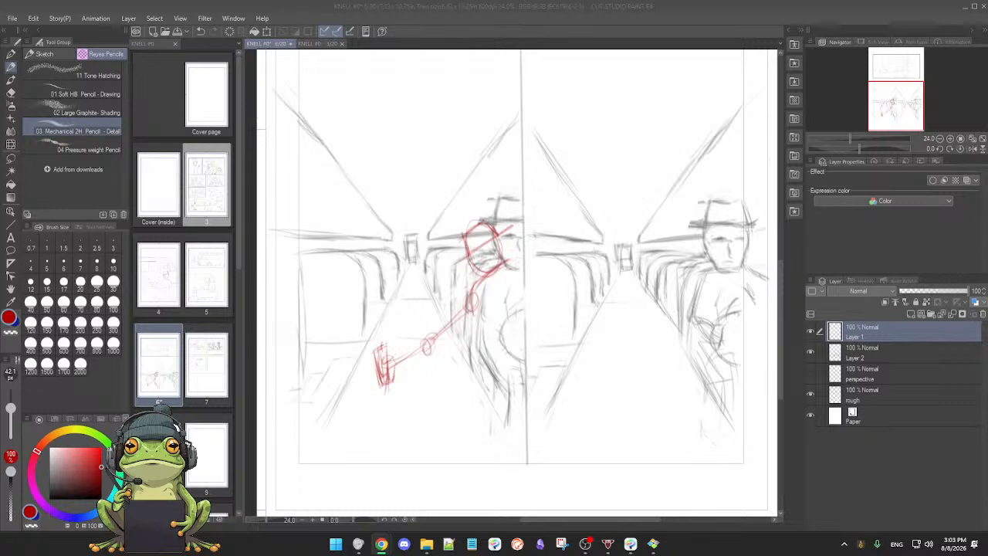
Step: Switch to the browser's "old style bus door opener" image results and open the 2000 Thomas International Manual Door Operation preview
drag(987, 199, 565, 1)
scroll(478, 299, down, 2)
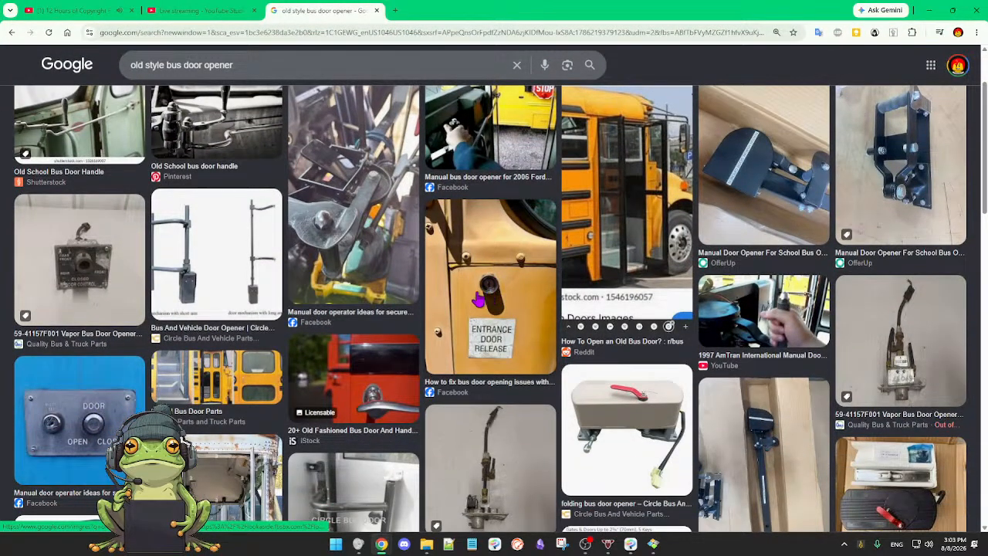
scroll(477, 299, up, 2)
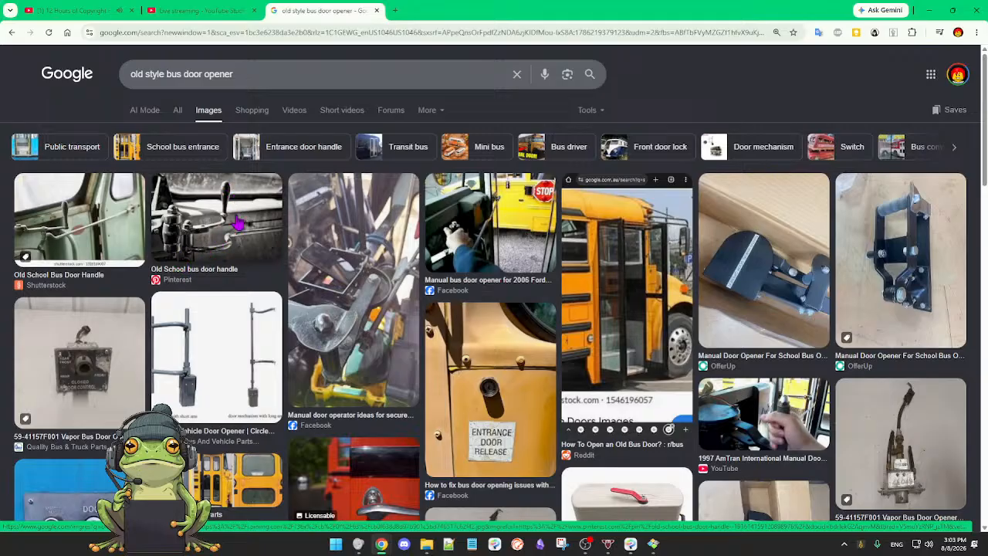
scroll(220, 339, down, 3)
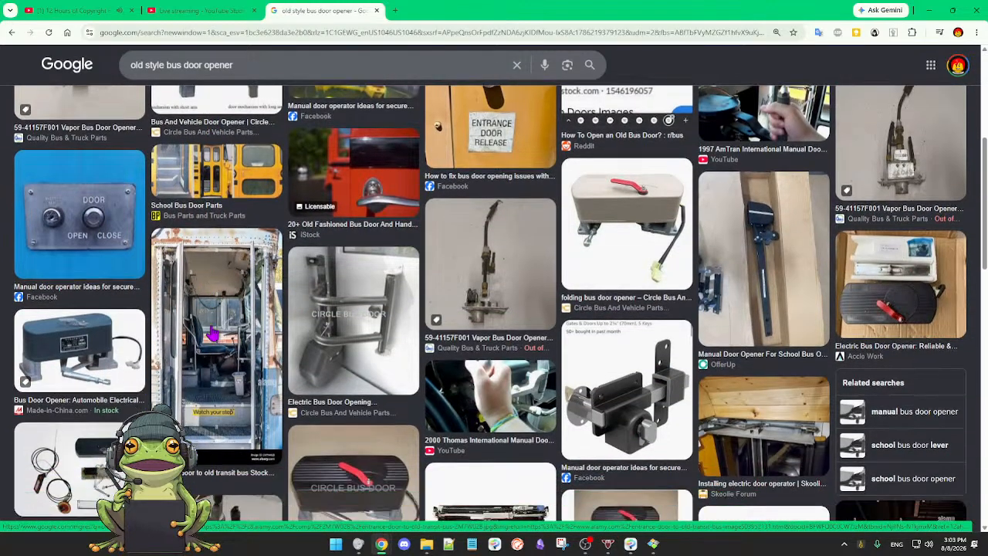
scroll(213, 333, down, 2)
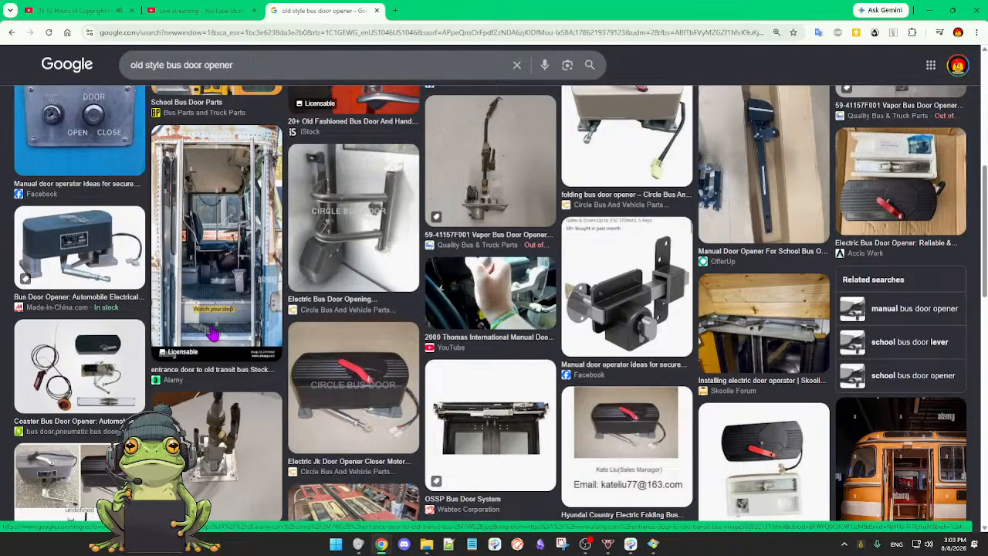
click(478, 291)
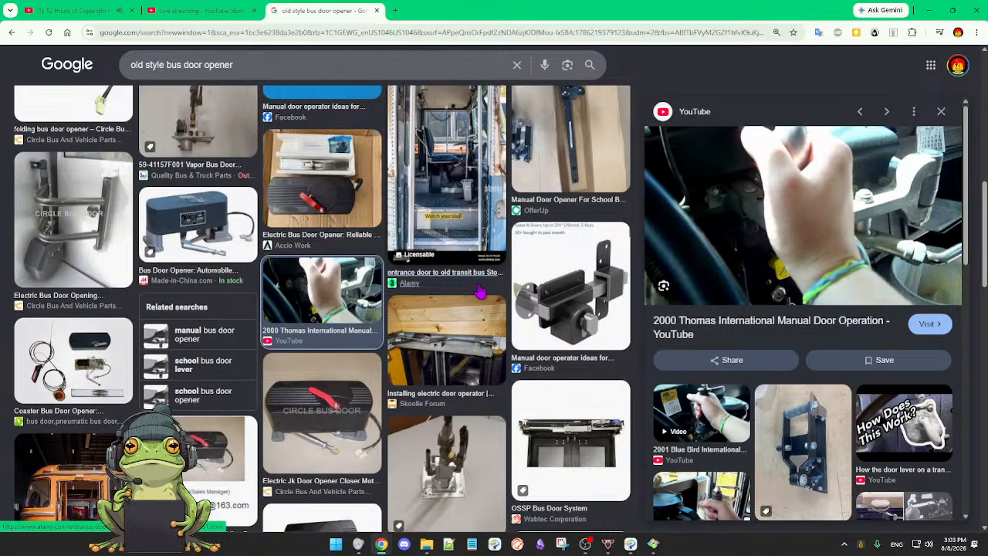
Step: Browse the main and related bus door opener images and open the Skoolie Forum photo of school bus doors
scroll(479, 291, down, 2)
scroll(478, 291, down, 3)
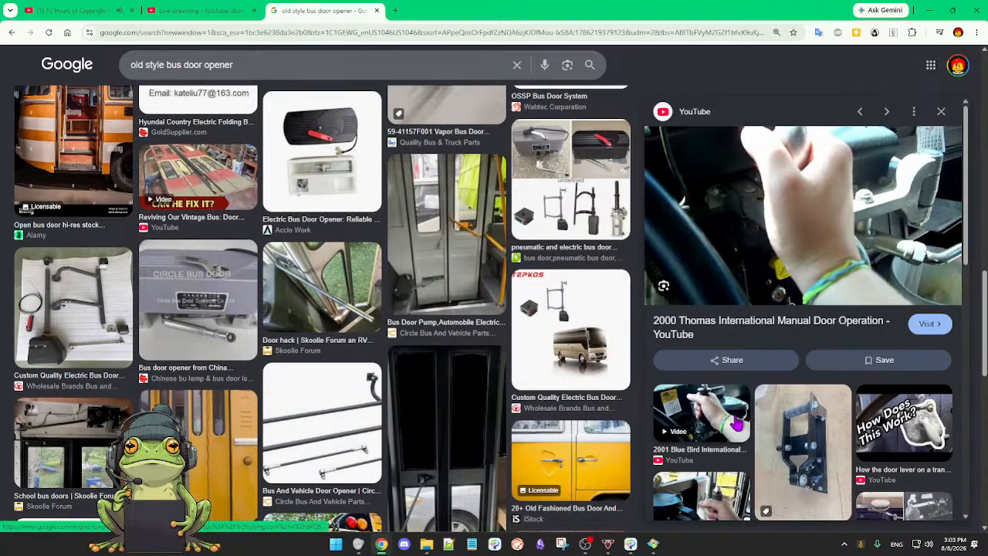
scroll(737, 423, down, 2)
scroll(737, 423, down, 3)
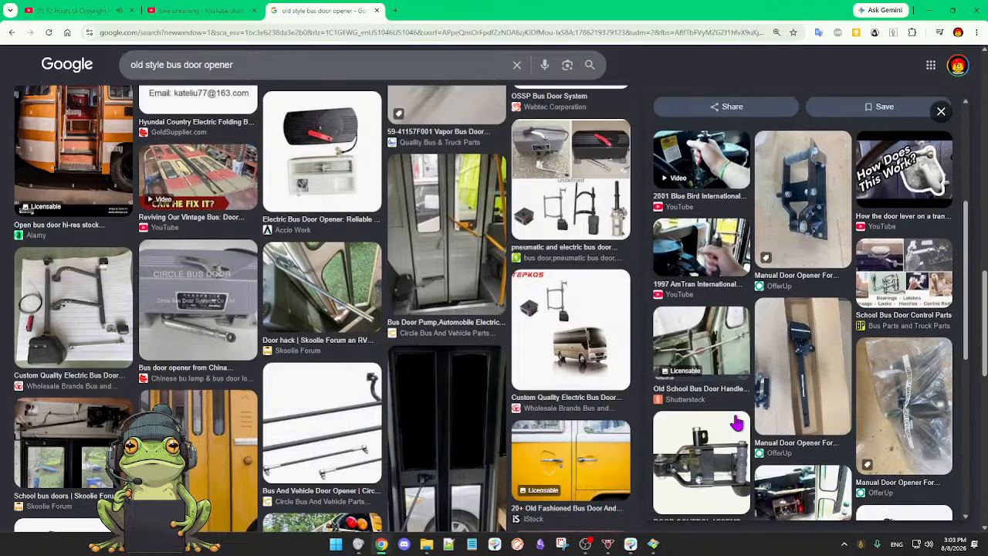
scroll(737, 423, down, 1)
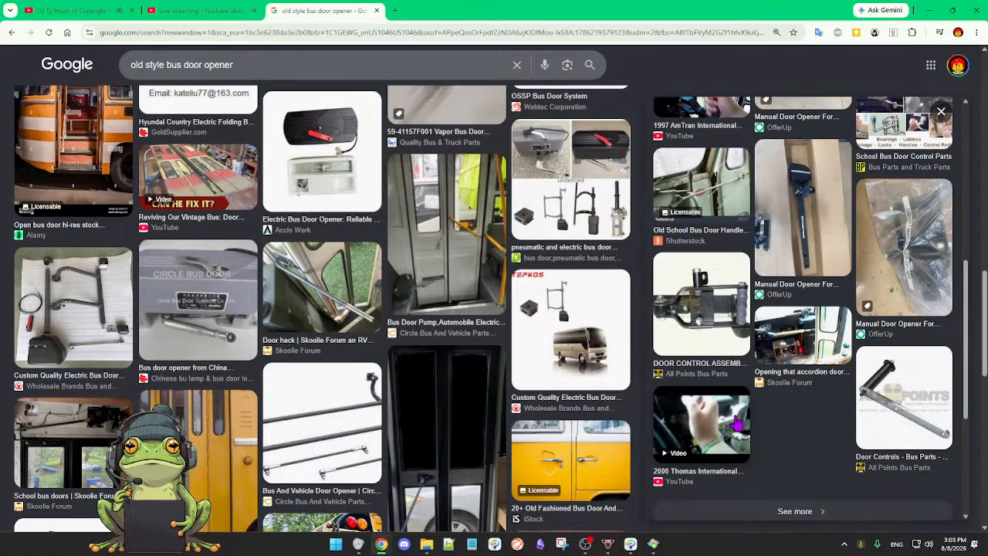
scroll(737, 423, up, 1)
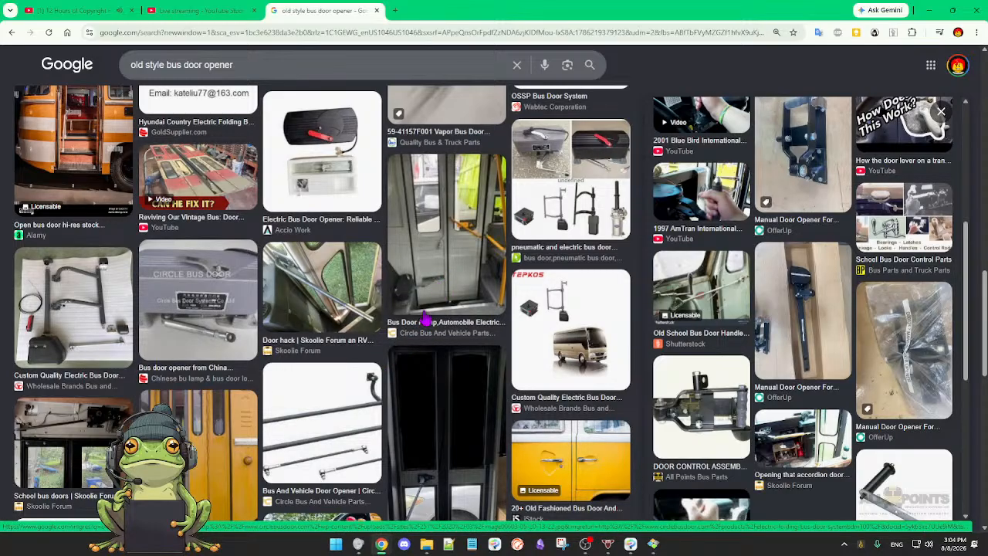
scroll(425, 319, down, 1)
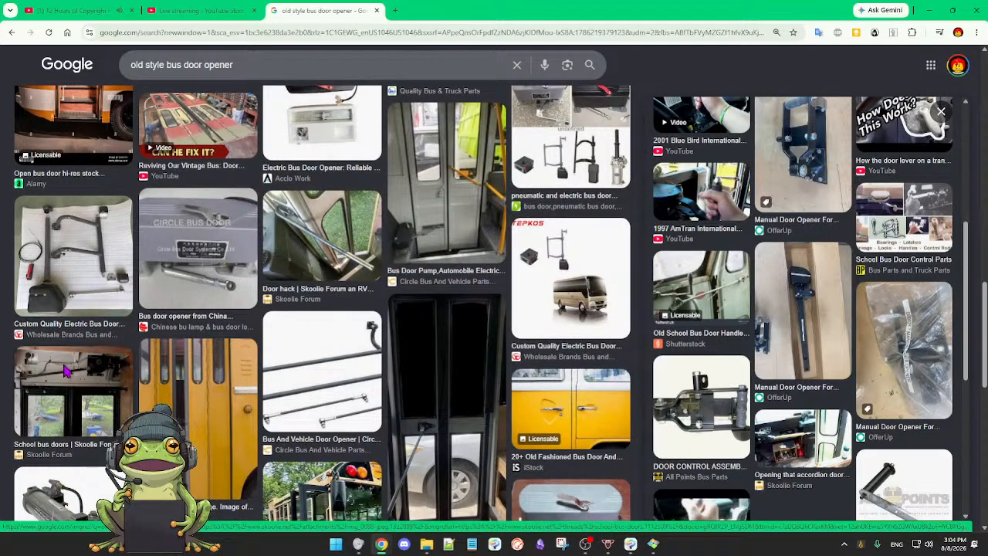
click(90, 368)
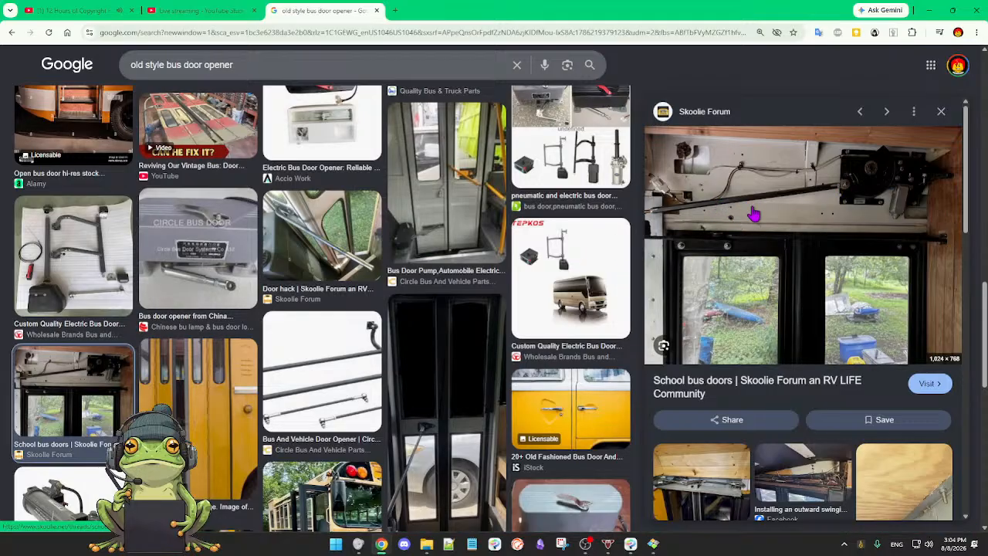
Step: Examine how a hand grips the lever in the 1997 AmTran International Manual Door image, and put the browser away
scroll(446, 267, up, 2)
scroll(445, 266, up, 1)
scroll(445, 266, up, 4)
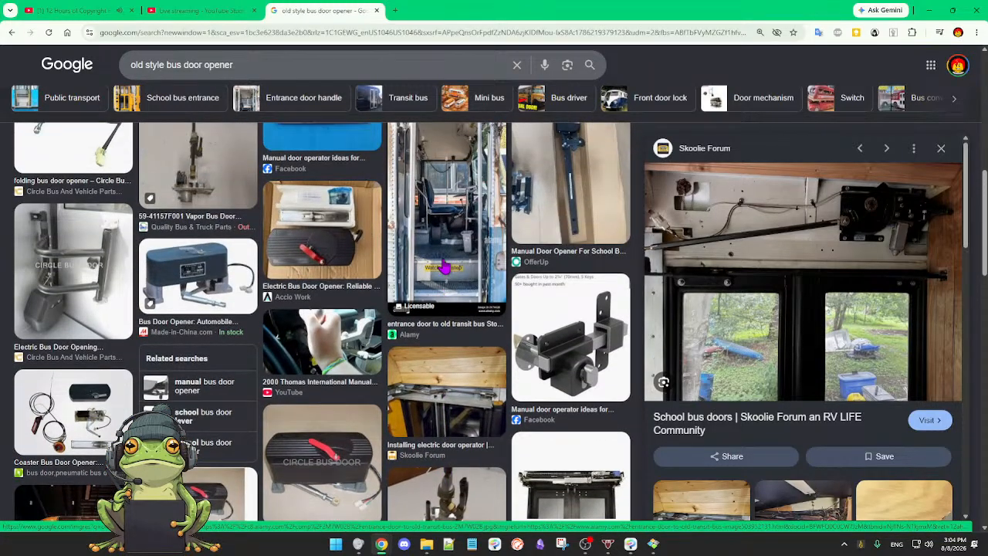
scroll(445, 266, up, 2)
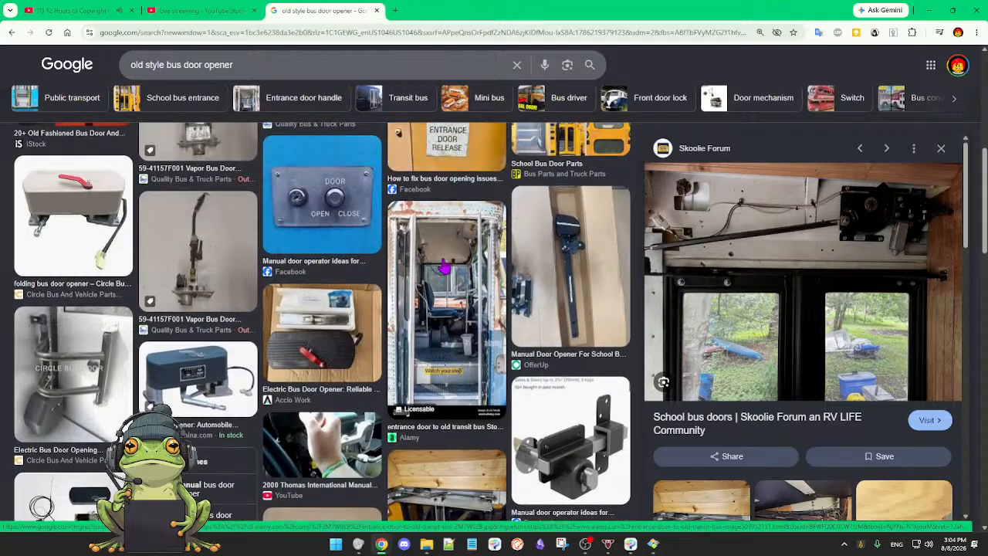
scroll(445, 266, up, 2)
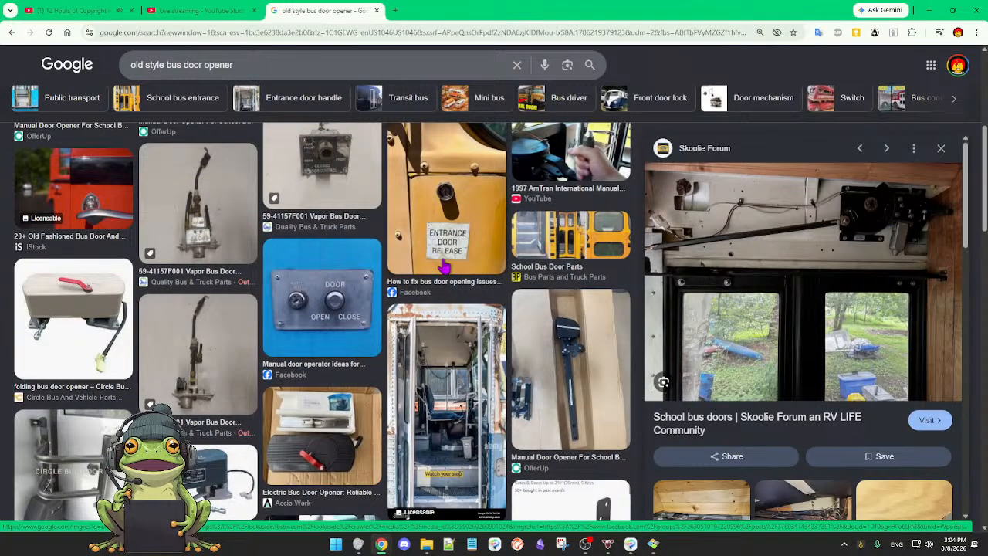
scroll(445, 266, up, 4)
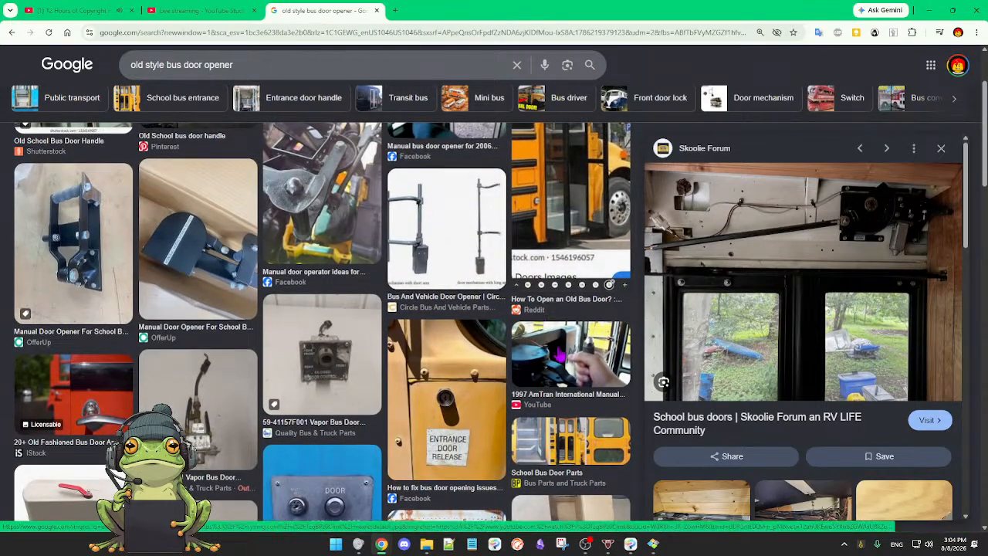
click(560, 354)
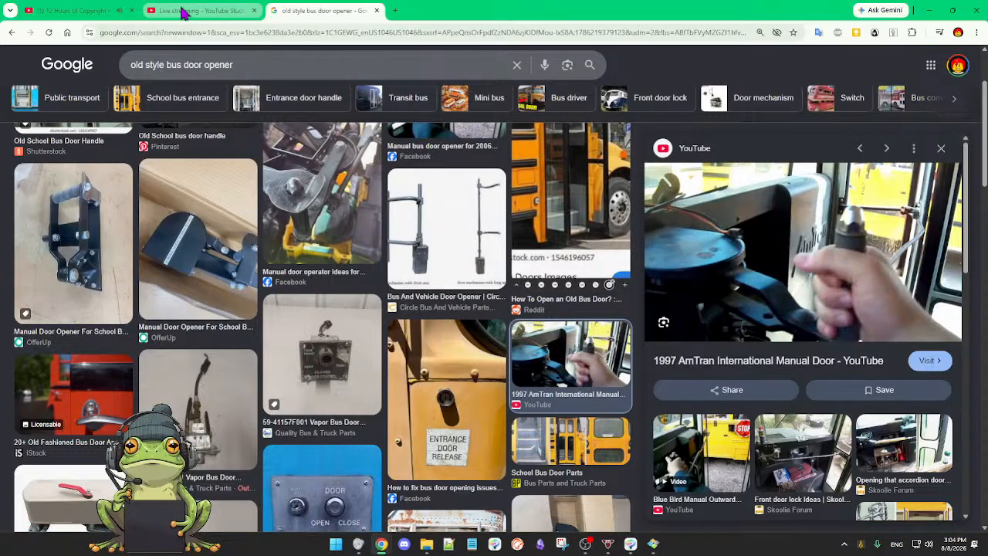
mouse_move(183, 13)
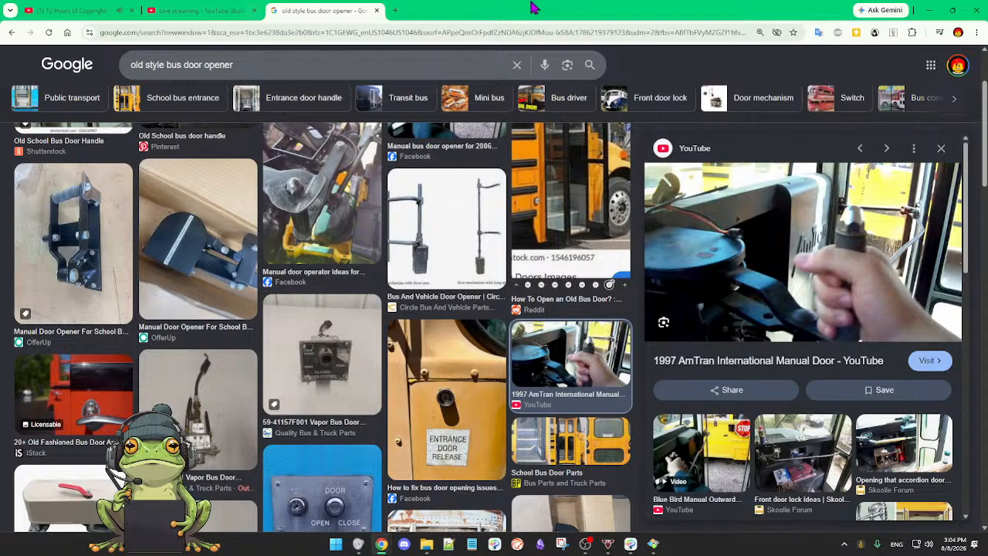
click(928, 10)
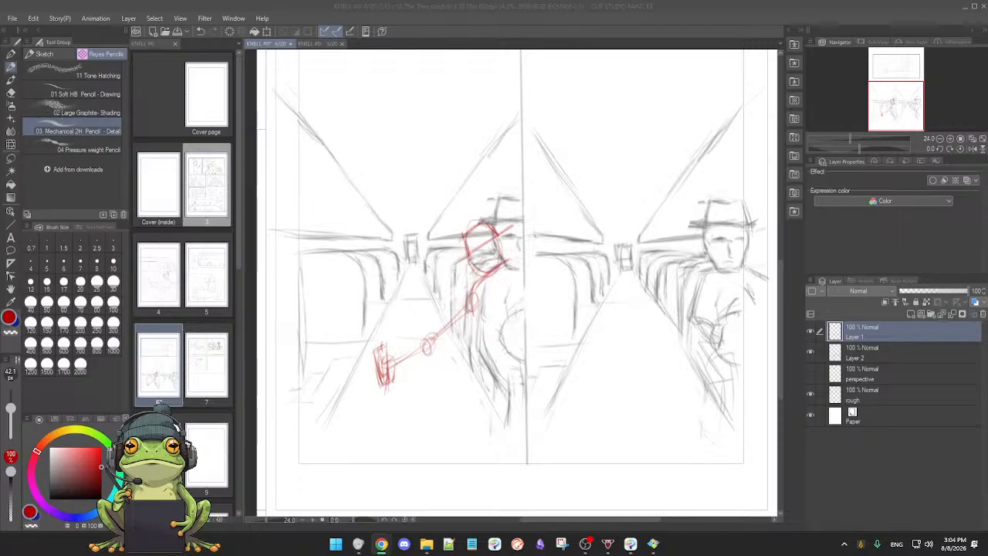
Step: In Clip Studio Paint, sketch a flared top on the upright shape at the red guide hand and erase its outer edge to narrow it
click(733, 368)
scroll(474, 396, up, 2)
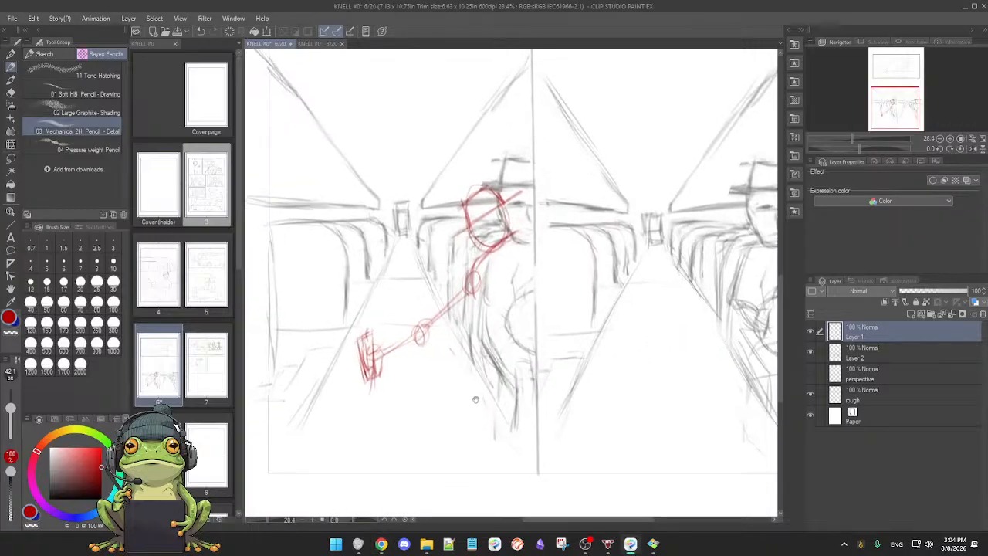
drag(472, 402, 539, 374)
drag(472, 376, 476, 386)
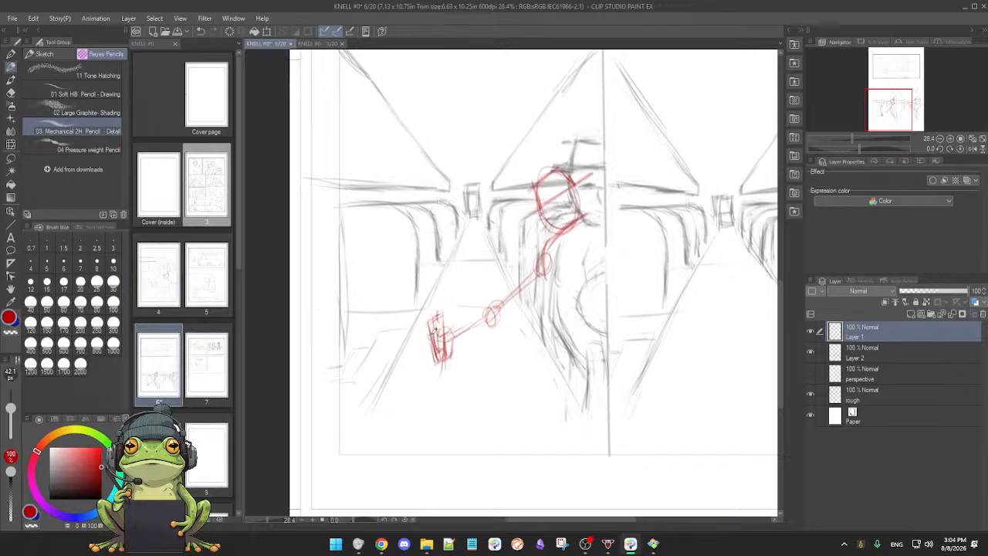
mouse_move(424, 316)
mouse_down()
mouse_move(451, 308)
mouse_move(420, 320)
mouse_move(438, 353)
mouse_up()
drag(449, 311, 450, 351)
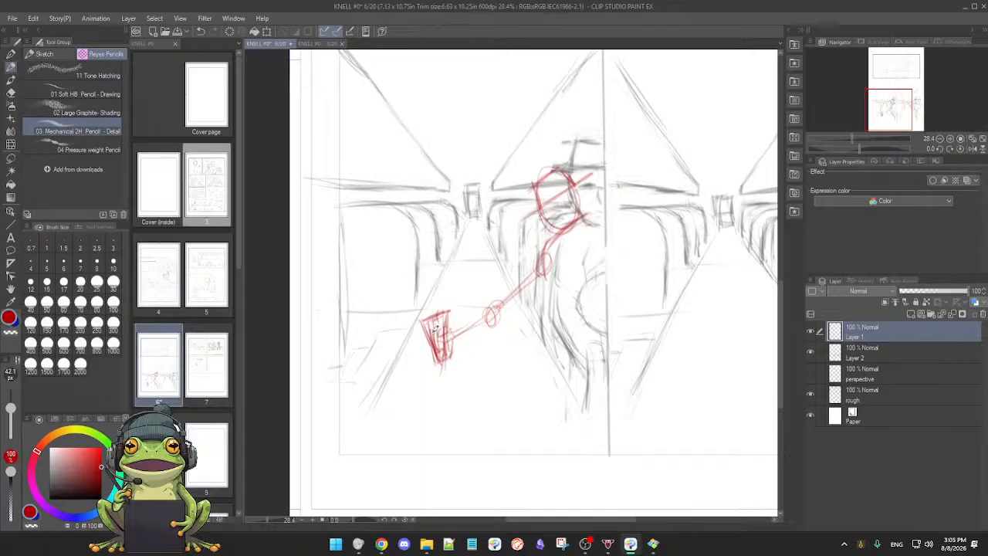
key(e)
drag(427, 323, 434, 355)
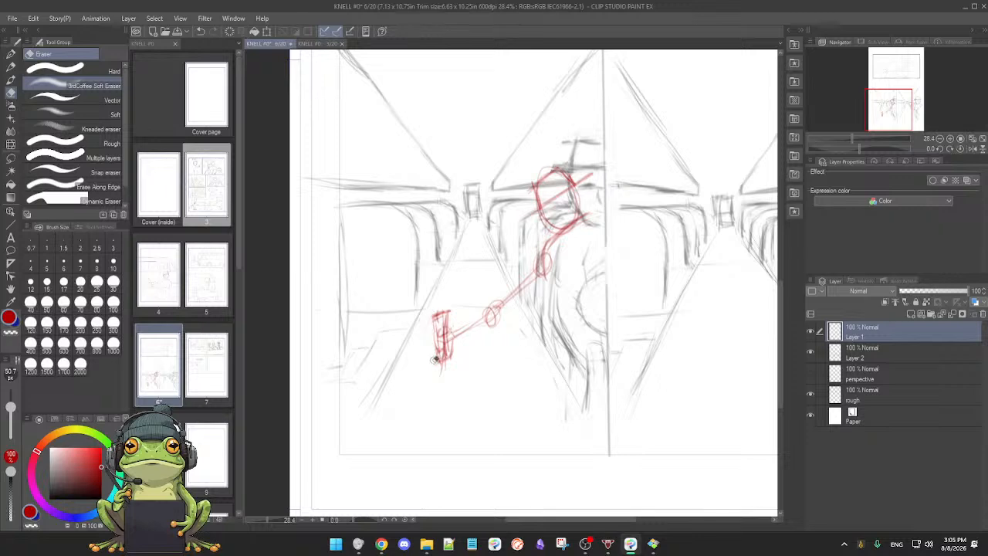
Step: Sketch curled red fingers around the upright handle with the Mechanical 2H pencil, cleaning overlapping lines with the soft eraser
key(p)
key(p)
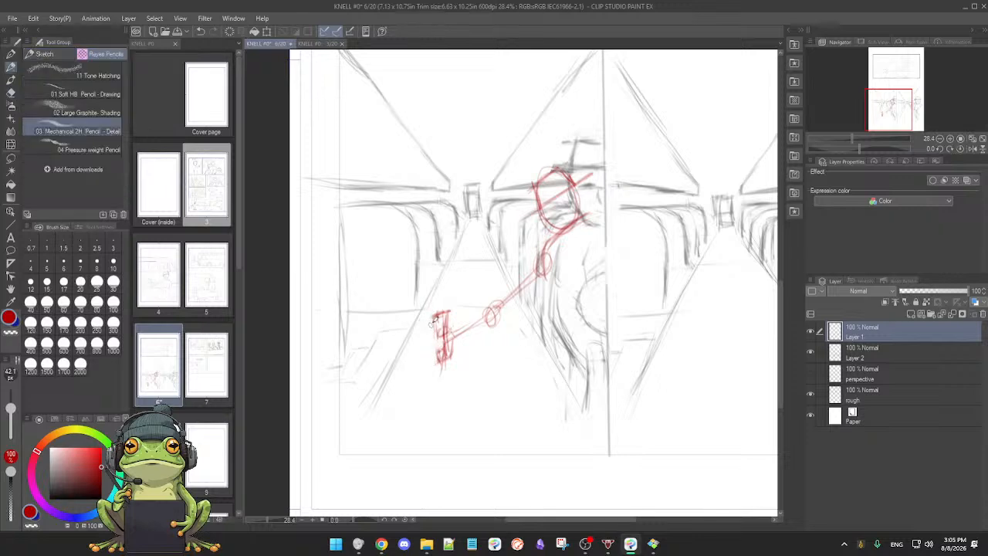
drag(434, 330, 433, 339)
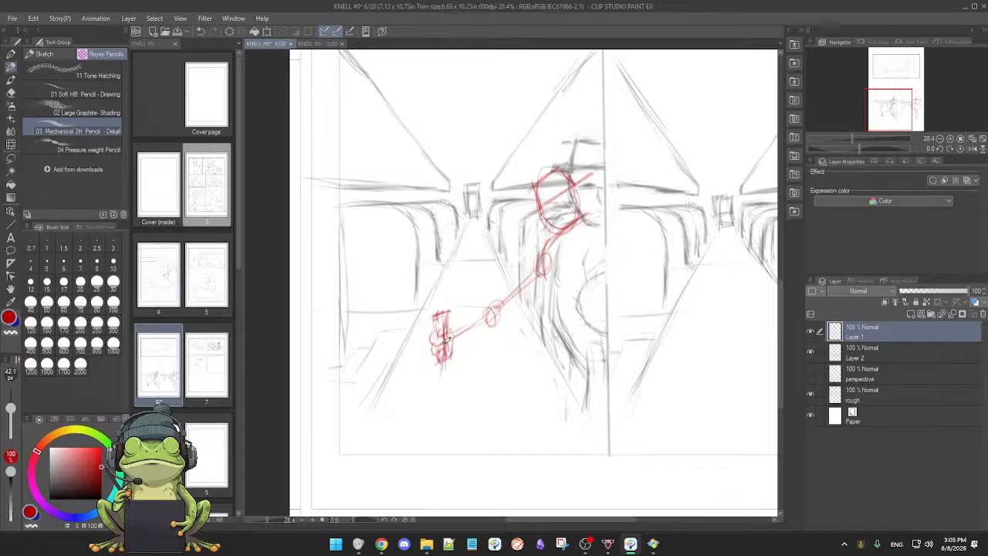
key(e)
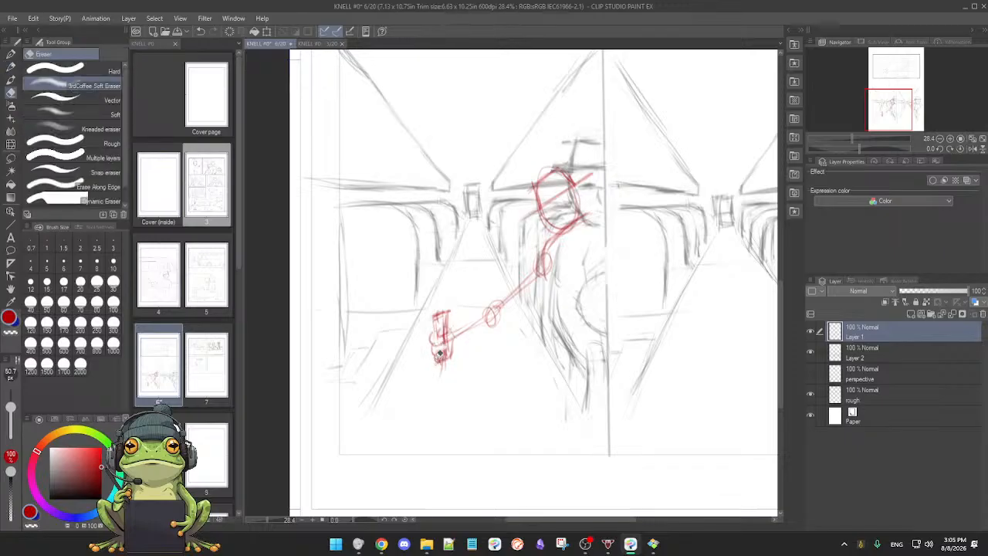
key(p)
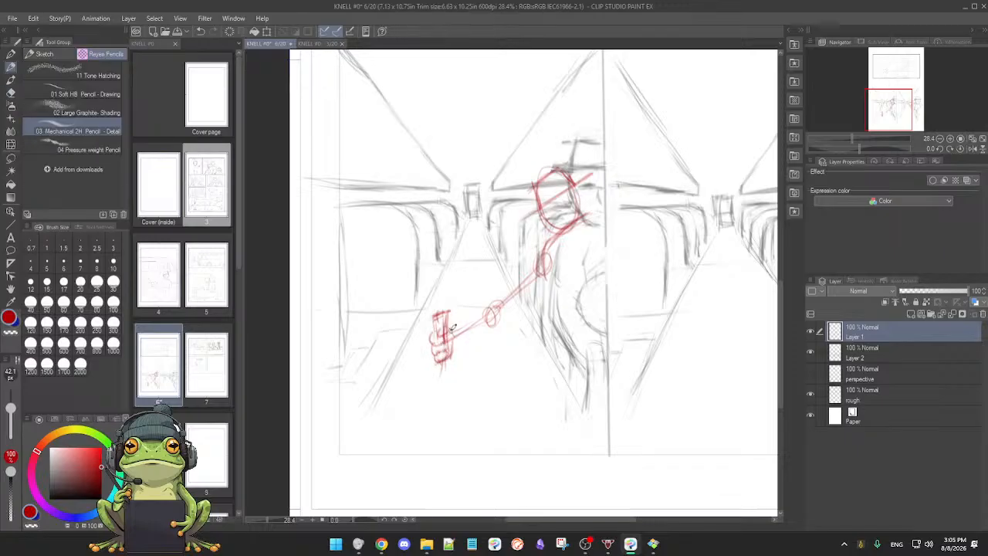
mouse_move(432, 338)
mouse_down()
mouse_move(446, 366)
mouse_move(450, 334)
mouse_up()
key(e)
key(p)
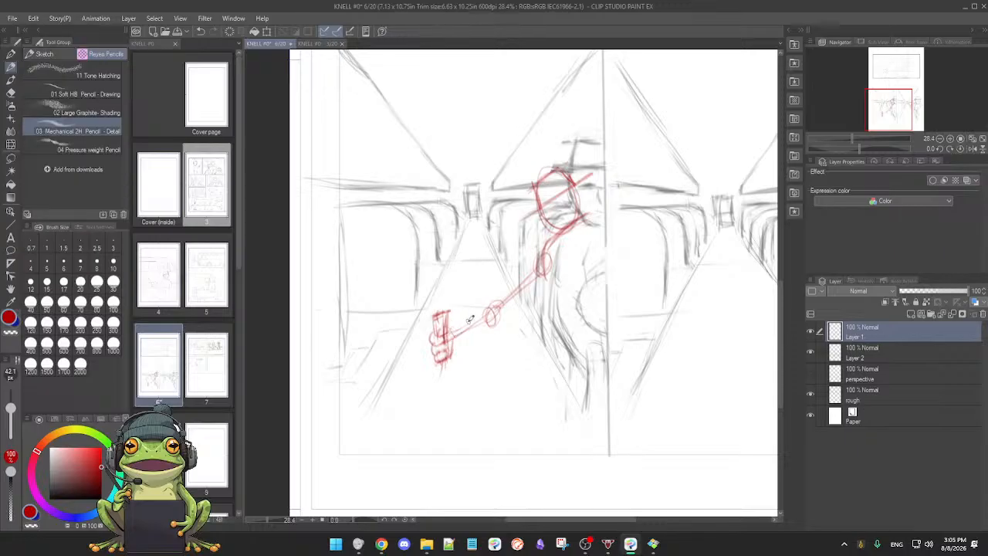
Step: Clean up the upper part of the red fist, draw its rounded thumb and outline the forearm from wrist to elbow
scroll(471, 321, up, 2)
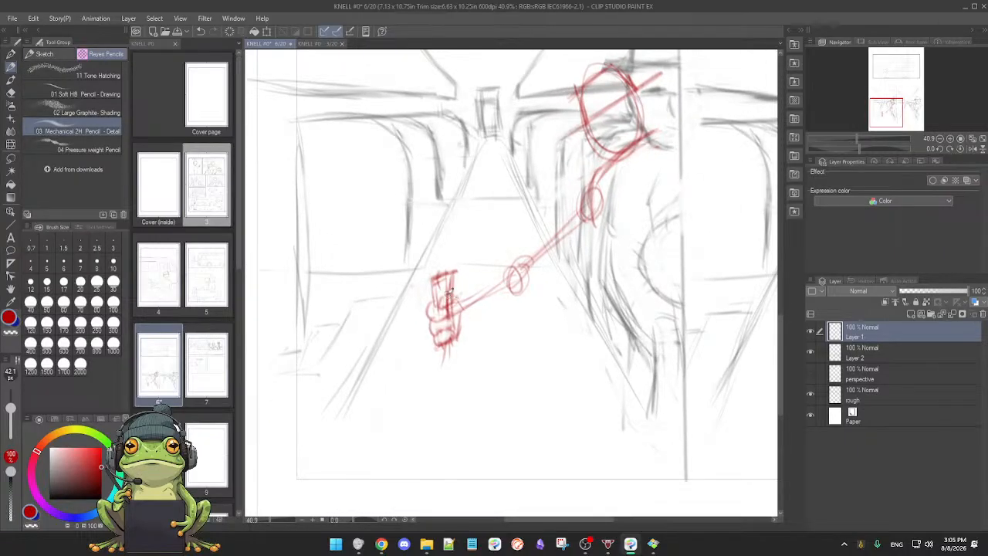
key(e)
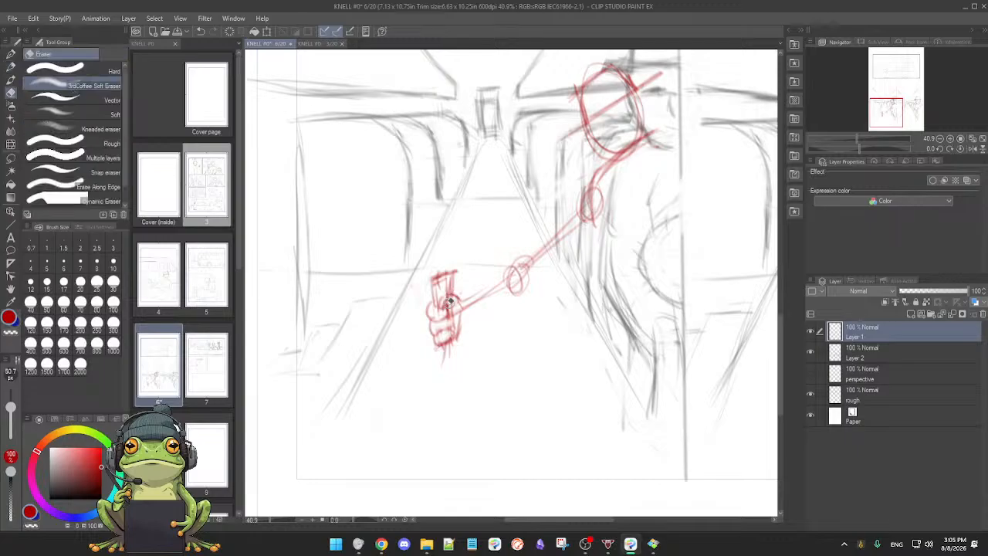
key(p)
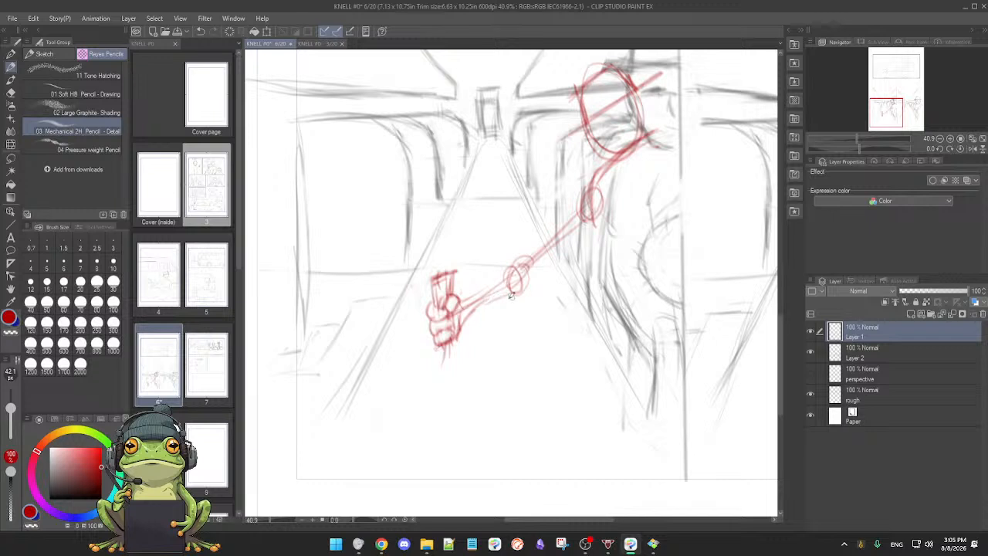
Step: Sketch the red handle's shaft extending below the fist and a wide oval base beneath it on the aisle floor
scroll(525, 289, down, 1)
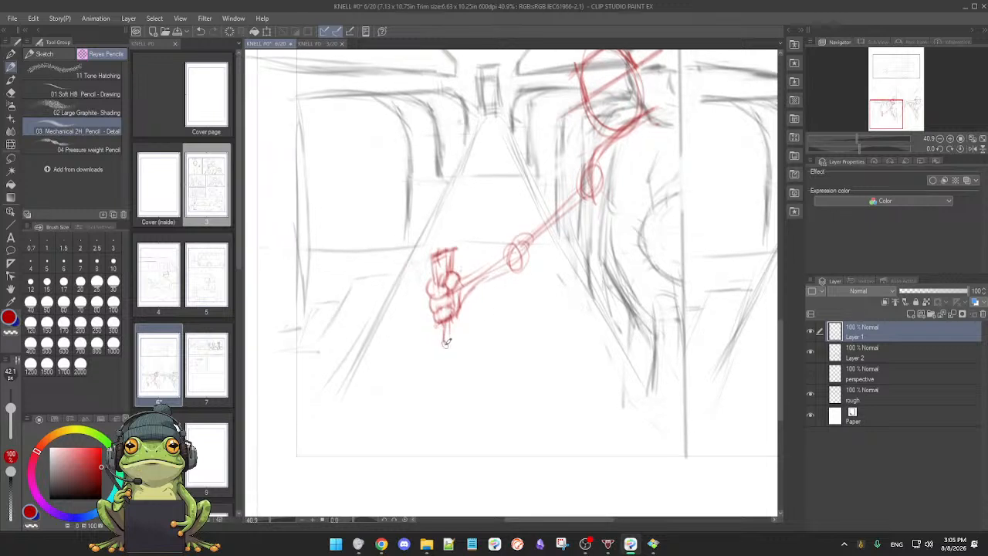
mouse_move(444, 321)
mouse_down()
mouse_move(443, 347)
mouse_move(464, 341)
mouse_move(485, 365)
mouse_up()
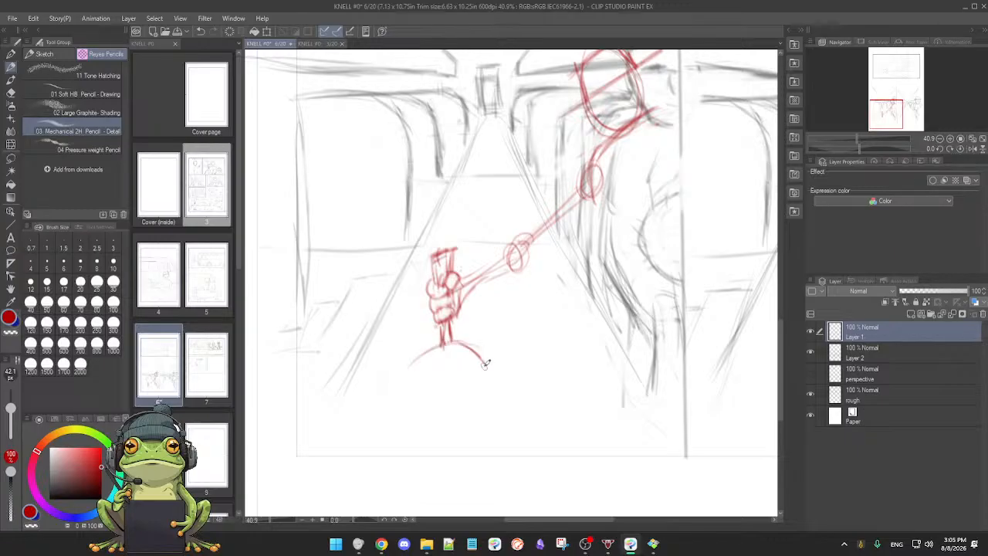
mouse_move(422, 355)
mouse_down()
mouse_move(406, 382)
mouse_move(461, 337)
mouse_move(482, 377)
mouse_up()
mouse_move(443, 340)
mouse_down()
mouse_move(442, 361)
mouse_move(450, 356)
mouse_move(481, 391)
mouse_up()
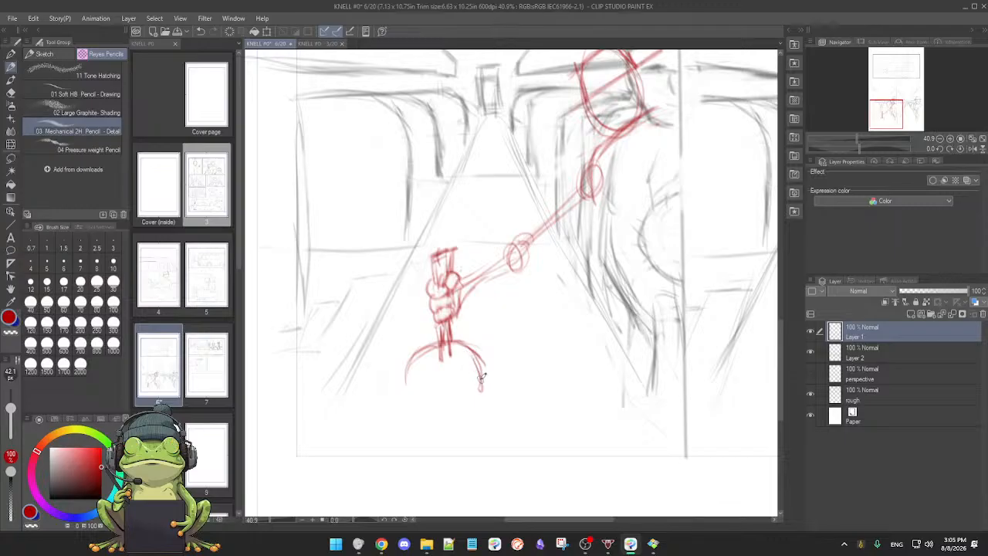
drag(406, 369, 405, 390)
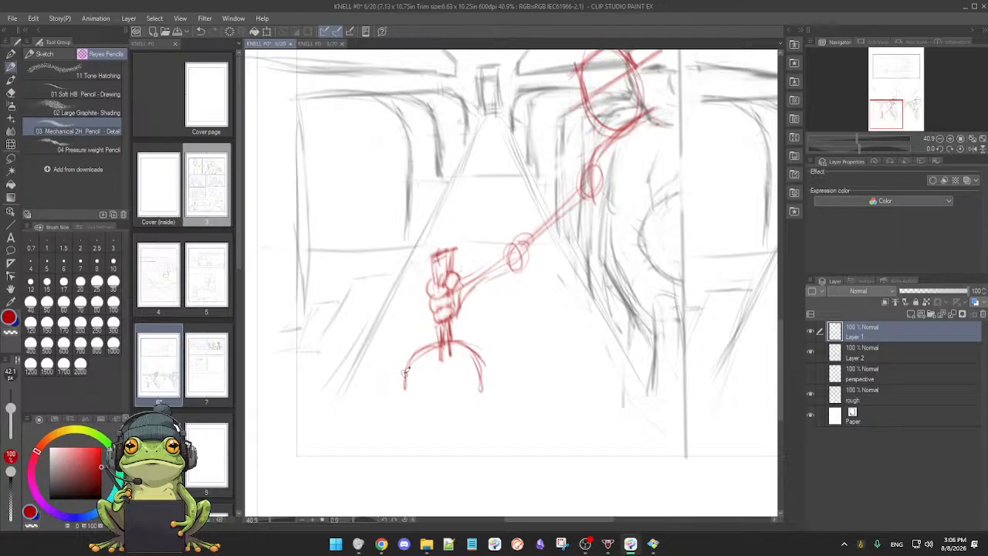
mouse_move(406, 379)
mouse_down()
mouse_move(480, 370)
mouse_move(469, 396)
mouse_move(407, 374)
mouse_move(411, 353)
mouse_move(468, 387)
mouse_move(474, 364)
mouse_move(470, 395)
mouse_move(436, 394)
mouse_up()
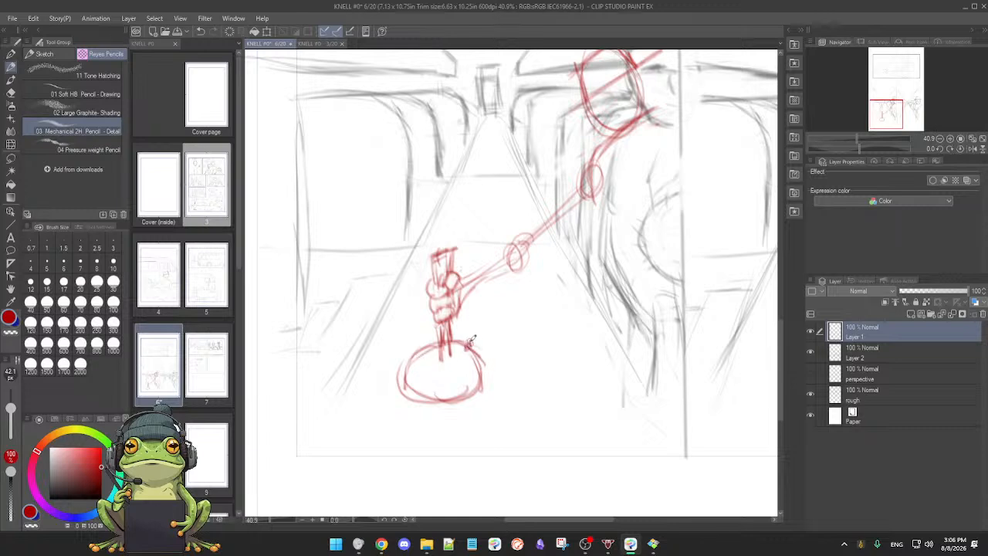
Step: Sketch a thick slanted red line from the panel's left edge across the handle shaft, just above the oval base
mouse_move(287, 375)
mouse_down()
mouse_move(470, 330)
mouse_move(466, 346)
mouse_move(468, 334)
mouse_move(460, 336)
mouse_up()
drag(306, 369, 434, 336)
mouse_move(333, 359)
mouse_down()
mouse_move(459, 325)
mouse_move(471, 340)
mouse_move(488, 324)
mouse_move(461, 357)
mouse_move(469, 332)
mouse_up()
mouse_move(286, 376)
mouse_down()
mouse_move(451, 325)
mouse_move(496, 322)
mouse_up()
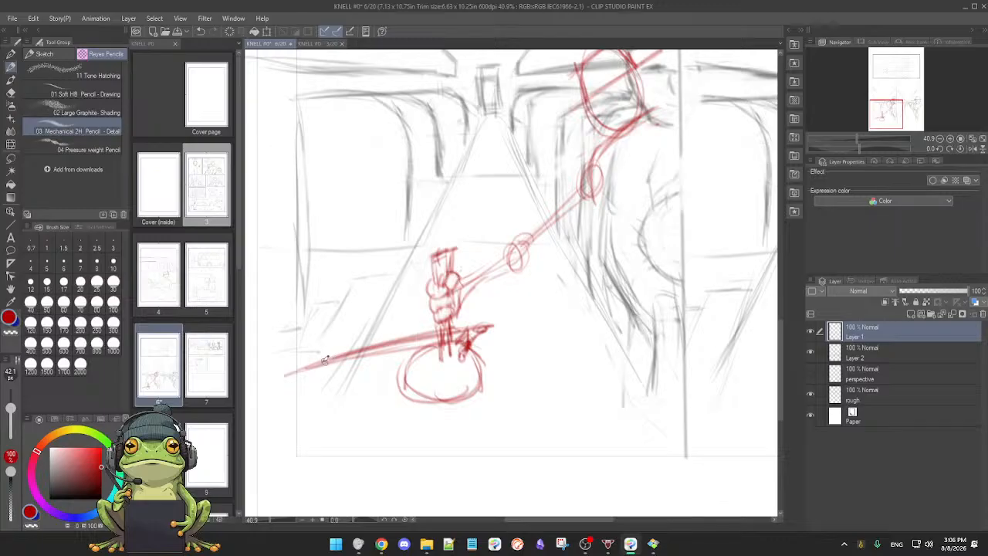
drag(288, 373, 426, 341)
Step: Draw short vertical sides extending down from the red oval base to give it depth
drag(486, 361, 486, 407)
drag(398, 371, 399, 415)
drag(406, 357, 403, 387)
drag(478, 377, 477, 410)
mouse_move(324, 399)
mouse_down()
mouse_move(398, 345)
mouse_move(362, 352)
mouse_move(431, 334)
mouse_move(304, 367)
mouse_move(362, 352)
mouse_move(315, 353)
mouse_move(501, 317)
mouse_move(474, 349)
mouse_move(496, 326)
mouse_move(479, 342)
mouse_up()
key(e)
key(p)
key(e)
key(p)
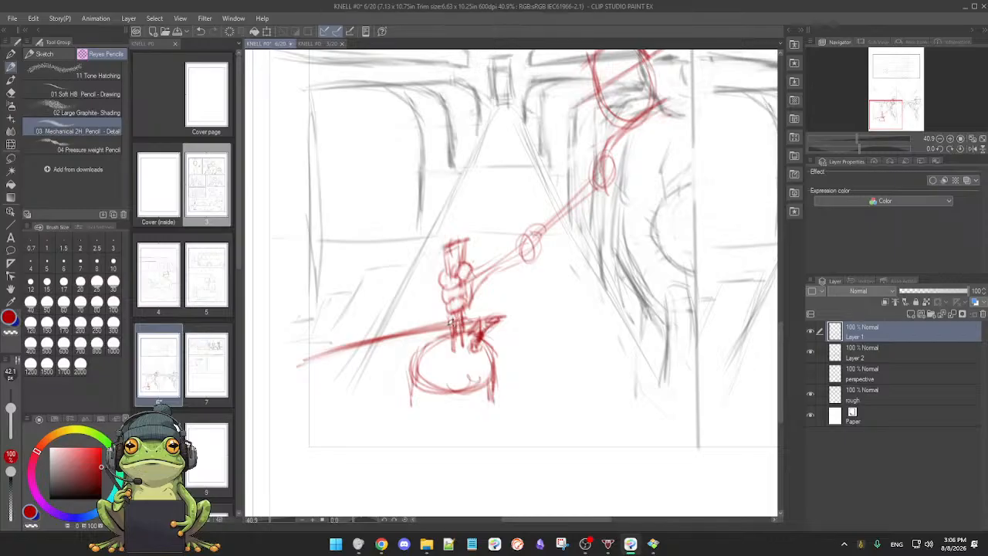
Step: Redraw the lower handle shaft where it meets the oval base, erasing the slanted line and base outline overlapping it
drag(441, 330, 445, 353)
key(e)
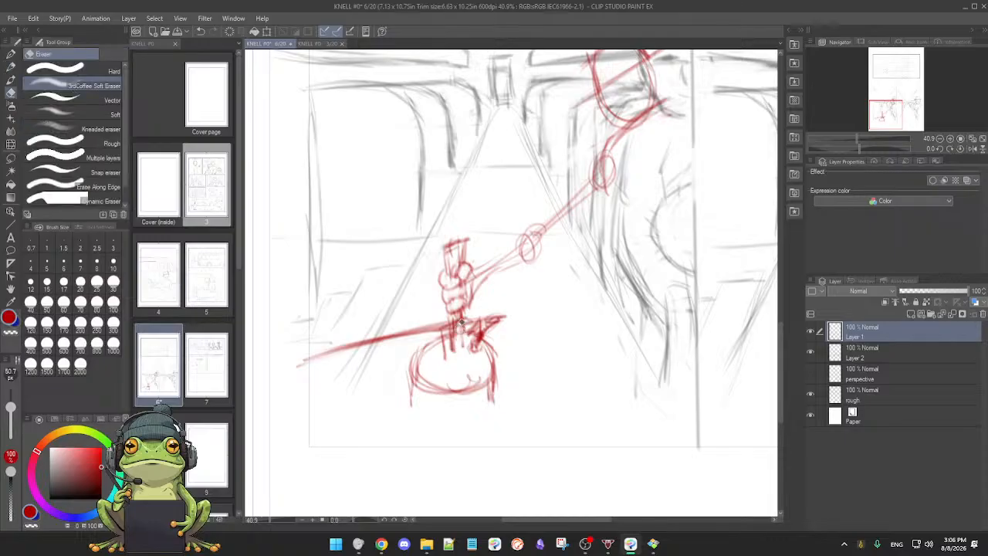
key(p)
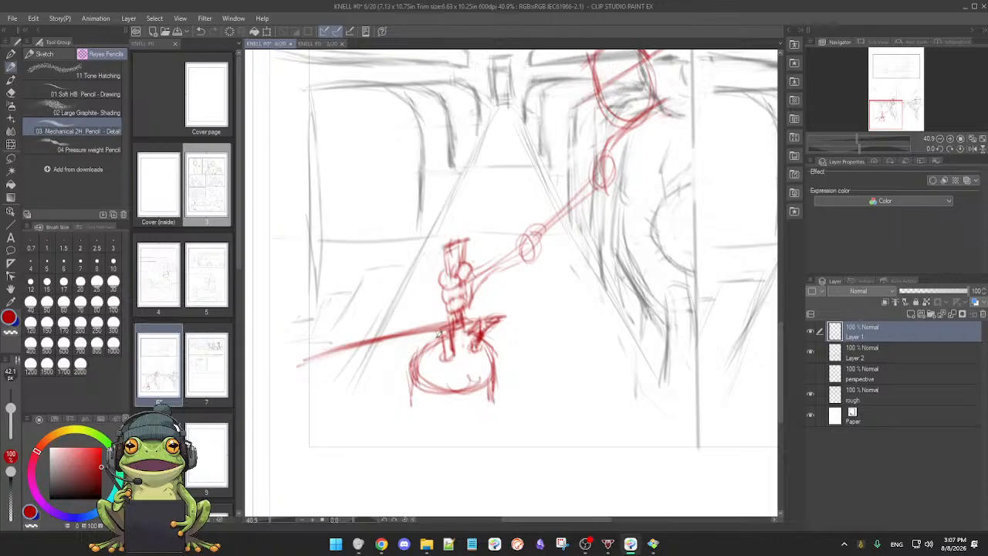
key(e)
key(p)
key(e)
key(p)
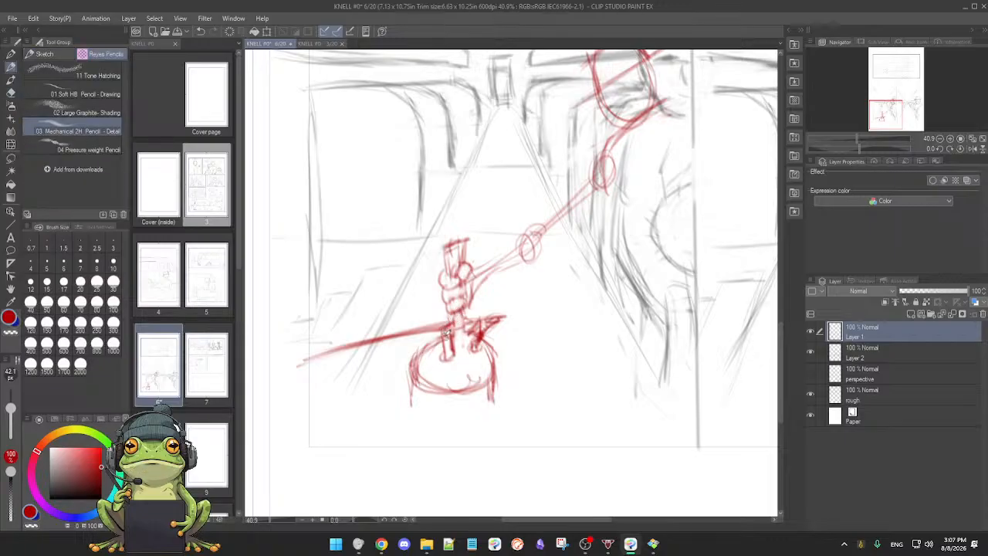
key(e)
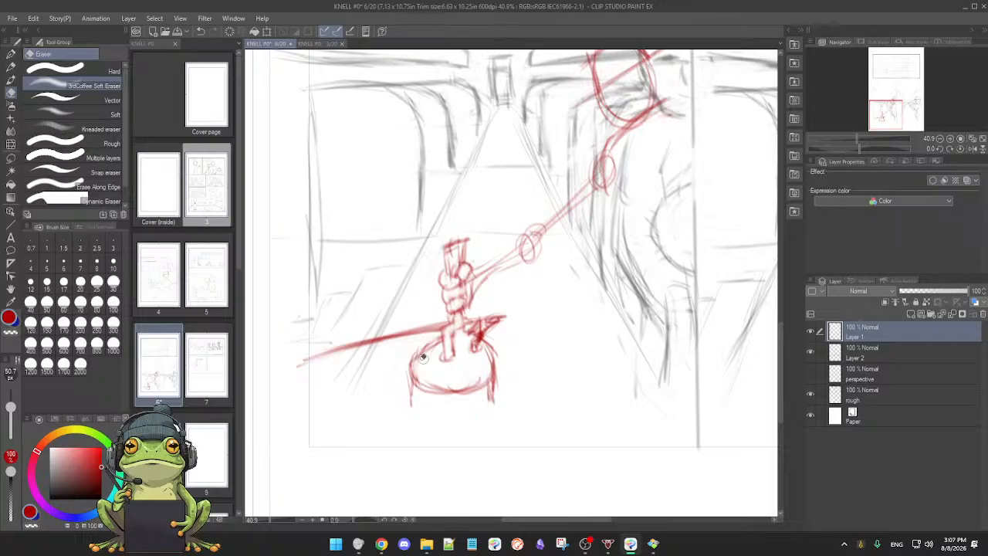
key(p)
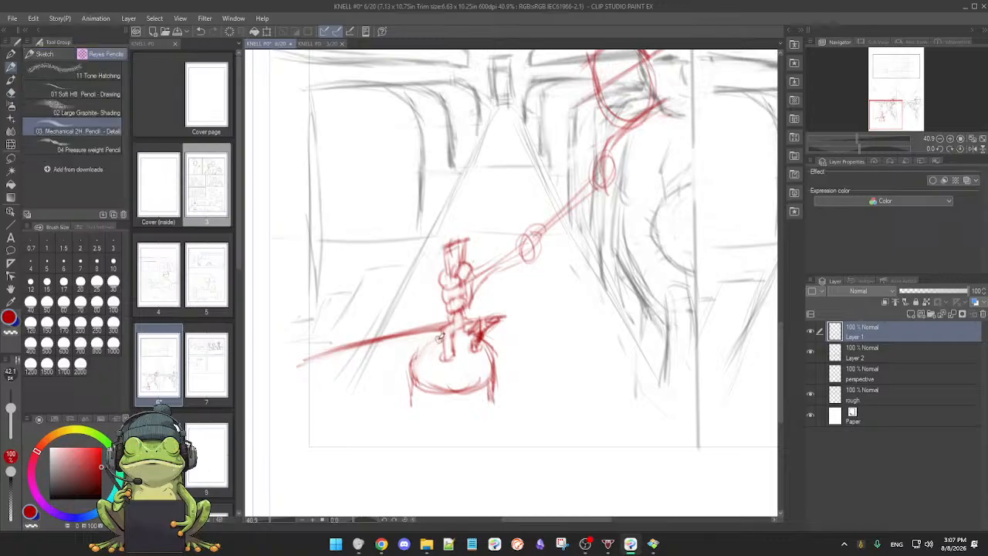
Step: Redraw the oval base's rim, refine the short prong beside the handle shaft and mark a cuff on the red wrist
mouse_move(416, 373)
mouse_down()
mouse_move(446, 387)
mouse_move(488, 376)
mouse_move(494, 353)
mouse_up()
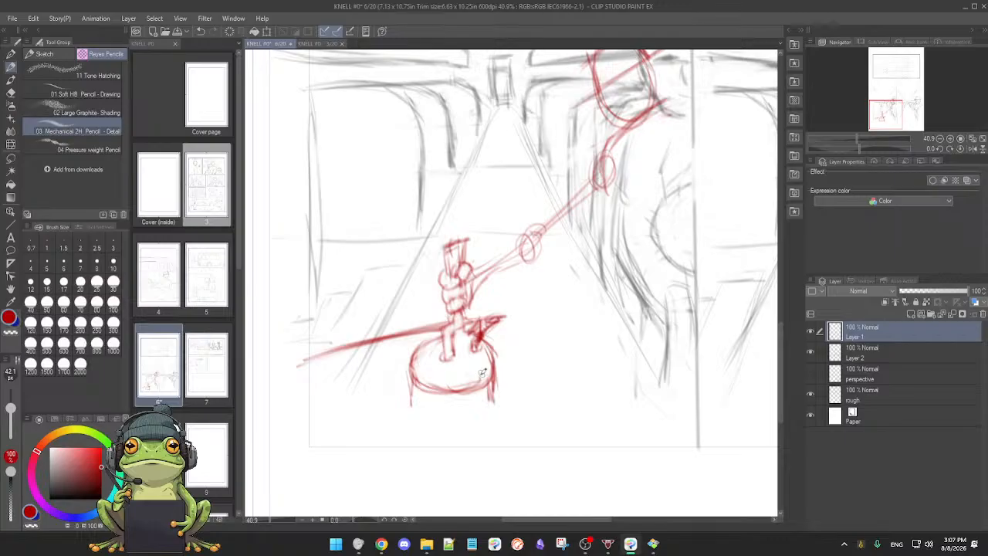
key(e)
key(p)
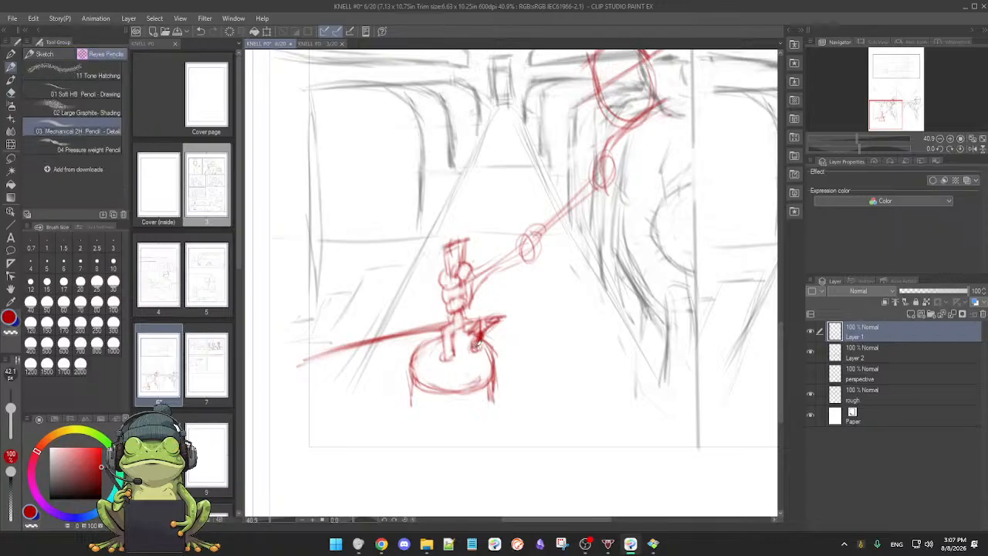
key(e)
key(p)
key([)
mouse_move(497, 316)
mouse_down()
mouse_move(473, 323)
mouse_move(480, 340)
mouse_up()
mouse_move(461, 307)
mouse_down()
mouse_move(456, 357)
mouse_move(452, 314)
mouse_move(447, 352)
mouse_up()
mouse_move(449, 294)
mouse_down()
mouse_move(463, 280)
mouse_move(486, 292)
mouse_up()
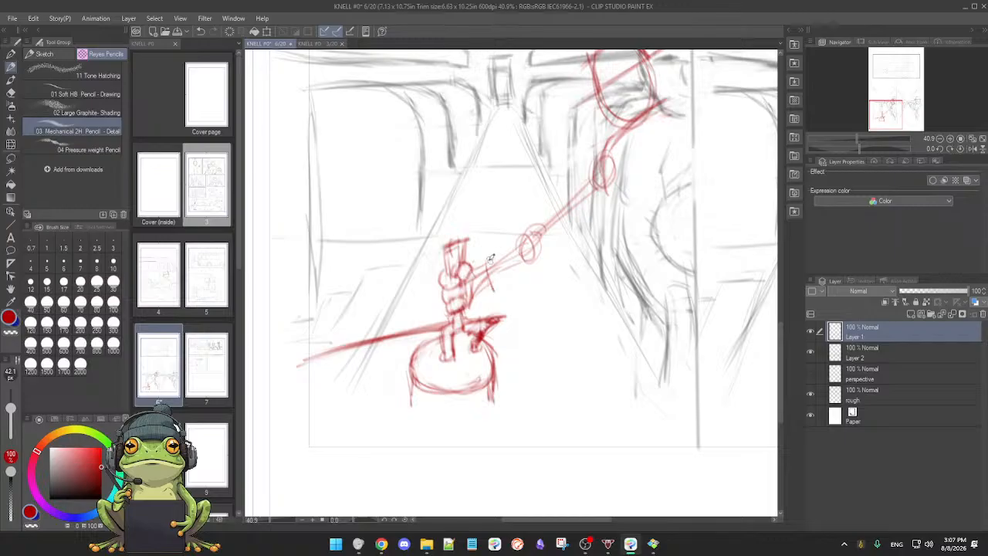
Step: Thicken the red arm with outlines from wrist to shoulder and sketch torso lines below the shoulder joint
mouse_move(478, 256)
mouse_down()
mouse_move(549, 224)
mouse_move(536, 251)
mouse_move(550, 223)
mouse_up()
drag(482, 256, 589, 183)
drag(540, 224, 593, 166)
drag(528, 256, 596, 197)
mouse_move(563, 227)
mouse_down()
mouse_move(604, 164)
mouse_move(625, 263)
mouse_up()
drag(615, 224, 638, 245)
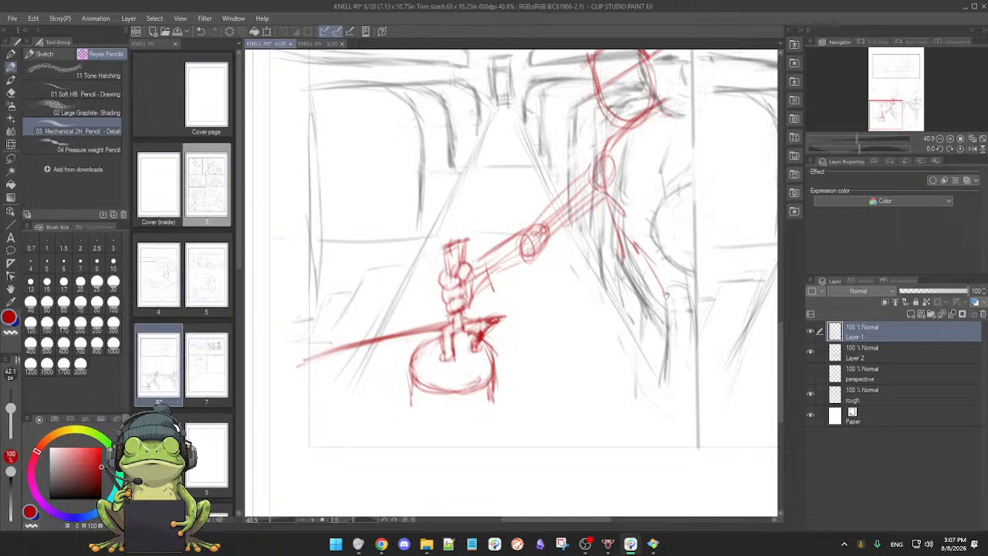
Step: Erase the red guide head and redraw it as a larger oval slightly higher above the shoulder
scroll(629, 305, down, 2)
scroll(629, 307, down, 1)
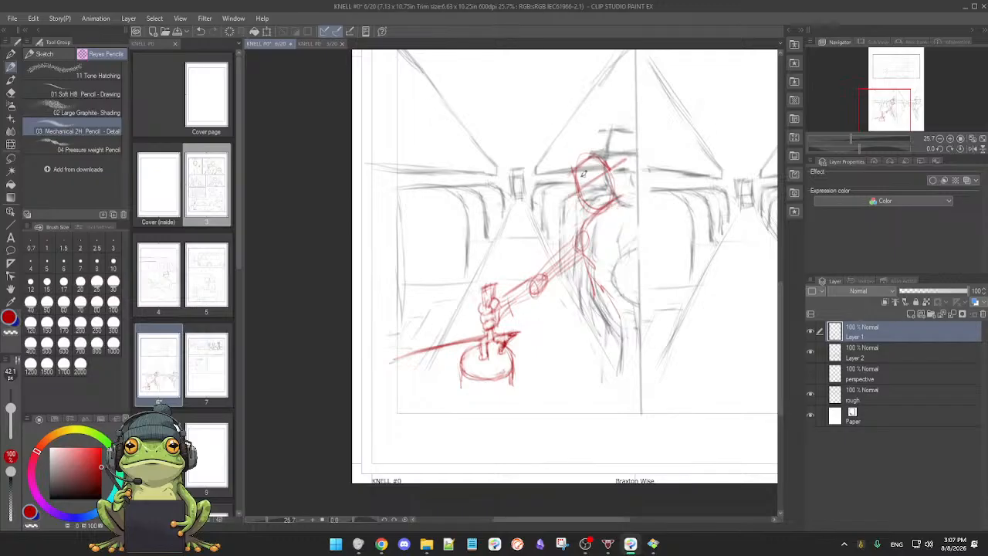
key(e)
mouse_move(577, 164)
mouse_down()
mouse_move(602, 164)
mouse_move(582, 187)
mouse_move(617, 171)
mouse_move(615, 187)
mouse_up()
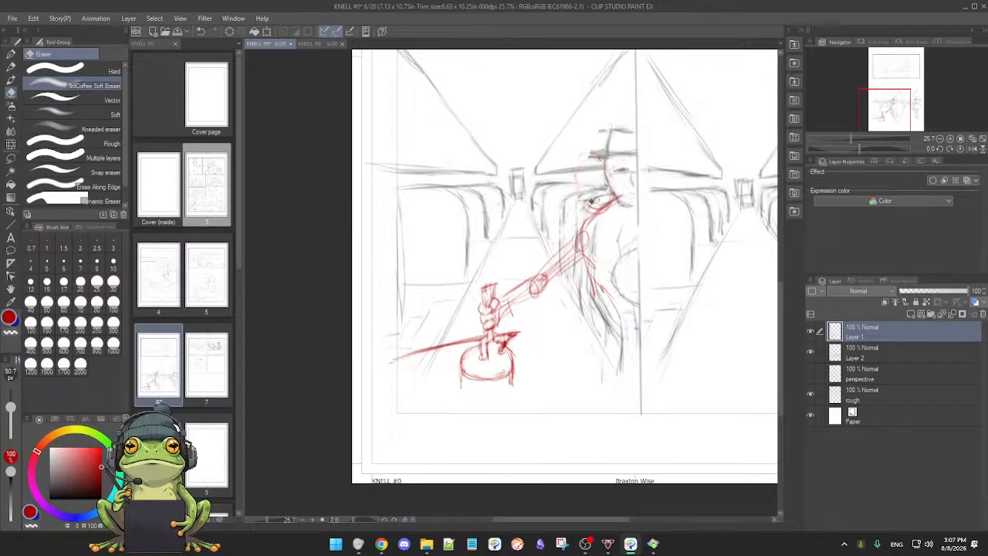
key(p)
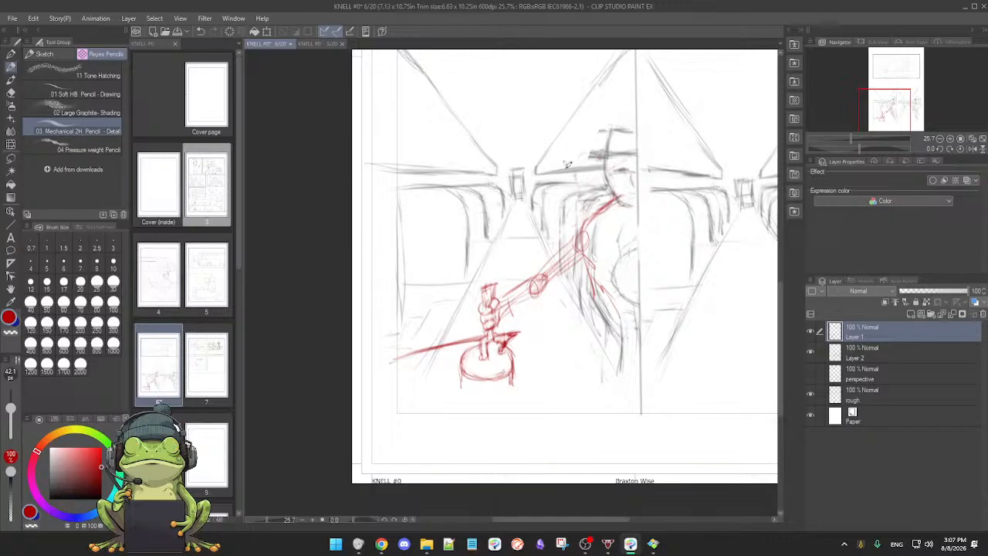
mouse_move(571, 153)
mouse_down()
mouse_move(578, 186)
mouse_move(606, 206)
mouse_up()
mouse_move(579, 130)
mouse_down()
mouse_move(603, 133)
mouse_move(585, 128)
mouse_move(598, 133)
mouse_move(577, 159)
mouse_move(575, 133)
mouse_move(612, 123)
mouse_move(626, 176)
mouse_up()
mouse_move(572, 158)
mouse_down()
mouse_move(585, 193)
mouse_move(612, 205)
mouse_up()
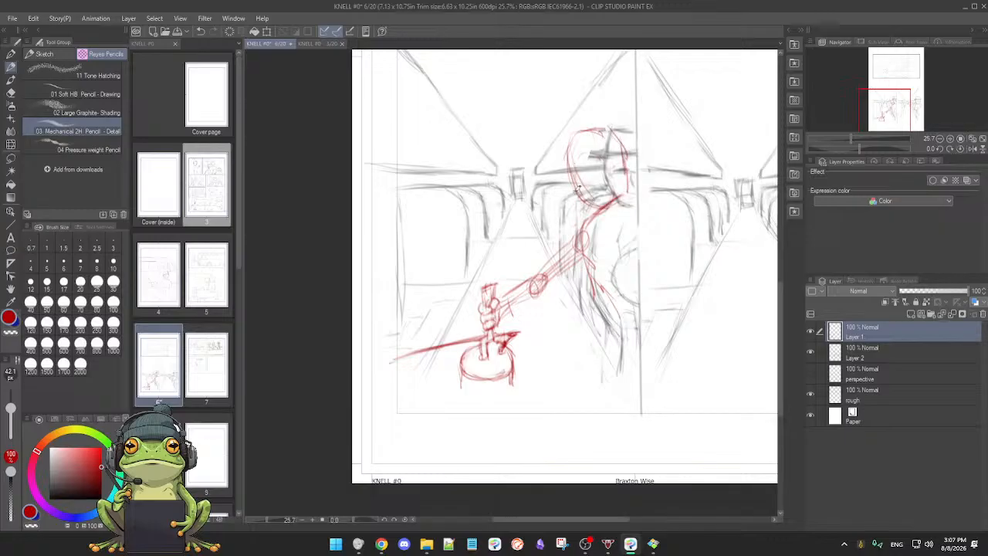
key(e)
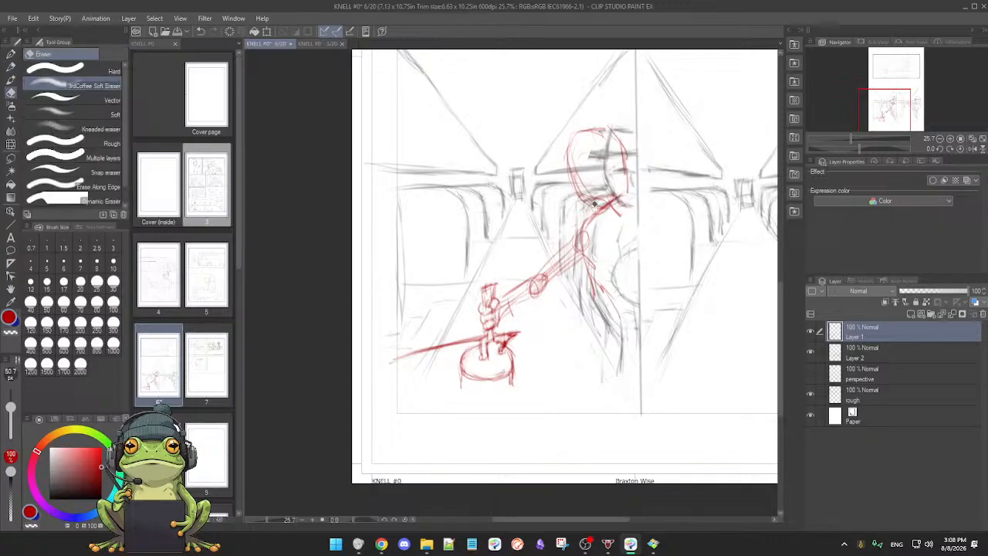
key(p)
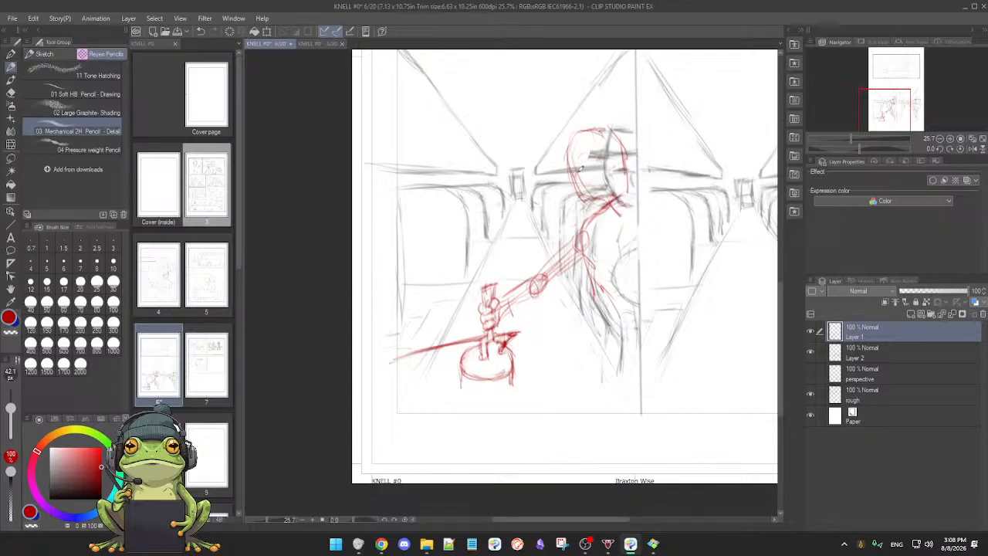
Step: Sketch a cap with a slanted brim and hatched crown on the red head, and add its eyes and jaw
drag(570, 170, 621, 142)
drag(569, 171, 622, 138)
mouse_move(561, 145)
mouse_down()
mouse_move(570, 175)
mouse_move(585, 131)
mouse_move(604, 128)
mouse_up()
mouse_move(573, 169)
mouse_down()
mouse_move(603, 122)
mouse_move(617, 137)
mouse_up()
drag(557, 179, 625, 144)
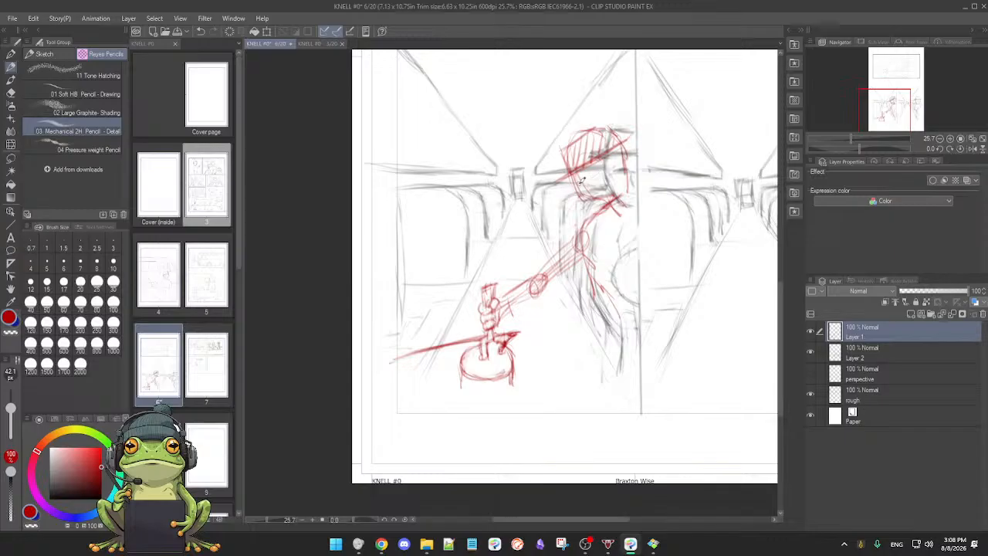
drag(595, 204, 615, 193)
drag(622, 150, 628, 186)
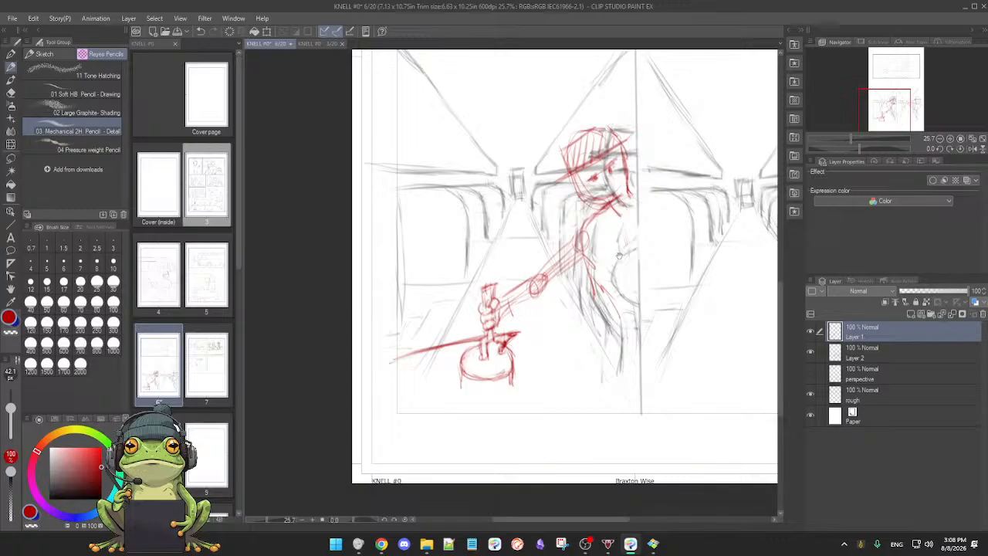
Step: Hide Layer 2, draw the red face's nose, mouth and chin, and add a shoulder line behind the neck
scroll(619, 255, down, 2)
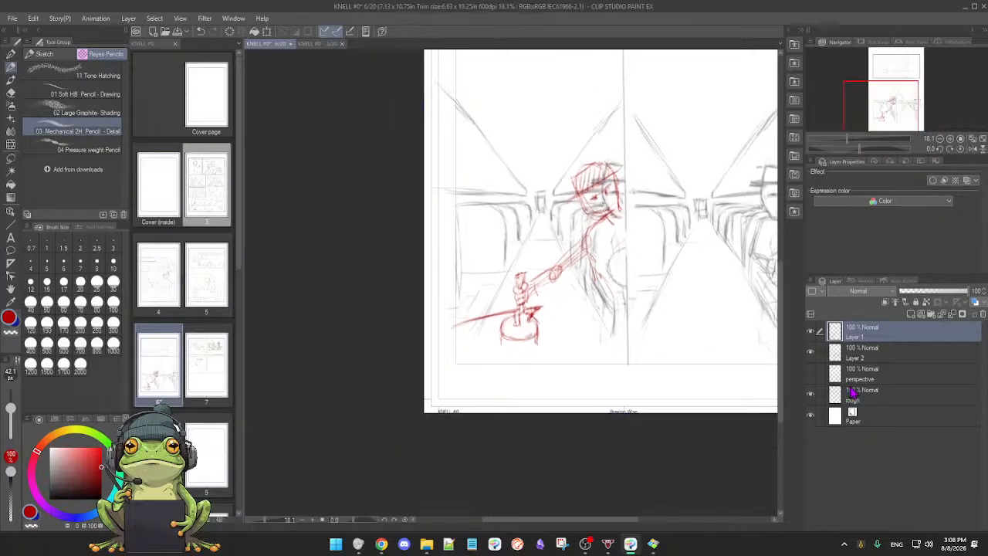
click(811, 352)
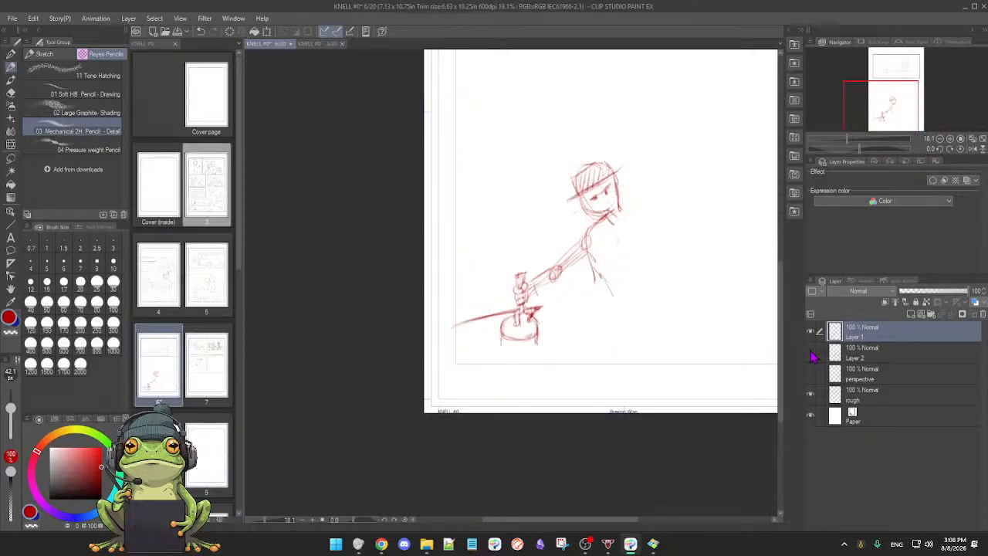
scroll(648, 317, up, 2)
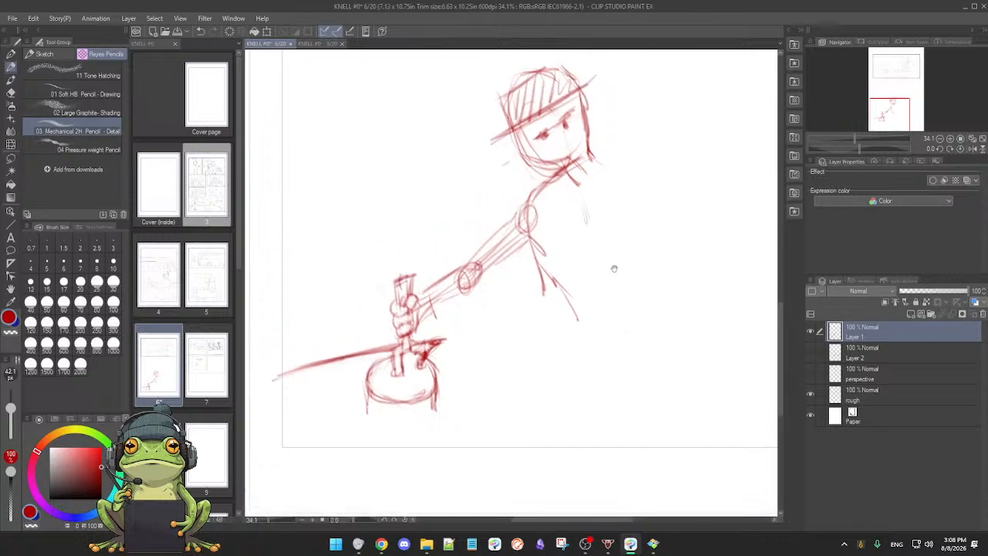
mouse_move(513, 137)
mouse_down()
mouse_move(540, 167)
mouse_move(568, 162)
mouse_up()
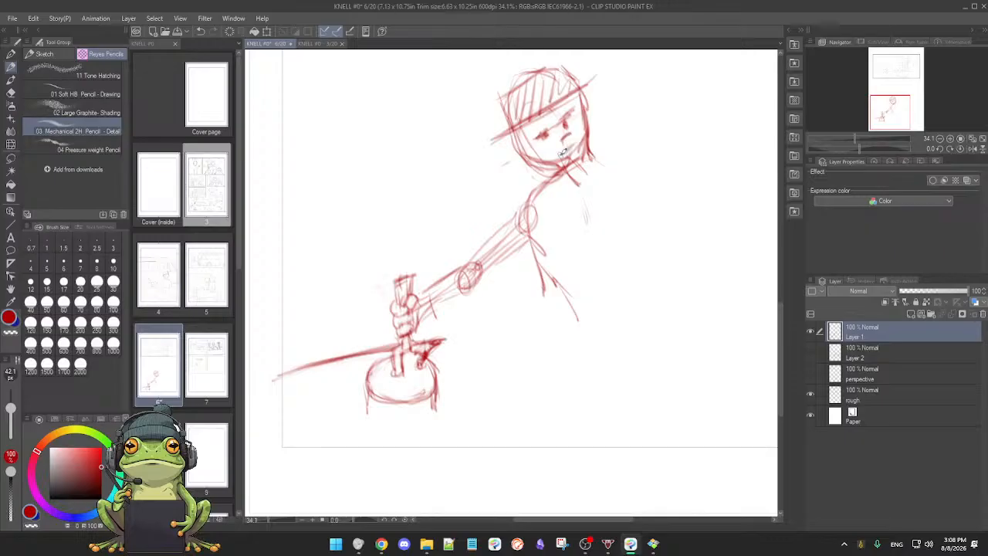
key(e)
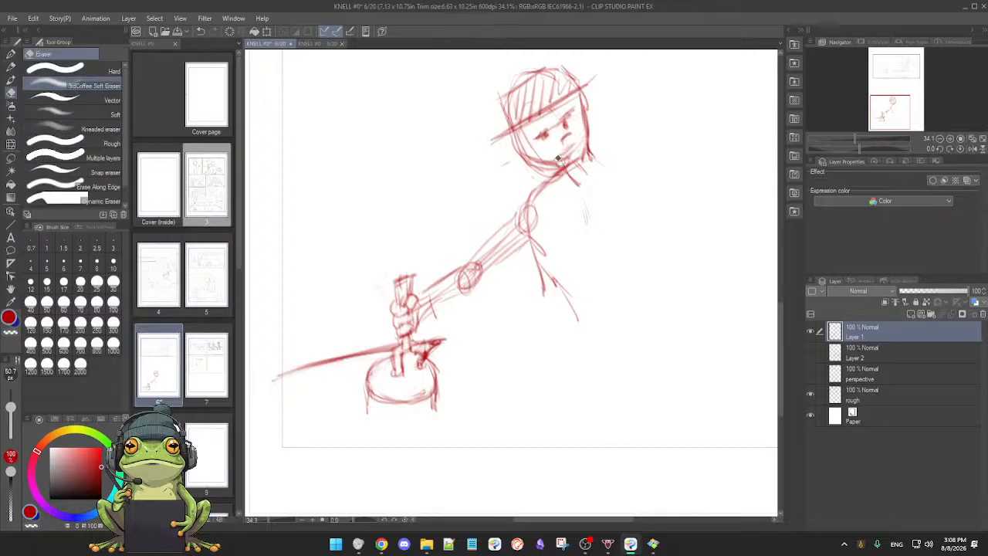
key(p)
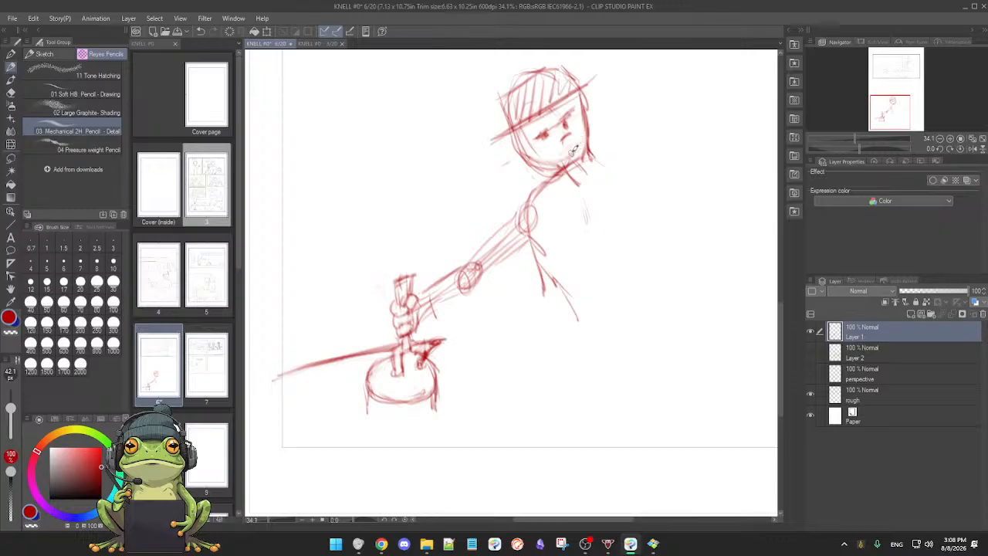
drag(561, 142, 573, 141)
drag(588, 159, 648, 149)
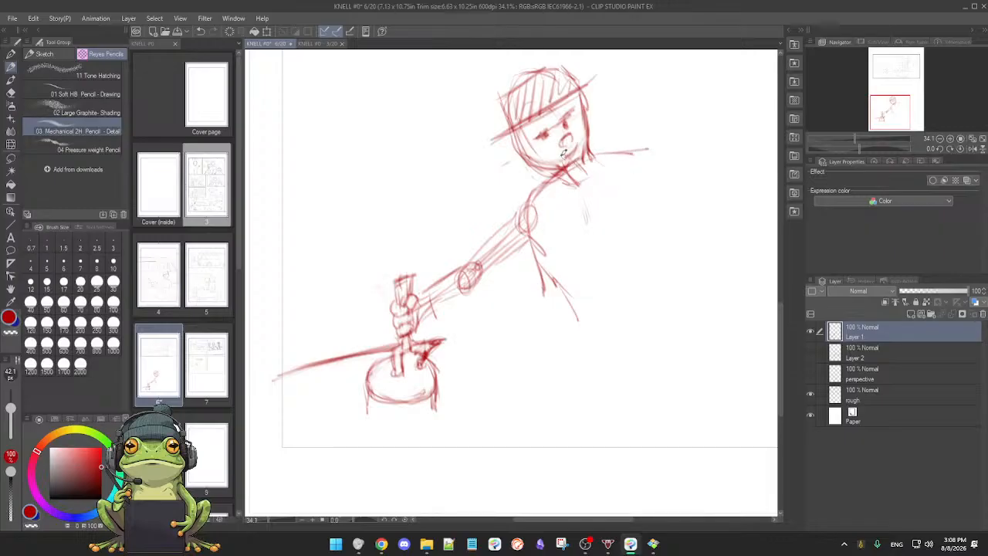
key(e)
key(p)
Step: Add red torso strokes running diagonally down from below the figure's shoulder joint
drag(604, 273, 602, 260)
drag(538, 250, 590, 288)
drag(540, 256, 579, 296)
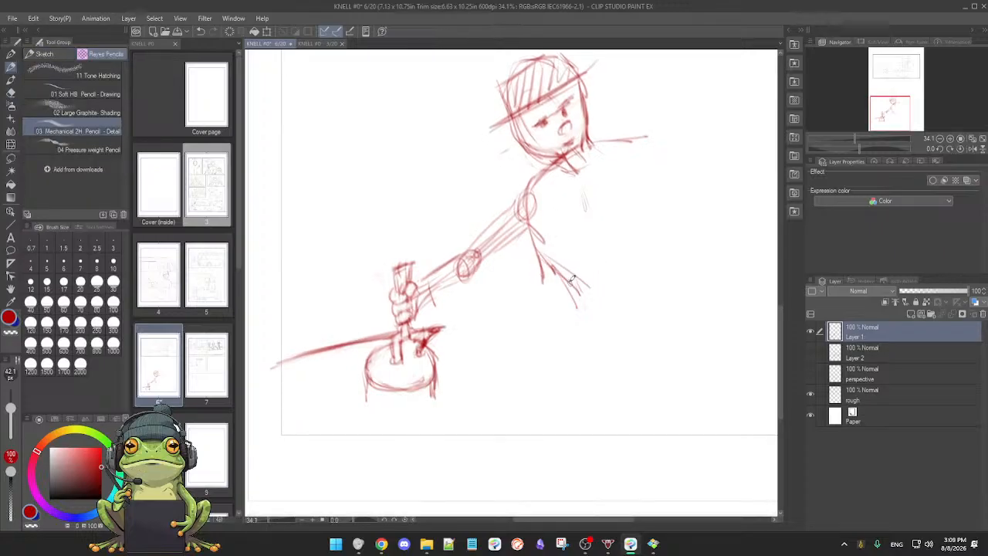
drag(588, 226, 599, 261)
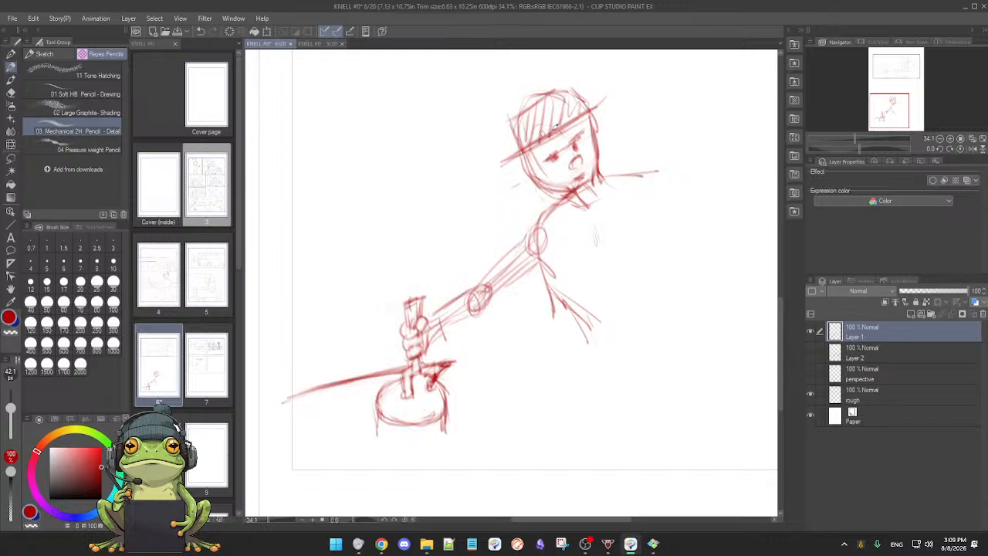
Step: Try a nearly horizontal brim line across the red cap and undo it
drag(484, 142, 610, 132)
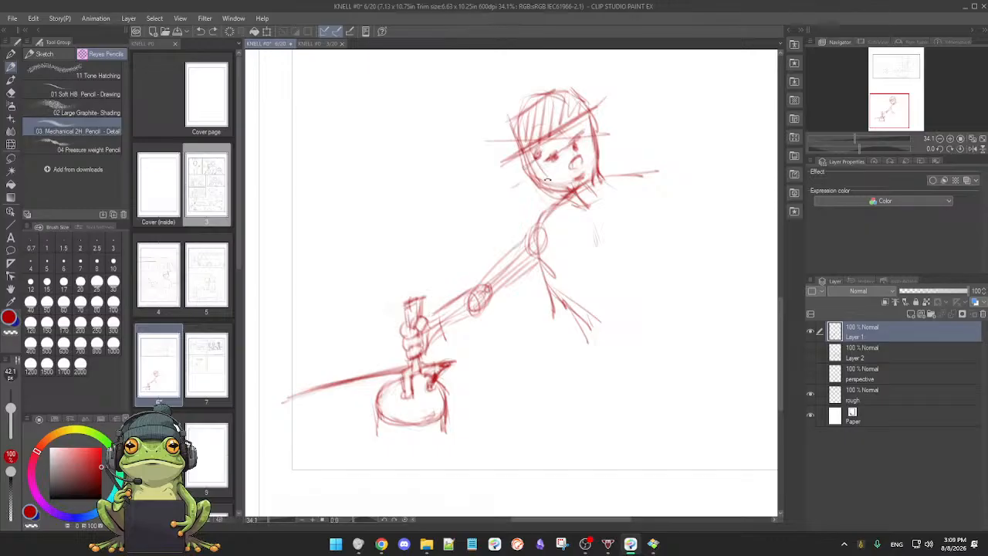
key(ctrl+z)
Step: Show Layer 2 again and briefly display the perspective layer to check the red figure against the bus interior
scroll(614, 189, down, 2)
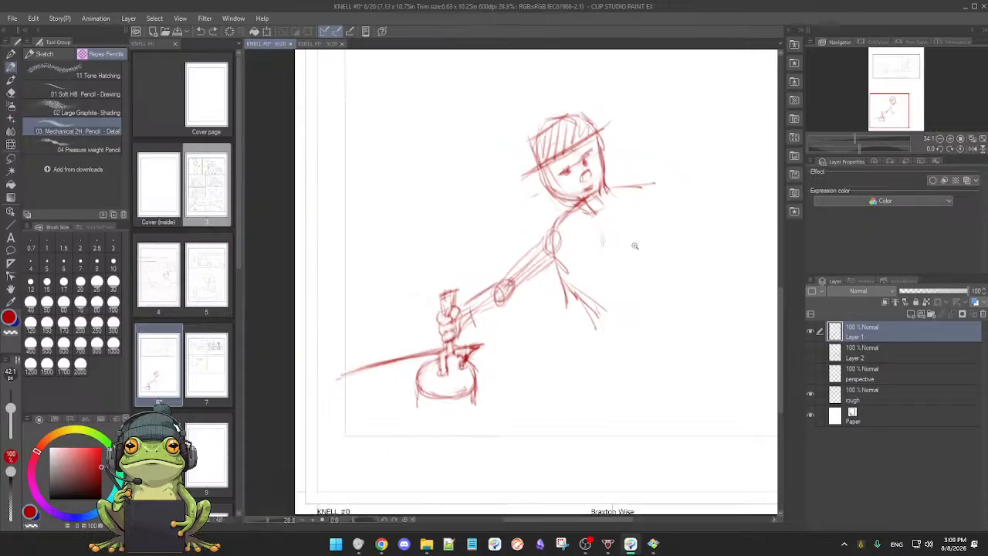
click(810, 352)
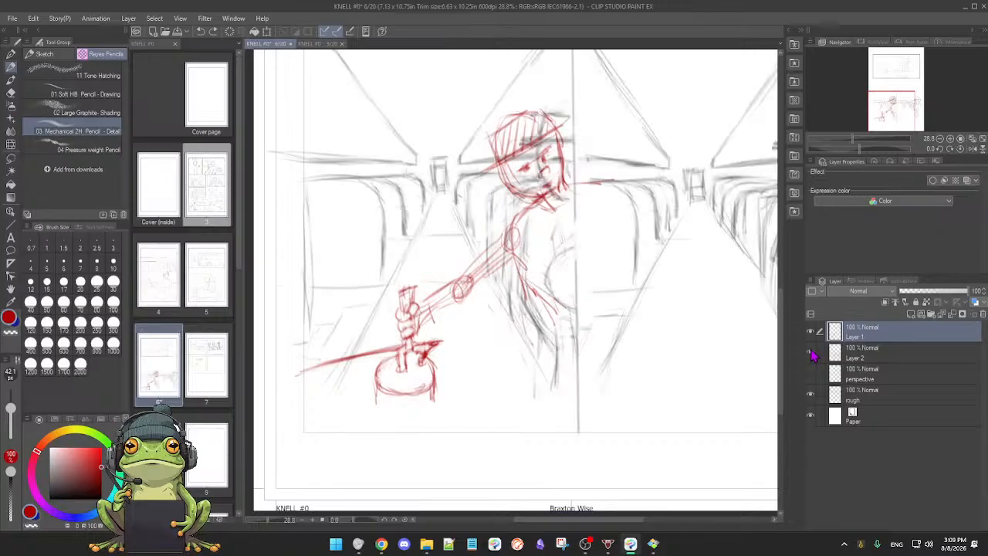
click(810, 374)
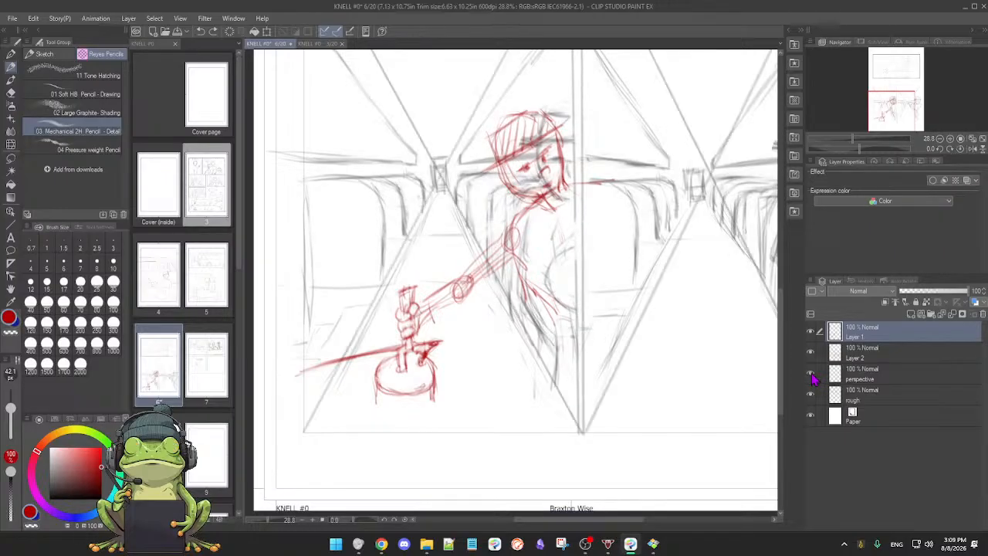
click(810, 374)
scroll(744, 353, down, 2)
drag(705, 335, 581, 364)
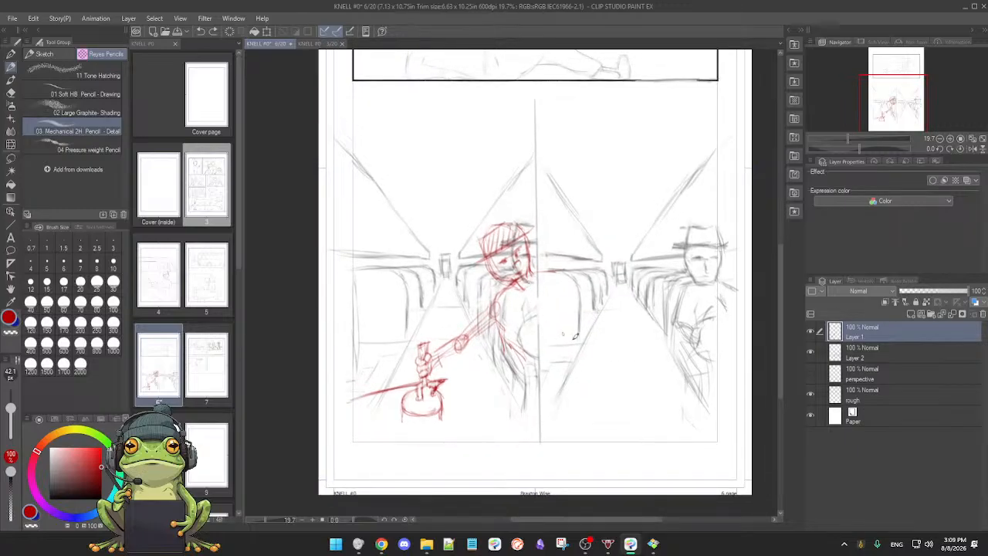
Step: Erase the grey head and hat lines on Layer 2 beneath the red guide head
click(888, 361)
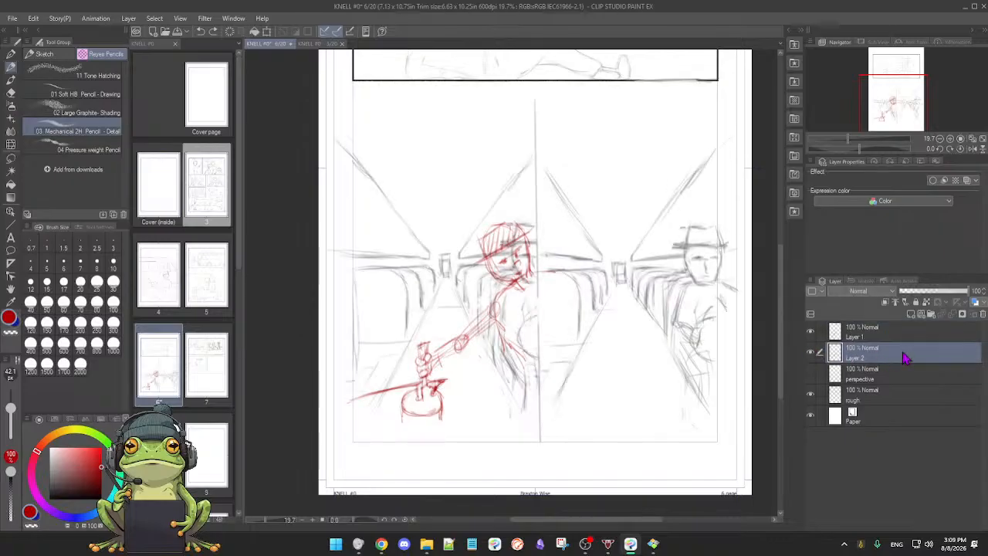
key(e)
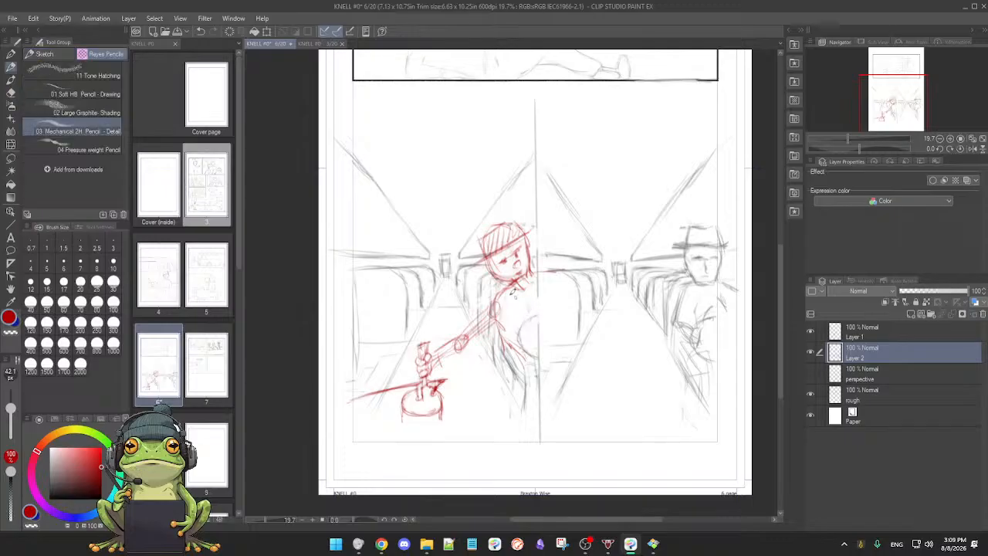
Step: Touch up the marks around the red figure's neck on Layer 2 and toggle that layer's visibility to compare
key(p)
key(e)
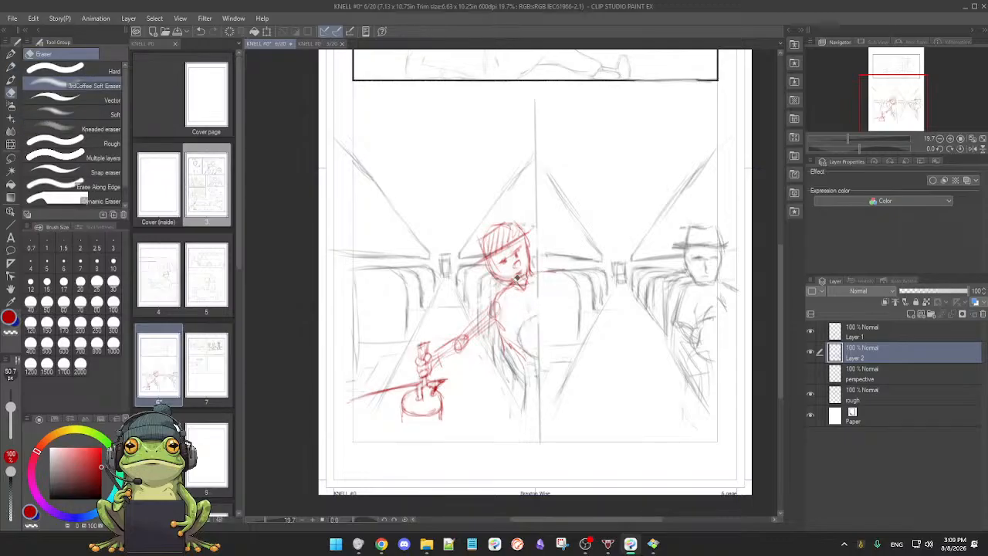
key(p)
click(810, 353)
click(812, 353)
click(812, 353)
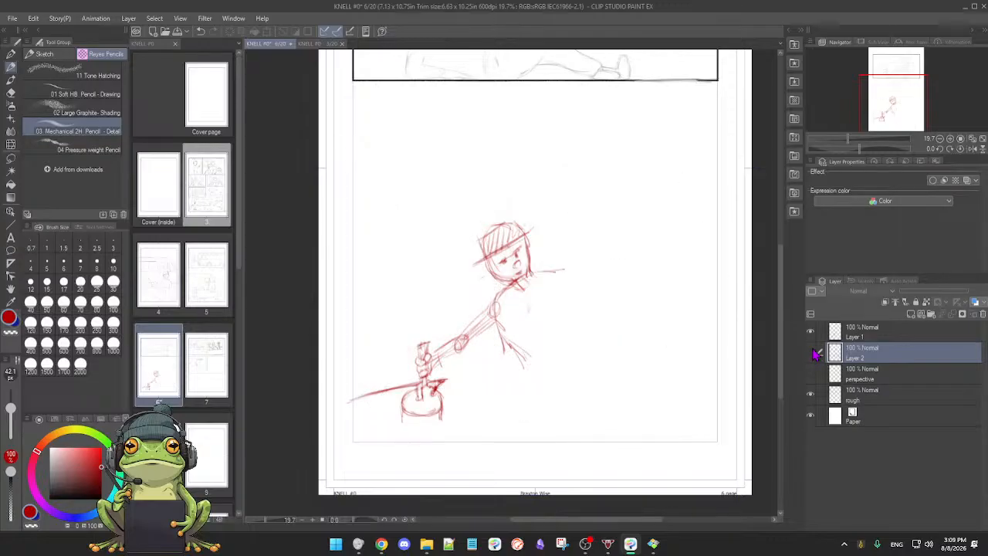
click(812, 353)
key(e)
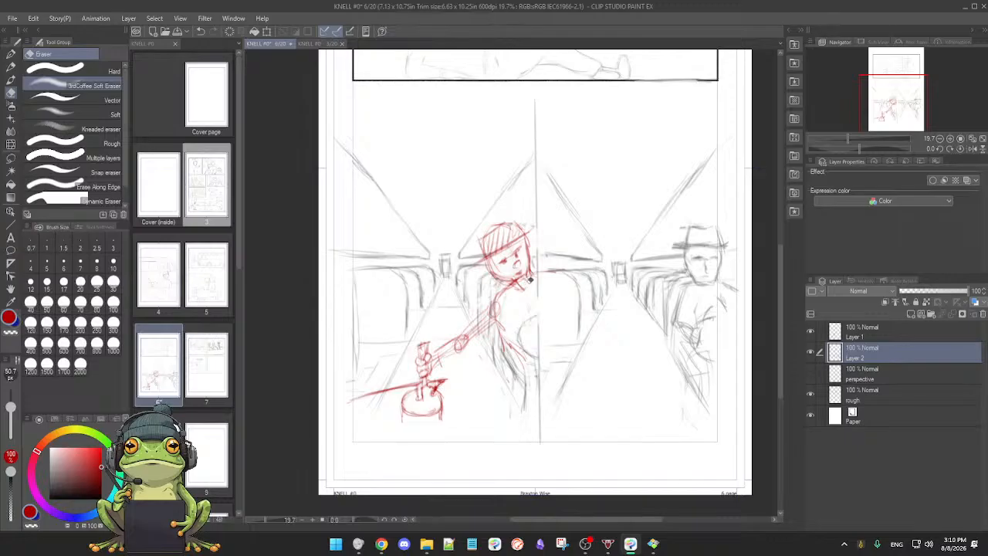
Step: Erase the leftover grey sketch lines below the red figure's neck and across the chest on Layer 2
key(p)
drag(539, 319, 499, 299)
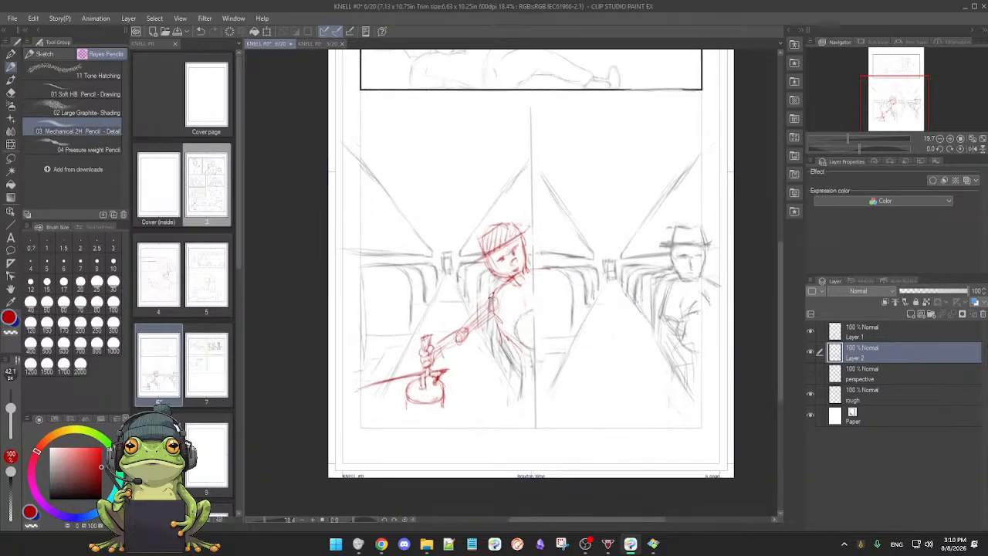
key(e)
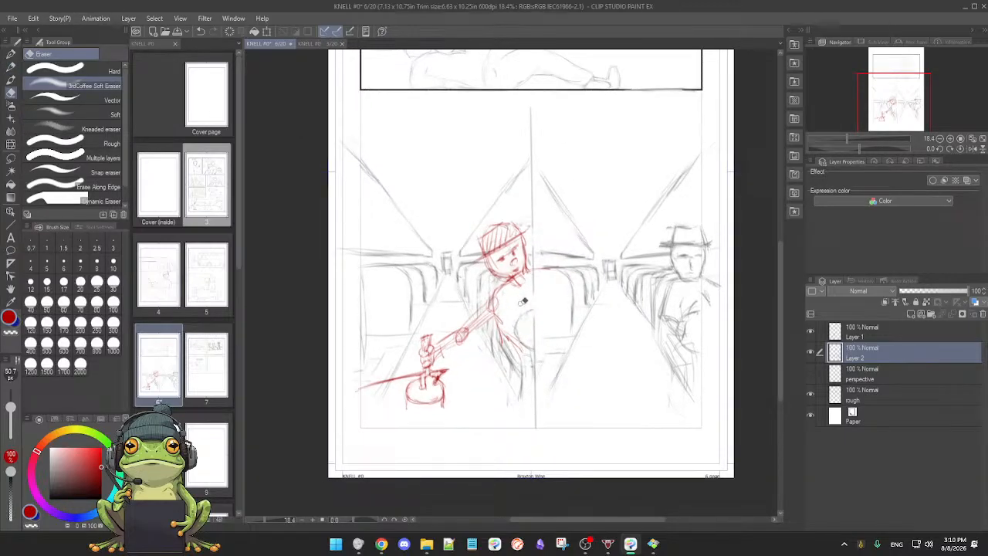
key(p)
drag(522, 279, 529, 304)
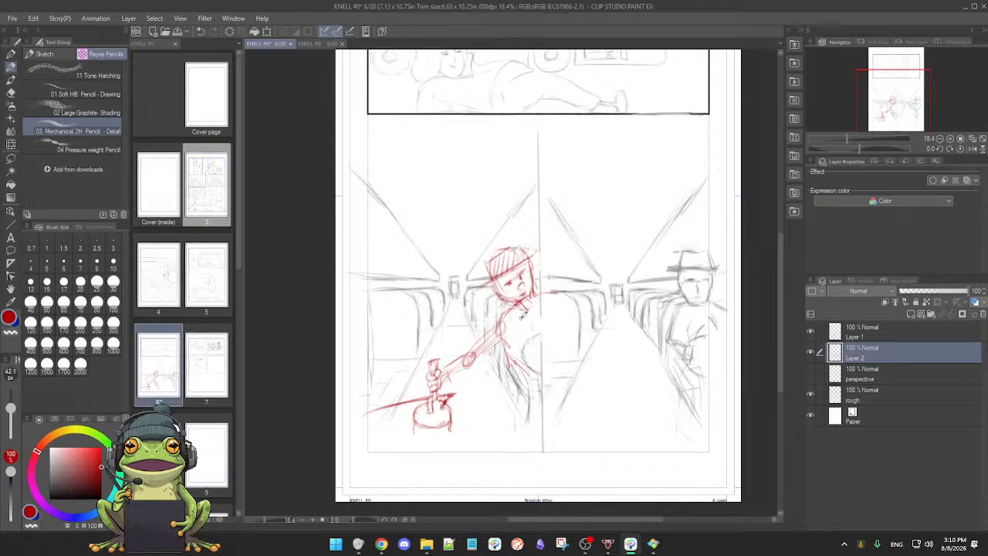
drag(484, 374, 514, 354)
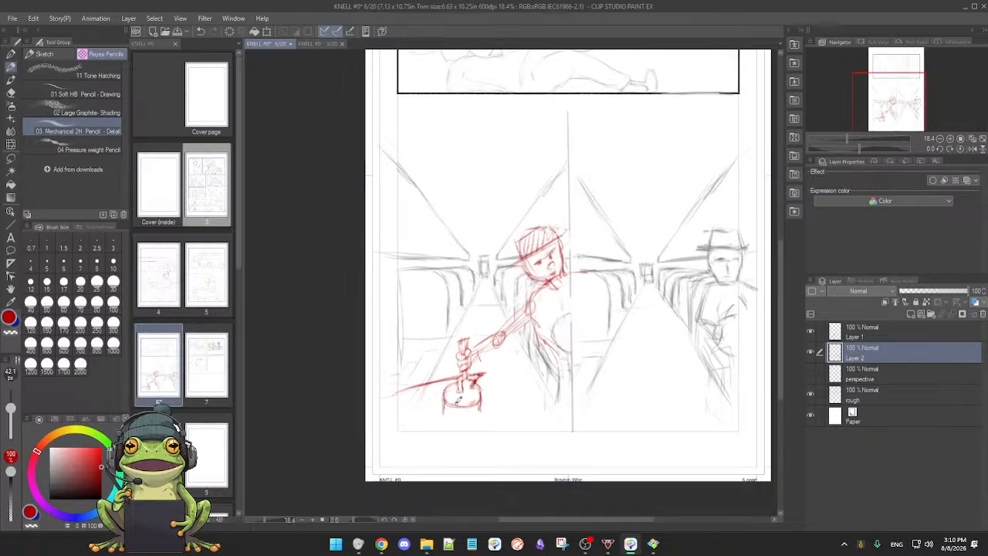
Step: Sketch a red curve across the front of the door lever's round base and clean up its edges
drag(446, 399, 478, 396)
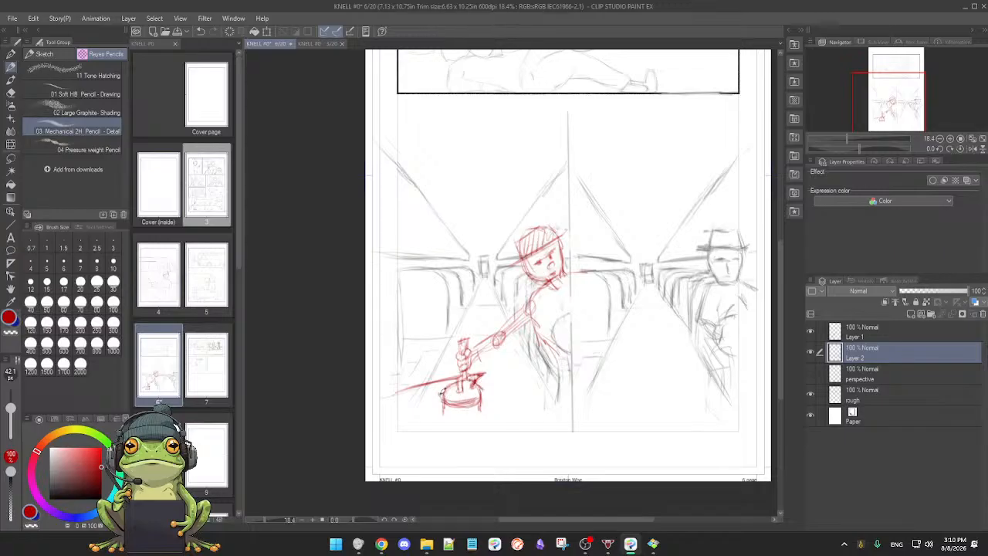
key(e)
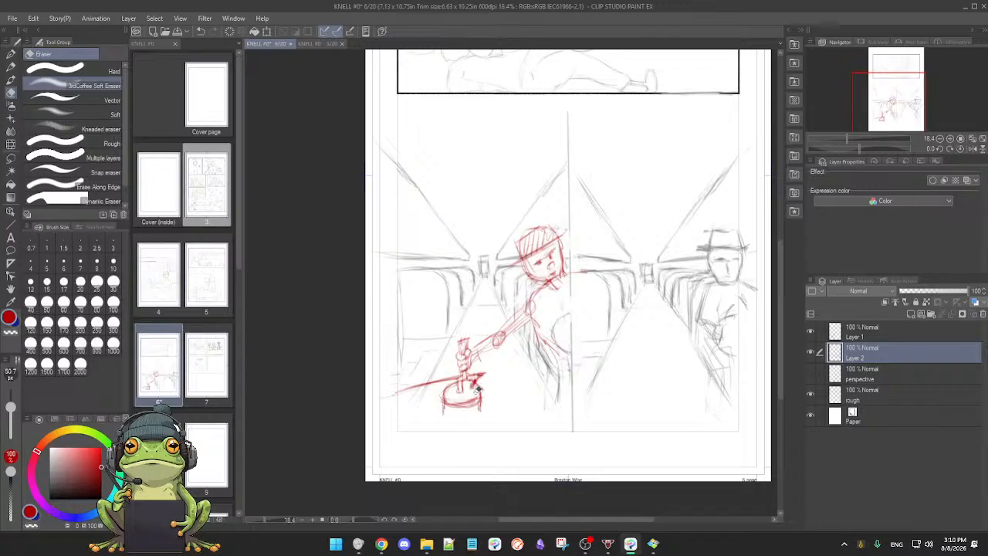
key(p)
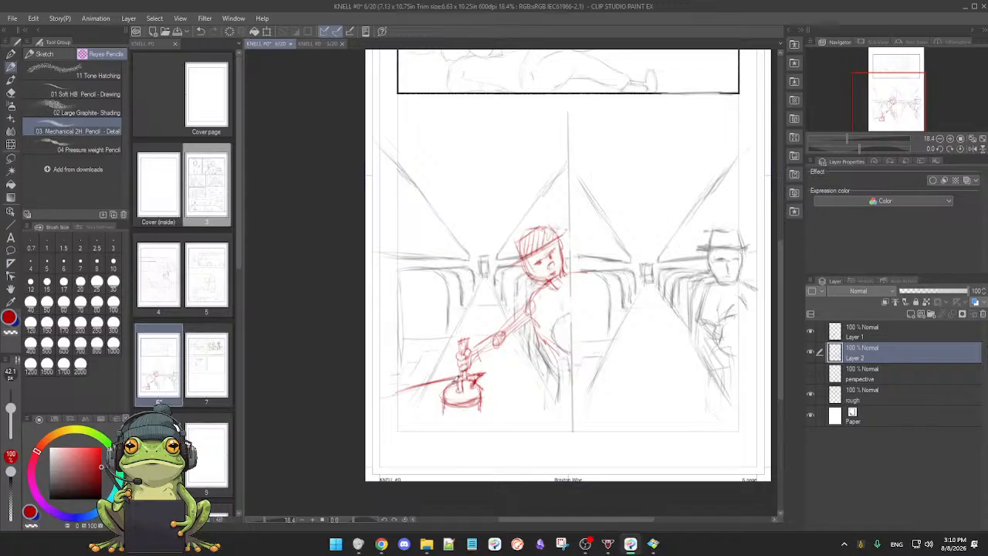
key(e)
key(p)
Step: On Layer 1, erase the lever shaft inside the base and sketch short red marks where the shaft meets it
click(884, 336)
key(e)
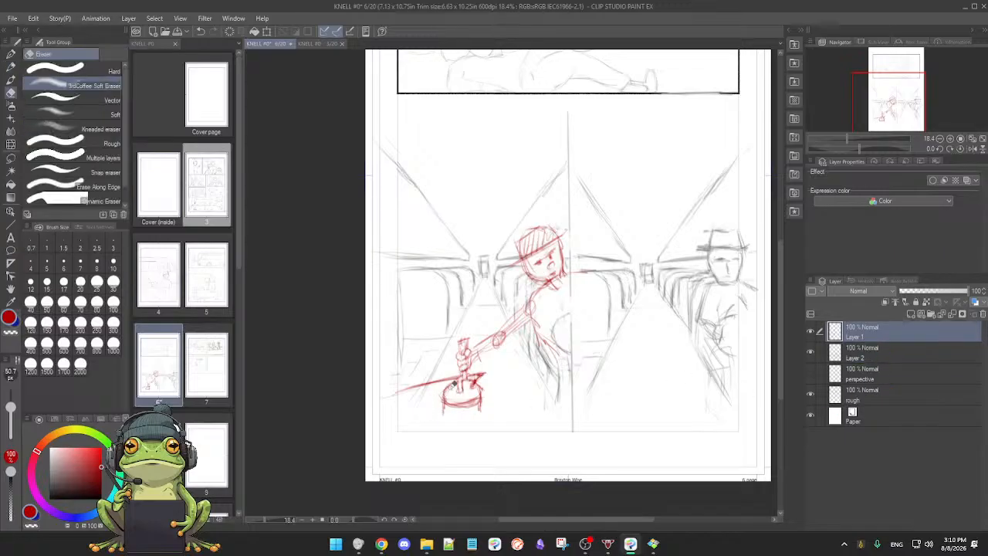
key(p)
key(e)
key(p)
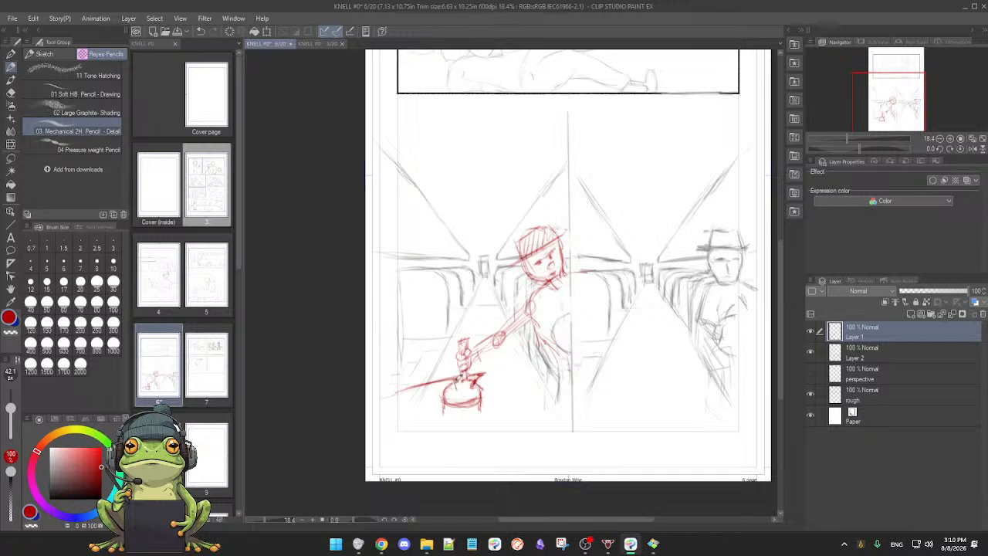
Step: Erase and redraw the shaft's foot as a curved red flare on top of the lever base
key(e)
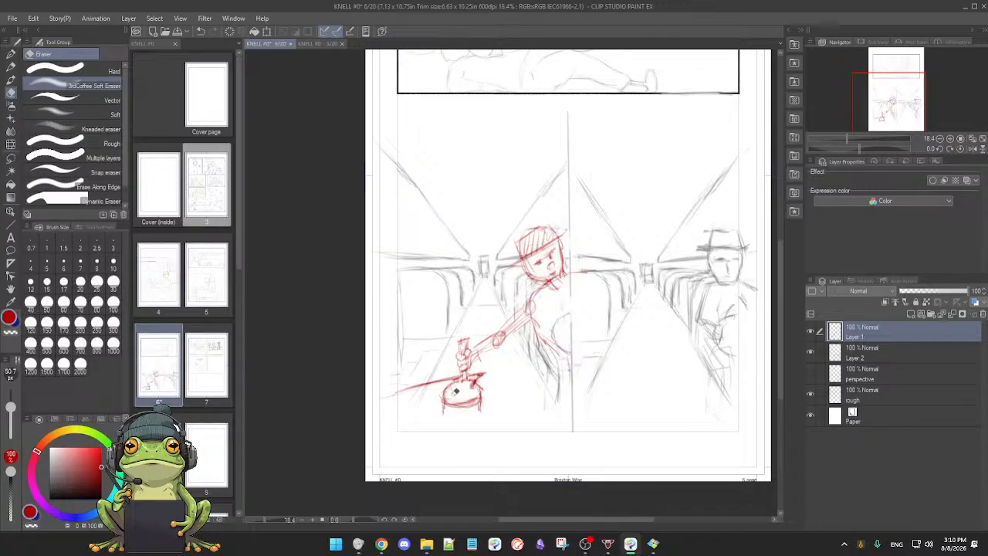
key(p)
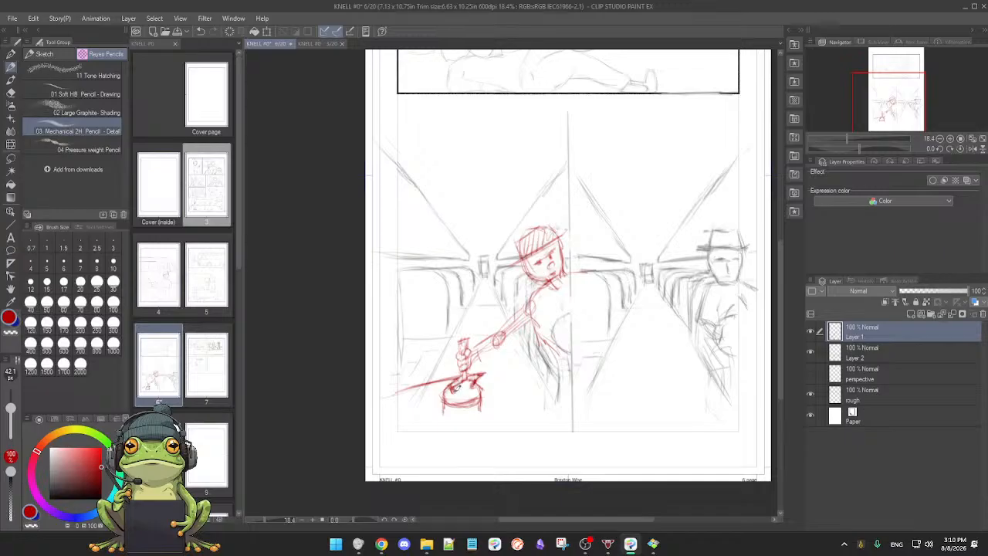
key(e)
key(p)
key(e)
drag(460, 399, 457, 392)
key(p)
Step: Toggle Layer 2's visibility to check the lever base, and display the tool settings of 3rdCoffee Soft Eraser
click(810, 353)
click(810, 353)
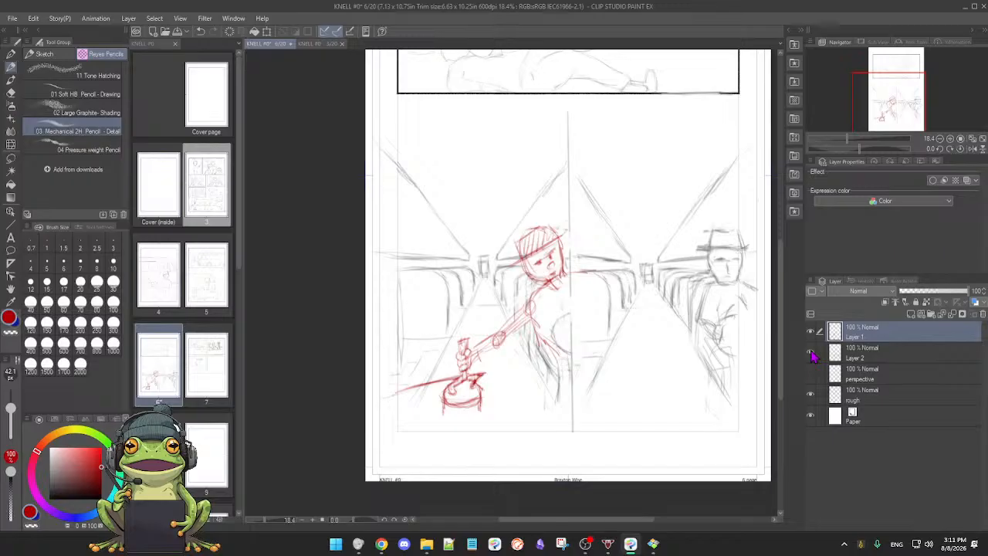
click(810, 353)
click(811, 352)
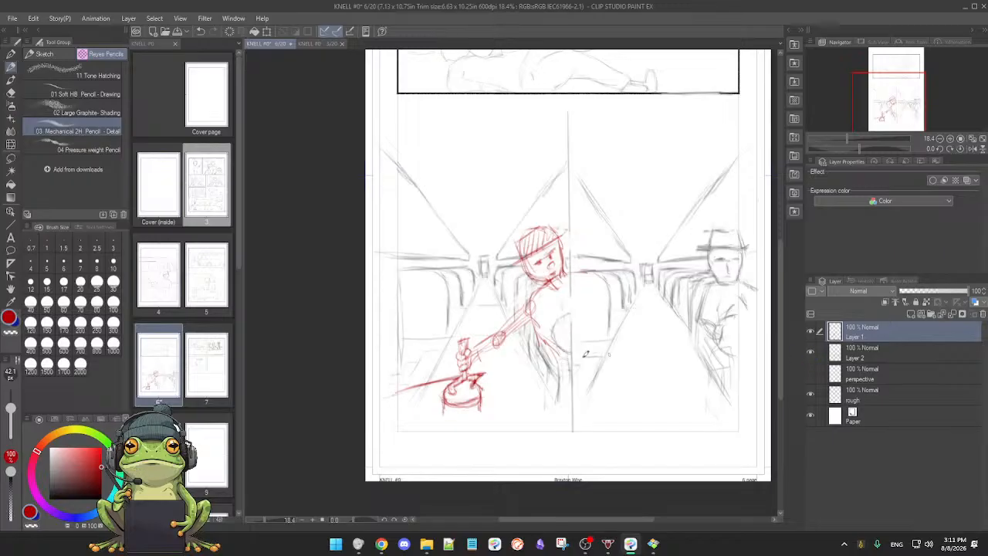
key(e)
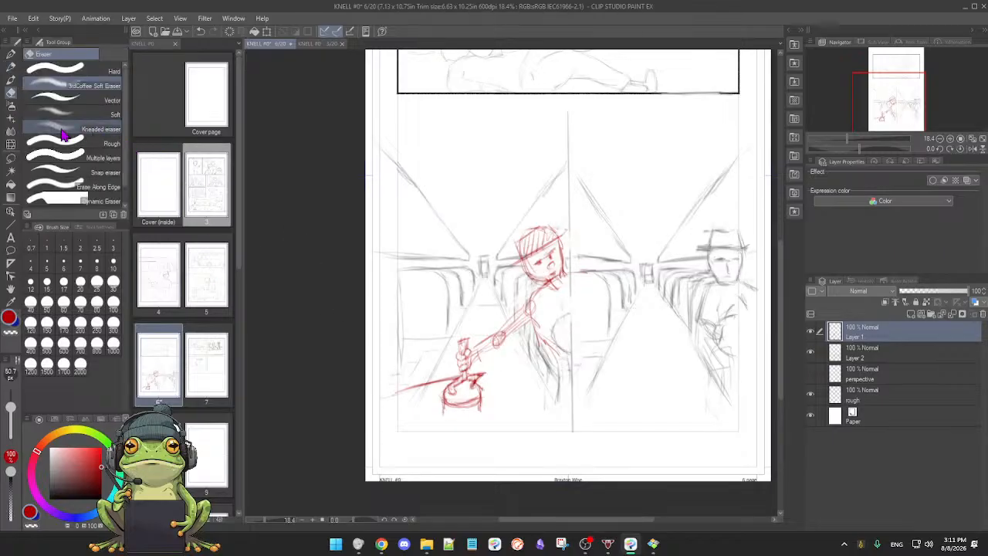
click(116, 87)
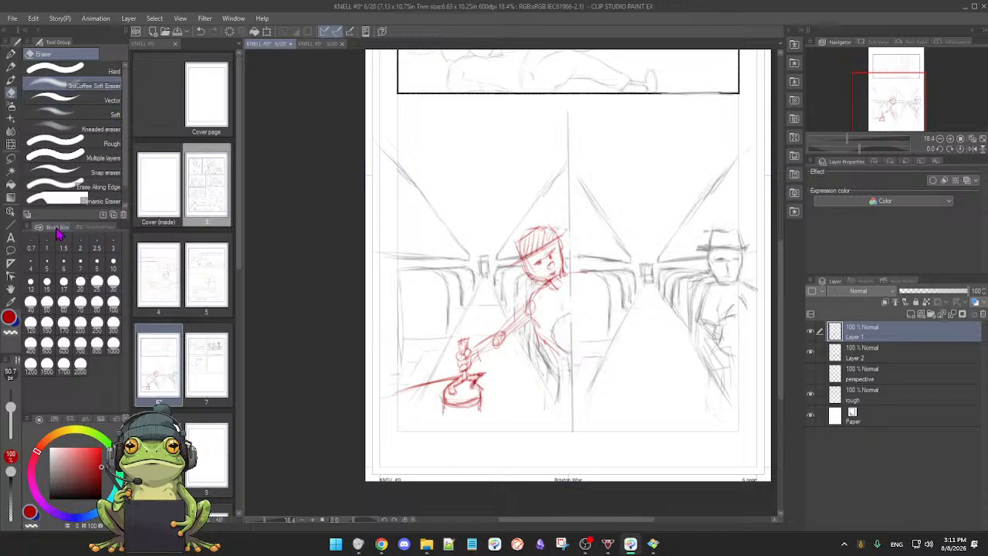
click(90, 227)
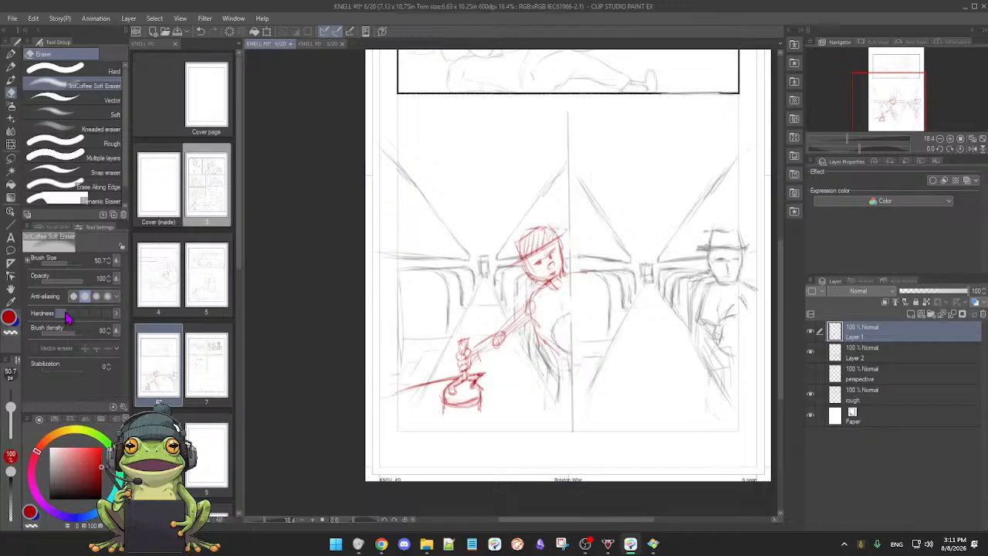
key(p)
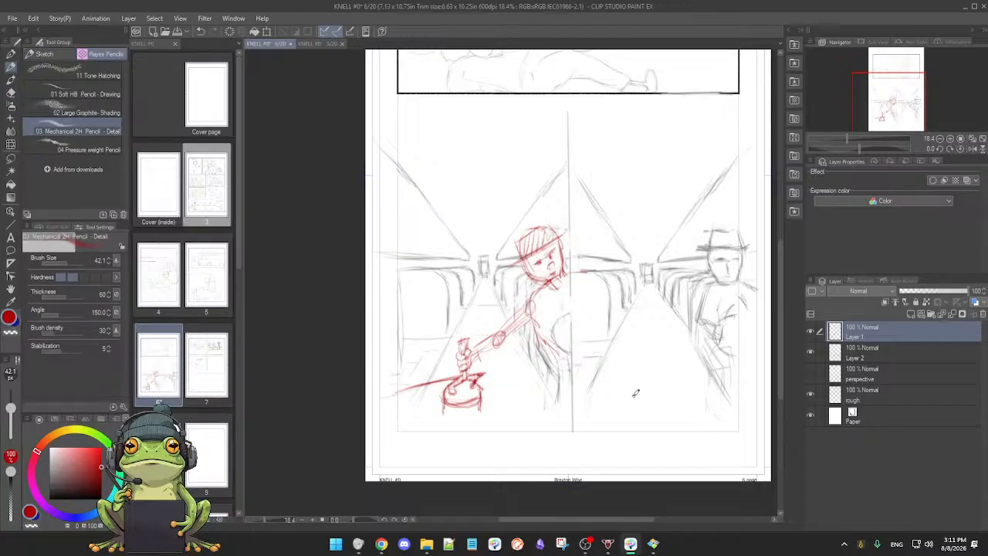
Step: Hide Layer 1 and toggle Layer 2 to isolate the red lever base strokes drawn on Layer 2
drag(646, 392, 653, 391)
drag(594, 380, 646, 376)
key(e)
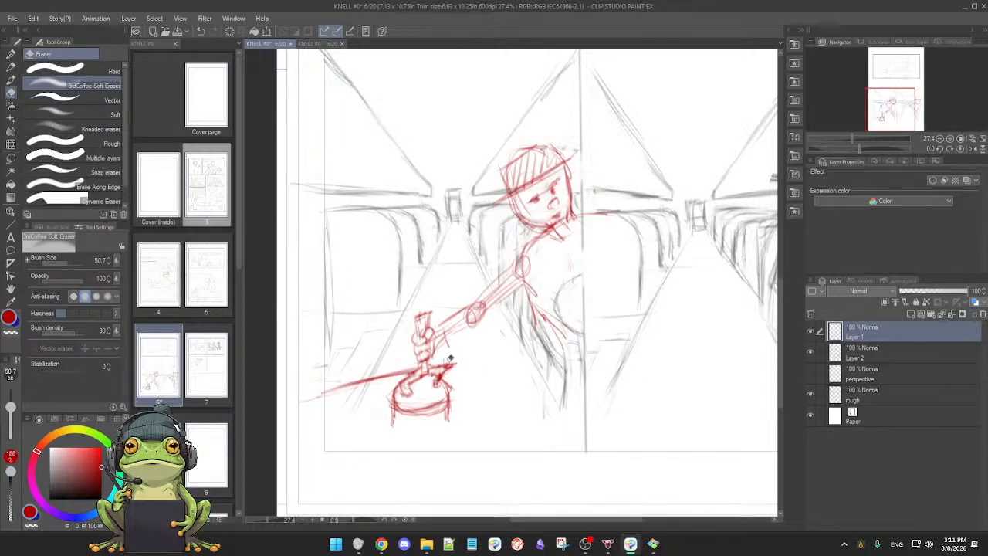
key(p)
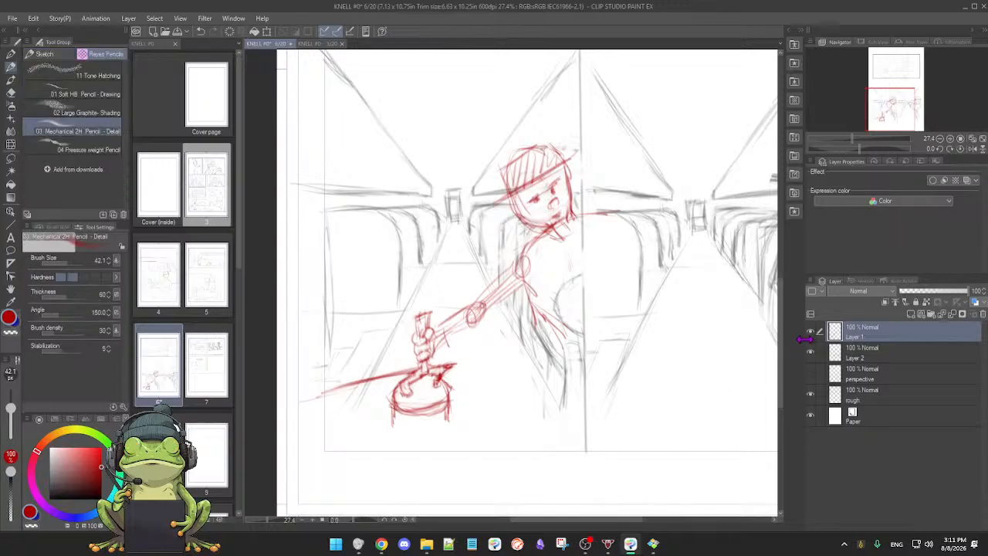
click(810, 331)
click(810, 331)
click(810, 331)
click(810, 352)
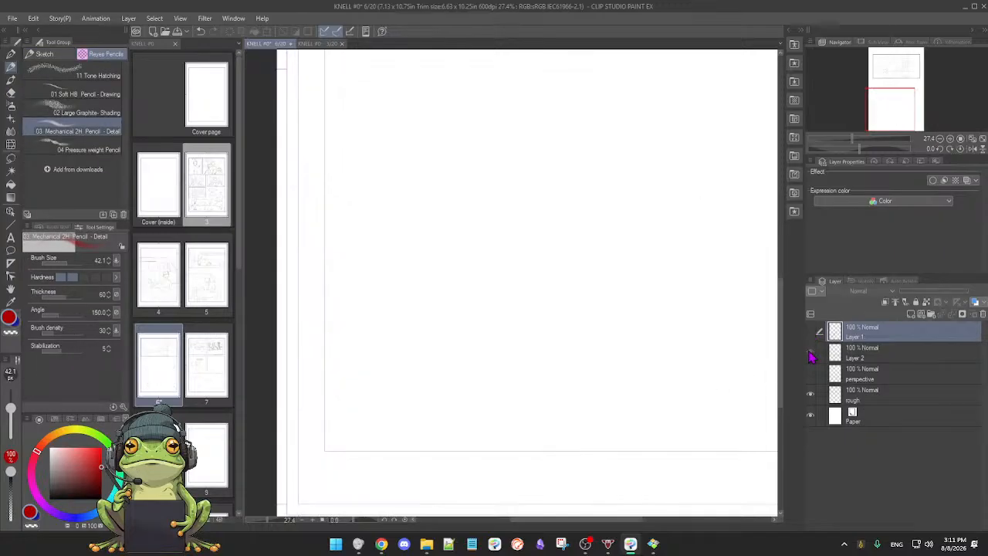
click(810, 353)
Step: Erase the stray red lever base strokes from Layer 2
key(e)
key(p)
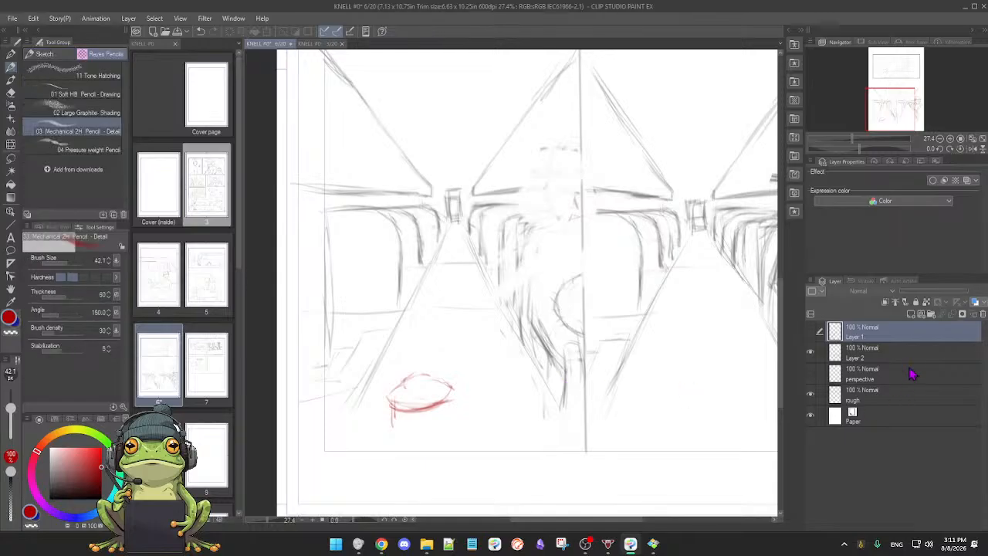
click(895, 352)
key(e)
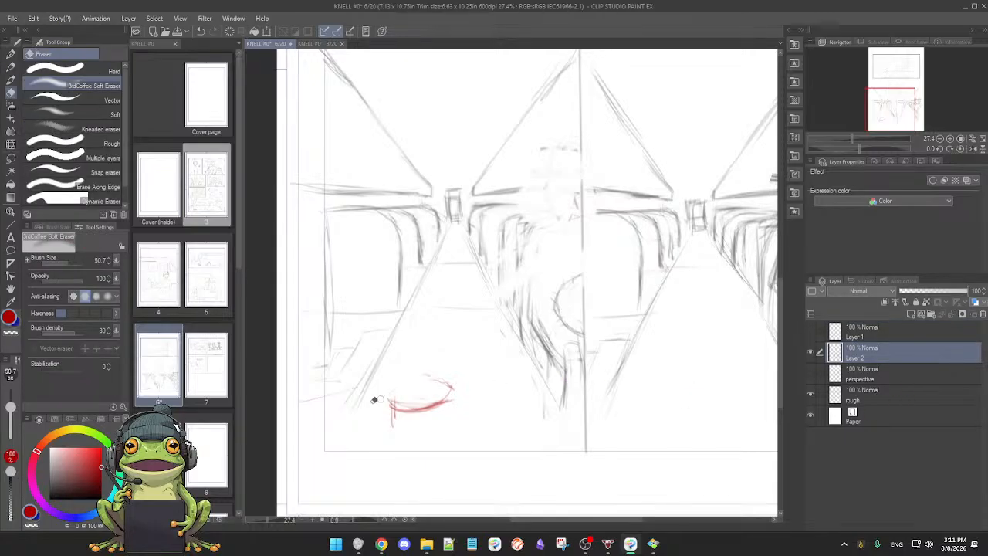
mouse_move(381, 408)
mouse_down()
mouse_move(461, 386)
mouse_move(404, 381)
mouse_move(421, 377)
mouse_move(385, 421)
mouse_move(396, 405)
mouse_move(438, 399)
mouse_move(446, 386)
mouse_move(437, 380)
mouse_move(454, 386)
mouse_move(425, 402)
mouse_up()
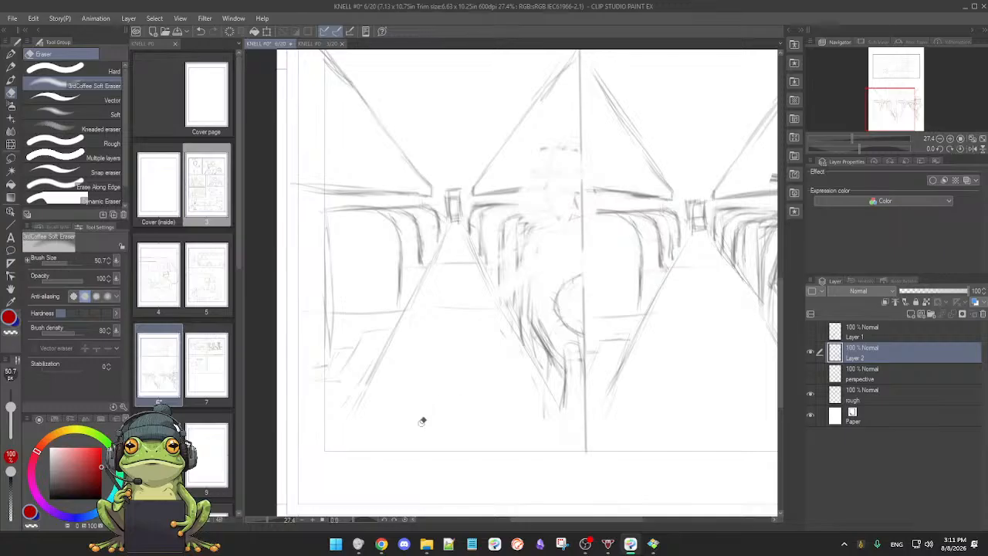
key(p)
Step: Show Layer 1 again and redraw the lever base on it with a rounded front curve and short vertical sides
click(811, 332)
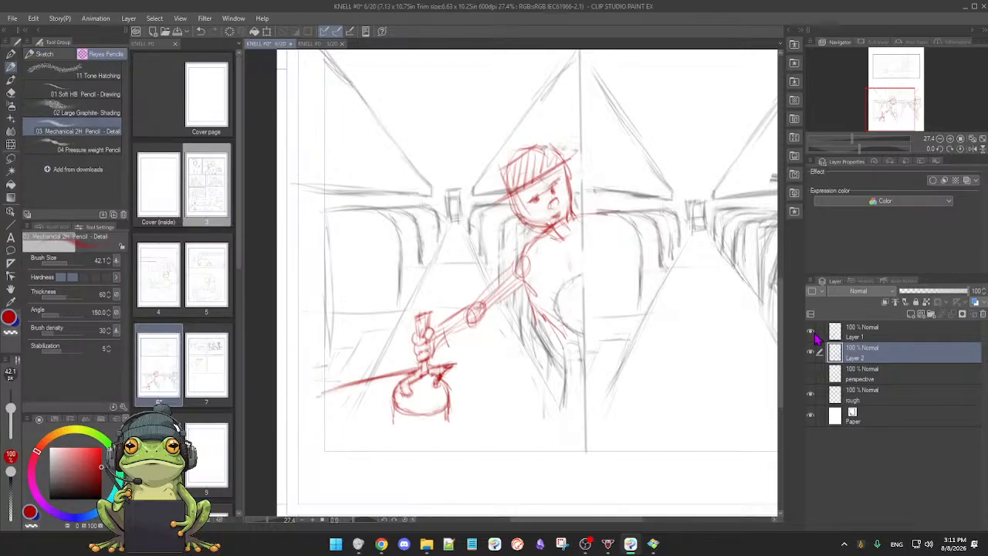
click(878, 337)
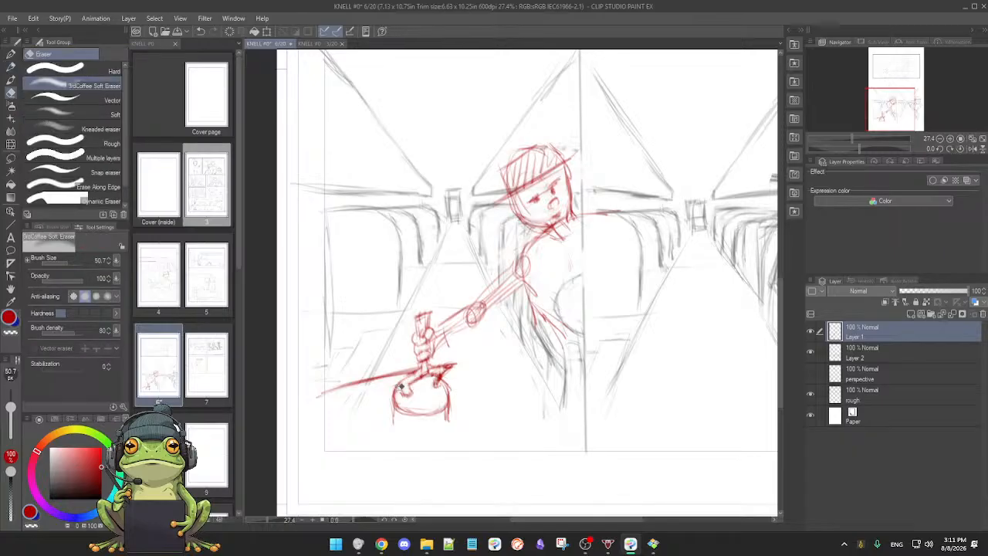
mouse_move(393, 401)
mouse_down()
mouse_move(419, 413)
mouse_move(450, 395)
mouse_move(421, 413)
mouse_move(449, 400)
mouse_up()
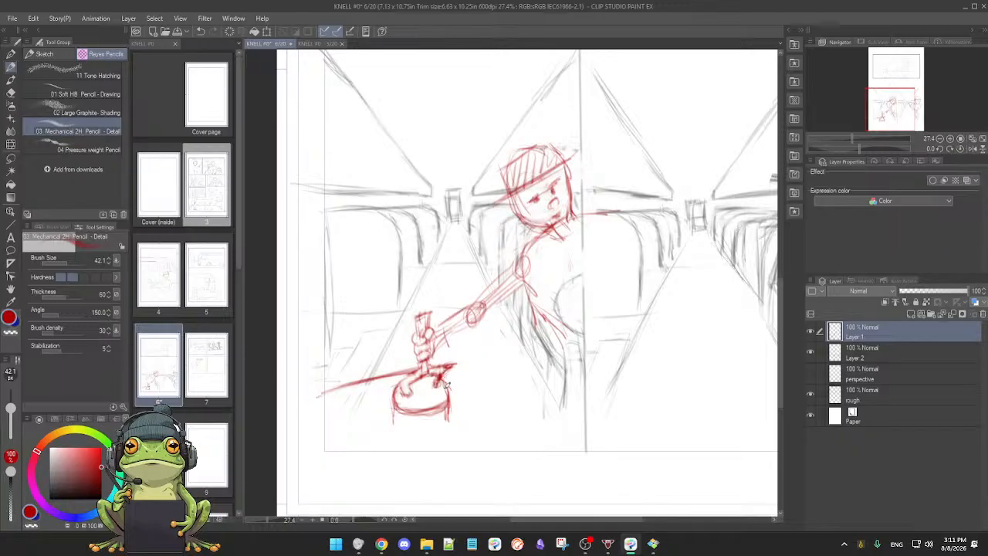
key(e)
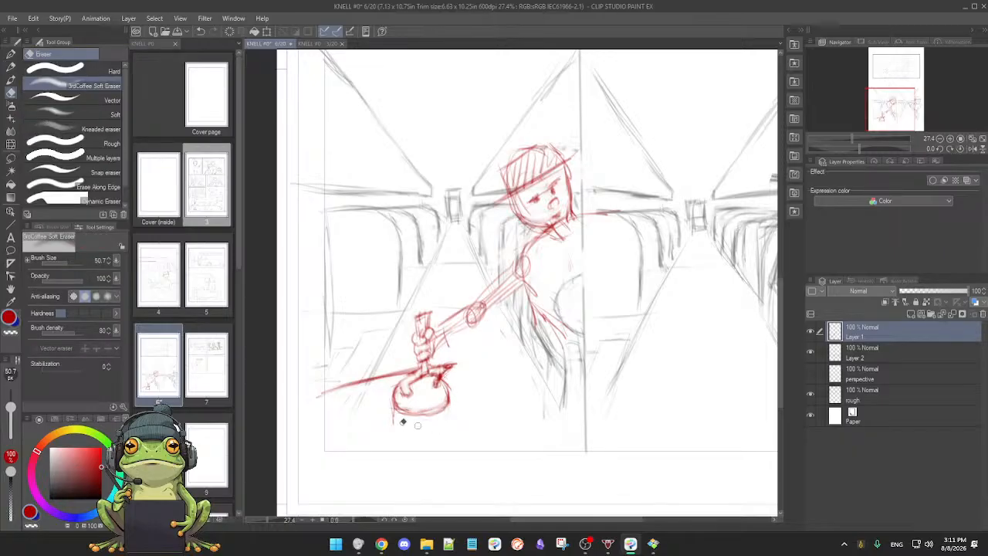
key(p)
drag(390, 398, 394, 421)
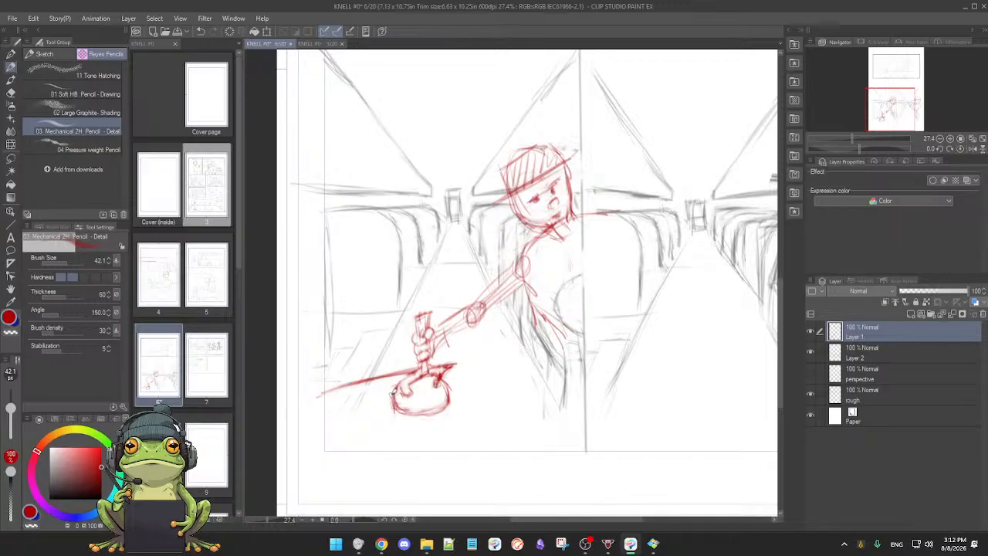
drag(451, 391, 453, 414)
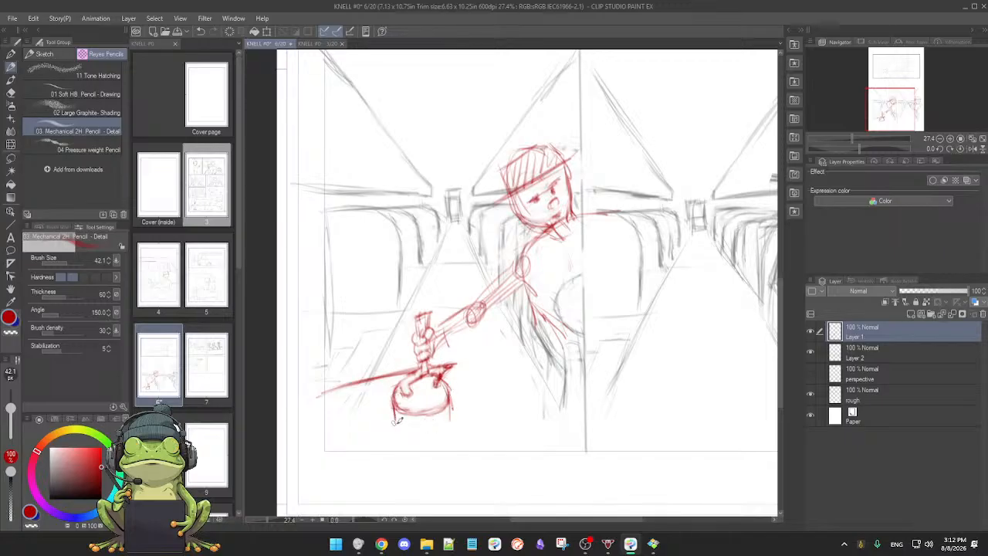
Step: Toggle Layer 1's visibility to compare the red figure and lever with the grey bus interior across both panels
scroll(423, 424, down, 2)
drag(418, 424, 420, 433)
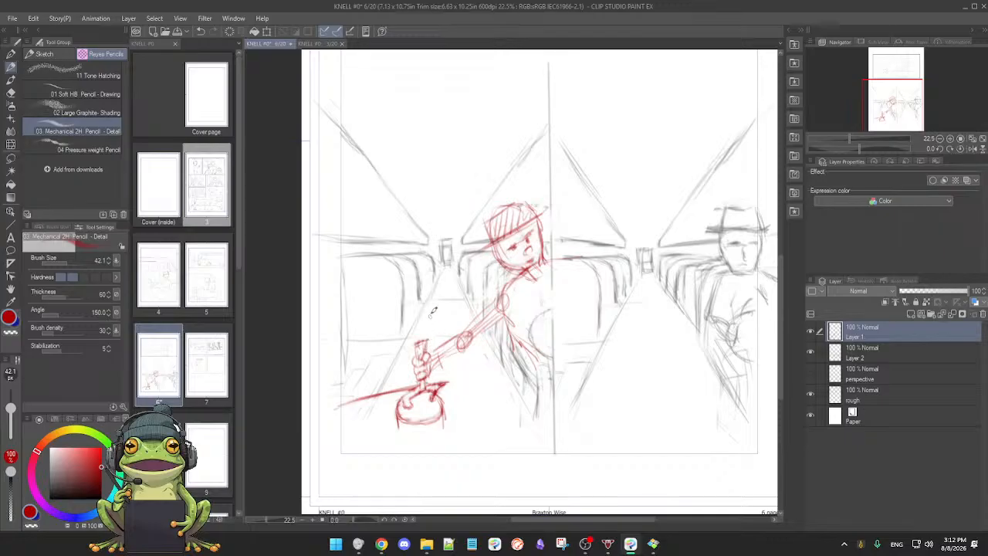
drag(451, 321, 442, 324)
scroll(442, 325, down, 2)
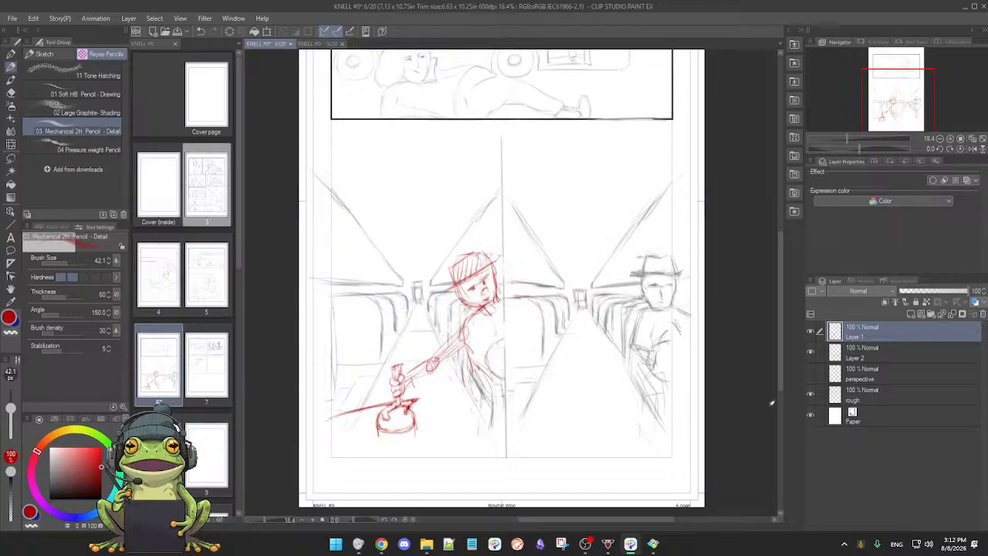
click(810, 332)
click(810, 332)
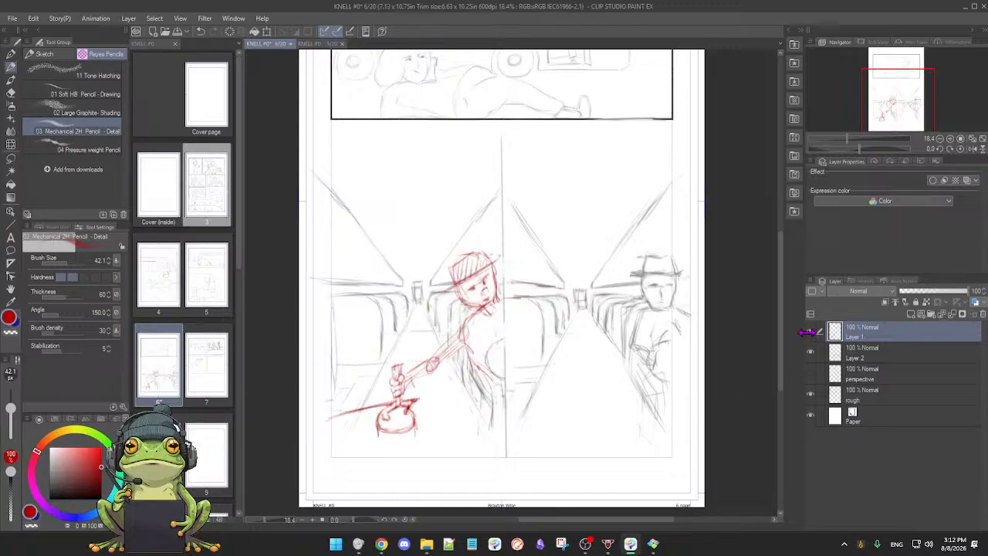
drag(428, 345, 436, 343)
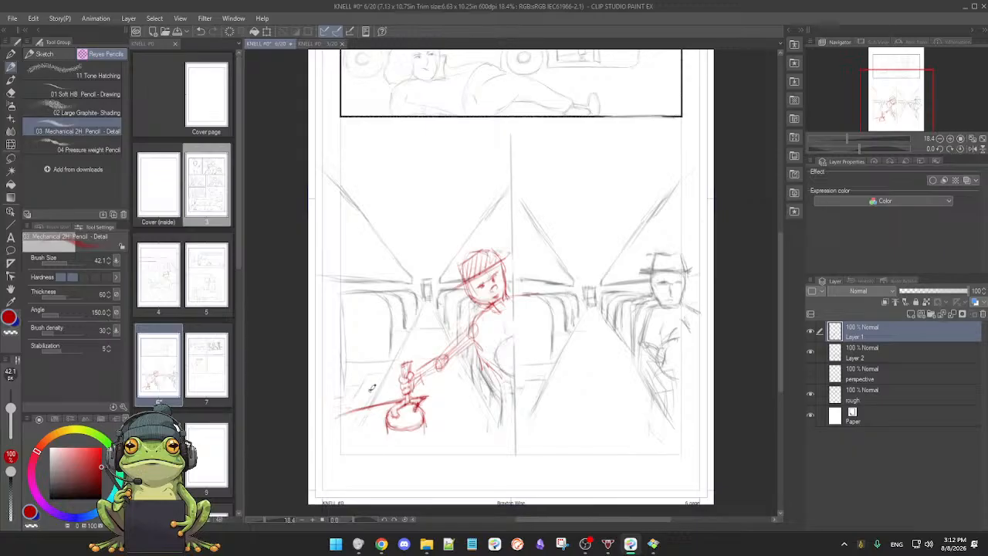
Step: Rough in a standing figure in the left panel's aisle, with a round head, tapered torso, hip oval and legs
drag(356, 398, 371, 395)
drag(369, 359, 368, 390)
drag(385, 338, 405, 343)
scroll(424, 349, up, 2)
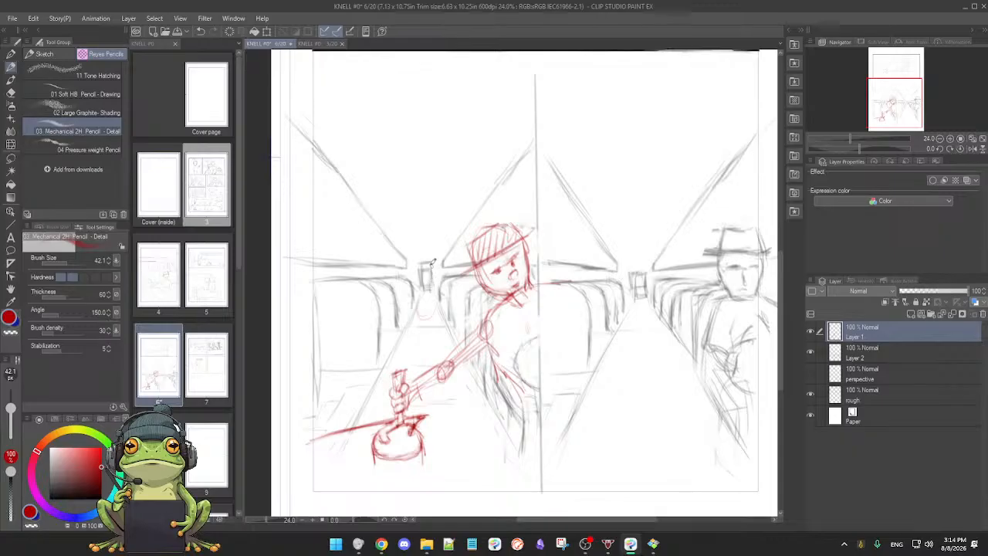
mouse_move(421, 235)
mouse_down()
mouse_move(446, 266)
mouse_move(436, 248)
mouse_move(424, 257)
mouse_up()
mouse_move(423, 294)
mouse_down()
mouse_move(437, 269)
mouse_move(430, 330)
mouse_move(425, 272)
mouse_move(440, 291)
mouse_move(421, 269)
mouse_move(444, 260)
mouse_move(426, 332)
mouse_up()
drag(413, 298, 422, 340)
mouse_move(445, 296)
mouse_down()
mouse_move(429, 346)
mouse_move(415, 334)
mouse_move(437, 327)
mouse_up()
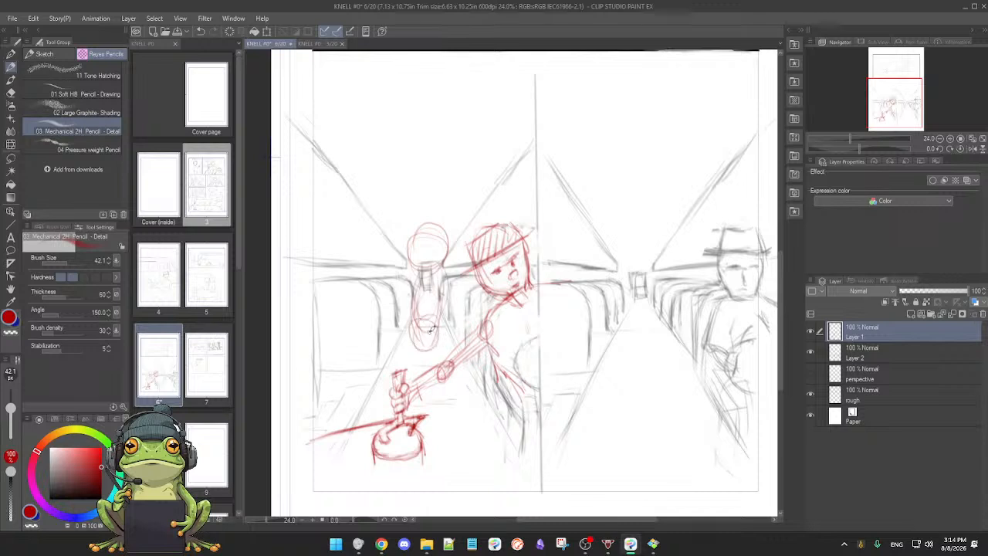
mouse_move(412, 275)
mouse_down()
mouse_move(439, 275)
mouse_move(437, 322)
mouse_move(414, 382)
mouse_up()
mouse_move(436, 324)
mouse_down()
mouse_move(441, 395)
mouse_move(429, 395)
mouse_up()
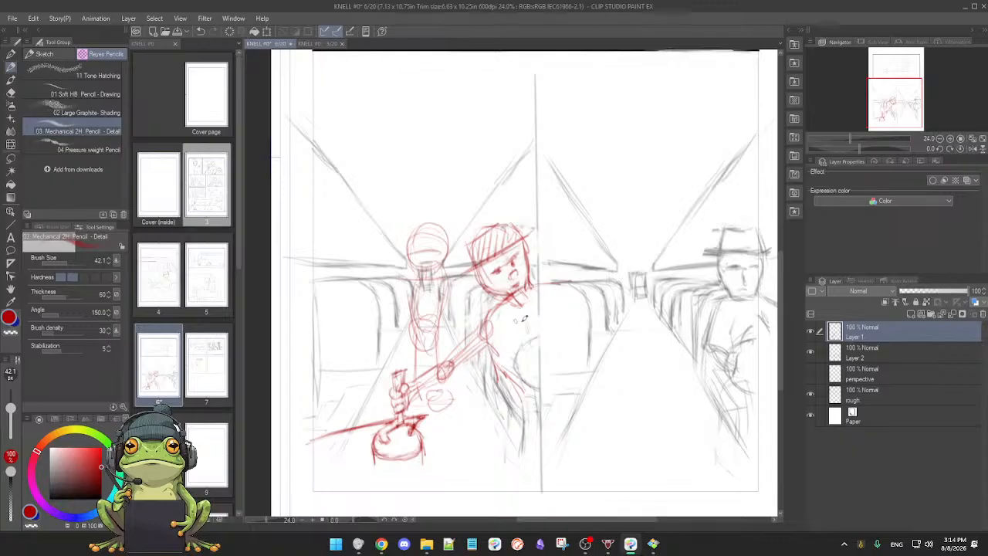
Step: Sketch a tiny standing figure at the far end of the right panel's aisle
scroll(574, 356, down, 3)
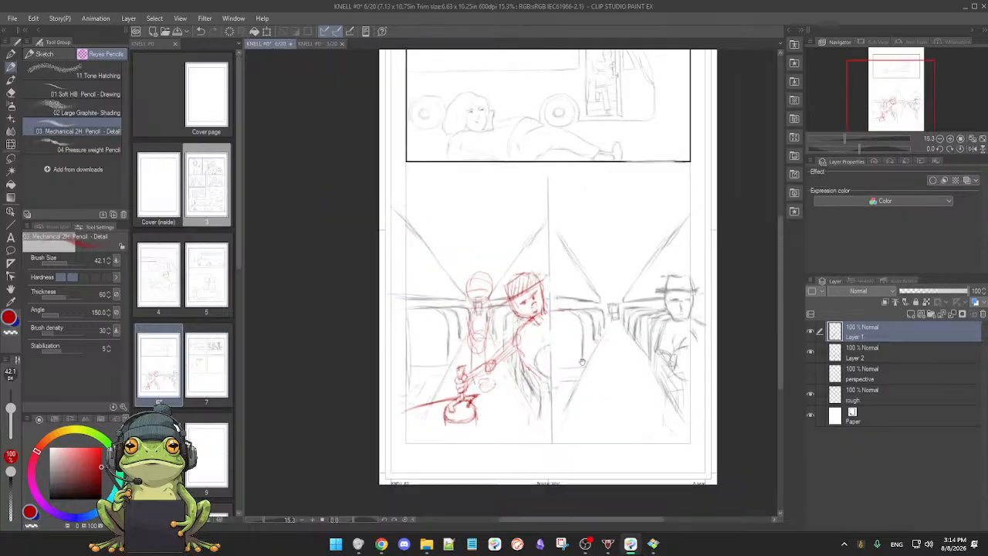
scroll(593, 358, up, 2)
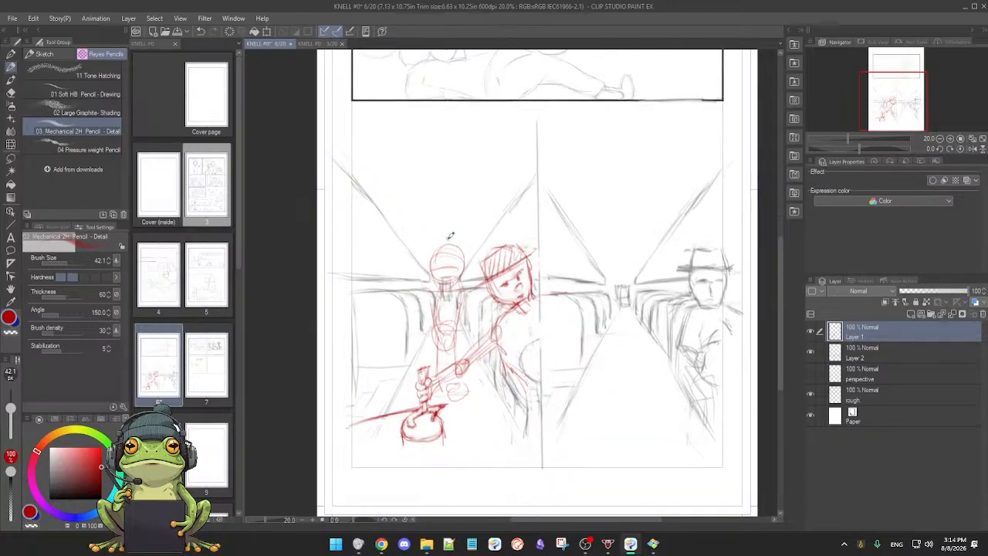
drag(592, 324, 554, 318)
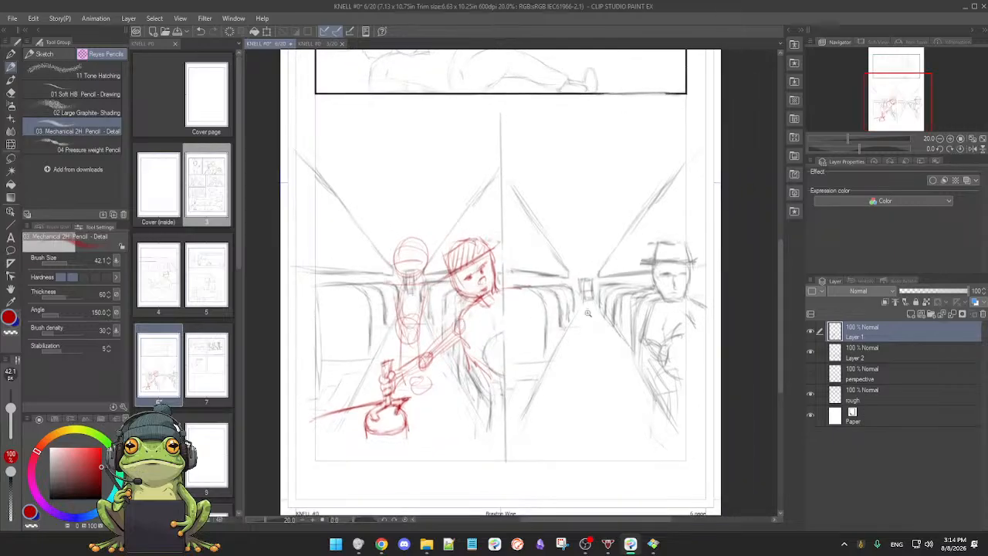
scroll(586, 290, up, 1)
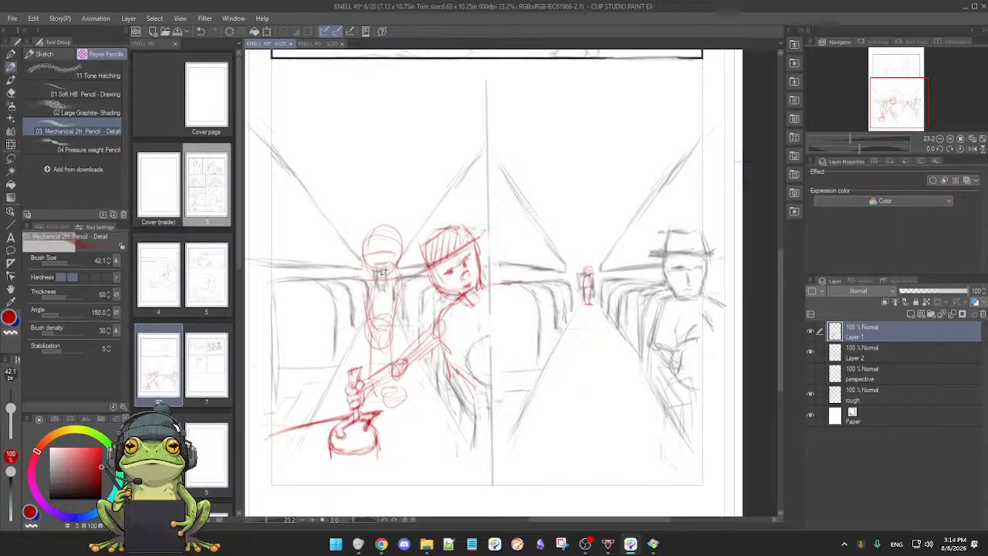
Step: Firm up the left panel's standing figure with darker shoulder, torso, arm, waist and leg lines and a fuller head outline
drag(372, 278, 371, 376)
drag(365, 324, 393, 322)
mouse_move(397, 271)
mouse_down()
mouse_move(401, 332)
mouse_move(399, 316)
mouse_move(359, 328)
mouse_move(401, 324)
mouse_move(396, 316)
mouse_move(395, 358)
mouse_up()
mouse_move(364, 314)
mouse_down()
mouse_move(363, 372)
mouse_move(382, 377)
mouse_up()
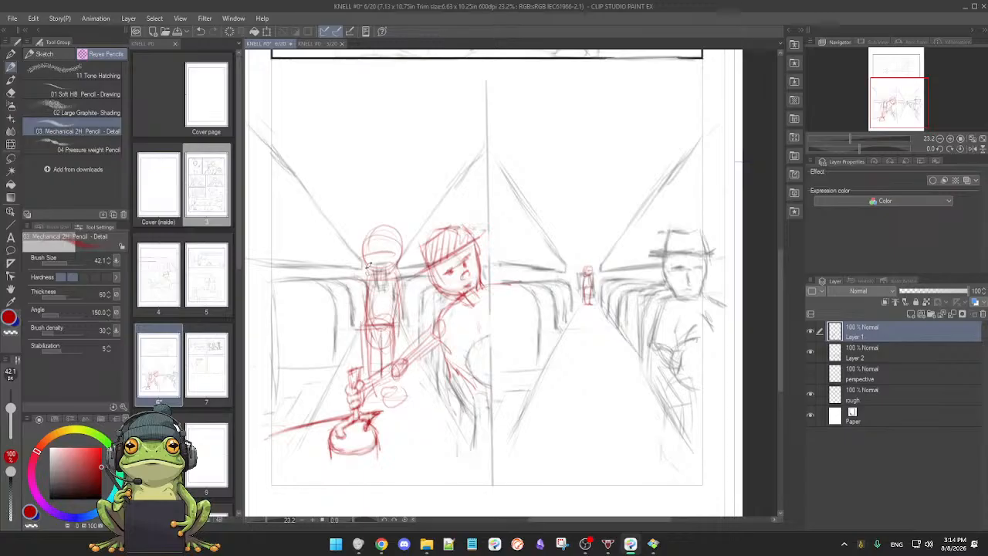
drag(365, 277, 367, 322)
mouse_move(360, 279)
mouse_down()
mouse_move(403, 268)
mouse_move(399, 297)
mouse_up()
scroll(435, 328, down, 2)
scroll(428, 322, up, 1)
mouse_move(398, 238)
mouse_down()
mouse_move(396, 268)
mouse_move(384, 265)
mouse_move(410, 250)
mouse_up()
drag(521, 330, 514, 325)
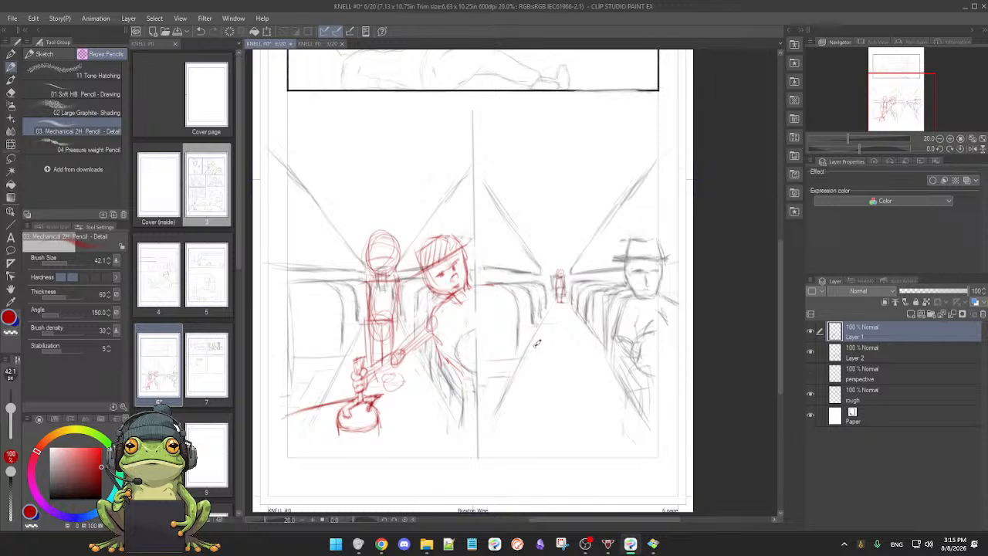
Step: Toggle Layer 2 and Layer 1 in turn to compare both red aisle figures with the grey bus interior
scroll(532, 349, down, 3)
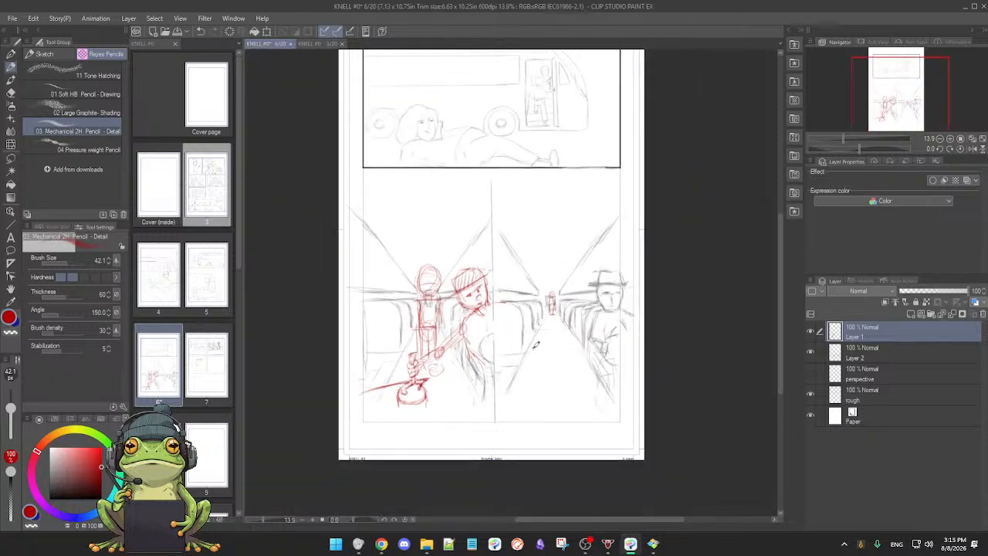
scroll(541, 343, up, 2)
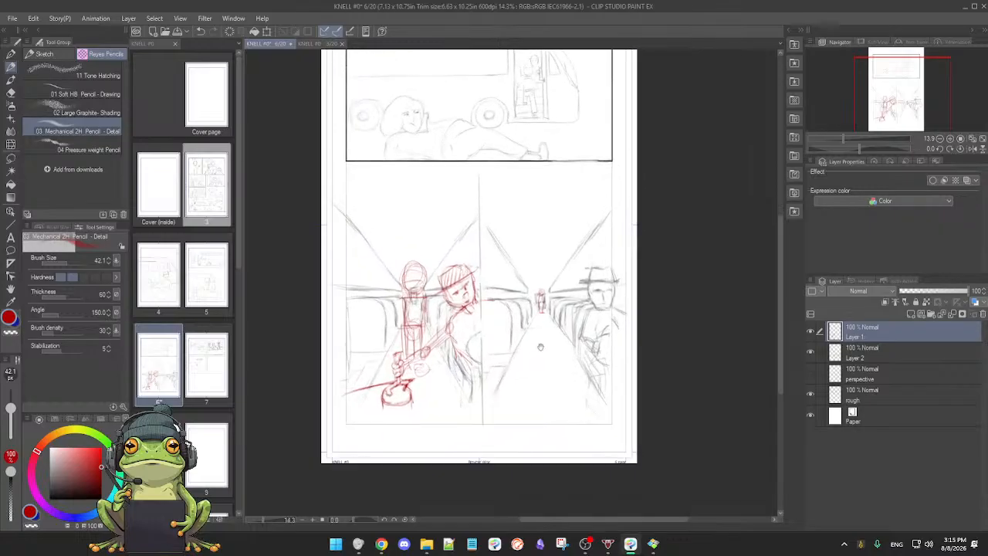
scroll(540, 356, up, 1)
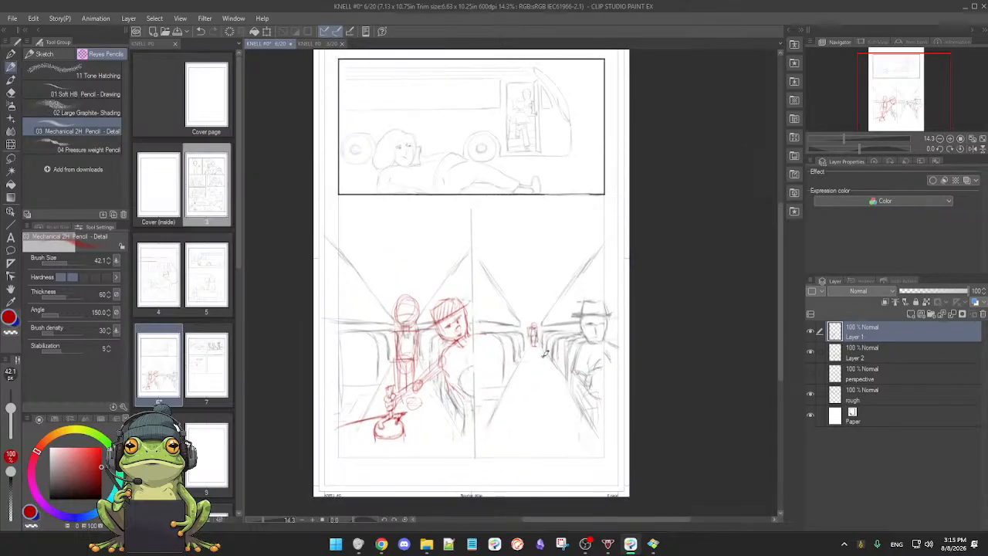
scroll(544, 353, up, 4)
drag(524, 390, 574, 355)
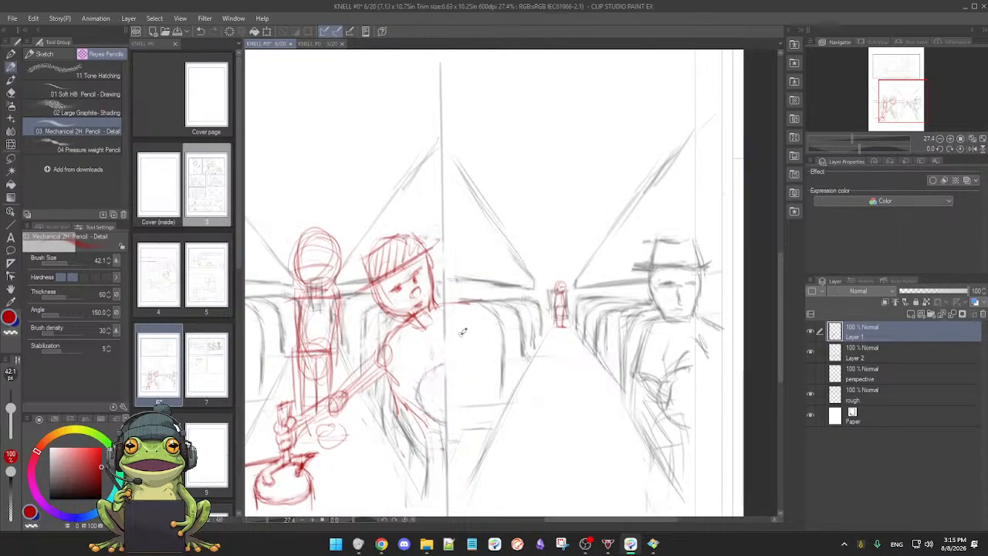
drag(463, 331, 476, 339)
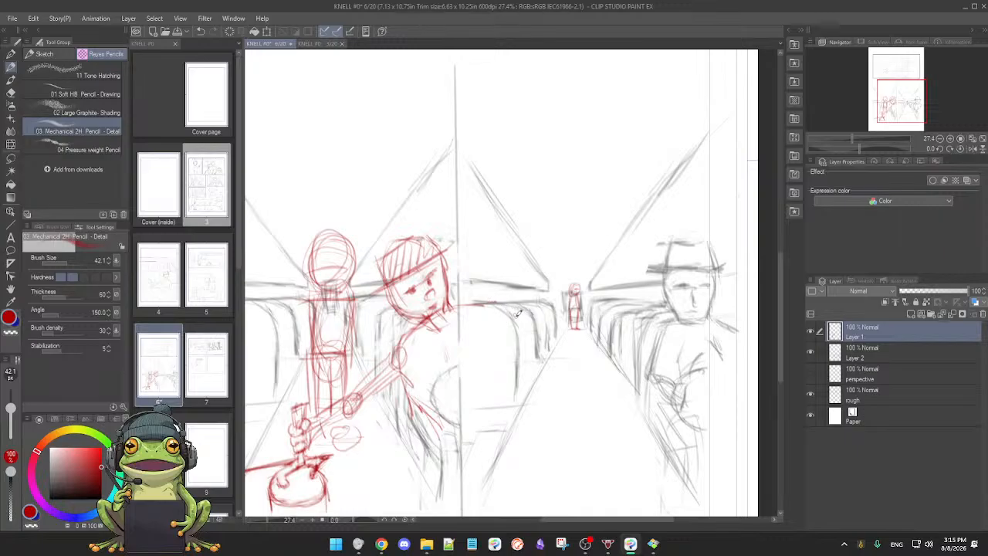
click(809, 352)
click(810, 353)
click(810, 354)
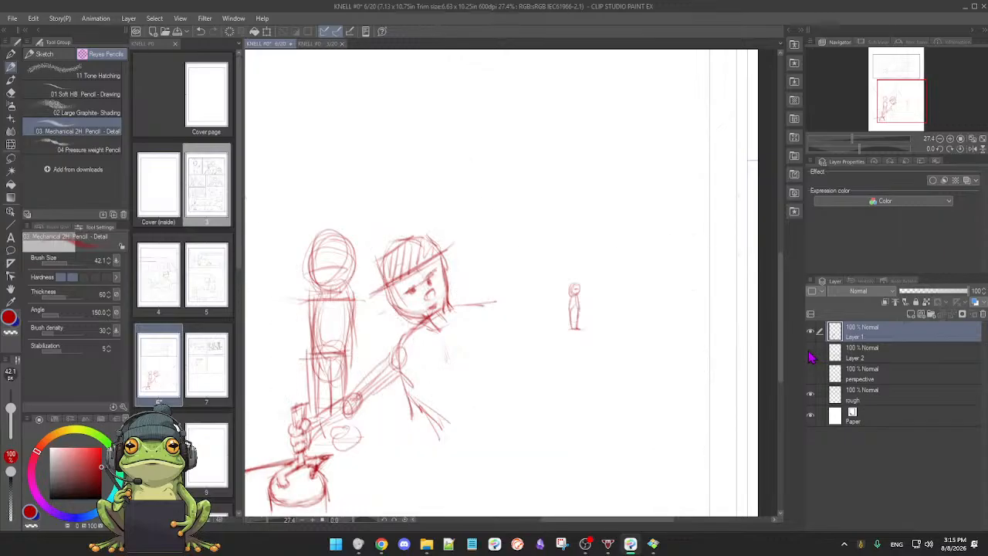
click(810, 355)
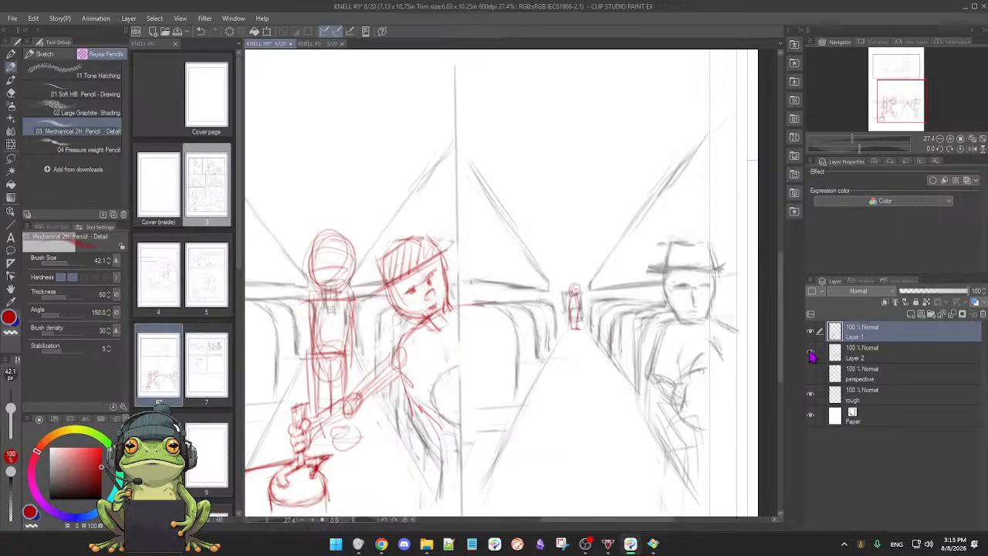
click(810, 331)
click(811, 331)
Step: Draw vertical window posts and slanted upper edge lines along both side walls of the right panel's bus interior
drag(530, 348, 480, 313)
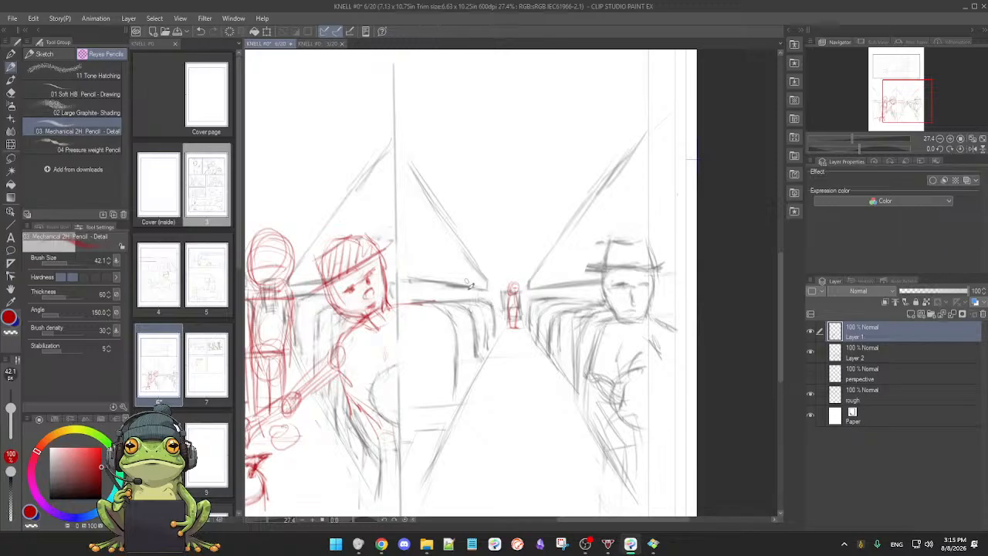
drag(470, 247, 470, 286)
drag(417, 154, 471, 234)
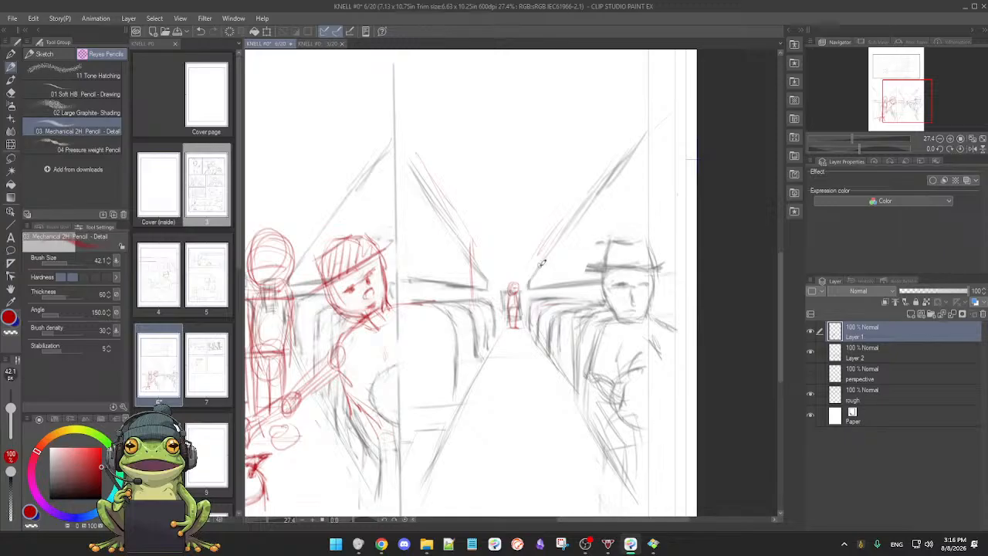
drag(540, 252, 541, 289)
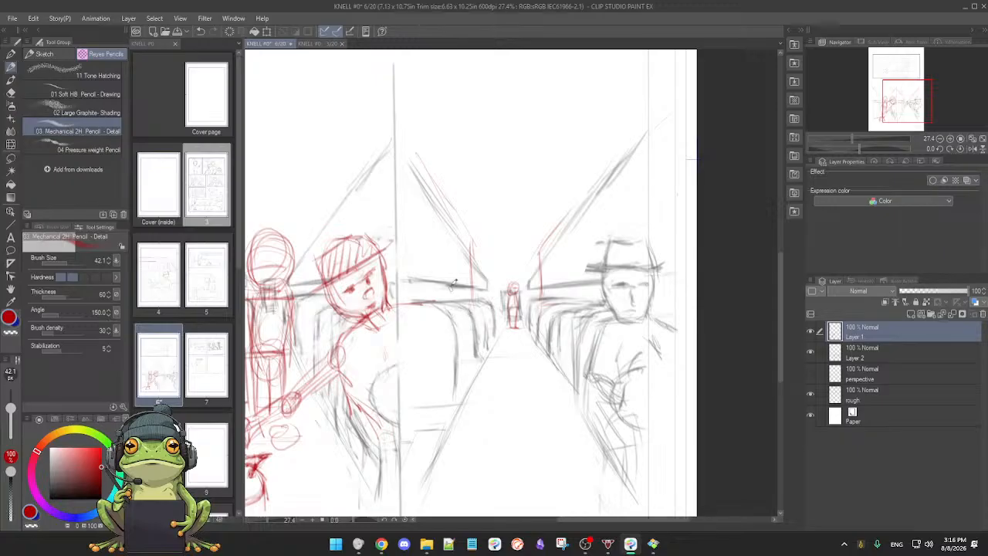
drag(460, 207, 454, 293)
drag(559, 333, 558, 360)
drag(568, 224, 570, 291)
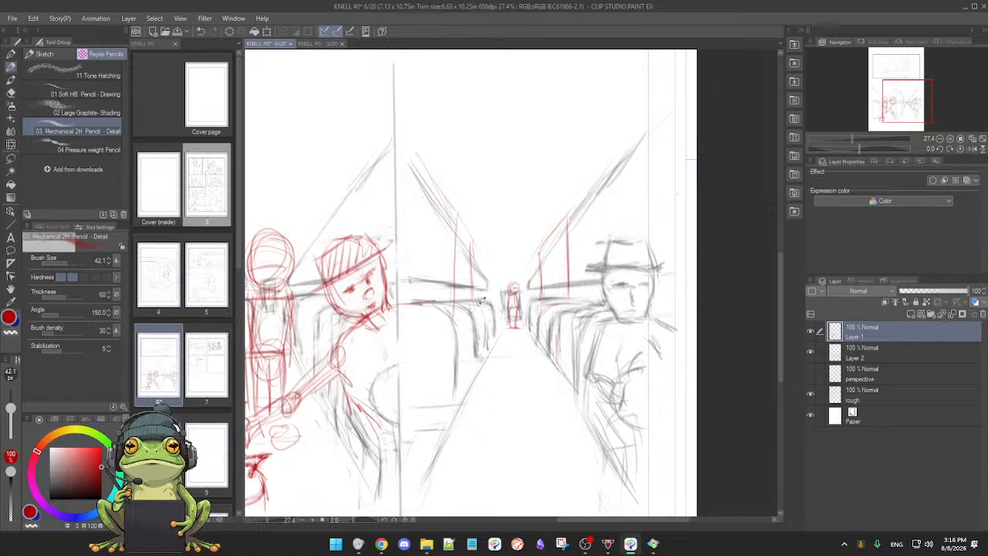
Step: Toggle the visibility of Layer 1 and Layer 2 to check the red window posts against the grey perspective lines
scroll(514, 342, down, 2)
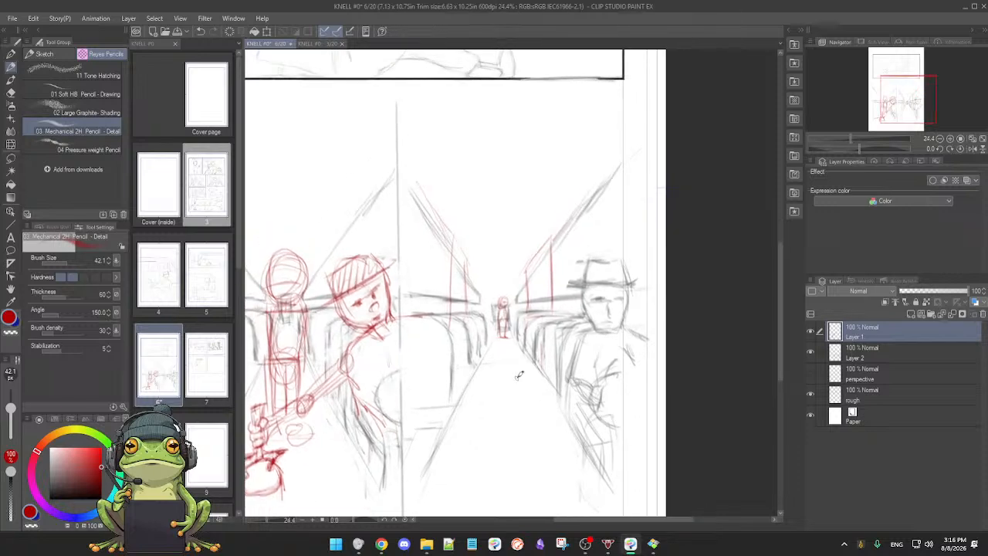
scroll(509, 378, up, 4)
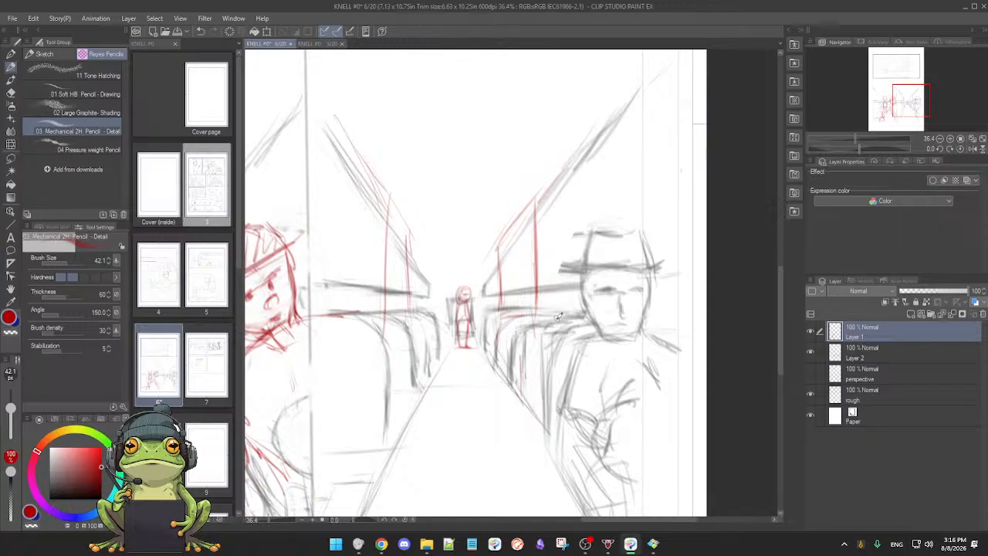
key(e)
key(p)
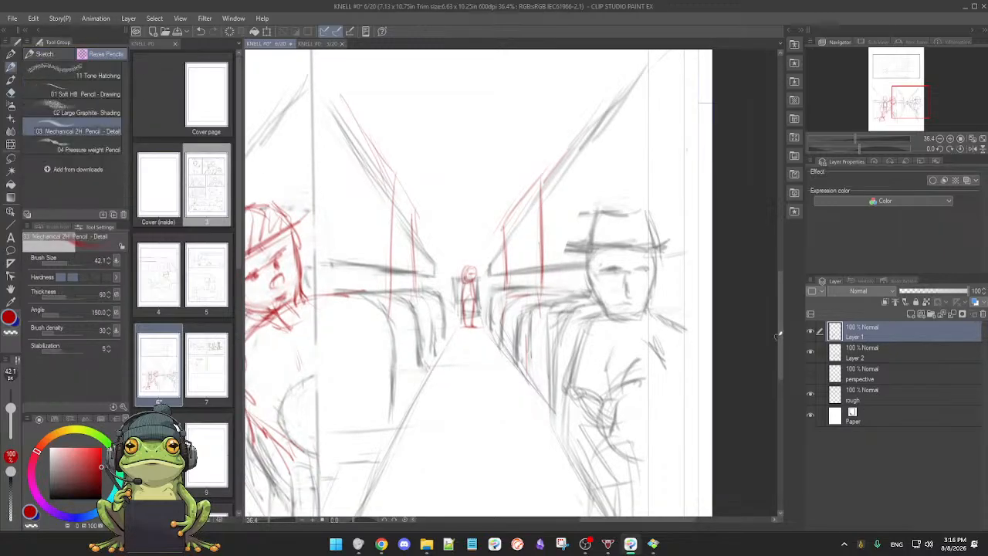
click(811, 331)
click(810, 332)
click(810, 332)
click(811, 332)
click(811, 352)
click(811, 353)
click(811, 352)
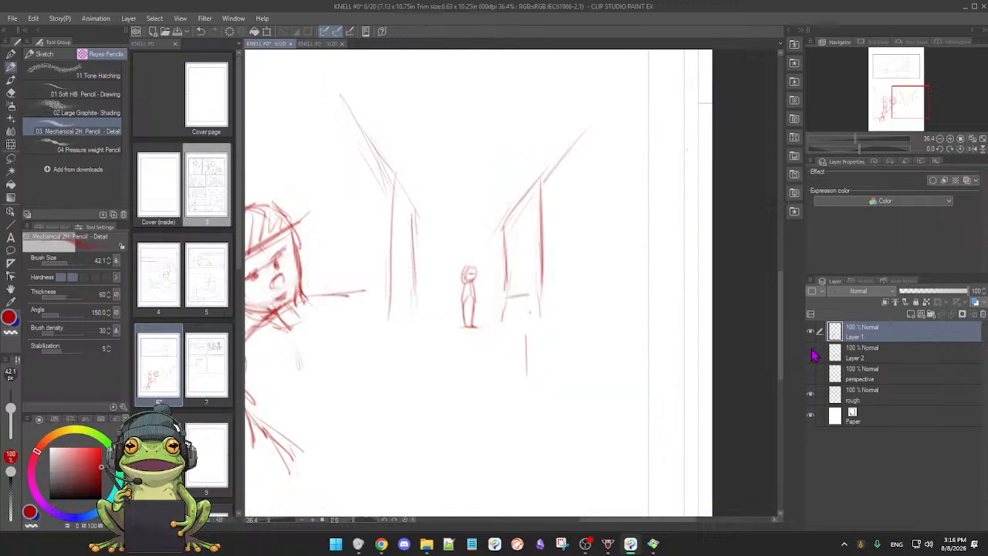
click(811, 352)
click(810, 332)
click(810, 332)
Step: Sketch round passenger heads above the seat backs on both sides of the right panel's aisle
drag(584, 361, 593, 337)
scroll(591, 342, down, 2)
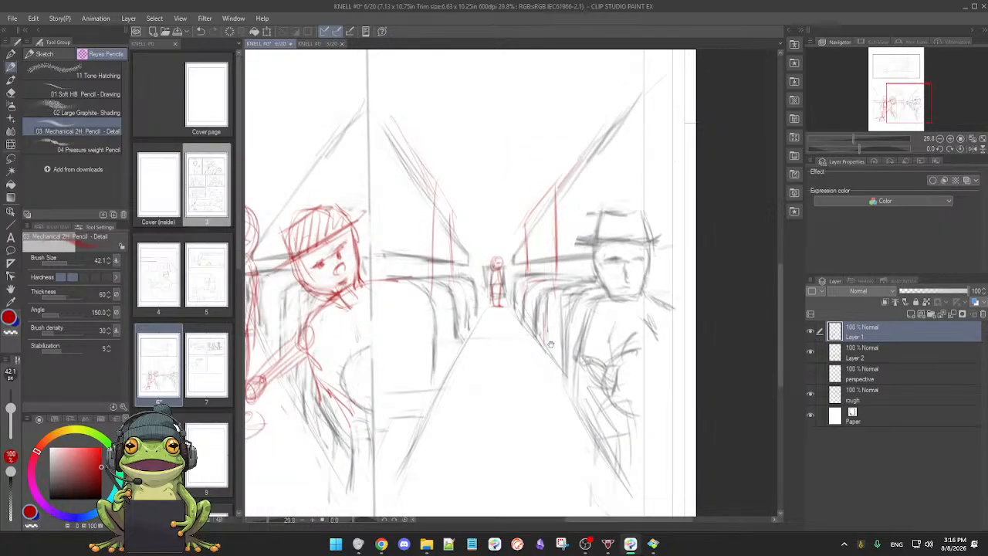
drag(514, 318, 531, 314)
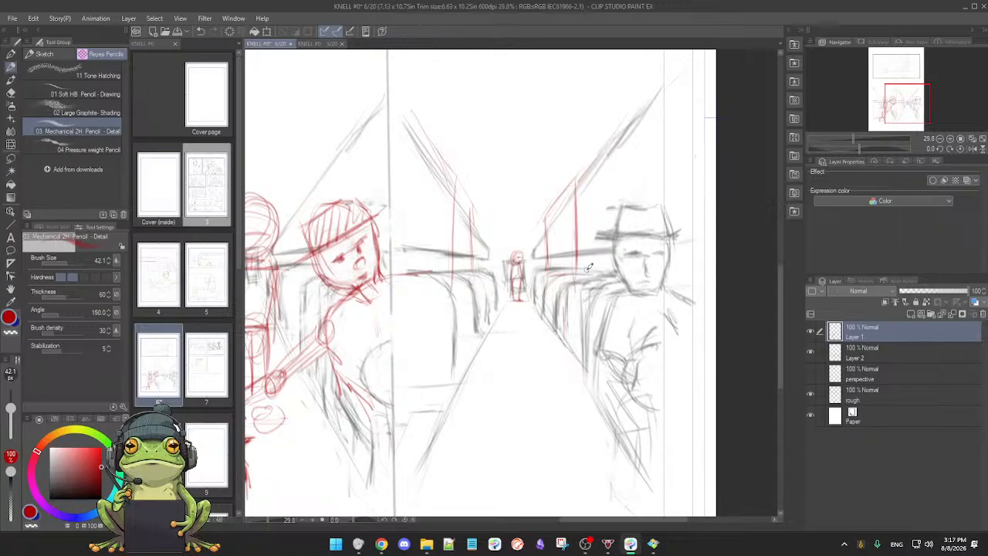
drag(487, 292, 523, 268)
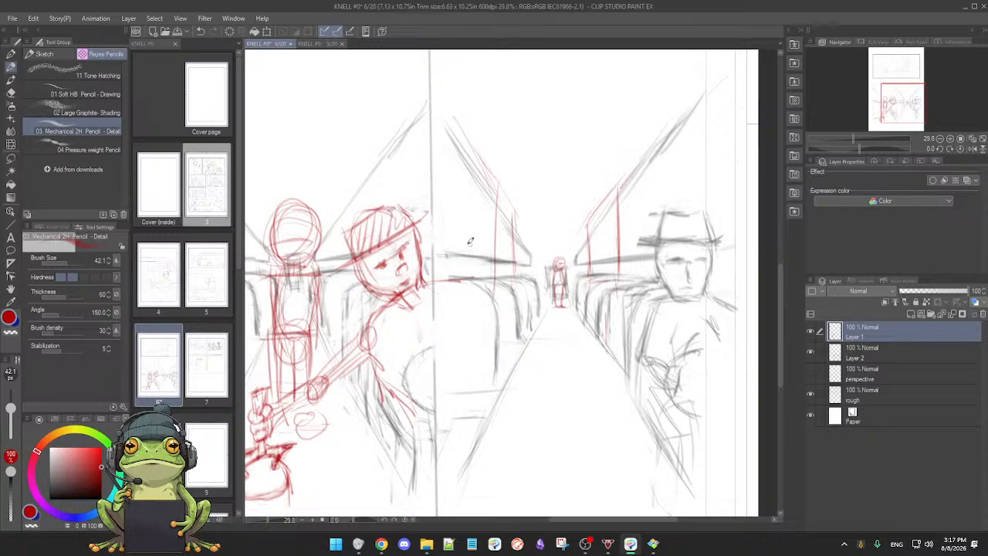
mouse_move(482, 235)
mouse_down()
mouse_move(468, 265)
mouse_move(482, 230)
mouse_move(463, 274)
mouse_move(483, 267)
mouse_move(488, 281)
mouse_move(480, 263)
mouse_move(492, 285)
mouse_move(543, 291)
mouse_move(508, 299)
mouse_up()
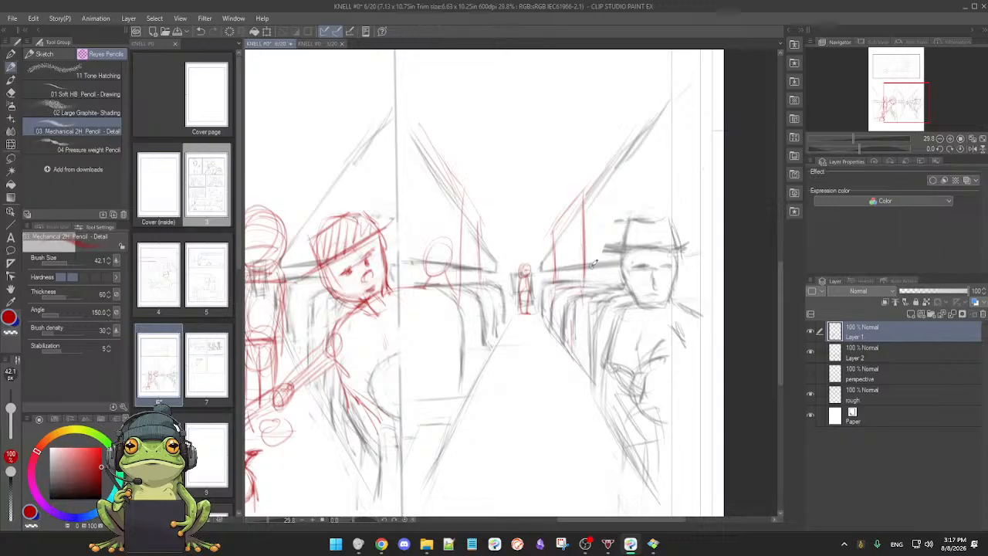
mouse_move(577, 271)
mouse_down()
mouse_move(588, 249)
mouse_move(588, 274)
mouse_move(587, 262)
mouse_up()
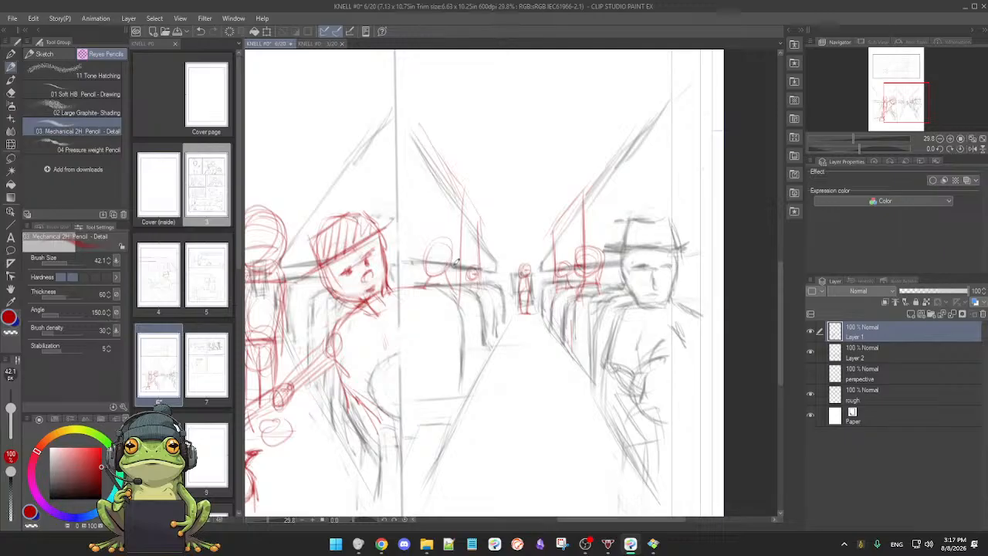
drag(445, 245, 447, 244)
drag(542, 299, 538, 301)
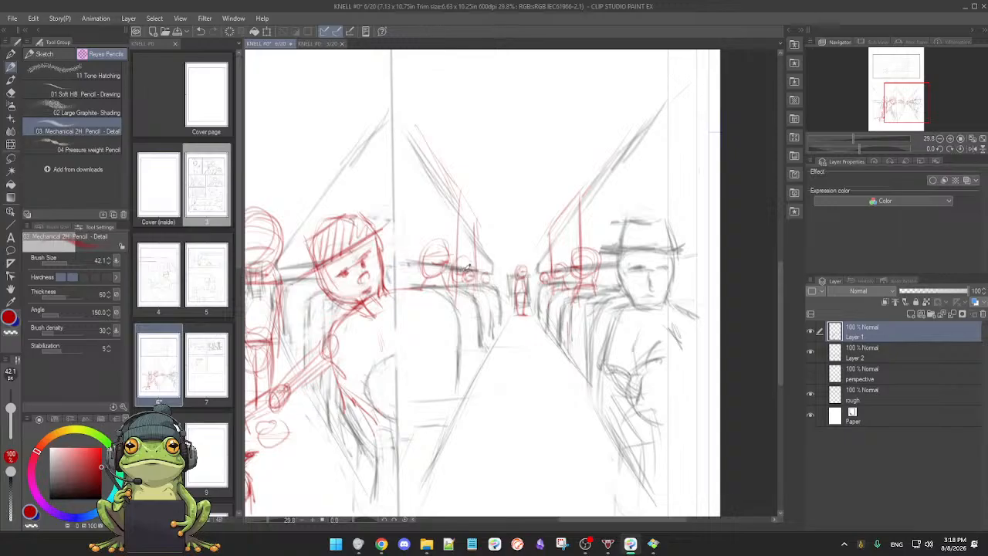
Step: Sketch round passenger heads above the left panel's seats on both sides of the standing aisle figure
scroll(517, 349, down, 3)
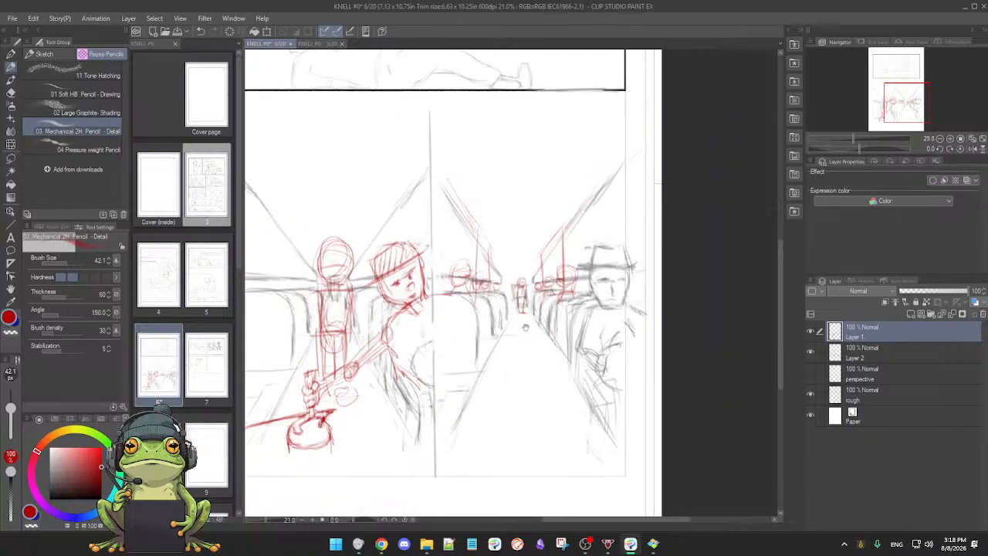
scroll(518, 348, down, 2)
scroll(517, 349, up, 3)
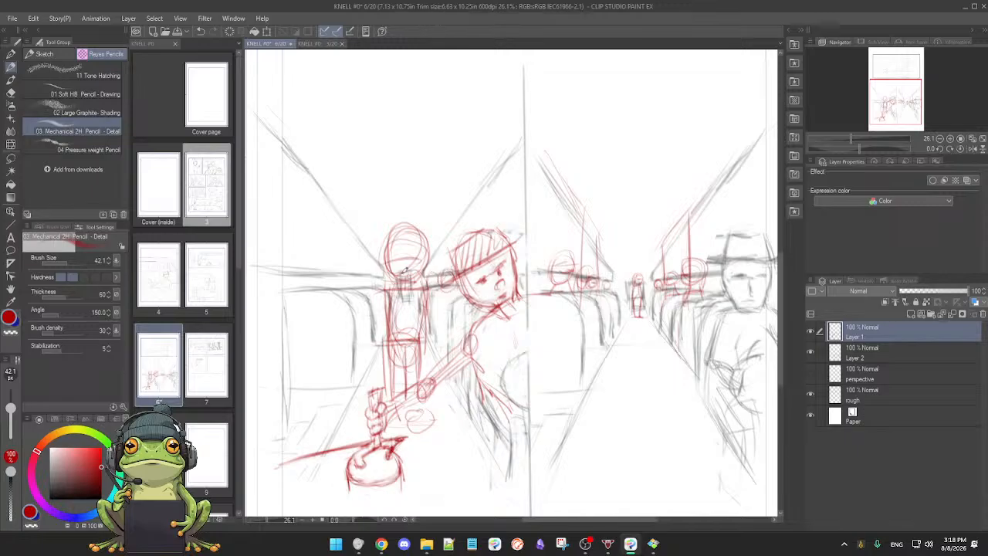
drag(354, 285, 359, 274)
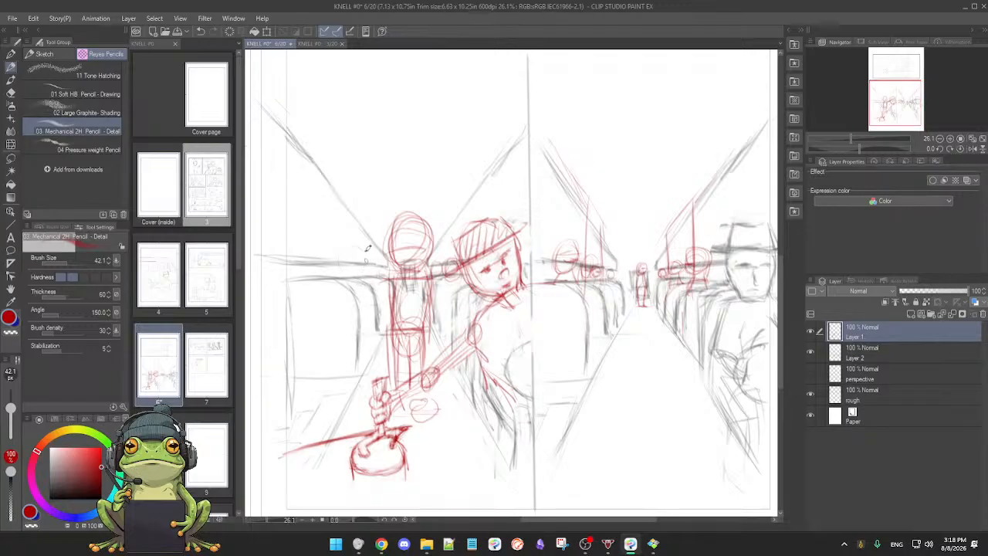
drag(357, 243, 347, 273)
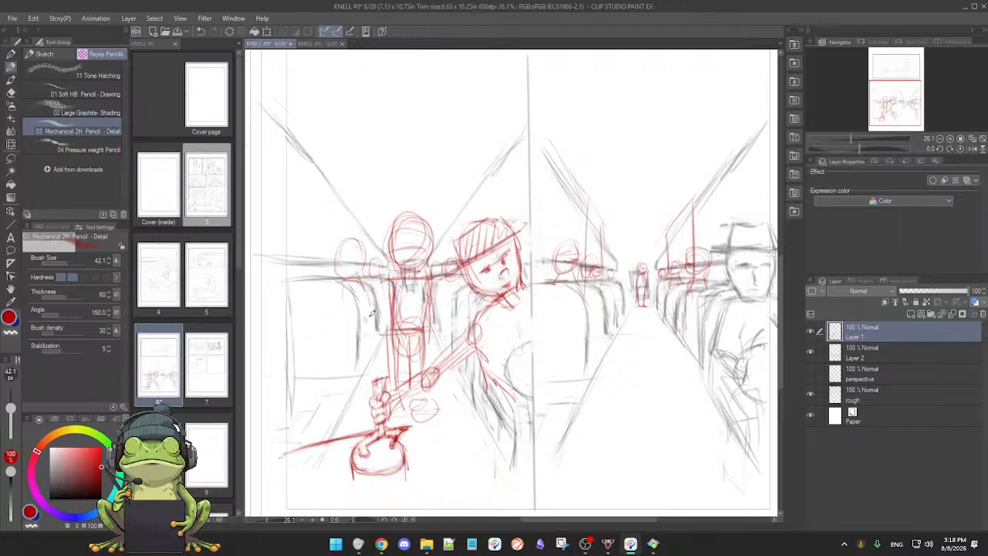
scroll(432, 316, down, 3)
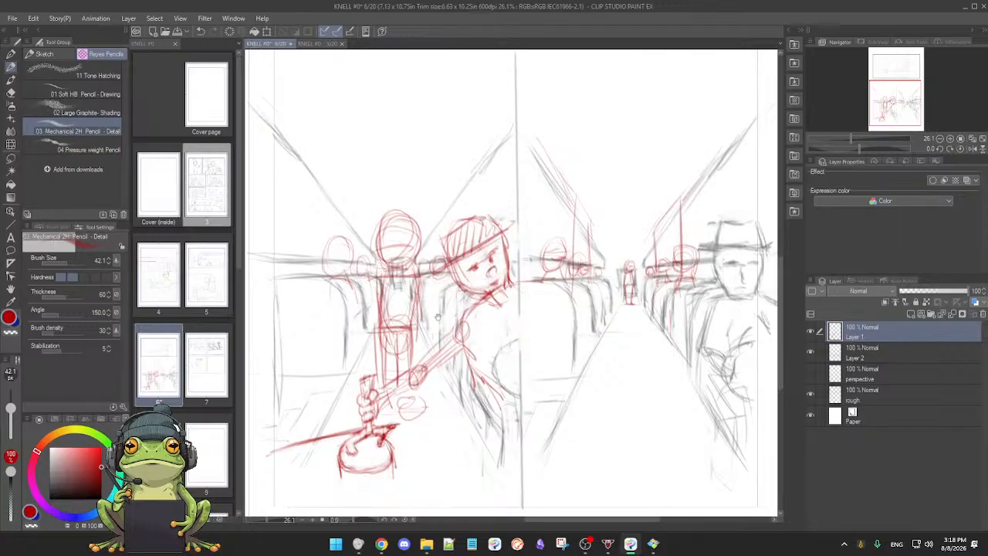
Step: Review the red figures, window posts and passengers in page 6's two bus interior panels, alone and within the whole page
scroll(491, 363, down, 2)
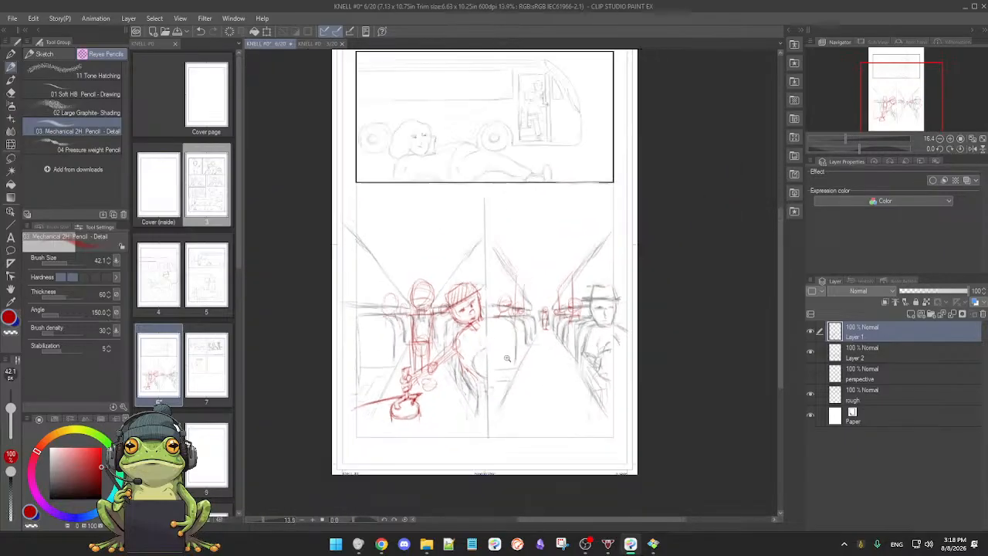
scroll(511, 351, up, 2)
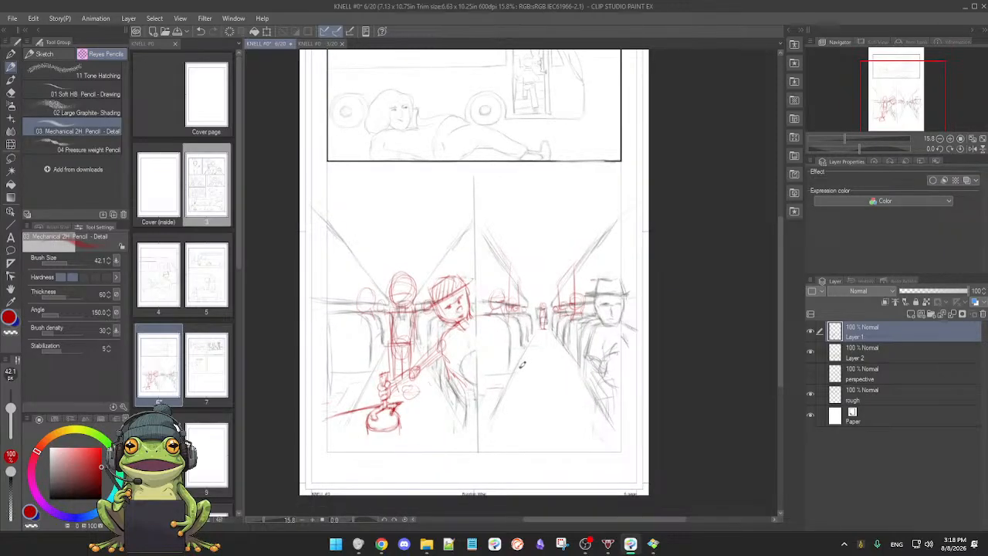
mouse_move(528, 365)
mouse_down()
mouse_move(520, 356)
mouse_move(527, 391)
mouse_move(557, 373)
mouse_up()
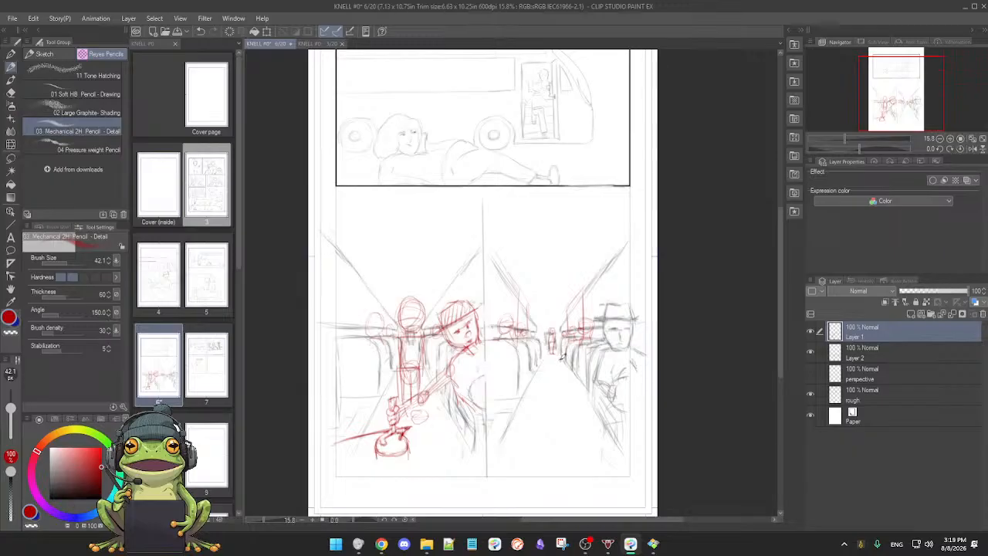
drag(548, 373, 553, 372)
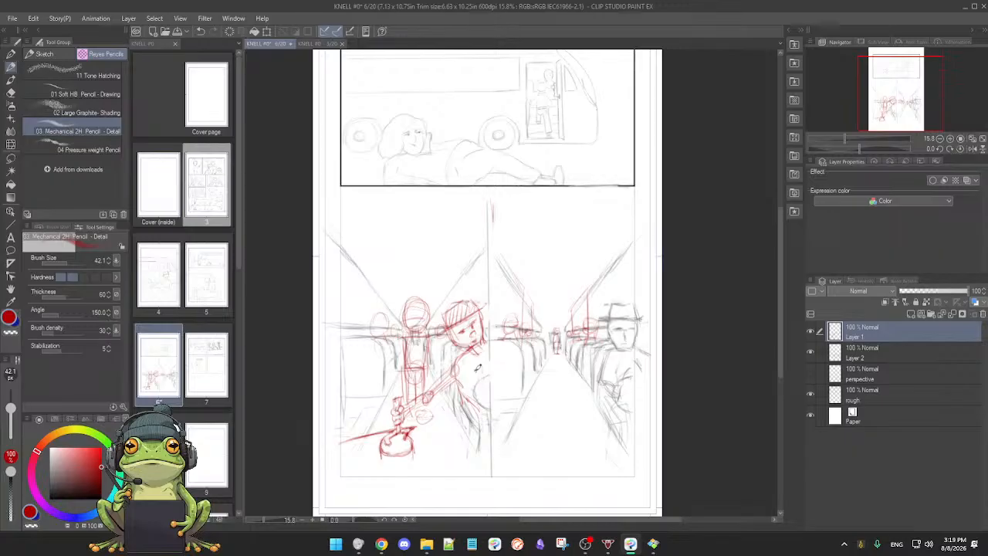
scroll(520, 363, down, 2)
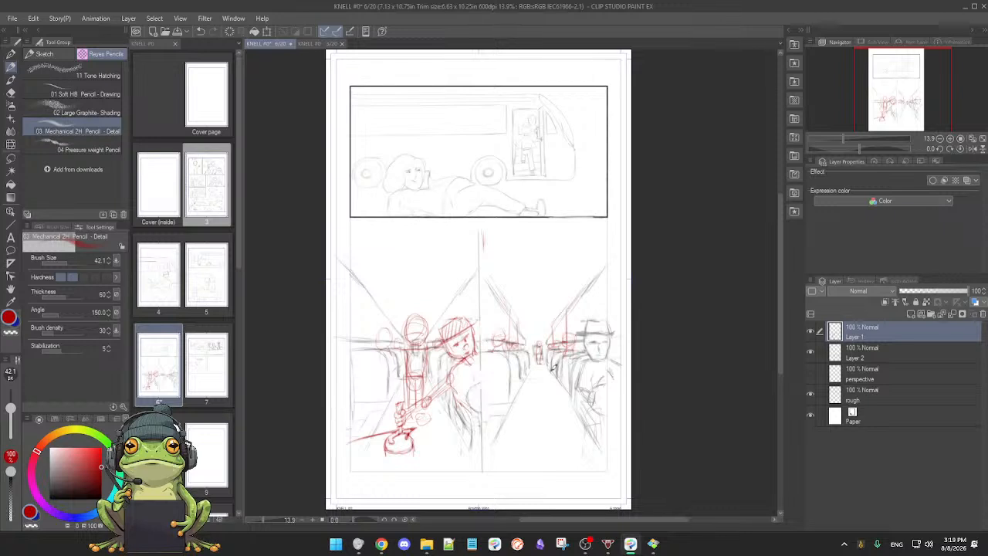
scroll(550, 374, up, 4)
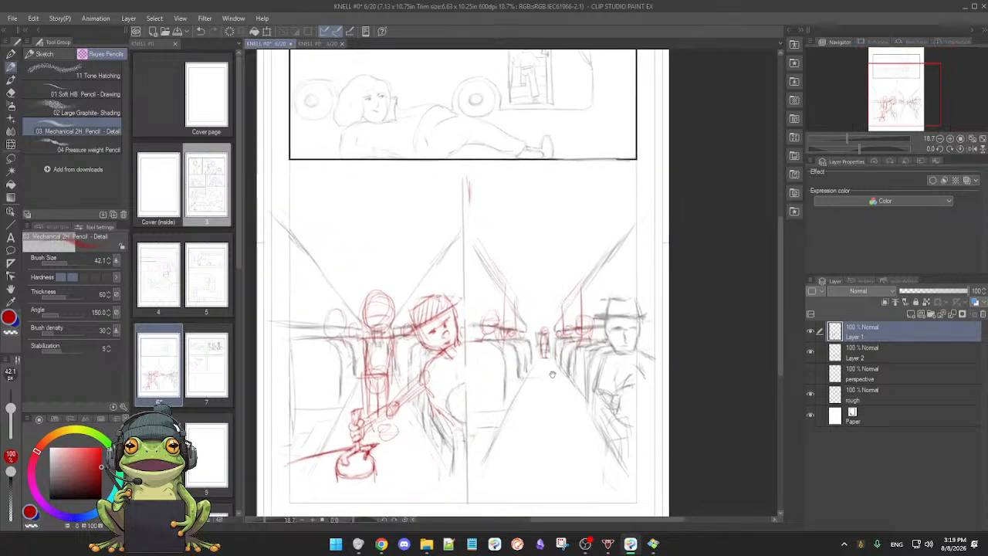
scroll(553, 374, down, 2)
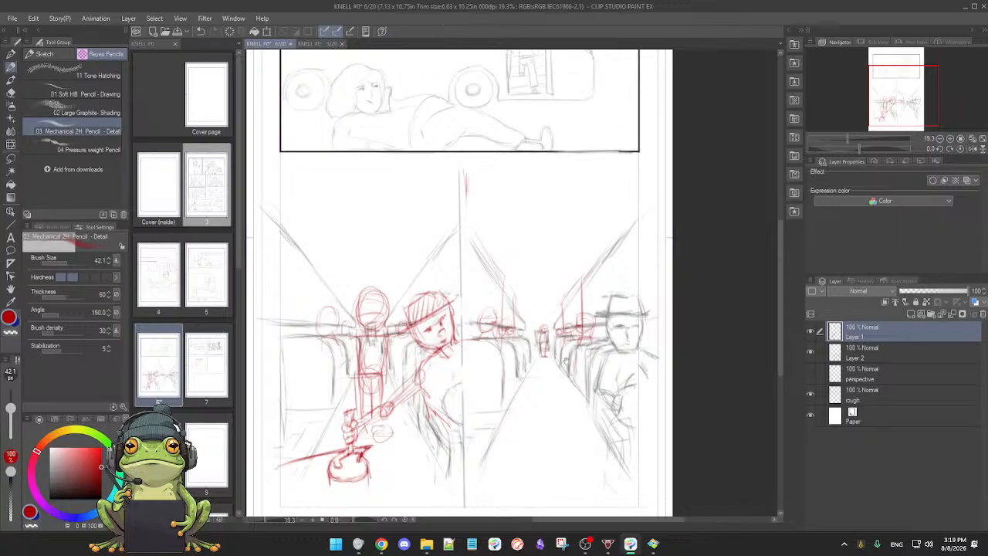
scroll(554, 367, down, 1)
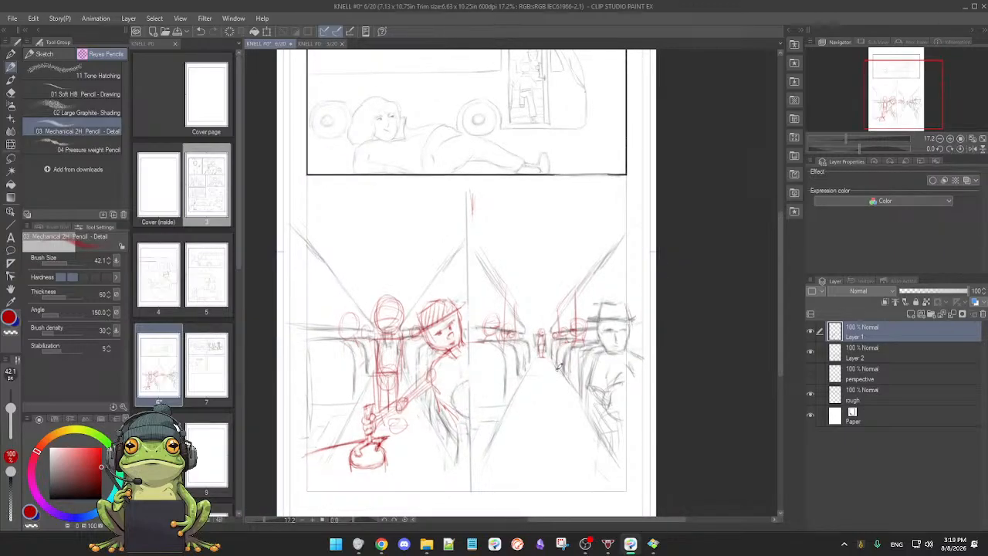
Step: Toggle the visibility of Layer 1, Layer 2 and the perspective layer to compare the red roughs with the grey drawing beneath
click(810, 331)
click(810, 331)
click(810, 331)
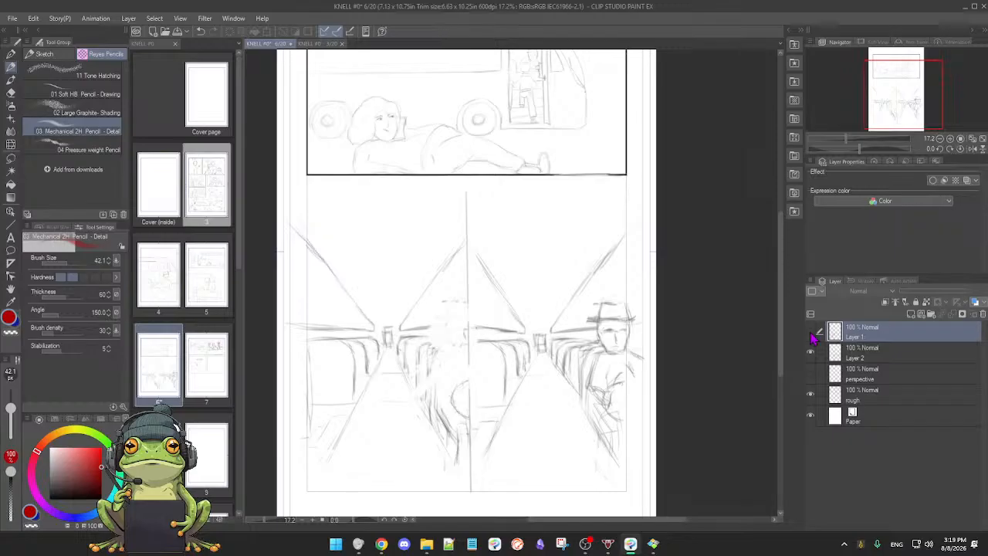
click(810, 332)
click(811, 353)
click(811, 353)
click(810, 353)
click(811, 353)
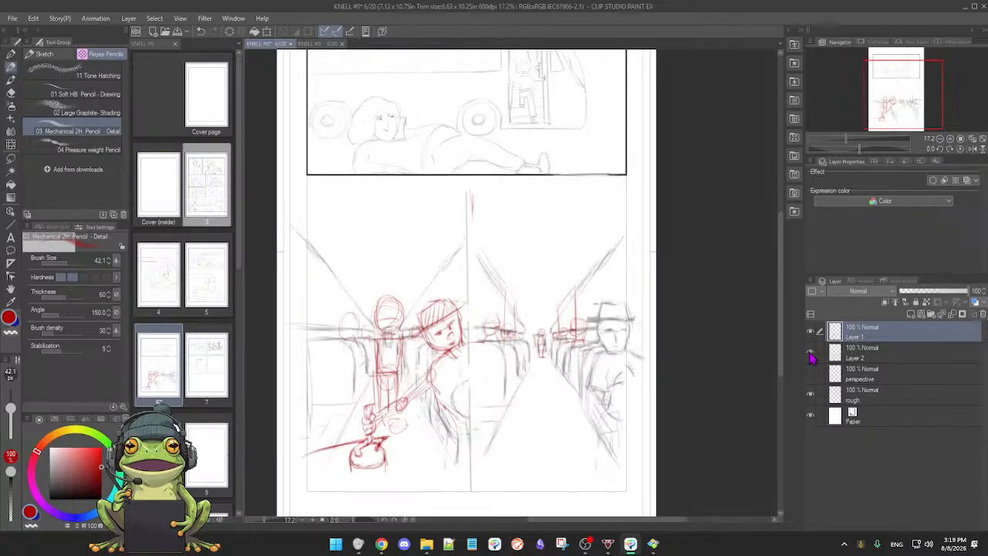
click(811, 376)
click(811, 376)
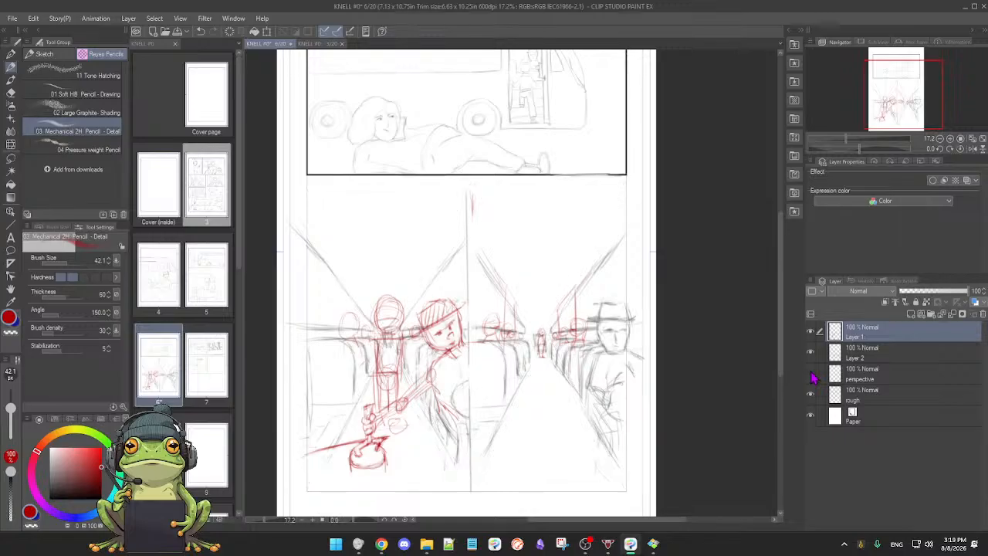
scroll(661, 372, down, 2)
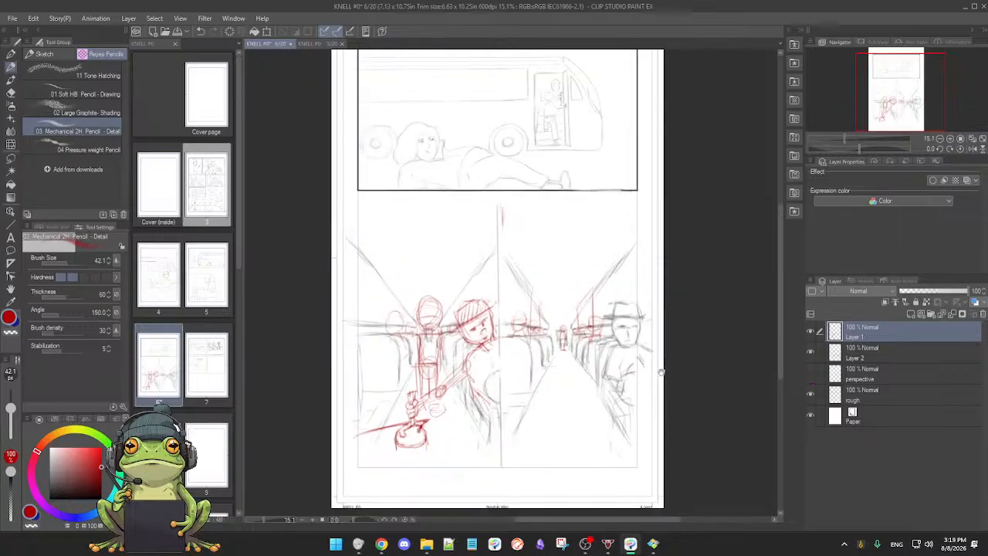
scroll(660, 372, up, 3)
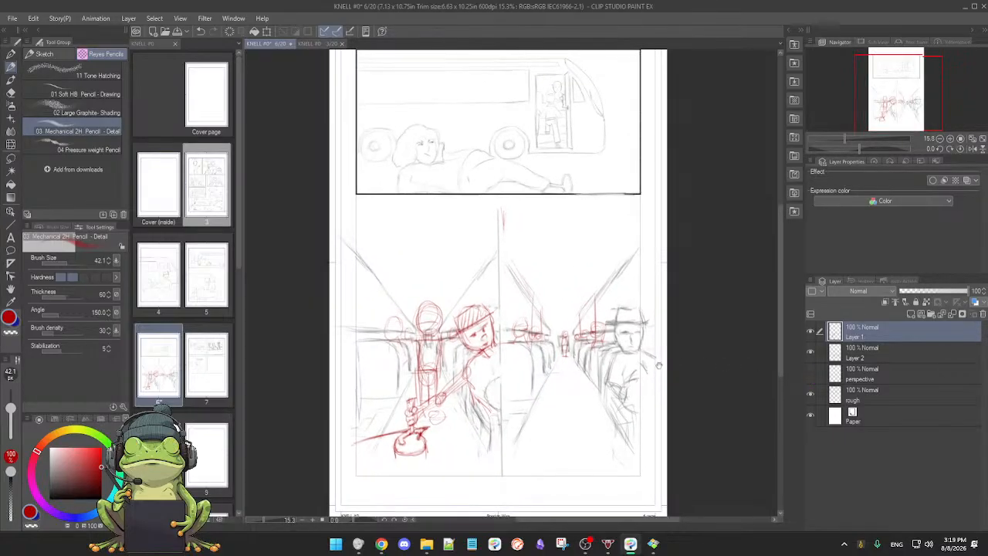
scroll(660, 365, up, 1)
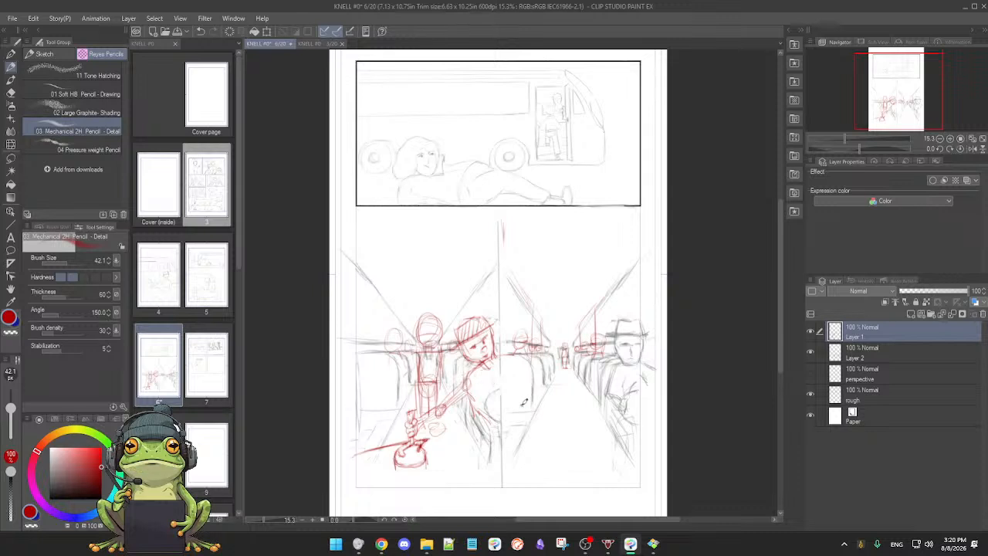
scroll(529, 397, down, 1)
scroll(536, 392, up, 2)
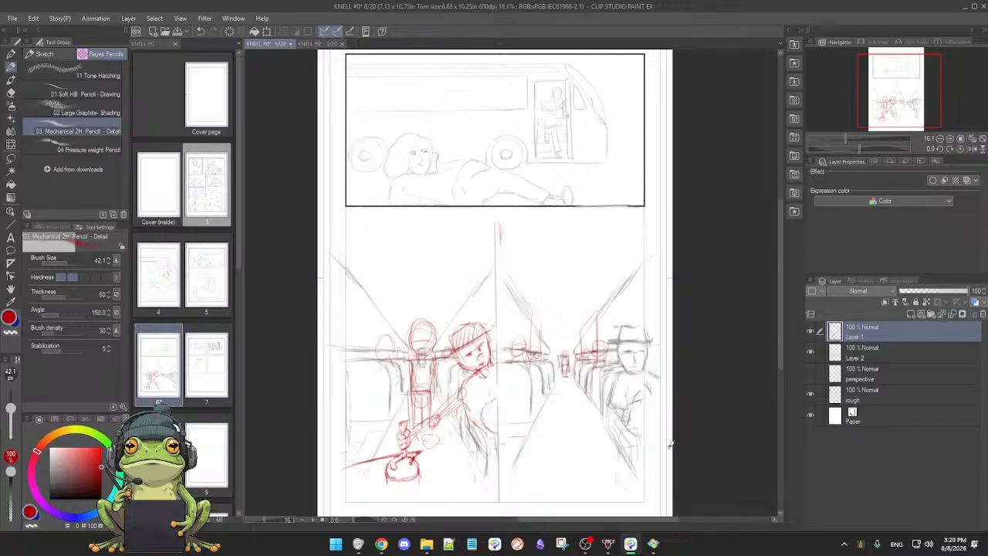
drag(577, 421, 590, 420)
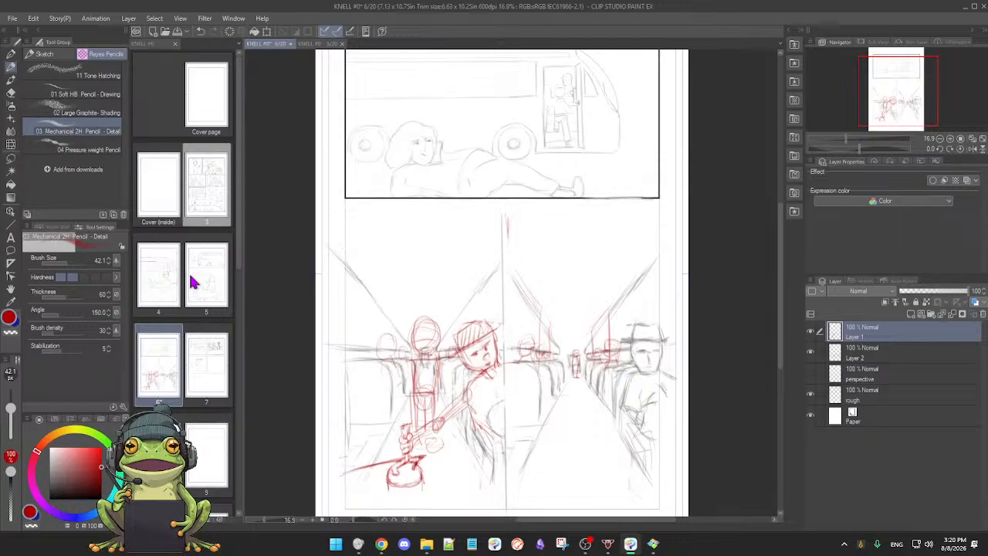
Step: Check the page 3 document, and open page 7 of the comic for editing
click(318, 45)
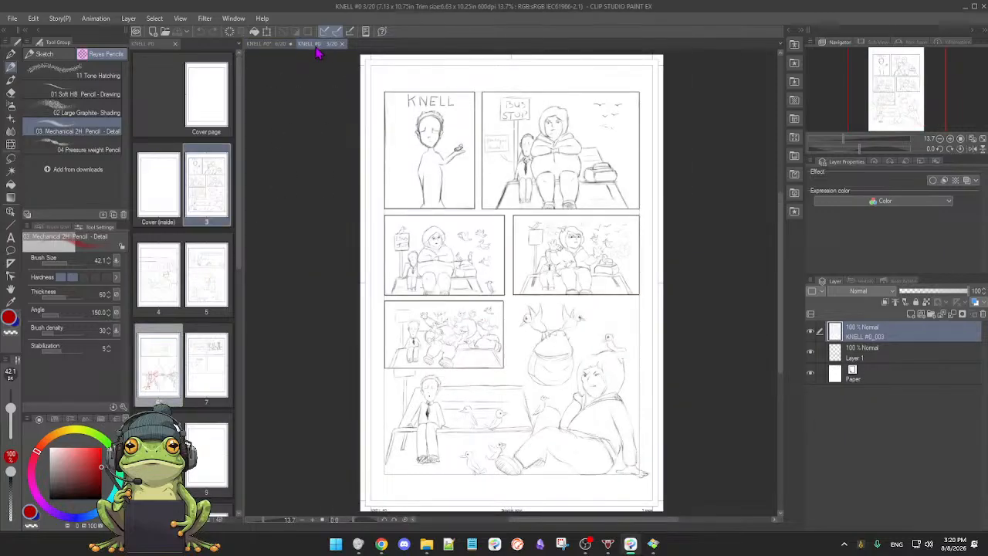
click(214, 378)
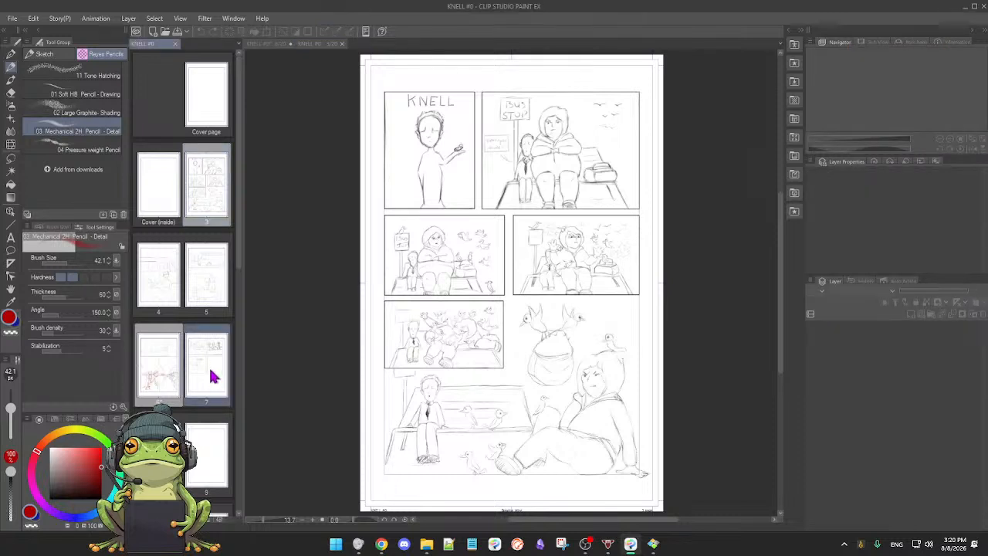
double_click(212, 374)
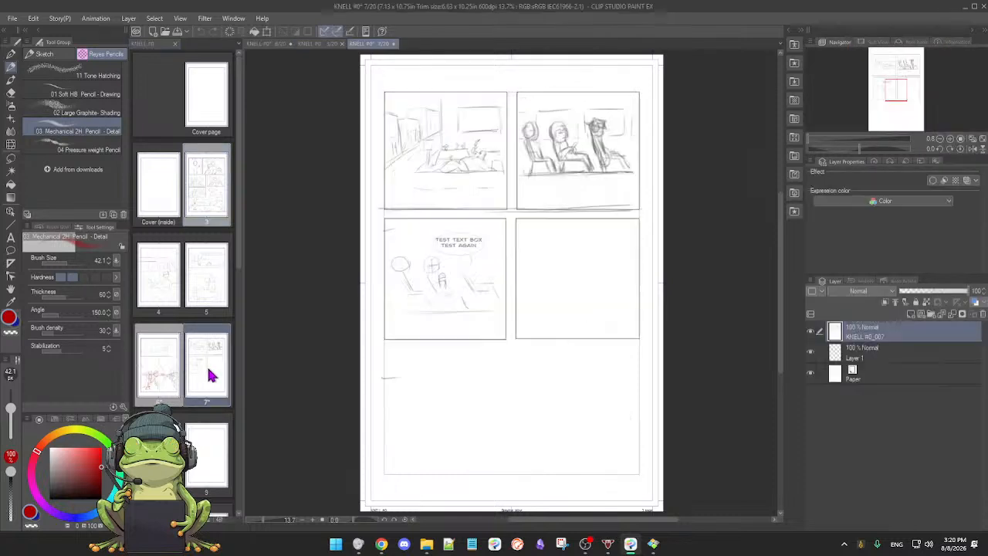
Step: Examine page 7's rough panels, toggling the KNELL #0_007 layer to see which layer holds the sketches
drag(551, 338, 533, 332)
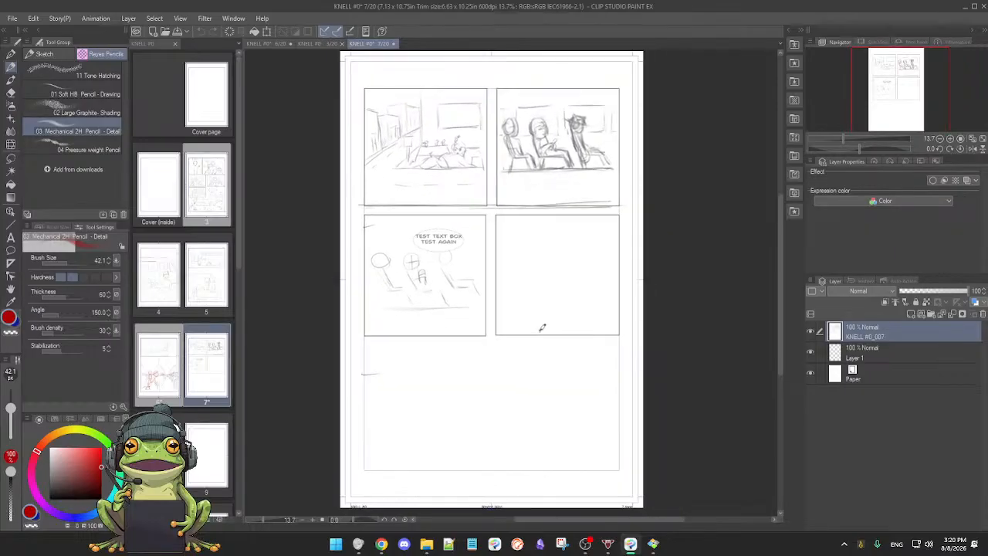
click(810, 332)
click(811, 332)
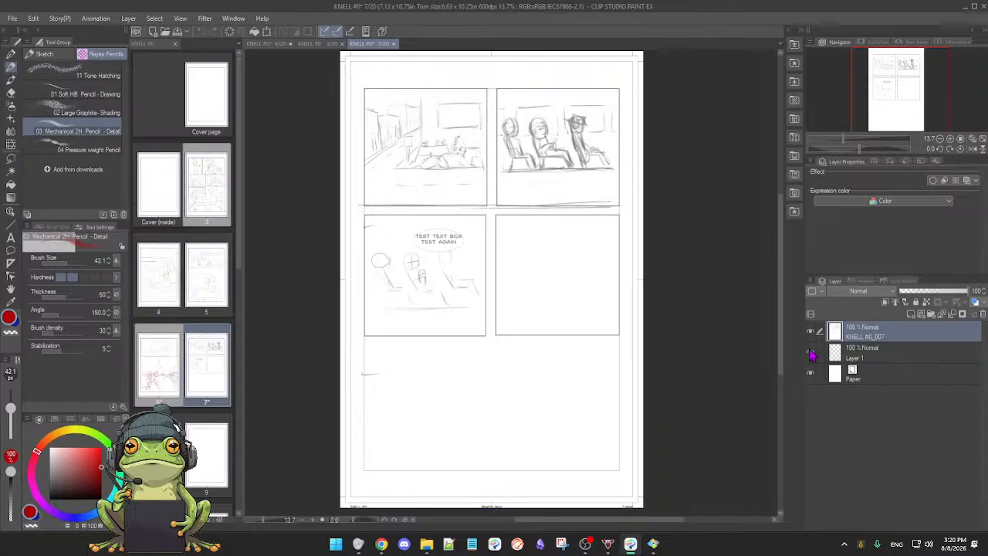
click(811, 352)
mouse_move(545, 294)
mouse_down()
mouse_move(562, 302)
mouse_move(547, 317)
mouse_move(563, 326)
mouse_move(554, 317)
mouse_up()
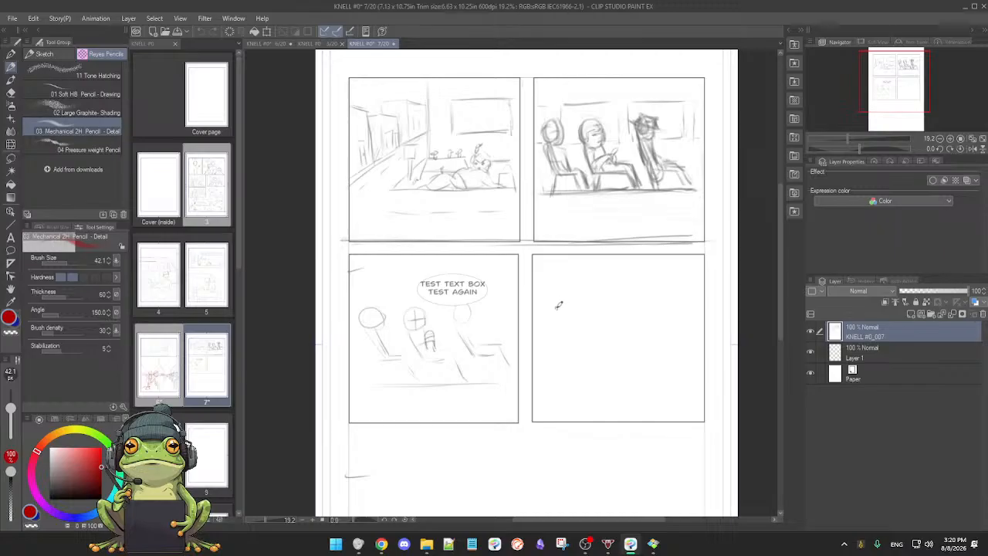
drag(564, 308, 558, 308)
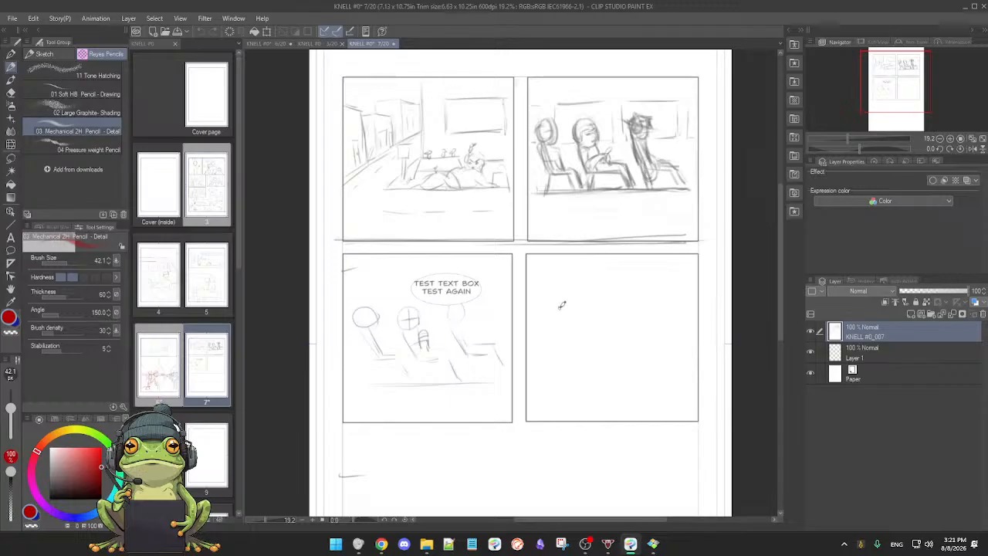
scroll(561, 305, down, 1)
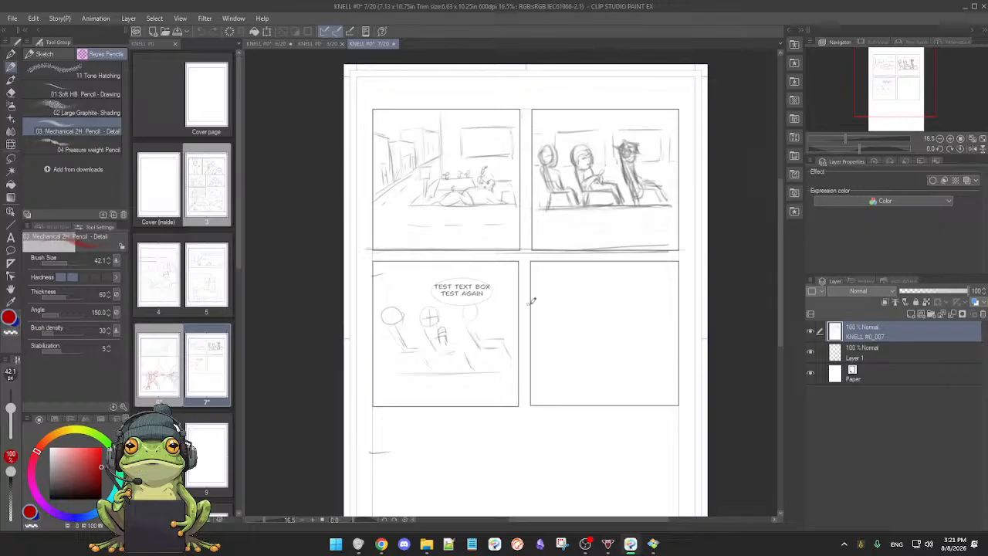
scroll(529, 300, up, 3)
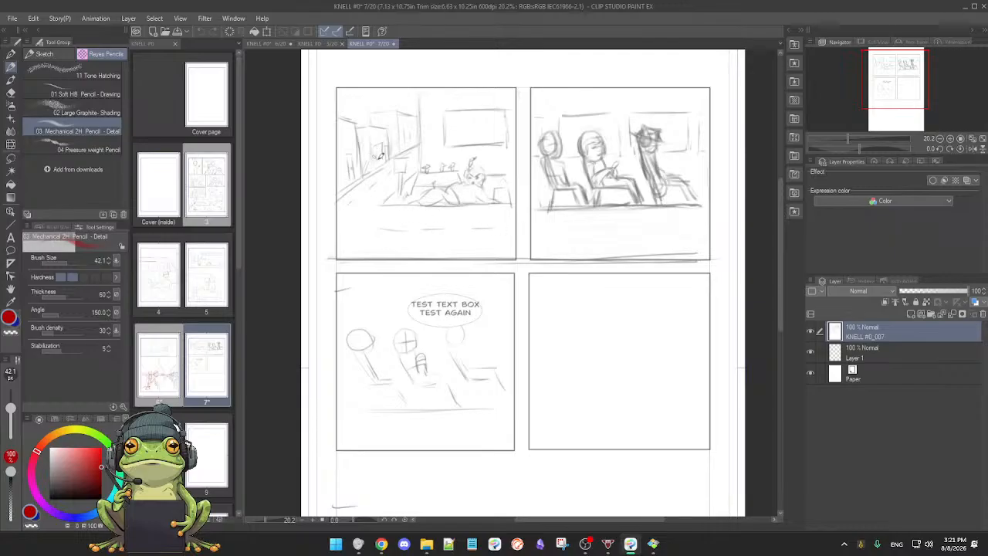
click(810, 331)
click(810, 331)
Step: Add a new layer and sketch a red upright rounded frame over the street buildings in page 7's first panel
click(909, 315)
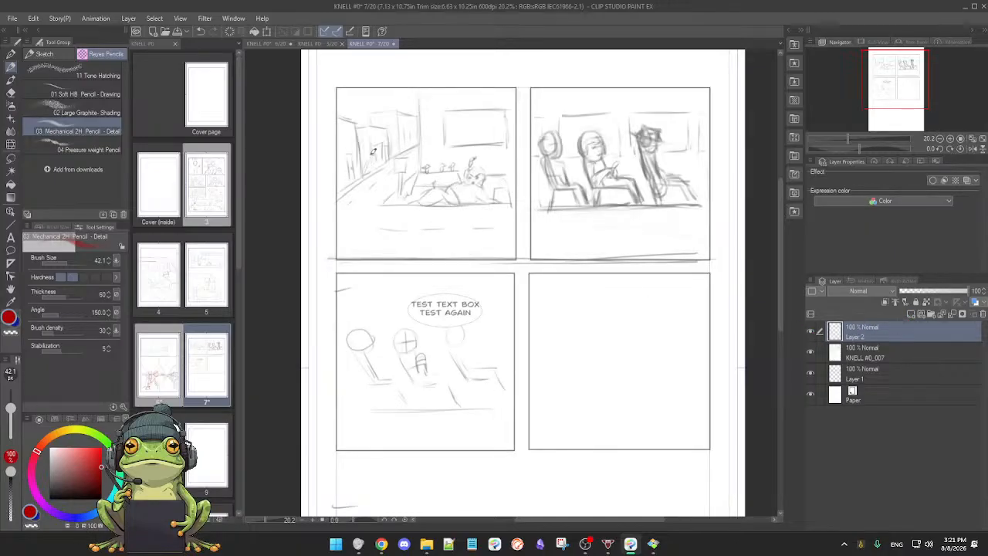
drag(360, 147, 365, 173)
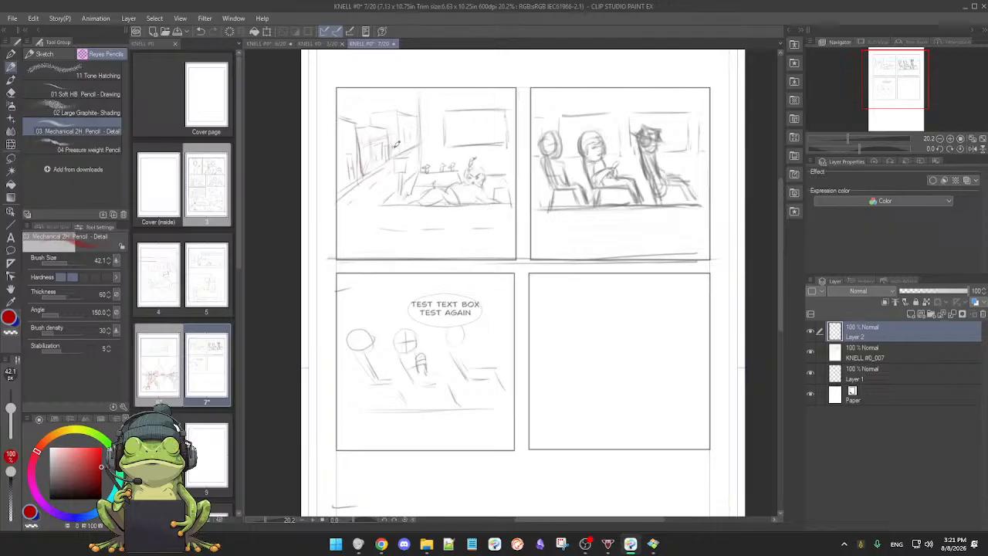
drag(373, 142, 403, 123)
key(ctrl+z)
key(ctrl+z)
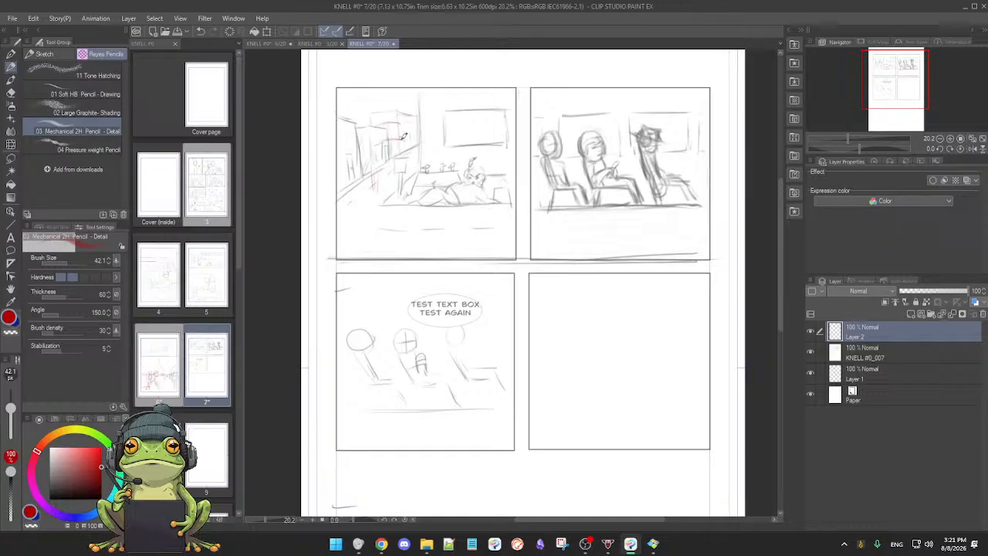
key(e)
key(p)
drag(391, 123, 402, 125)
mouse_move(373, 127)
mouse_down()
mouse_move(371, 183)
mouse_move(387, 180)
mouse_up()
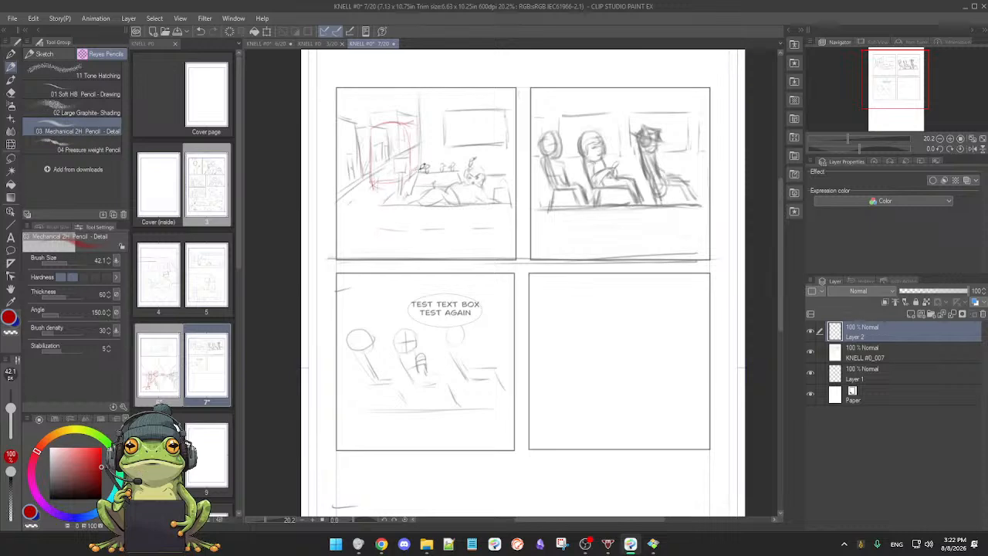
Step: Reinforce the red frame's sides and base, and sketch a narrow upright rectangle and a small oval inside it
scroll(410, 167, up, 4)
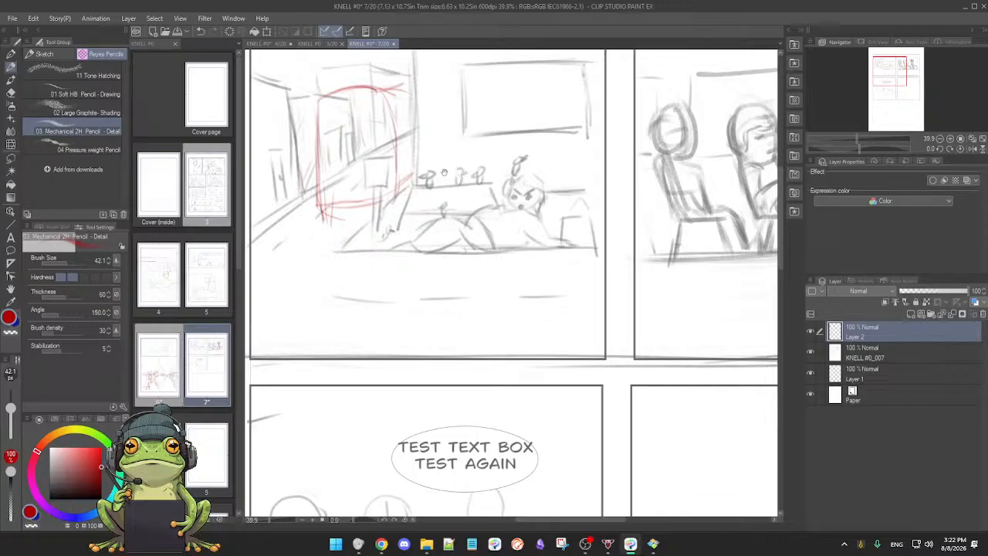
drag(443, 173, 459, 200)
drag(360, 179, 356, 224)
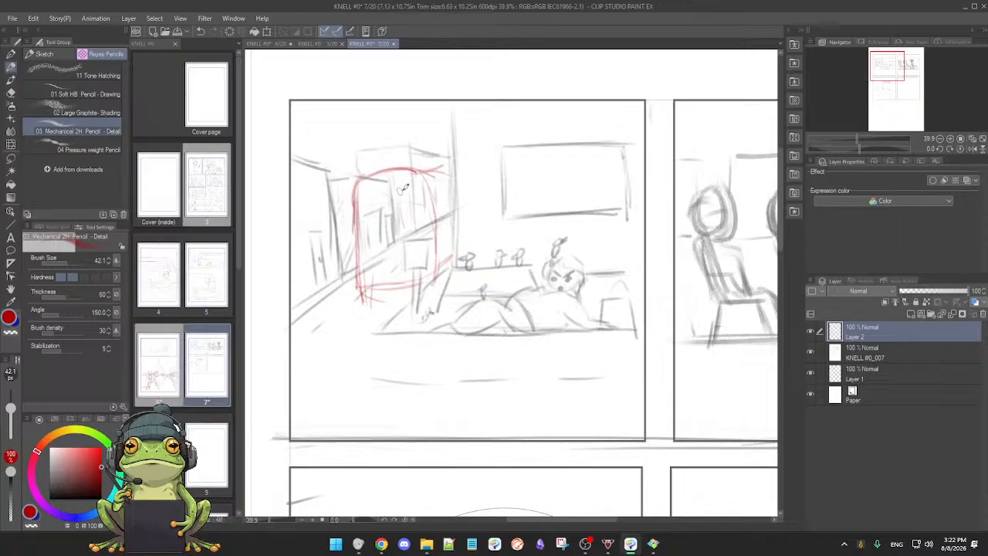
drag(439, 170, 433, 254)
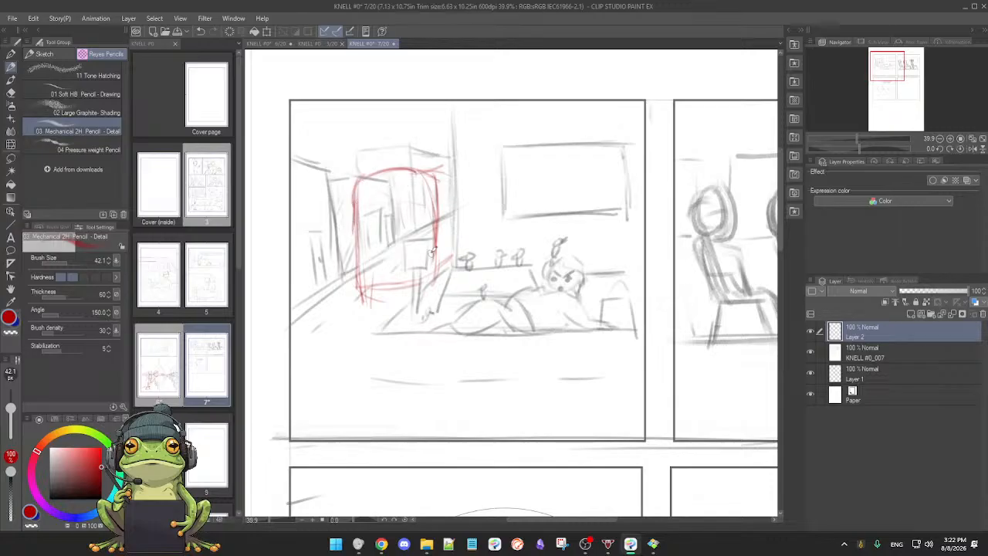
drag(355, 291, 420, 287)
mouse_move(435, 283)
mouse_down()
mouse_move(450, 245)
mouse_move(454, 261)
mouse_move(452, 238)
mouse_move(452, 262)
mouse_up()
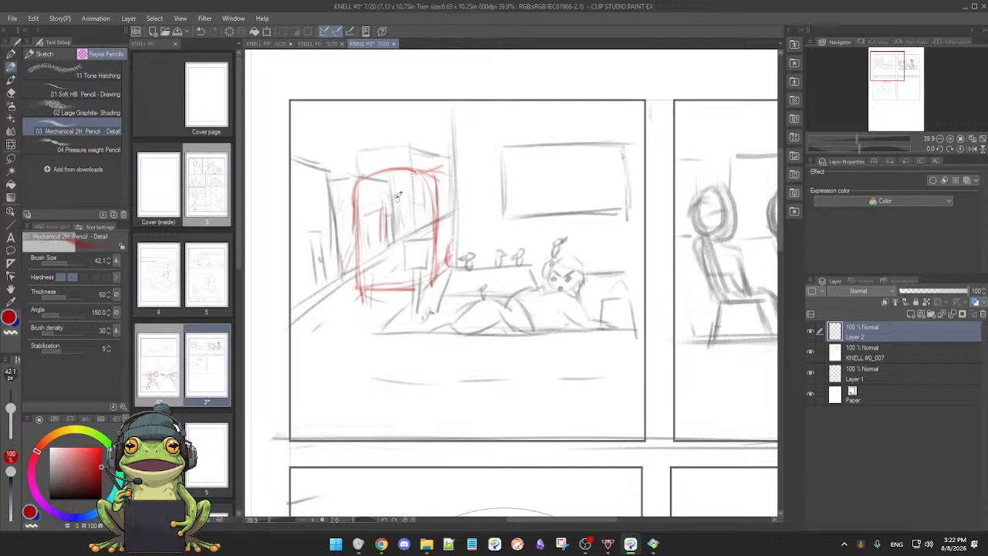
mouse_move(382, 198)
mouse_down()
mouse_move(411, 192)
mouse_move(409, 237)
mouse_up()
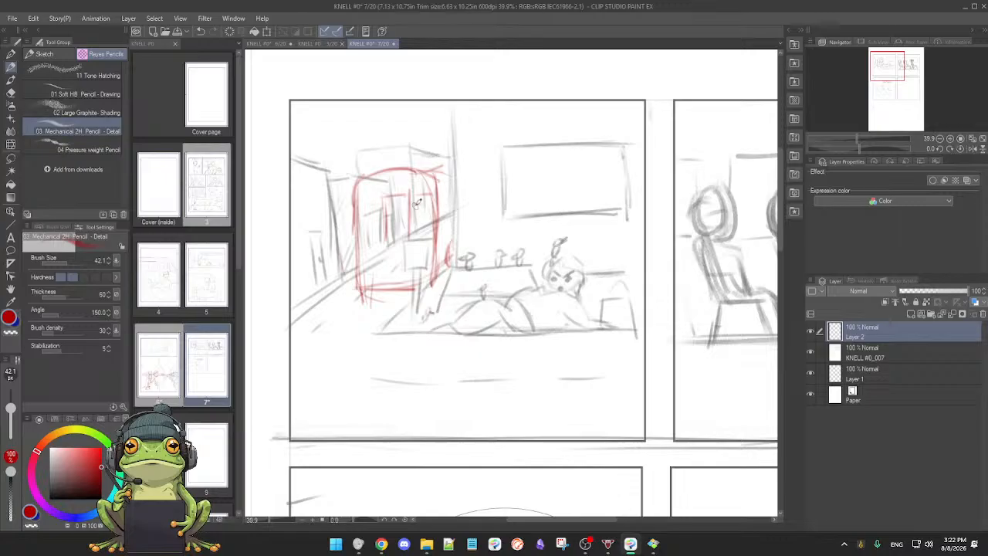
drag(421, 201, 423, 219)
Step: Open page 4 with the large bus exterior drawing
double_click(165, 287)
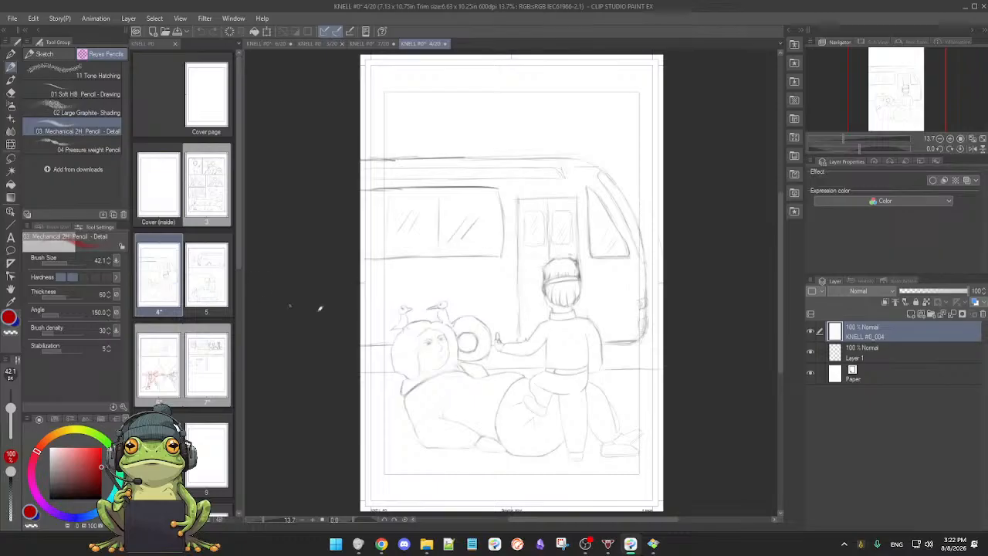
Step: Check the bus exterior on page 4 and return to page 7's first panel
drag(455, 353, 451, 314)
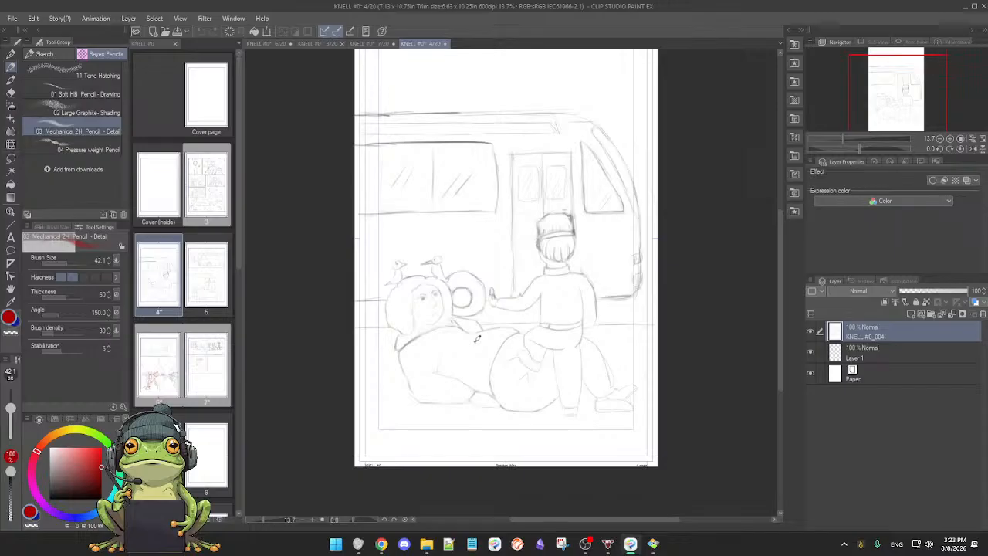
click(377, 47)
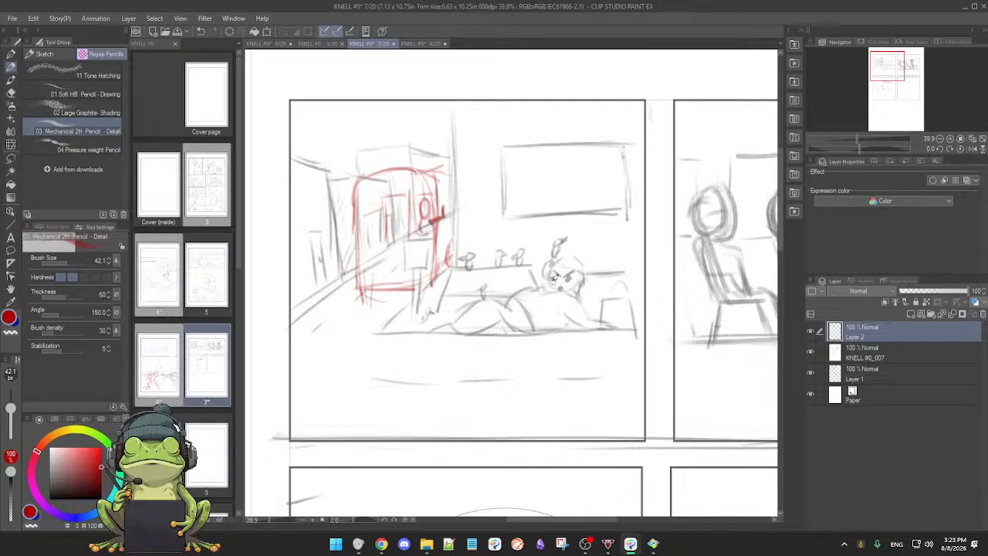
scroll(575, 287, down, 1)
scroll(574, 289, up, 1)
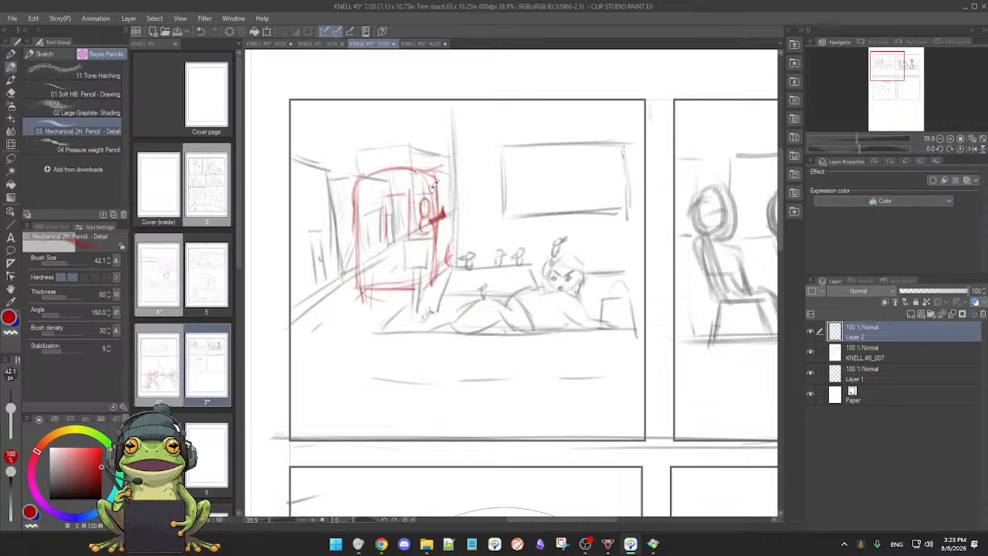
Step: Clean up the red frame's upper-right corner and extend its top edge to the vertical wall line in page 7's first panel
key(e)
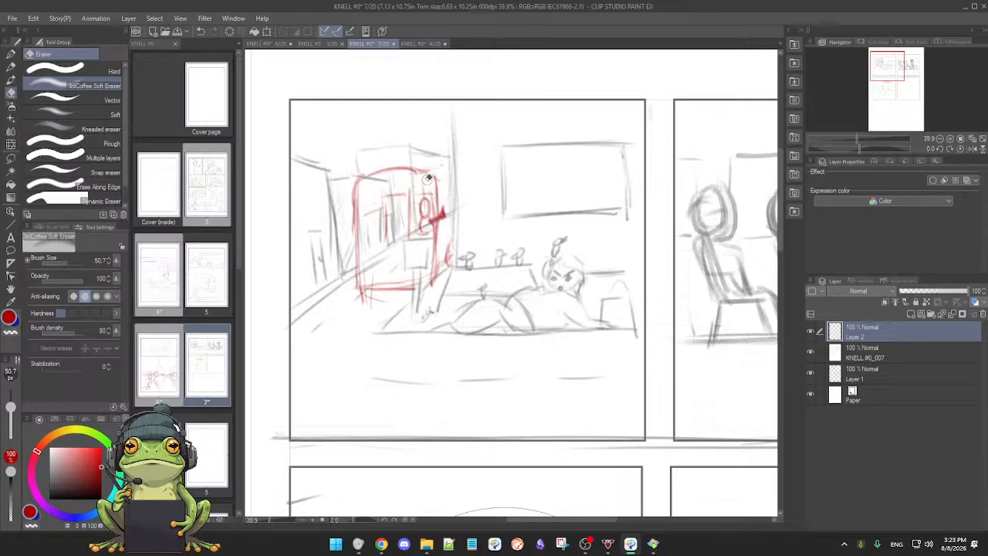
key(p)
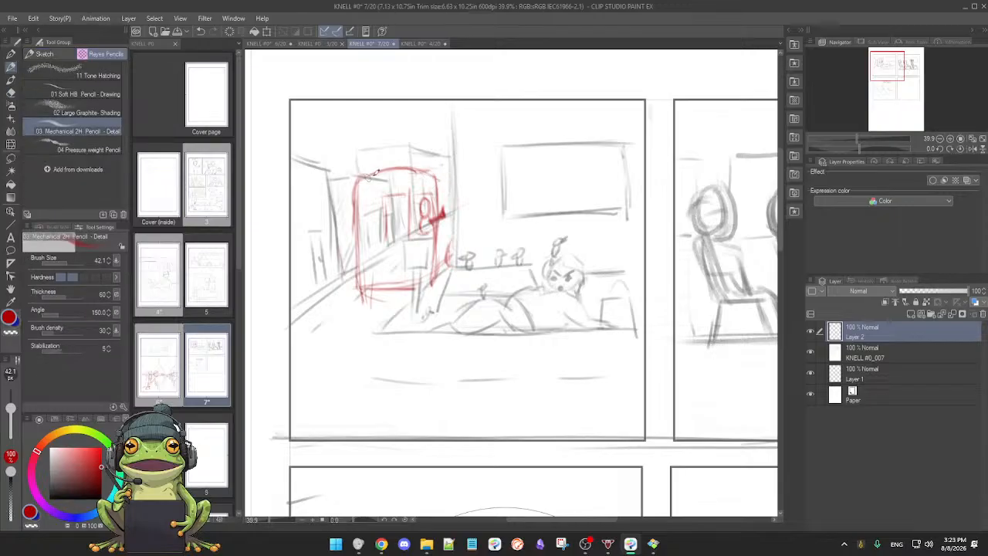
key(e)
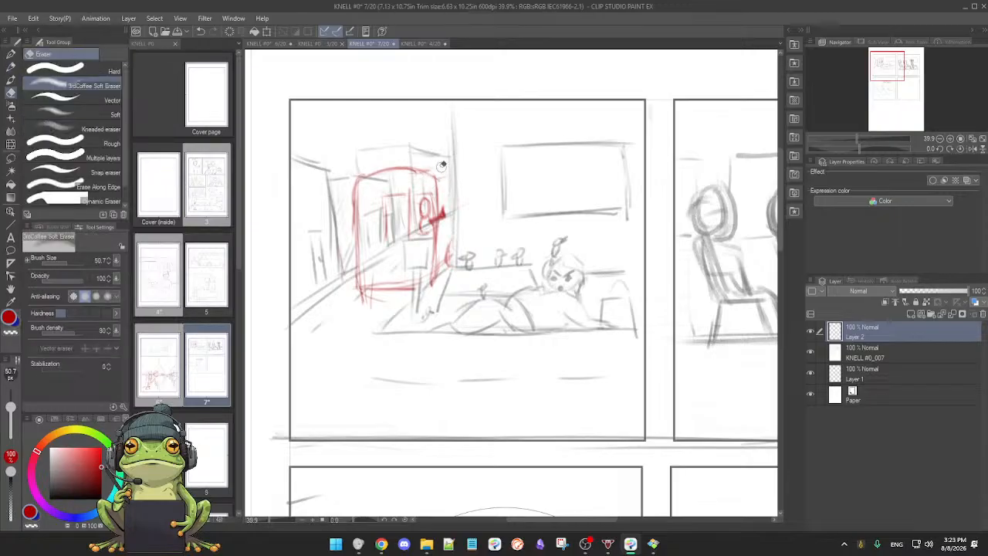
key(p)
drag(411, 168, 454, 169)
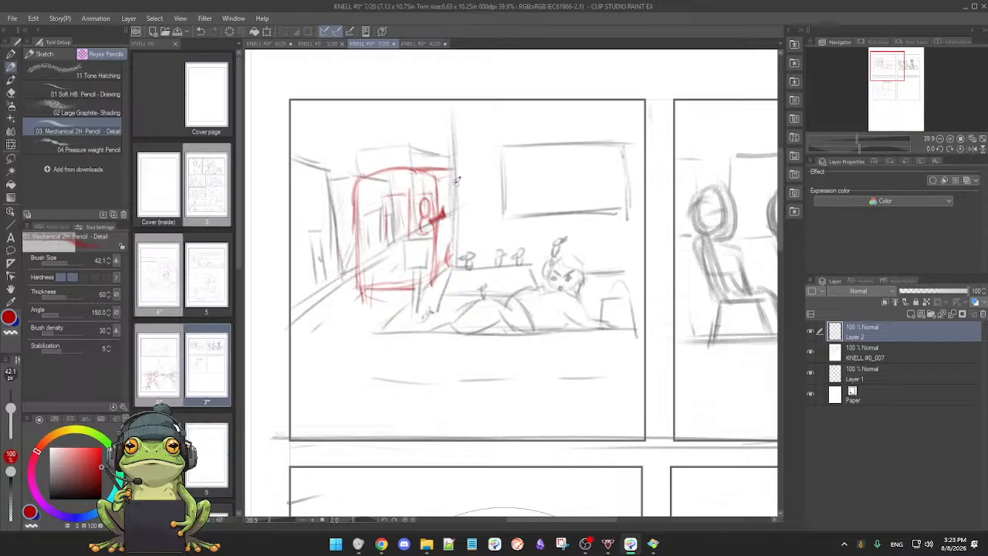
key(e)
key(p)
key(e)
key(p)
Step: Reinforce the red frame's base and add a short upright stroke beside its lower-right corner
drag(360, 286, 409, 288)
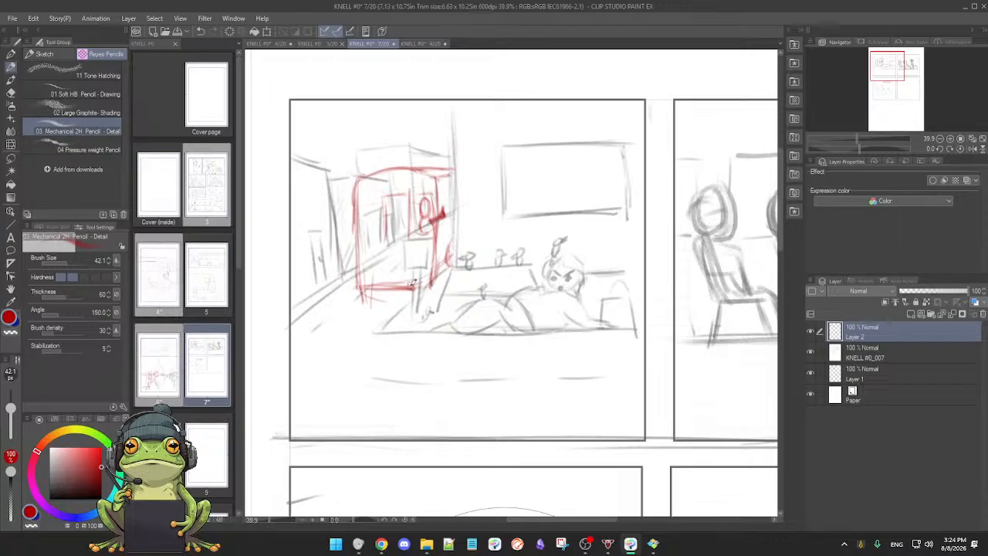
mouse_move(431, 290)
mouse_down()
mouse_move(397, 291)
mouse_move(418, 290)
mouse_up()
drag(448, 270, 452, 246)
Step: Examine page 7's whole panel layout, from the two upper bus panels to the speech-balloon panel and the empty one
scroll(525, 347, down, 3)
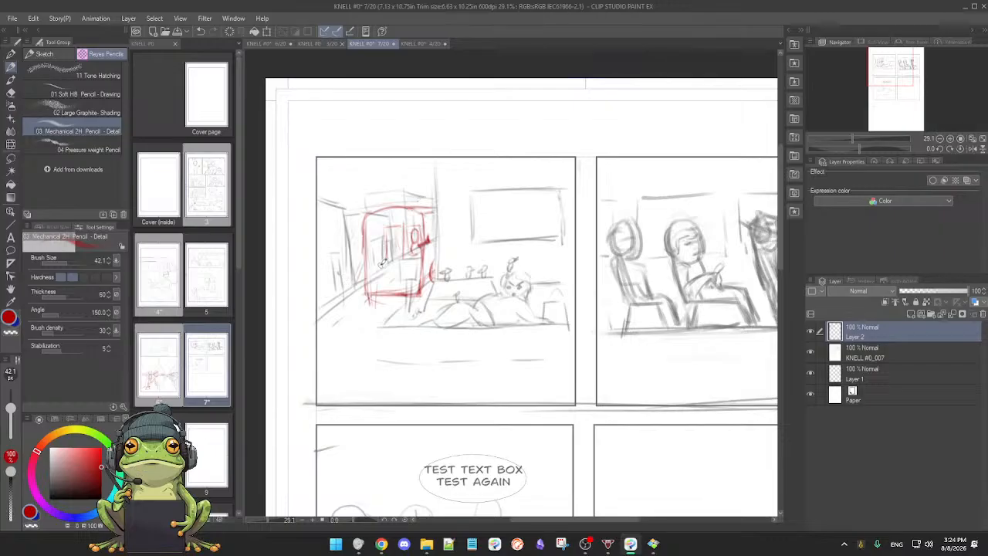
drag(510, 338, 490, 296)
scroll(493, 337, down, 3)
scroll(491, 296, down, 1)
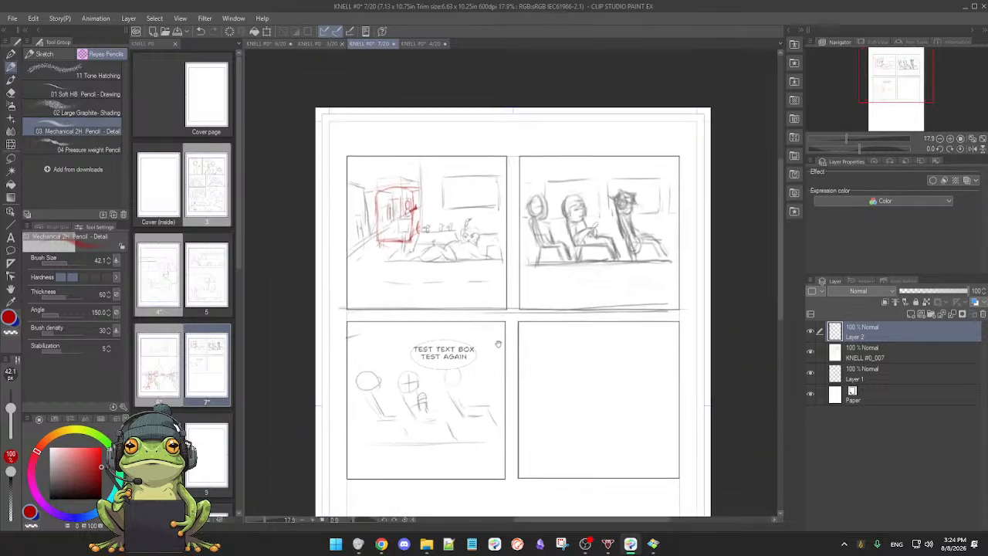
drag(501, 395, 486, 315)
scroll(486, 315, down, 1)
drag(528, 363, 512, 350)
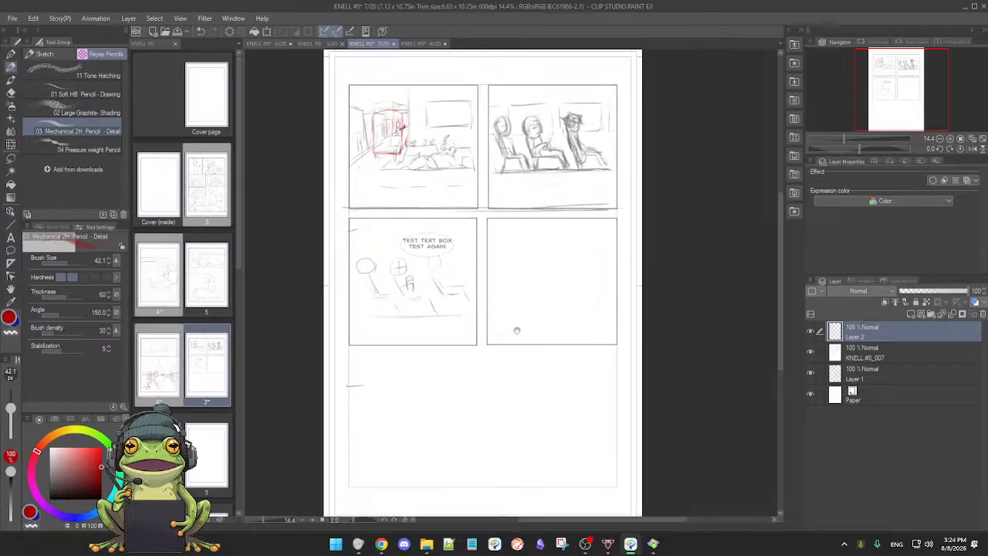
scroll(517, 331, up, 2)
drag(514, 322, 551, 357)
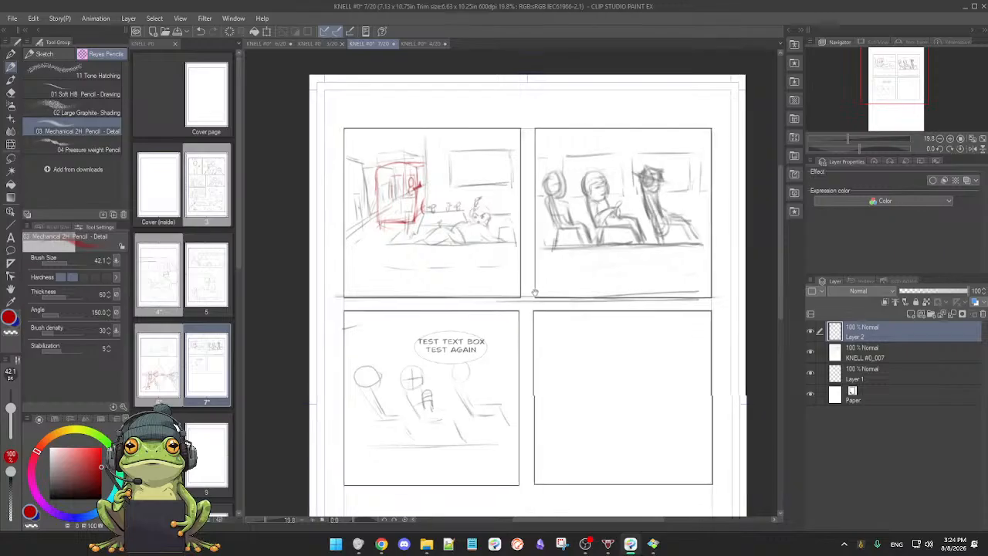
scroll(537, 297, up, 1)
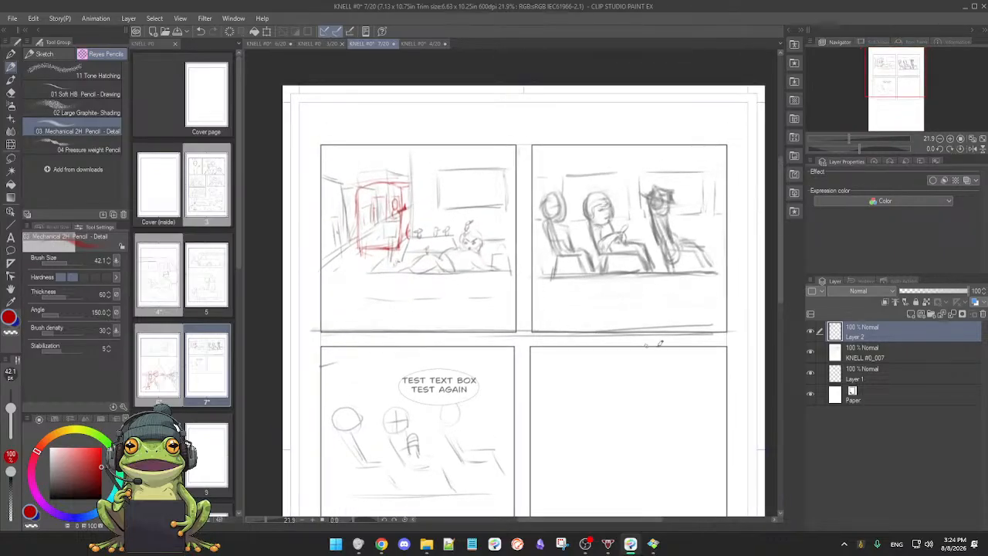
Step: Toggle the visibility of Layer 2 and KNELL #0_007 to compare the red roughs with the grey sketches on page 7
click(810, 332)
click(810, 333)
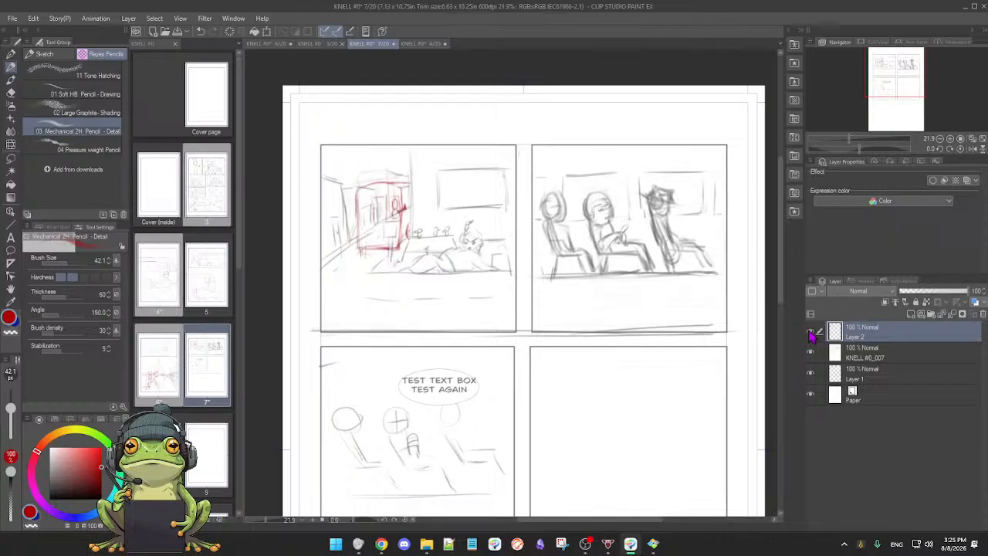
click(810, 354)
click(810, 354)
click(811, 355)
click(810, 354)
click(811, 332)
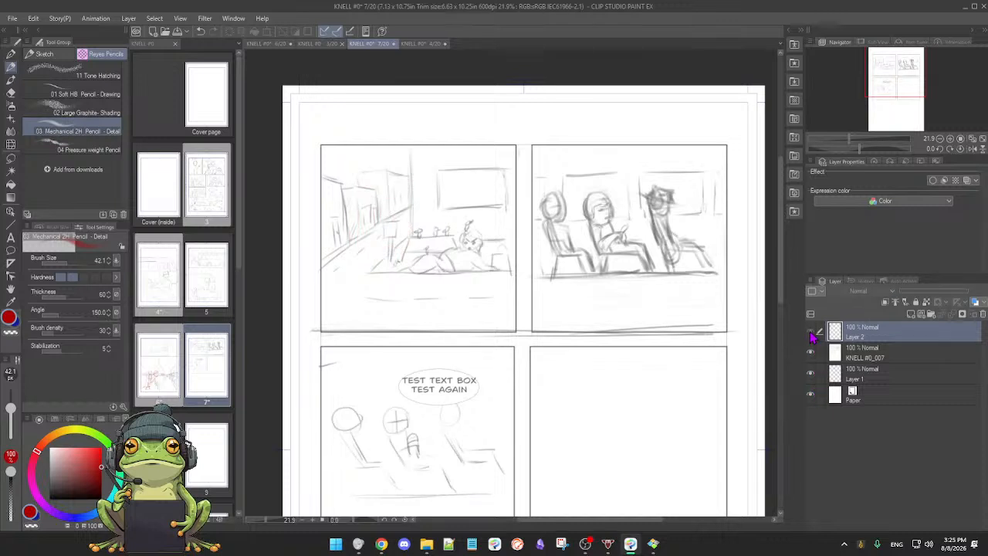
click(812, 337)
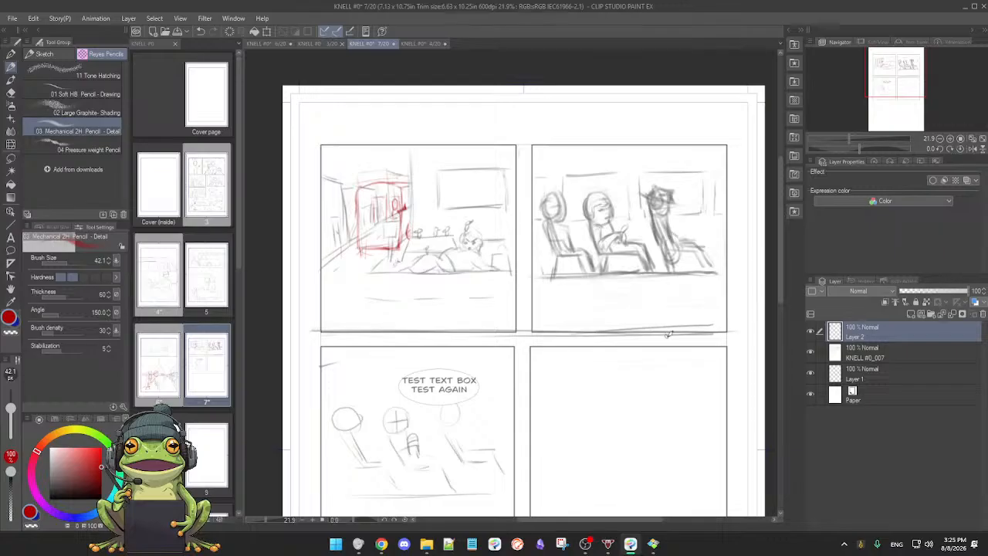
drag(666, 342, 642, 340)
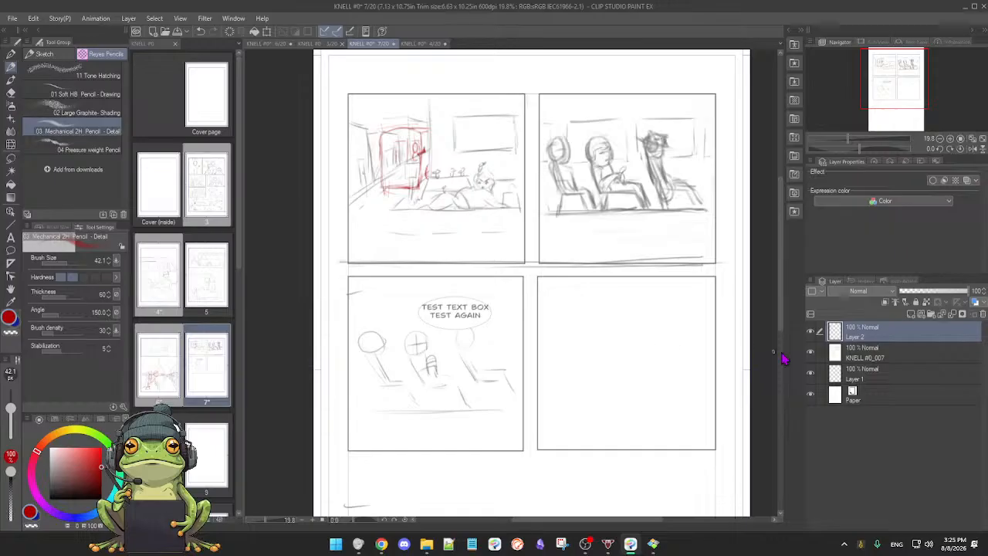
click(811, 353)
click(810, 352)
click(810, 353)
click(811, 353)
Step: Save and close pages 7 and 4
right_click(715, 355)
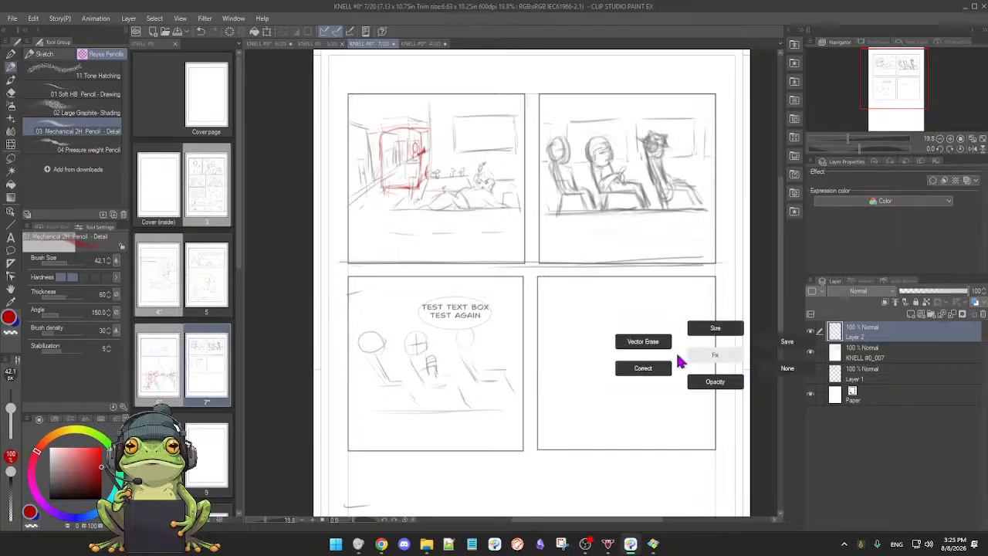
click(781, 342)
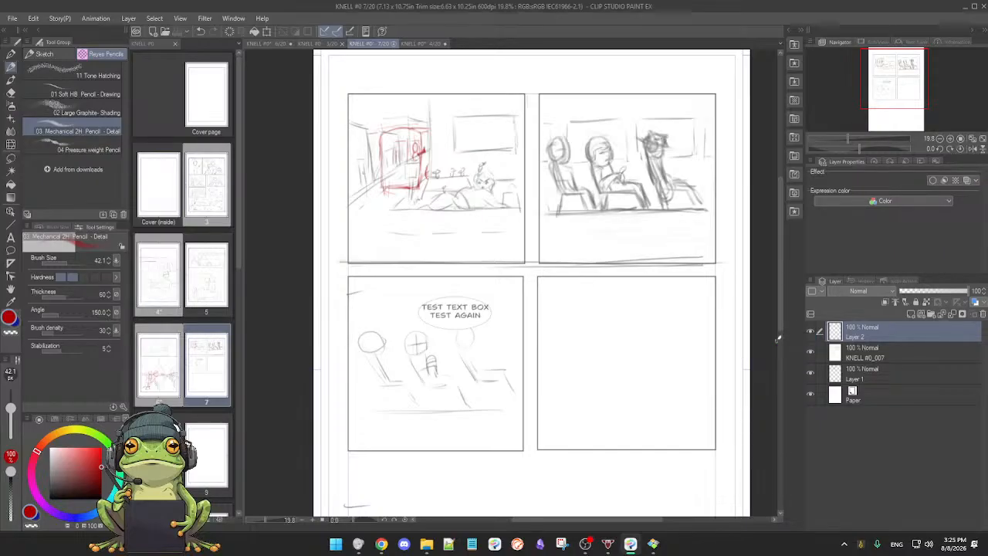
click(393, 43)
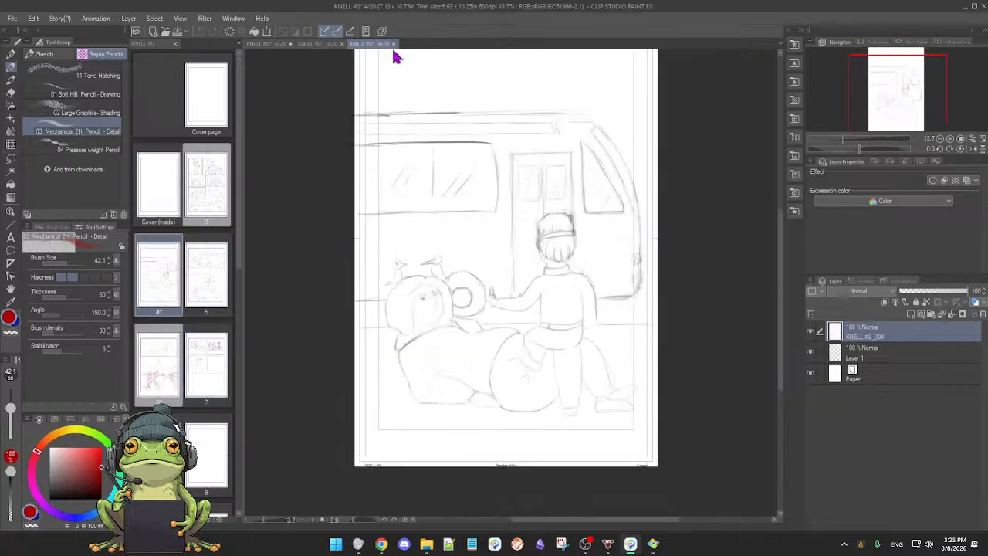
right_click(437, 153)
click(502, 143)
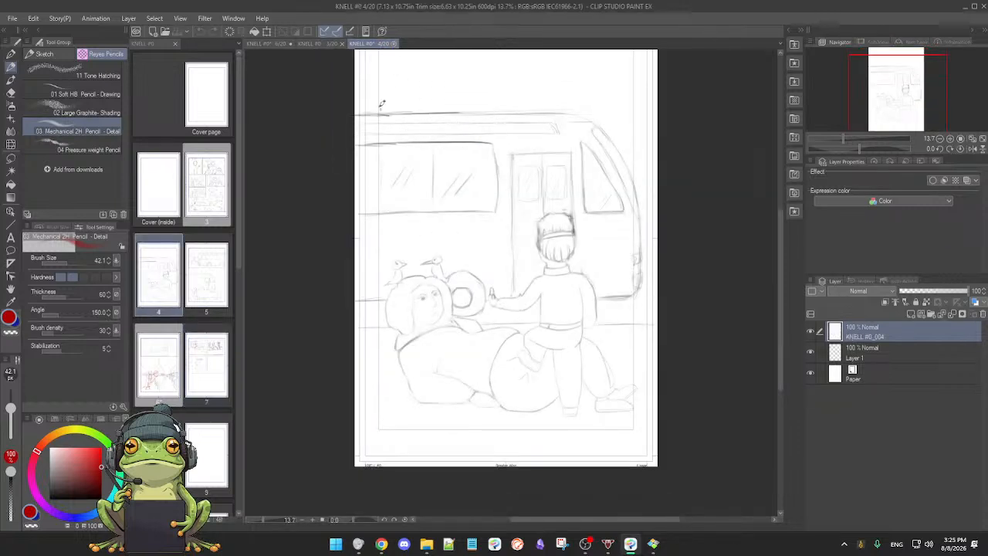
click(393, 44)
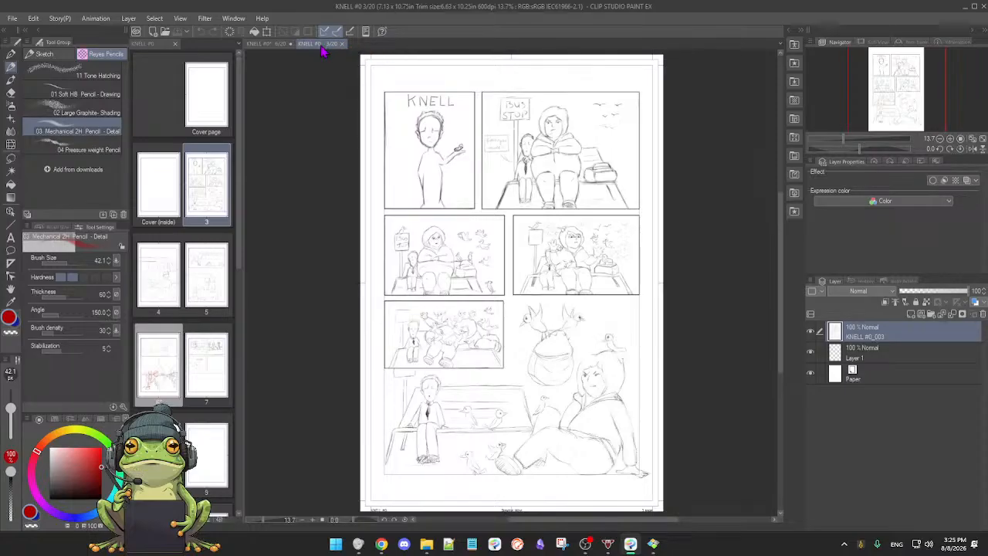
Step: Save and close page 3, and save page 6 with its whole layout in view
right_click(332, 61)
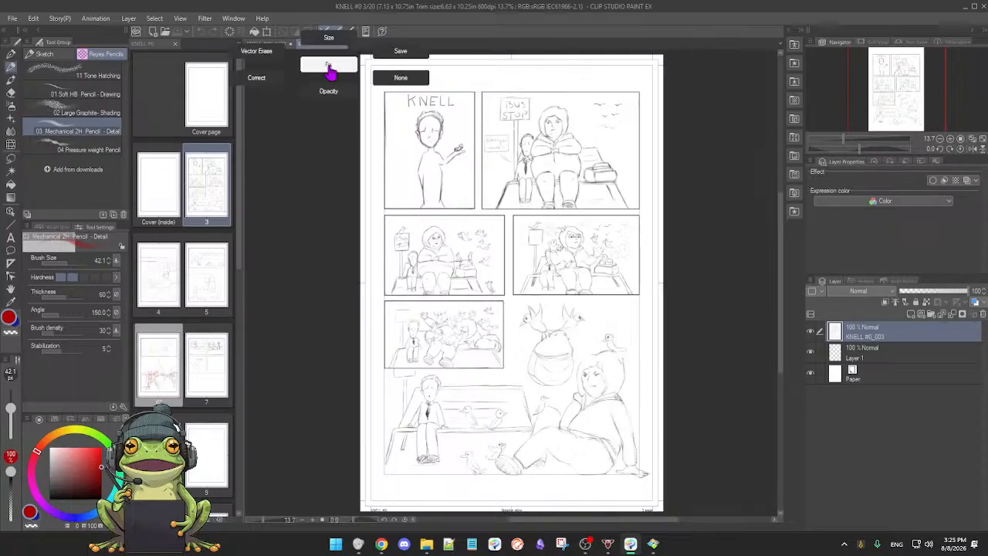
click(399, 62)
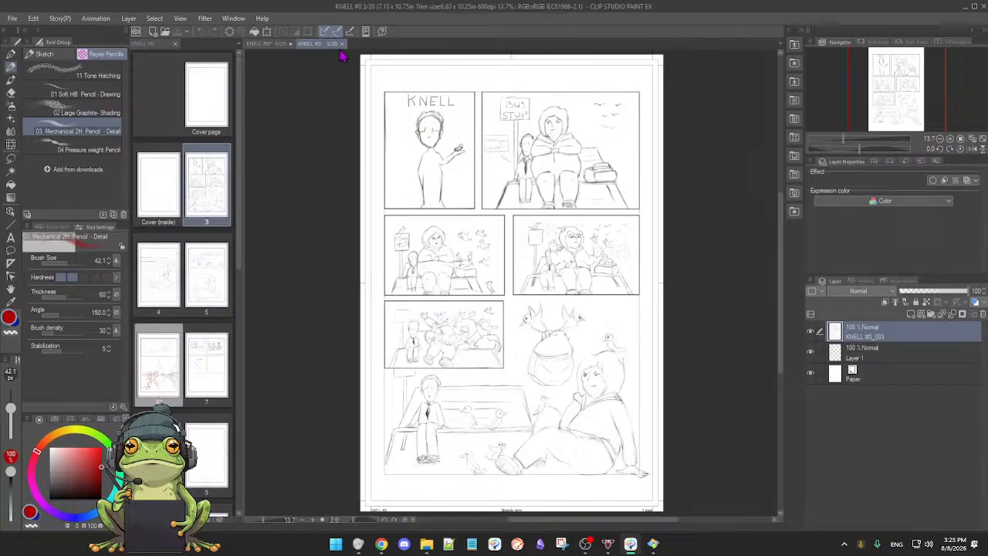
click(342, 44)
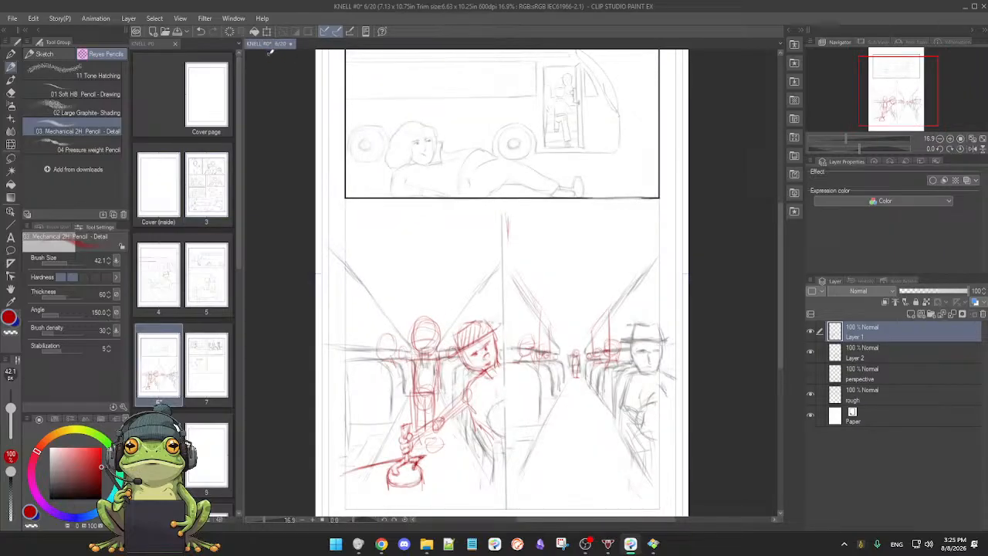
right_click(312, 86)
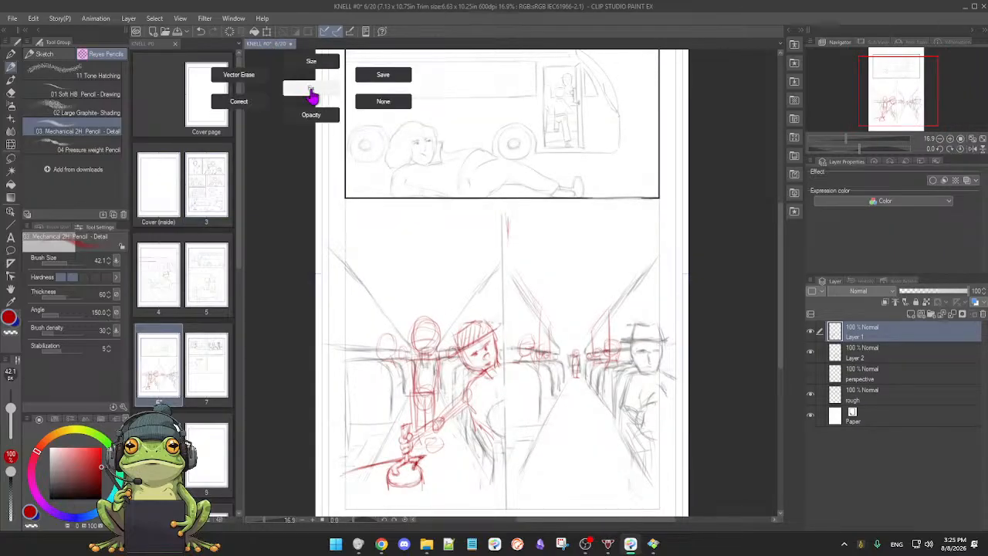
click(380, 83)
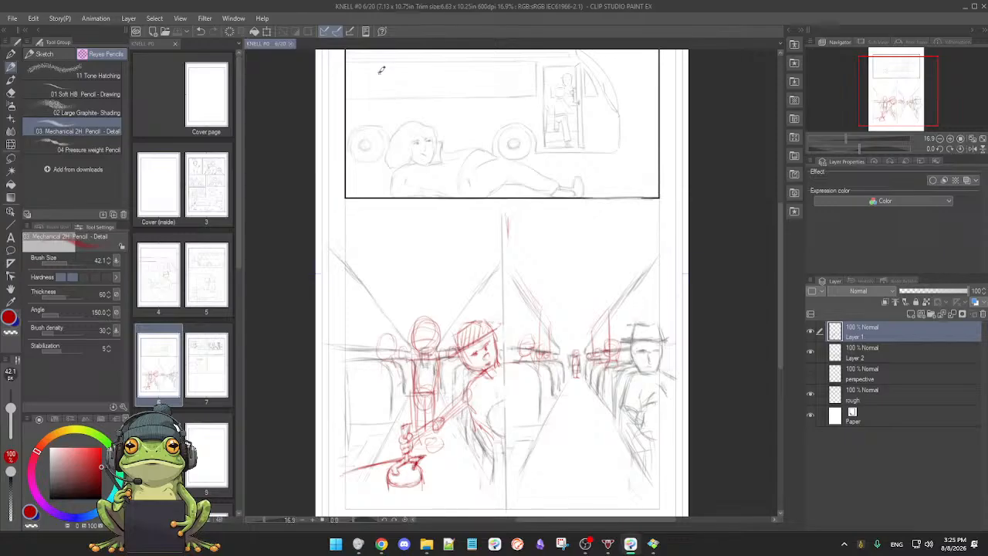
scroll(528, 355, down, 3)
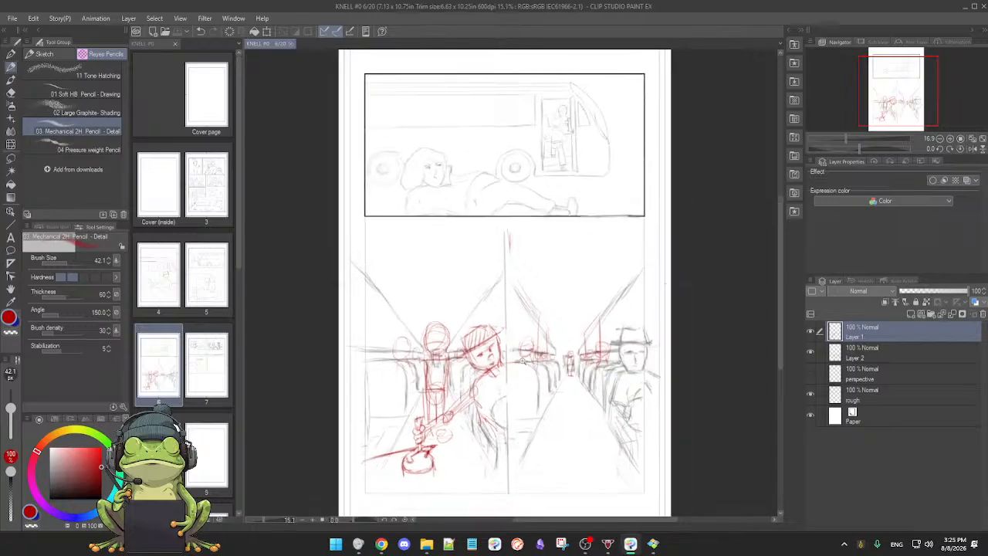
scroll(528, 355, up, 1)
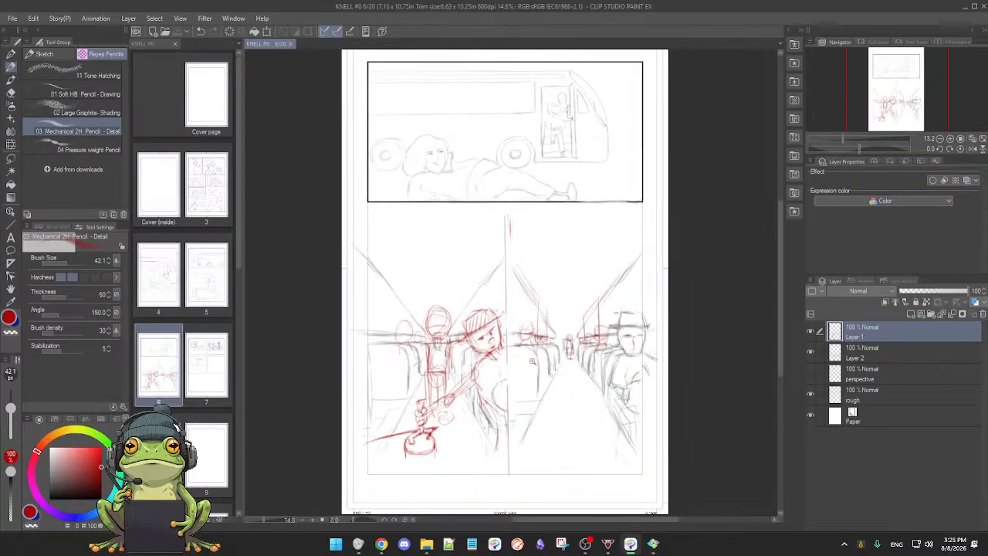